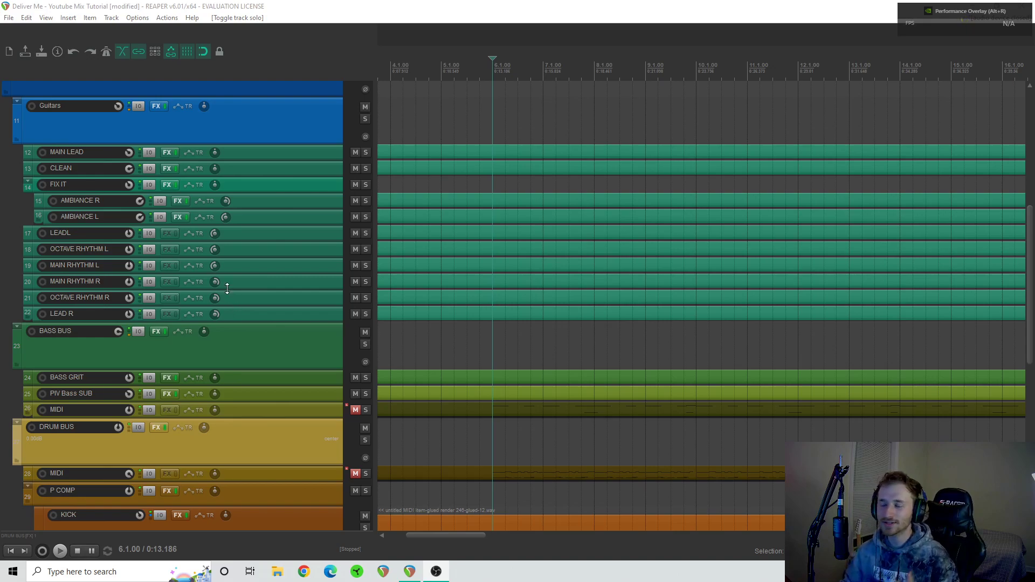
- Place the edit cursor at 2.1.00, where the tracks begin, and play the full mix from there
scroll(553, 202, left, 3)
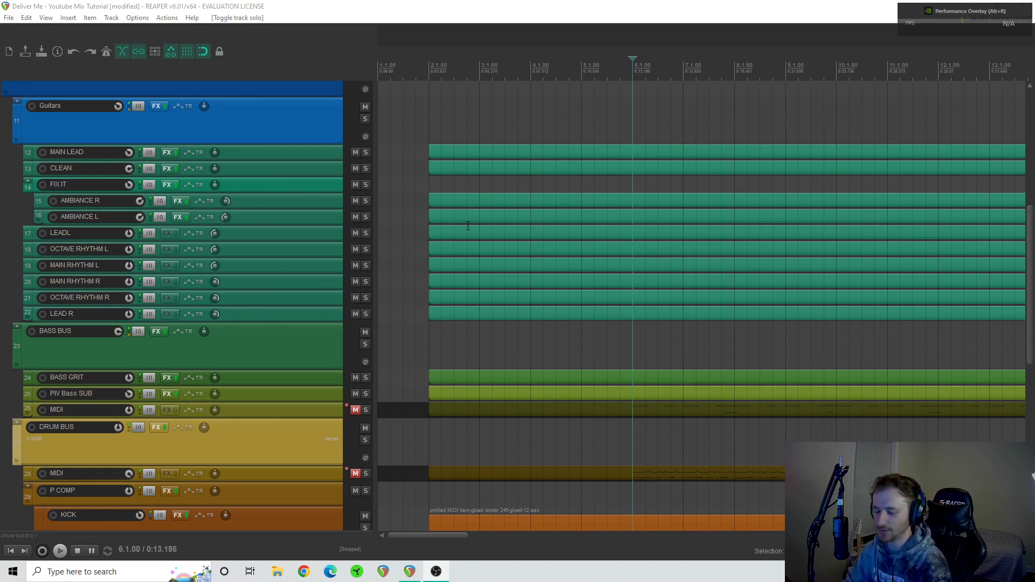
click(428, 117)
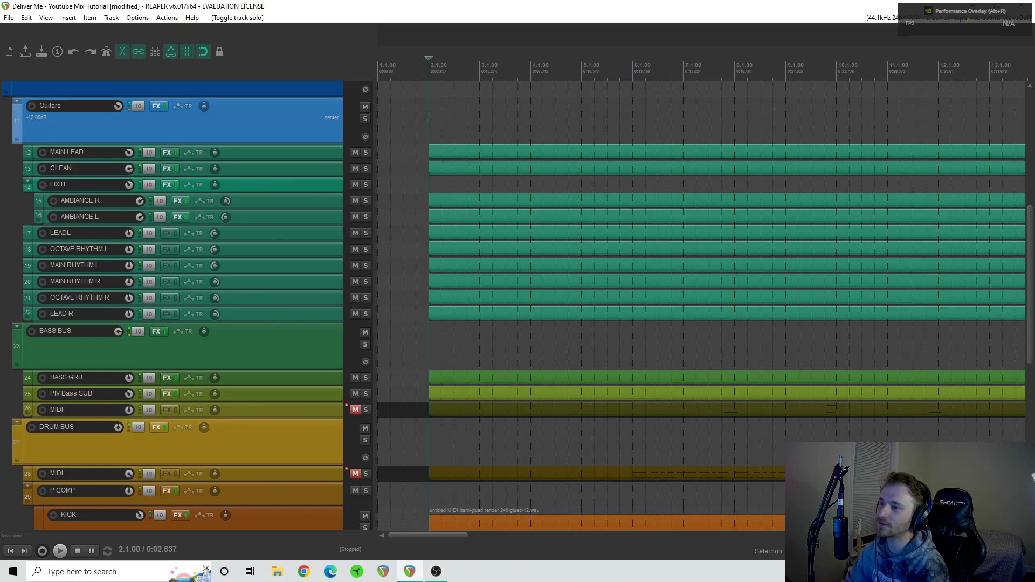
scroll(314, 249, up, 1)
scroll(315, 252, up, 3)
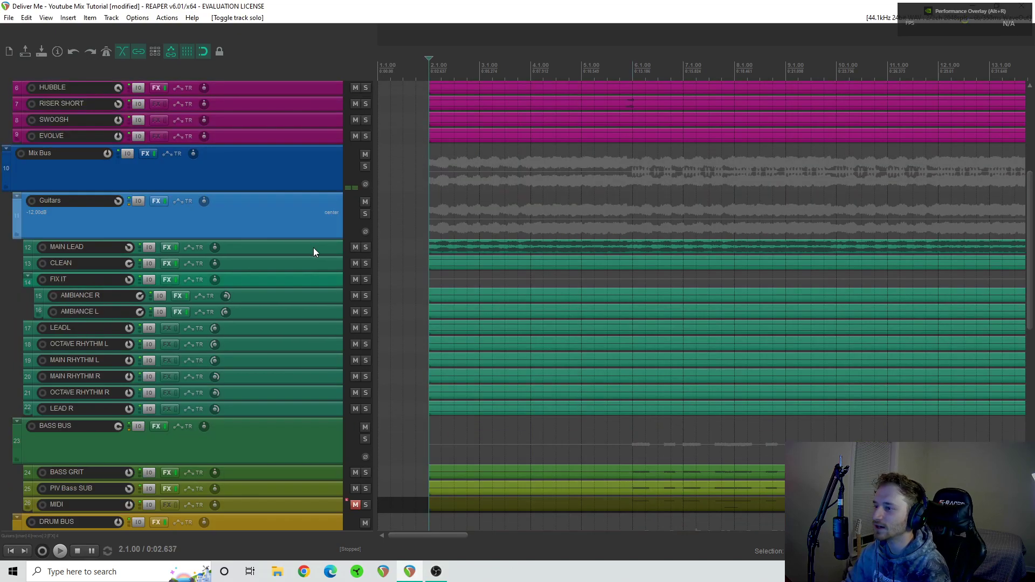
scroll(315, 253, down, 2)
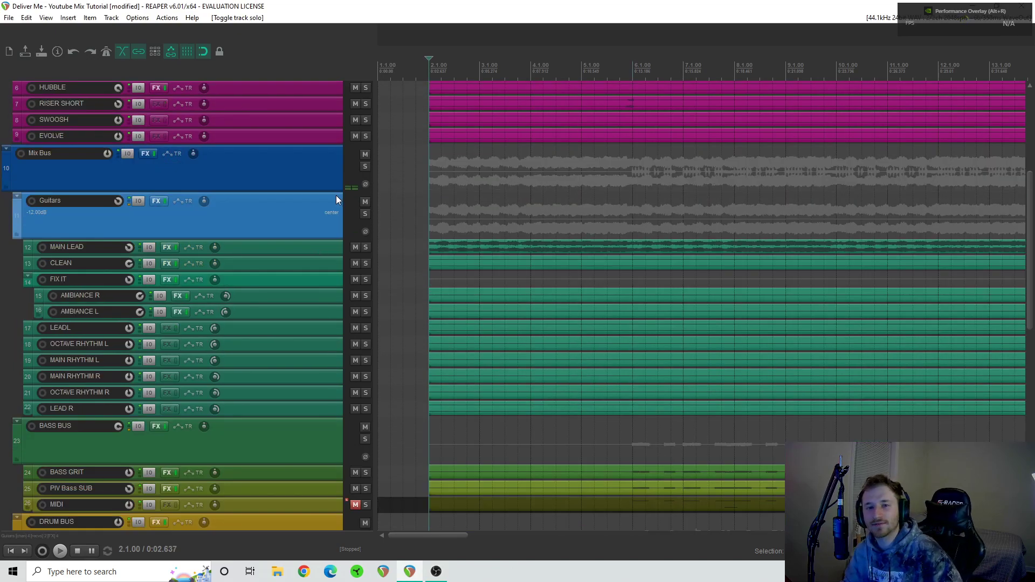
scroll(291, 216, down, 4)
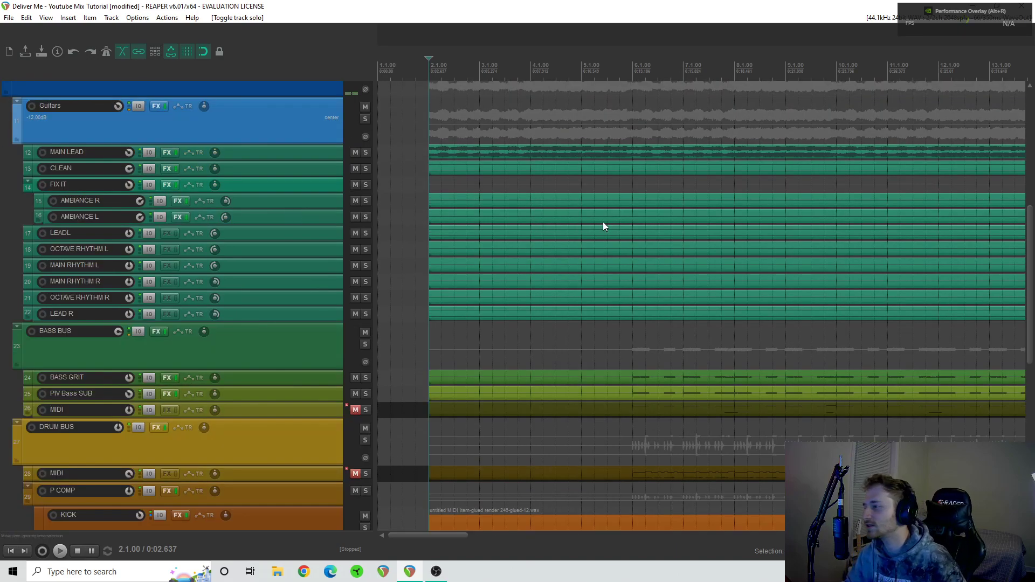
scroll(613, 226, down, 5)
scroll(613, 223, down, 4)
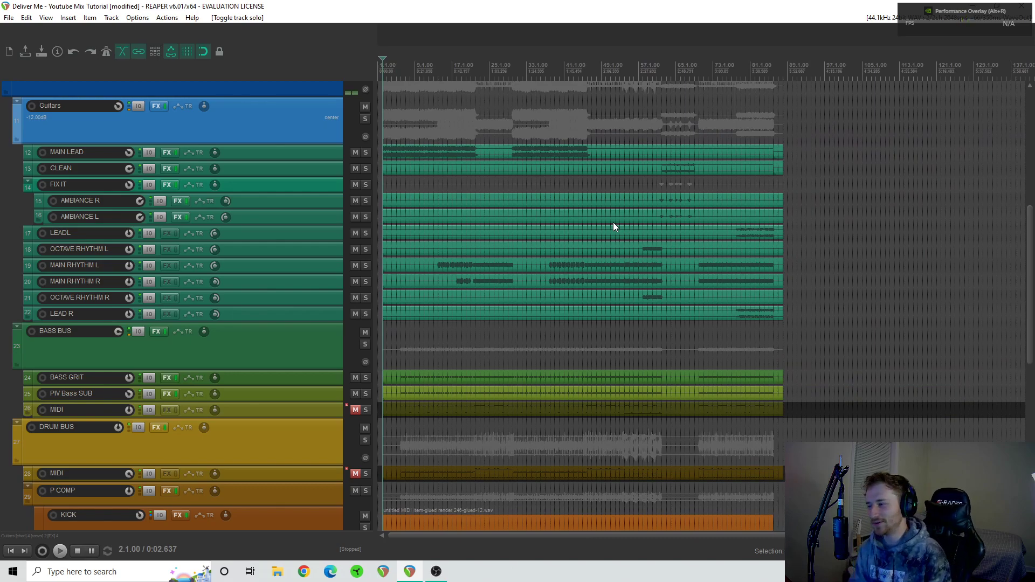
scroll(282, 265, up, 2)
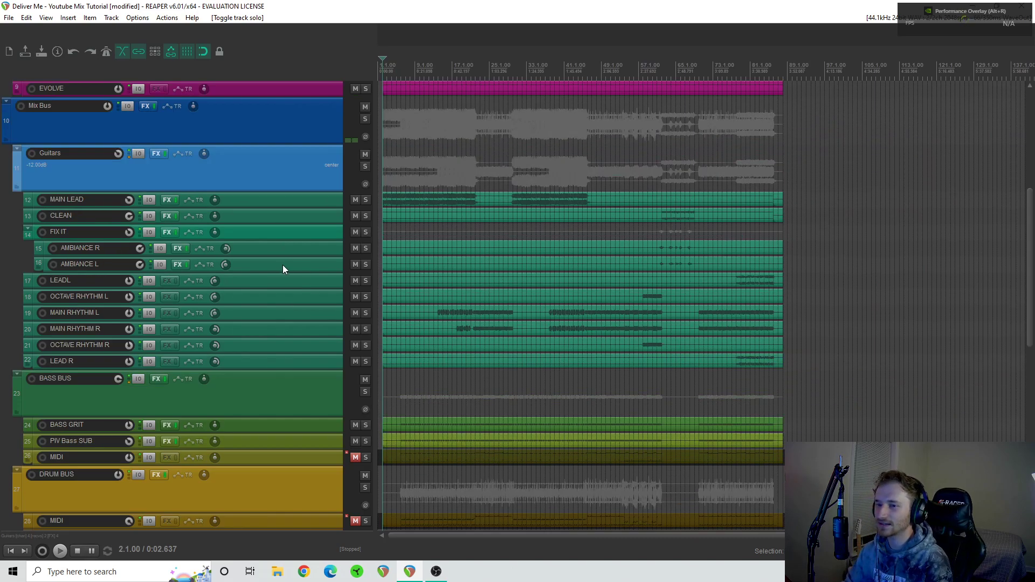
scroll(397, 179, up, 5)
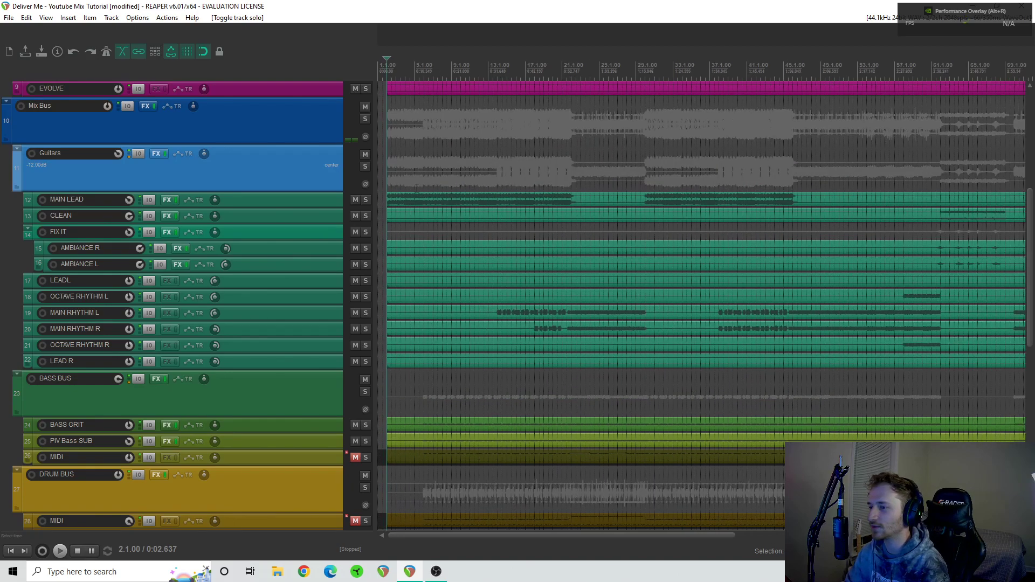
key(space)
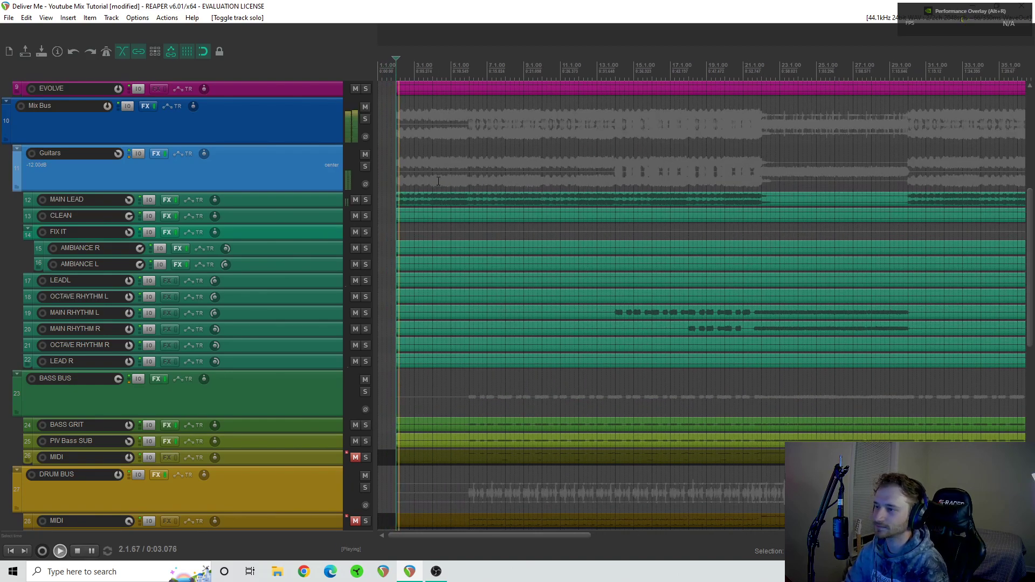
- Audition the full mix from 6.1.00, 18.1.00 and 22.1.00
click(471, 160)
scroll(505, 175, right, 2)
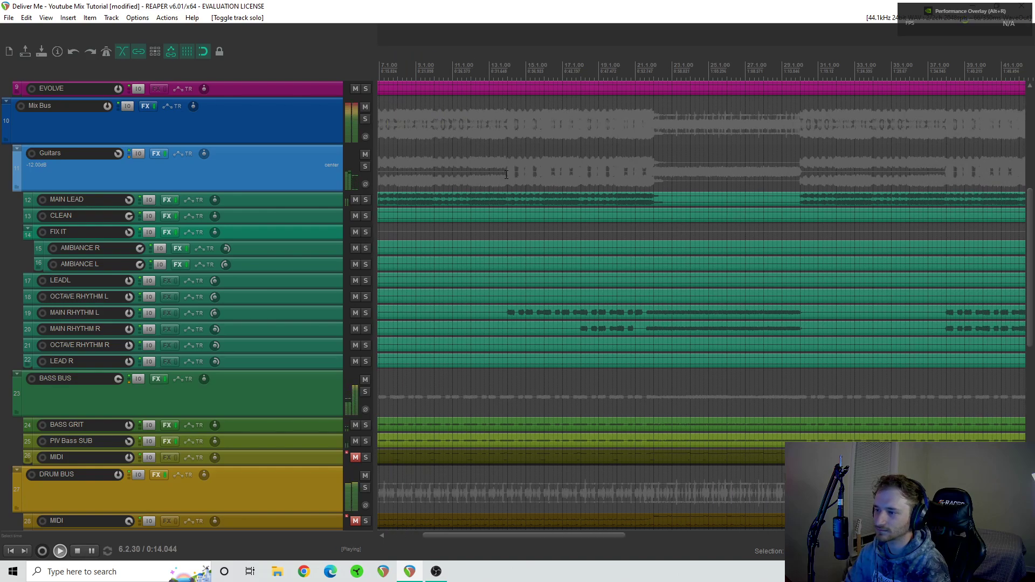
click(581, 176)
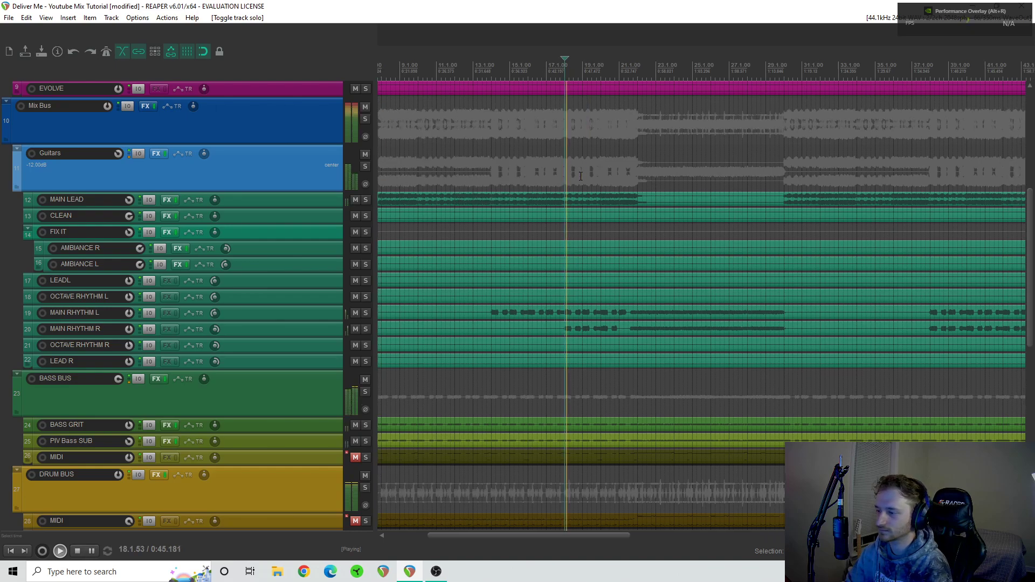
scroll(509, 170, right, 3)
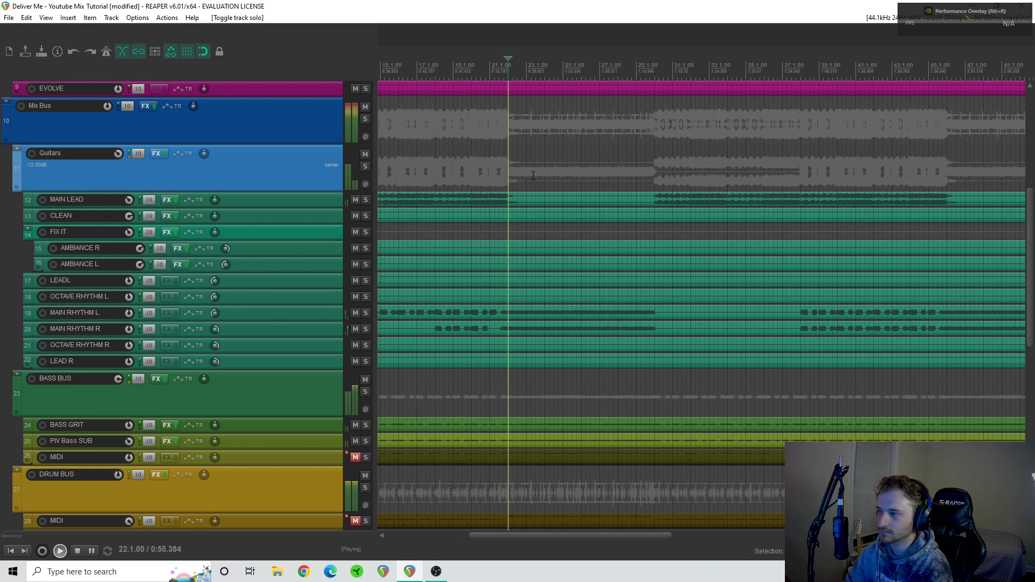
- Audition the sections of the full mix starting at 58.1.00 and 62.1.00, and stop playback
scroll(523, 168, right, 5)
scroll(534, 176, right, 3)
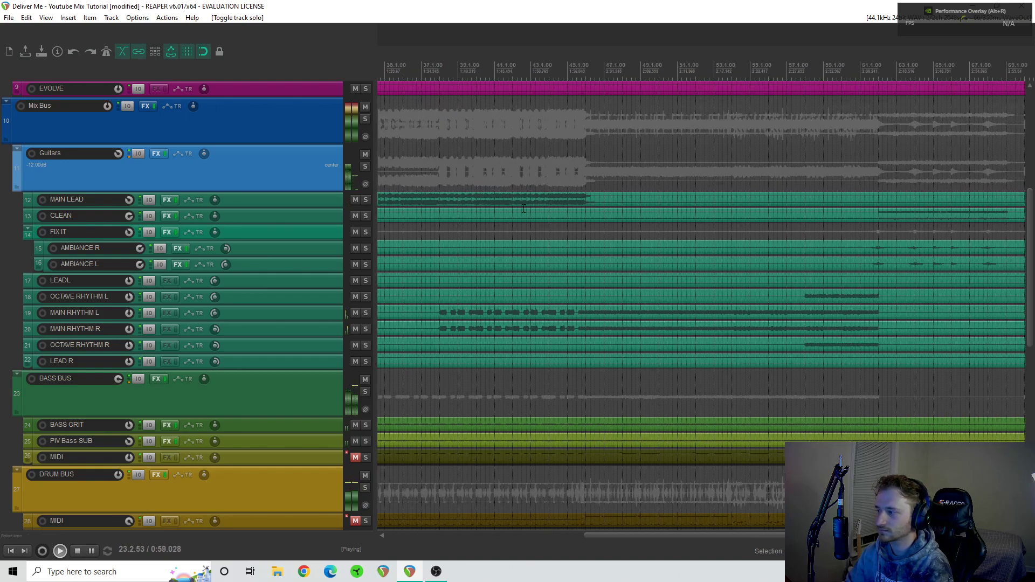
scroll(525, 208, right, 3)
click(642, 158)
scroll(563, 211, right, 3)
scroll(563, 214, left, 1)
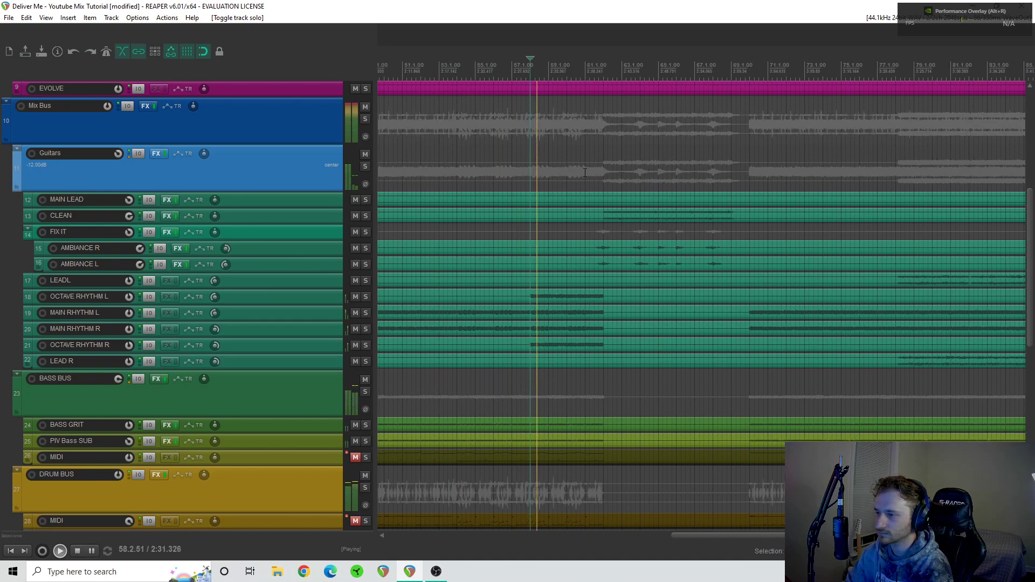
click(604, 165)
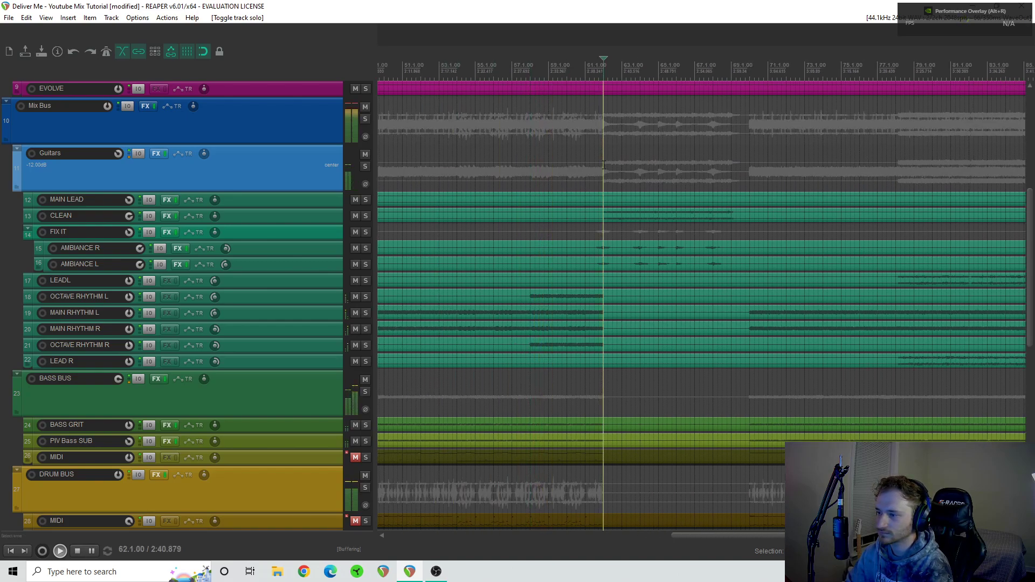
scroll(600, 178, left, 2)
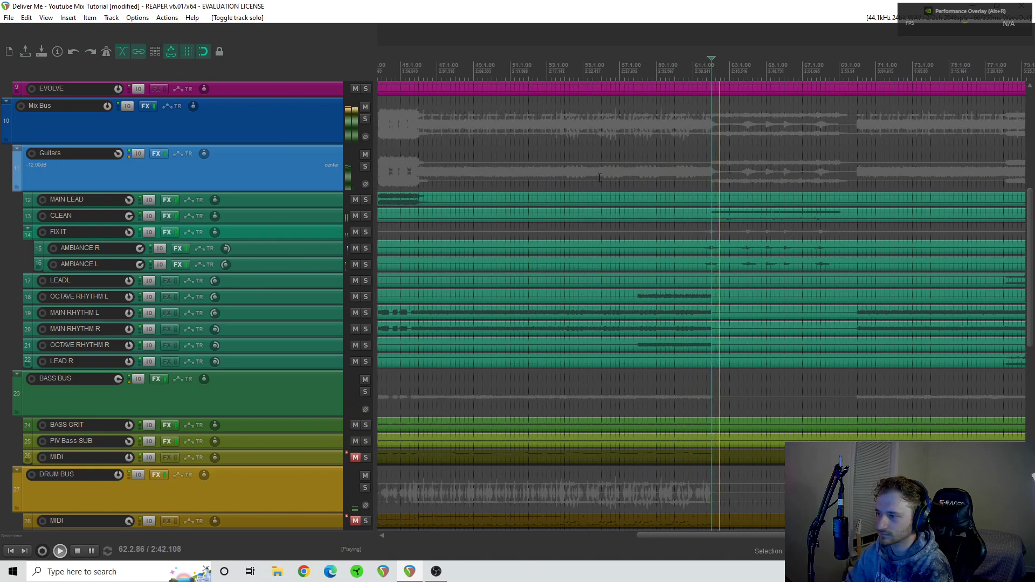
key(space)
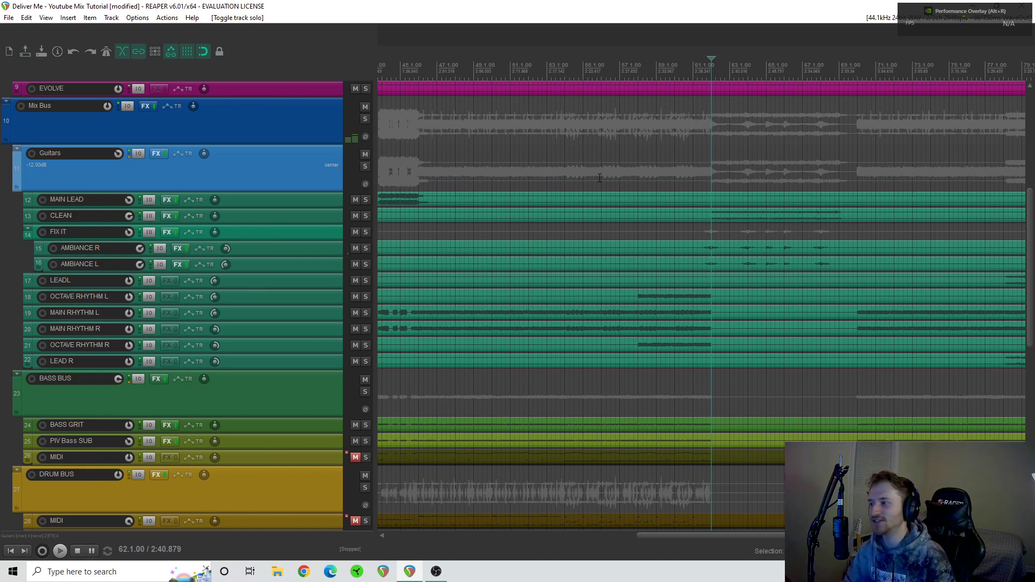
- Solo the DRUM BUS and listen to the drums alone from 6.1.00
scroll(600, 178, down, 3)
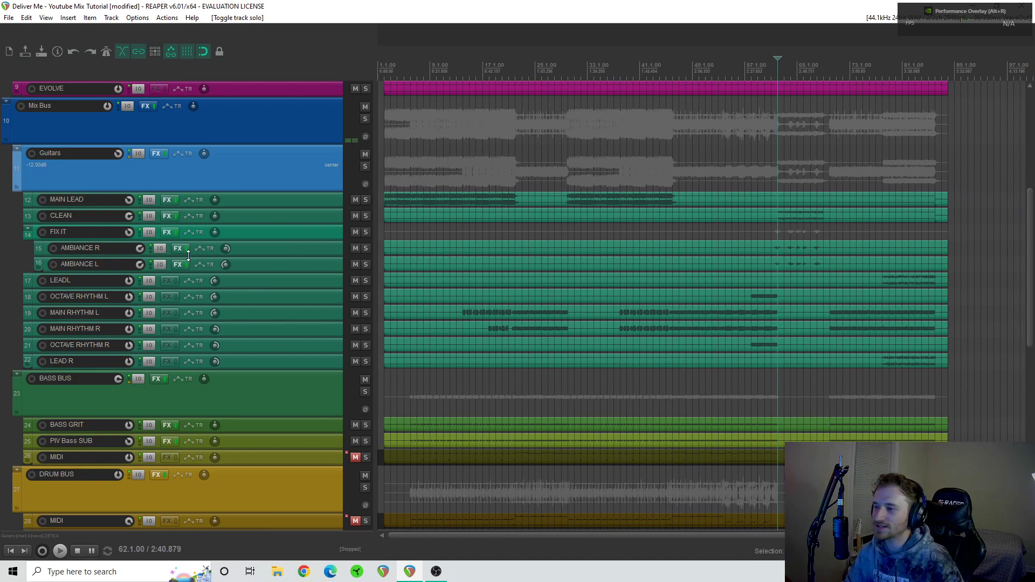
scroll(188, 256, down, 5)
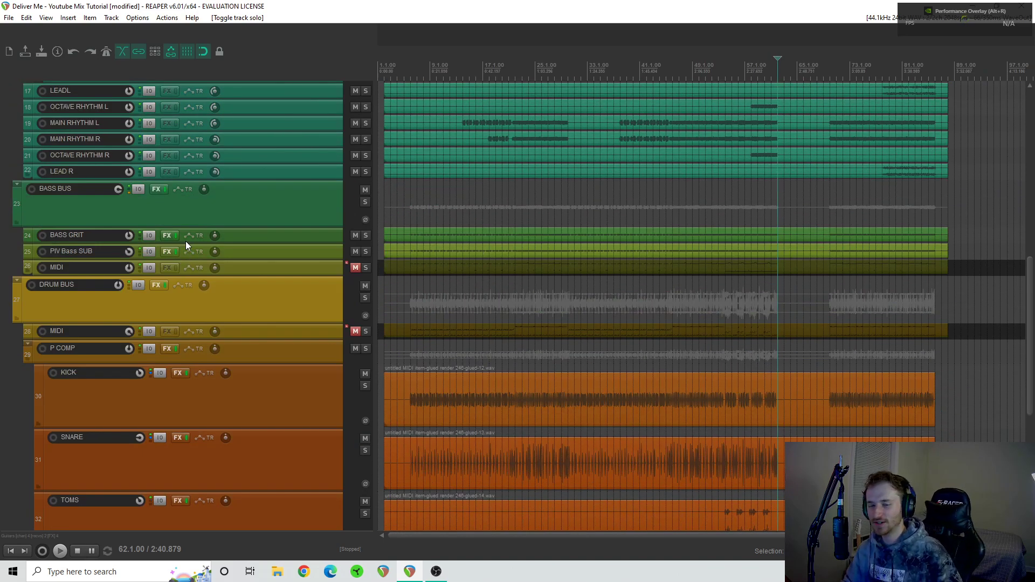
scroll(183, 212, down, 4)
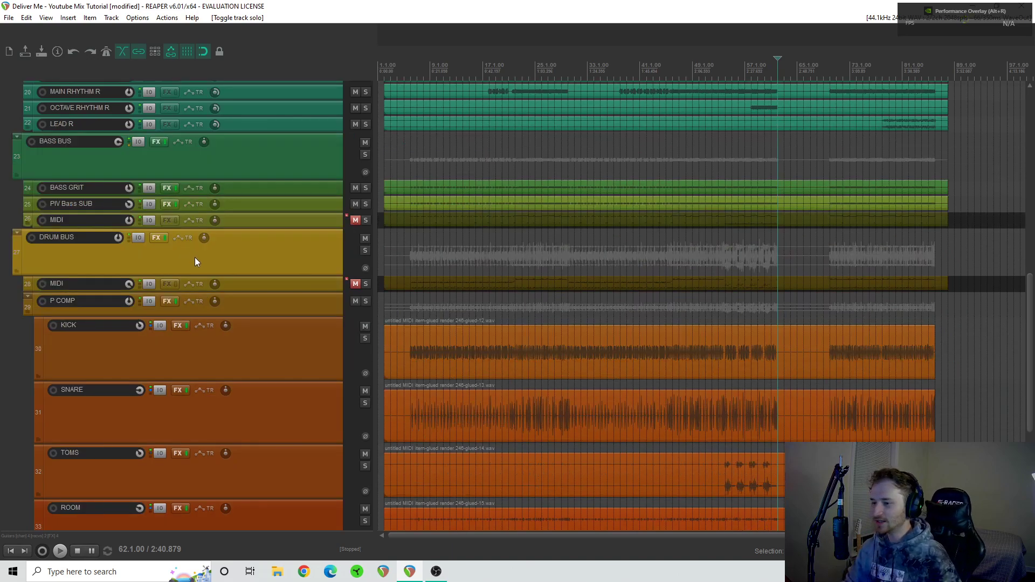
scroll(211, 258, down, 1)
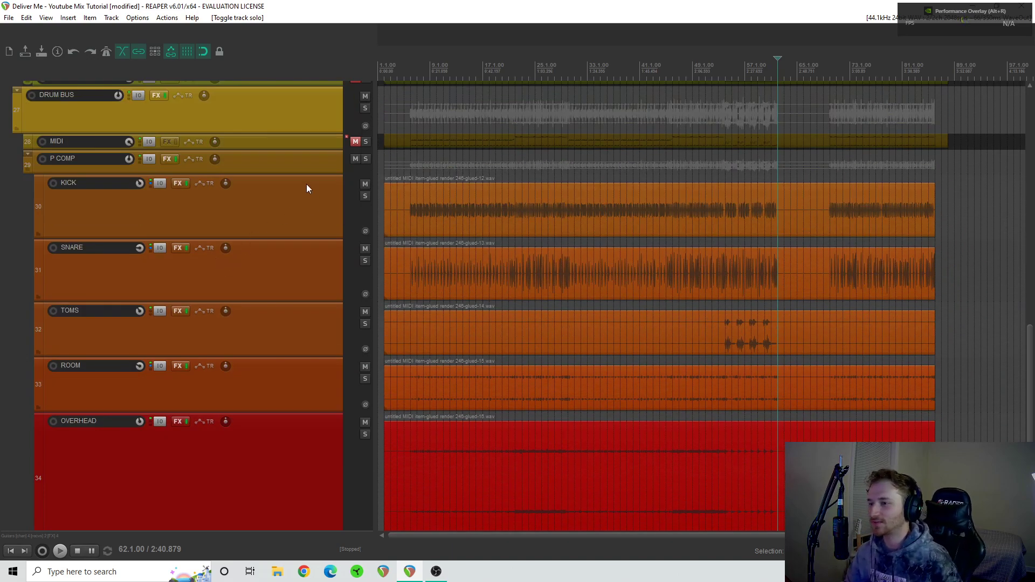
click(366, 108)
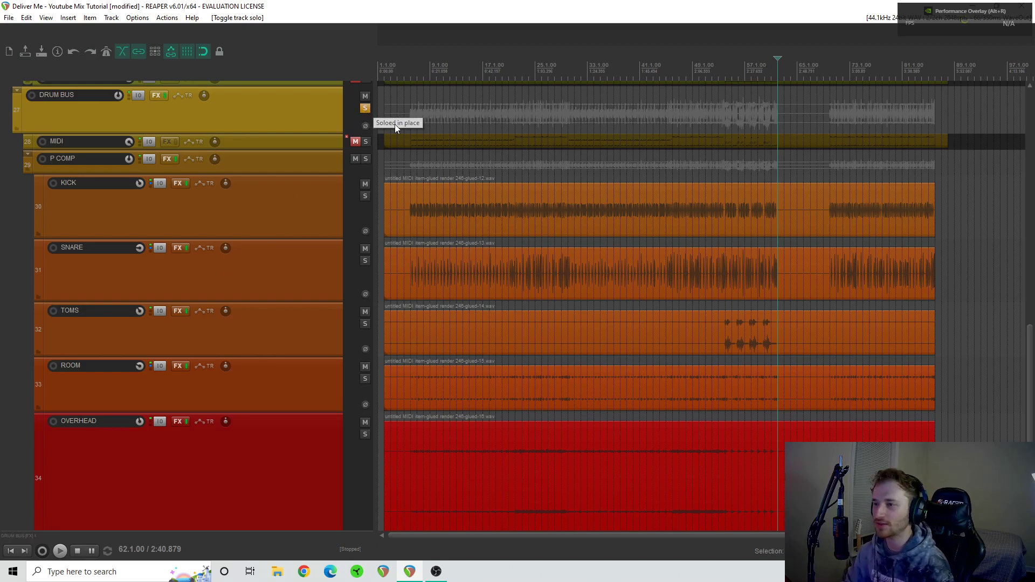
click(411, 104)
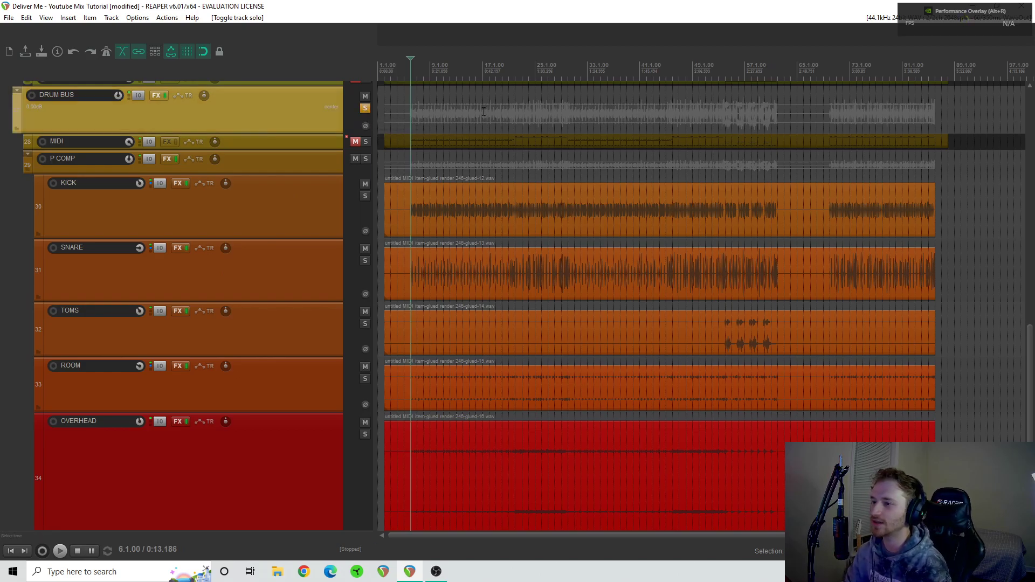
key(space)
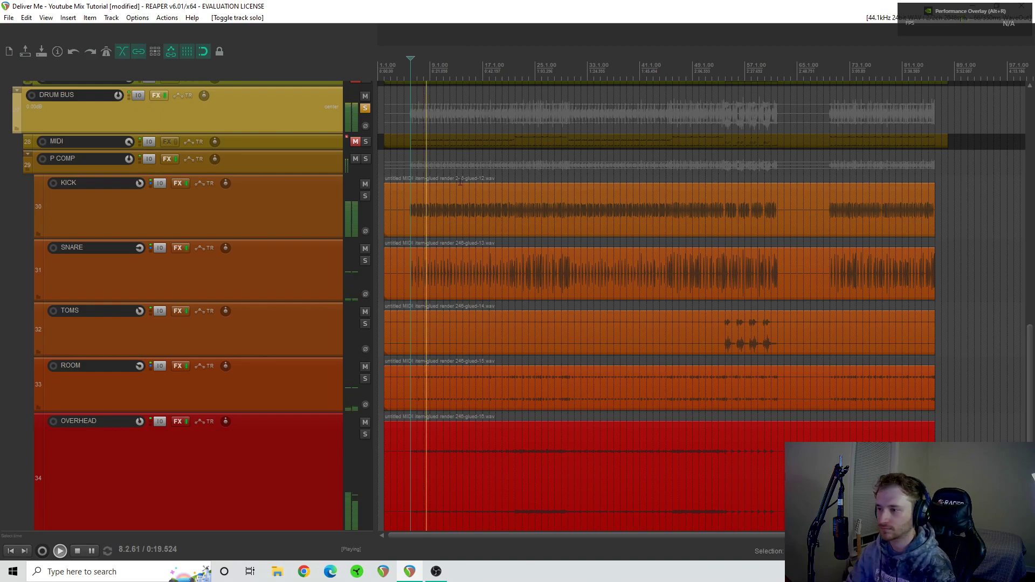
key(space)
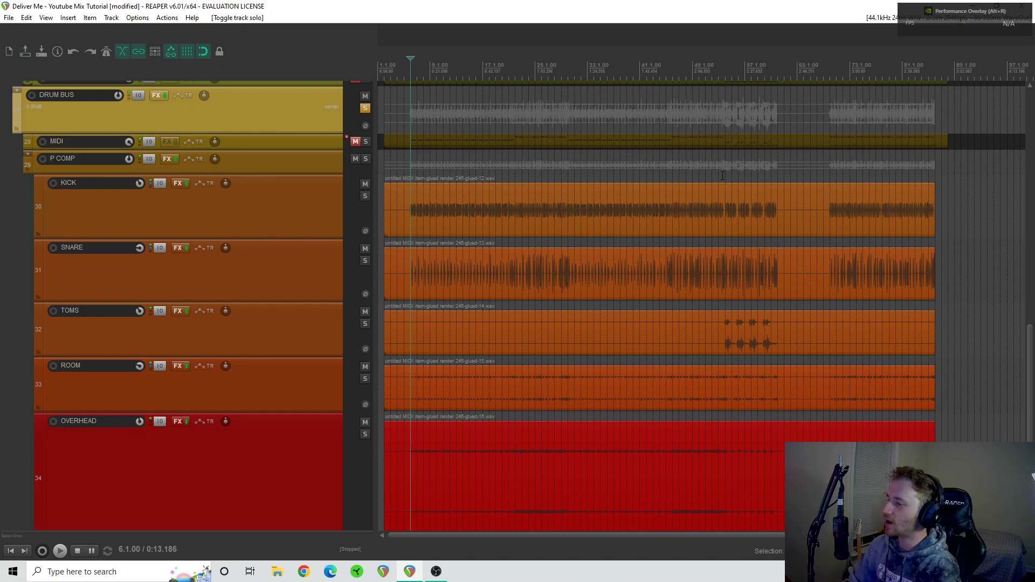
- Play the soloed drums from 54.1.00, where the toms come in, and stop playback
click(722, 176)
key(space)
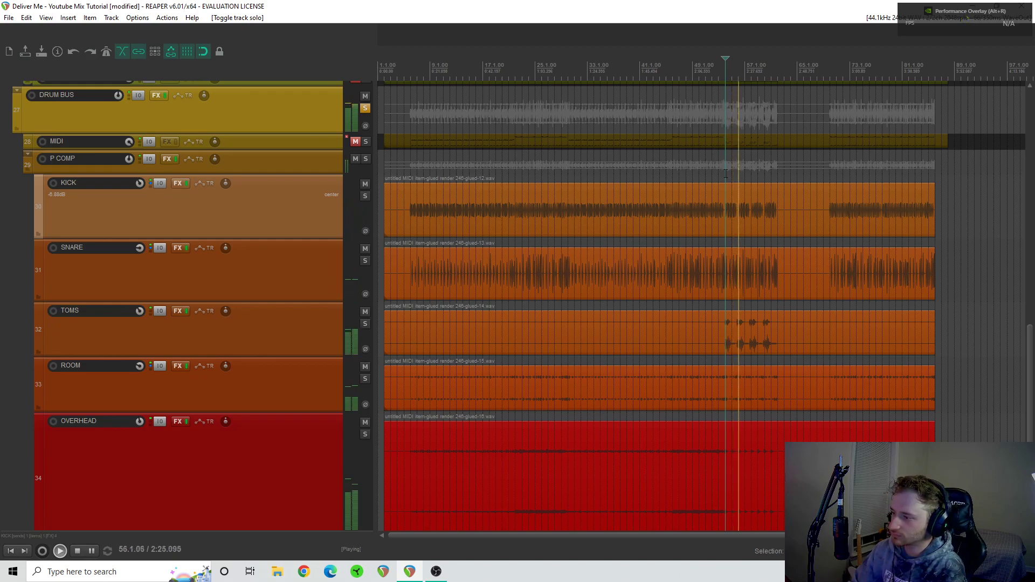
key(space)
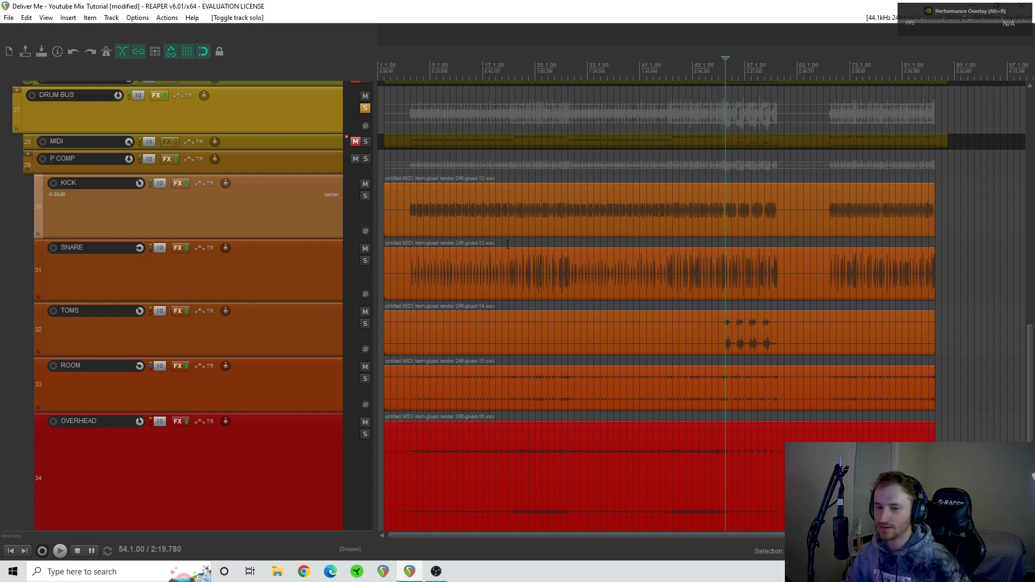
scroll(312, 217, up, 10)
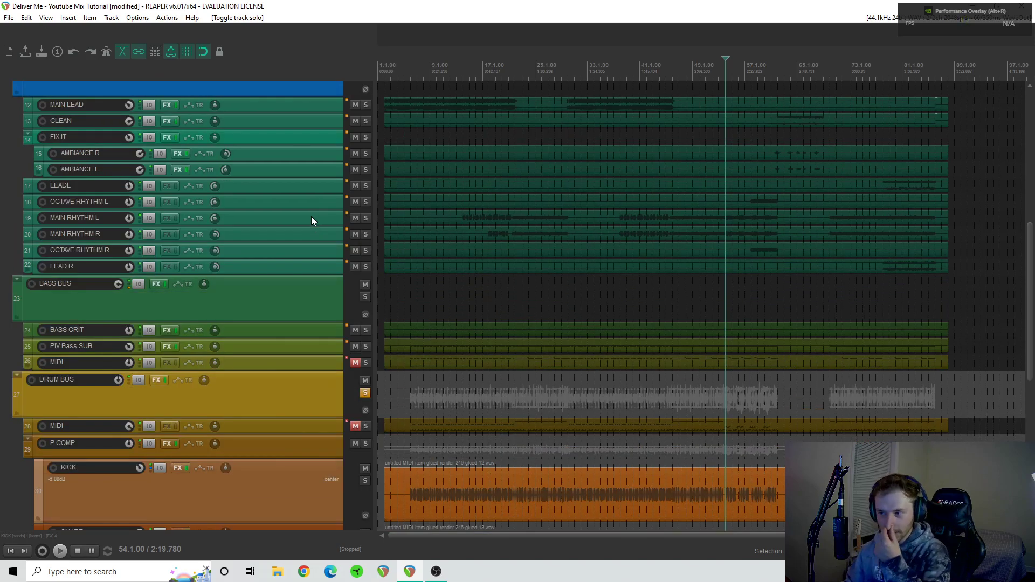
scroll(311, 221, up, 1)
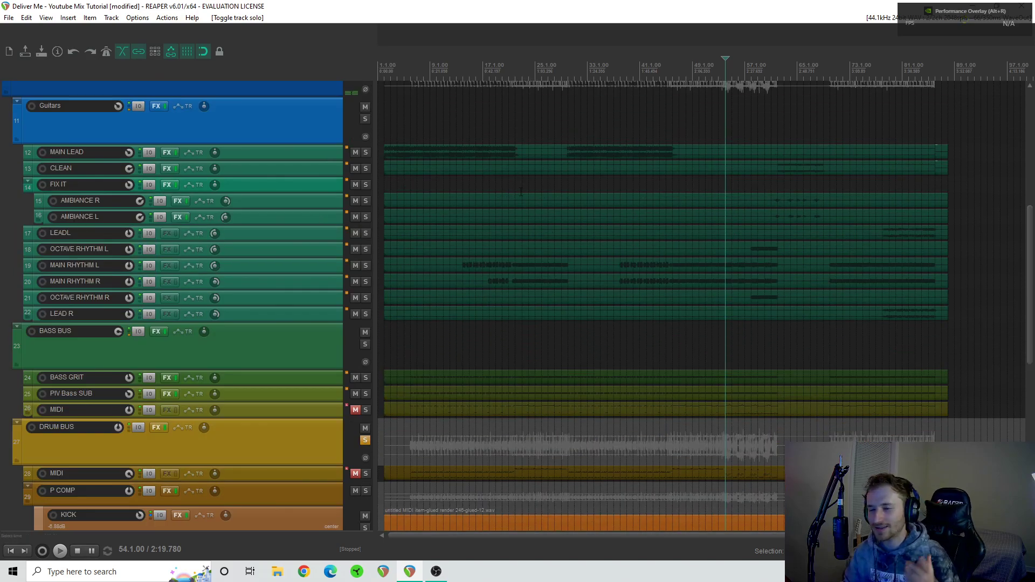
scroll(521, 192, down, 2)
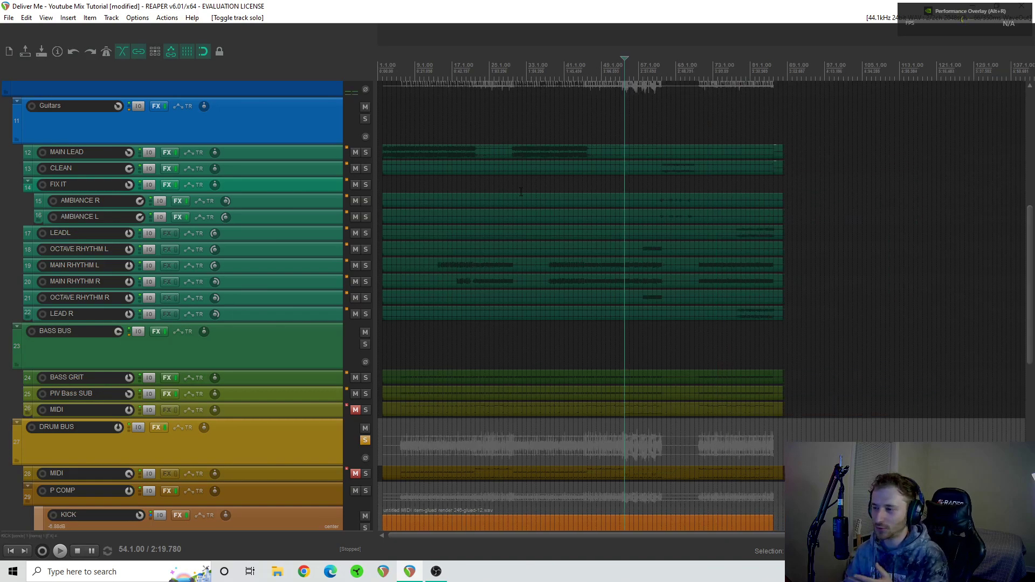
scroll(521, 192, up, 2)
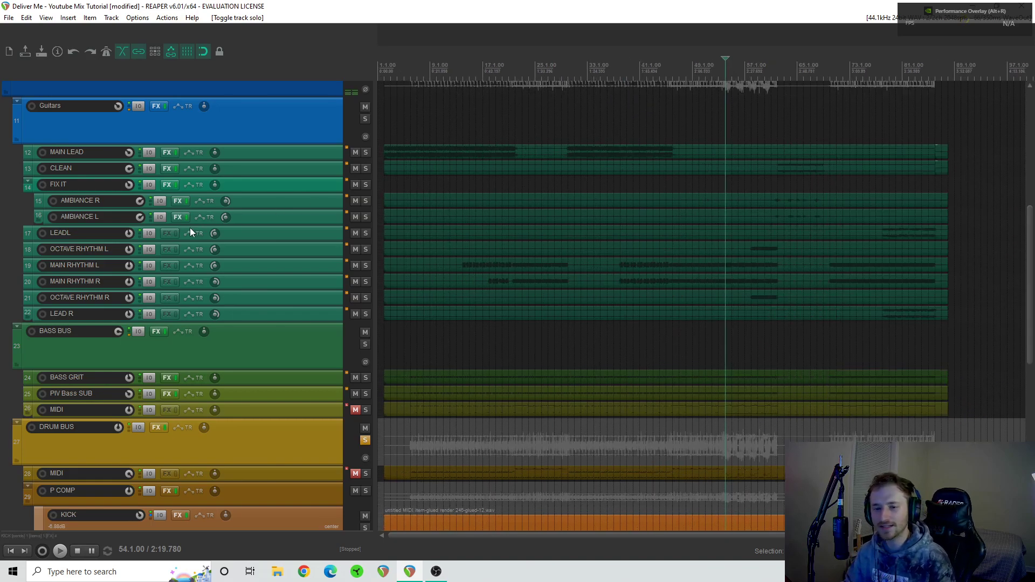
- Return the edit cursor to 6.1.00, where the drums start, and solo the KICK track within the drum bus
scroll(195, 240, down, 2)
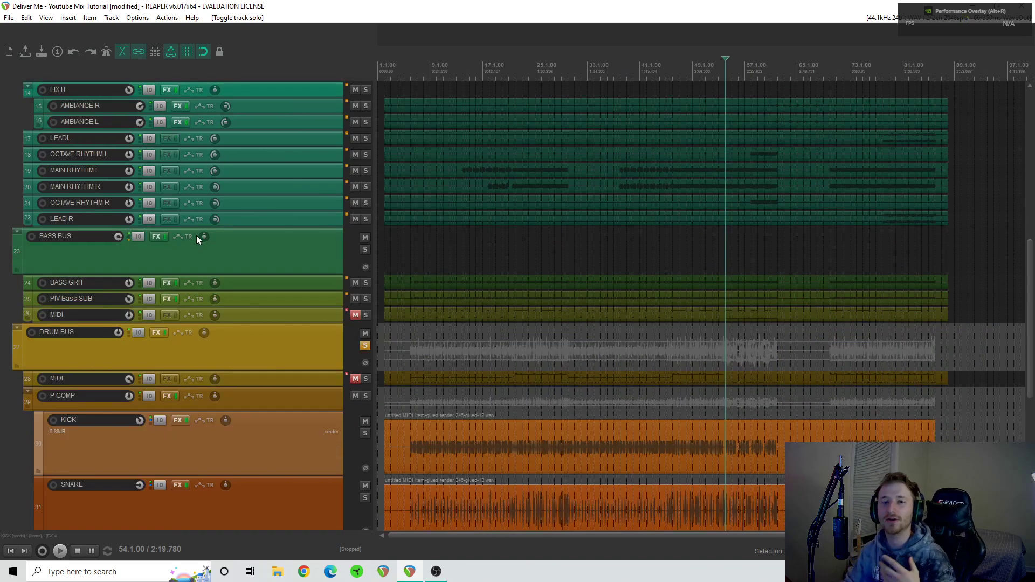
scroll(197, 235, down, 4)
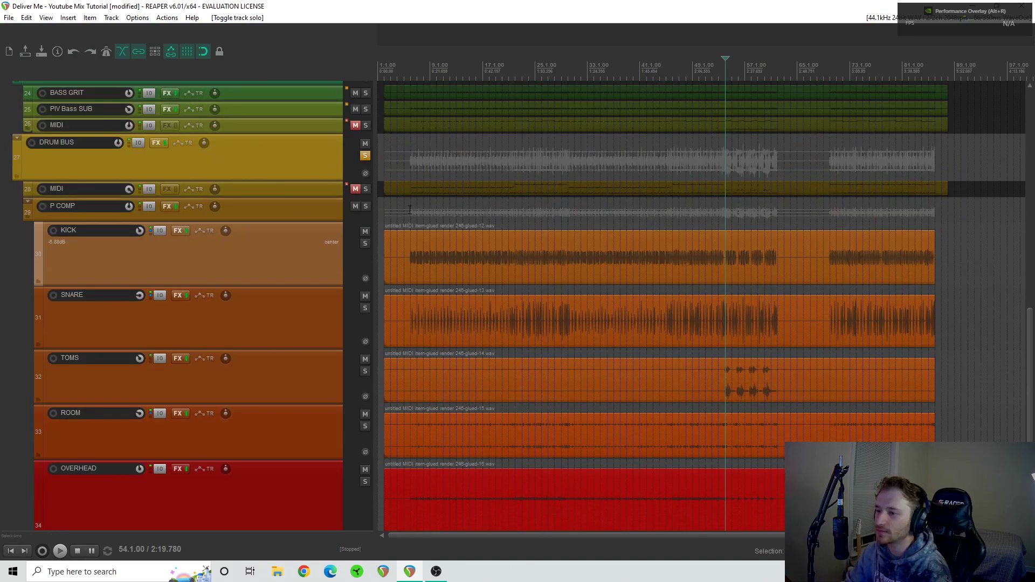
click(411, 213)
scroll(439, 248, up, 4)
scroll(458, 242, up, 3)
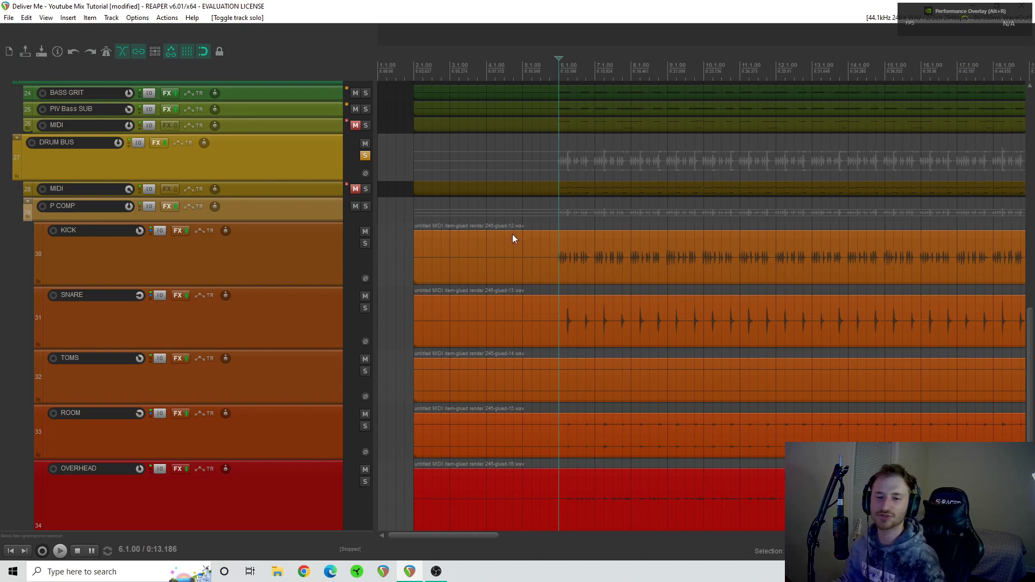
click(366, 245)
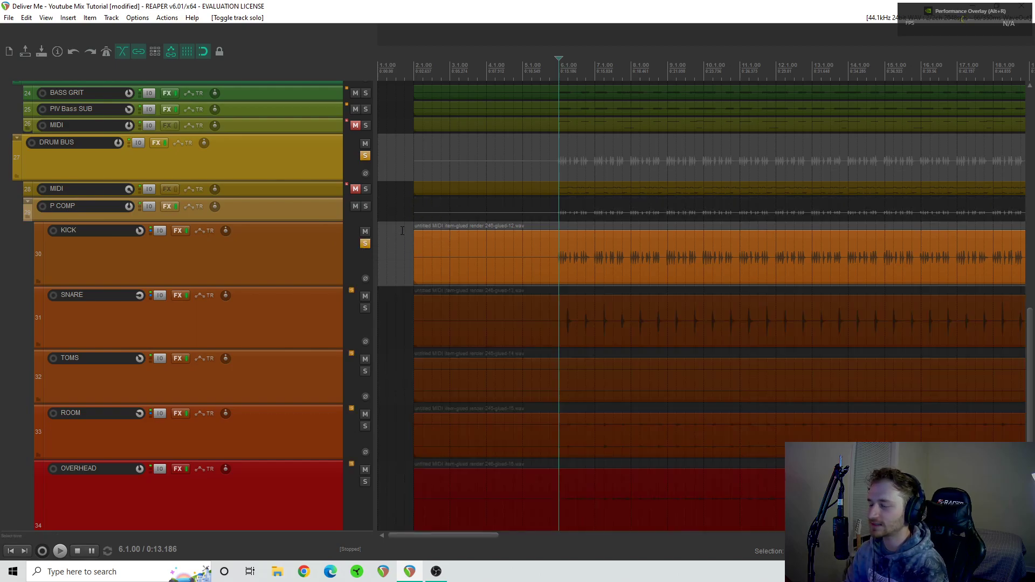
- Play the soloed kick from 6.1.00, comparing it with its FX chain bypassed and re-enabled, and stop playback
key(space)
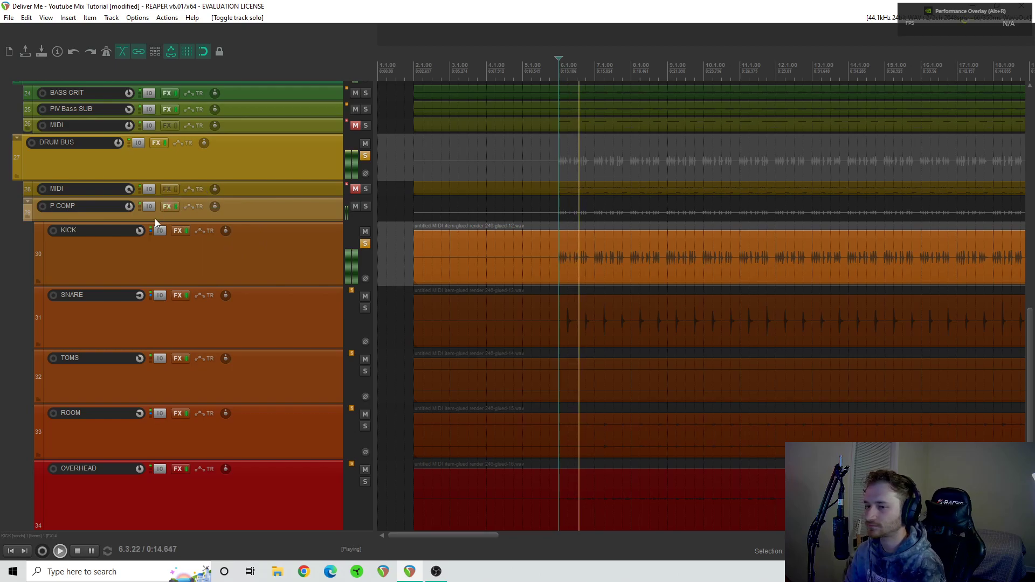
click(186, 232)
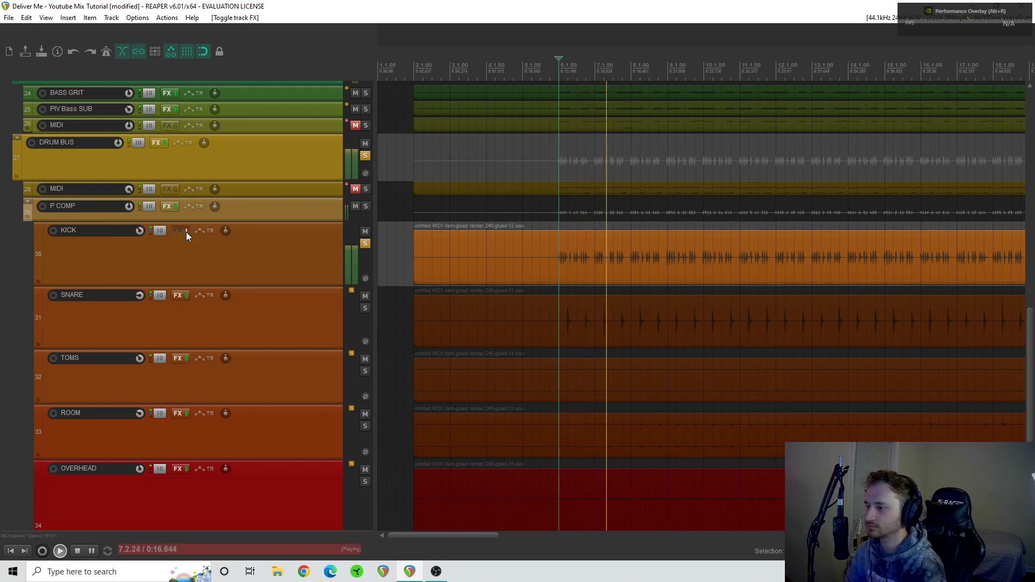
click(186, 232)
key(space)
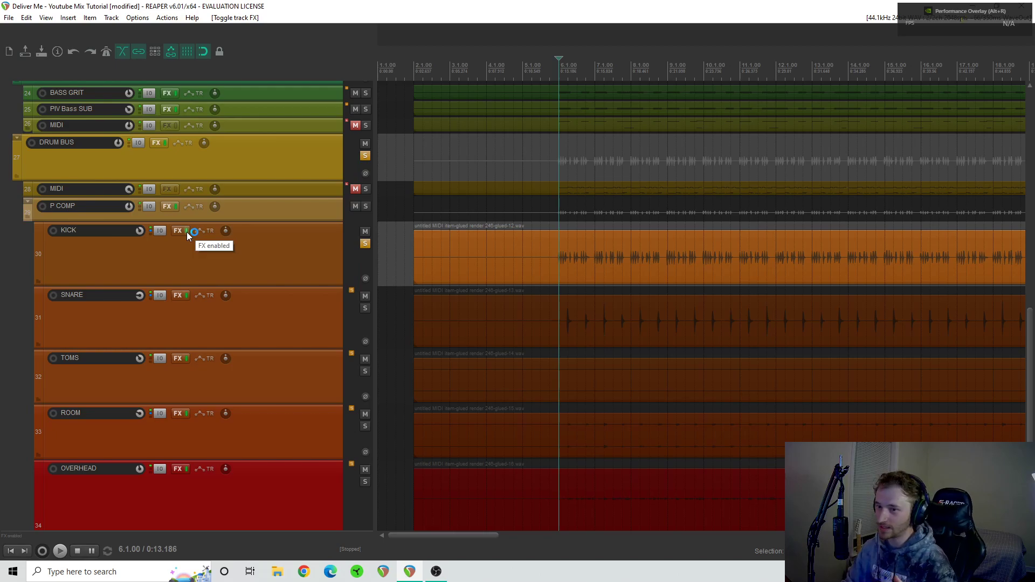
- Display Decapitator in the KICK track's FX chain and bypass Smash And Grab v2, Saturn 2 and Pro-Q 3
click(179, 229)
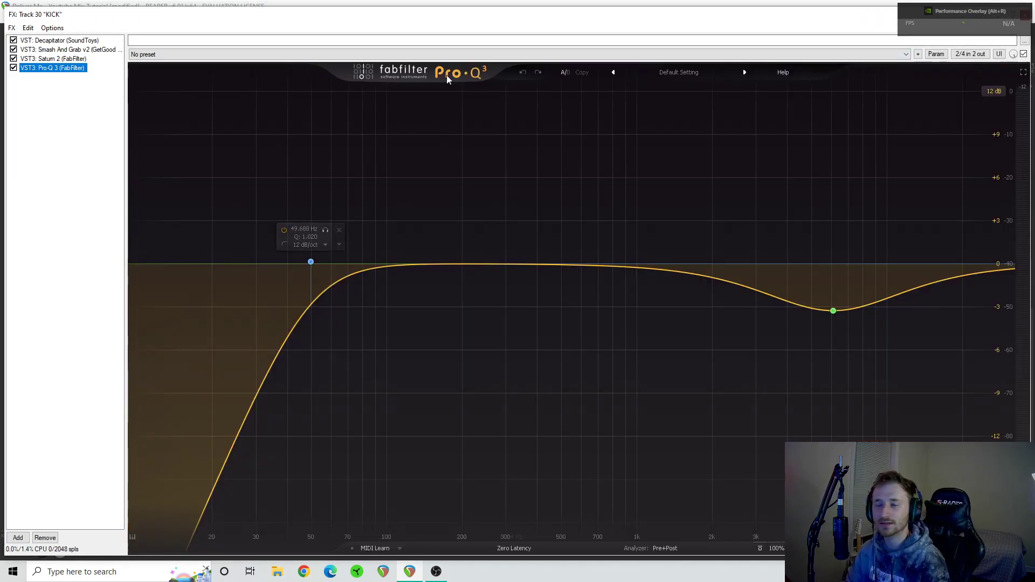
click(74, 41)
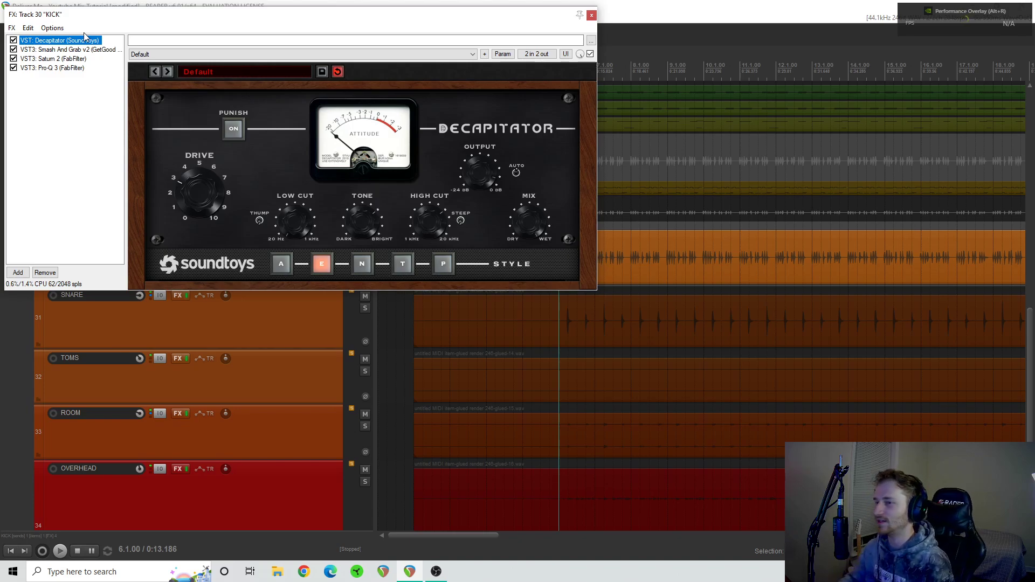
click(13, 59)
click(13, 49)
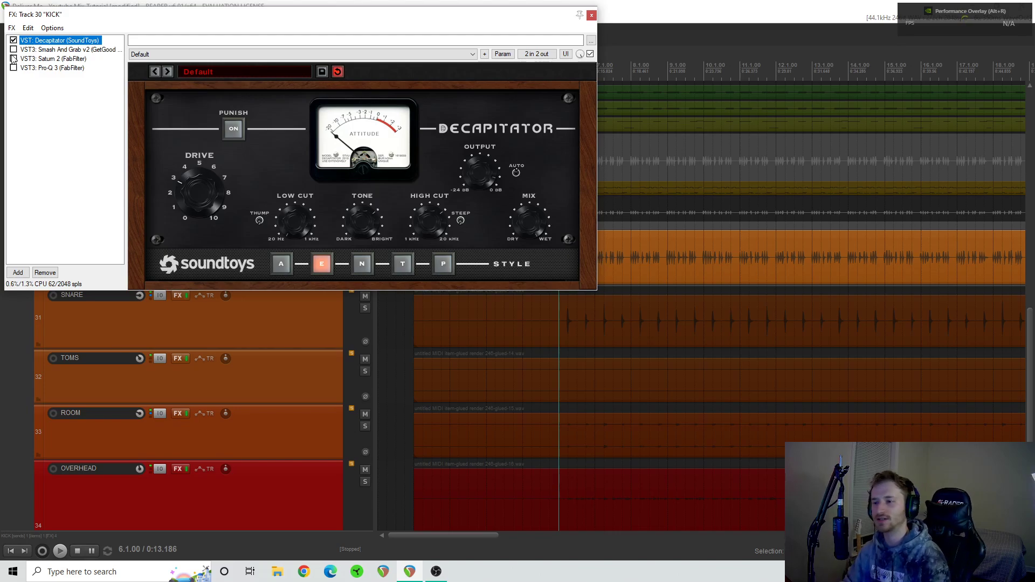
- Play the kick while bypassing and re-enabling Decapitator to compare its effect, and stop playback
key(space)
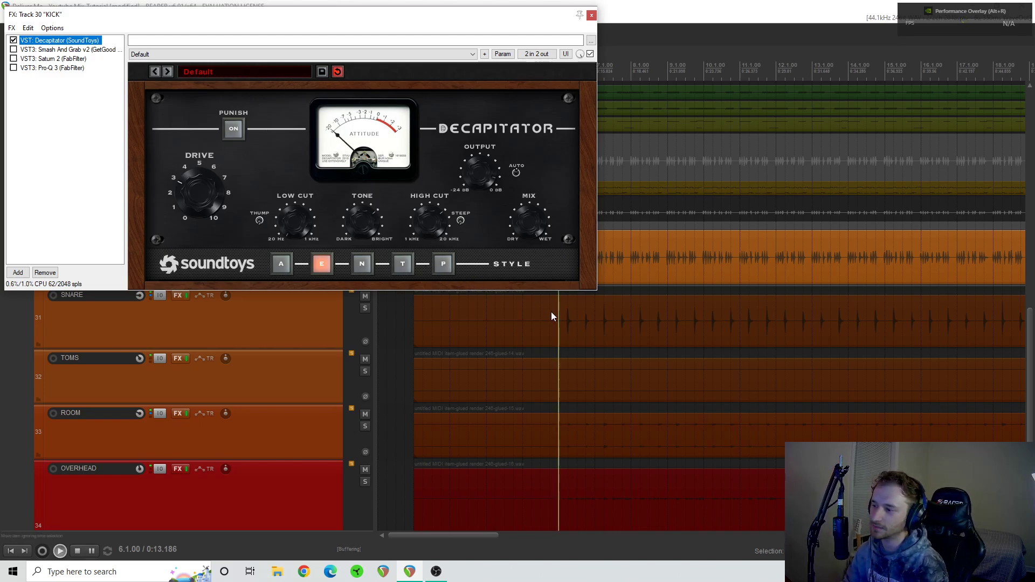
click(14, 40)
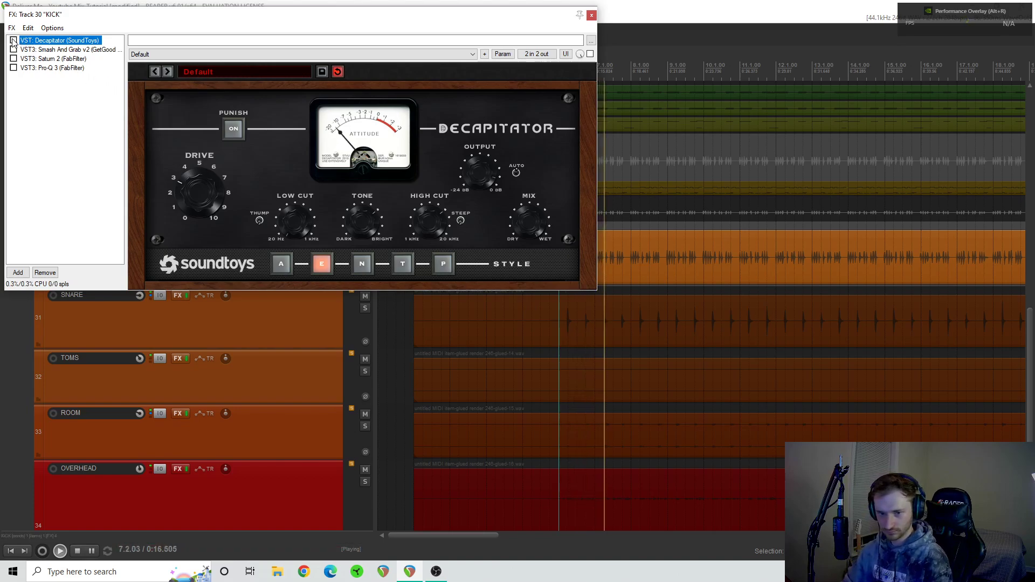
click(14, 40)
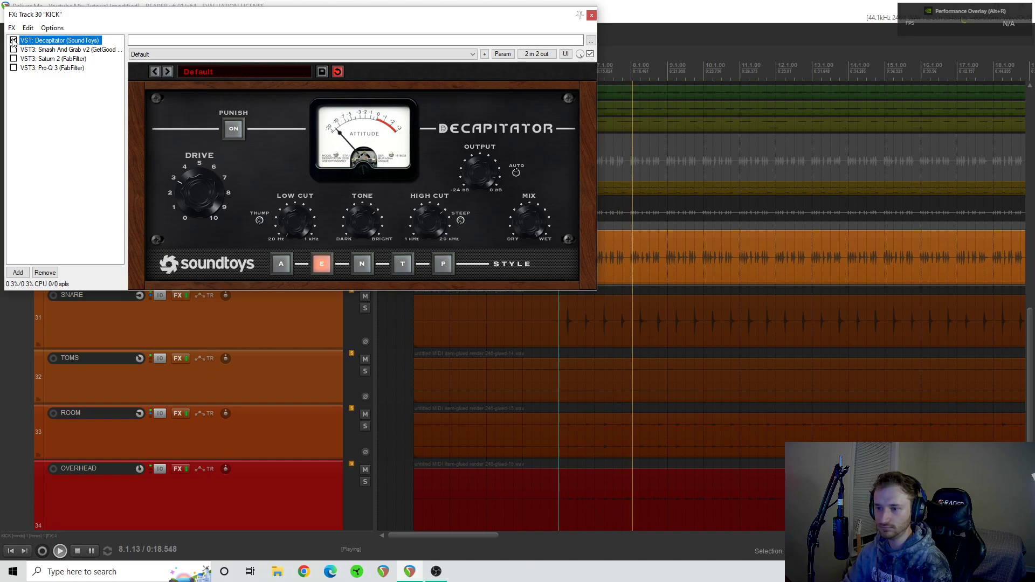
key(space)
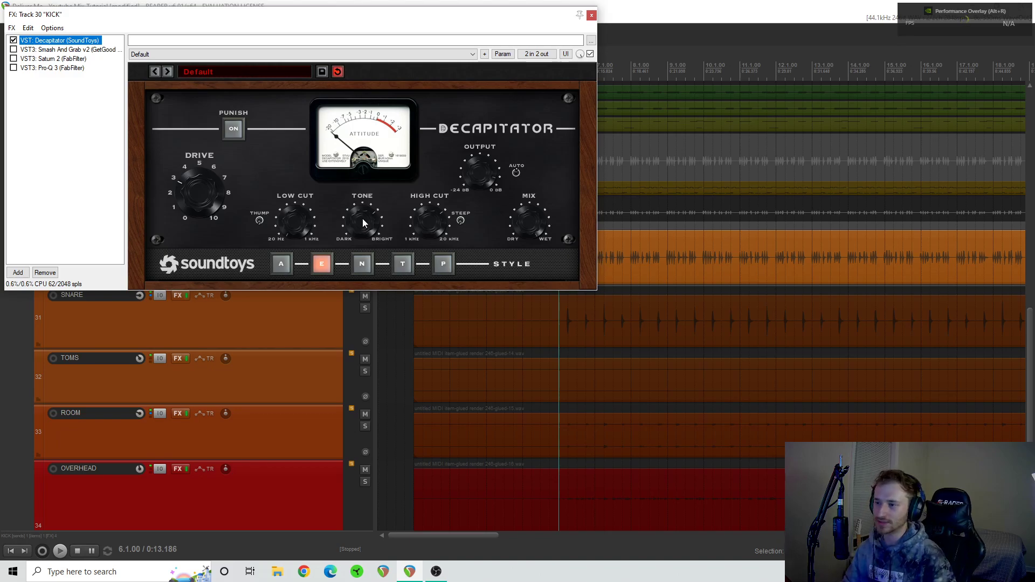
- Audition Decapitator's Tone control at different settings while playing the kick from 6.2.00, and stop playback
click(432, 305)
key(space)
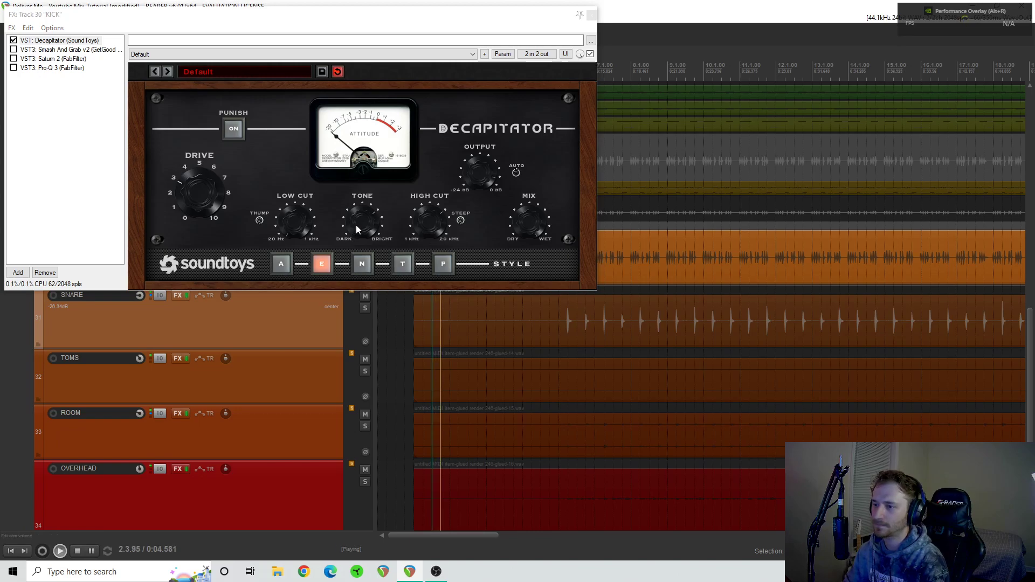
click(568, 311)
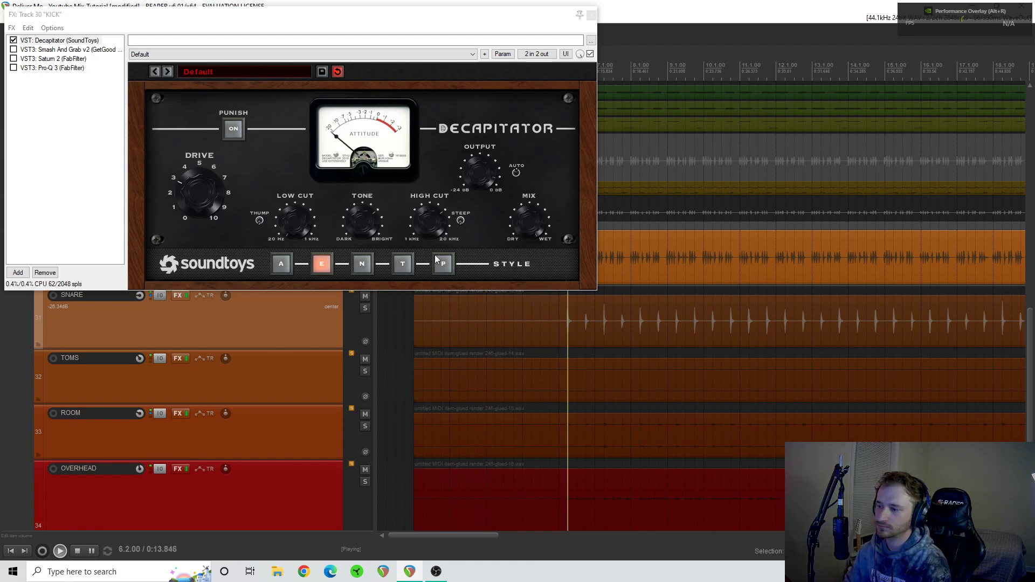
mouse_move(361, 222)
mouse_down()
mouse_move(360, 269)
mouse_move(359, 241)
mouse_up()
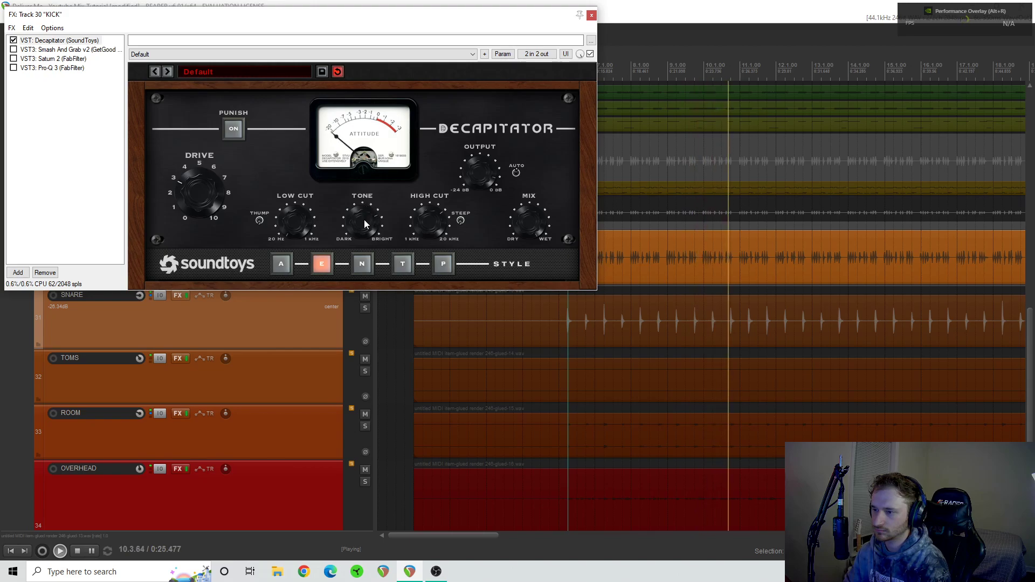
key(space)
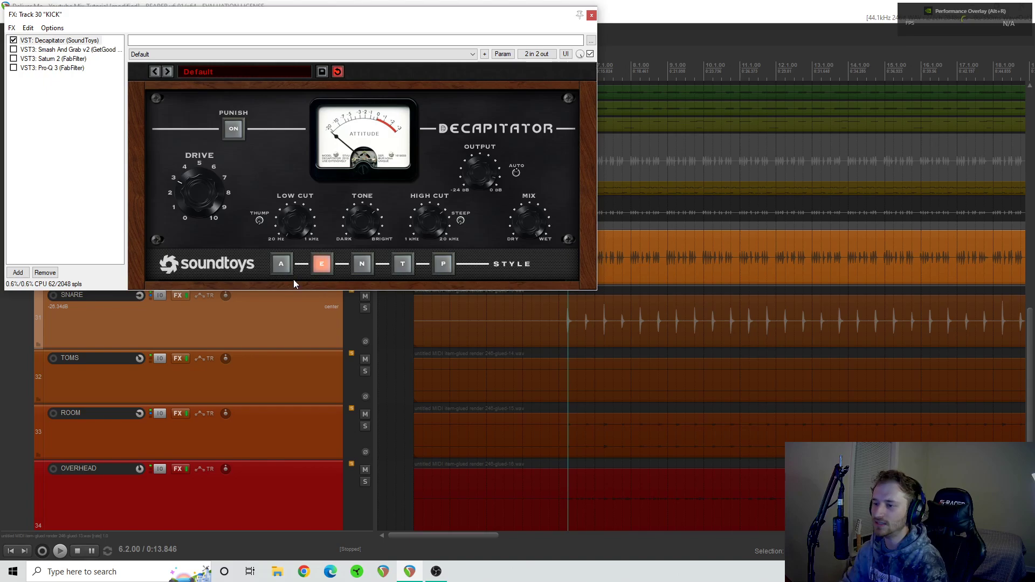
- Play the kick from 5.1.00 while comparing Decapitator styles N, T, P and A, return to style E and stop playback
click(527, 307)
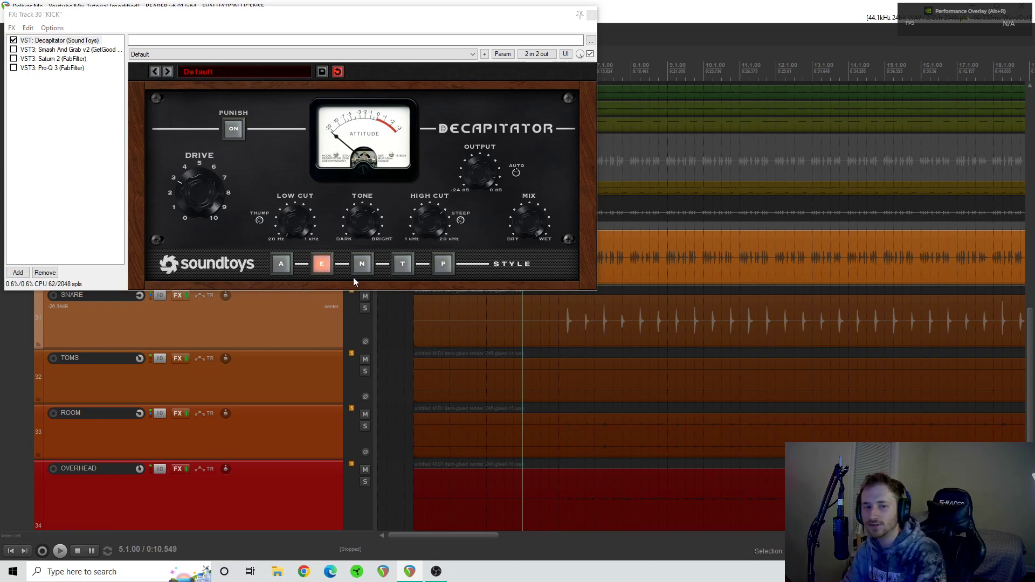
key(space)
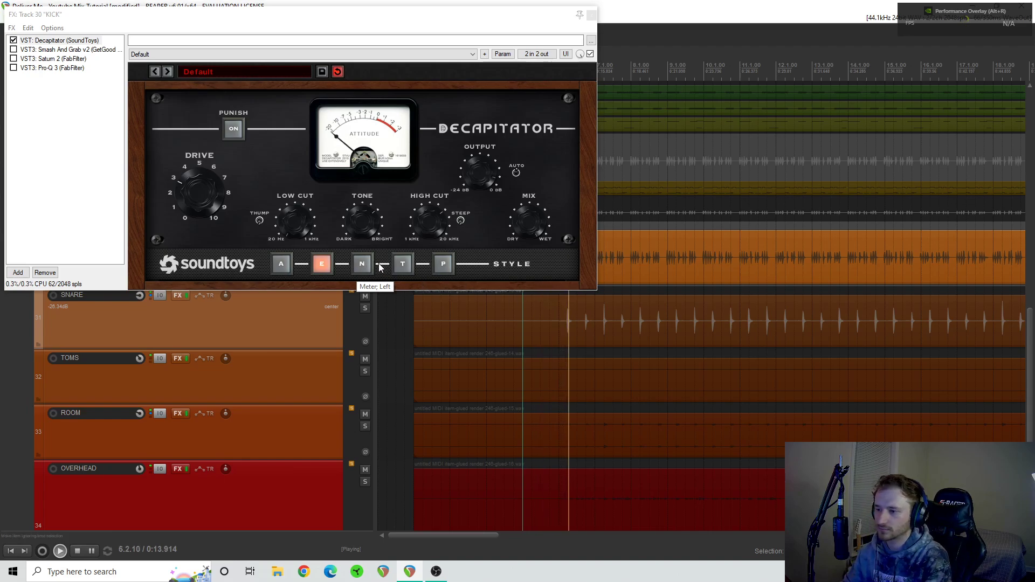
click(362, 265)
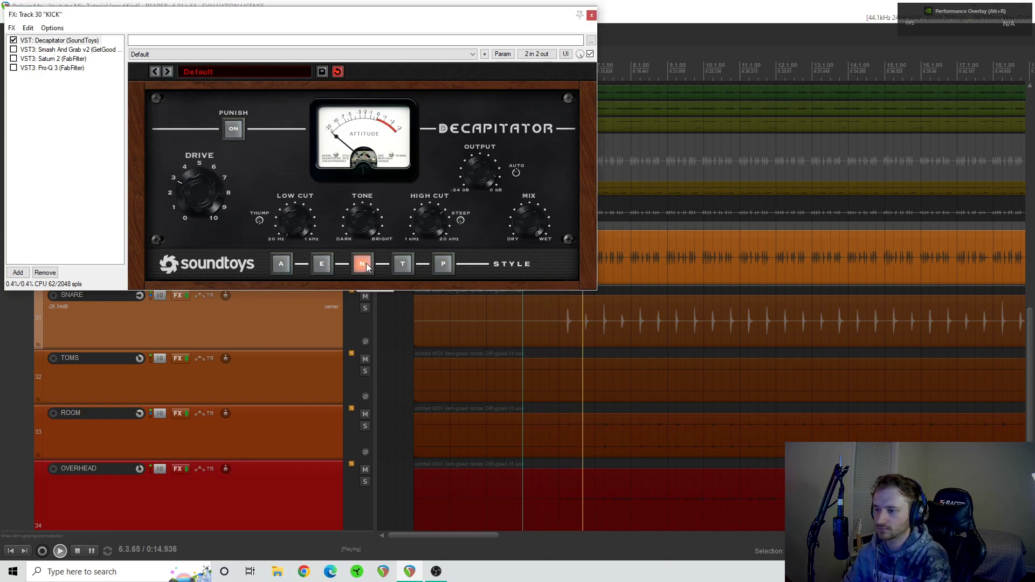
click(402, 264)
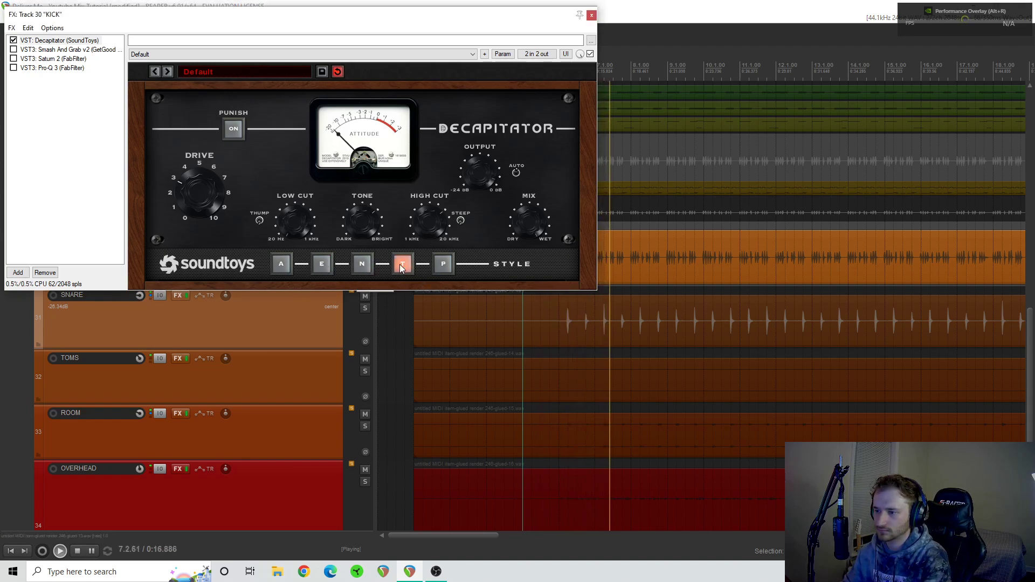
click(439, 263)
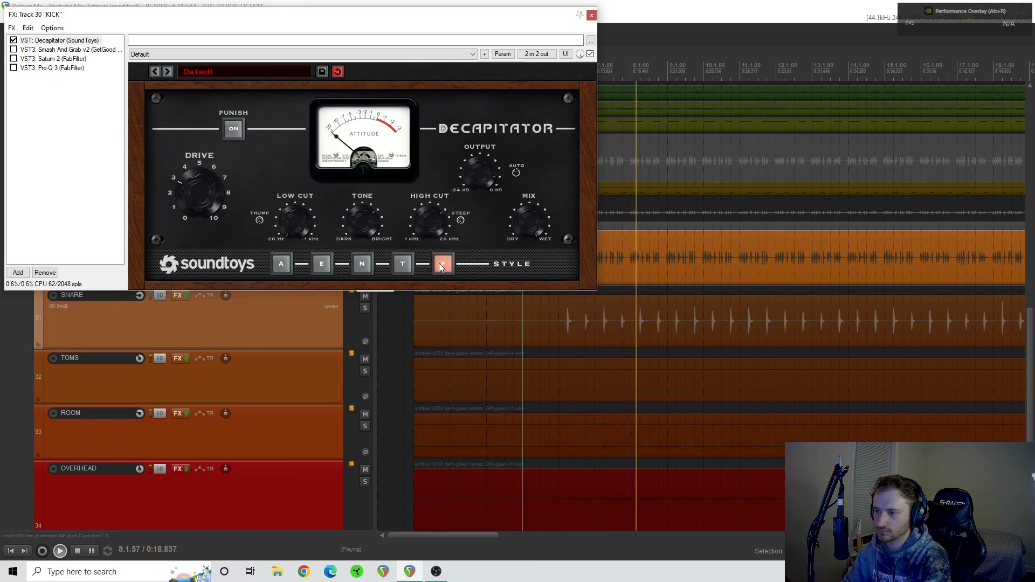
click(287, 262)
click(324, 264)
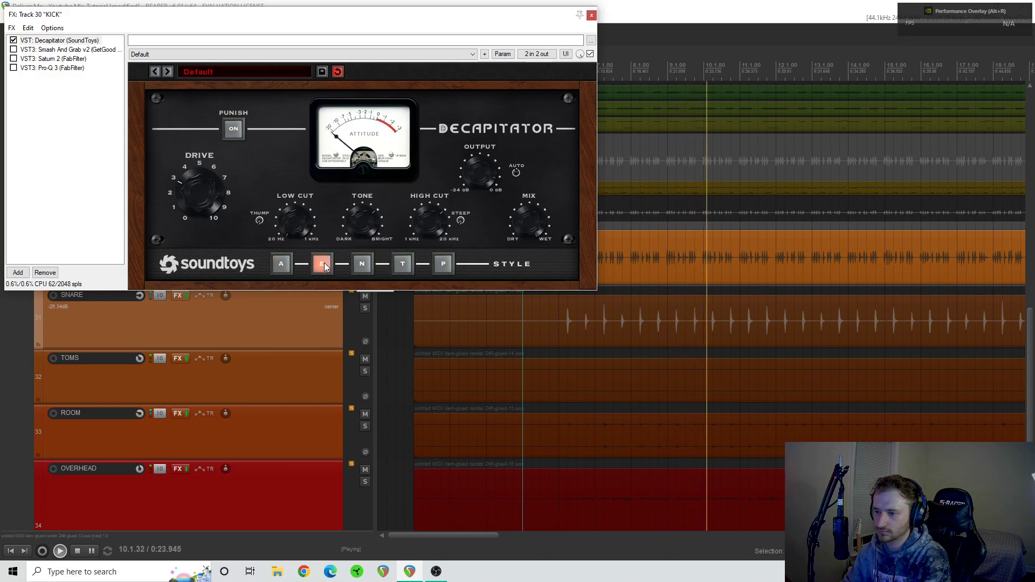
key(space)
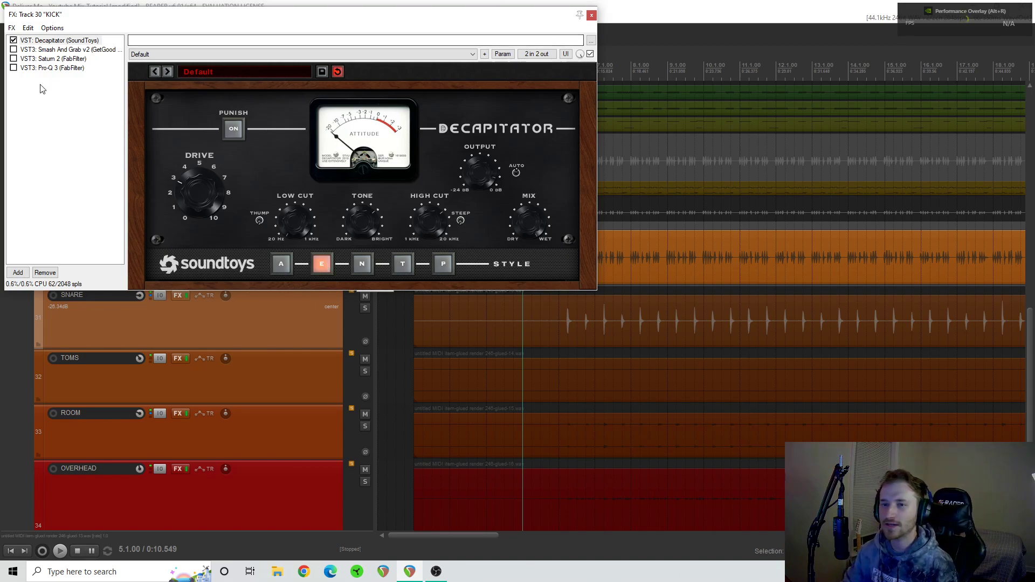
- Re-enable Smash And Grab v2 in the kick's FX chain, display its controls and briefly play the kick from 5.1.00
click(13, 49)
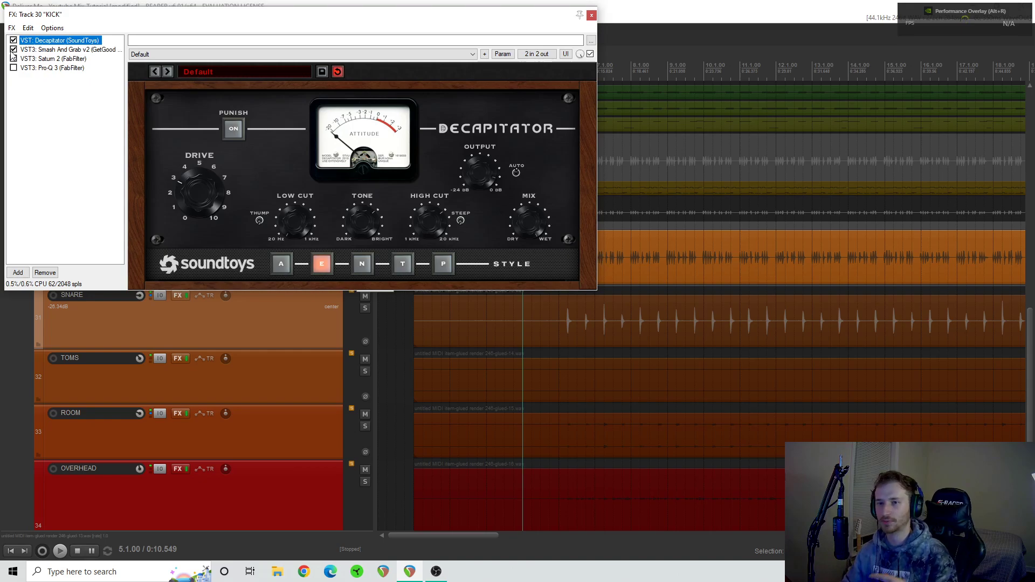
click(49, 50)
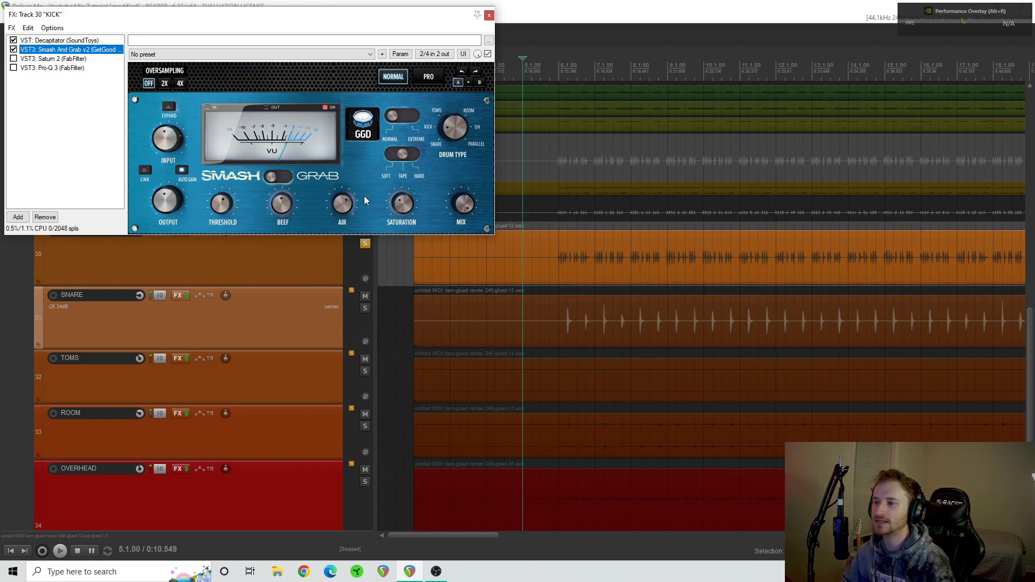
key(space)
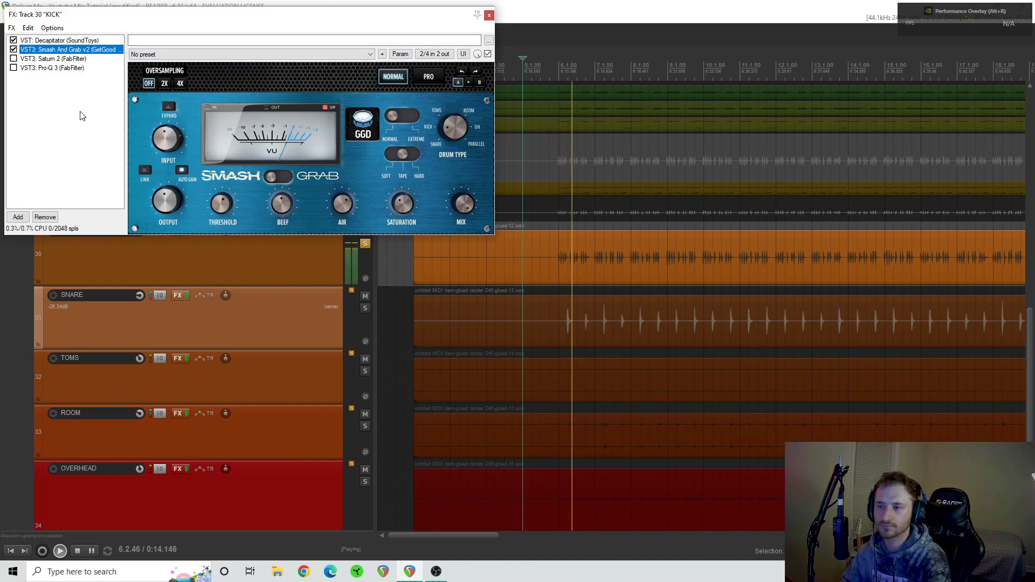
key(space)
- Play the kick from 6.1.00 while bypassing and re-enabling Smash And Grab v2, and stop playback
click(559, 290)
key(space)
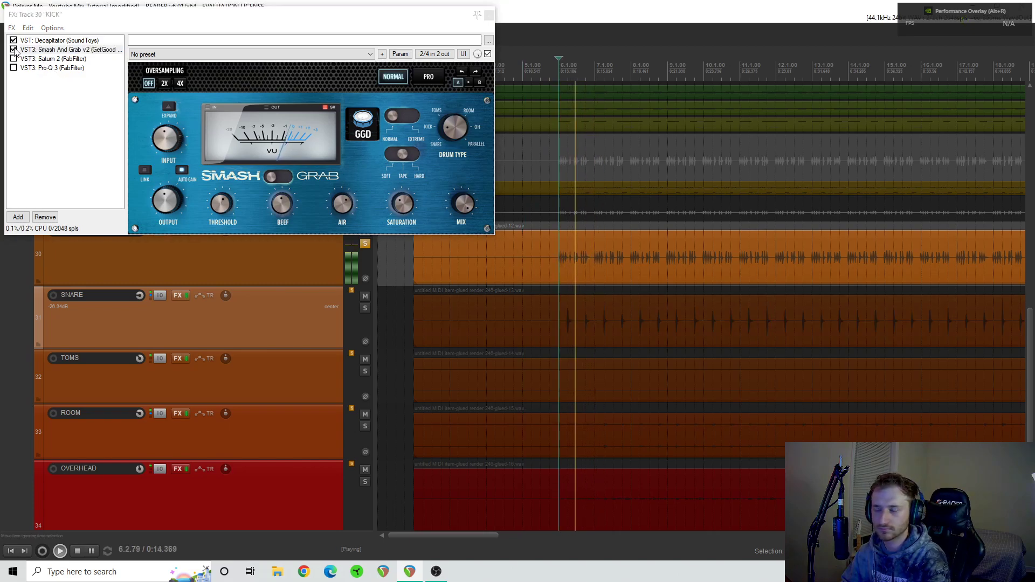
click(13, 49)
click(13, 49)
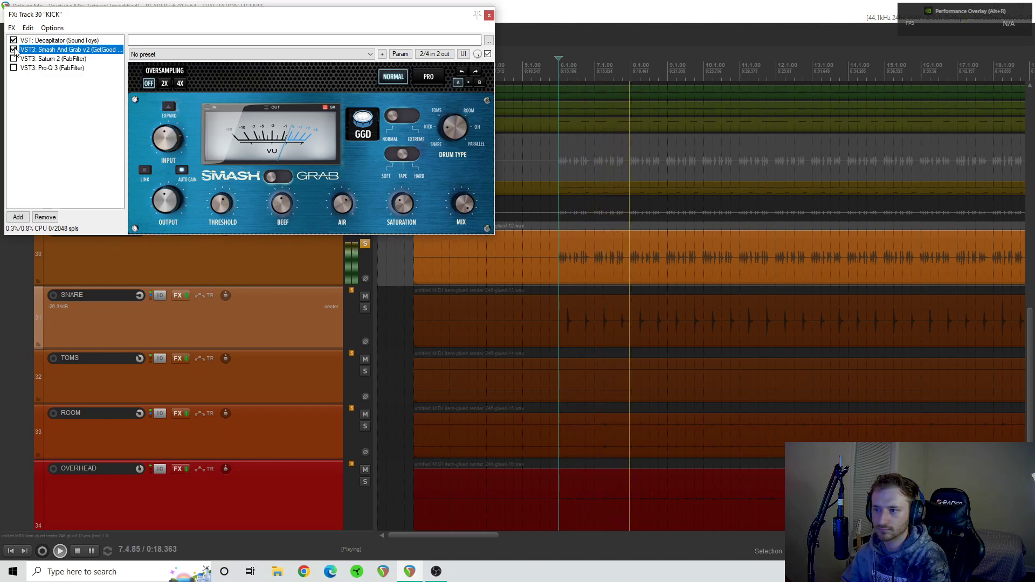
key(space)
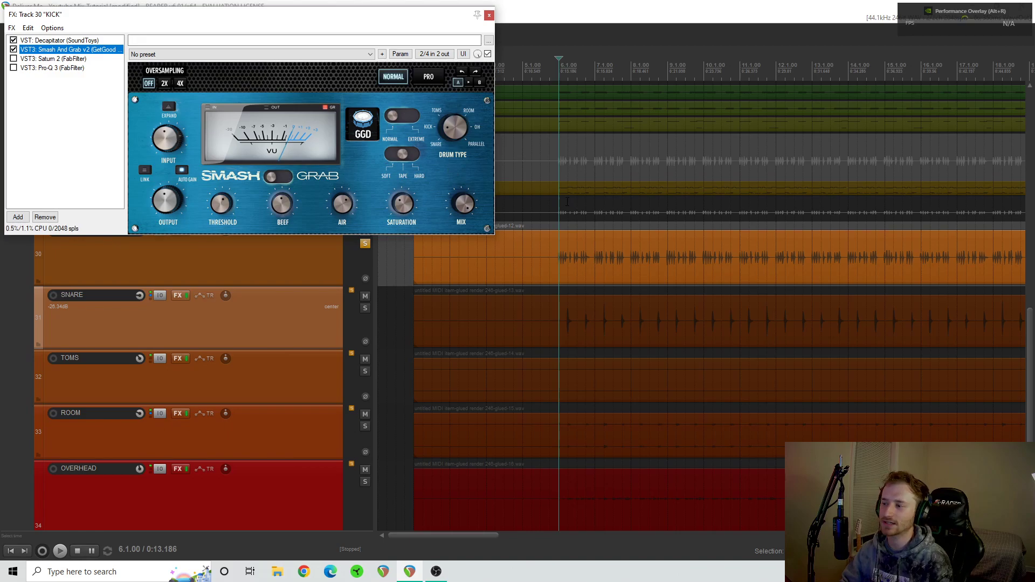
- Audition different Air amounts in Smash And Grab while playing the kick from 6.1.00, and stop playback
scroll(605, 248, right, 3)
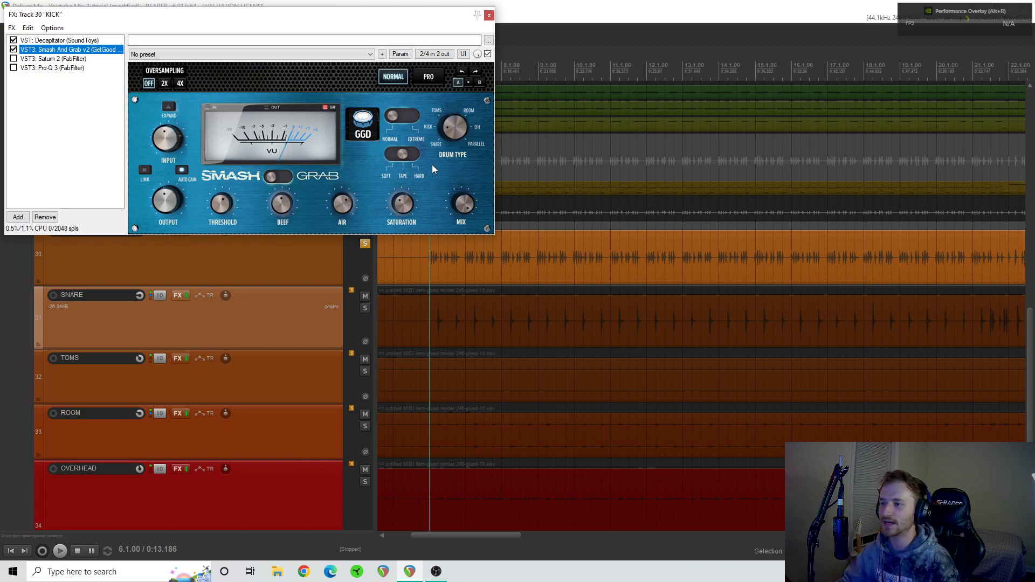
click(348, 205)
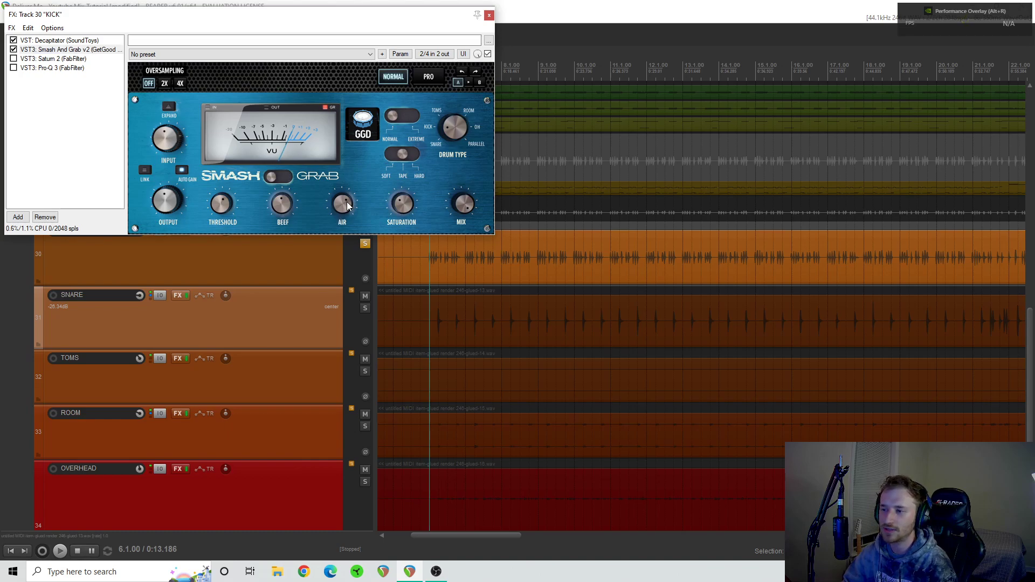
click(402, 208)
drag(402, 204, 402, 205)
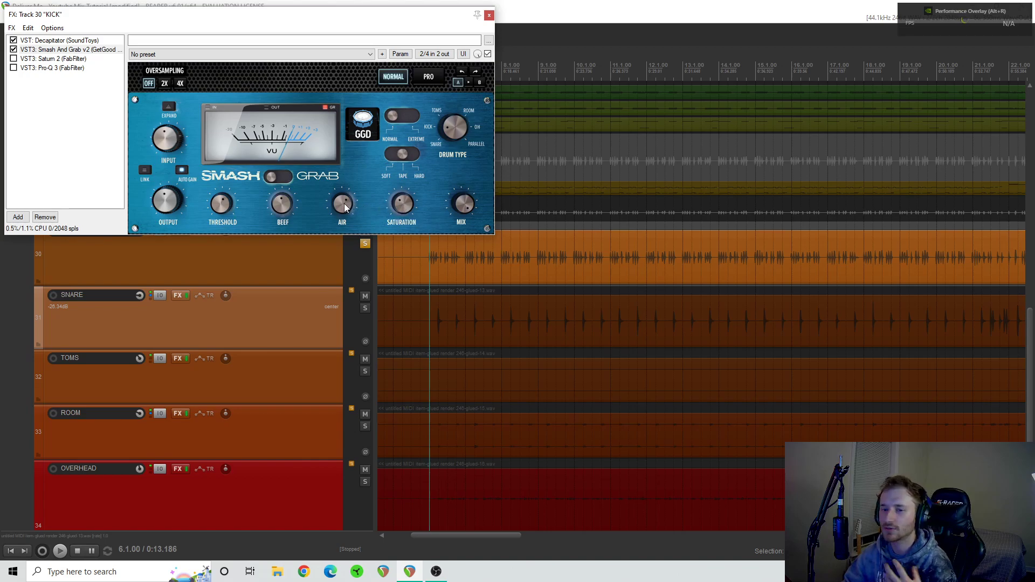
key(space)
drag(345, 208, 316, 180)
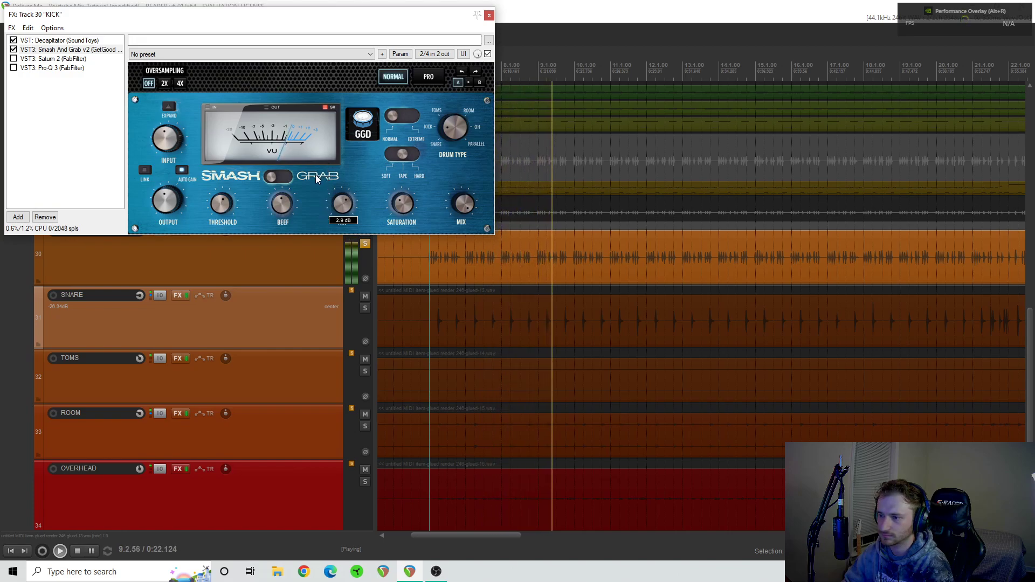
key(space)
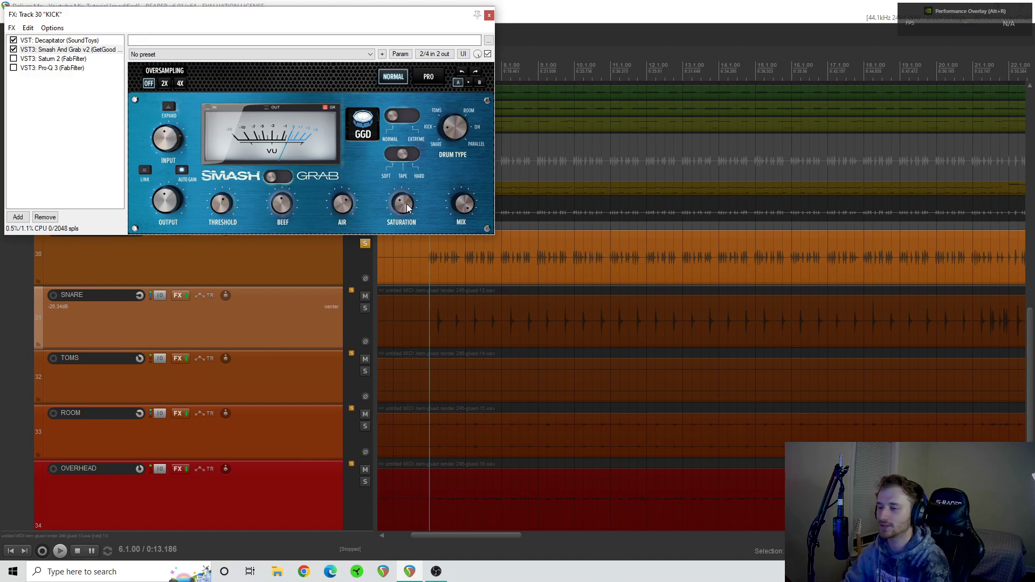
- Audition different Saturation amounts in Smash And Grab while playing the kick from 6.1.00, and stop playback
key(space)
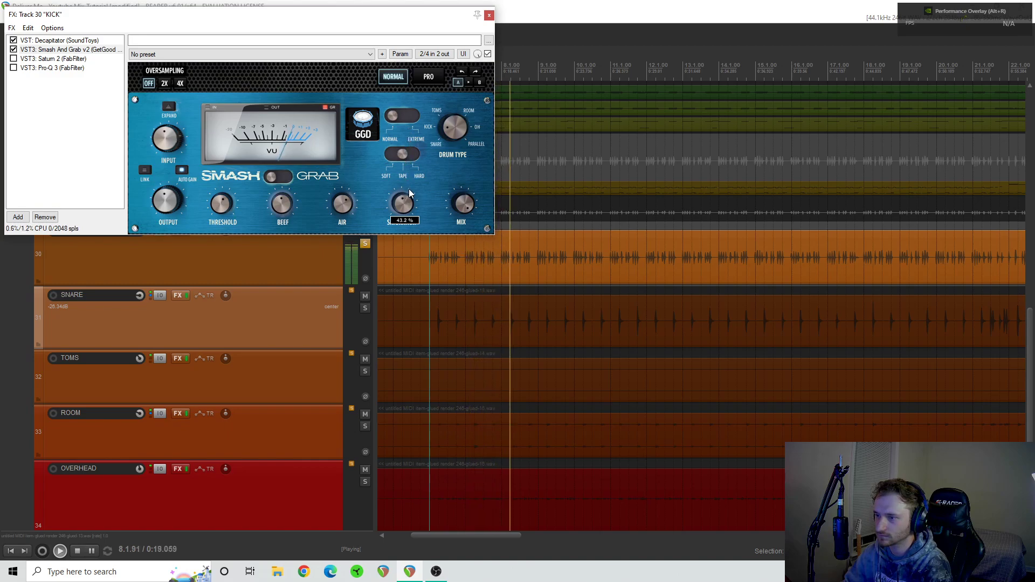
drag(411, 200, 394, 218)
key(space)
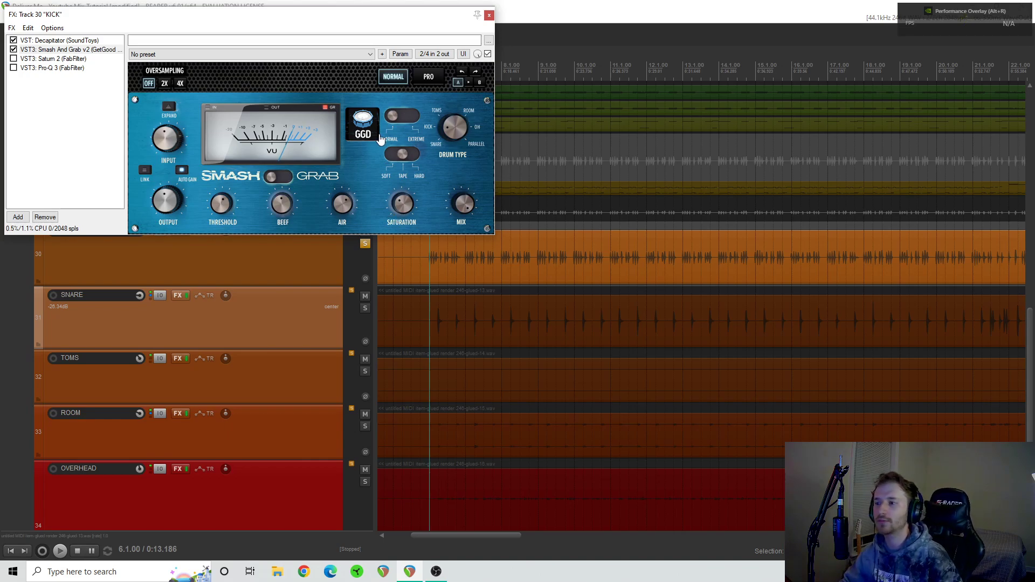
- Display Saturn 2 in the kick's FX chain and examine its band levels, crossover frequencies and drive
click(38, 59)
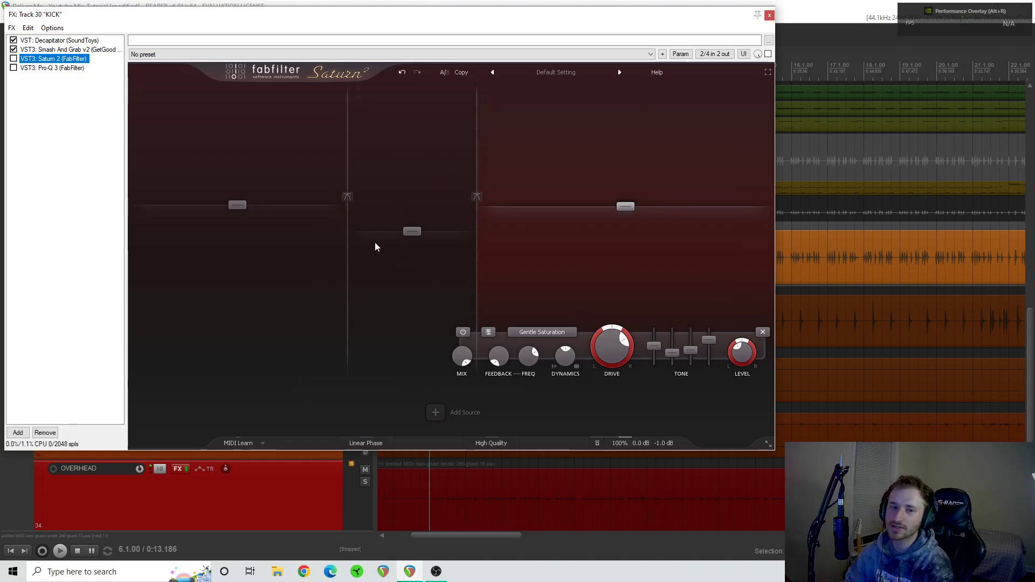
mouse_move(226, 207)
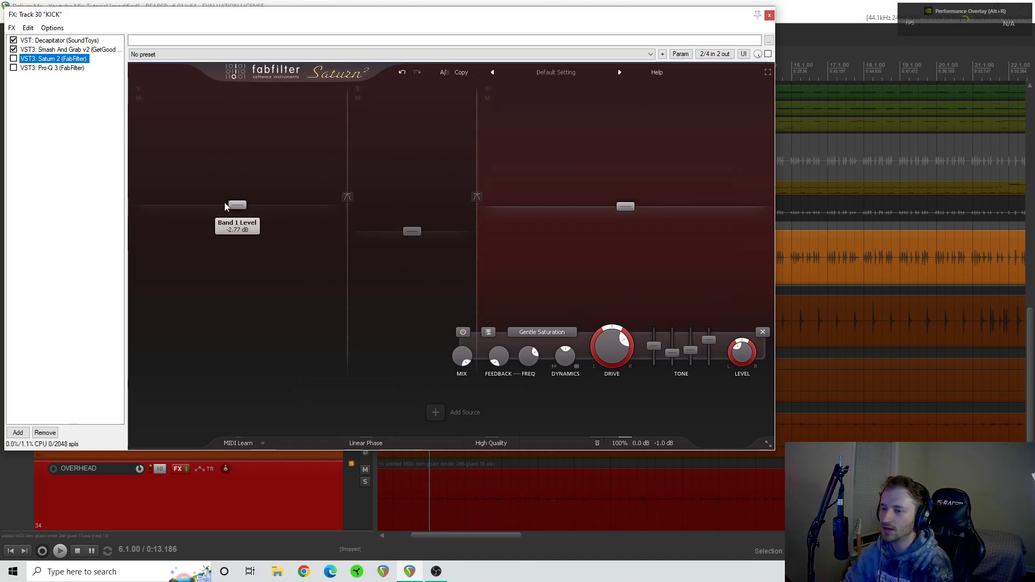
mouse_move(424, 231)
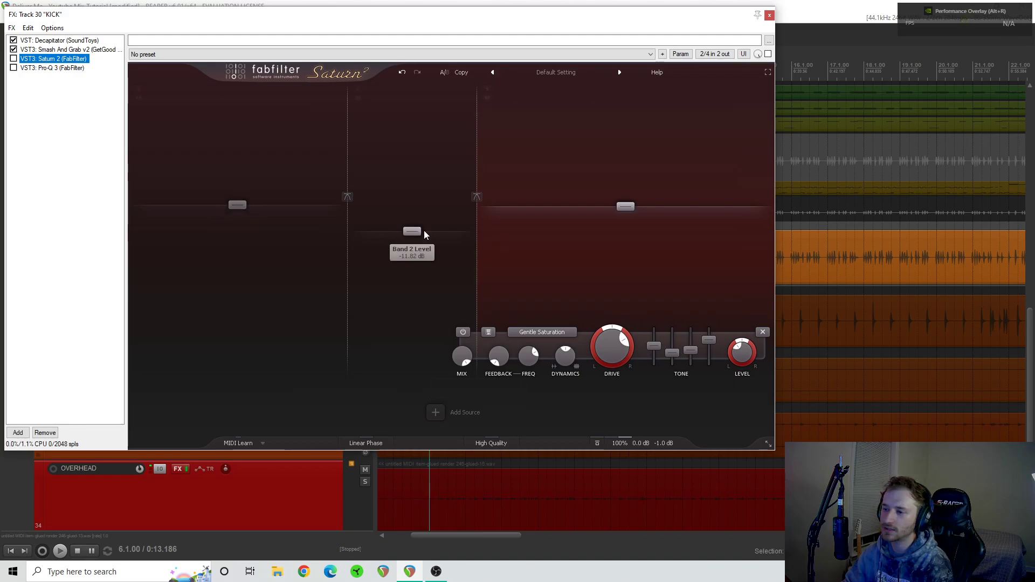
click(630, 205)
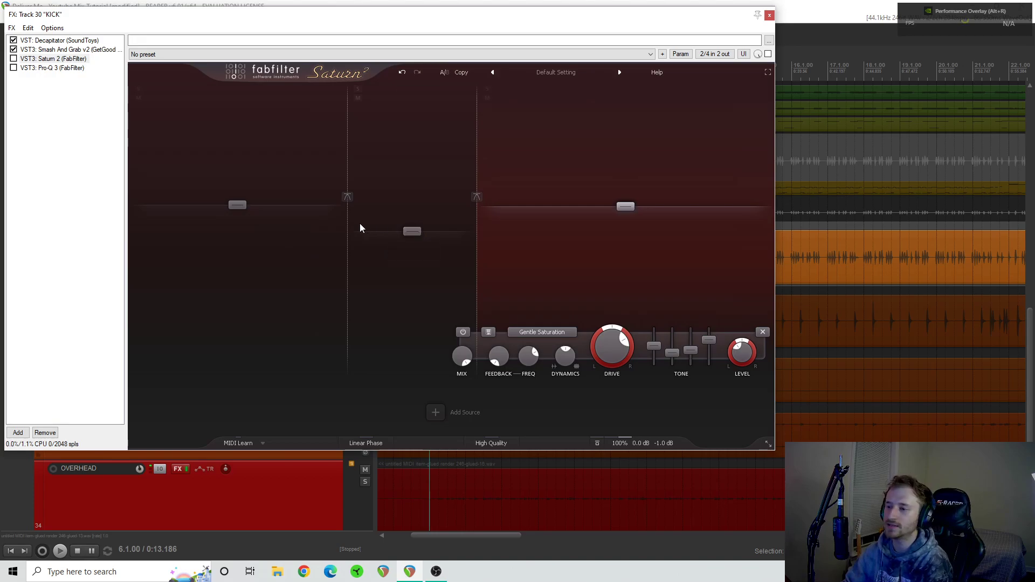
mouse_move(349, 218)
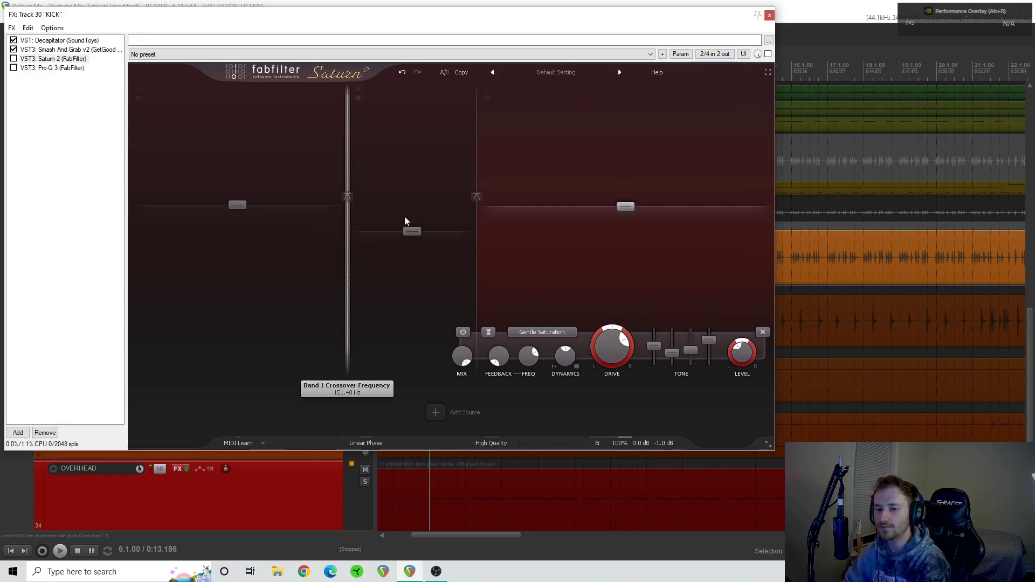
mouse_move(478, 217)
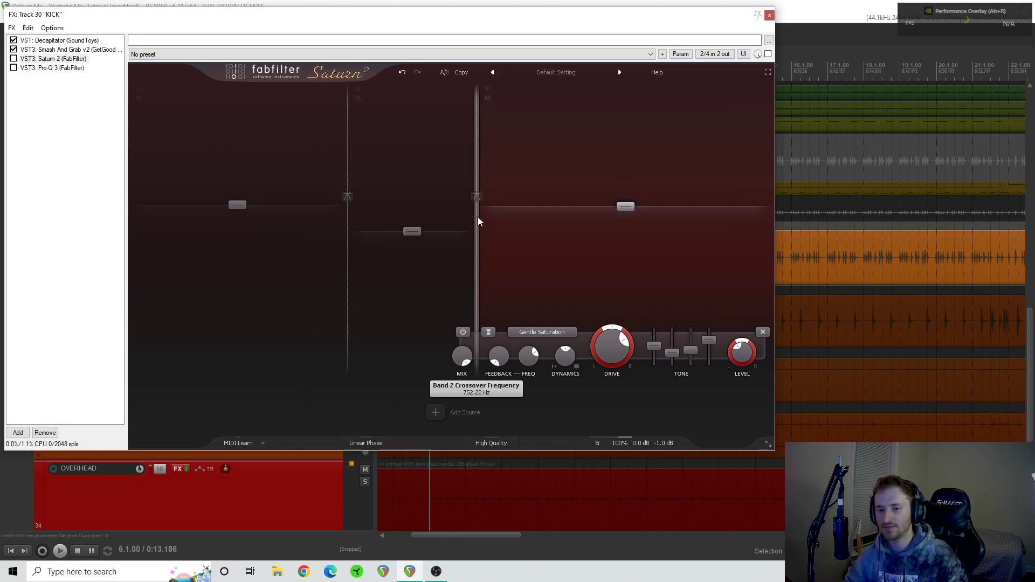
mouse_move(413, 227)
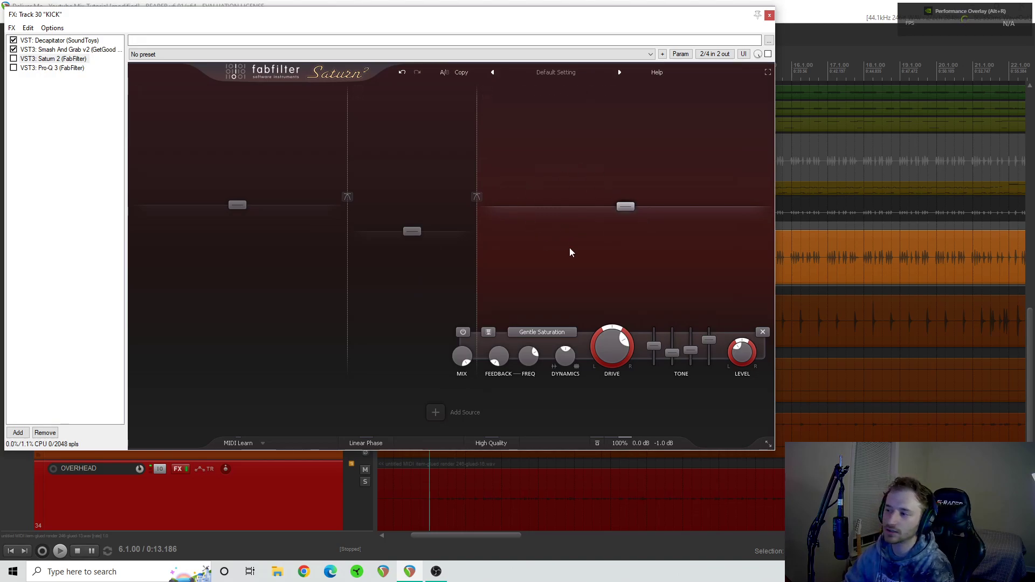
mouse_move(618, 338)
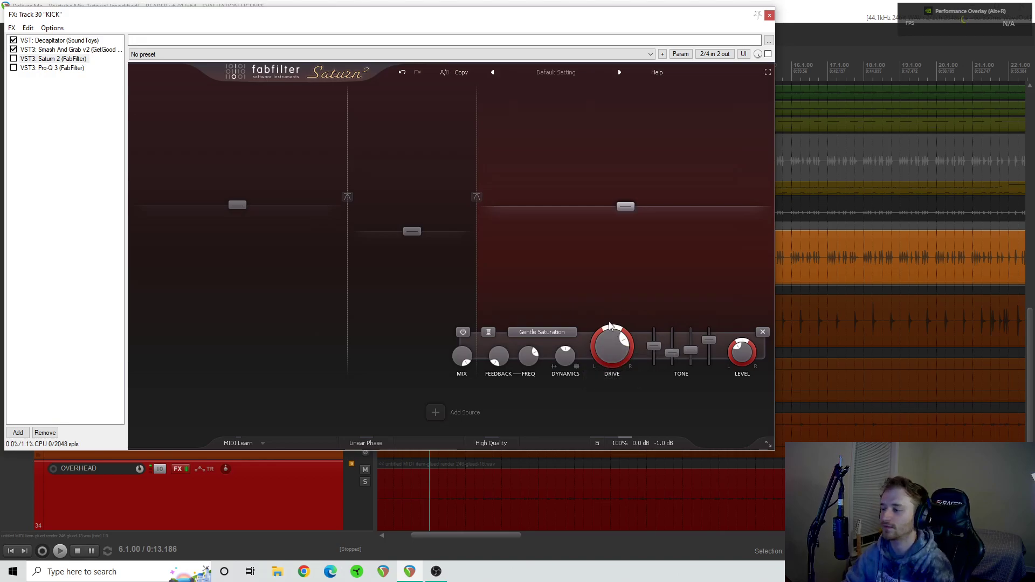
- Play the kick from 6.1.00 while toggling Saturn 2 for comparison, leave it enabled and stop playback
key(space)
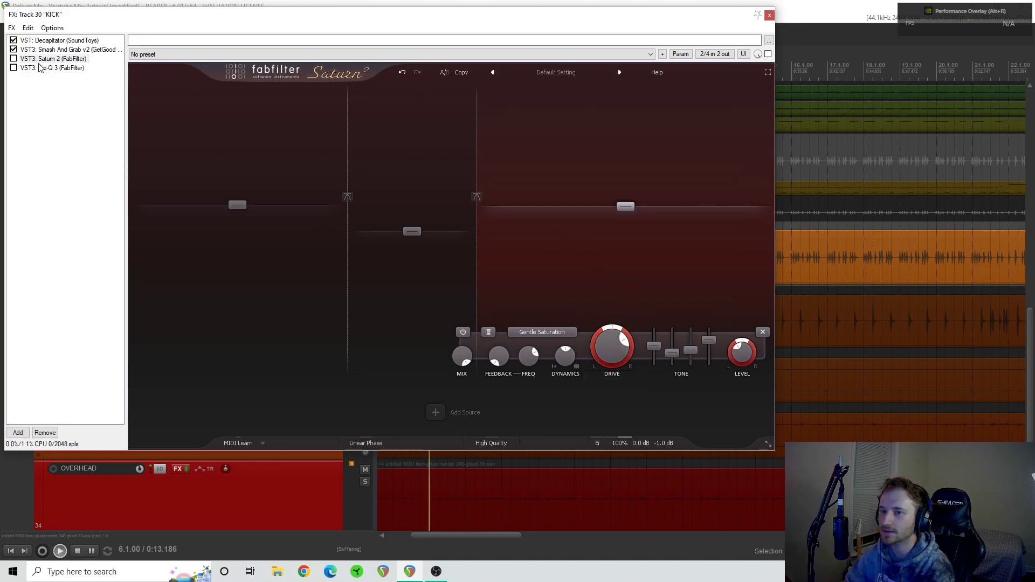
click(14, 59)
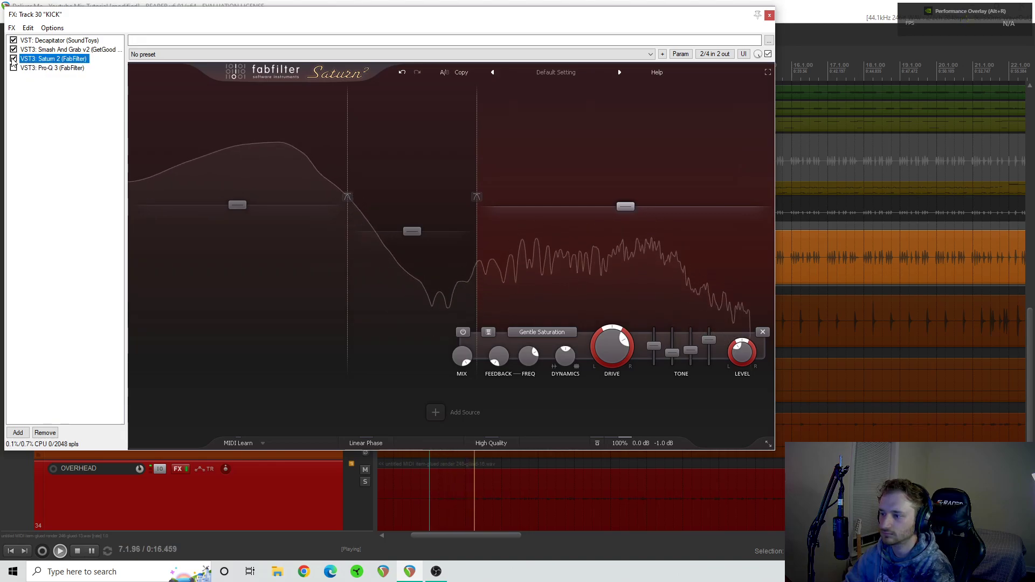
click(13, 59)
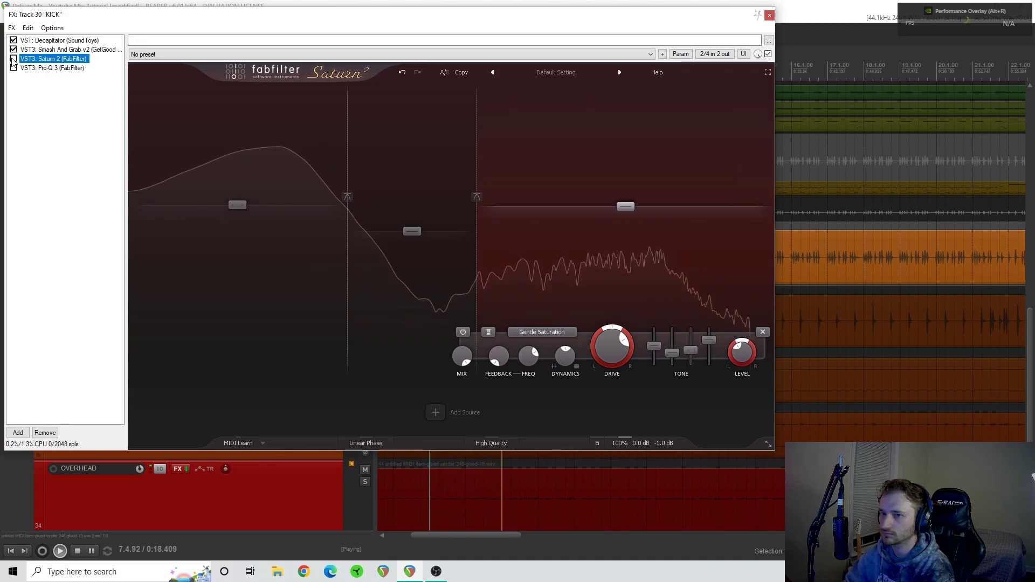
click(14, 60)
key(space)
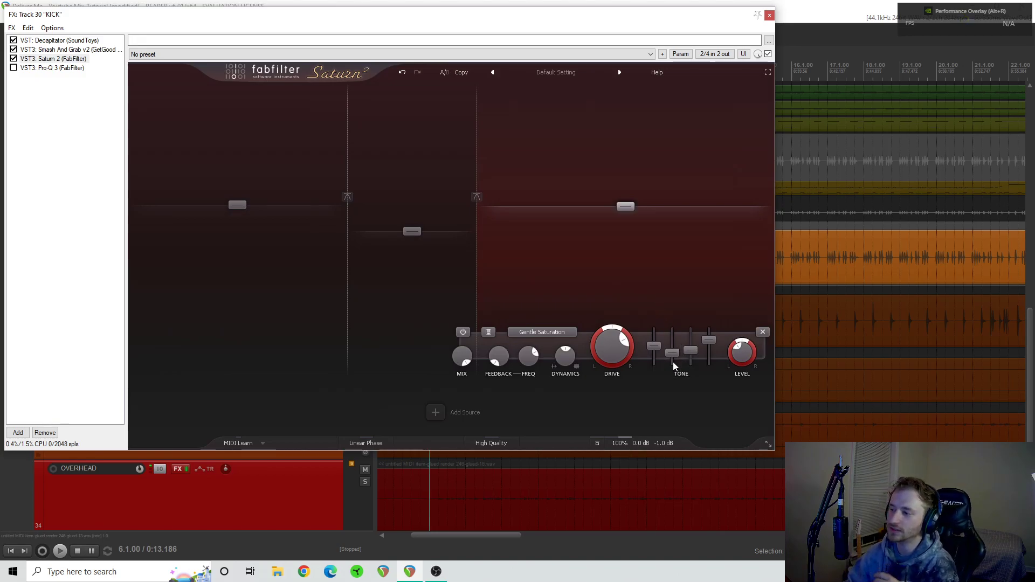
mouse_move(659, 349)
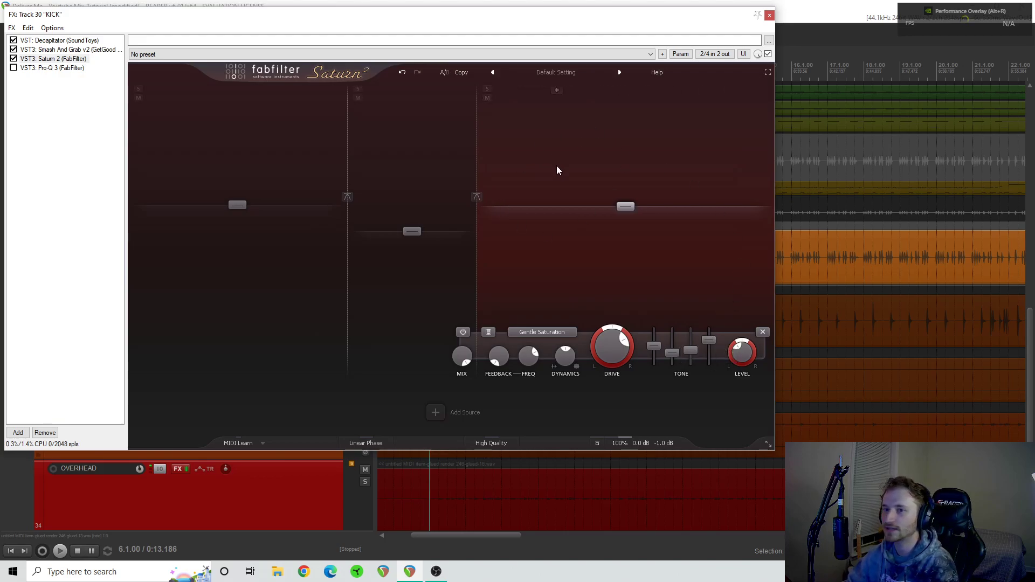
- Display Pro-Q 3 in the kick's FX chain, toggle it during playback for comparison, leave it enabled and stop
click(44, 69)
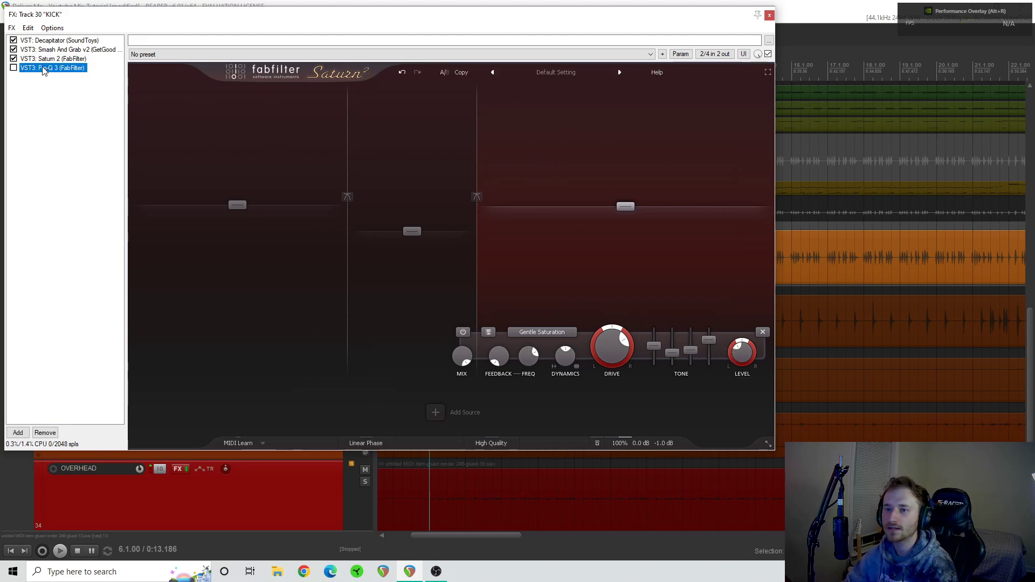
click(13, 68)
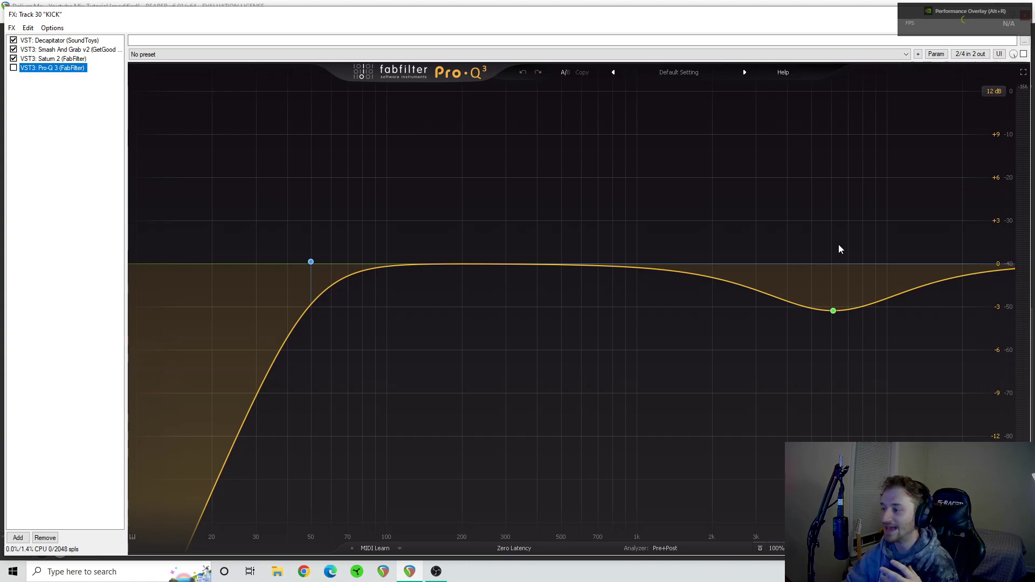
mouse_move(843, 293)
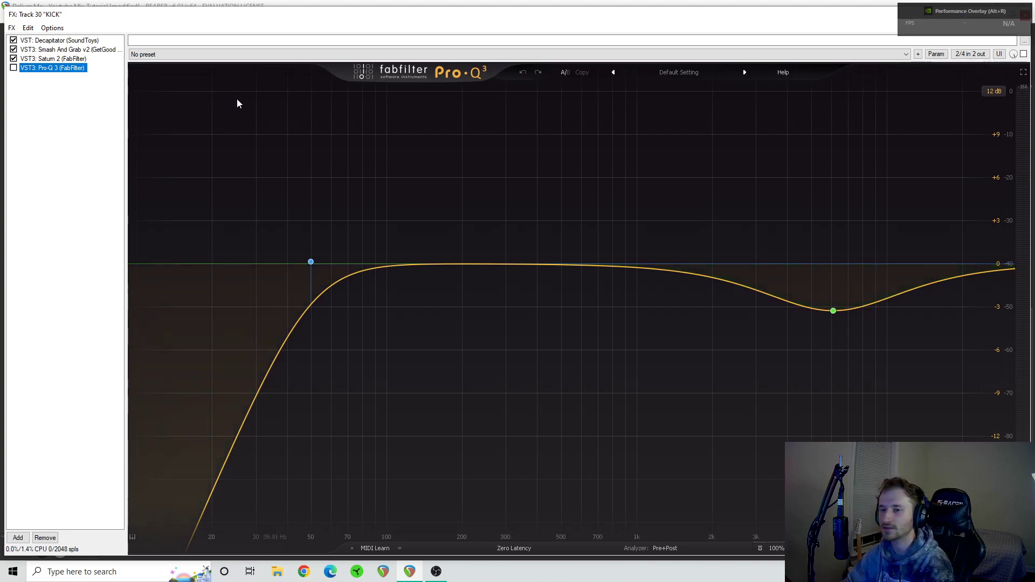
click(13, 68)
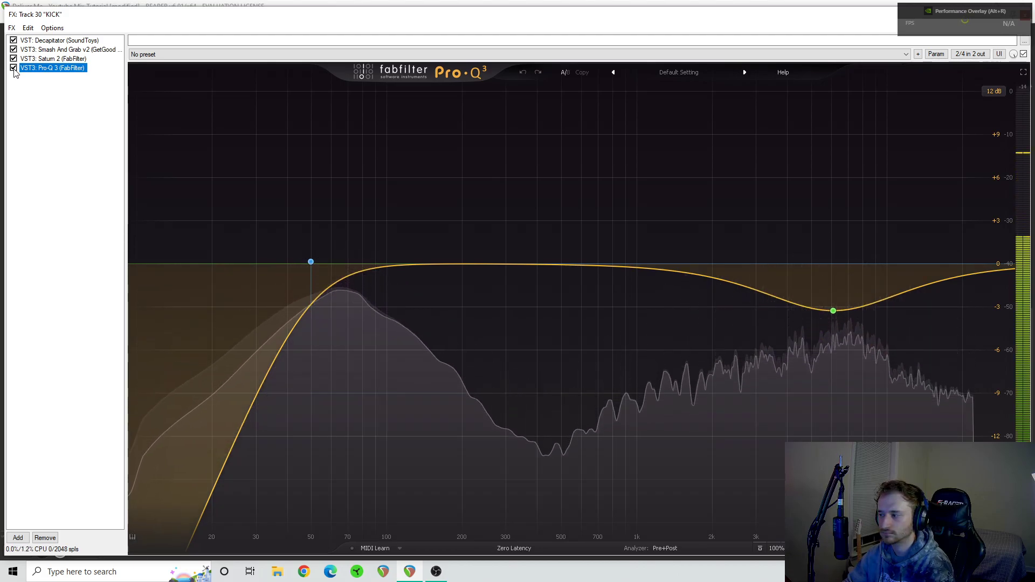
click(14, 68)
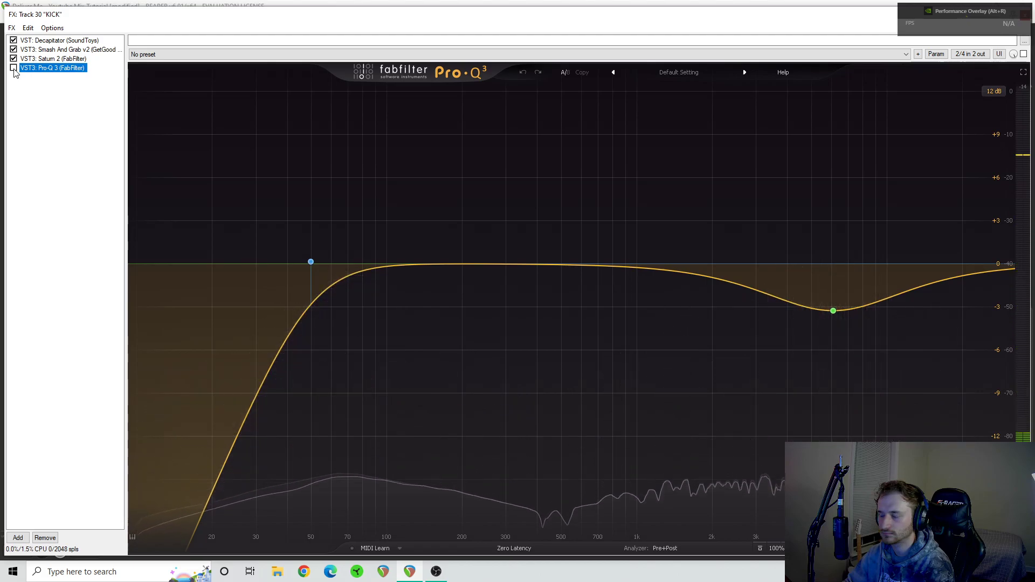
click(14, 68)
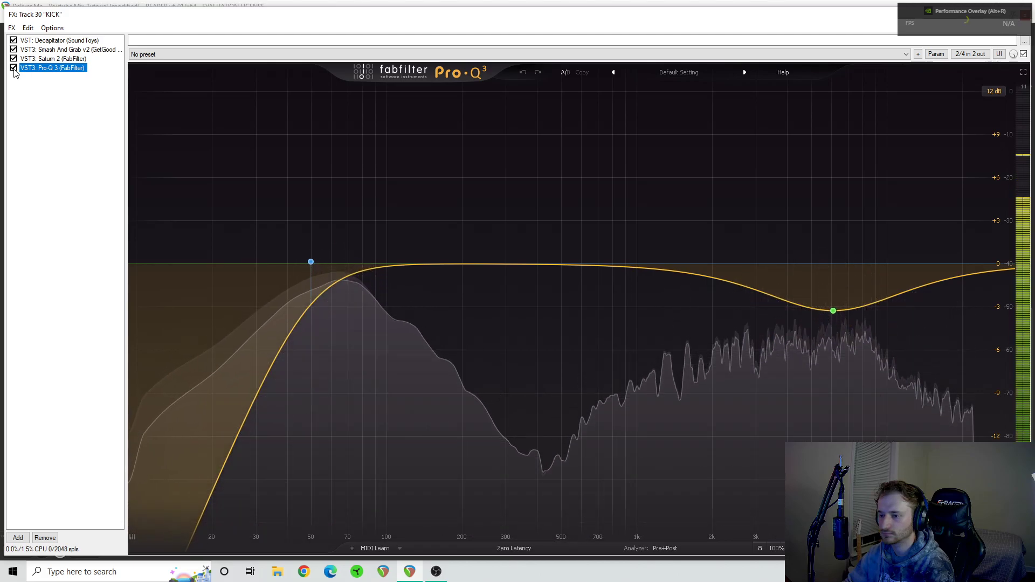
key(space)
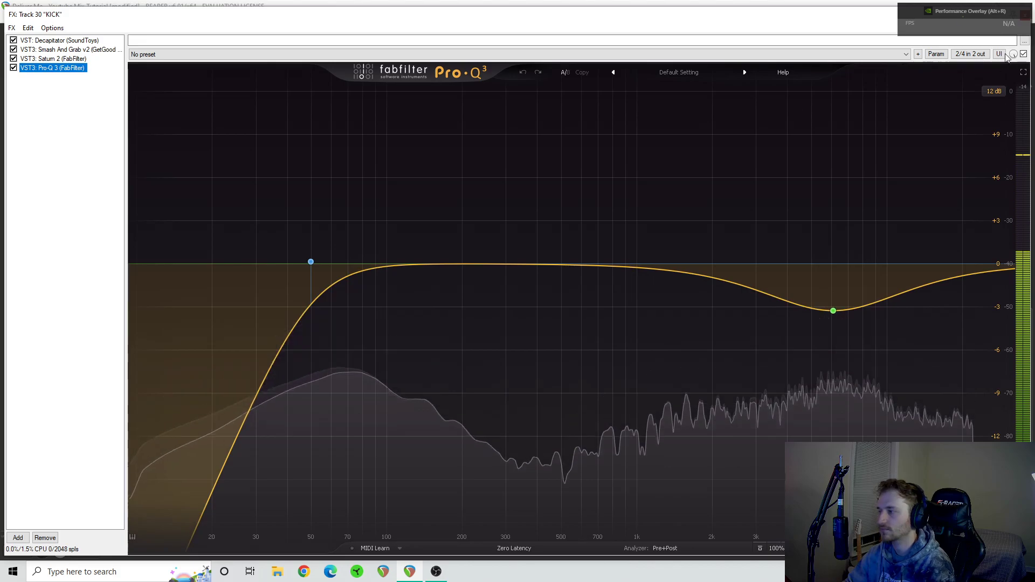
- Close the kick's FX chain and switch the solo from the KICK track to the SNARE track
click(1025, 15)
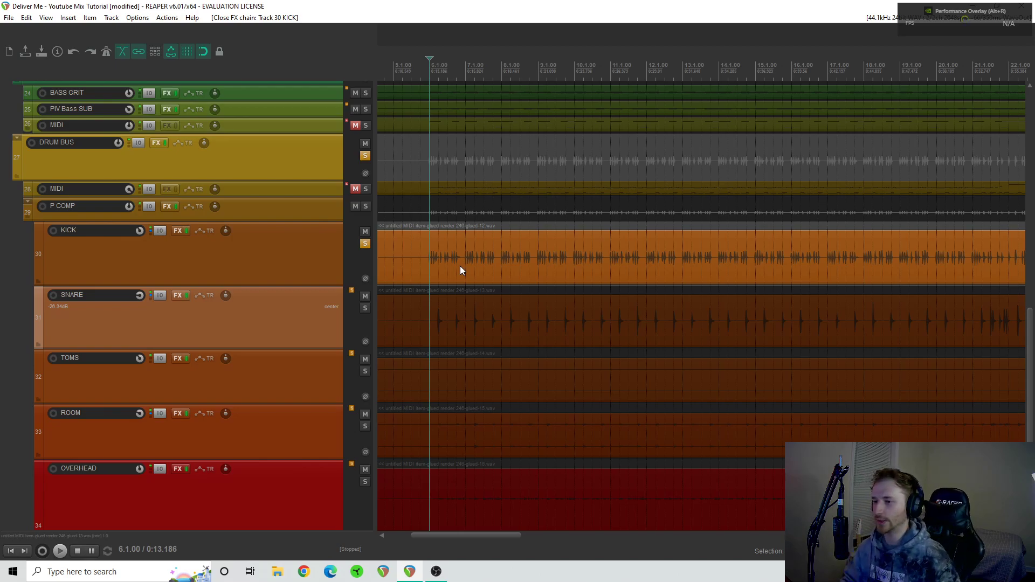
click(365, 244)
click(364, 309)
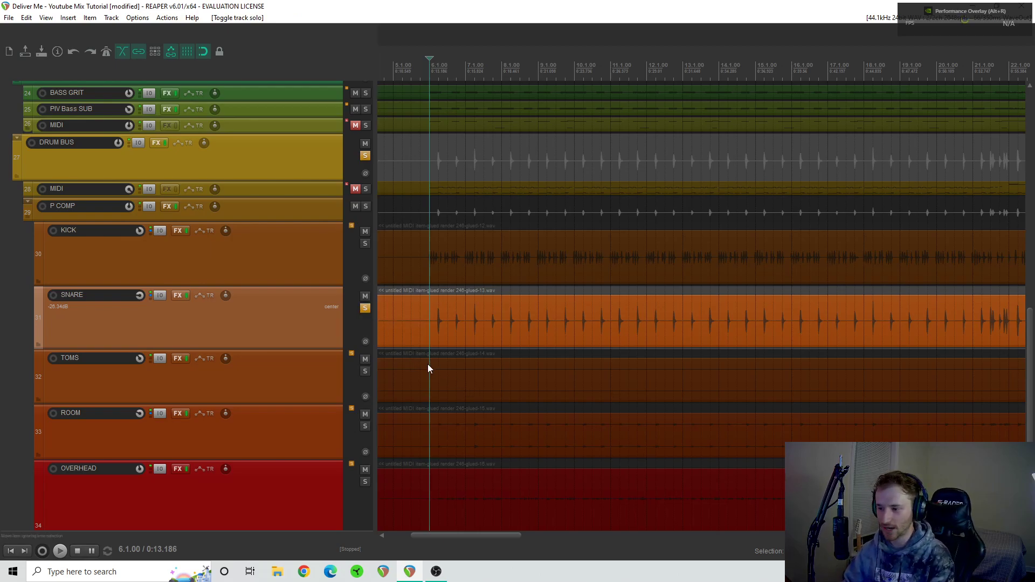
- Play the snare from 6.1.00 with its whole FX chain bypassed and re-enabled for comparison, and stop playback
click(188, 295)
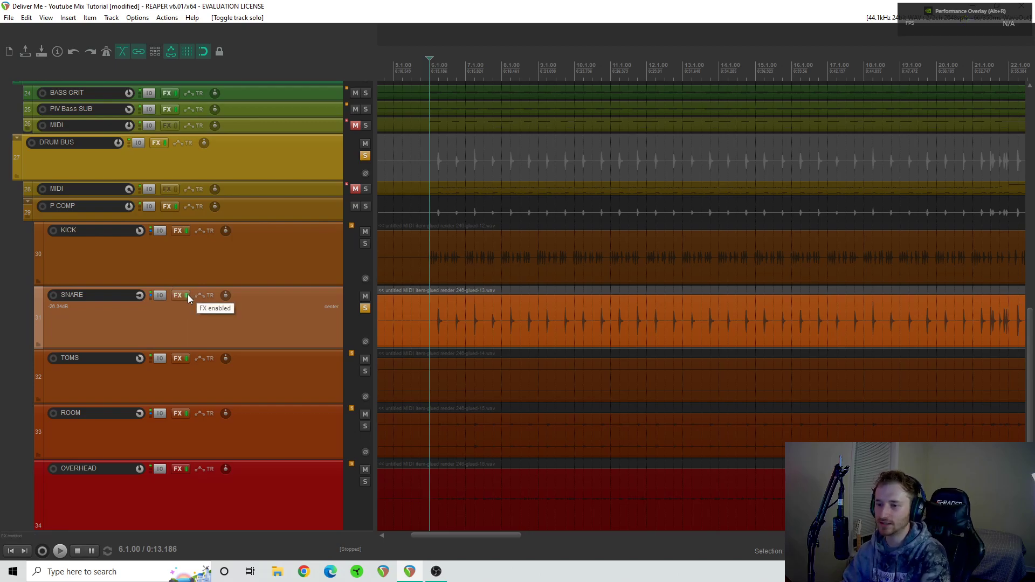
key(space)
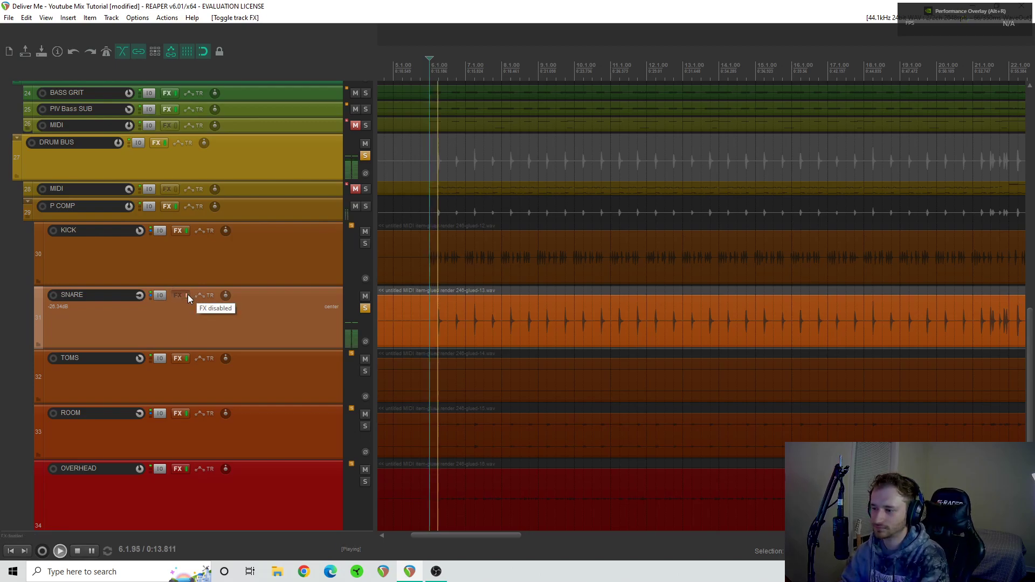
click(188, 295)
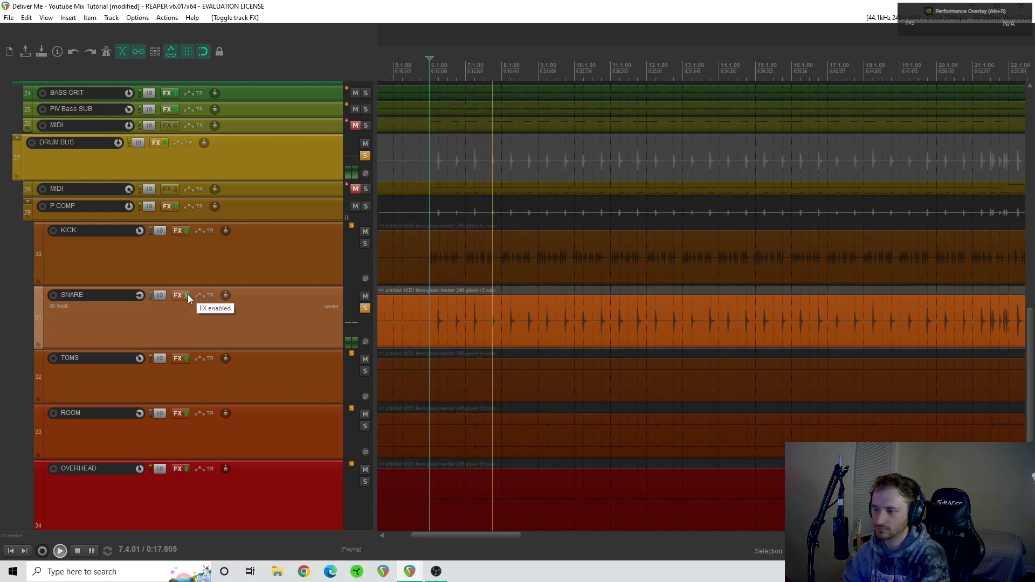
key(space)
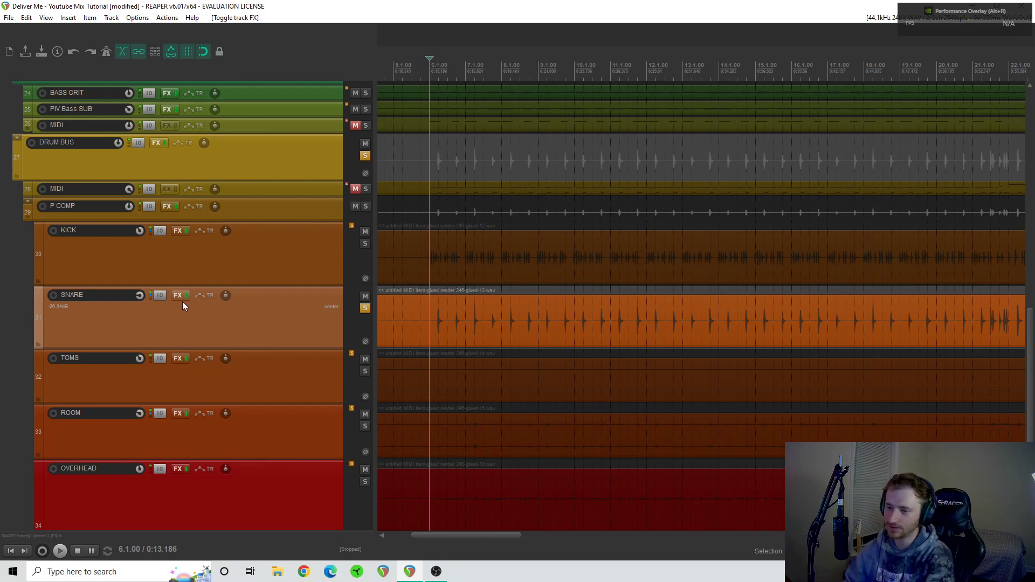
- Enable L1 limiter Mono, RBass Mono and the last Pro-Q 3 in the snare's FX chain and compare the chain during playback
click(179, 296)
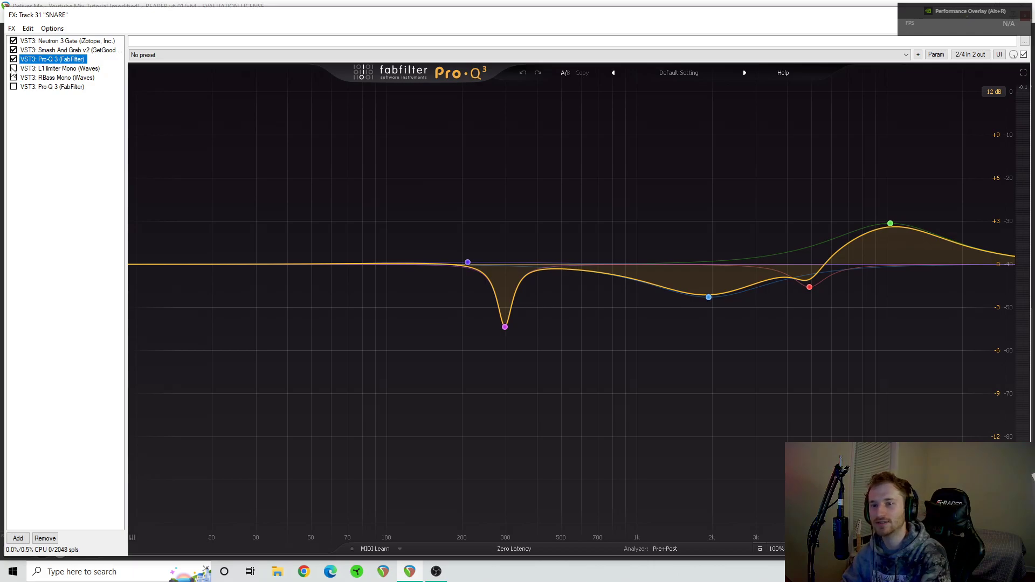
drag(94, 6, 593, 105)
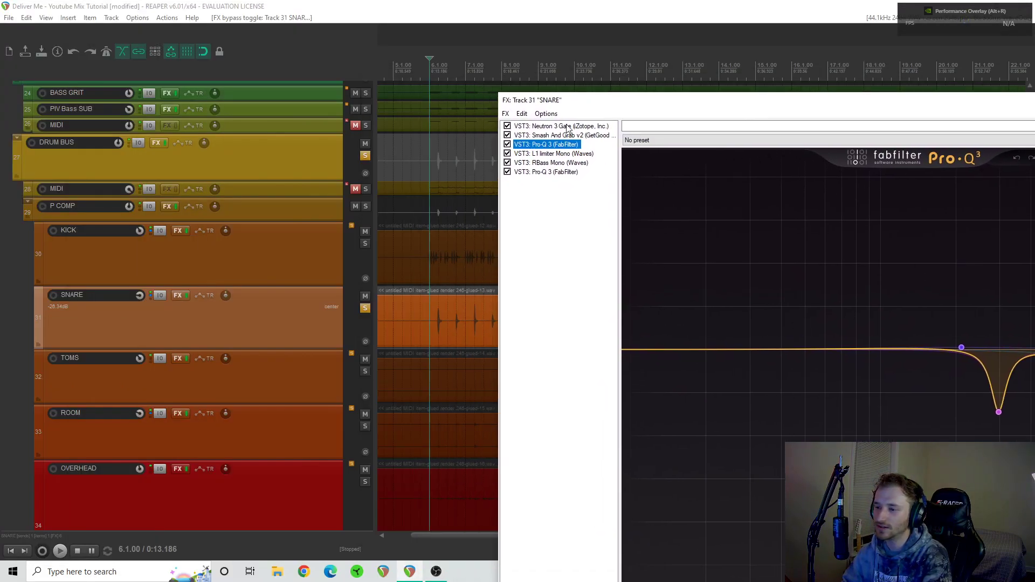
click(432, 292)
key(space)
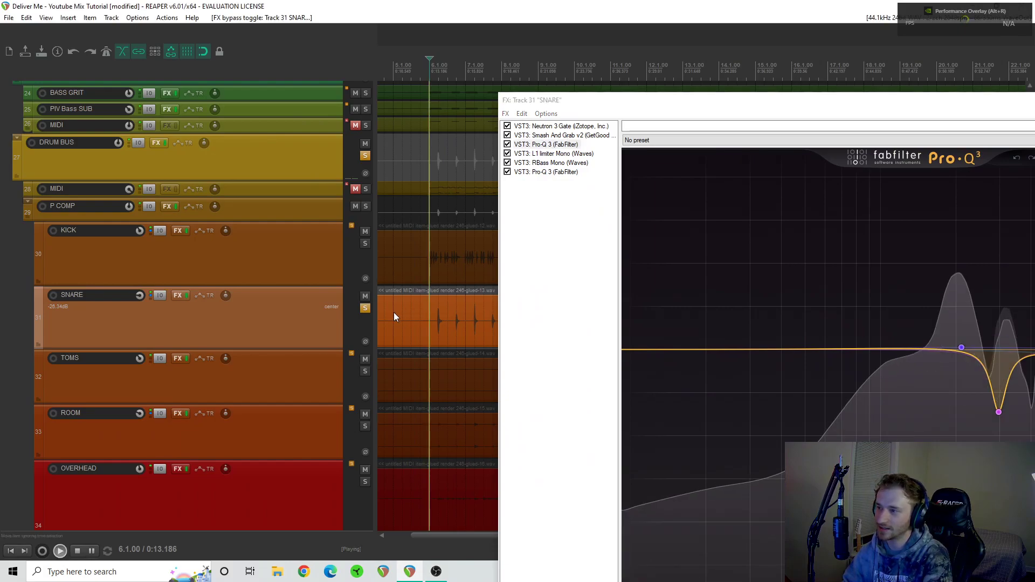
click(187, 295)
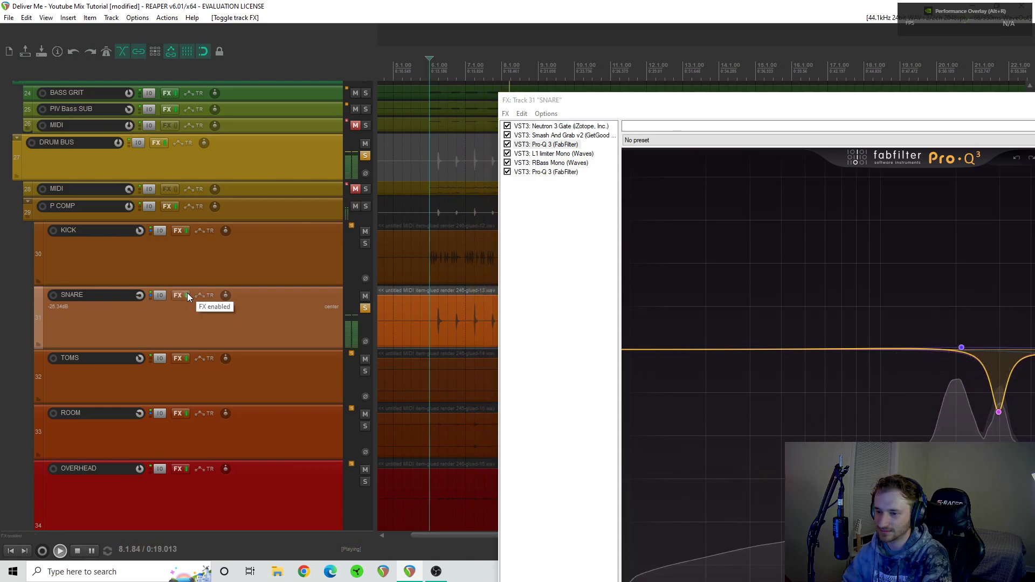
- Reposition the snare's FX chain window so it fits on screen and display the Neutron 3 Gate controls
drag(637, 105, 189, 90)
drag(489, 92, 677, 68)
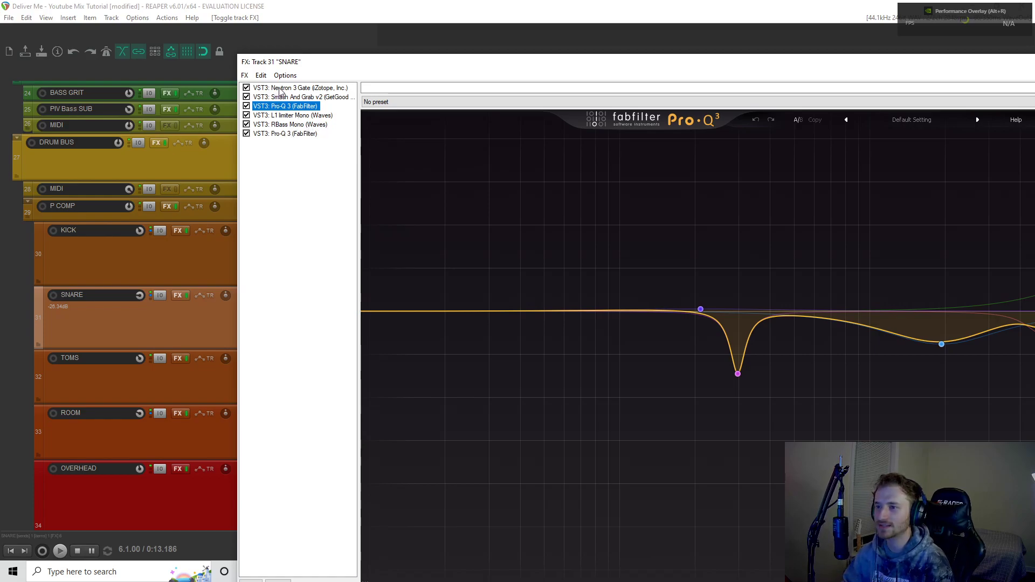
double_click(340, 64)
click(74, 30)
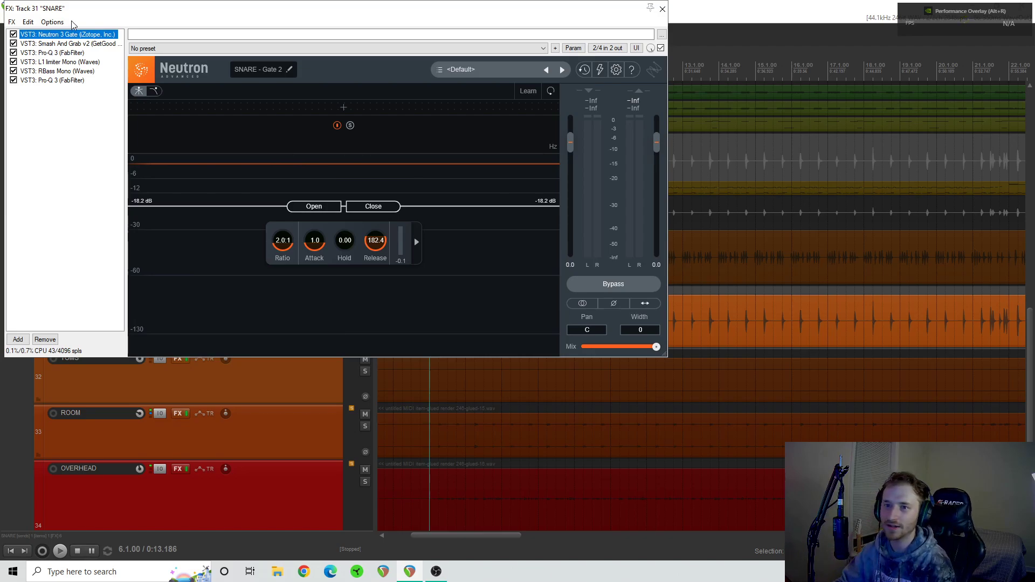
- Bypass Smash And Grab v2, both Pro-Q 3 instances, L1 limiter Mono and RBass Mono, leaving only Neutron 3 Gate enabled on the snare
click(14, 80)
click(14, 62)
click(13, 52)
click(13, 43)
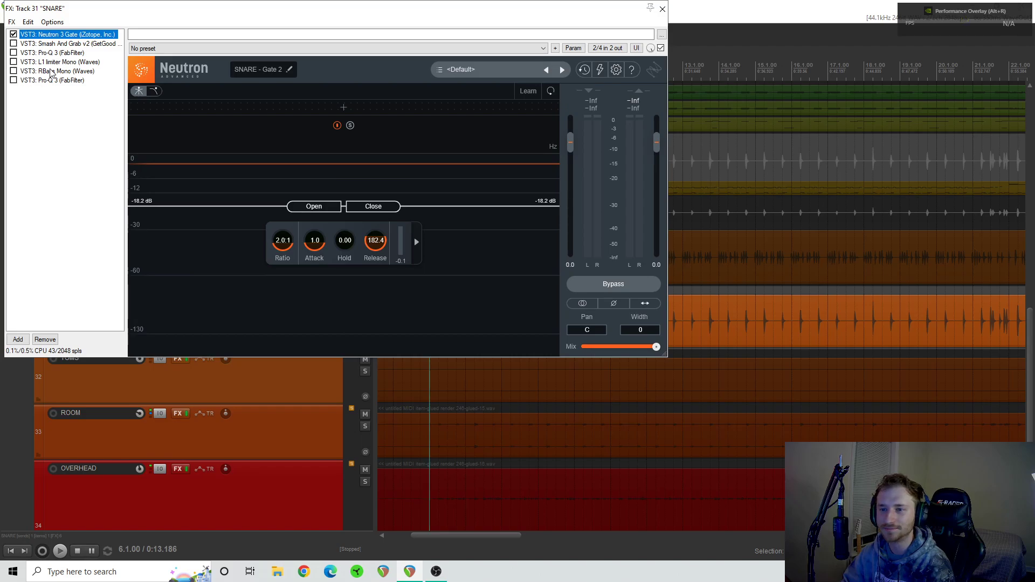
- Play the snare from 6.1.00 with Neutron 3 Gate bypassed, re-enable it during playback to compare, and stop
click(13, 34)
key(space)
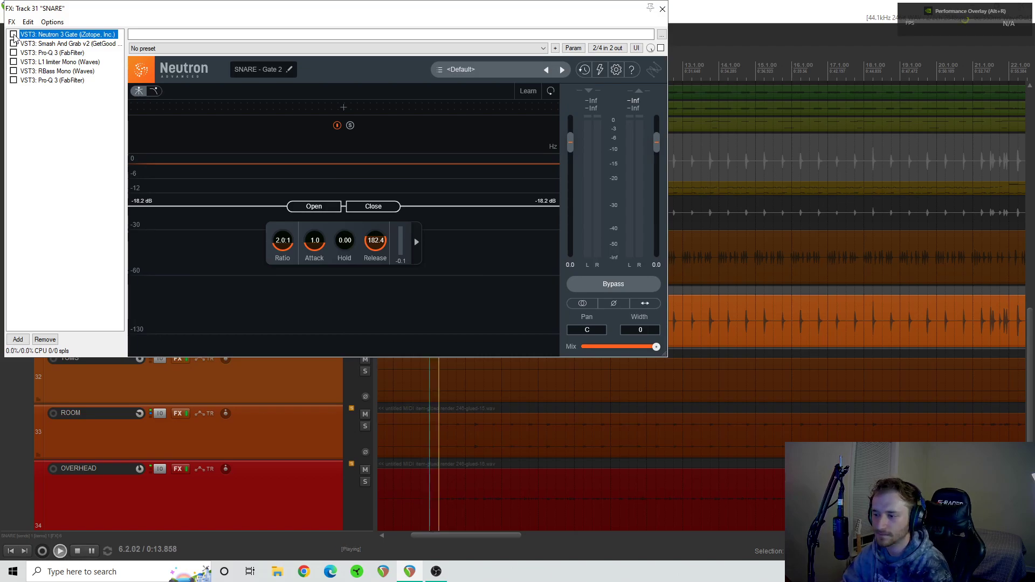
click(13, 34)
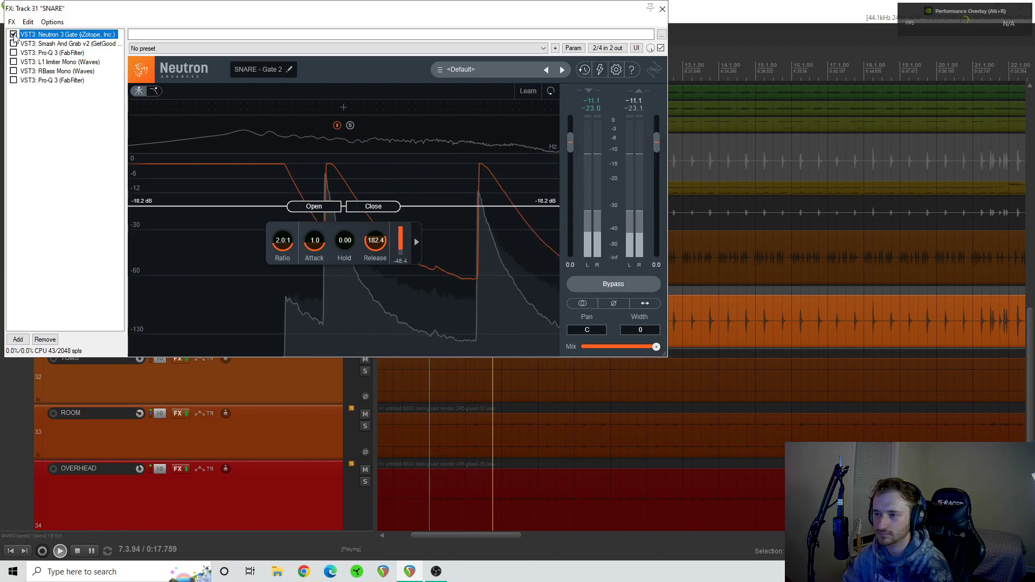
key(space)
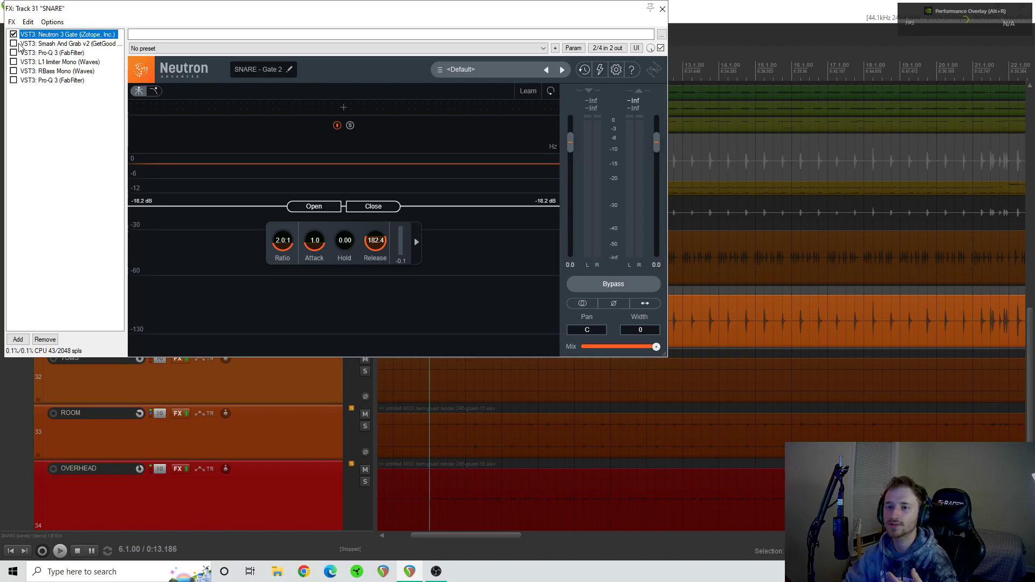
- Display Smash And Grab v2 in the snare's FX chain, play from 6.1.00 with it bypassed, enable it during playback, and stop
click(14, 43)
click(60, 43)
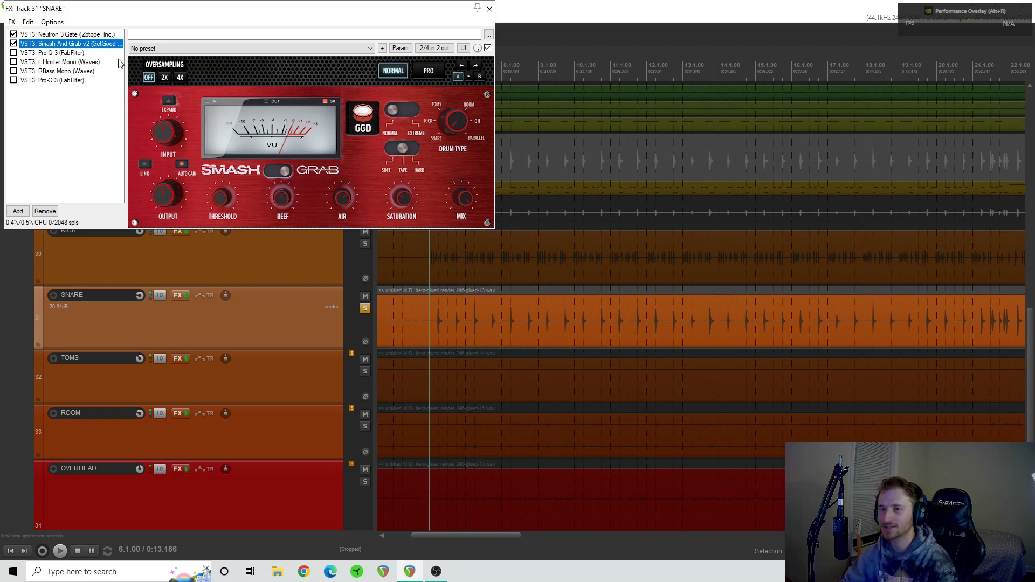
key(space)
click(14, 45)
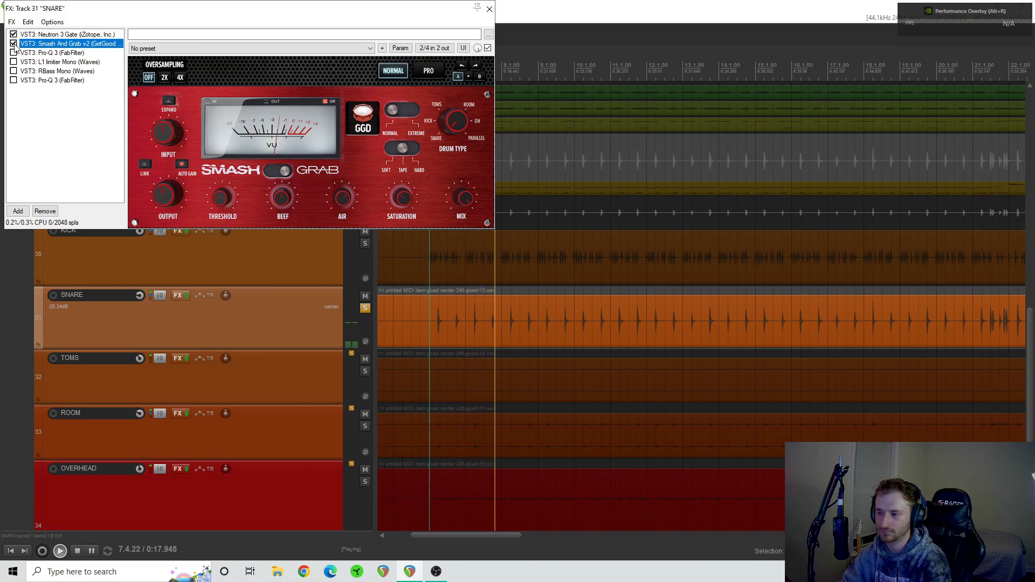
key(space)
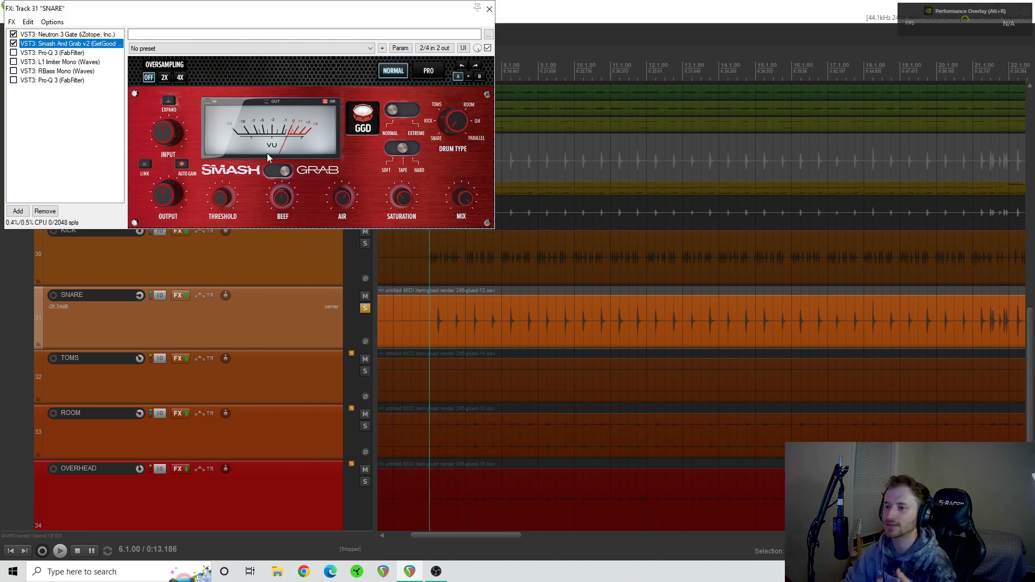
click(337, 204)
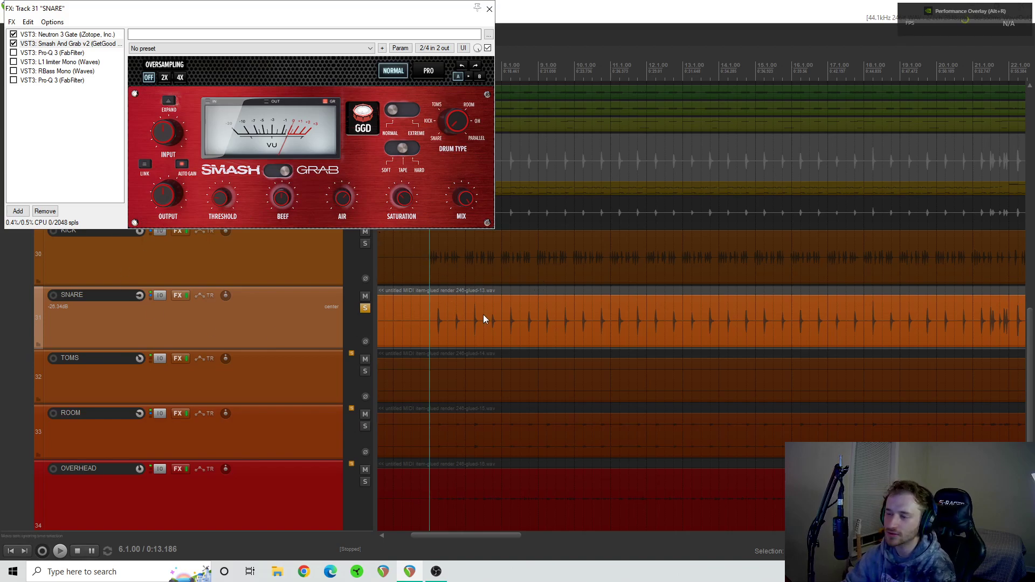
- Enable the first Pro-Q 3 in the snare's FX chain, inspect its EQ bands, and shrink the plugin's display
click(14, 53)
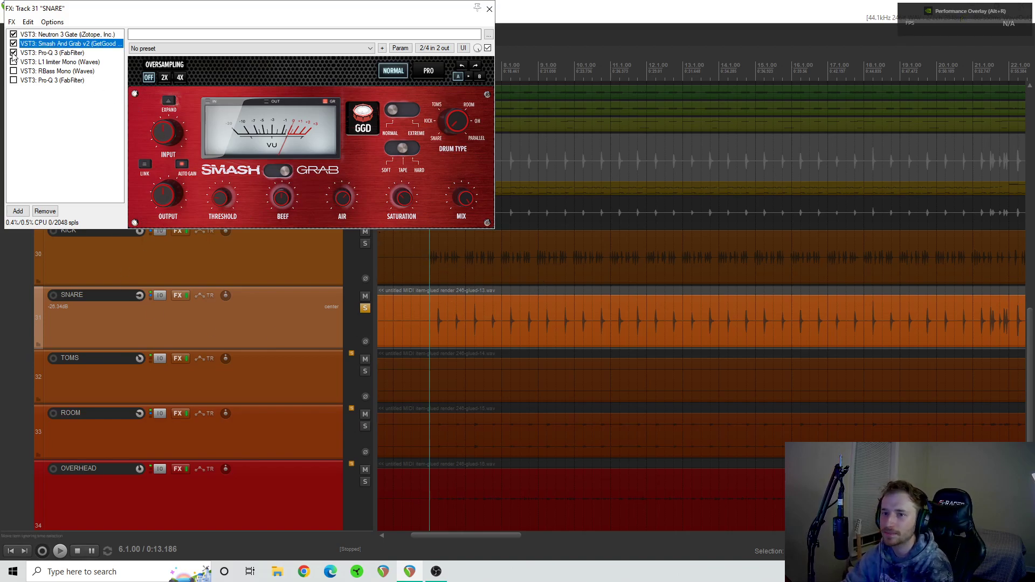
click(50, 53)
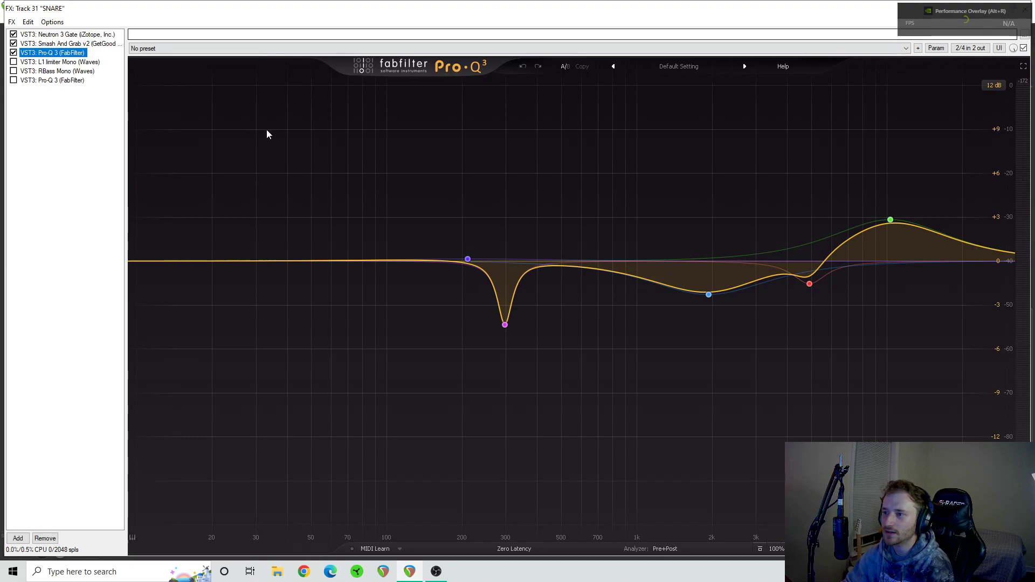
mouse_move(513, 318)
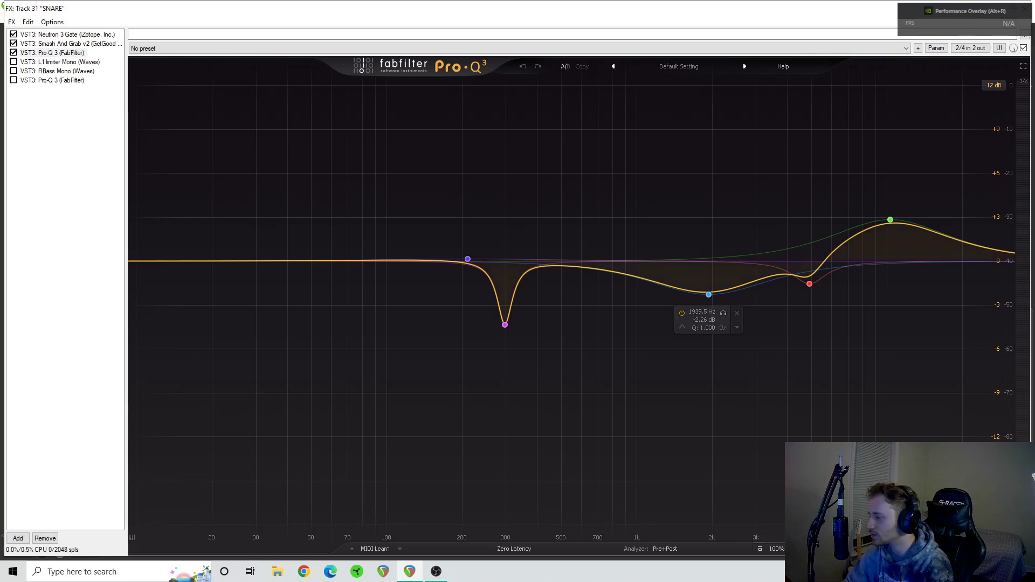
click(995, 494)
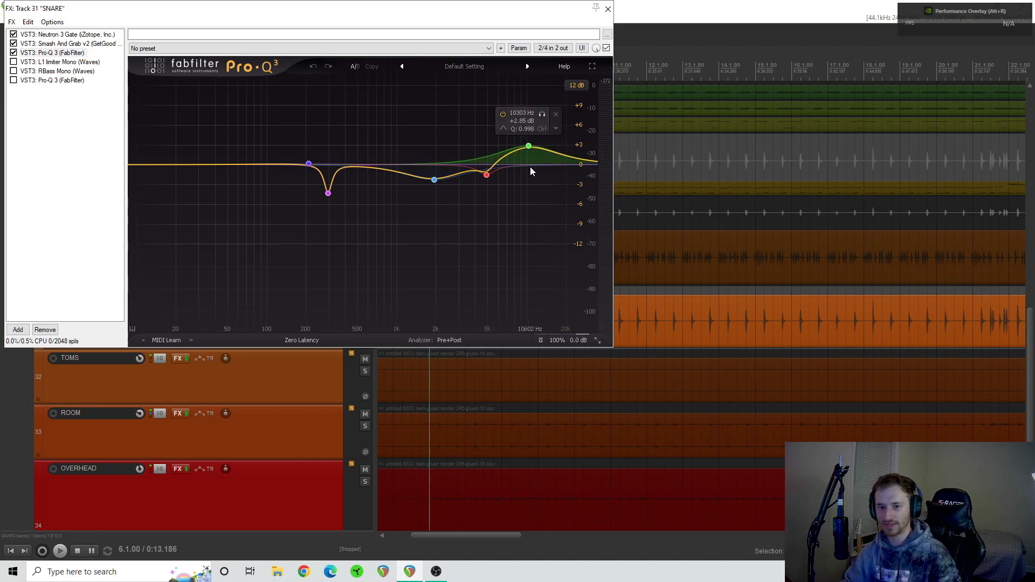
- Compare the snare with the first Pro-Q 3 bypassed and enabled during playback from 6.1.00, stop, and leave the EQ enabled
click(14, 52)
key(space)
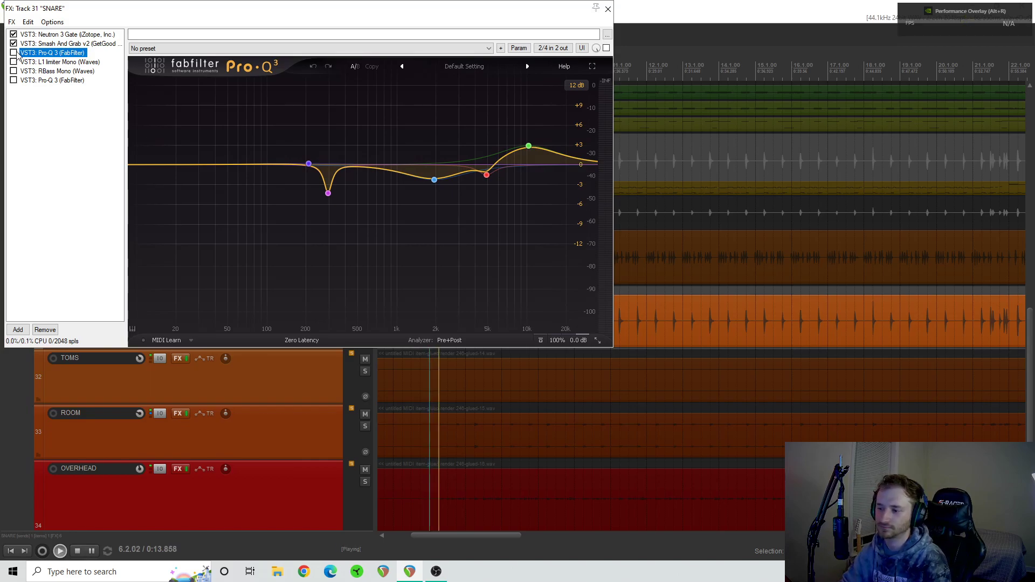
click(14, 52)
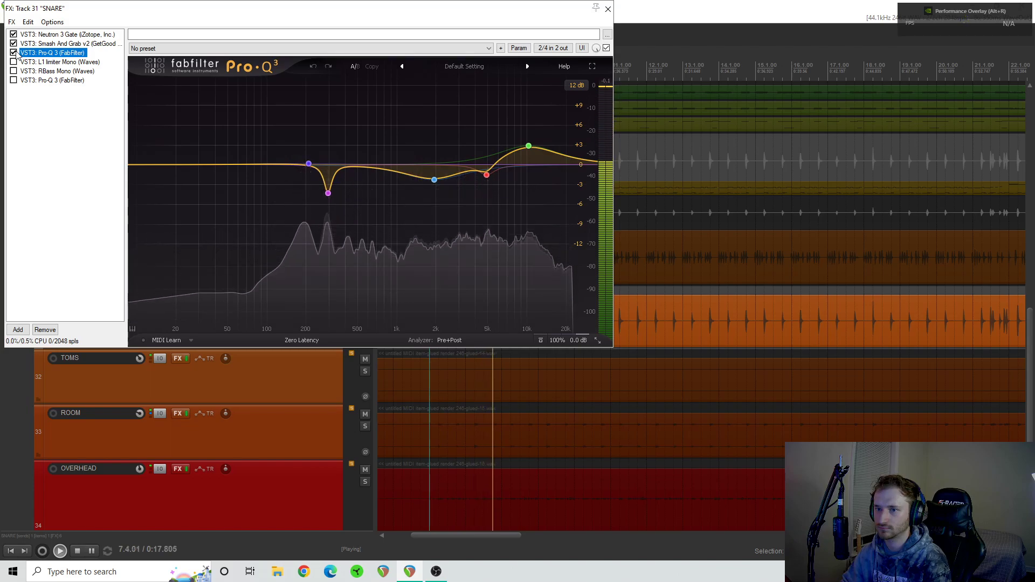
click(14, 53)
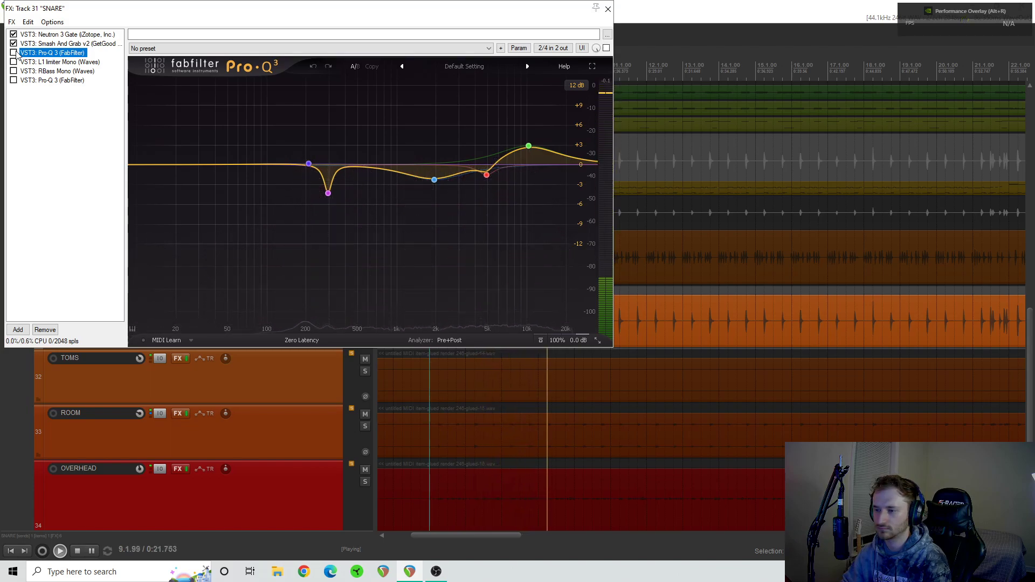
key(space)
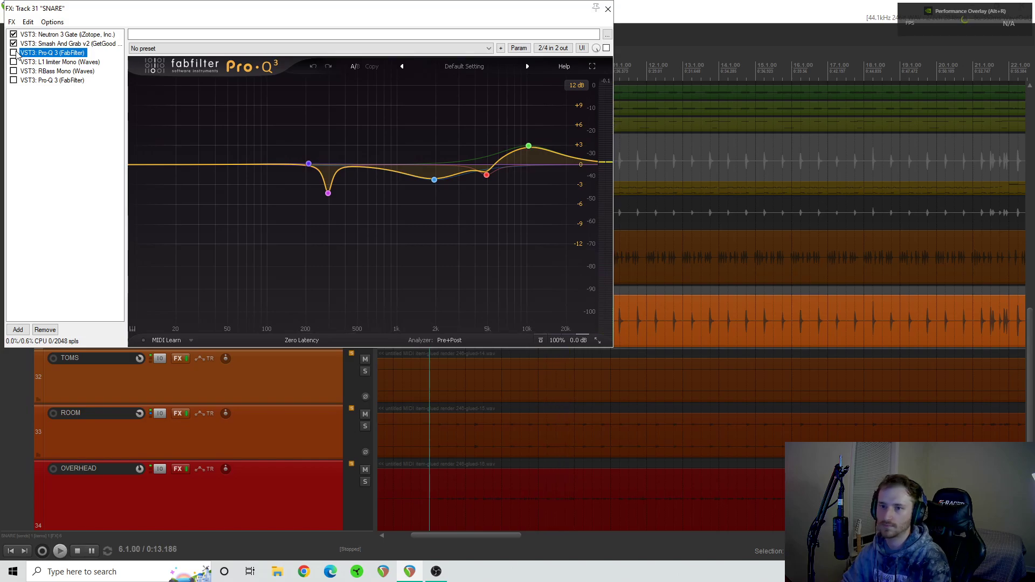
click(14, 53)
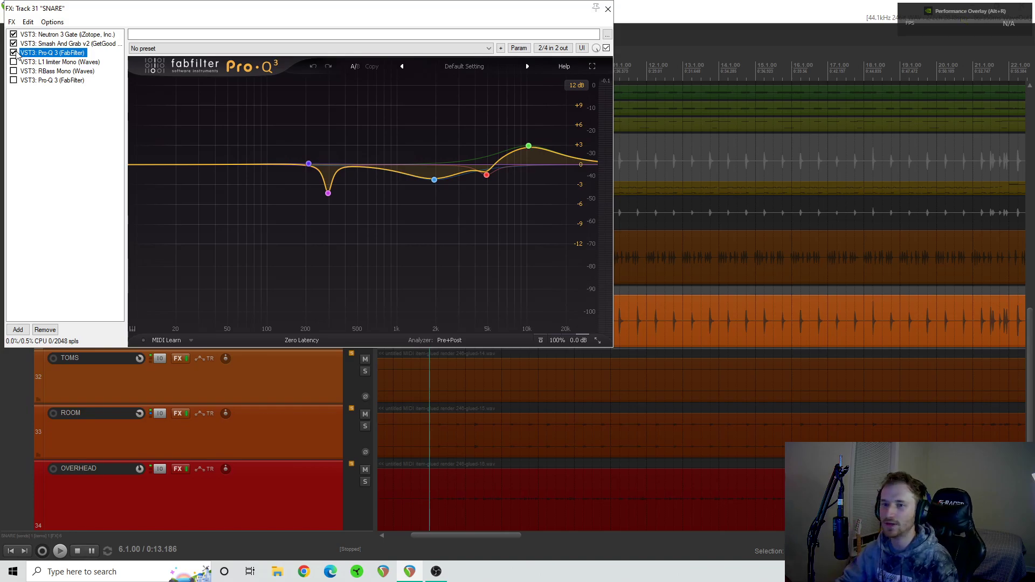
- Display L1 limiter Mono on the snare, play from 6.1.00 with it bypassed, enable it during playback to compare, and stop
click(36, 62)
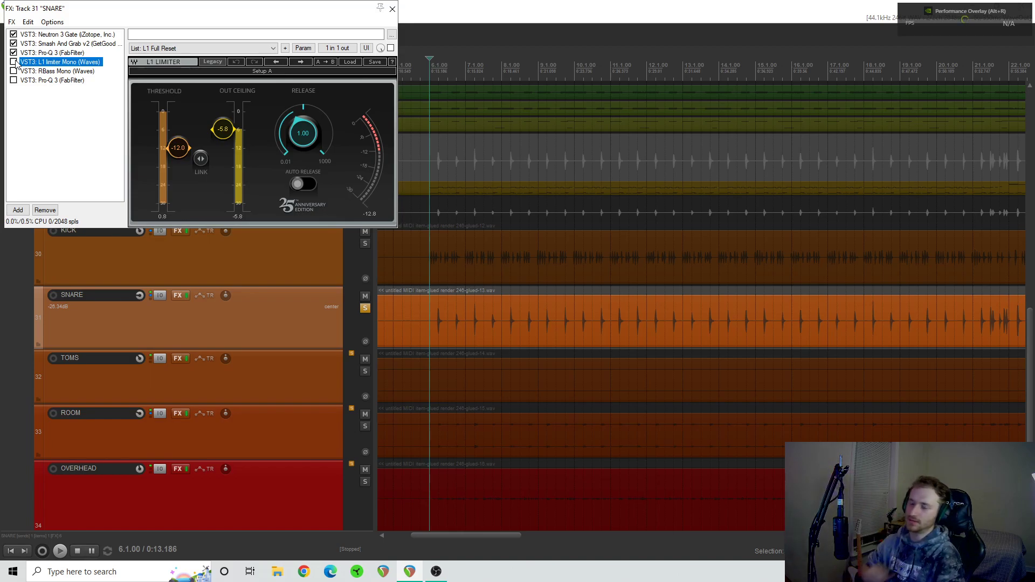
key(space)
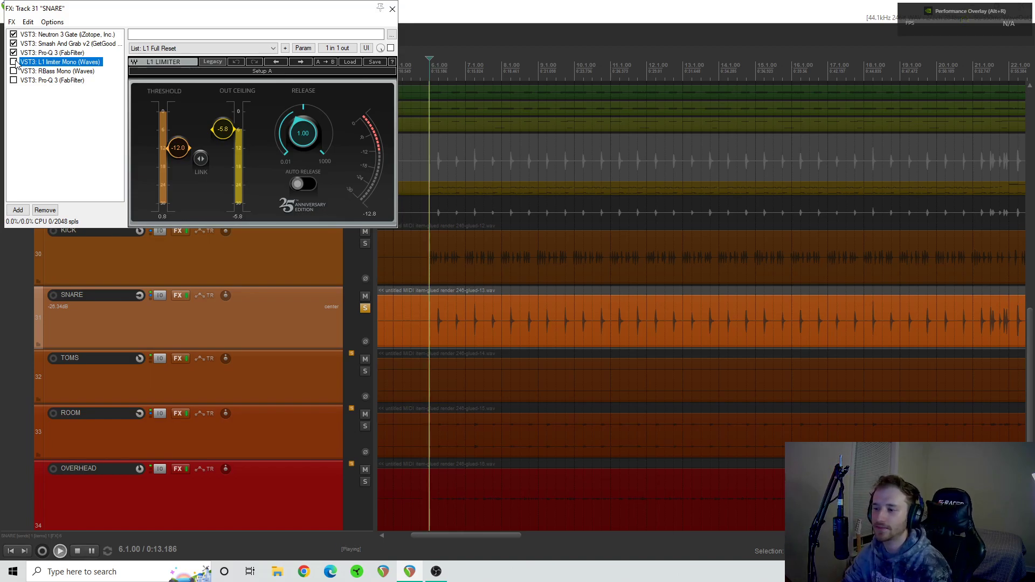
click(14, 62)
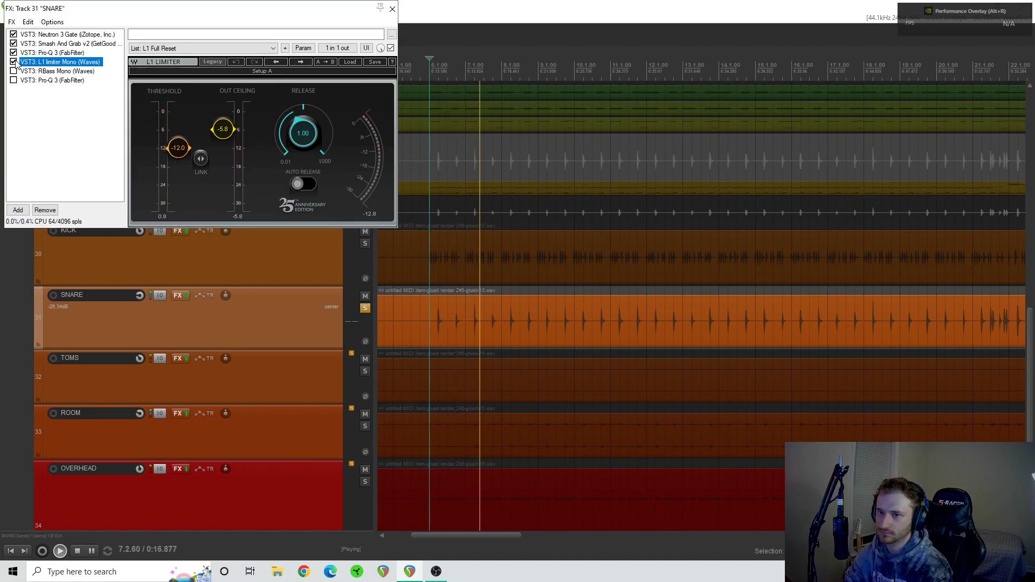
click(14, 62)
key(space)
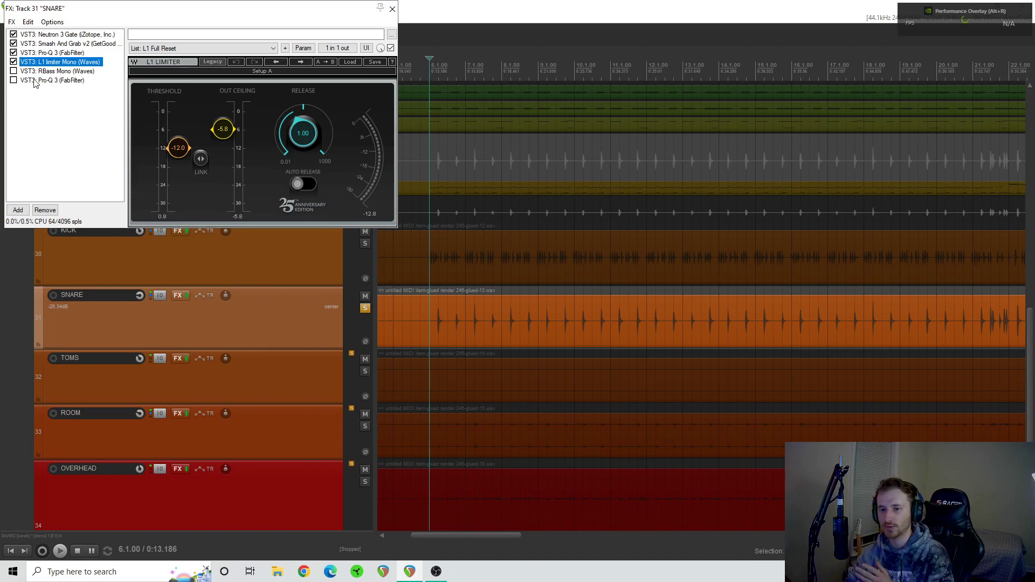
- Display and enable RBass Mono on the snare, compare it bypassed and enabled during playback from 6.1.00, and stop with it enabled
click(41, 71)
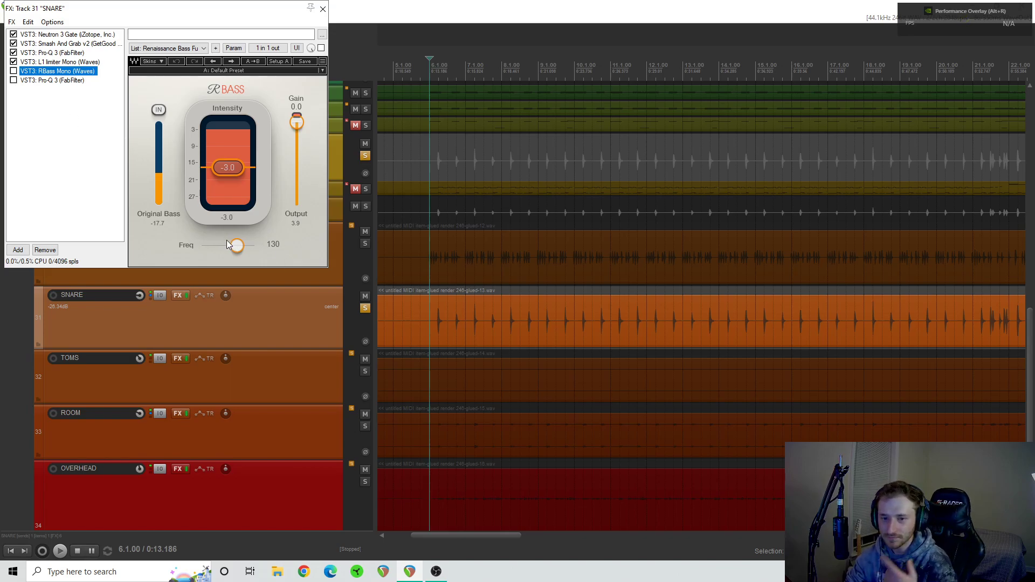
click(14, 70)
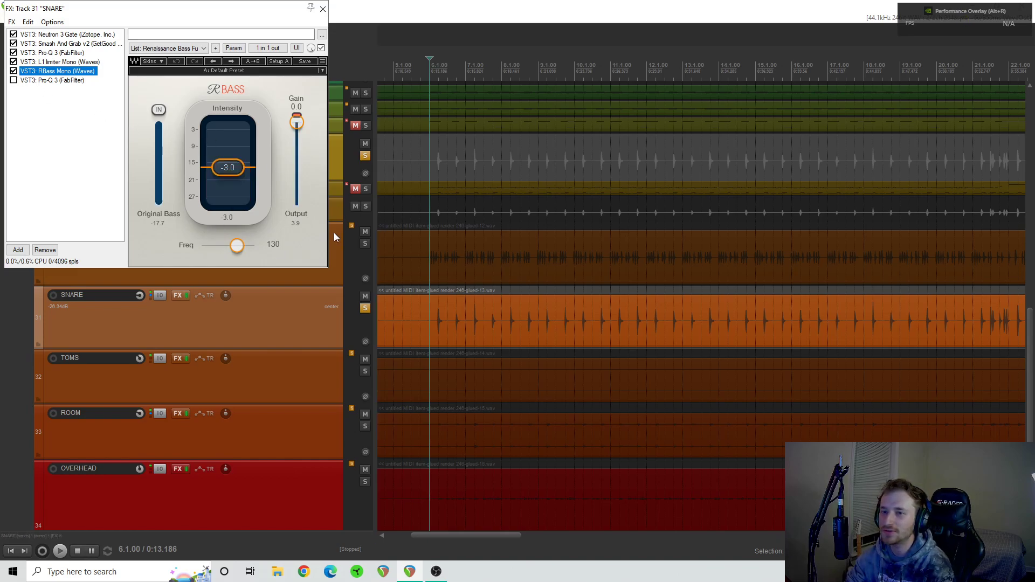
key(space)
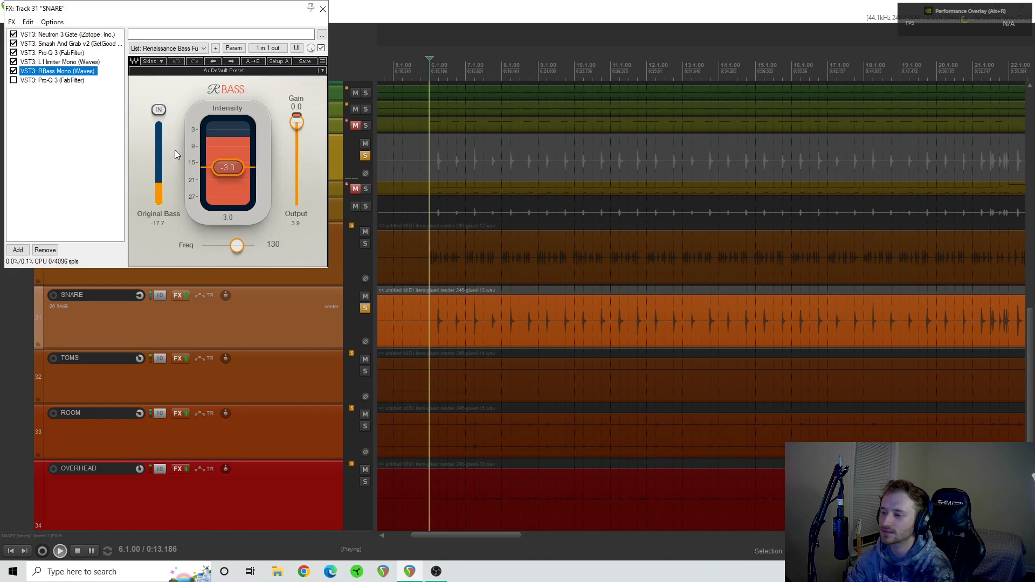
click(13, 70)
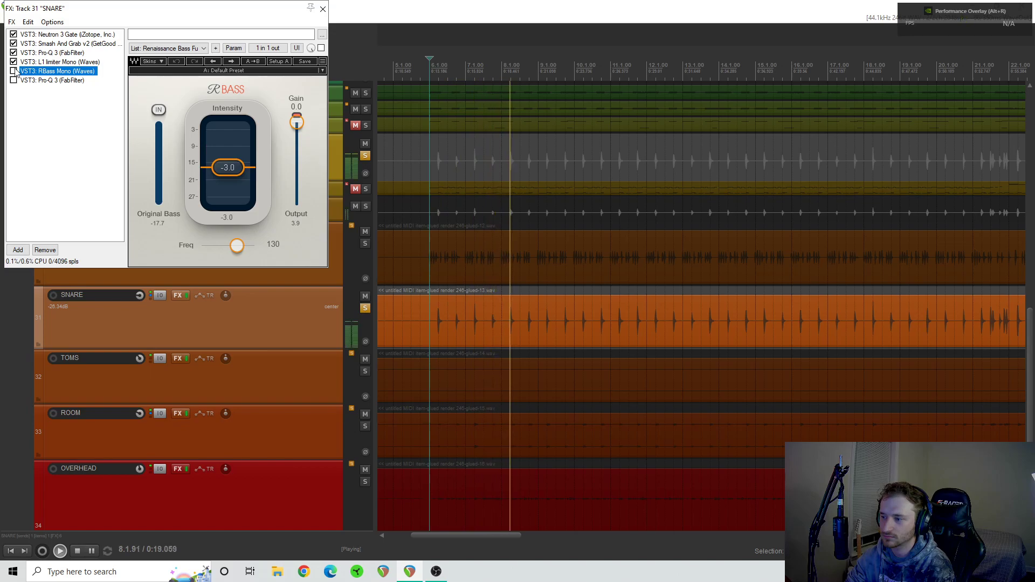
click(14, 71)
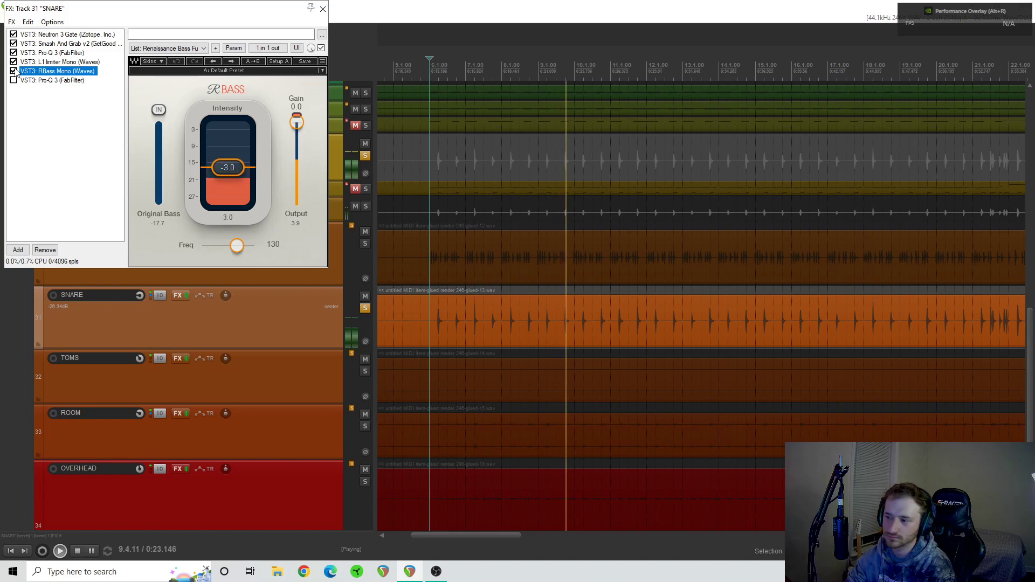
key(space)
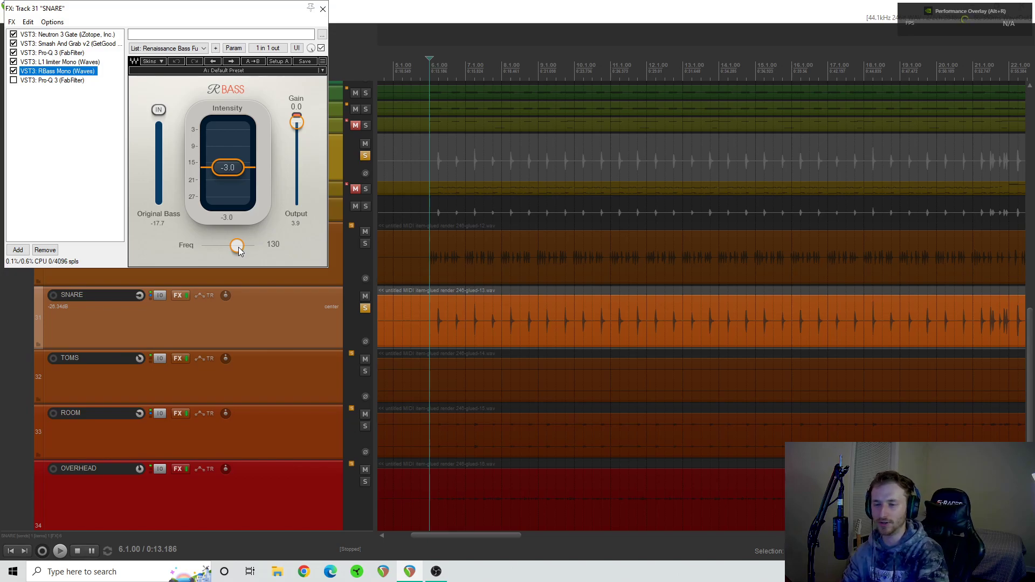
- Audition RBass Mono's frequency at 256 and 159 while the snare plays, return it to 130, and briefly replay the snare
key(space)
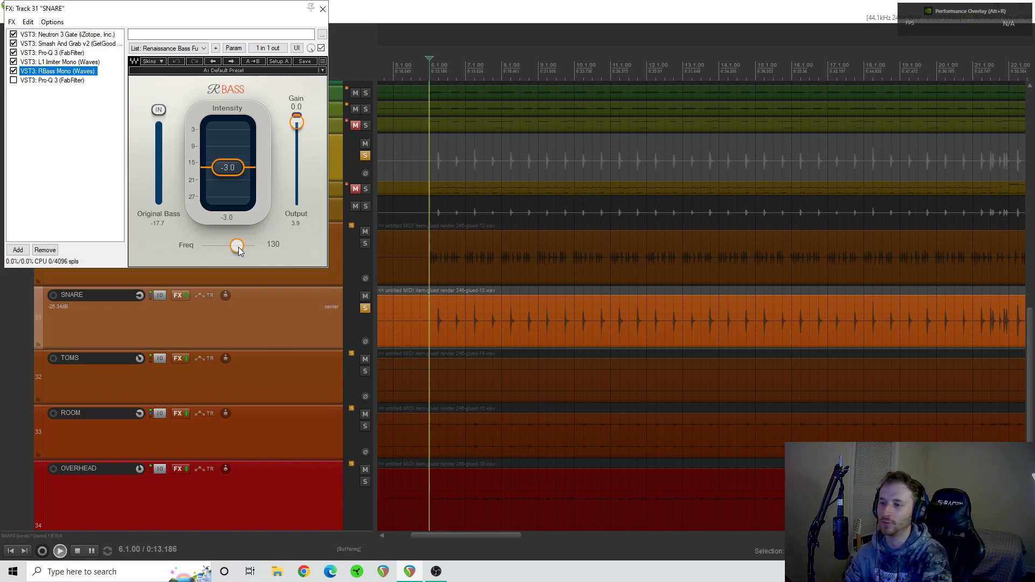
drag(237, 246, 255, 245)
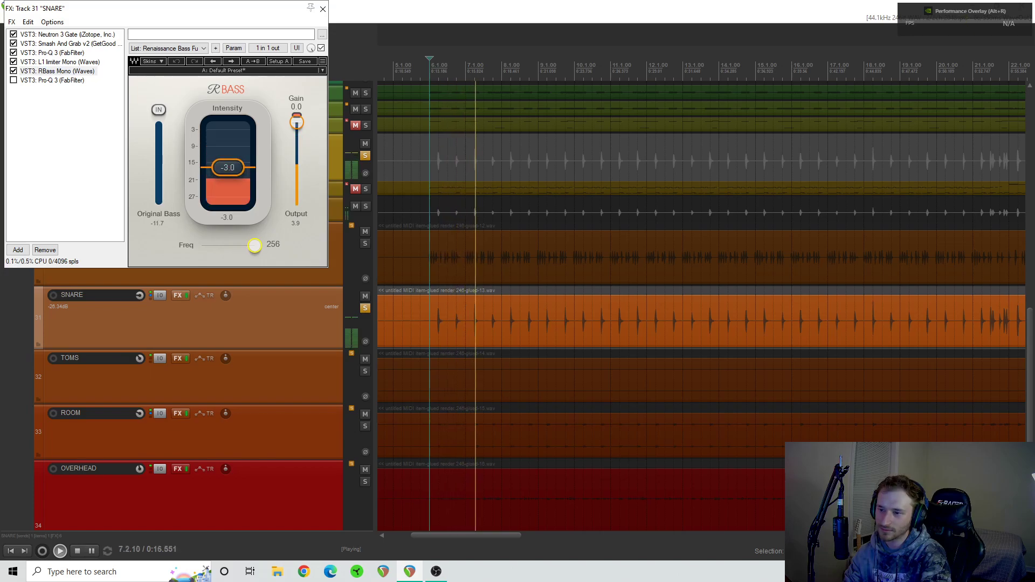
drag(254, 246, 242, 246)
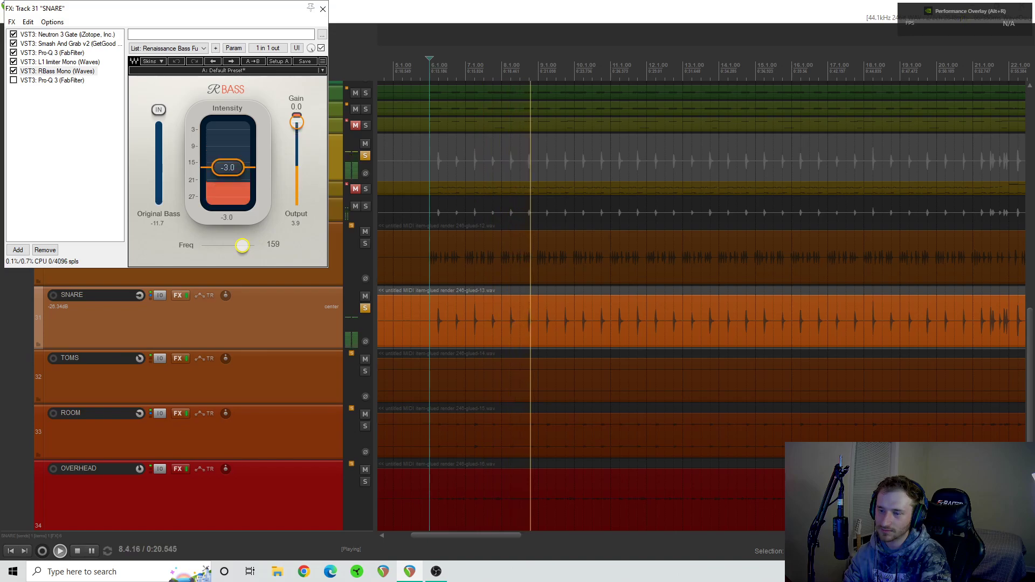
key(space)
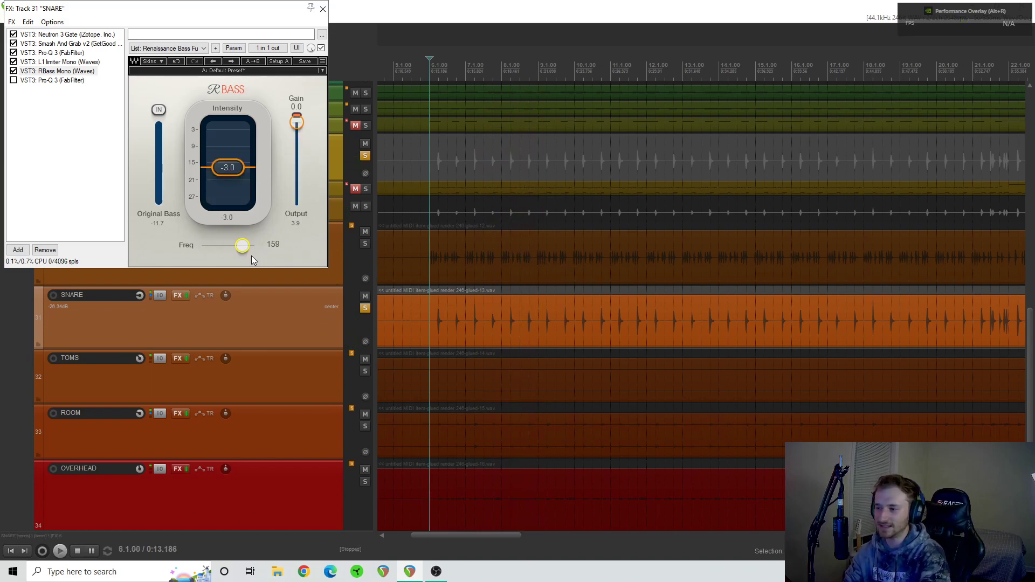
drag(242, 245, 238, 246)
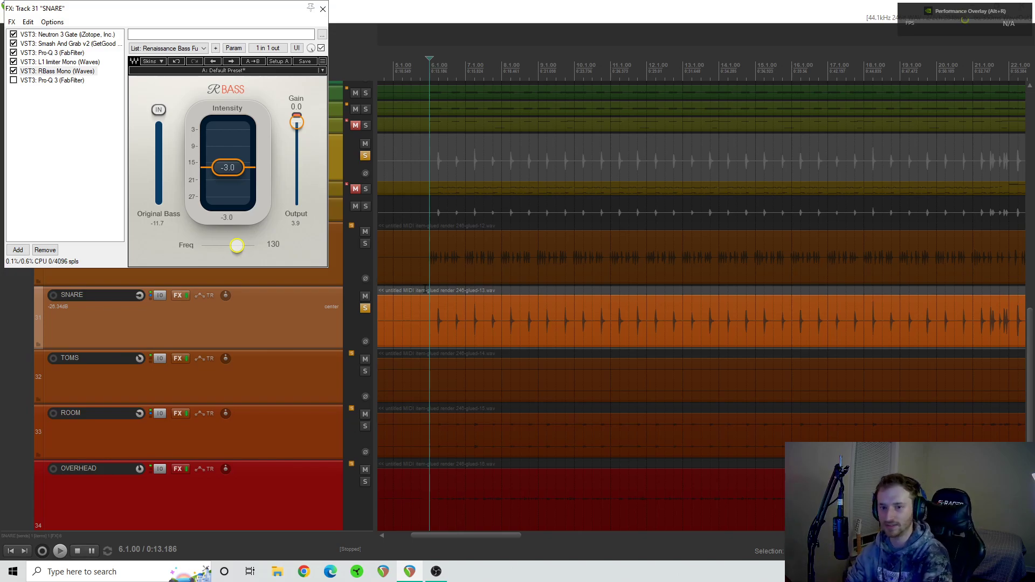
key(space)
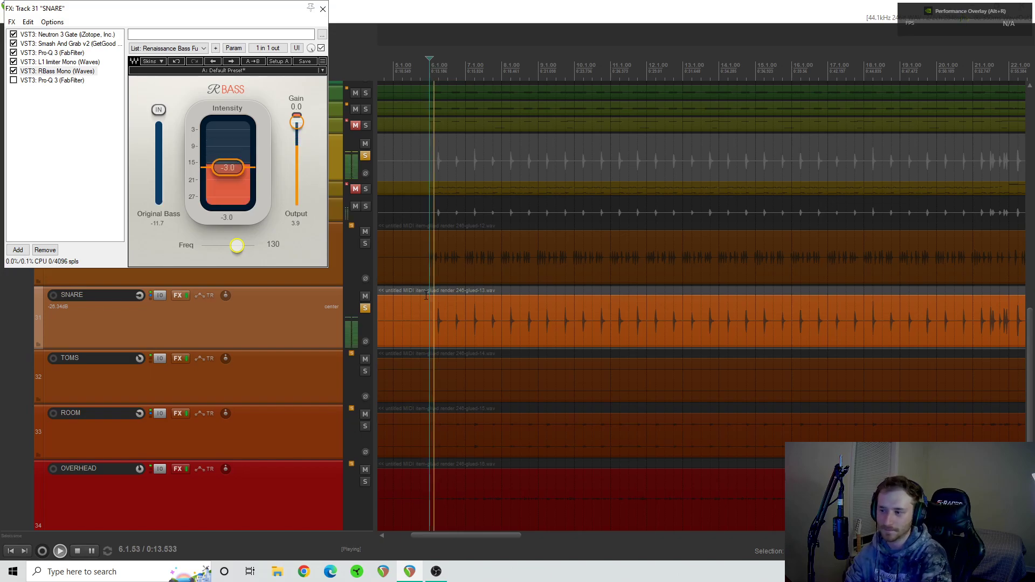
key(space)
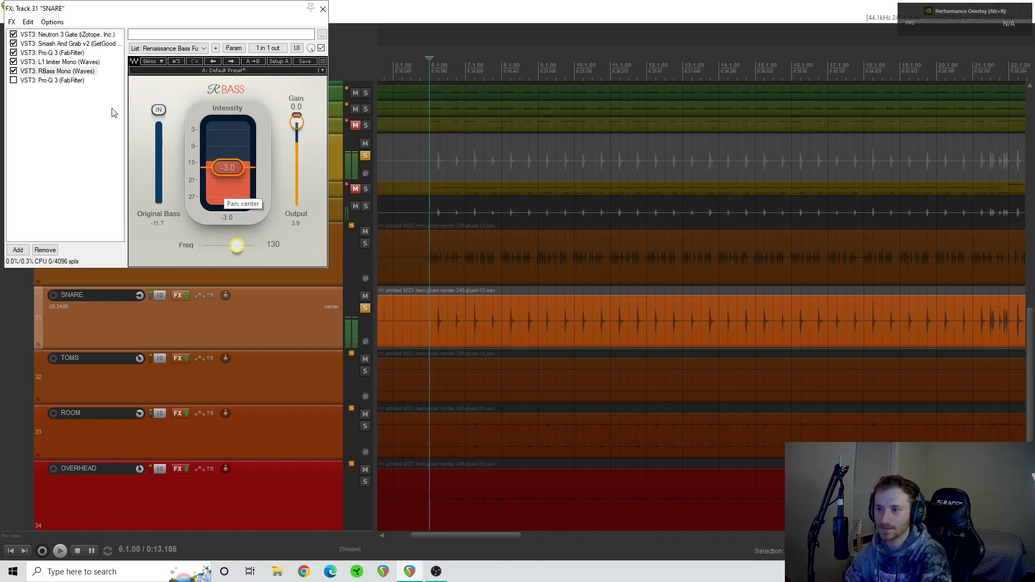
- Display the last Pro-Q 3 in the snare's FX chain and enable it
click(41, 81)
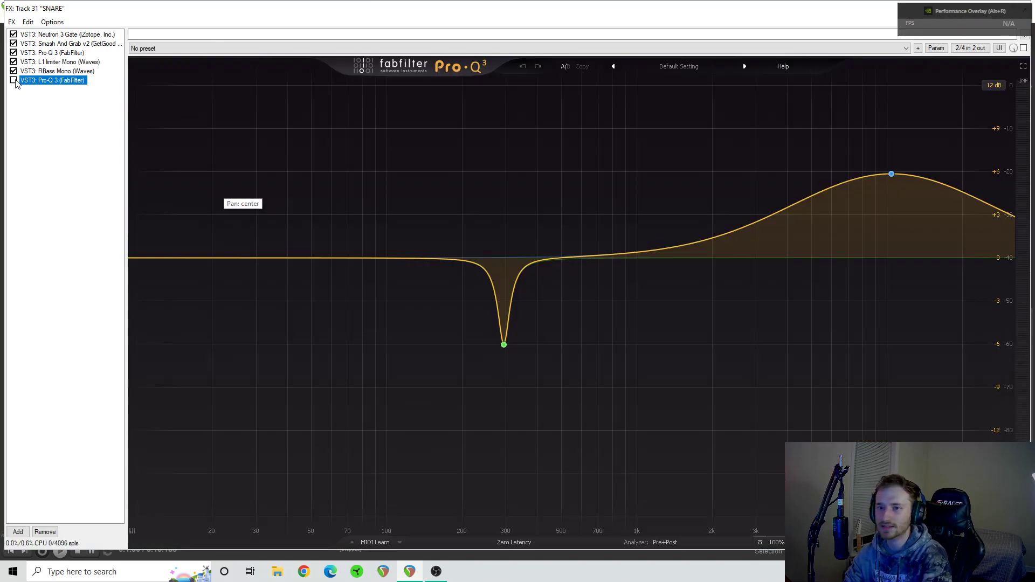
click(14, 81)
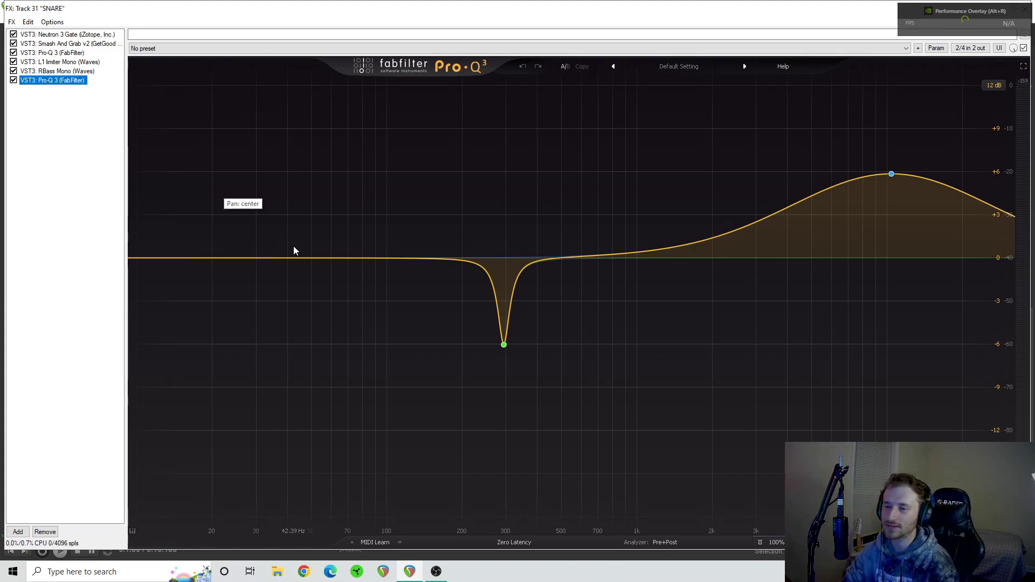
- Play the snare from 7.1.00, compare its last Pro-Q 3 bypassed and enabled during playback, stop, and close the snare's FX chain
mouse_move(909, 195)
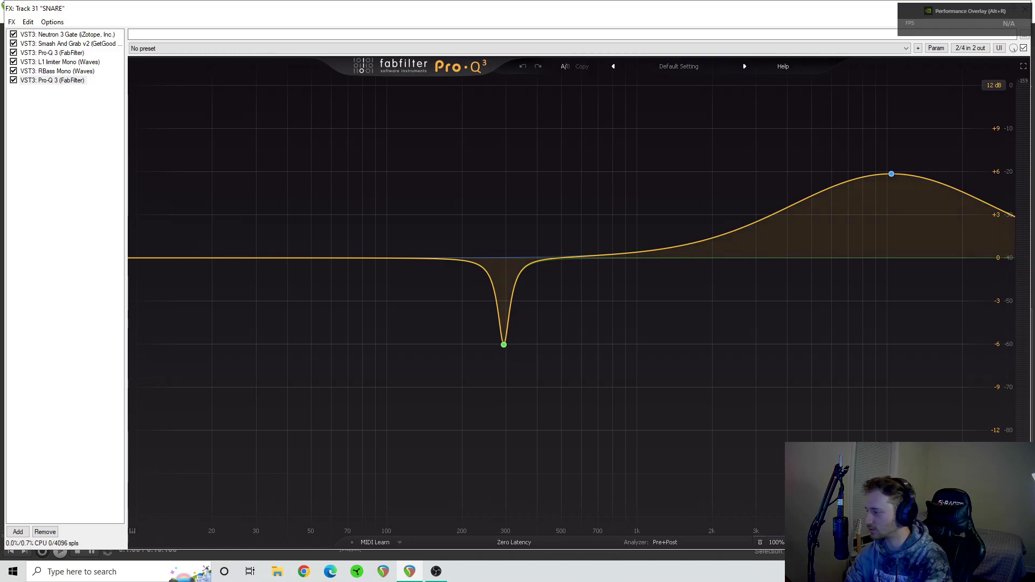
click(992, 499)
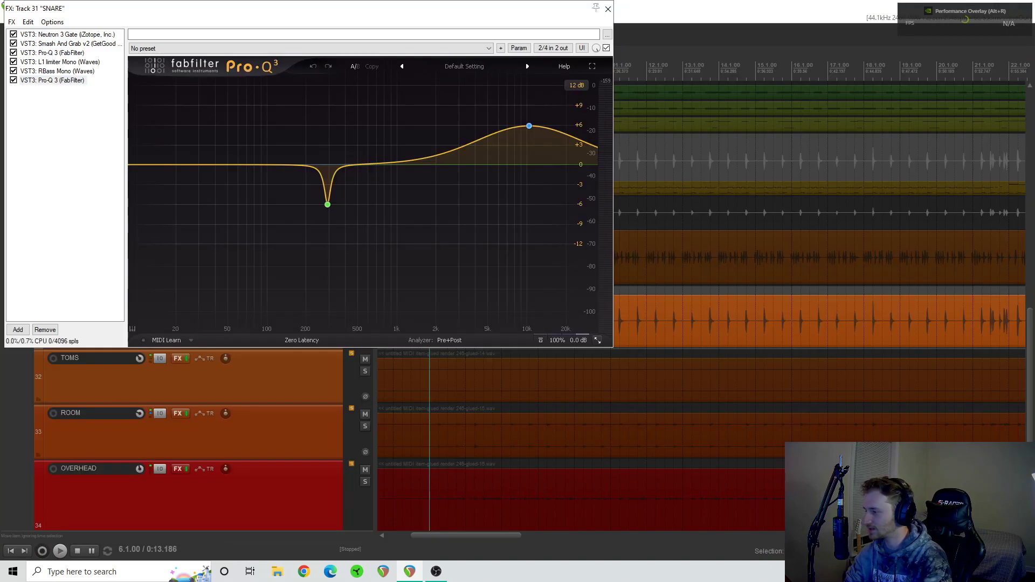
click(465, 404)
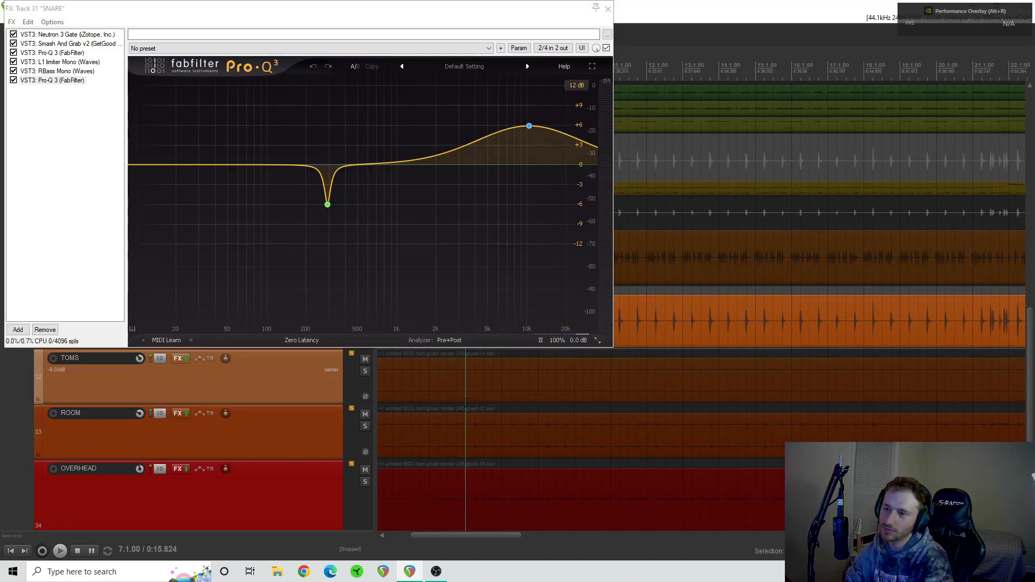
key(space)
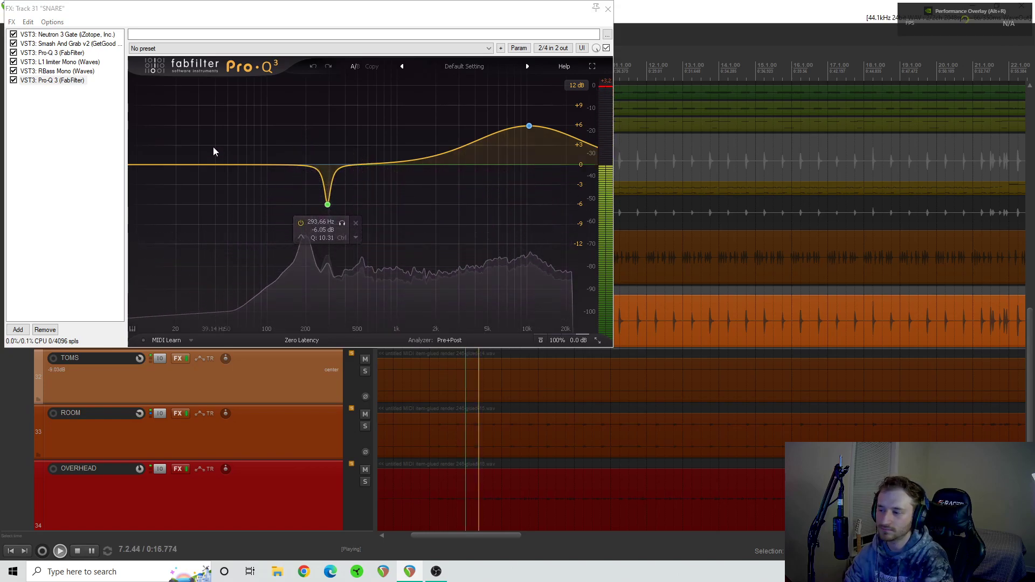
click(13, 80)
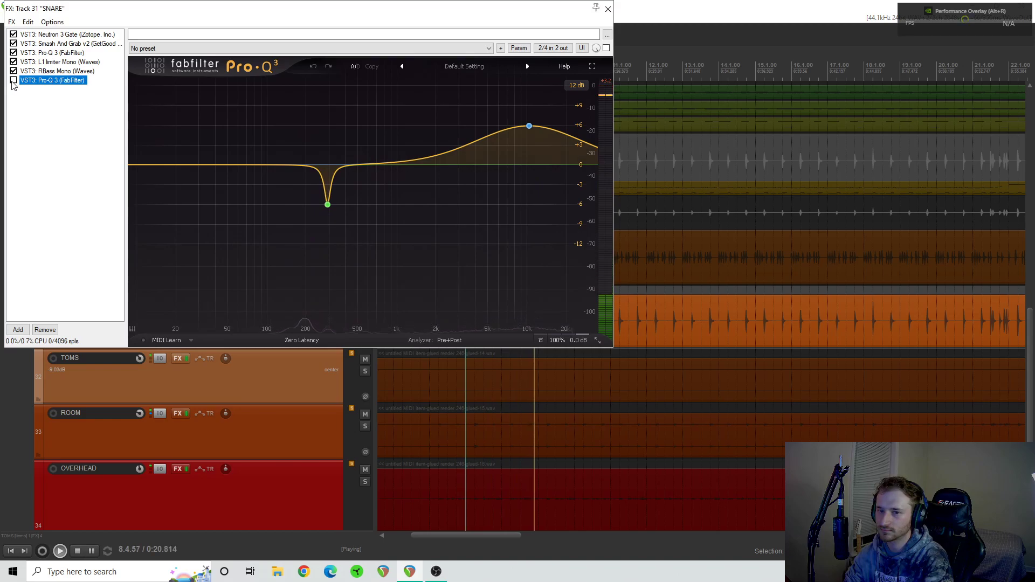
click(13, 81)
key(space)
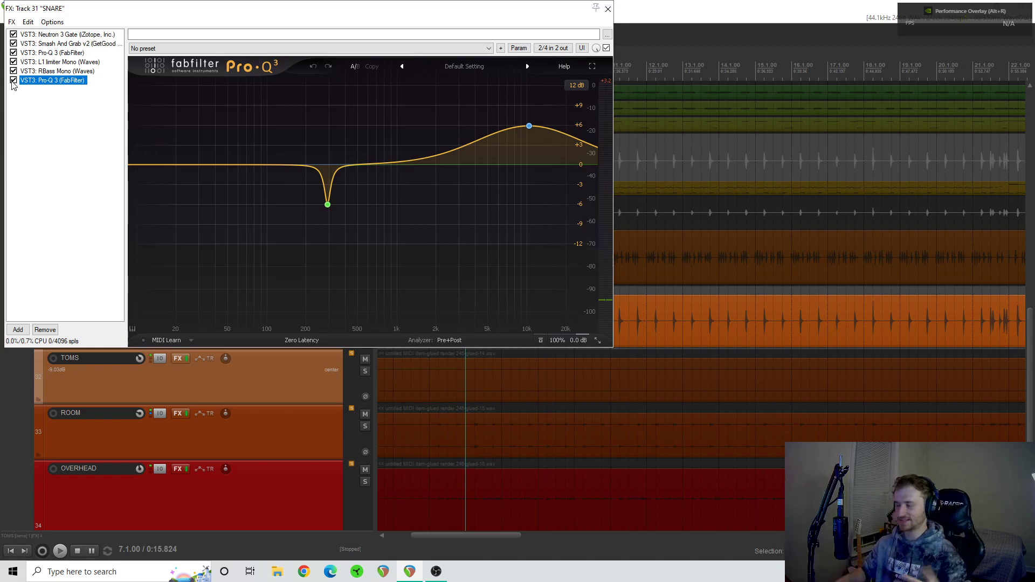
click(608, 9)
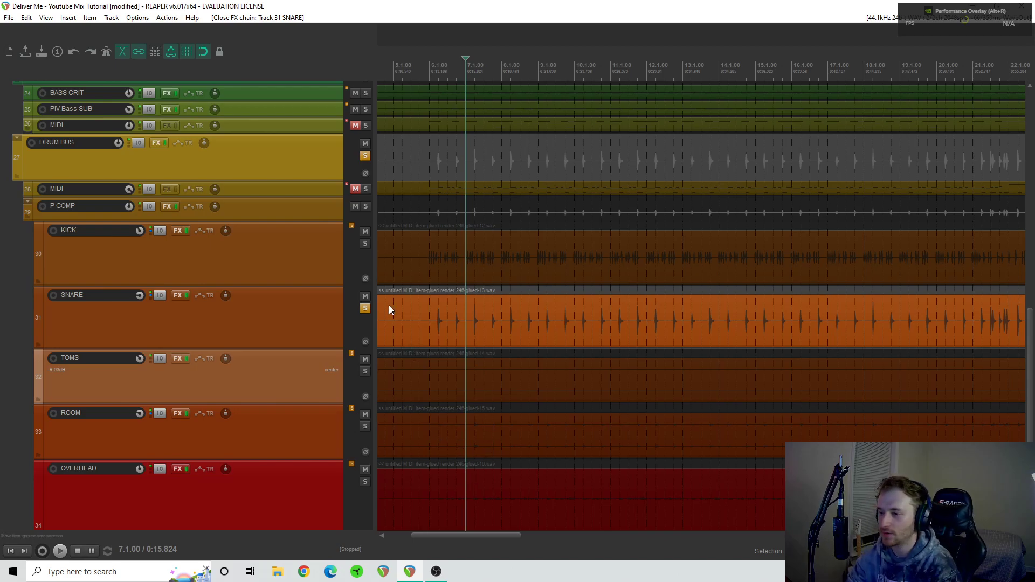
- Unsolo the SNARE track, solo the ROOM track, and audition it from 6.1.00 before stopping playback
click(365, 307)
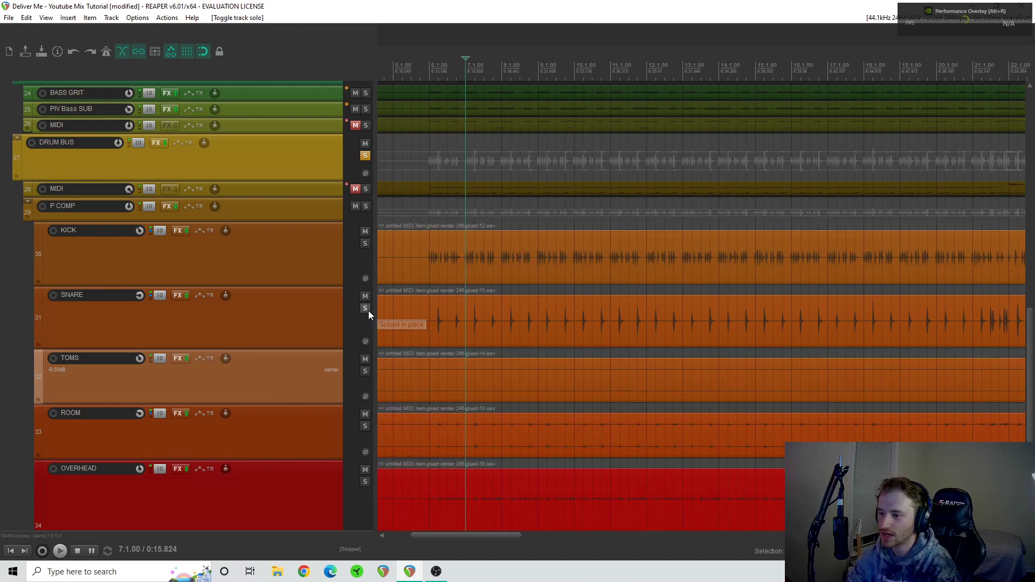
click(365, 426)
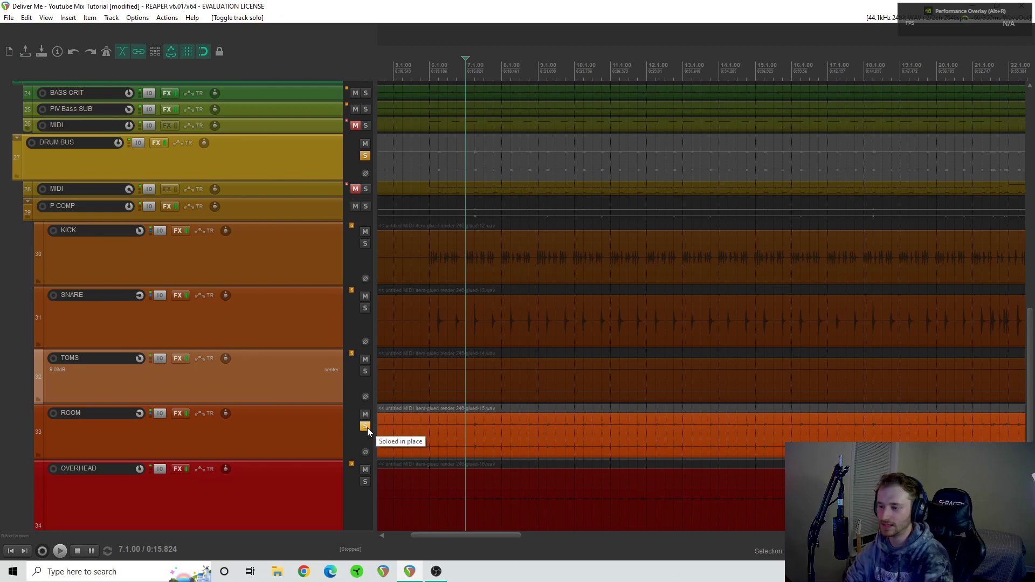
click(435, 405)
key(space)
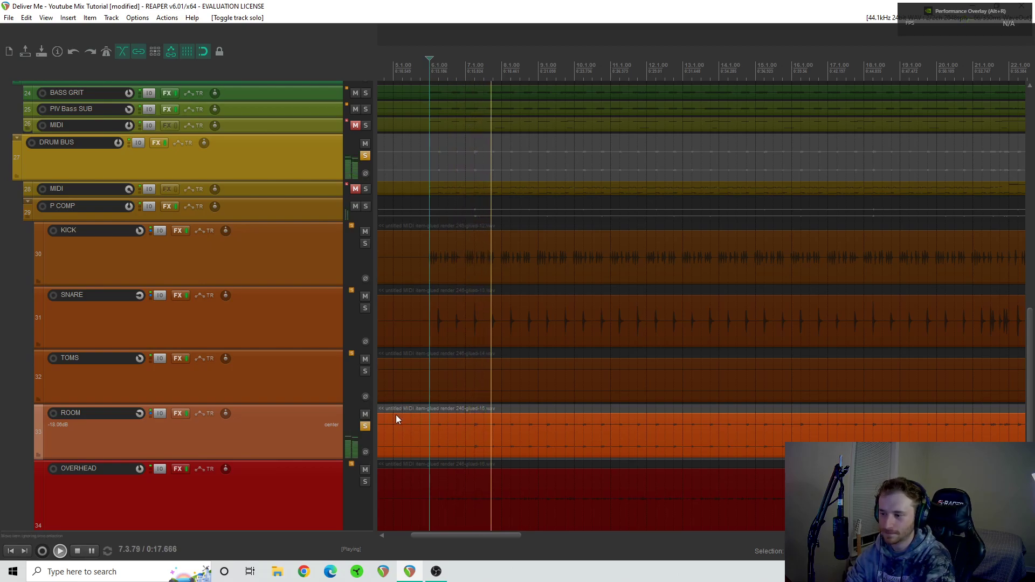
key(space)
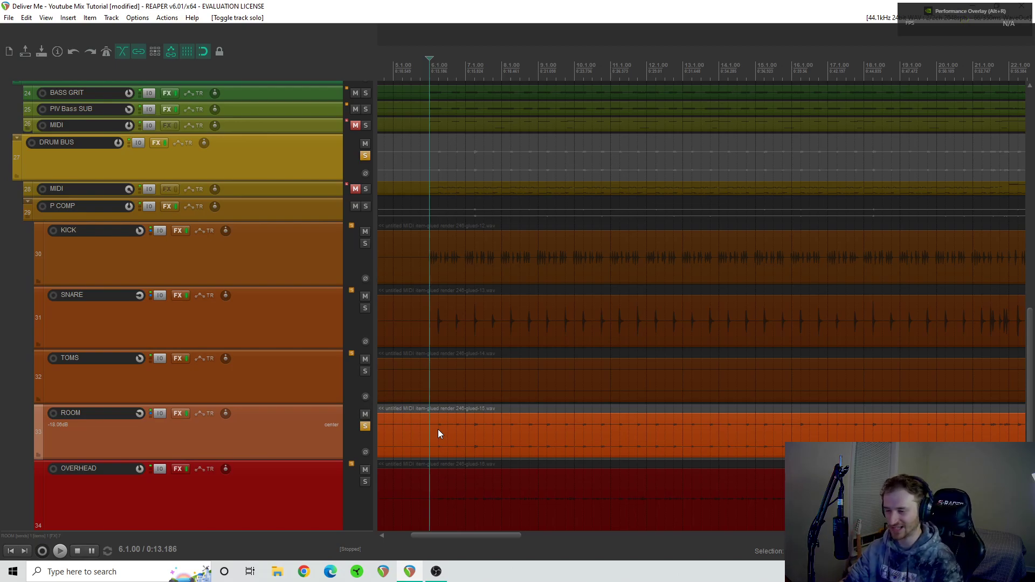
- Open the ROOM track's FX chain and display the first Pro-Q 3 to examine its EQ bands
click(179, 414)
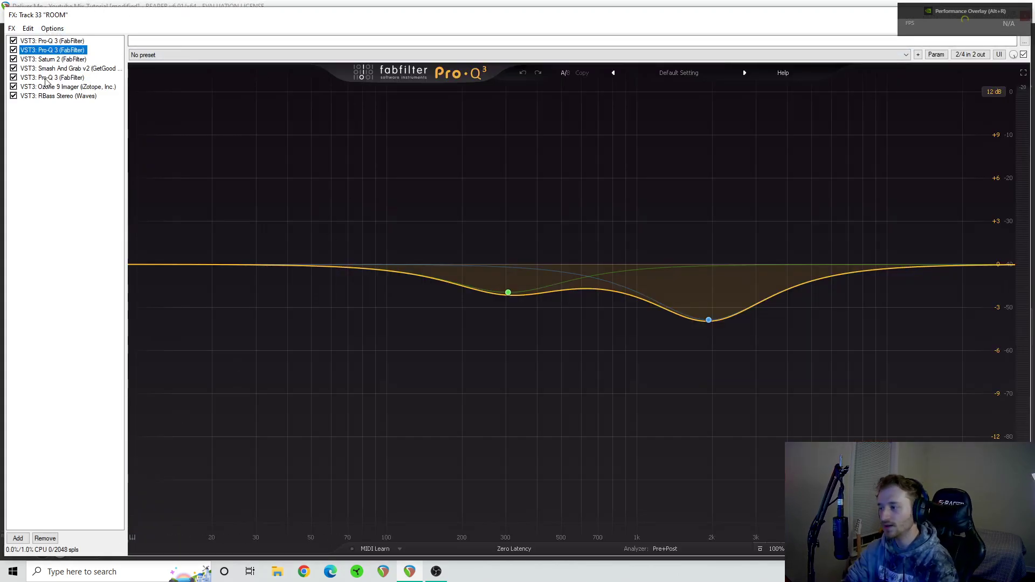
click(57, 40)
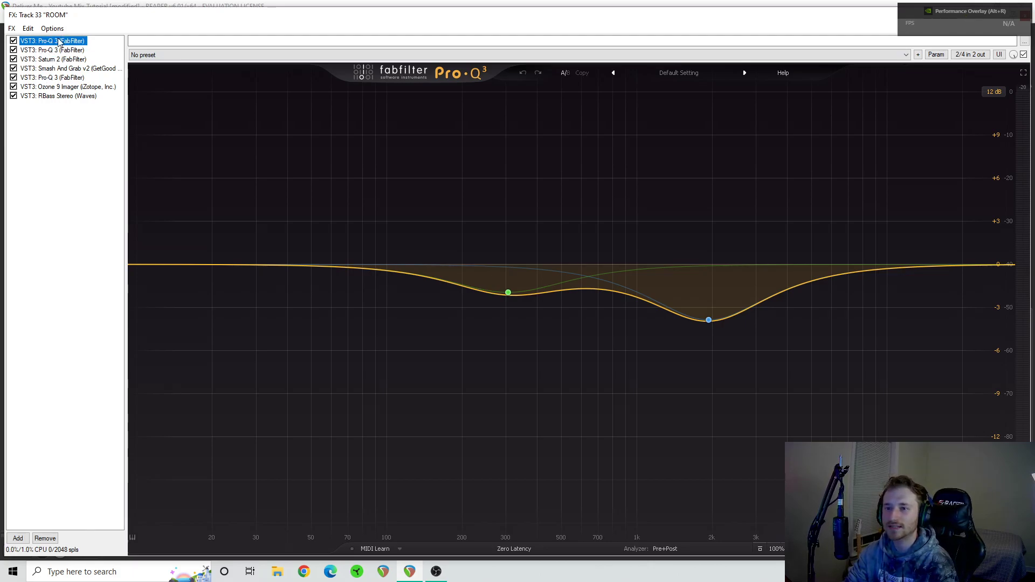
click(505, 262)
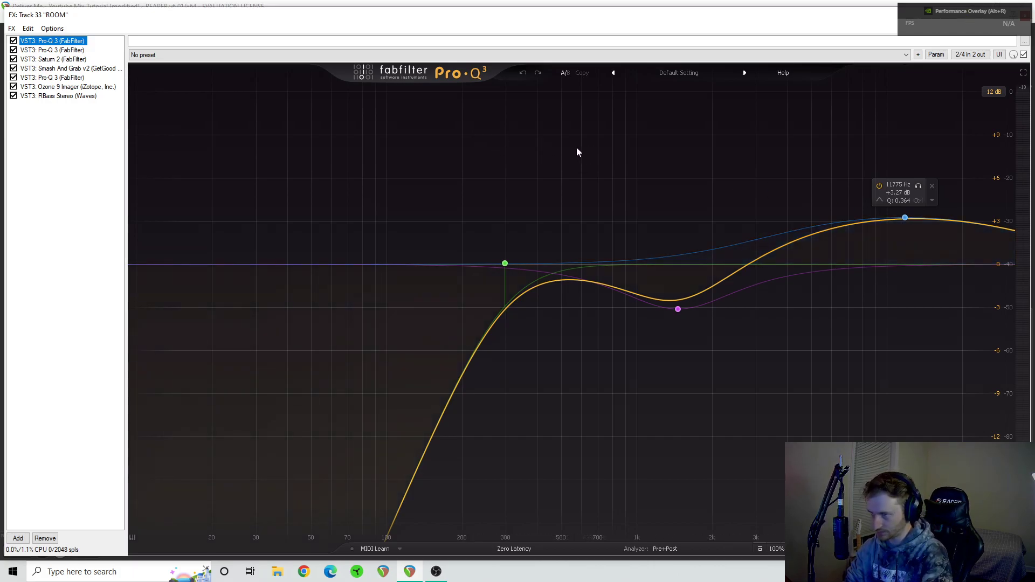
- Bypass every plugin in the ROOM track's FX chain except the first Pro-Q 3
click(14, 50)
click(13, 59)
click(13, 68)
click(14, 77)
click(14, 86)
click(13, 95)
- Play the room track and compare its first Pro-Q 3 enabled and bypassed, leaving the EQ enabled
key(space)
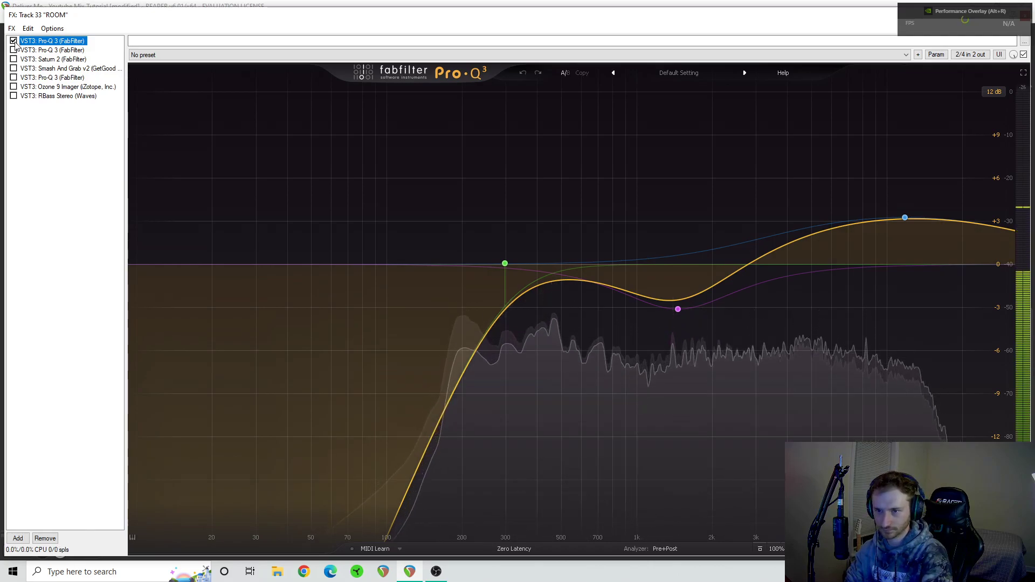
click(13, 41)
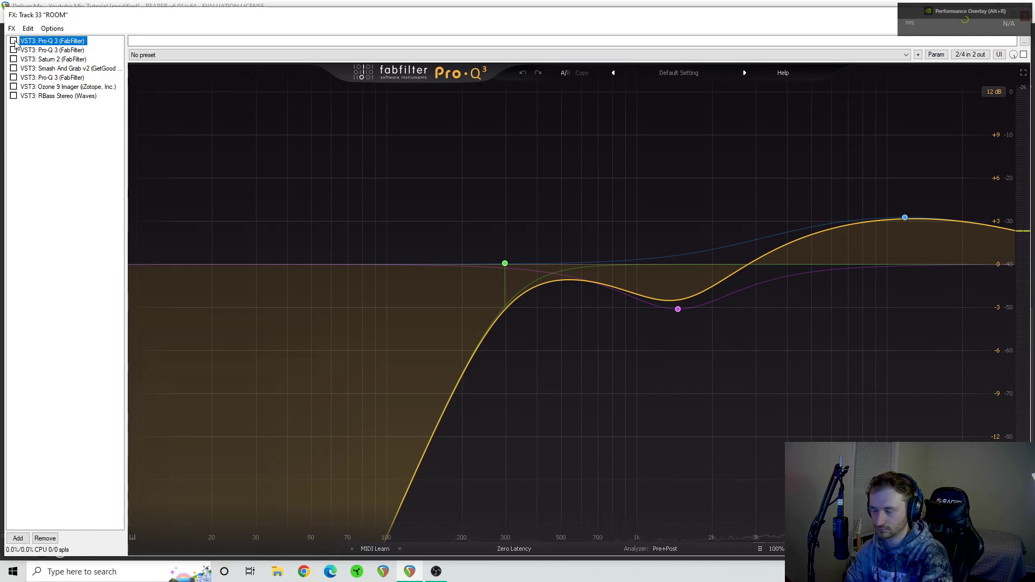
click(14, 41)
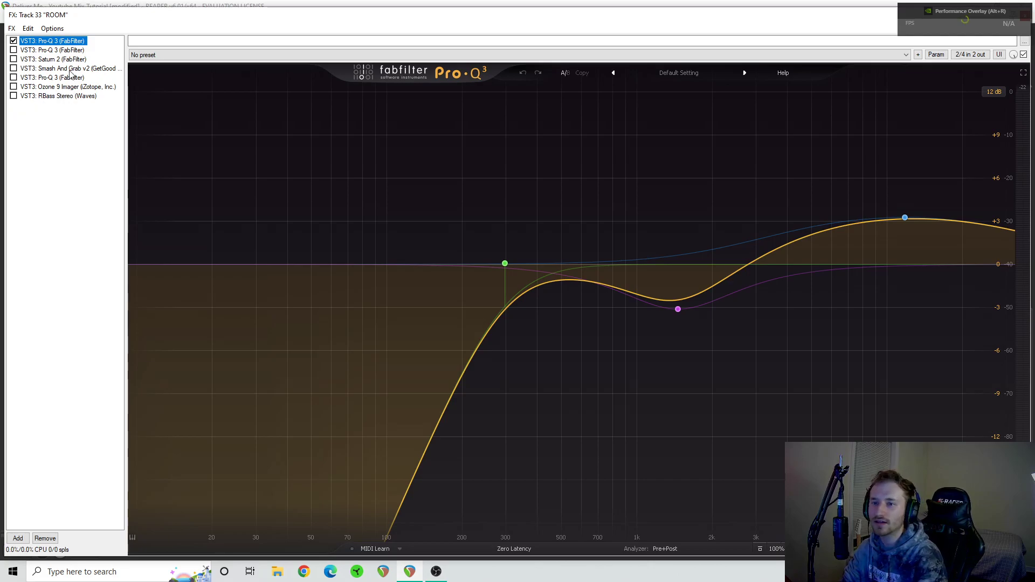
- Display and enable the second Pro-Q 3 on the room track, and briefly play the track with it active
click(48, 51)
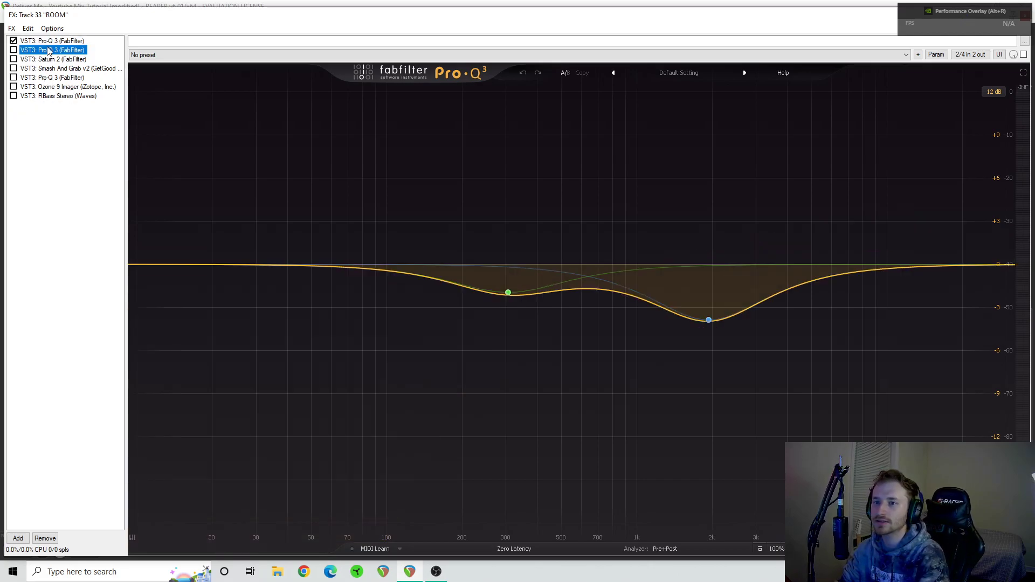
click(13, 50)
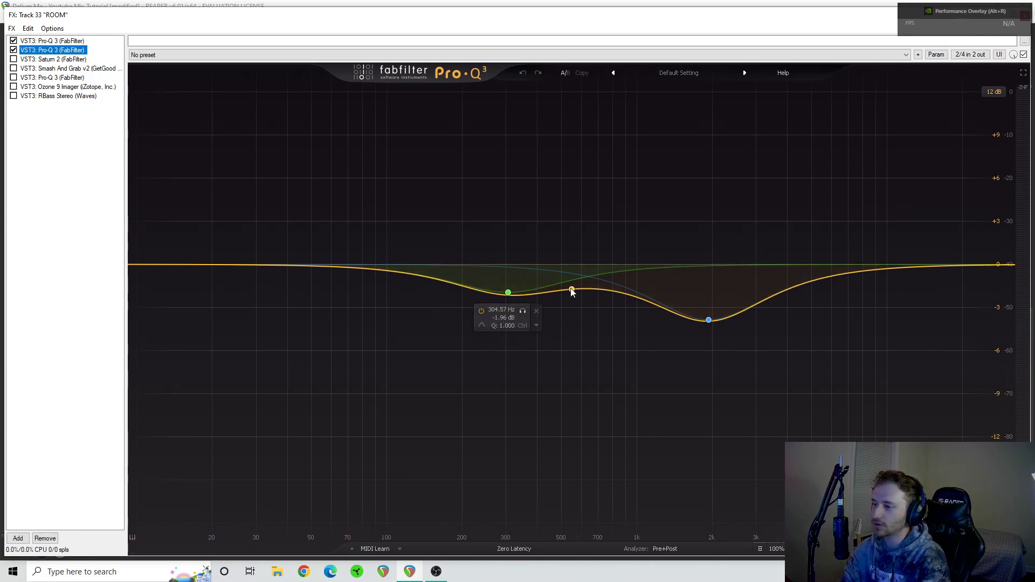
key(space)
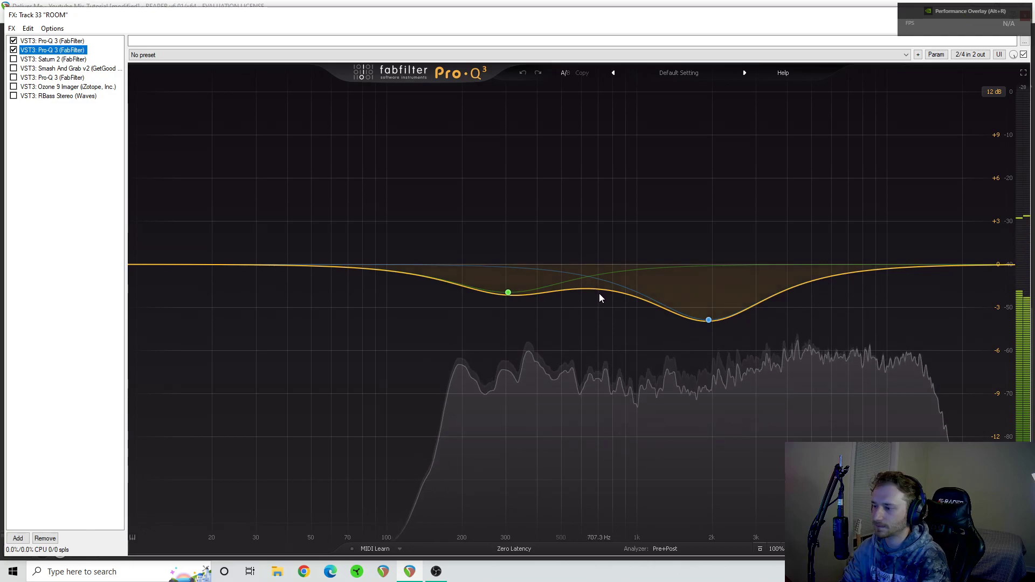
key(space)
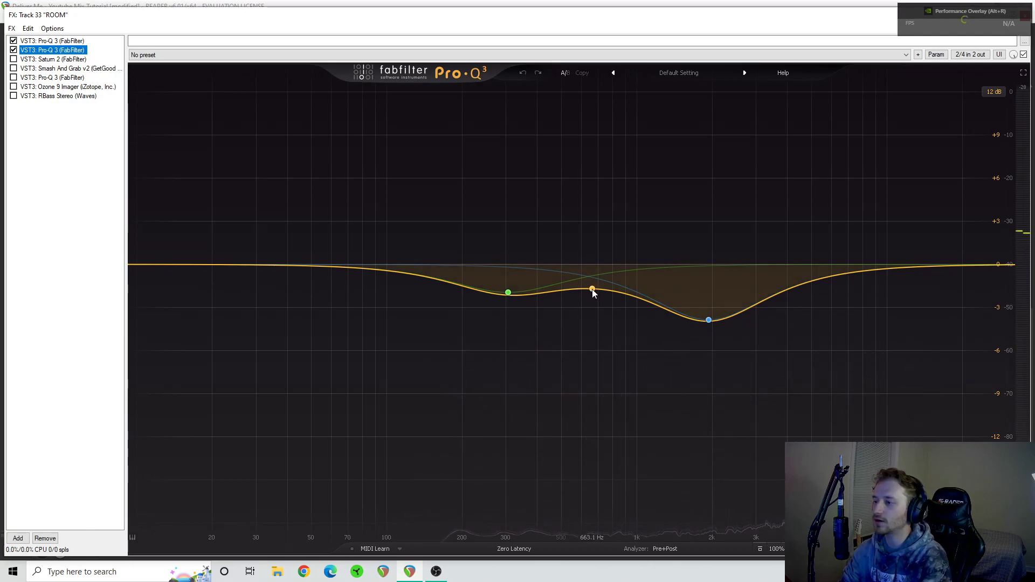
click(592, 289)
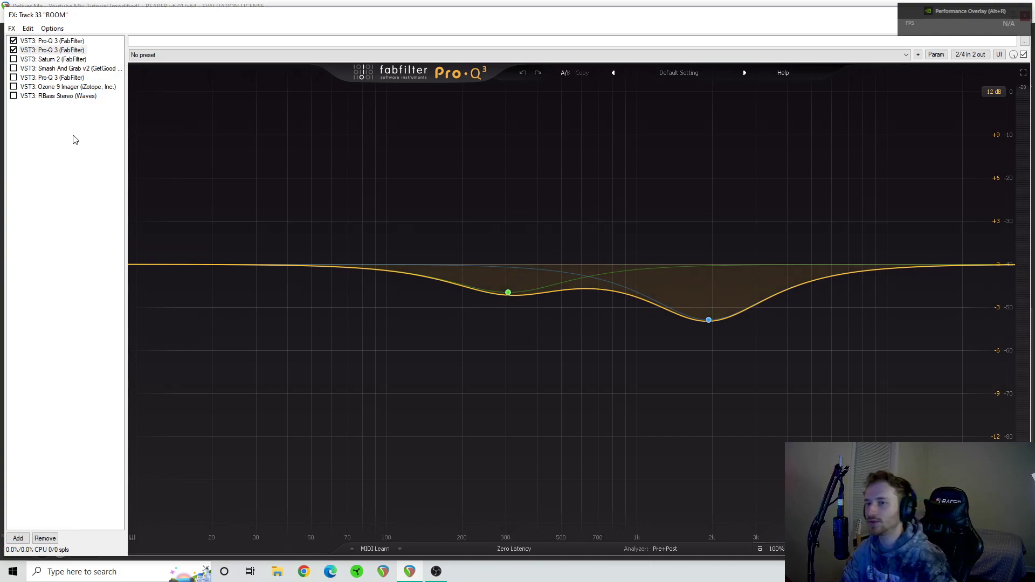
- Enable and display Saturn 2 on the room, compare it bypassed and enabled during playback, stop, and show the middle band's settings
click(13, 59)
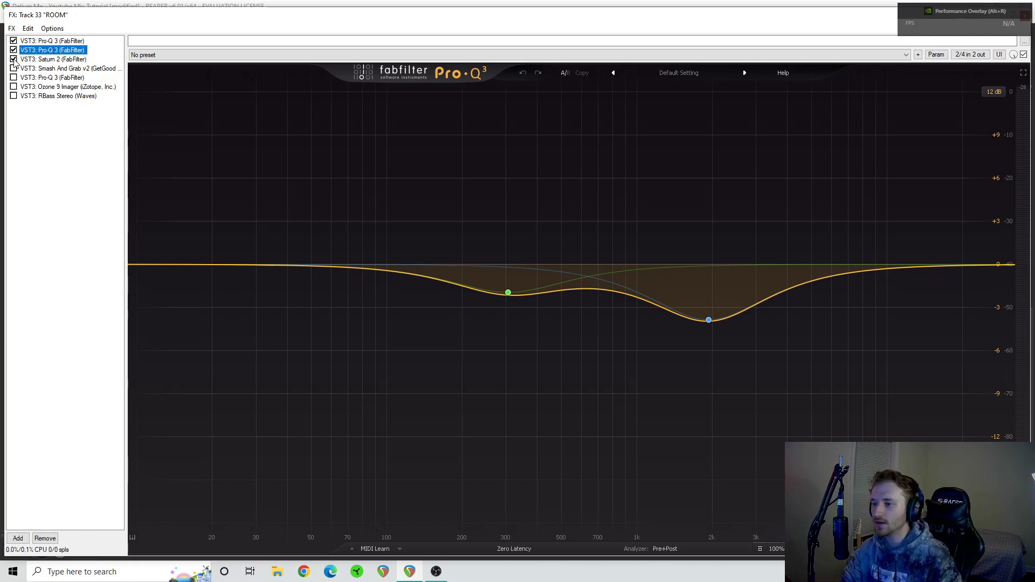
click(53, 59)
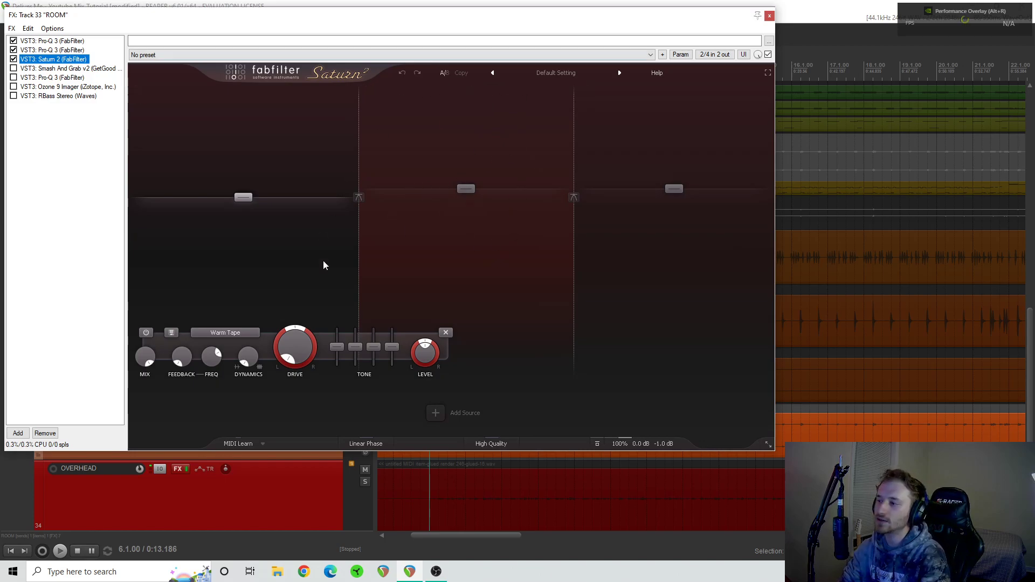
key(space)
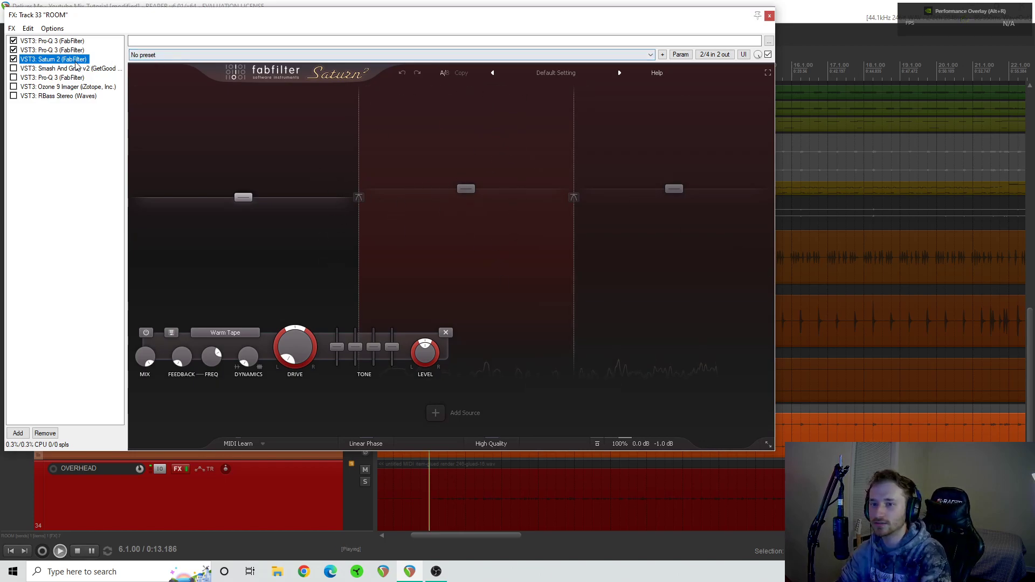
click(13, 60)
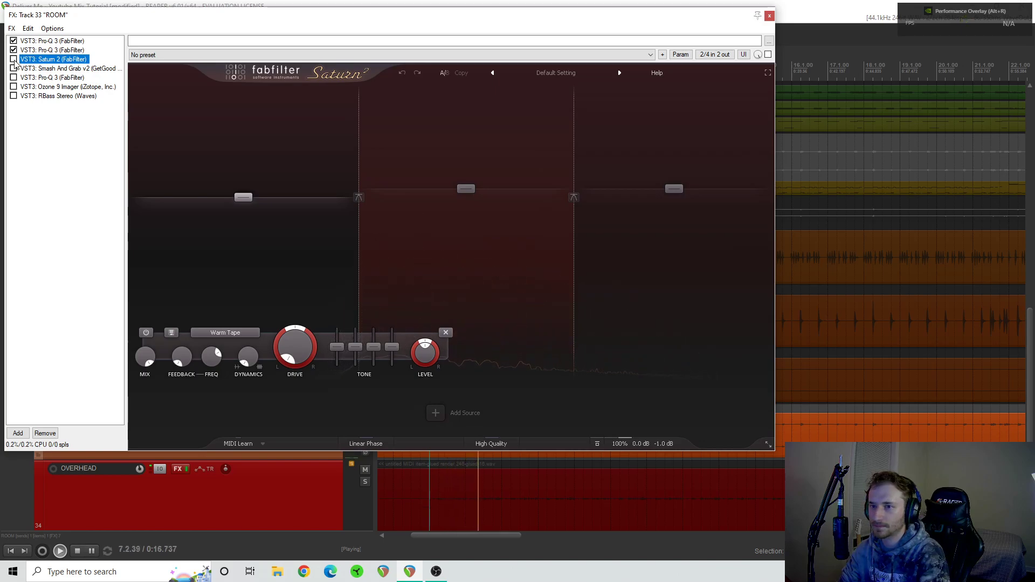
click(13, 59)
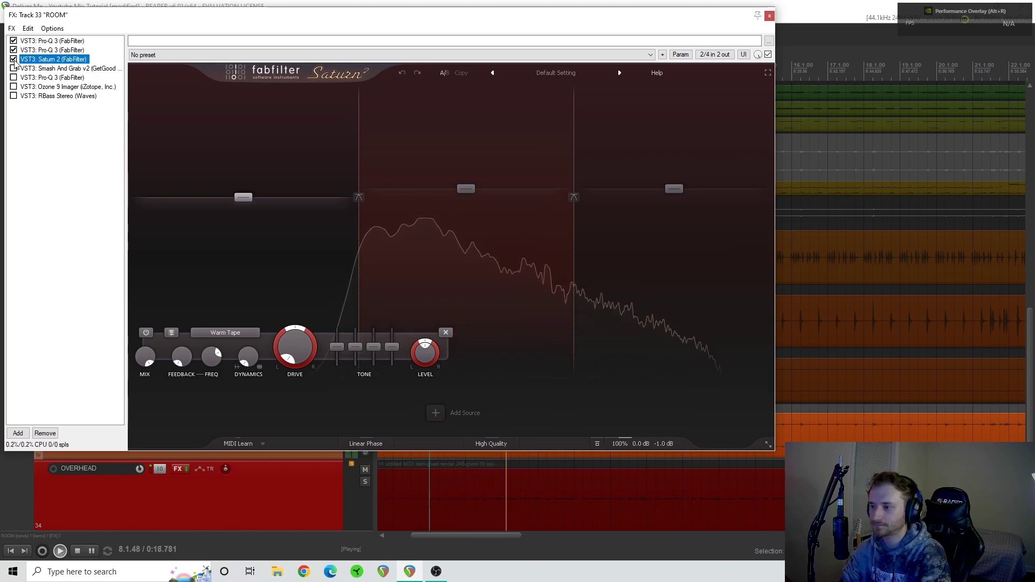
key(space)
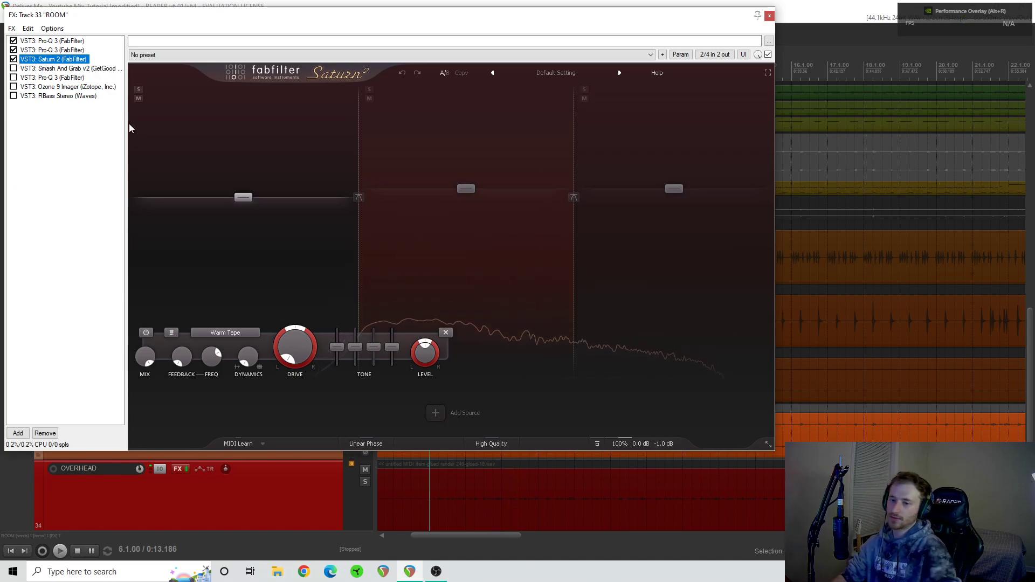
click(478, 177)
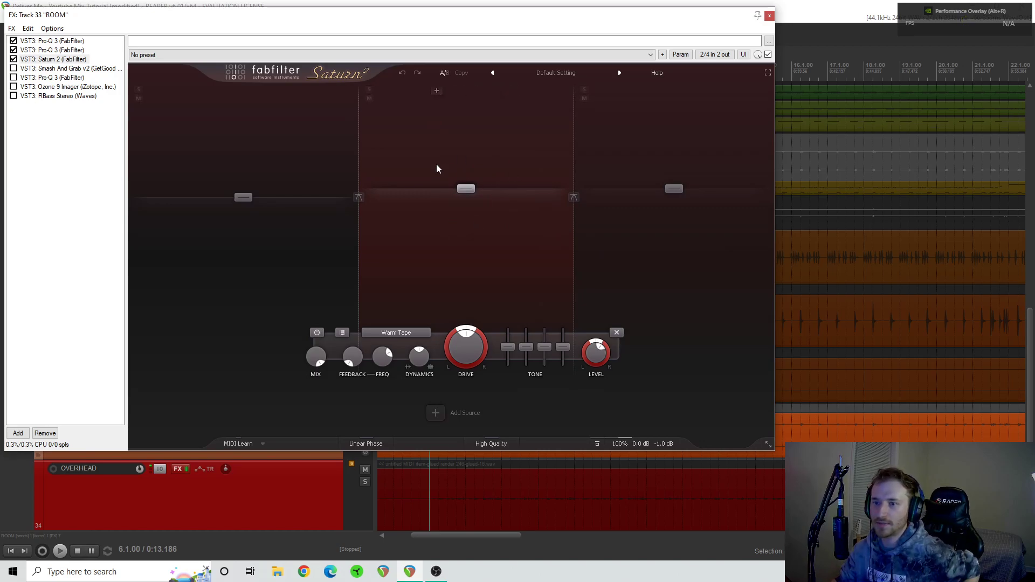
- Enable and display Smash And Grab v2 on the room, compare it bypassed and enabled during playback, and stop with it enabled
click(13, 68)
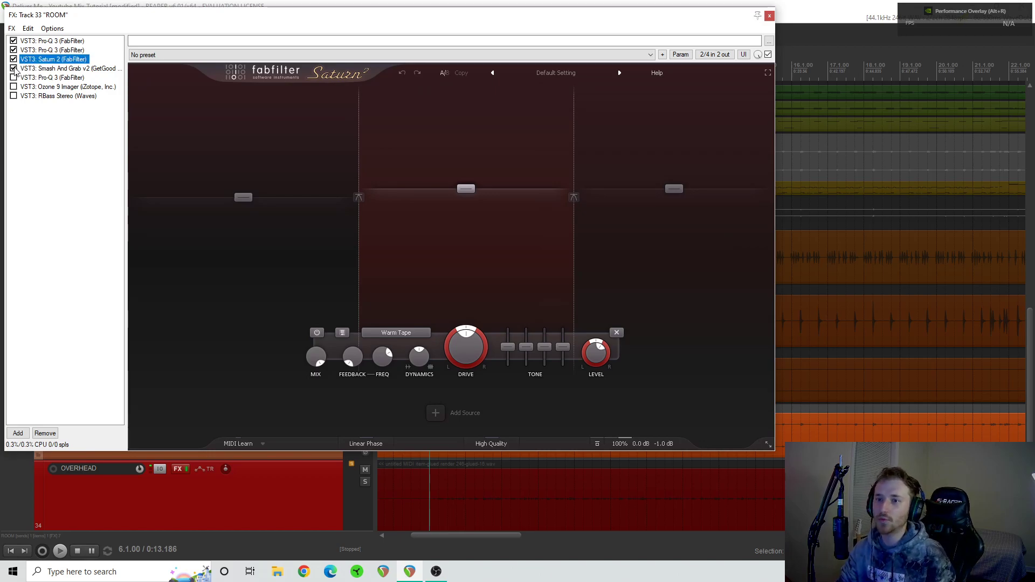
click(36, 70)
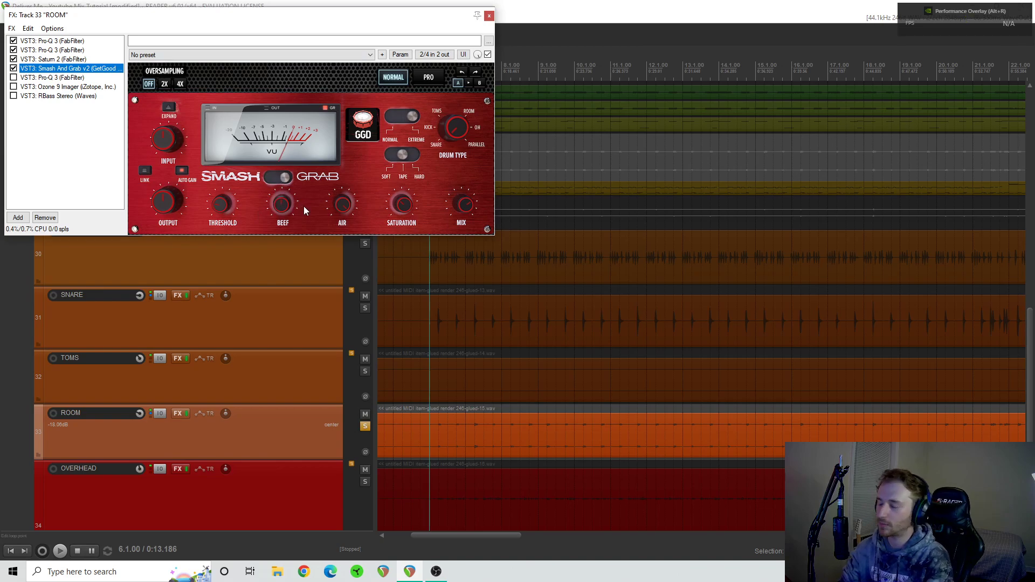
key(space)
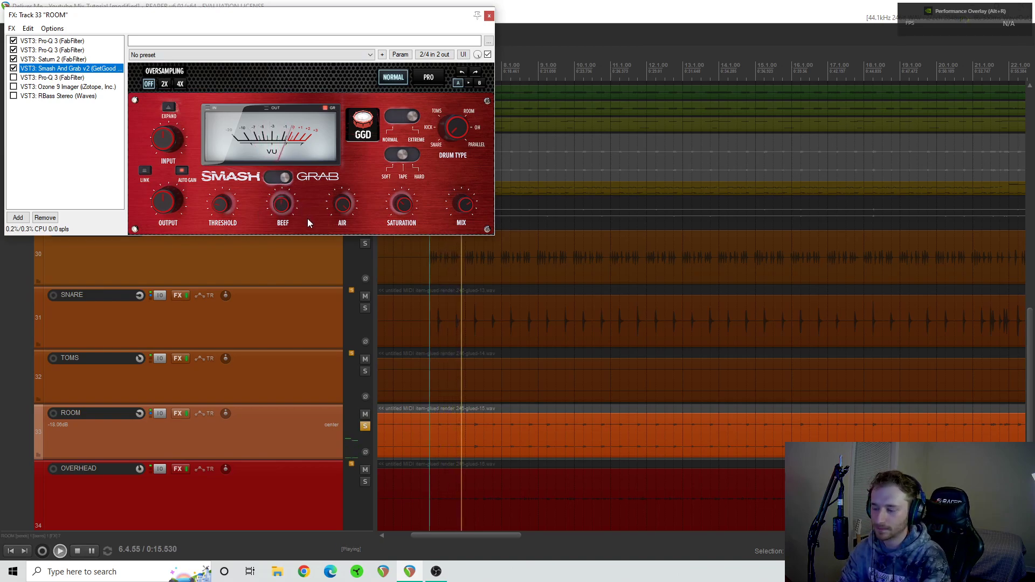
click(14, 69)
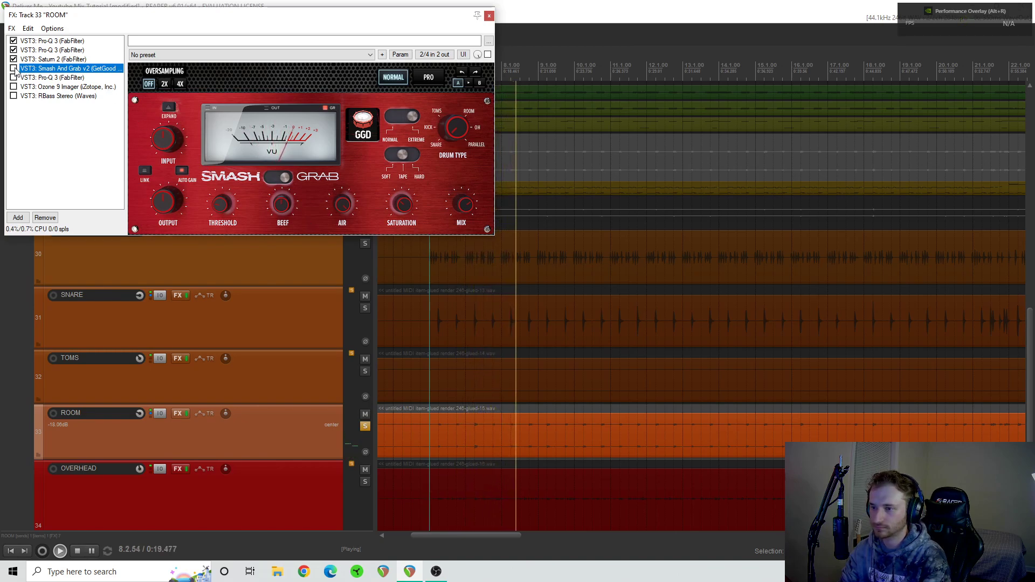
click(14, 68)
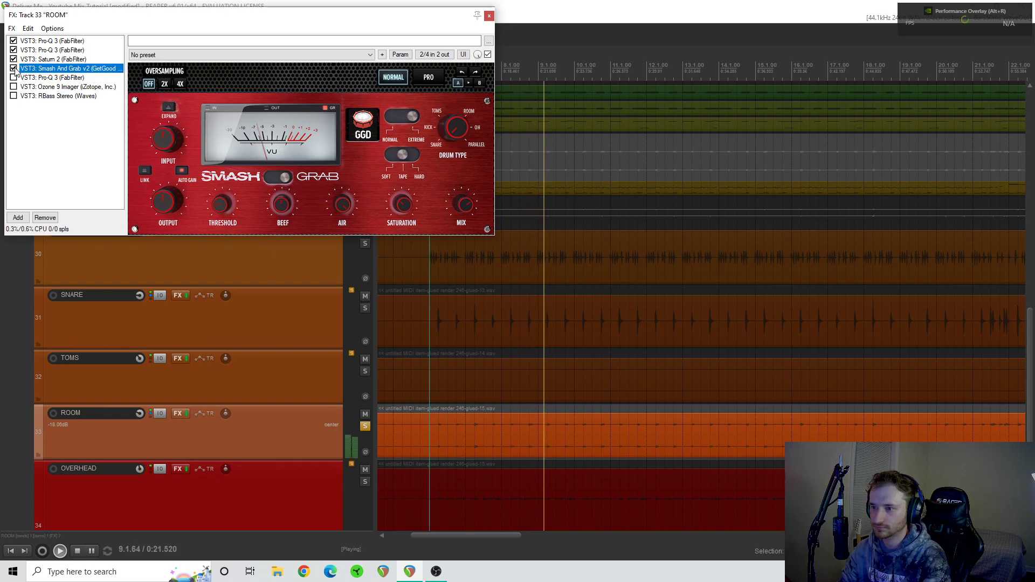
key(space)
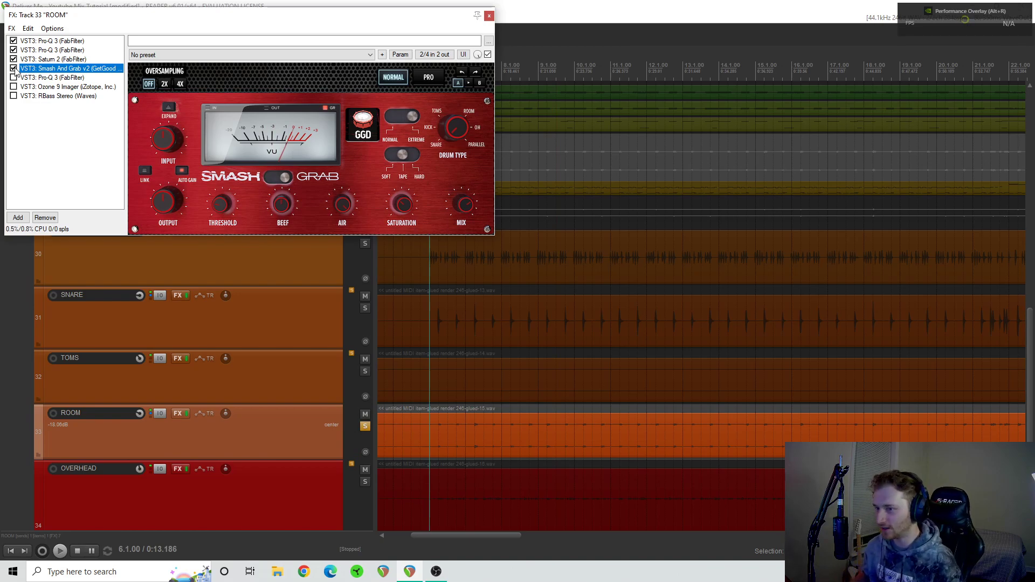
- Point out the Air and Saturation controls in the room's Smash And Grab v2 and examine the third Pro-Q 3's bands
click(345, 208)
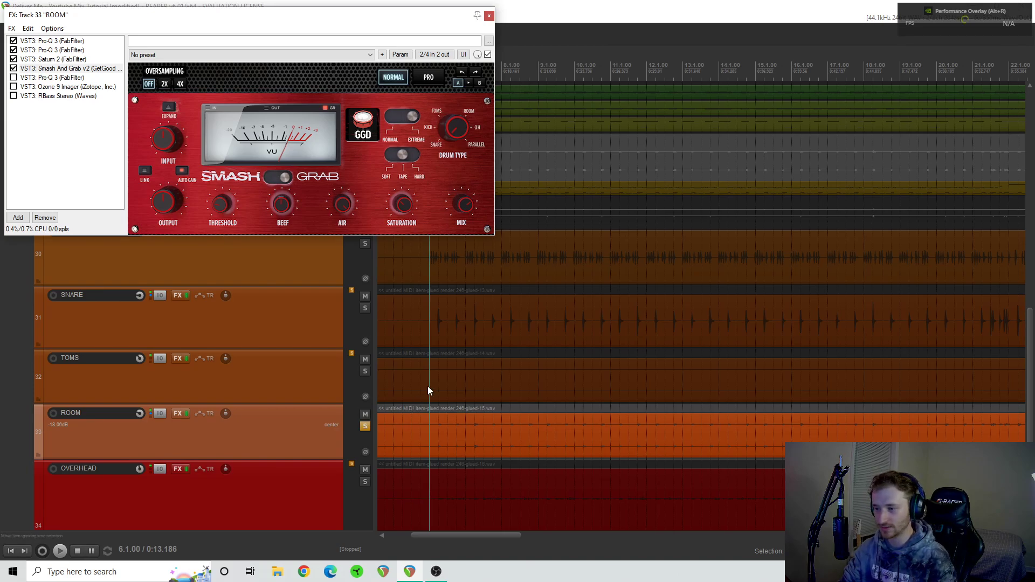
mouse_move(401, 205)
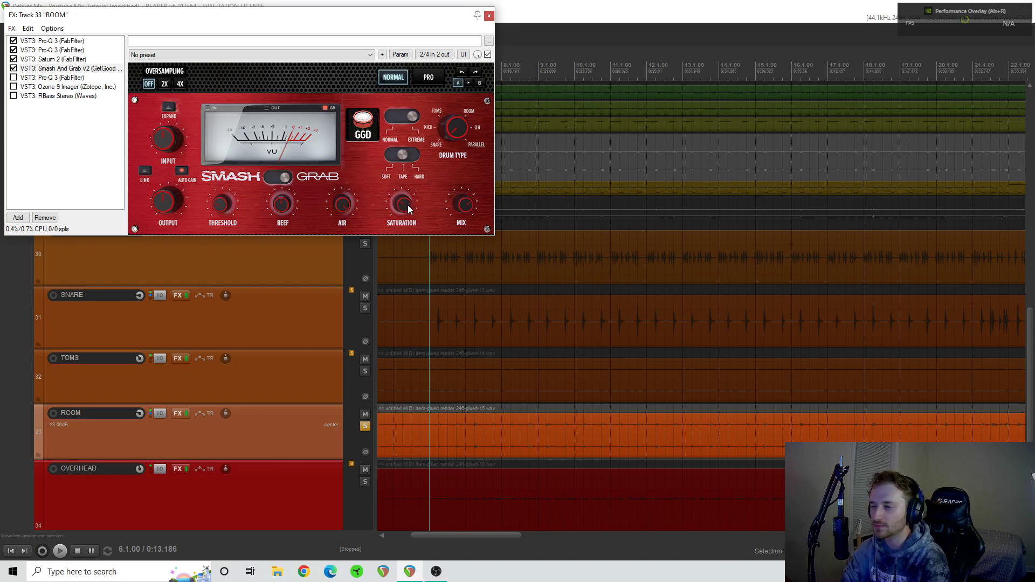
click(39, 79)
mouse_move(462, 214)
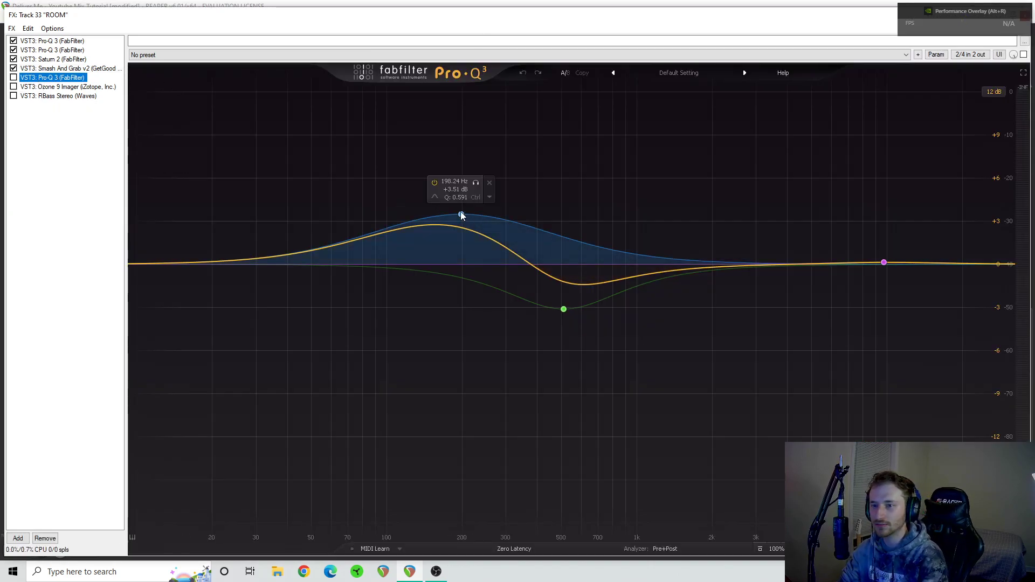
mouse_move(565, 323)
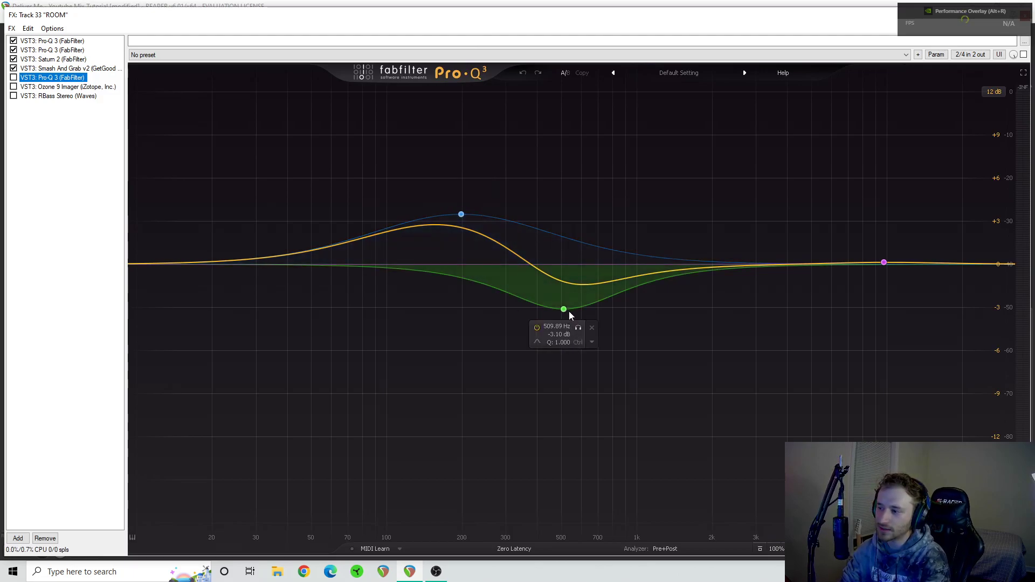
- Enable the room's third Pro-Q 3, compare it bypassed and enabled during playback, and stop with it enabled
click(14, 69)
click(14, 69)
click(14, 78)
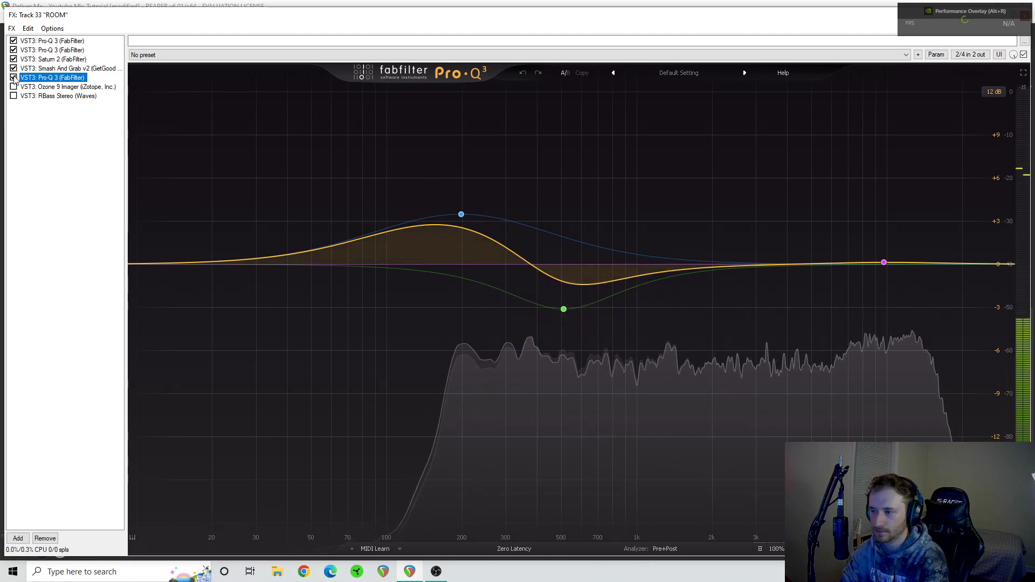
click(13, 78)
click(13, 77)
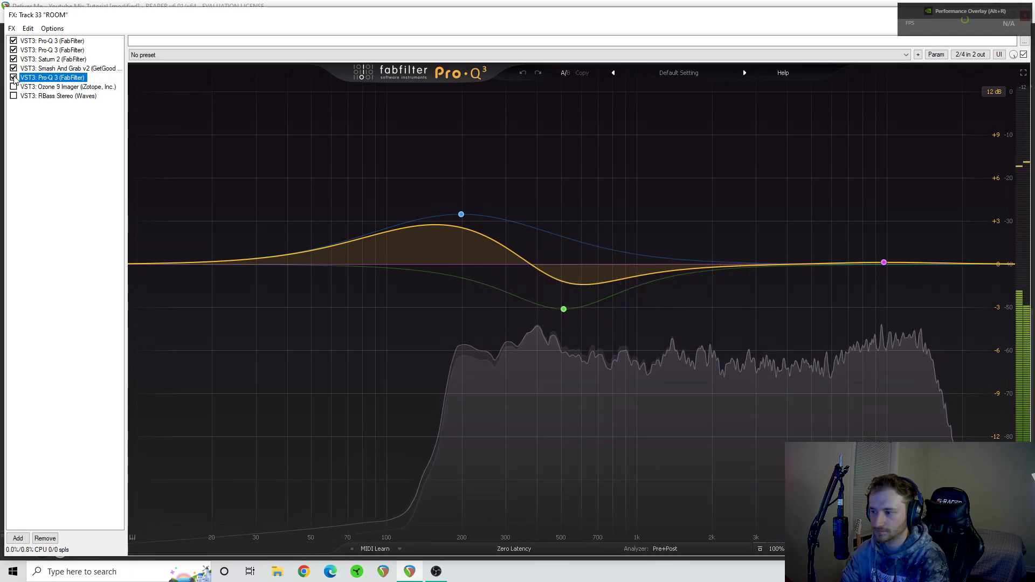
key(space)
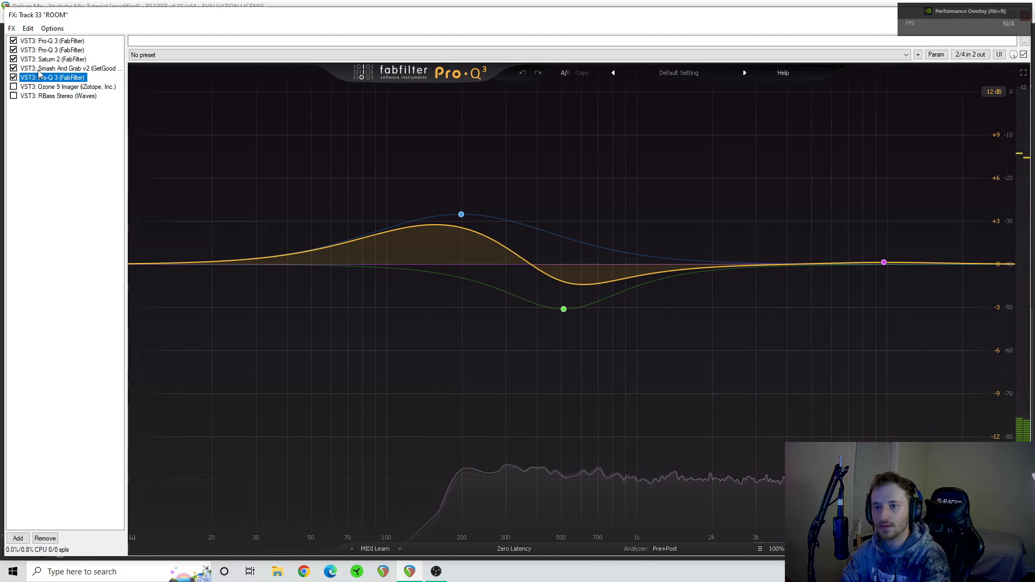
- Revisit the Air control in the room's Smash And Grab v2, and return to the third Pro-Q 3's curve
click(60, 69)
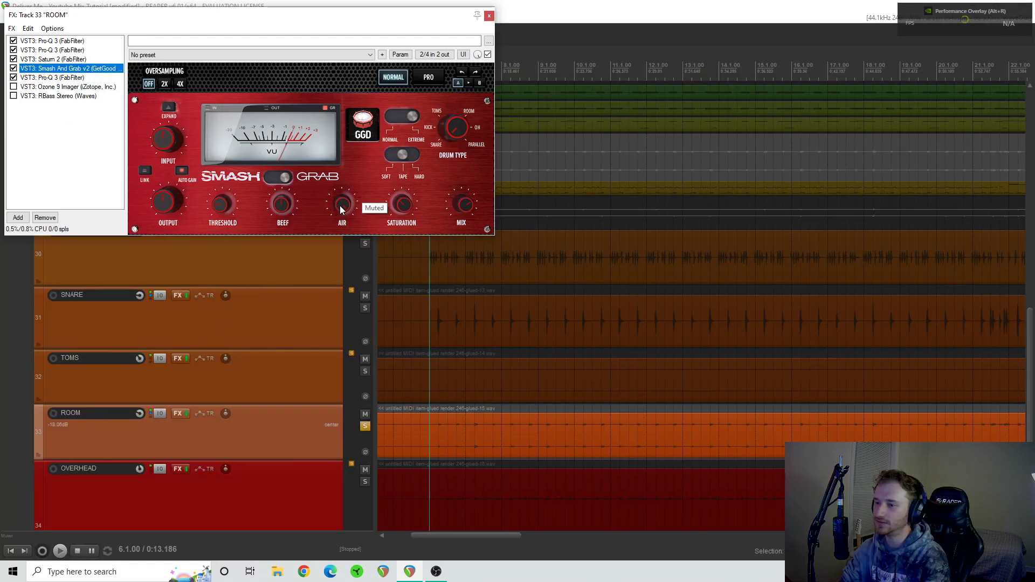
click(64, 78)
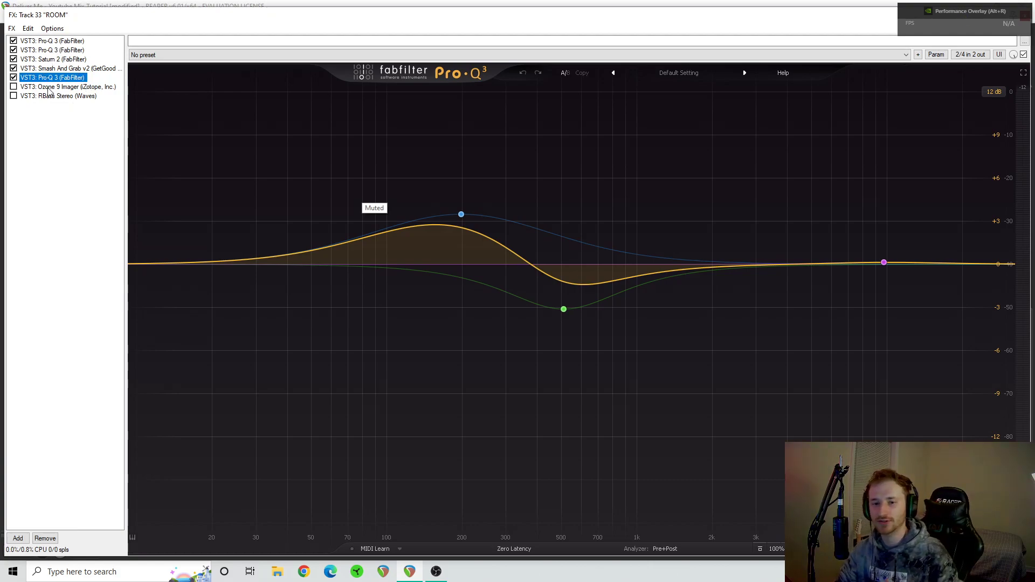
mouse_move(569, 234)
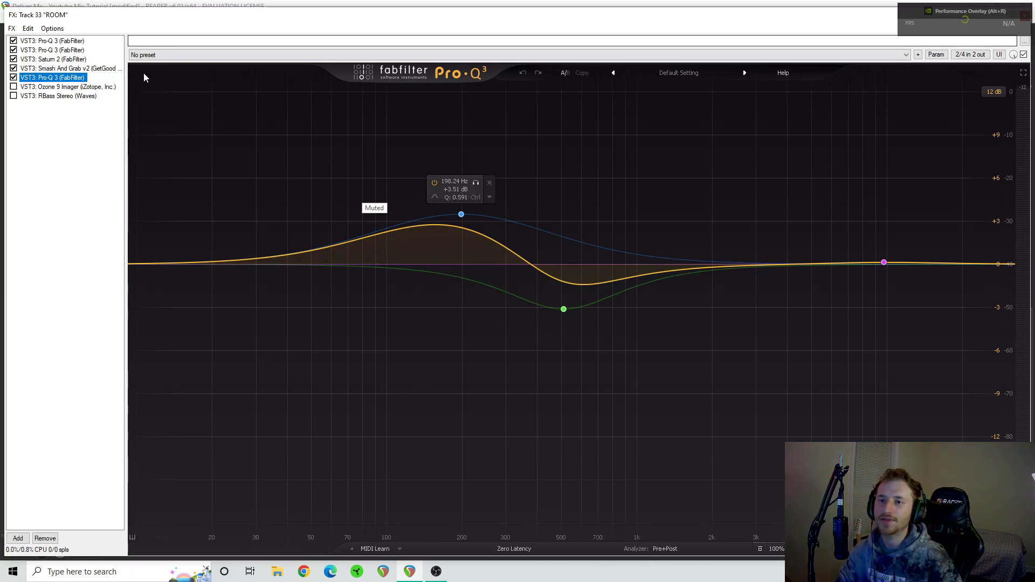
- Display and enable Ozone 9 Imager on the room, compare it bypassed and enabled during playback, and stop with it enabled
click(73, 87)
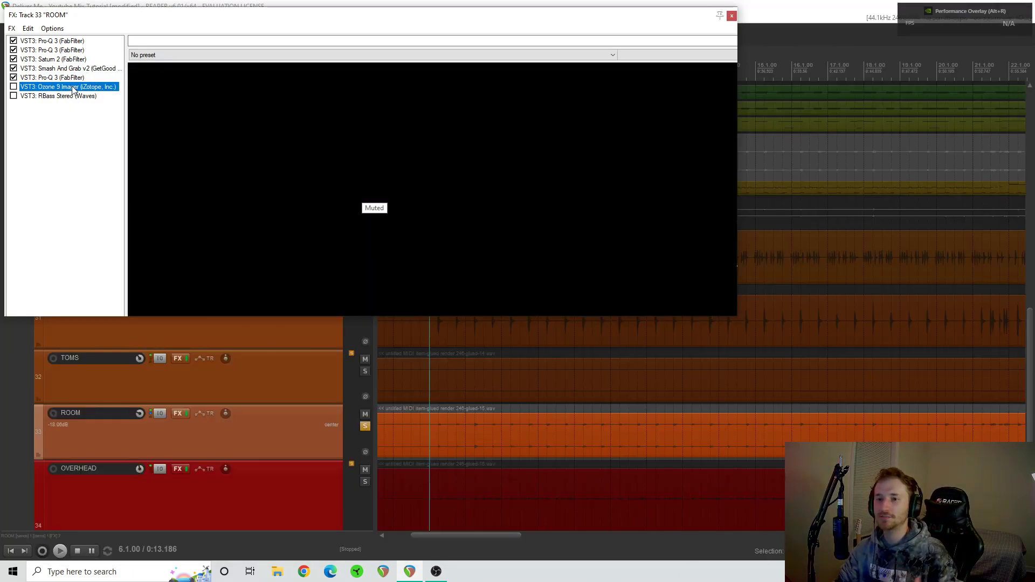
click(13, 87)
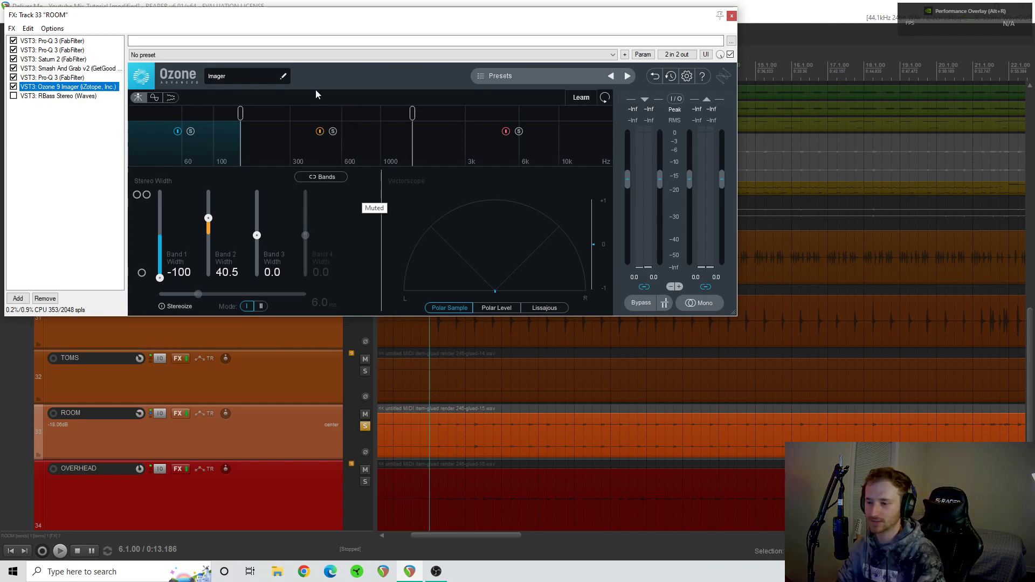
key(space)
click(14, 87)
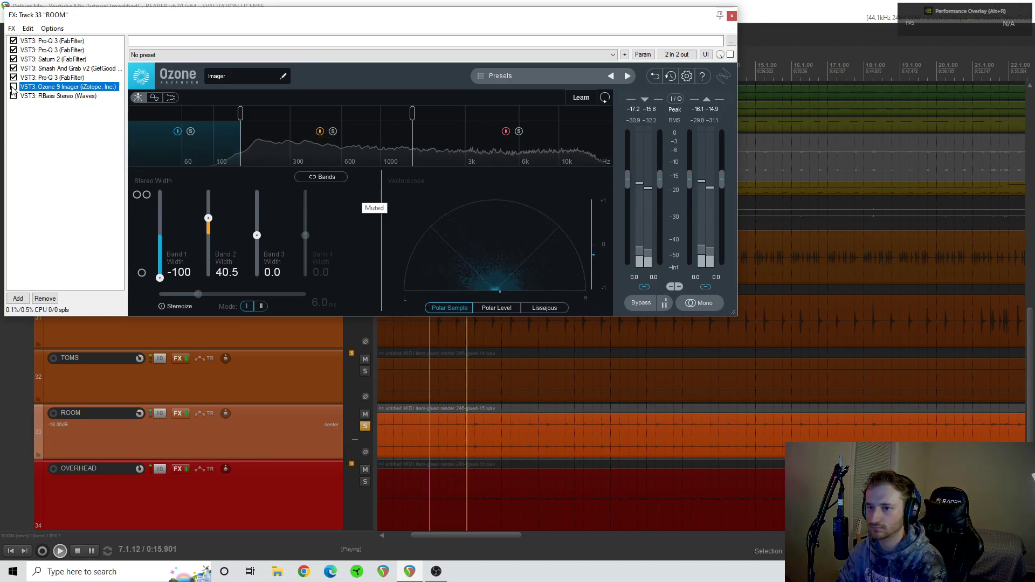
click(13, 87)
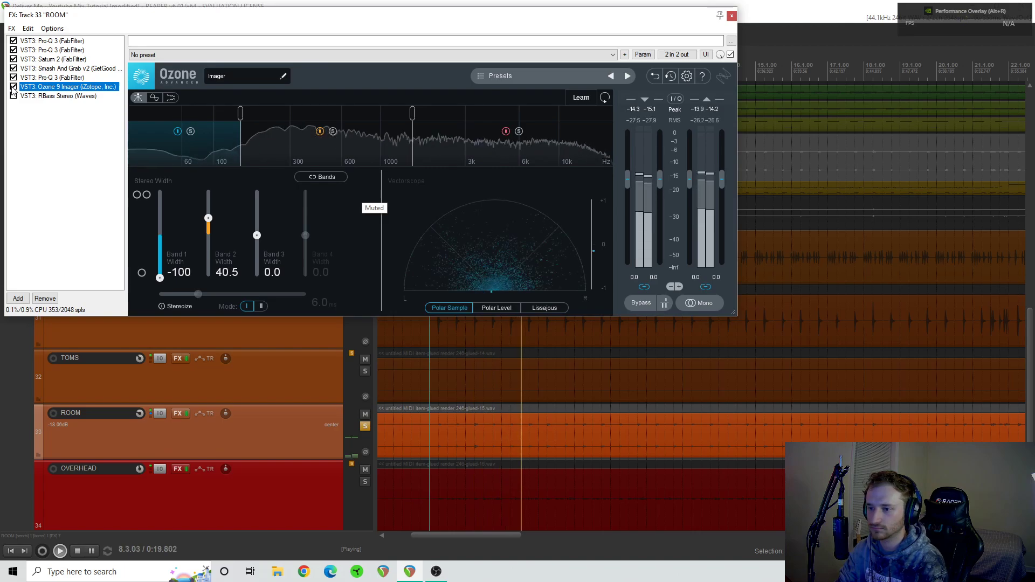
key(space)
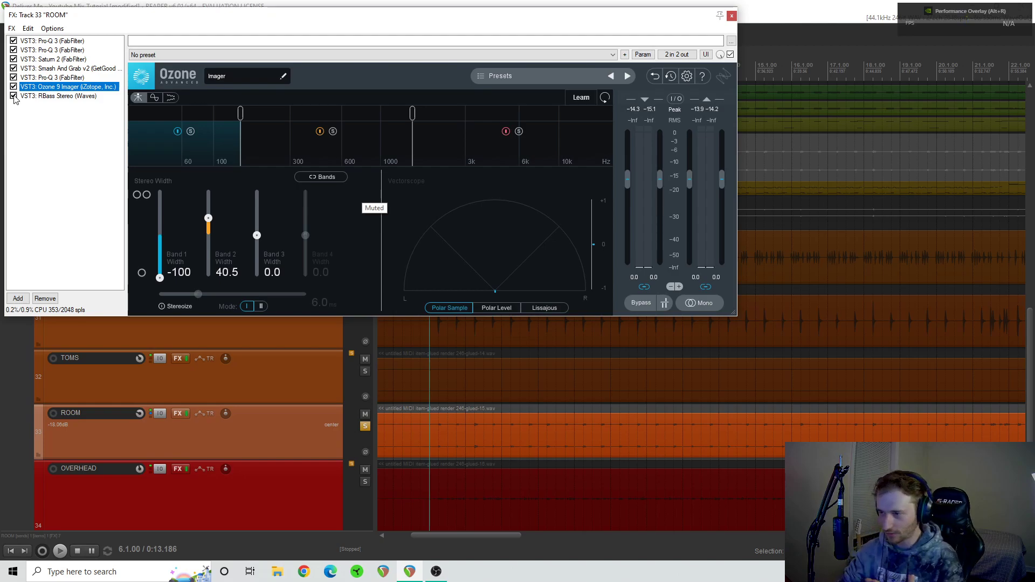
- Enable and display RBass Stereo on the room, compare it bypassed and enabled during playback, stop, and close the FX chain
click(40, 100)
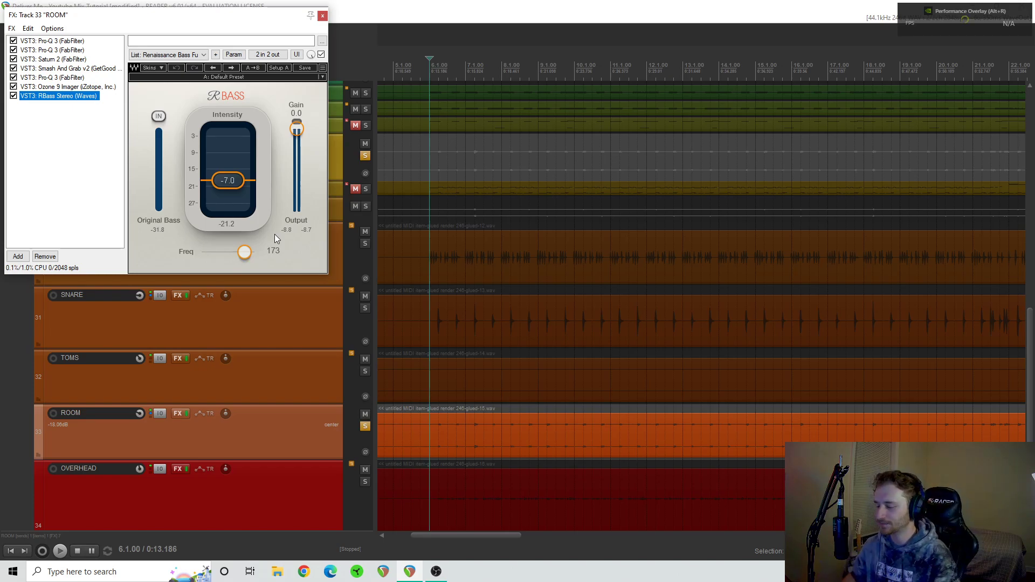
key(space)
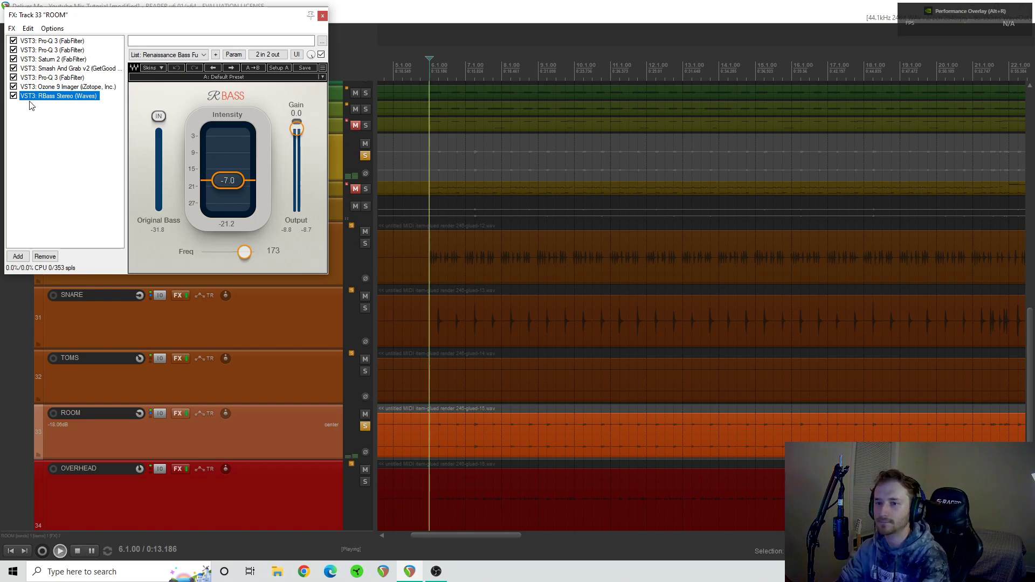
click(13, 96)
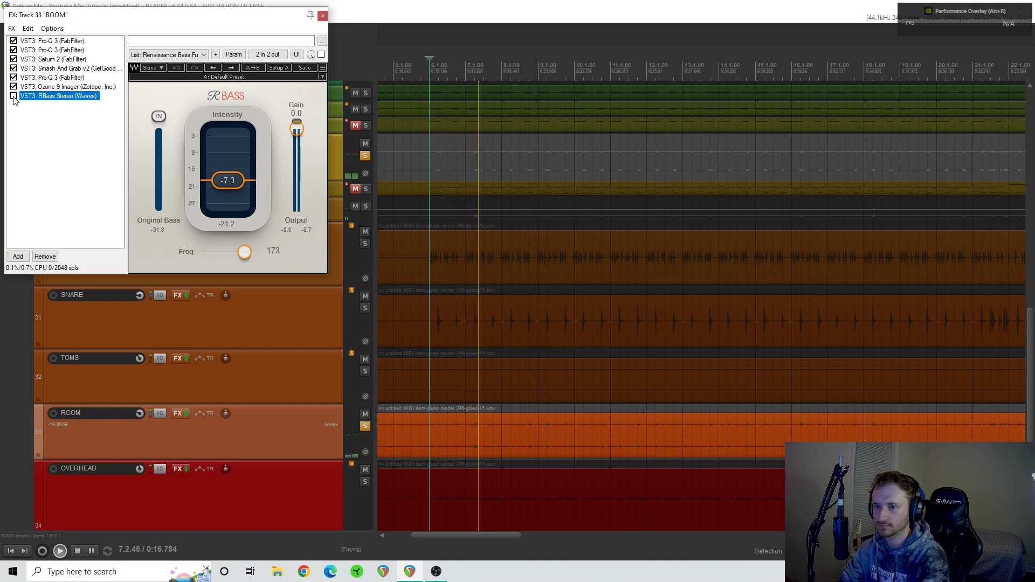
click(13, 96)
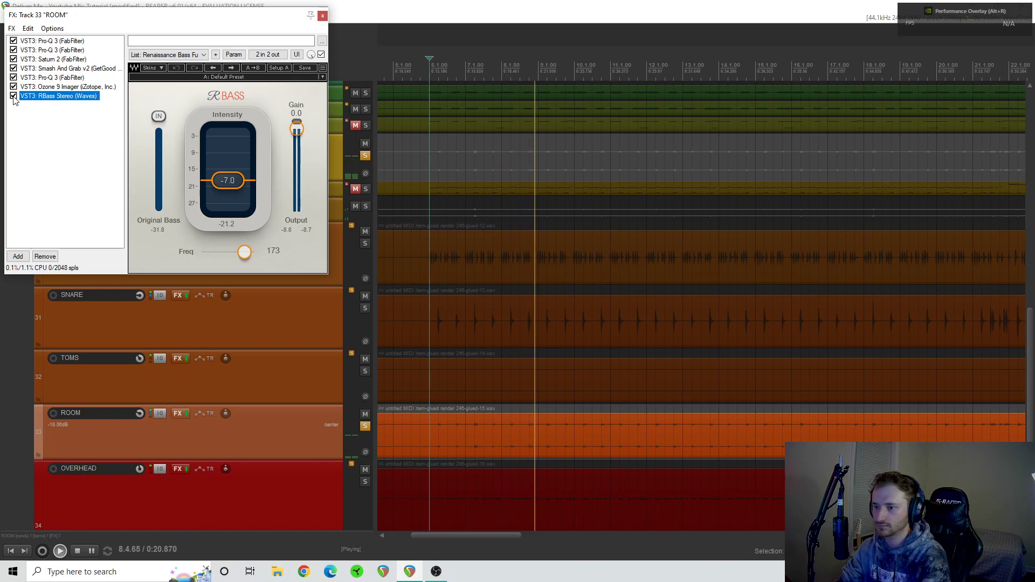
key(space)
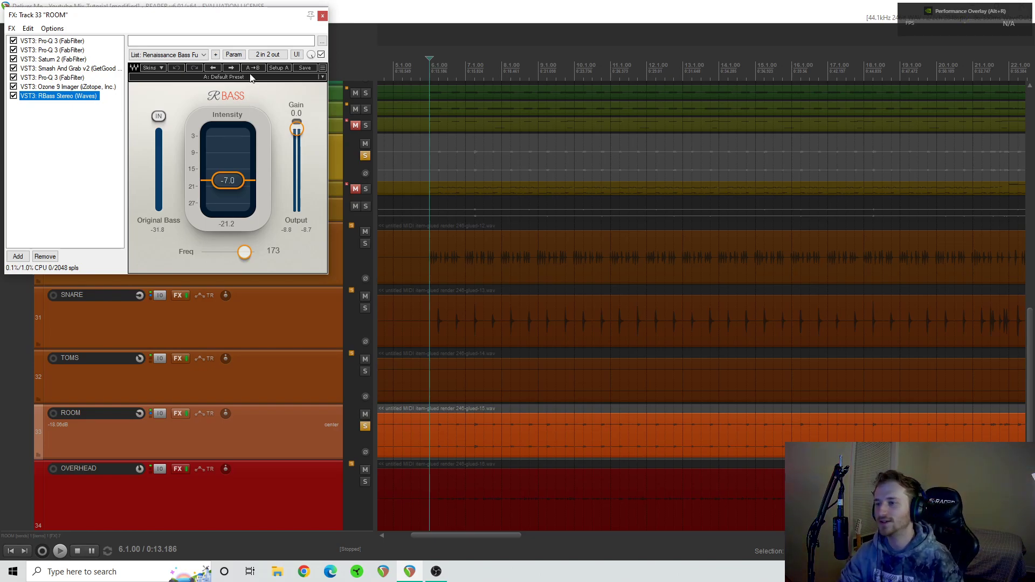
click(323, 15)
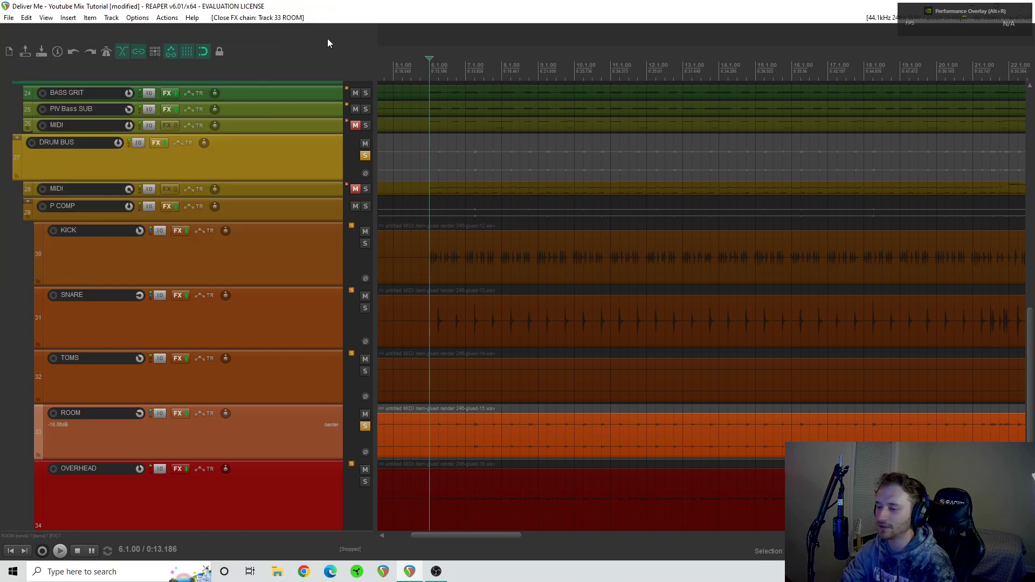
- Solo the snare together with the room, play them briefly, and unsolo both tracks
click(365, 426)
click(365, 426)
click(365, 309)
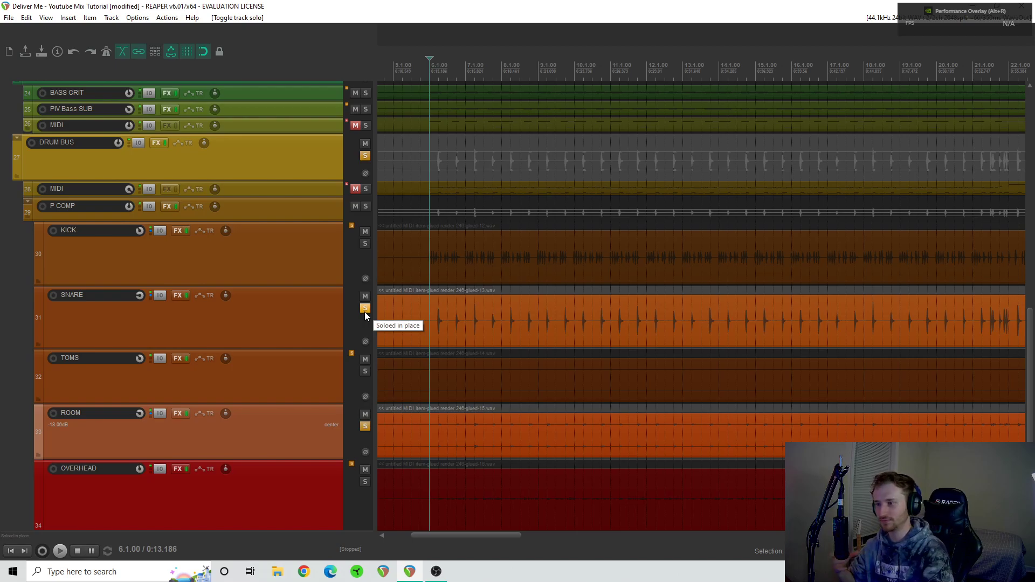
key(space)
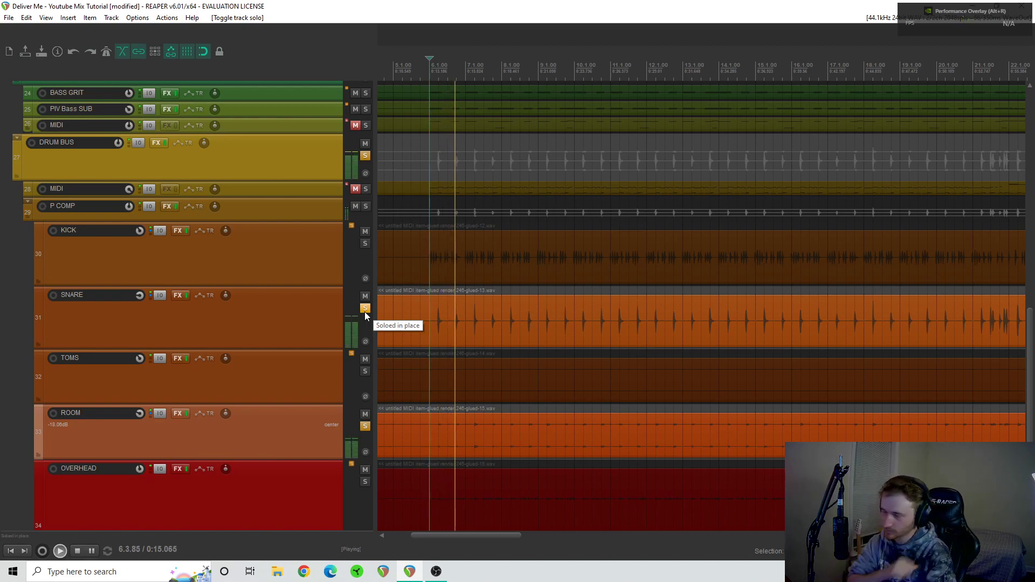
key(space)
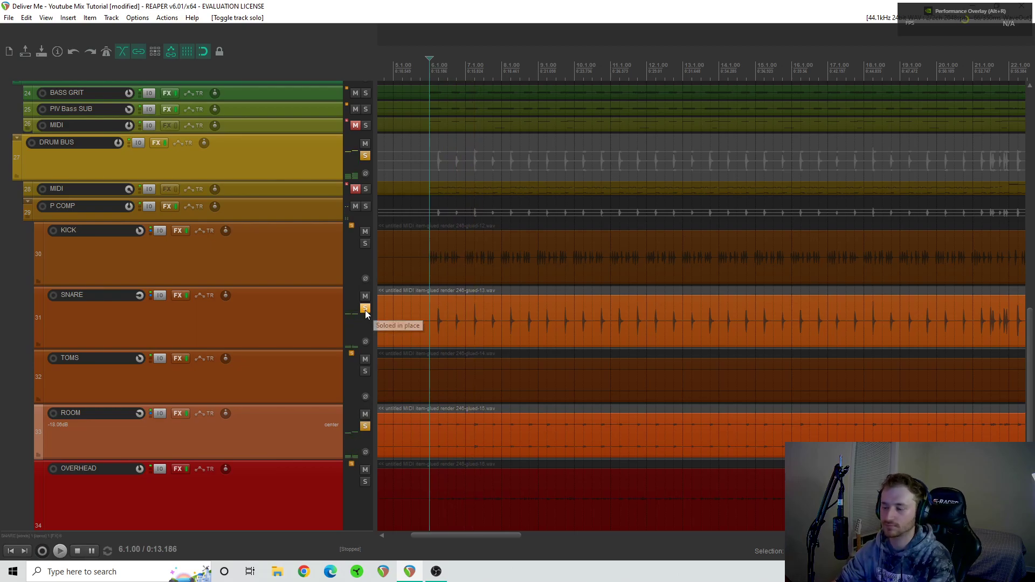
click(366, 308)
click(365, 426)
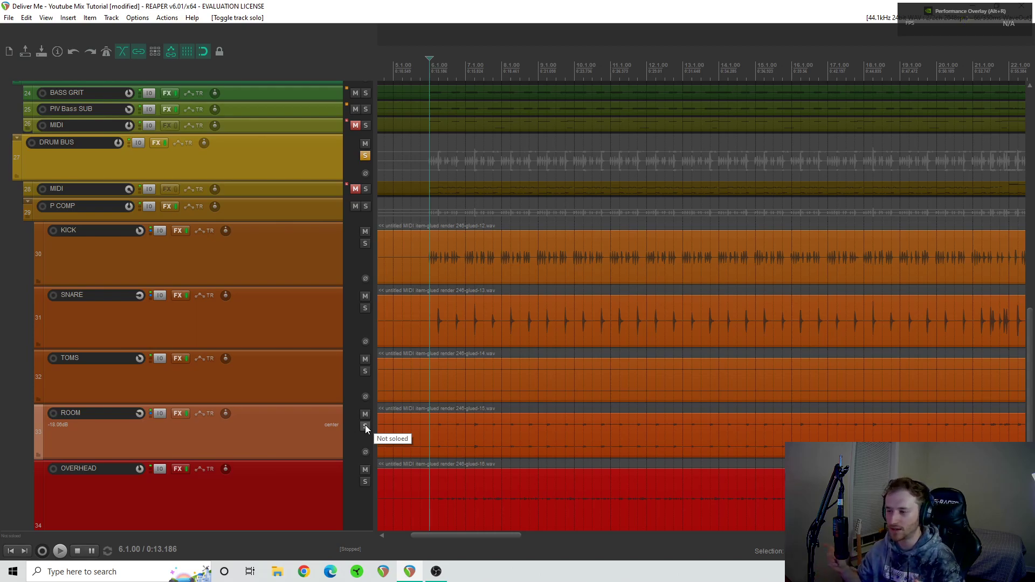
- Solo the overhead track and play it from around bar 32, and again from around bar 22
click(365, 482)
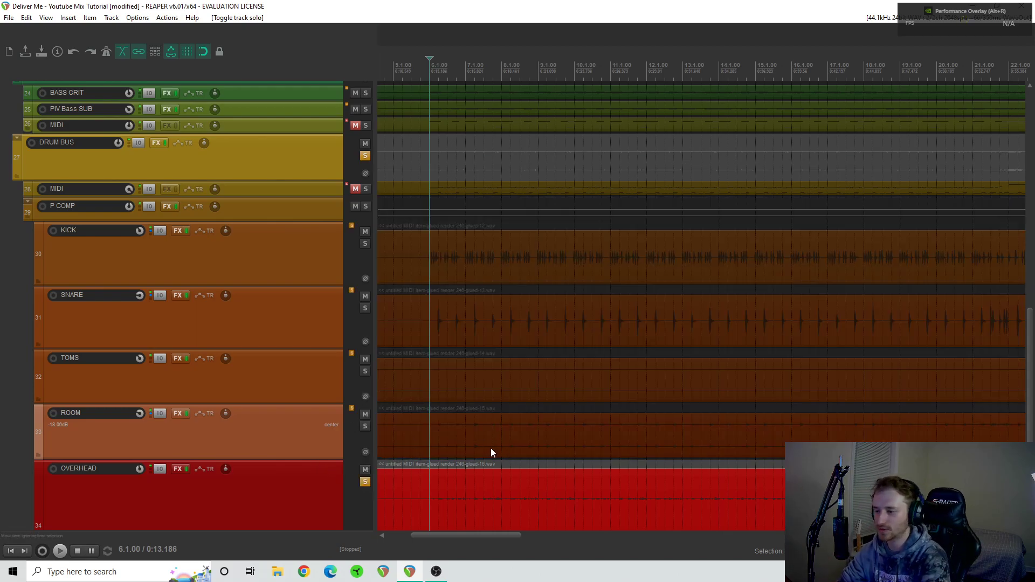
scroll(602, 466, down, 5)
drag(641, 536, 771, 477)
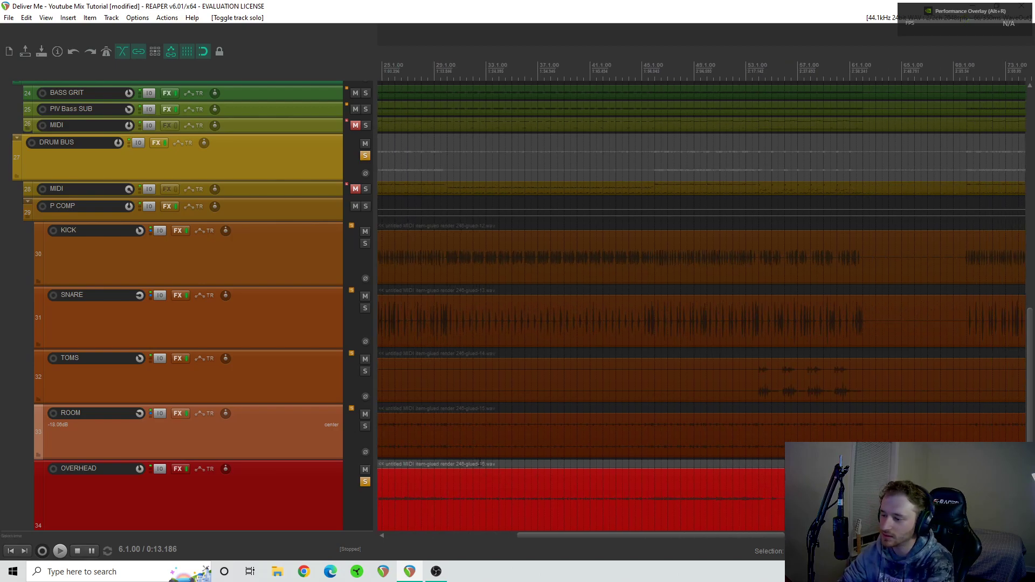
click(480, 496)
key(space)
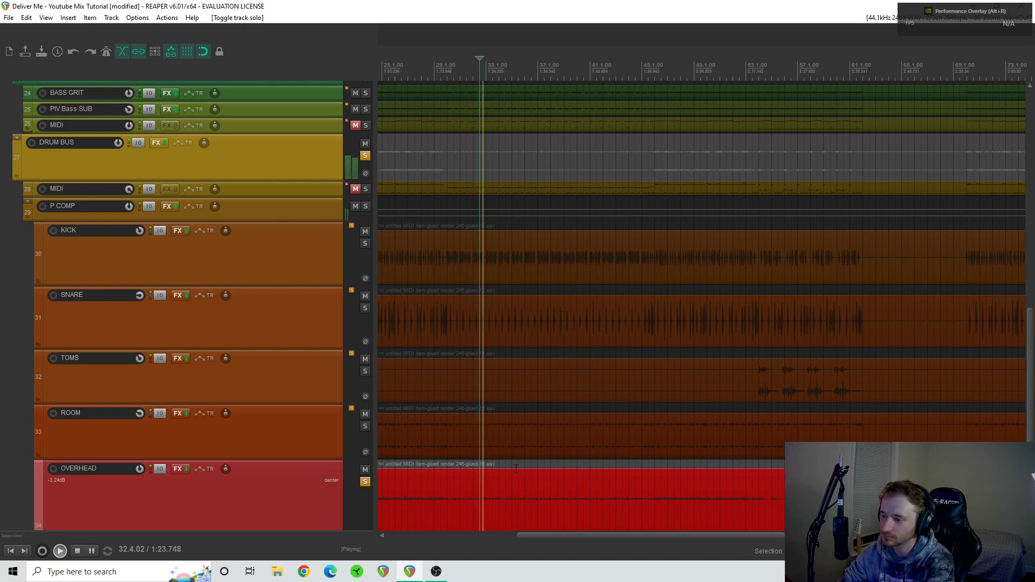
scroll(436, 475, left, 3)
click(474, 465)
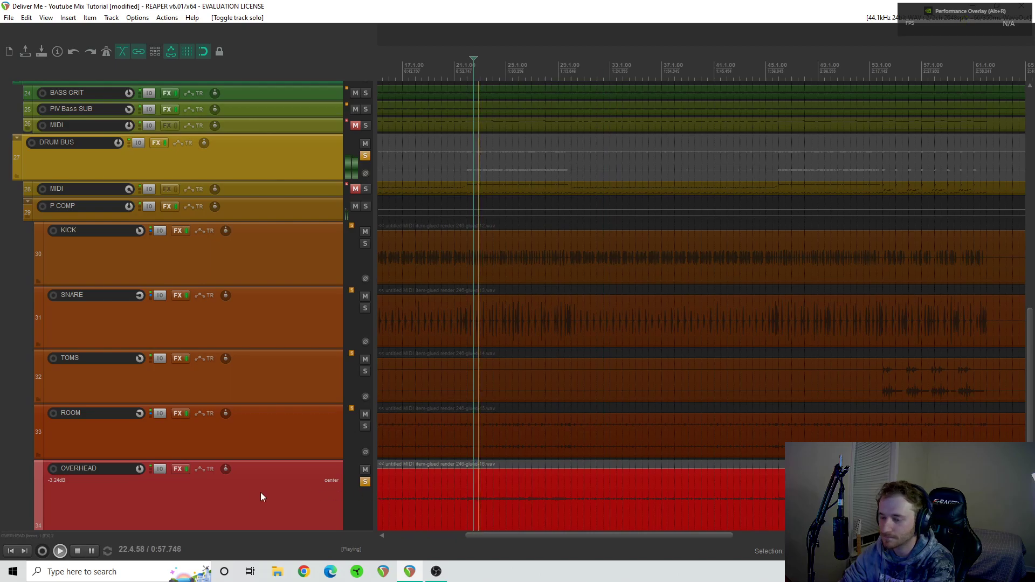
- Open the overhead's FX chain, examine its Pro-Q 3 curve during playback, and stop the transport
click(179, 469)
click(67, 68)
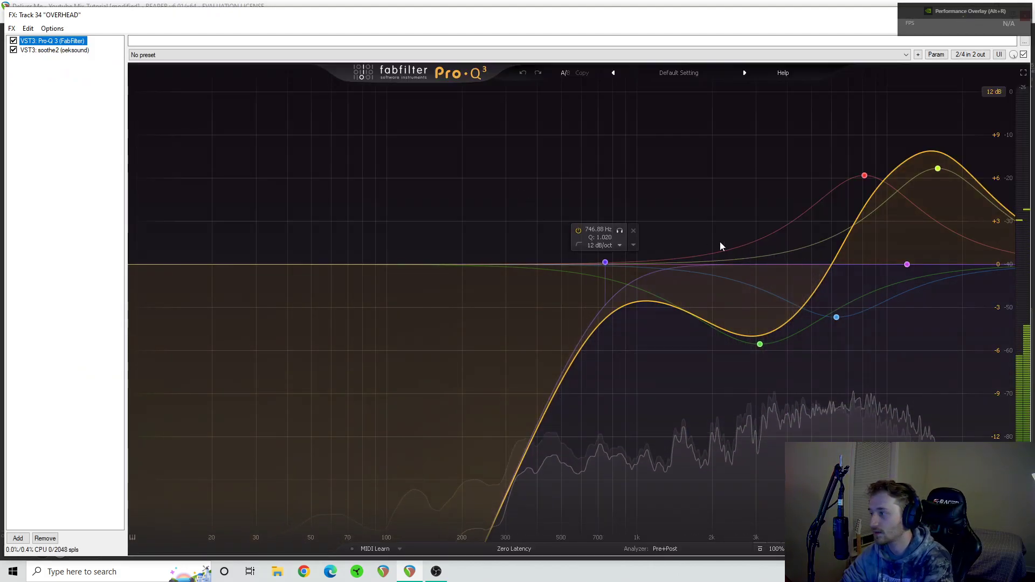
key(space)
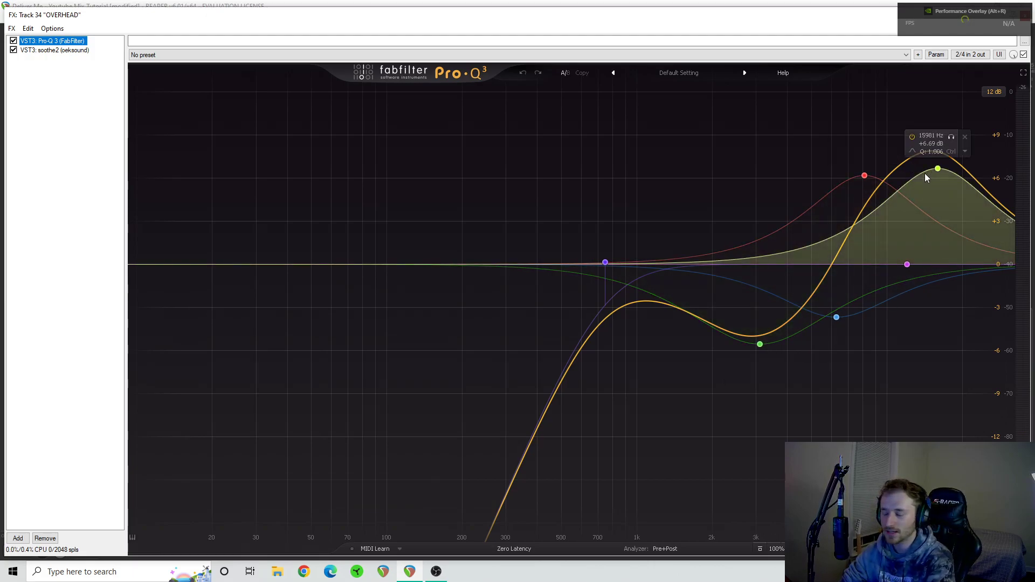
- Display soothe2 on the overhead and compare the whole FX chain bypassed and enabled during playback, leaving it enabled
click(68, 50)
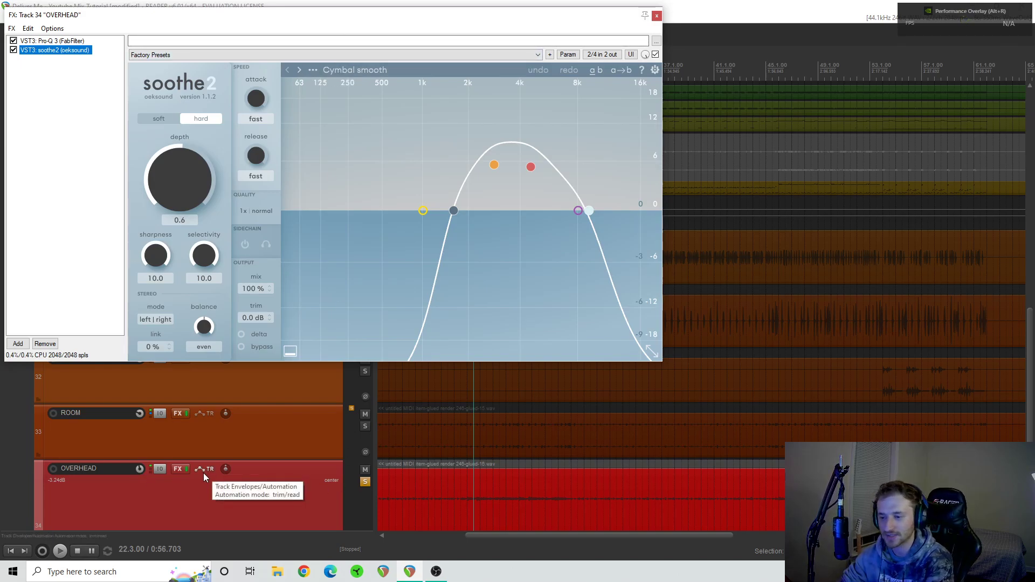
key(space)
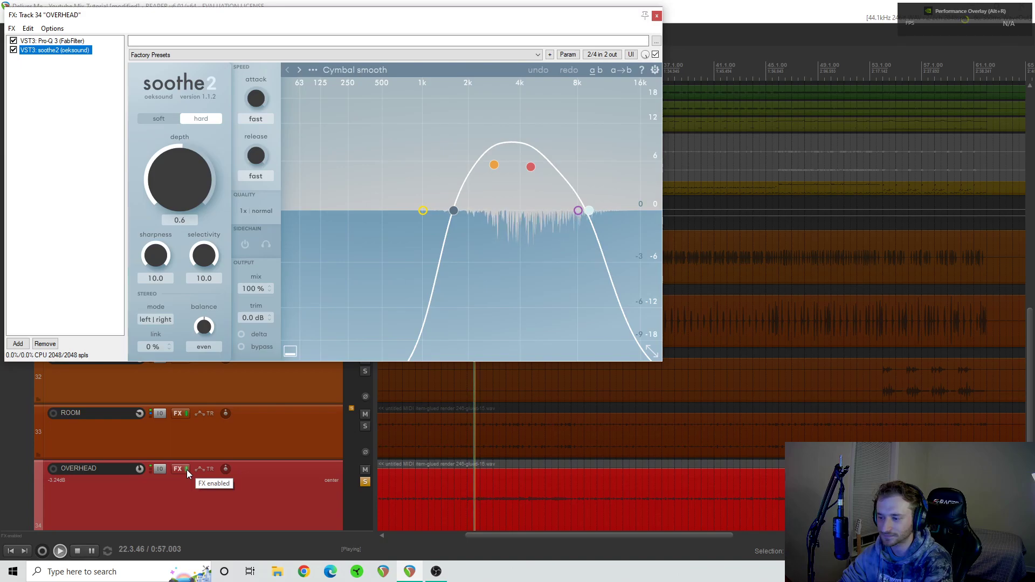
click(186, 470)
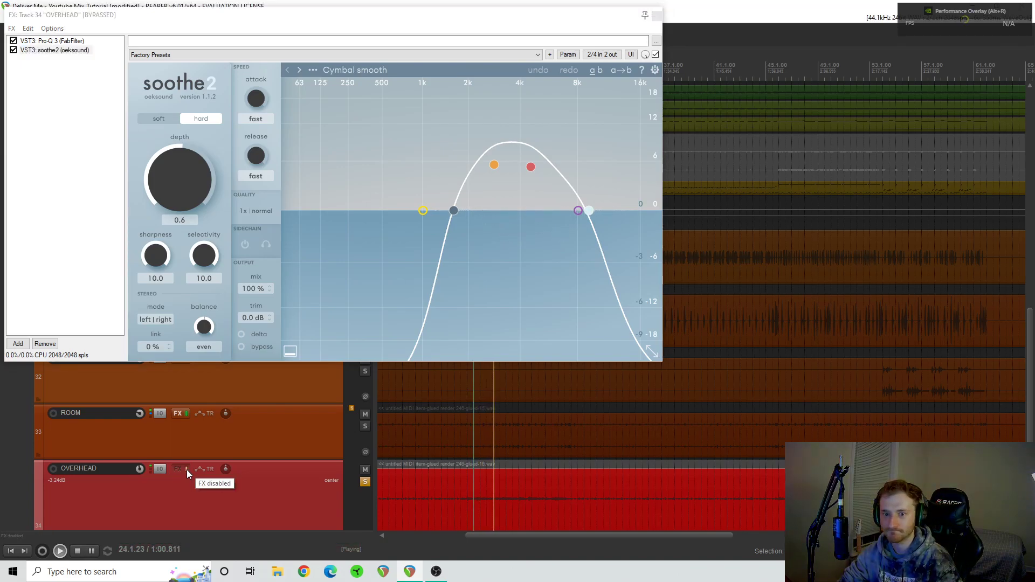
click(186, 470)
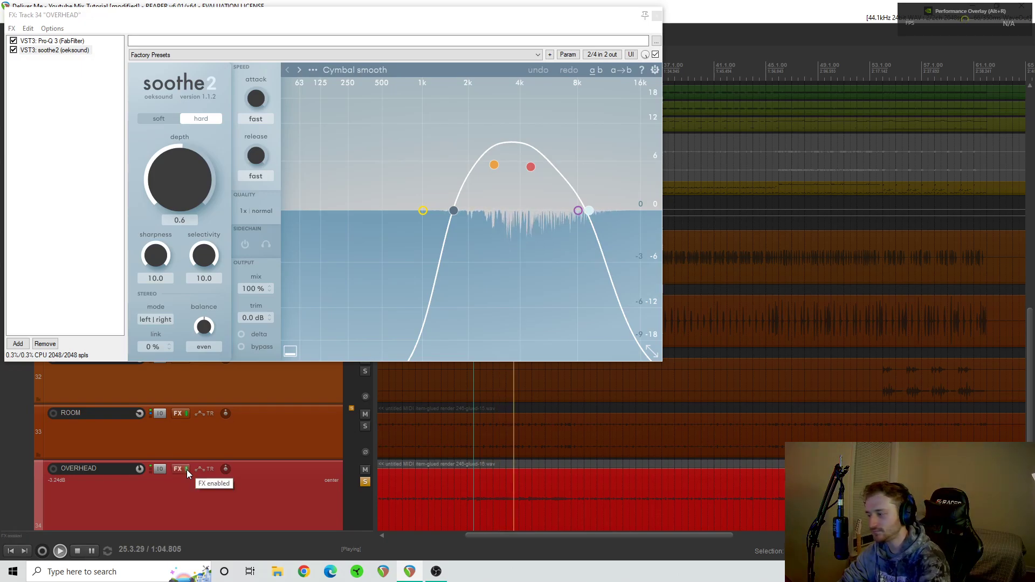
- Stop playback, close the overhead's FX chain, and unsolo the overhead track
key(space)
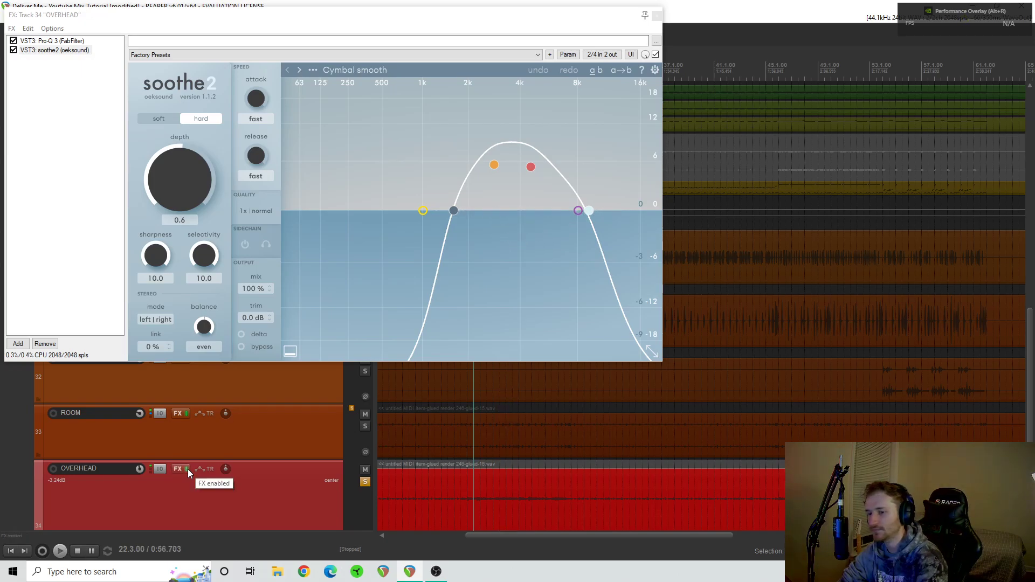
click(658, 16)
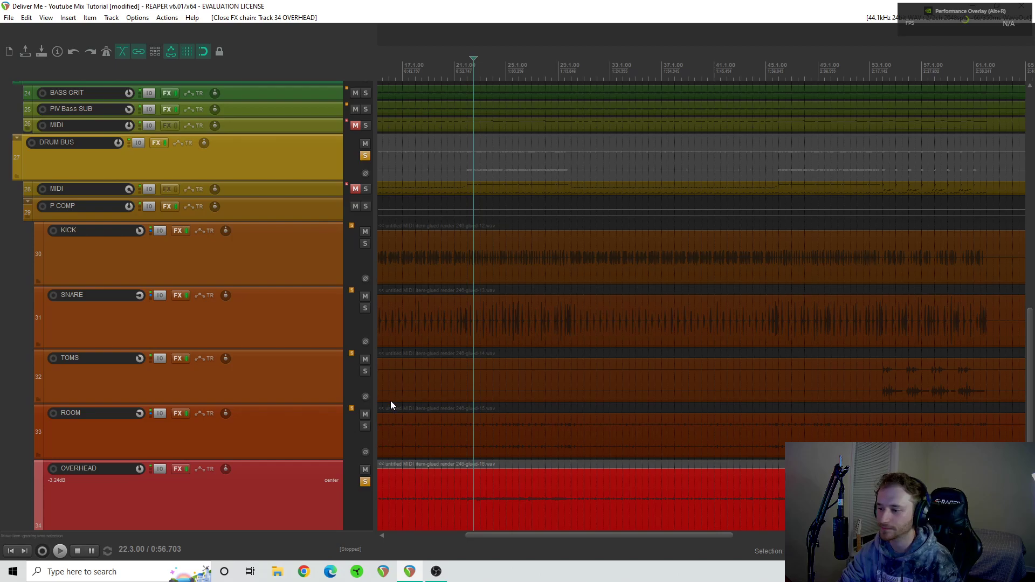
click(365, 482)
- Solo the toms track, play it from bar 54 and again from around bar 56, and stop the transport
scroll(574, 378, right, 8)
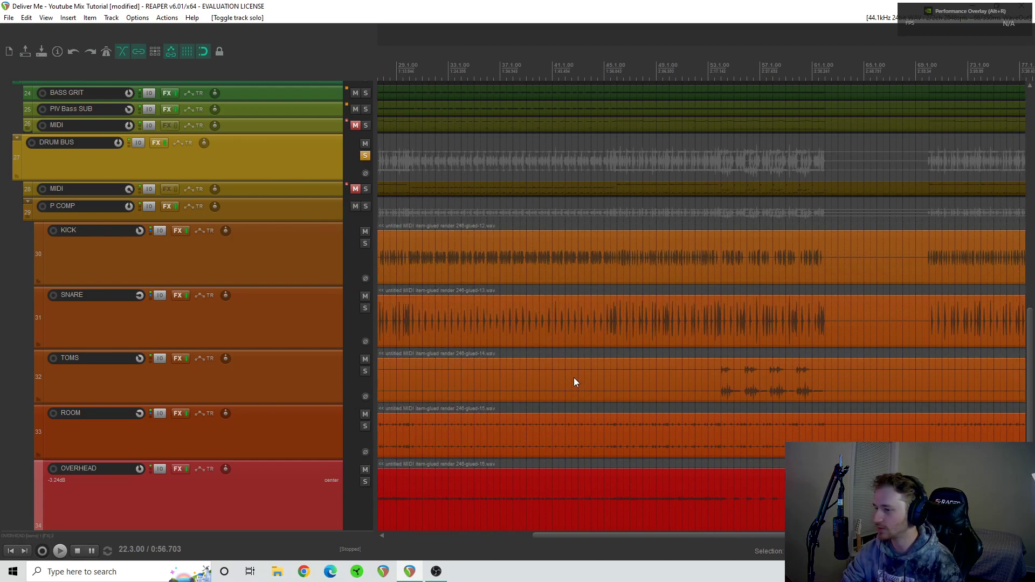
click(370, 371)
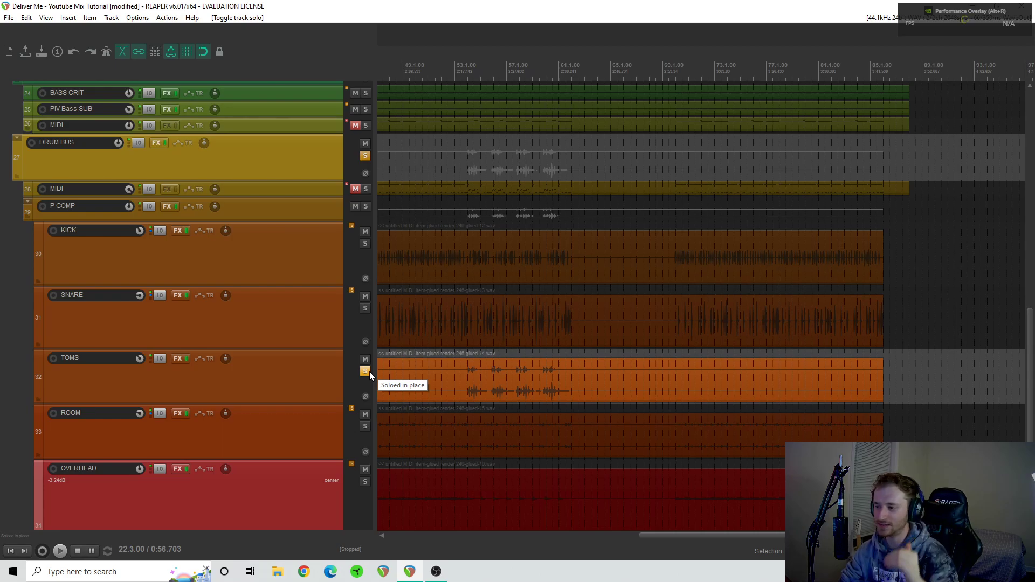
click(469, 355)
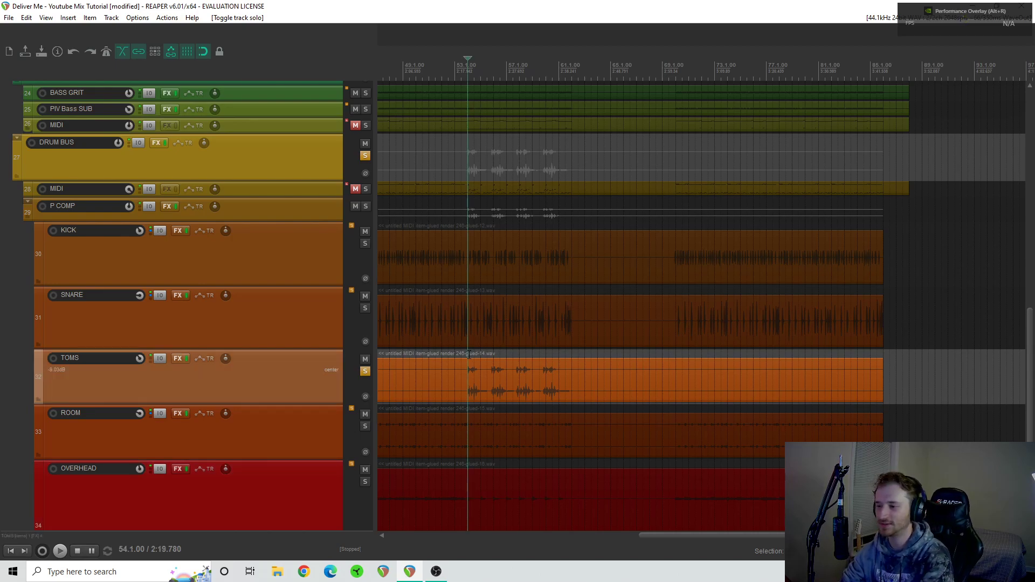
scroll(507, 360, up, 3)
key(space)
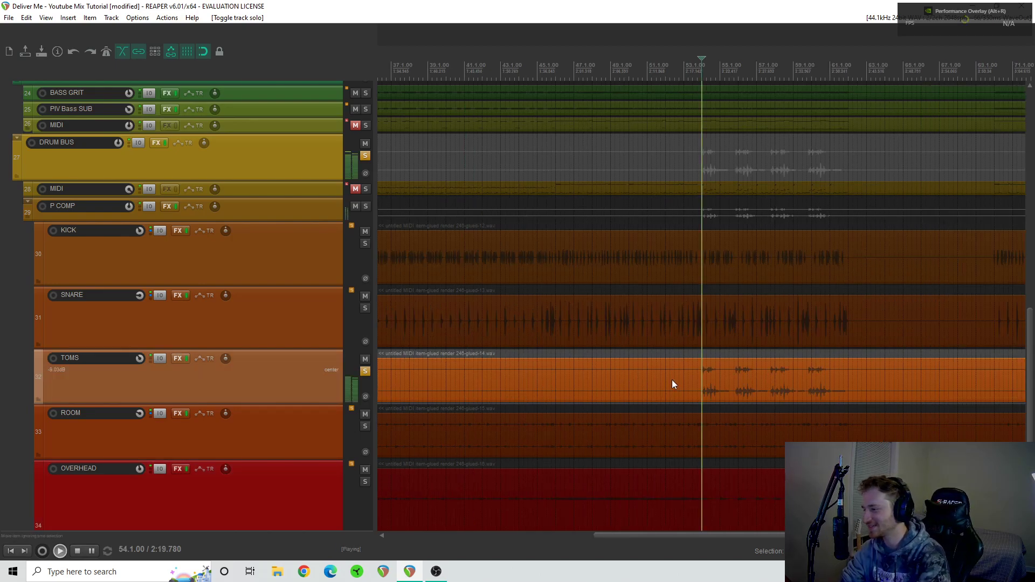
scroll(684, 388, right, 5)
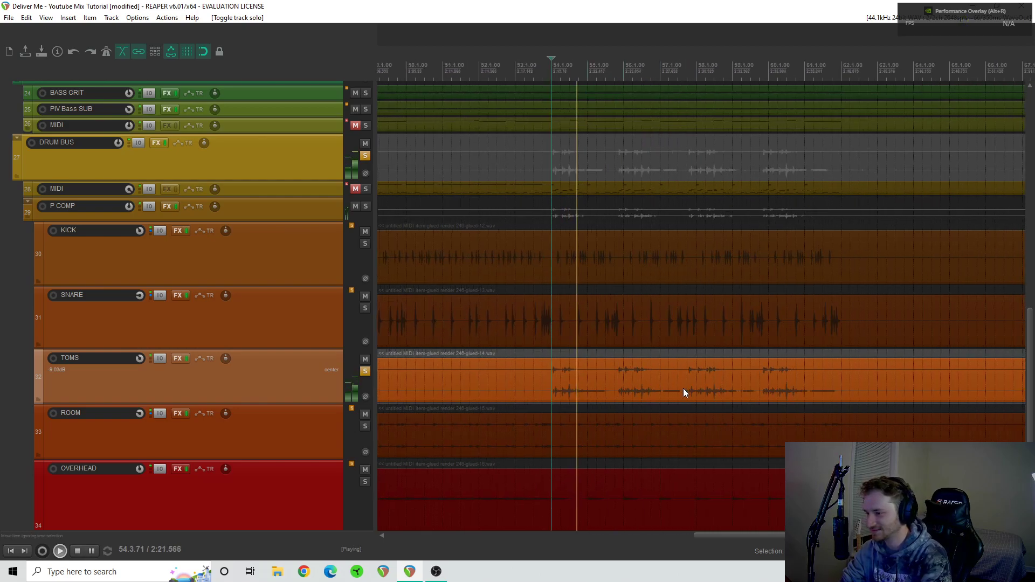
click(587, 357)
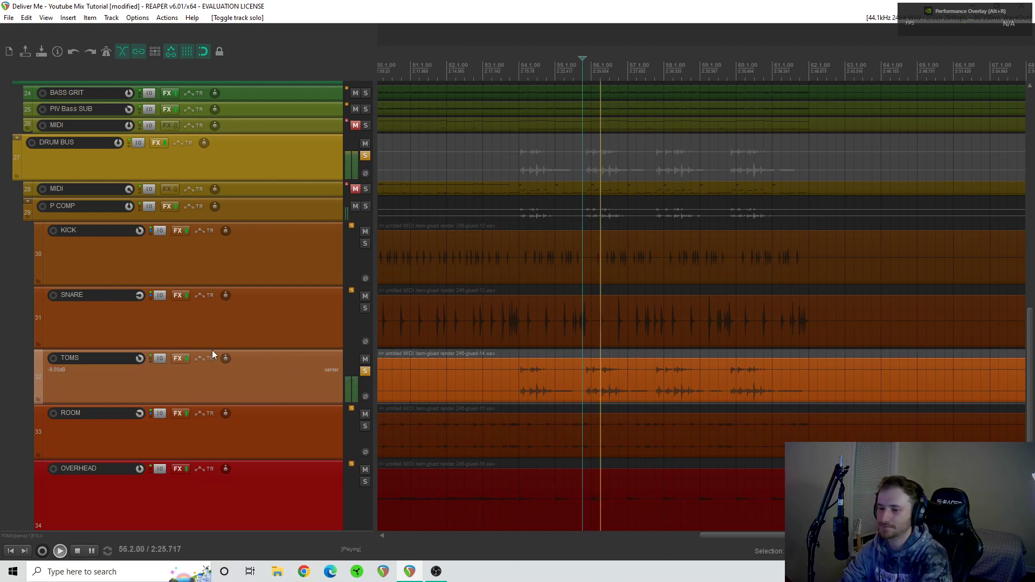
key(space)
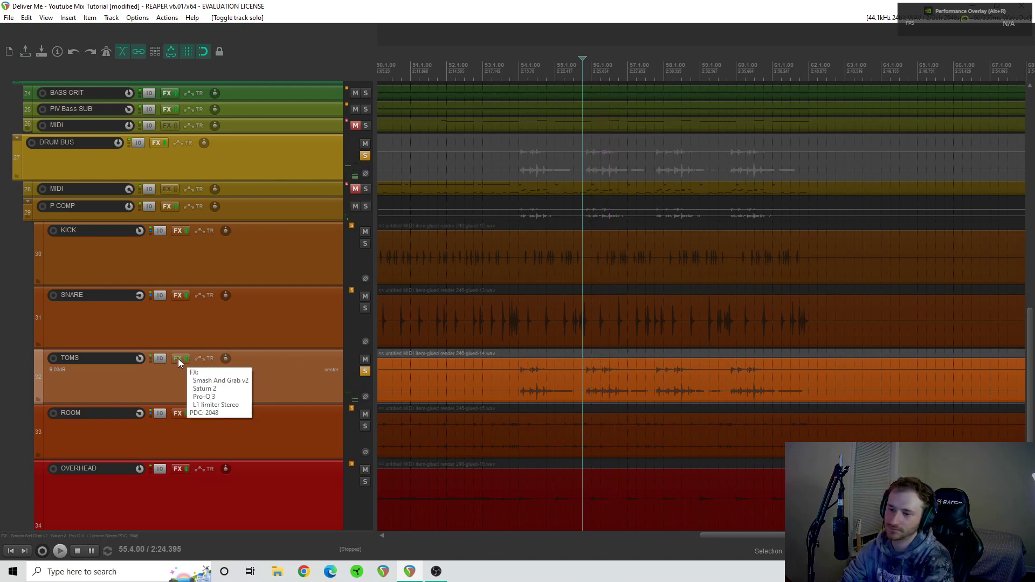
- Open the toms' FX chain, examine the Saturn 2 bands, and move the FX window clear of the tracks
click(180, 359)
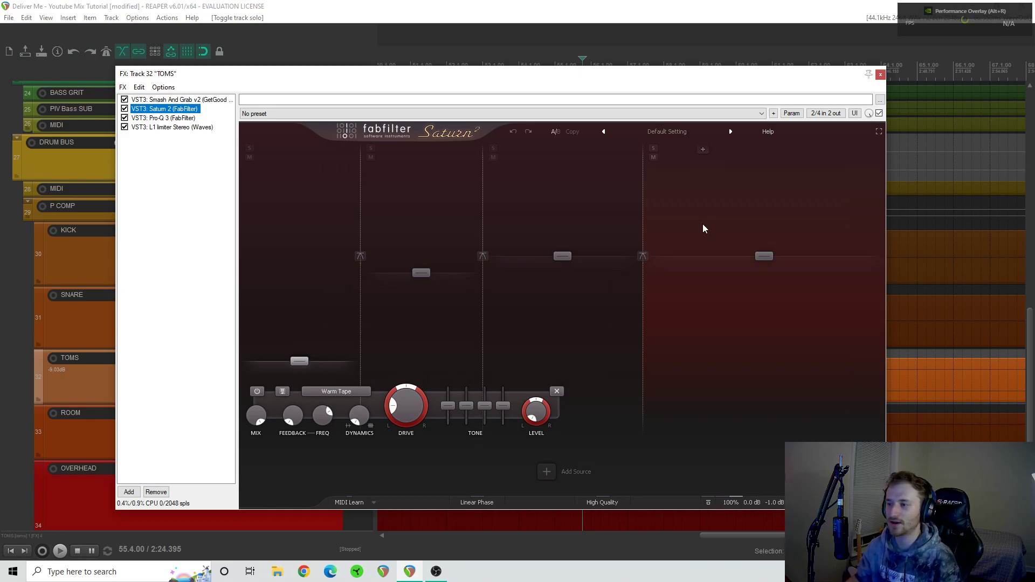
click(294, 254)
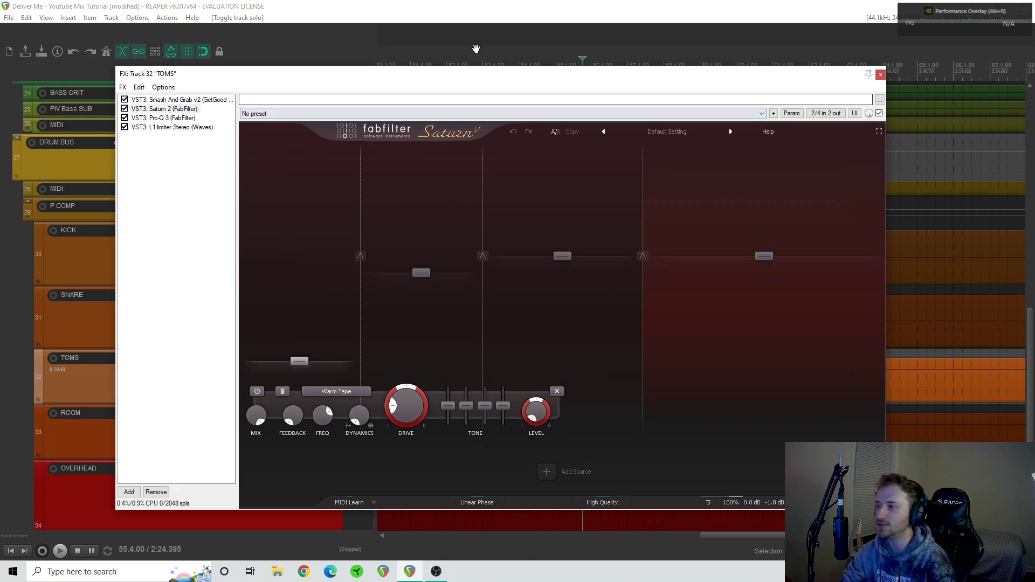
drag(476, 80, 1034, 33)
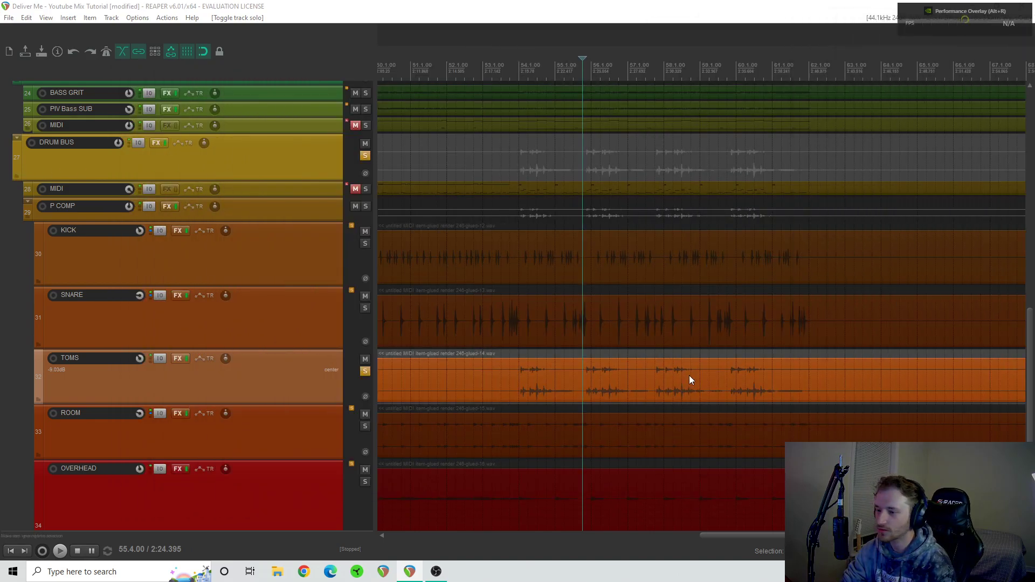
- Compare the toms with the whole FX chain bypassed and enabled during playback, leaving it enabled
click(186, 358)
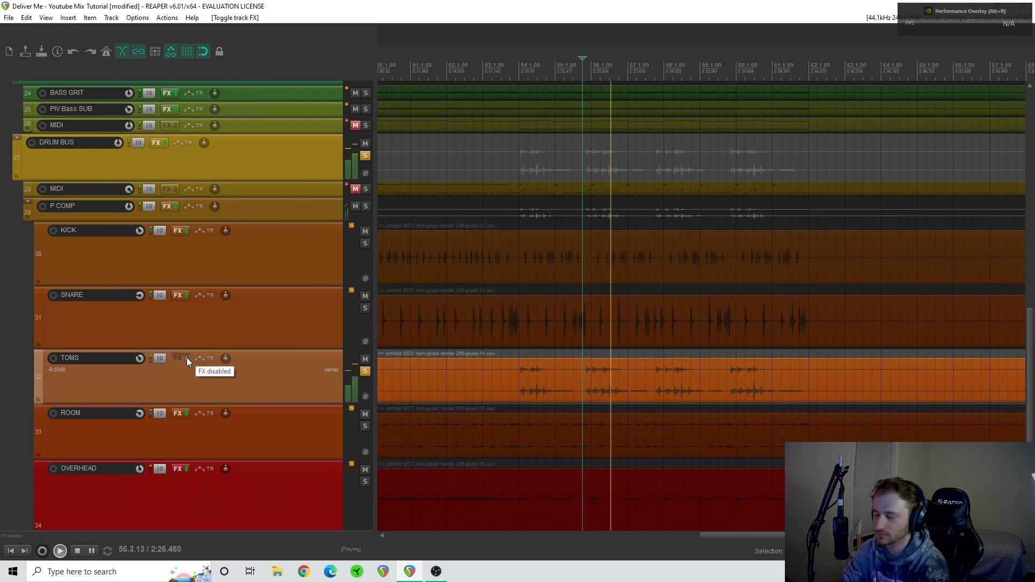
key(space)
click(187, 358)
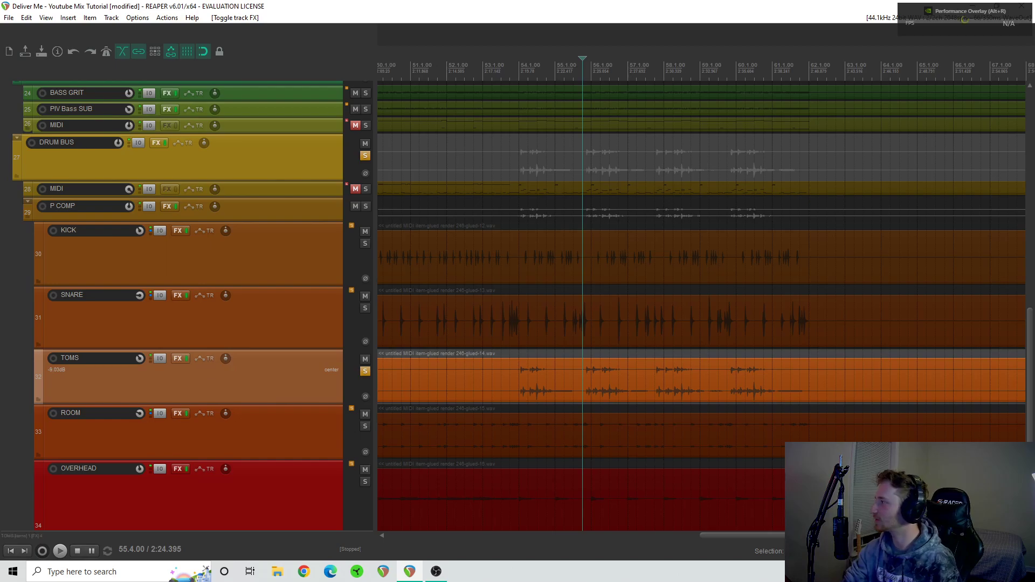
- Bring the toms' FX window back, display Smash And Grab v2, and examine it while playing the toms from bar 54
drag(1034, 123, 462, 61)
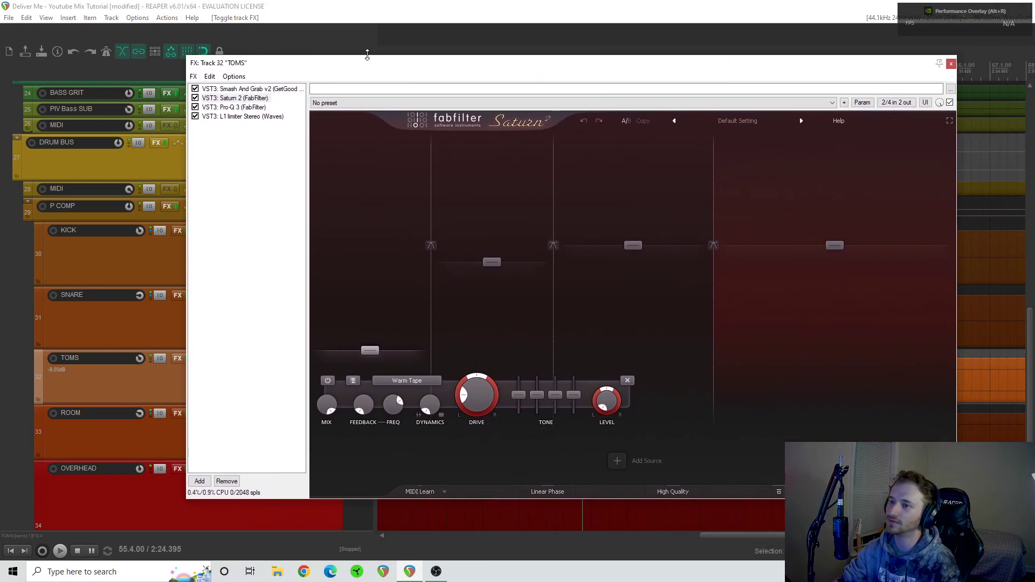
click(283, 90)
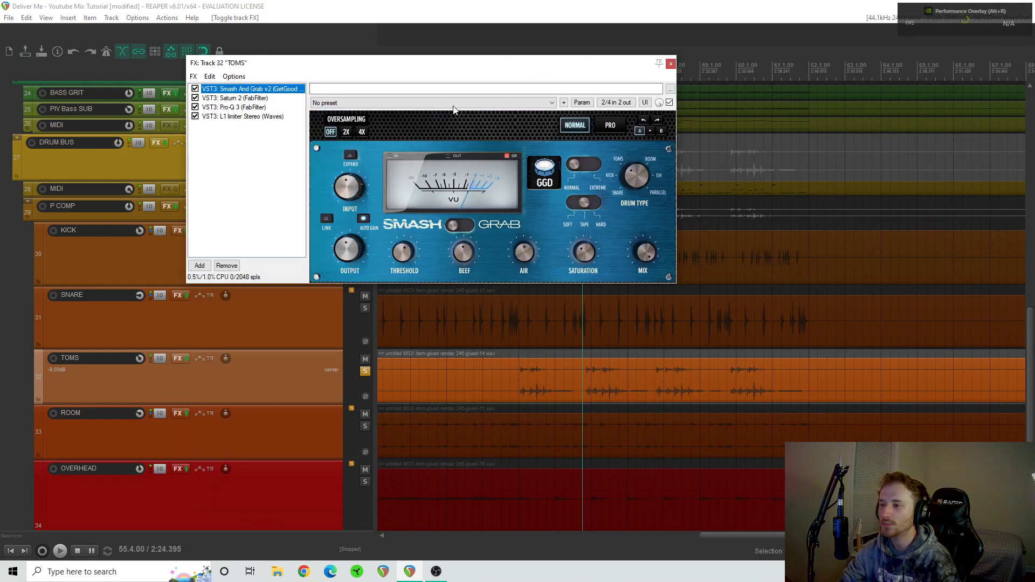
click(520, 353)
key(space)
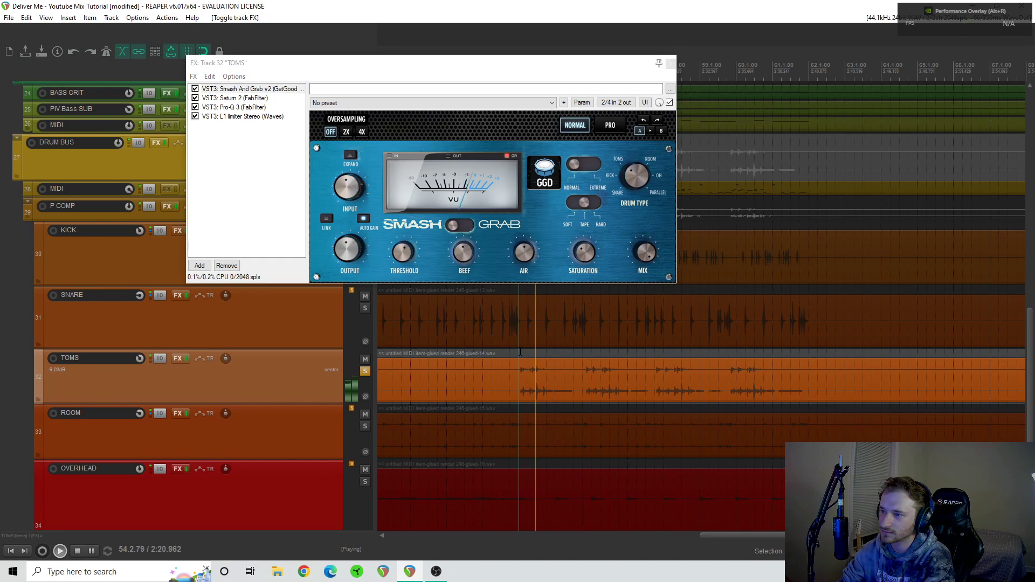
key(space)
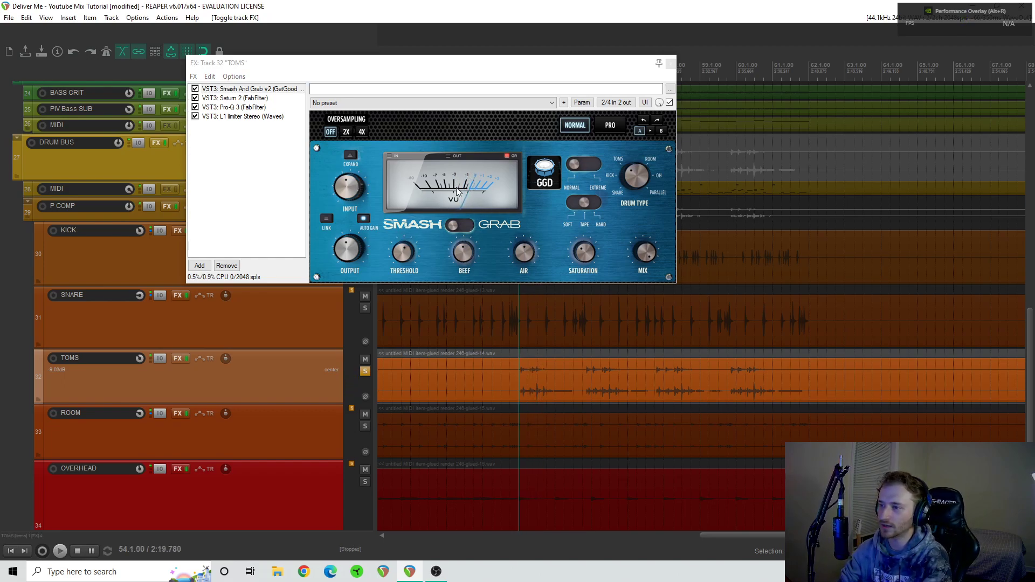
click(584, 252)
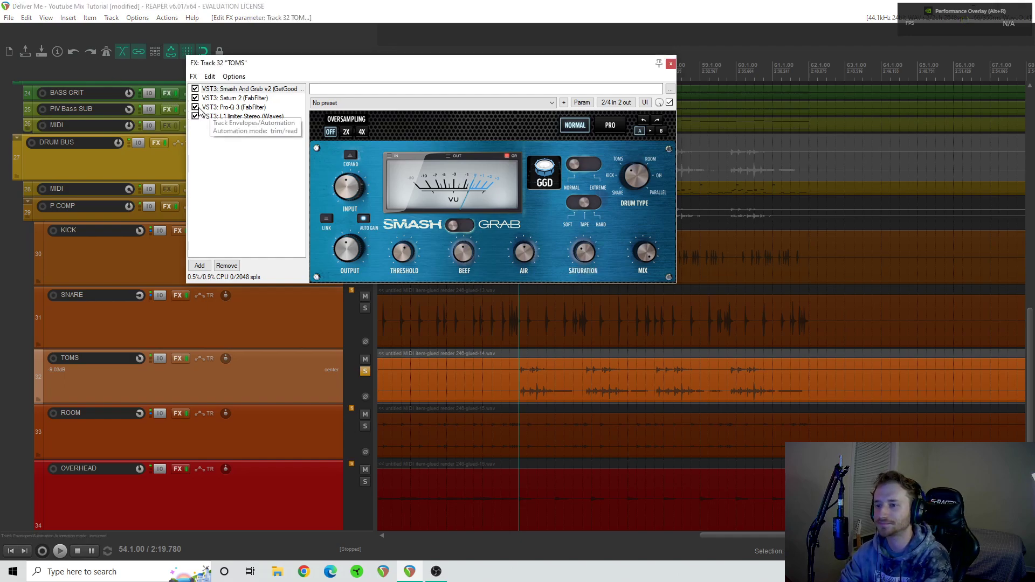
- Display Pro-Q 3 on the toms in a smaller window and bypass the L1 limiter
click(231, 108)
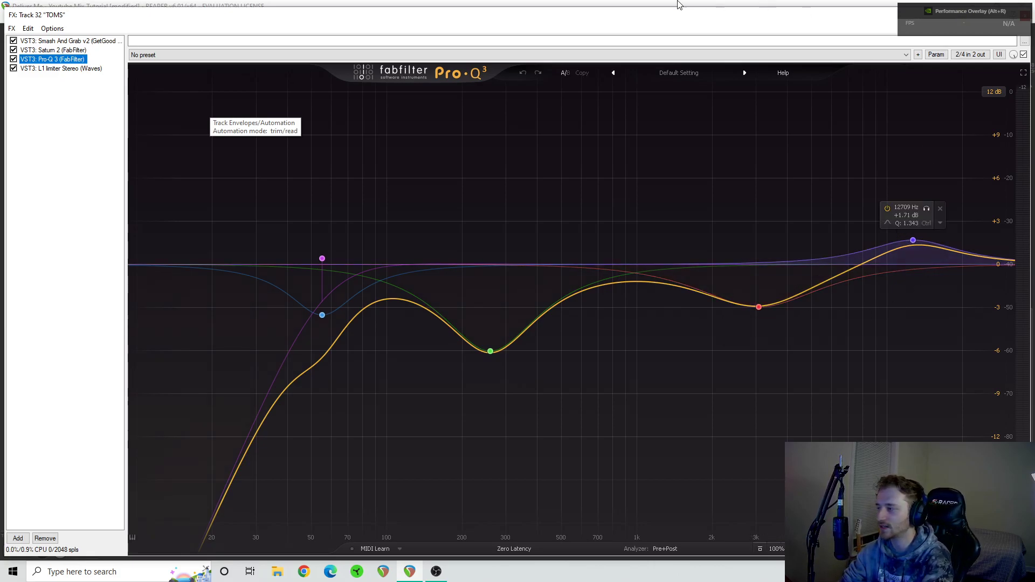
click(1026, 16)
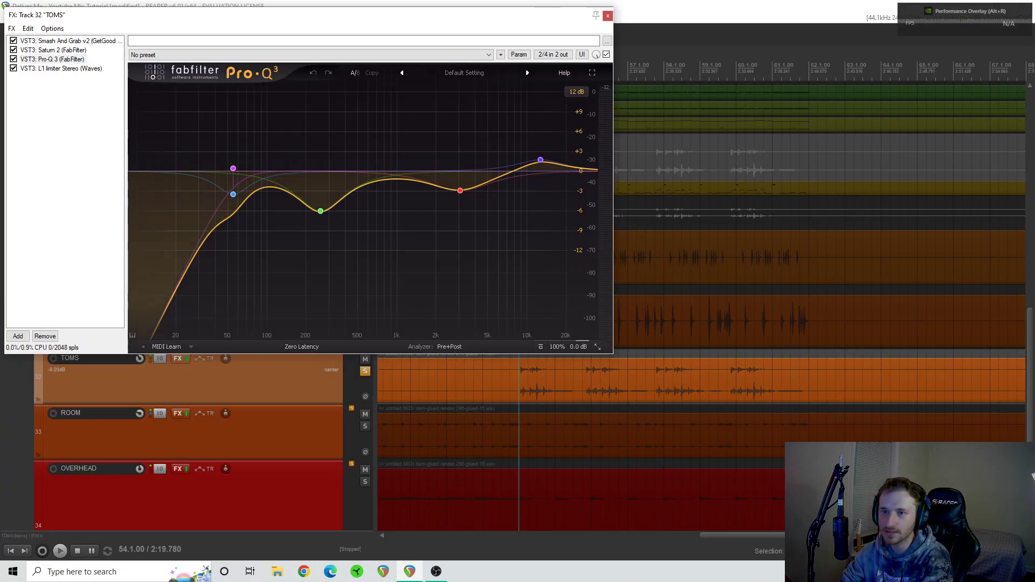
click(14, 68)
- Compare the toms with Pro-Q 3 bypassed and enabled during playback from bar 54, leaving it enabled
key(space)
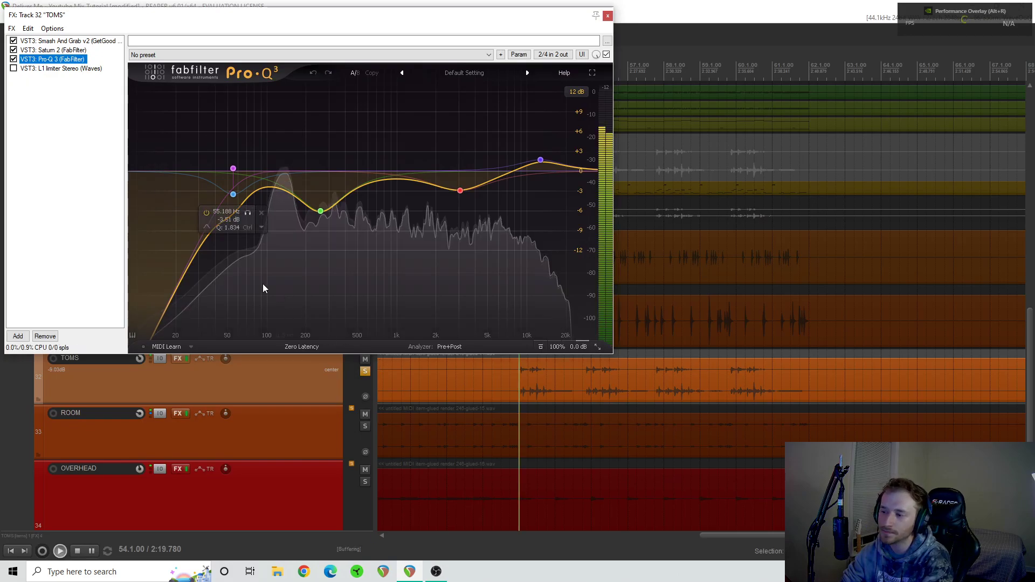
click(13, 59)
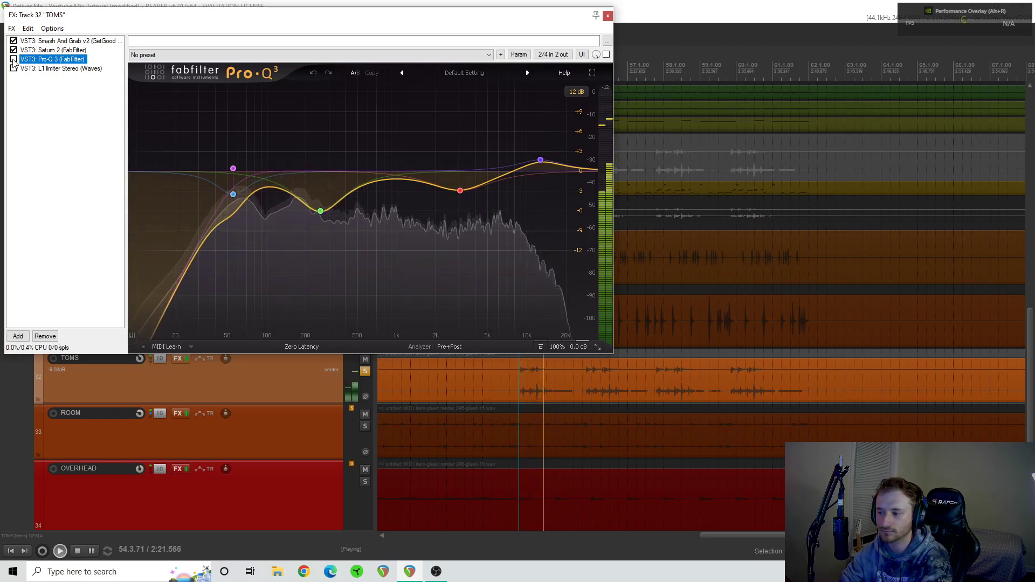
click(521, 408)
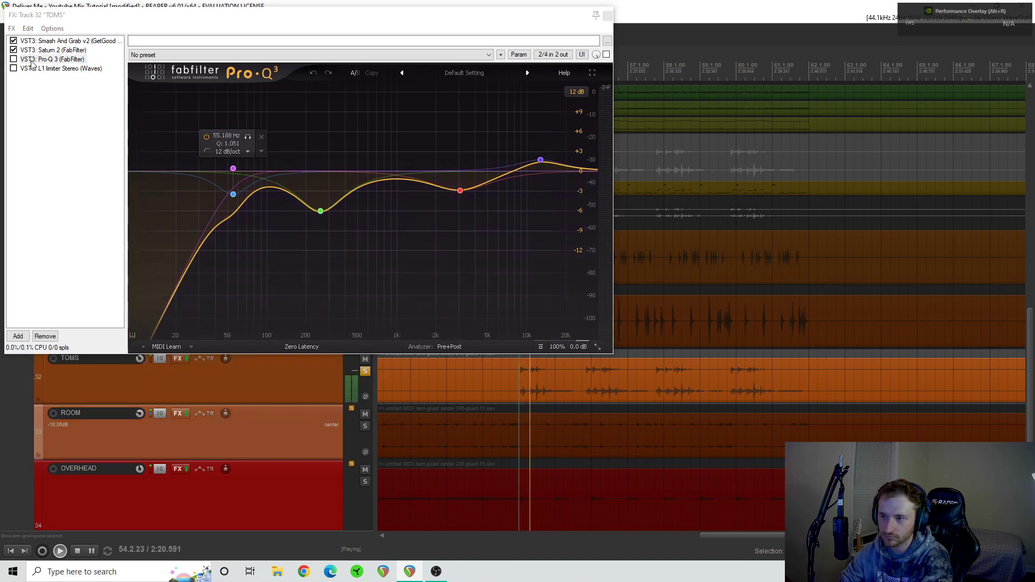
key(space)
click(14, 60)
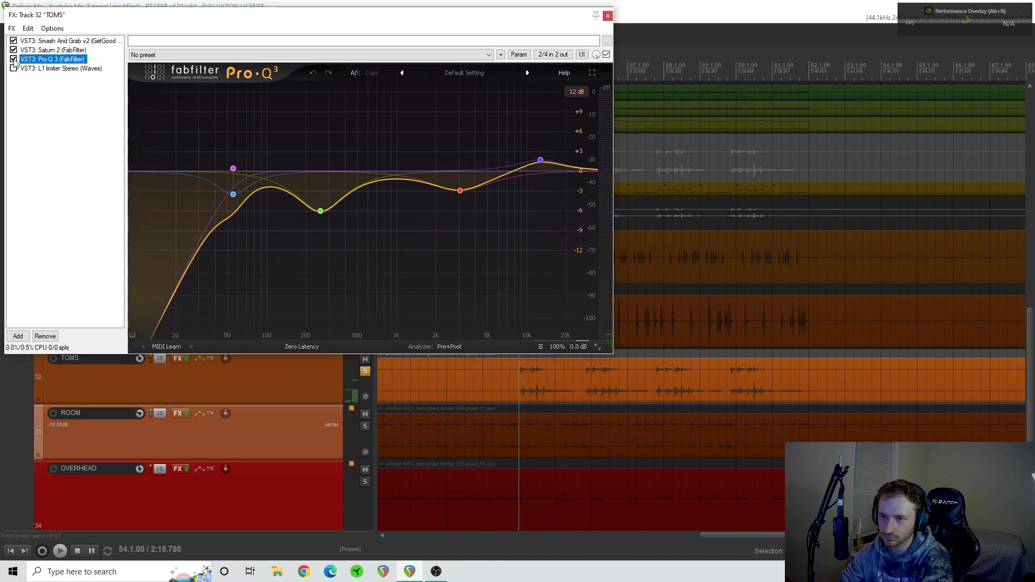
key(space)
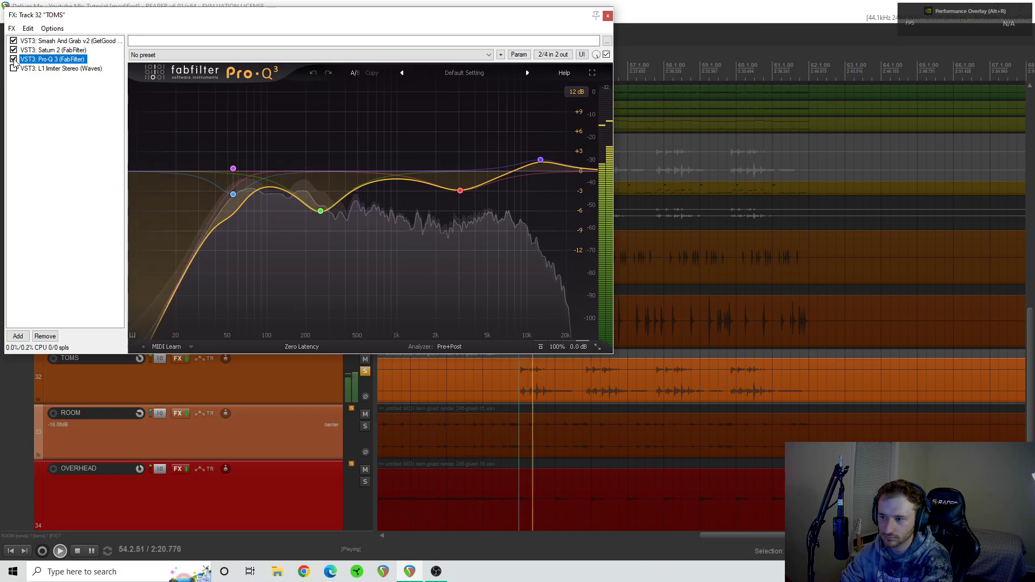
key(space)
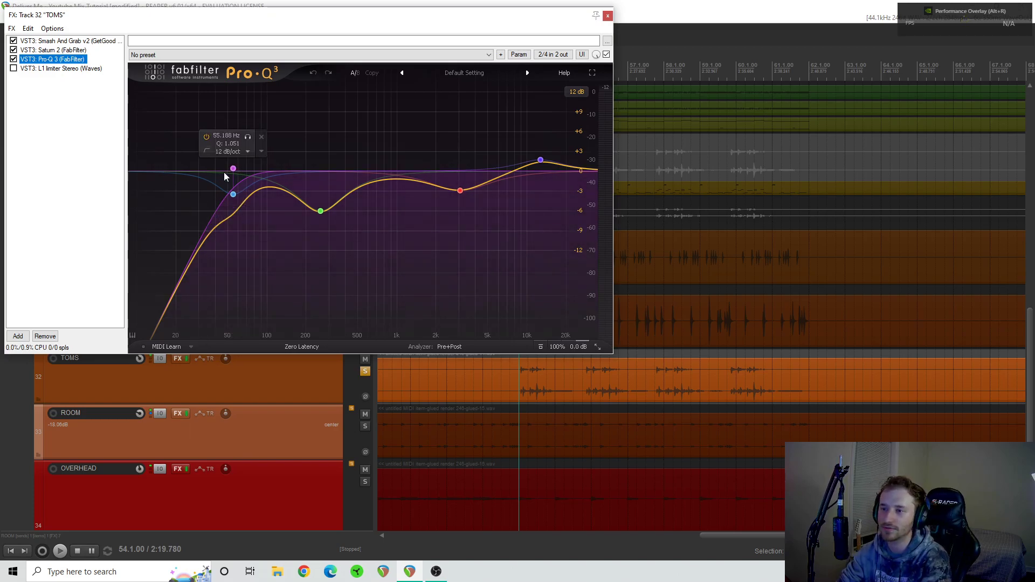
- Examine the toms' frequency spectrum in Pro-Q 3 during playback, stop the transport, and re-enable the L1 limiter
key(space)
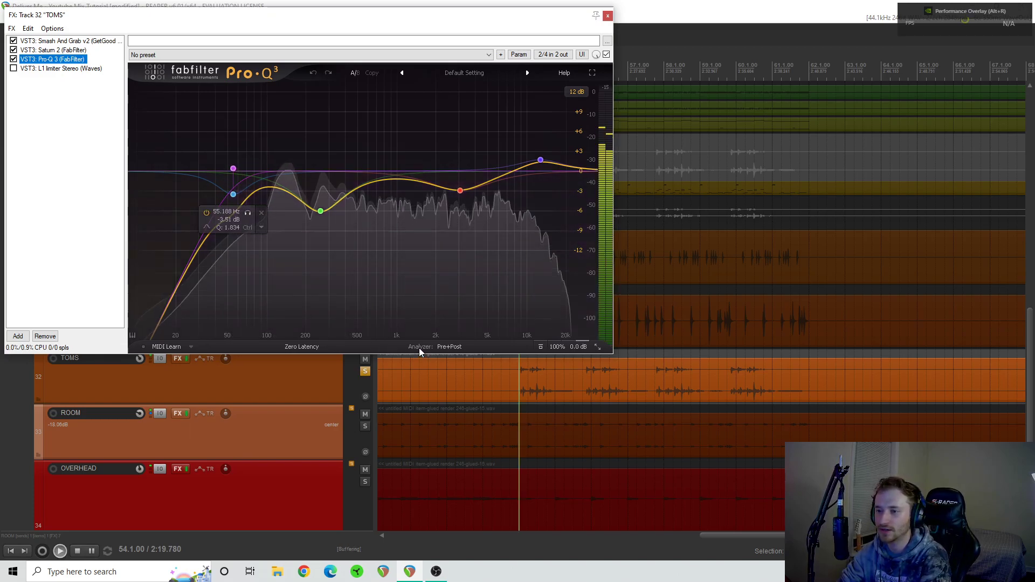
mouse_move(415, 322)
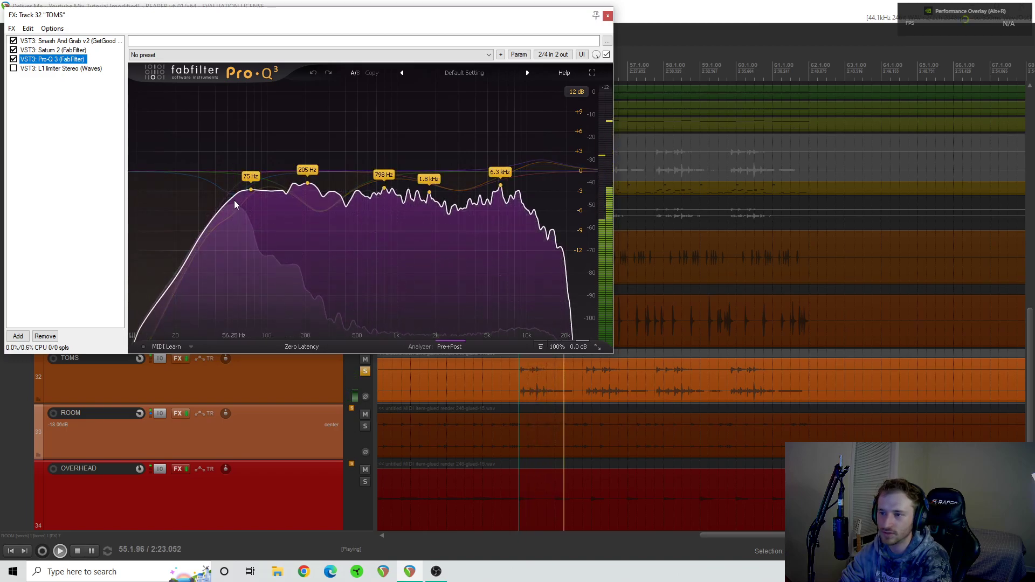
key(space)
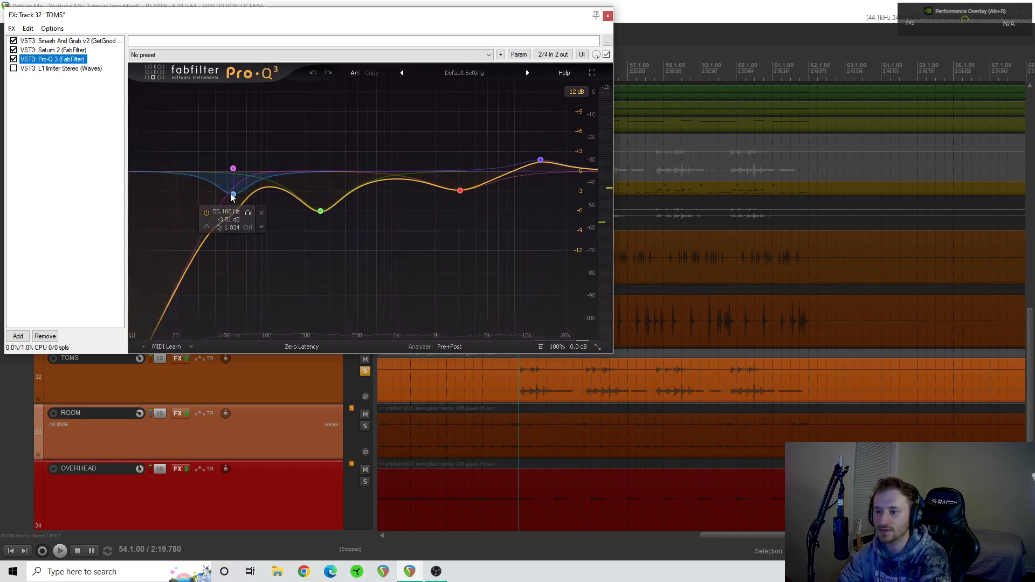
- Display the L1 limiter on the toms, examine its threshold and output metering during playback, and stop the transport
click(32, 69)
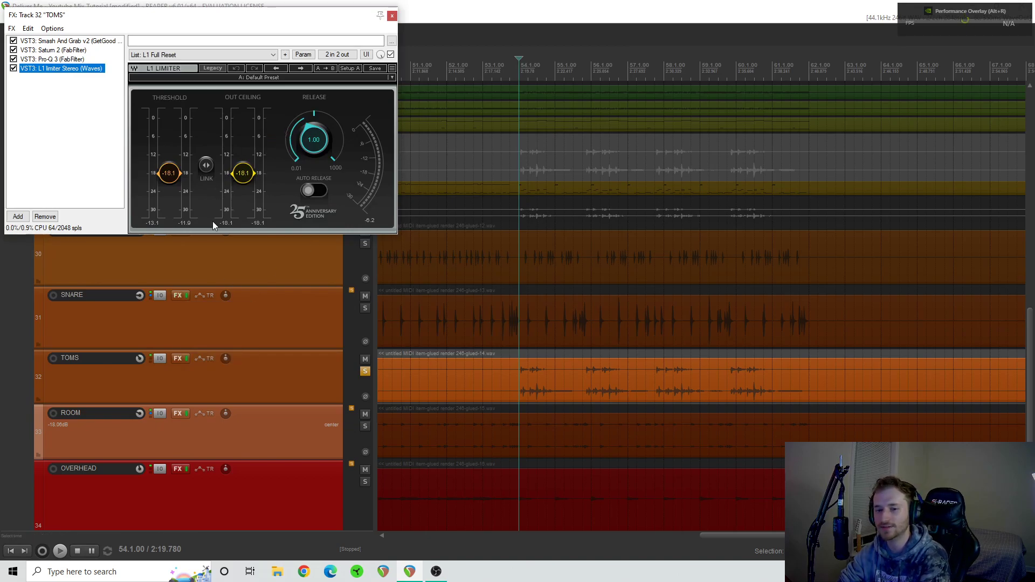
key(space)
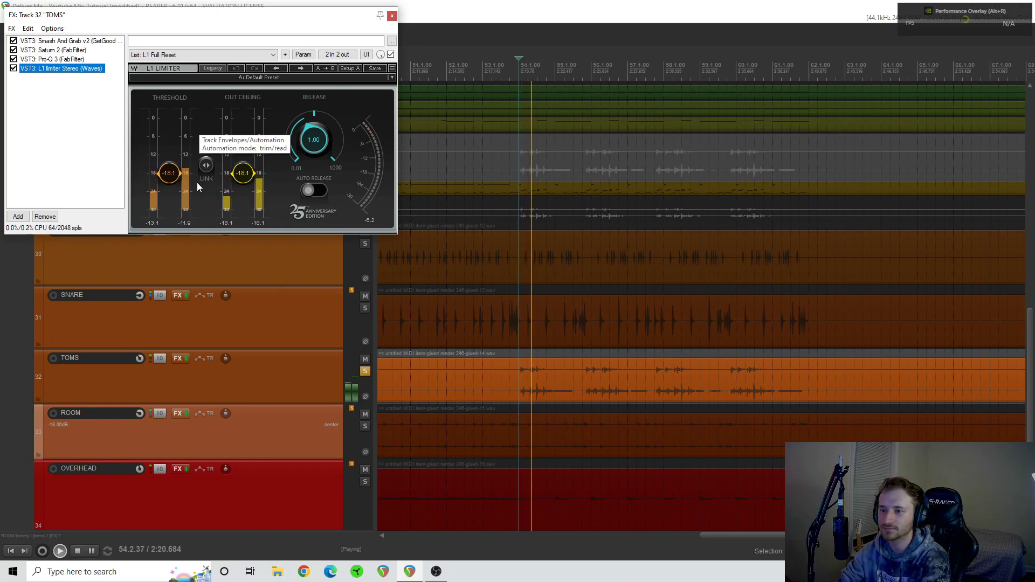
key(space)
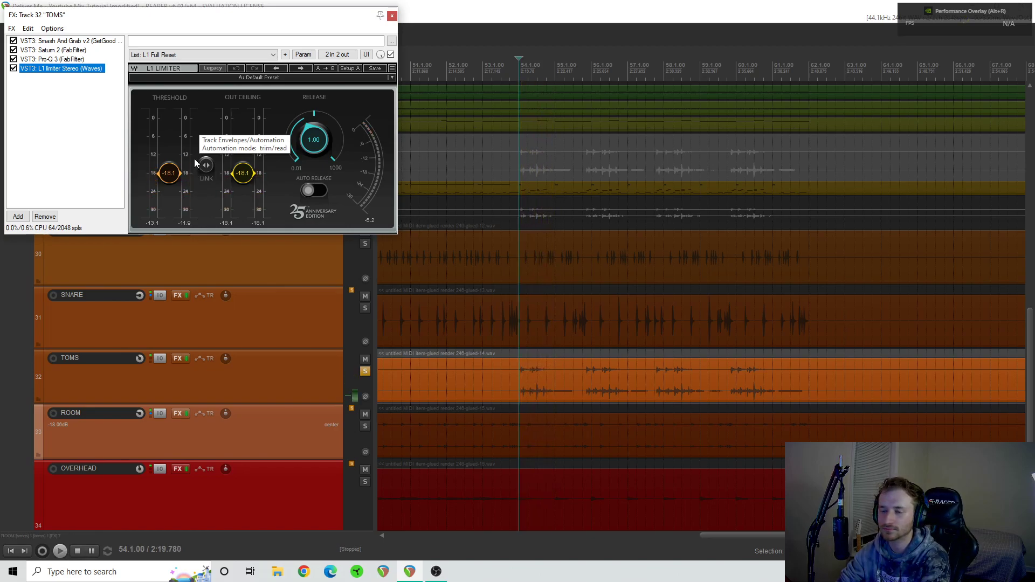
- Close the toms' FX chain and unsolo the toms track
click(393, 17)
click(365, 371)
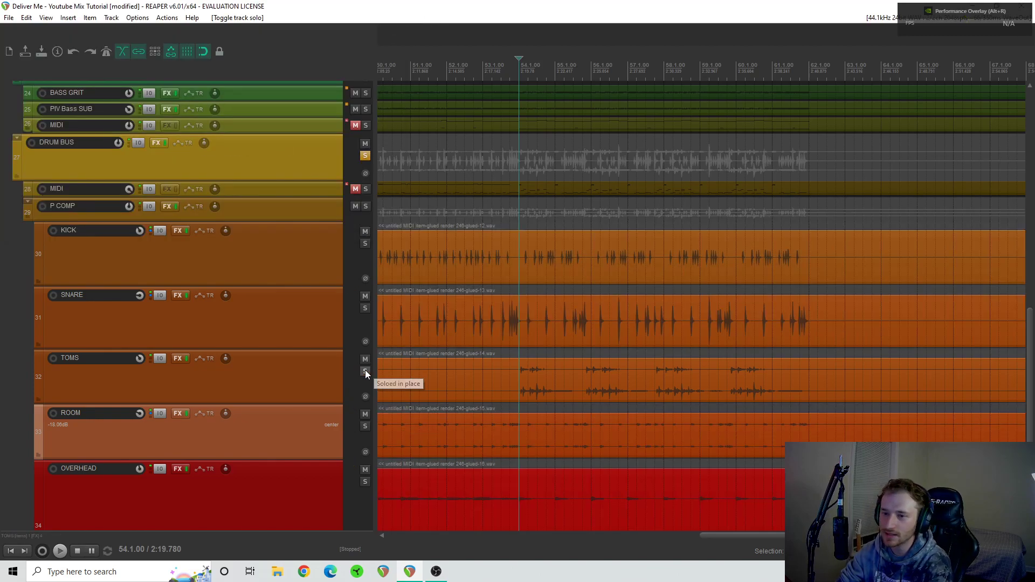
scroll(322, 350, down, 3)
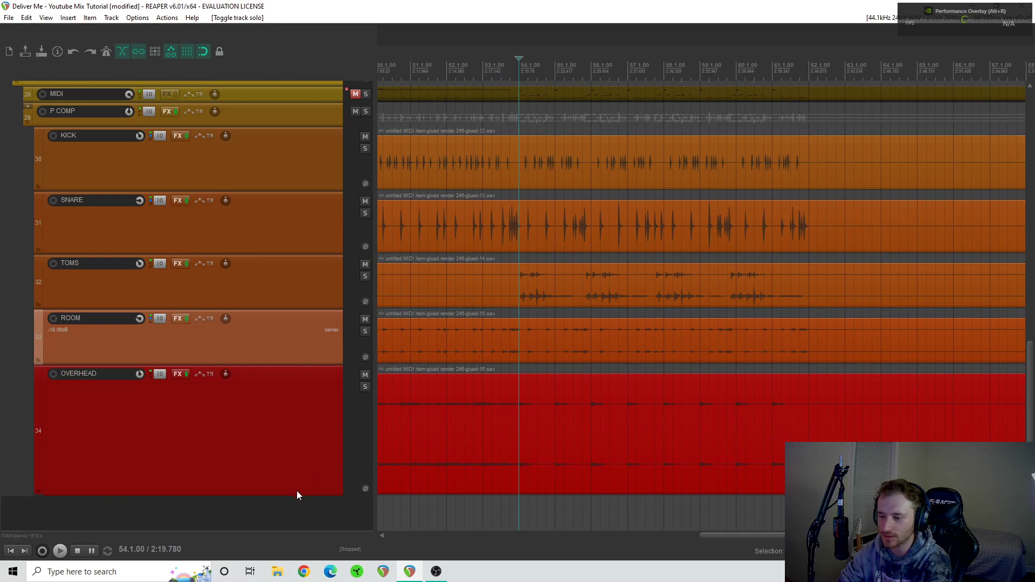
- Reduce the height of the OVERHEAD track to roughly that of the other drum tracks
drag(296, 493, 306, 400)
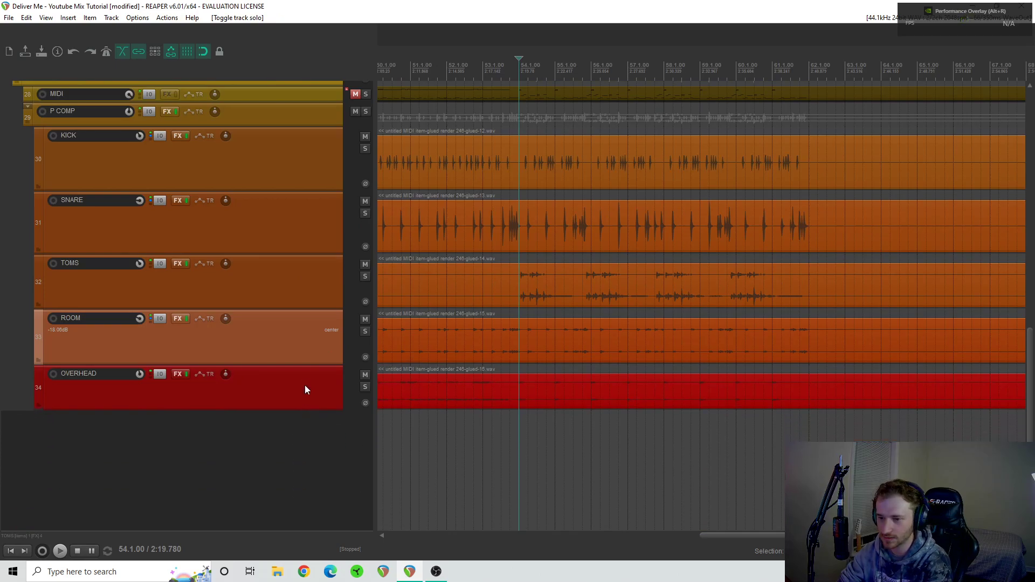
- Solo the P COMP folder track inside the drum bus and unsolo it again
scroll(300, 315, up, 1)
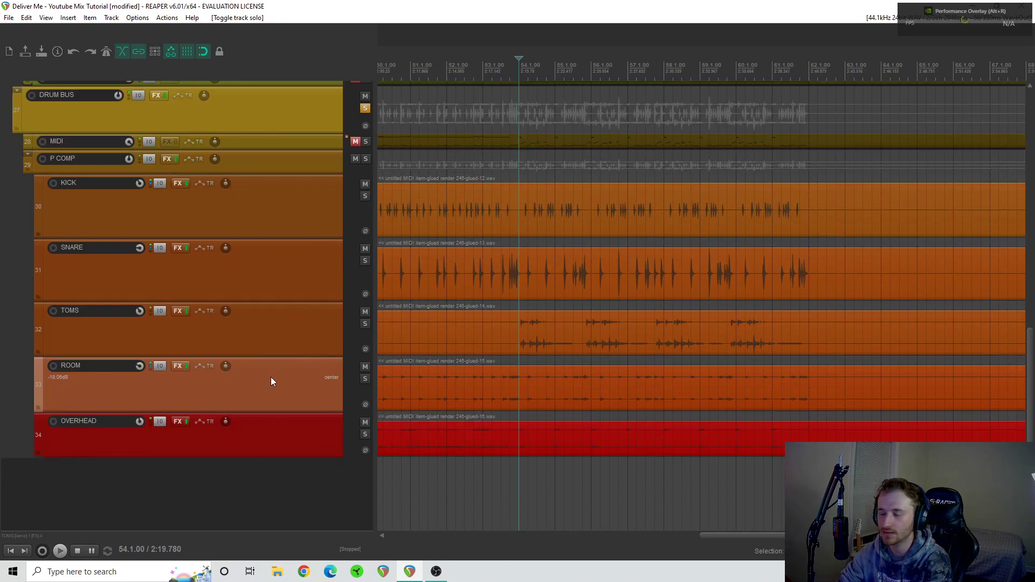
scroll(271, 381, up, 2)
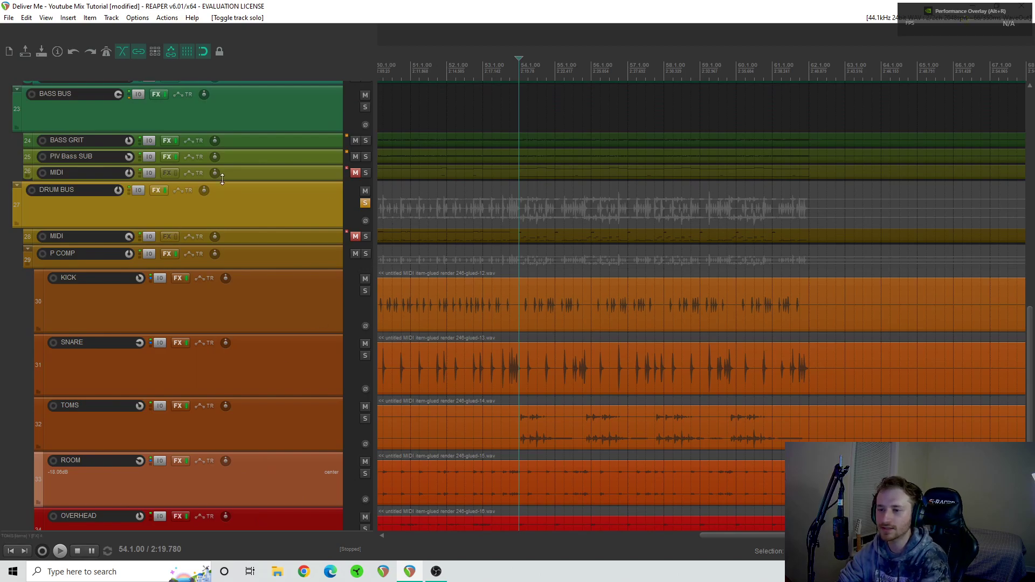
click(366, 253)
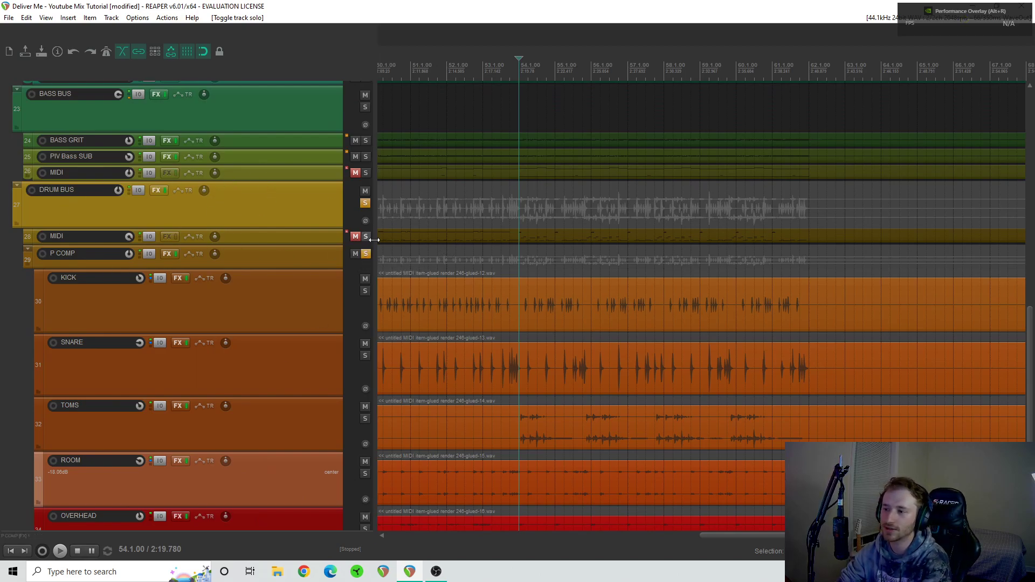
click(367, 254)
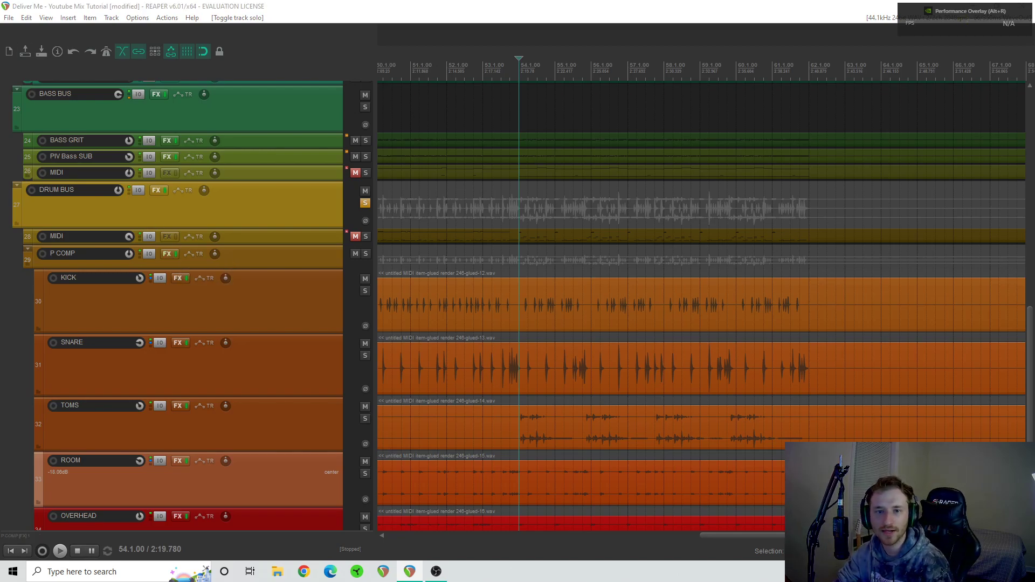
- Display the P COMP folder's FX chain in full view and examine the FG-Stress compressor in Virtual Mix Rack
drag(0, 165, 582, 55)
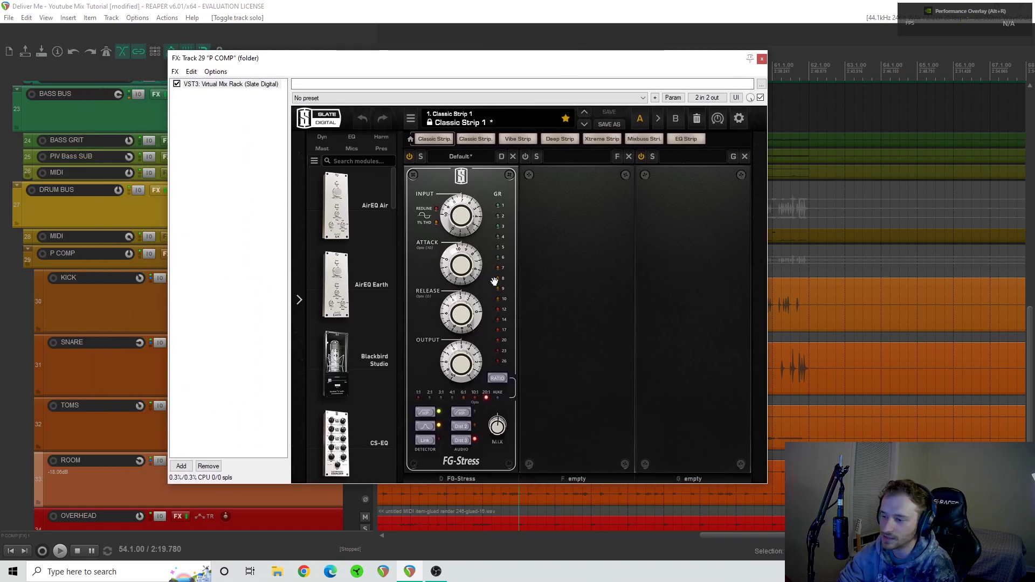
mouse_move(484, 207)
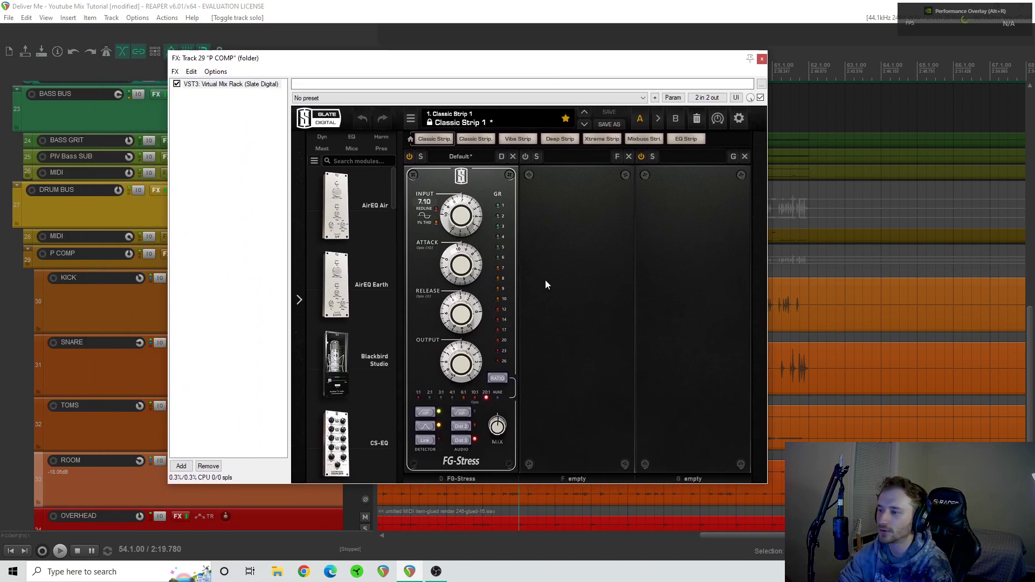
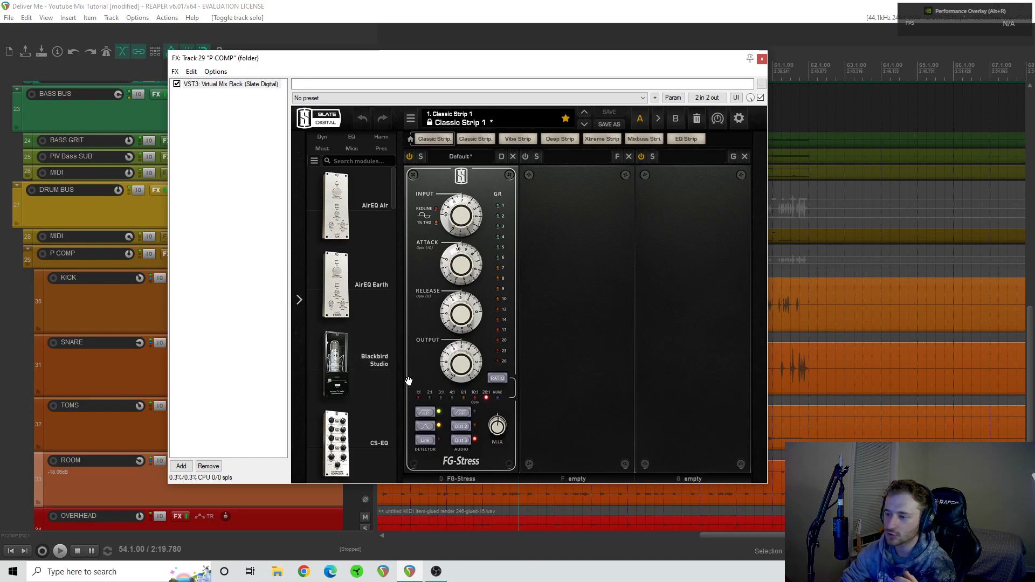
- Play the drum bus from bar 38, comparing P COMP's Virtual Mix Rack bypassed and enabled, and stop playback
scroll(518, 509, left, 10)
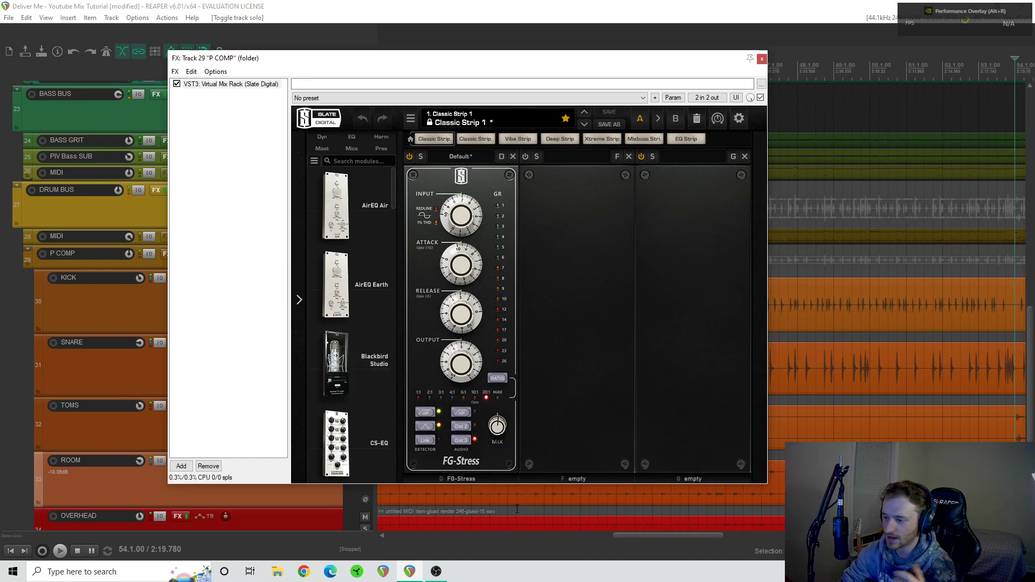
key(space)
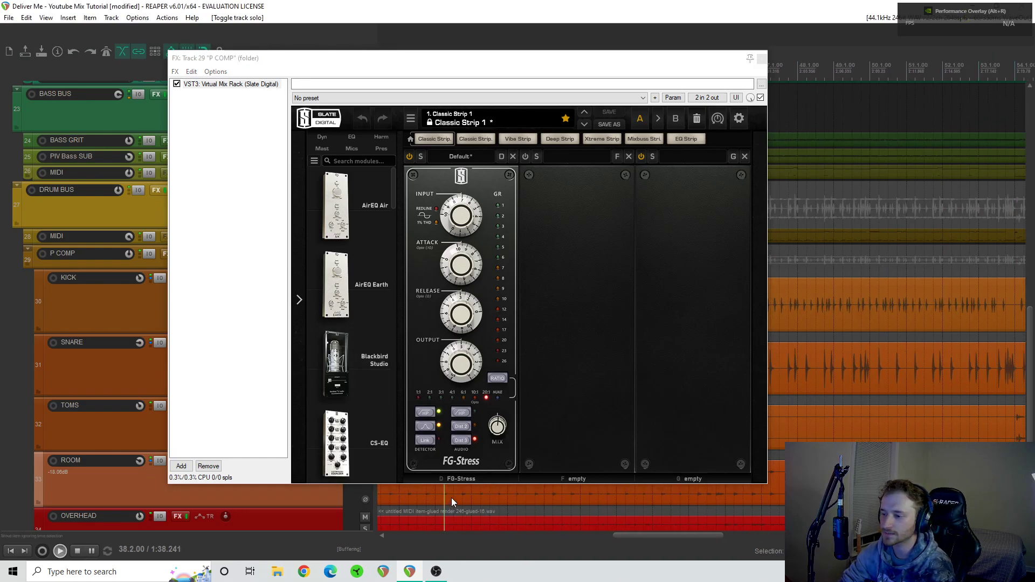
click(176, 85)
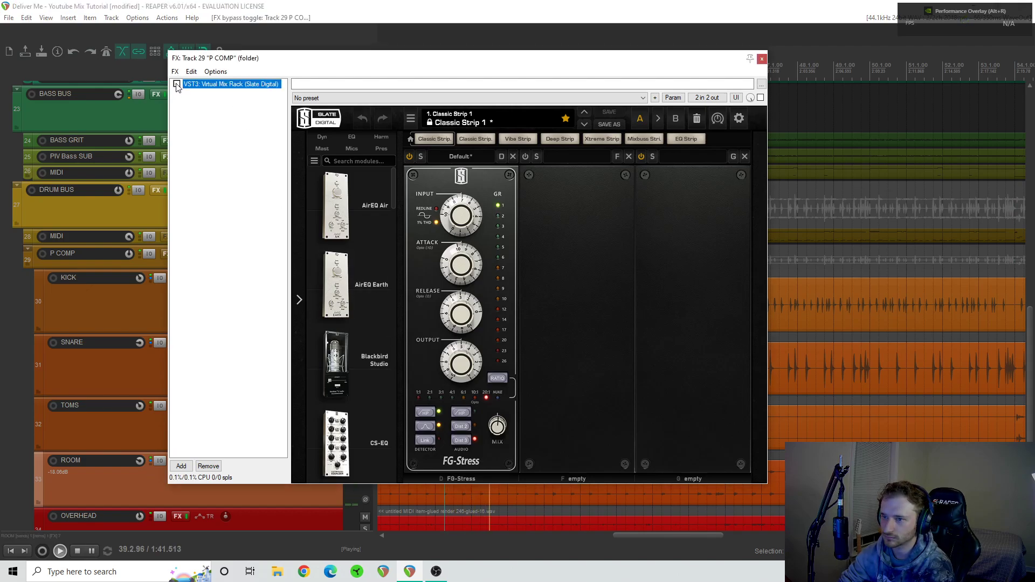
click(176, 85)
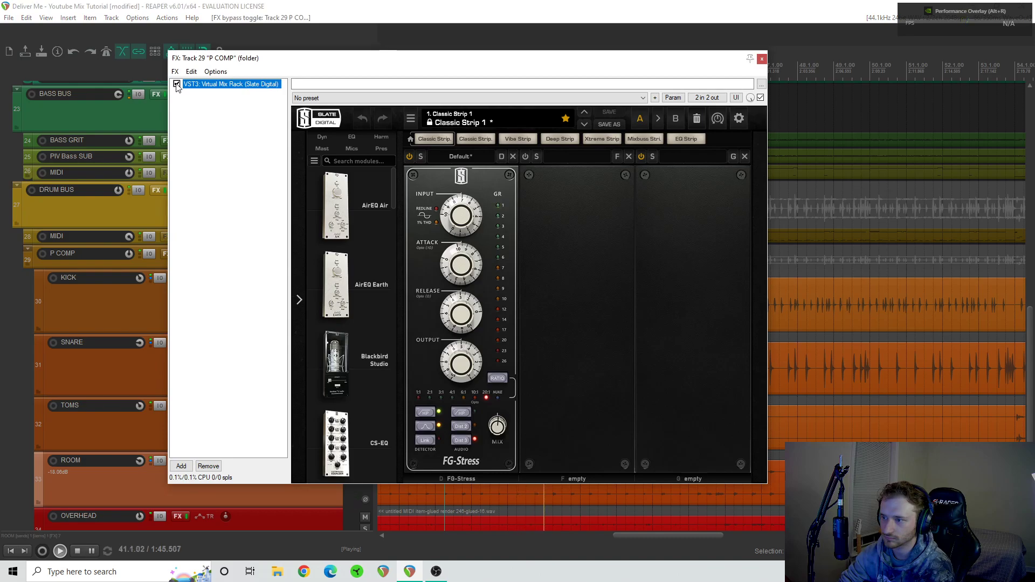
key(space)
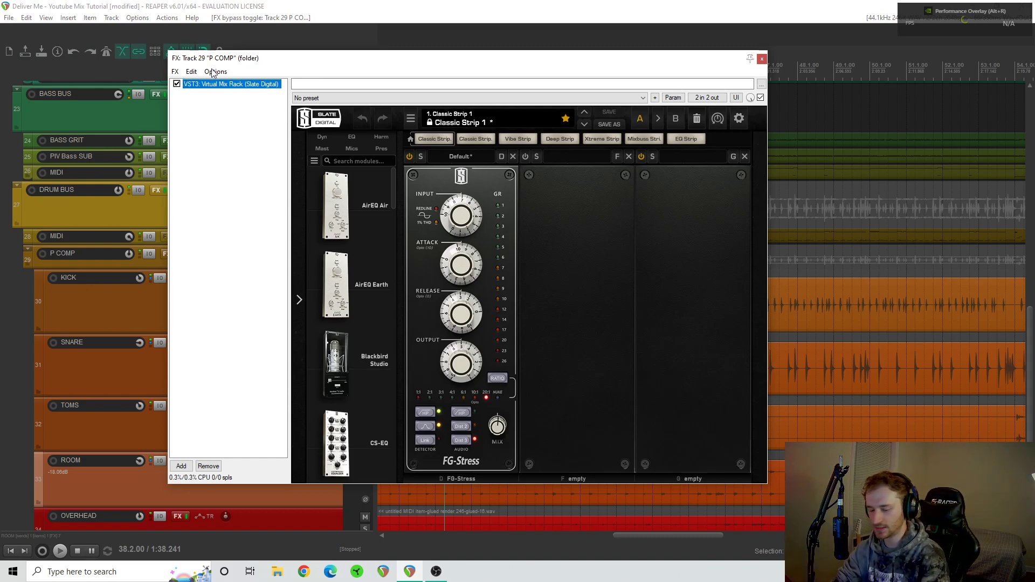
- Place the edit cursor near bar 53 and examine the attack and release controls of the FG-Stress compressor
scroll(870, 247, right, 5)
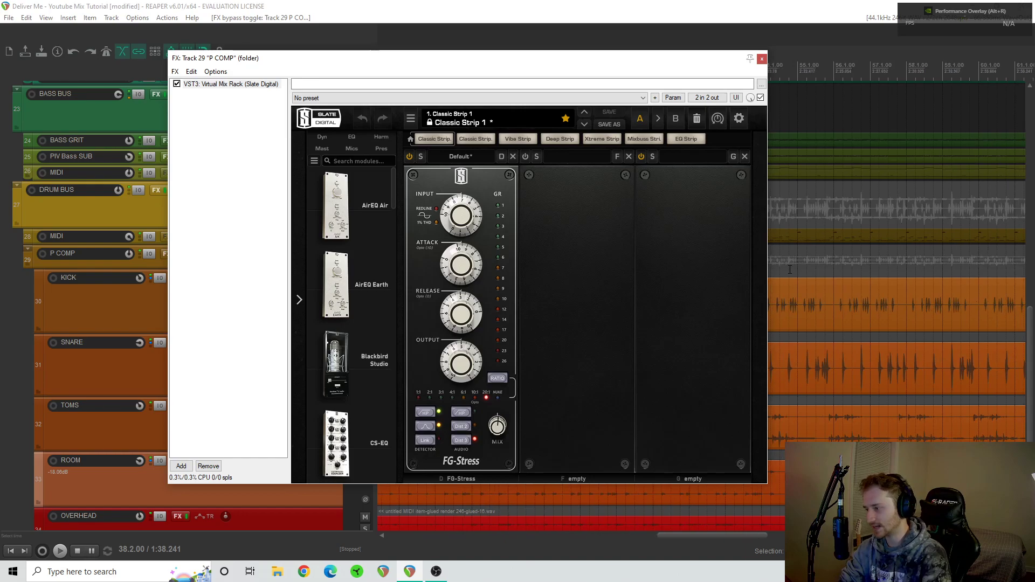
click(731, 509)
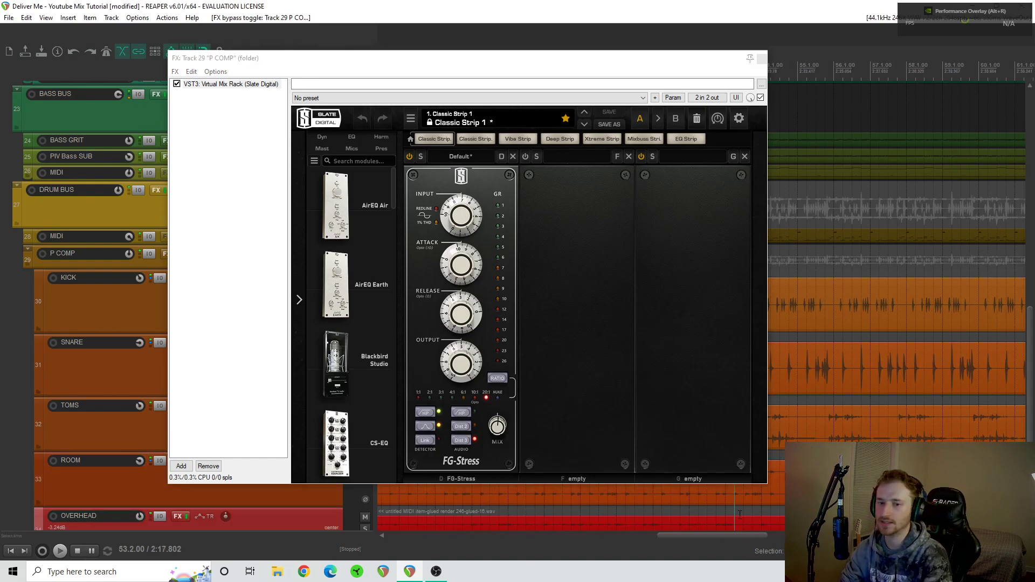
drag(447, 273, 441, 295)
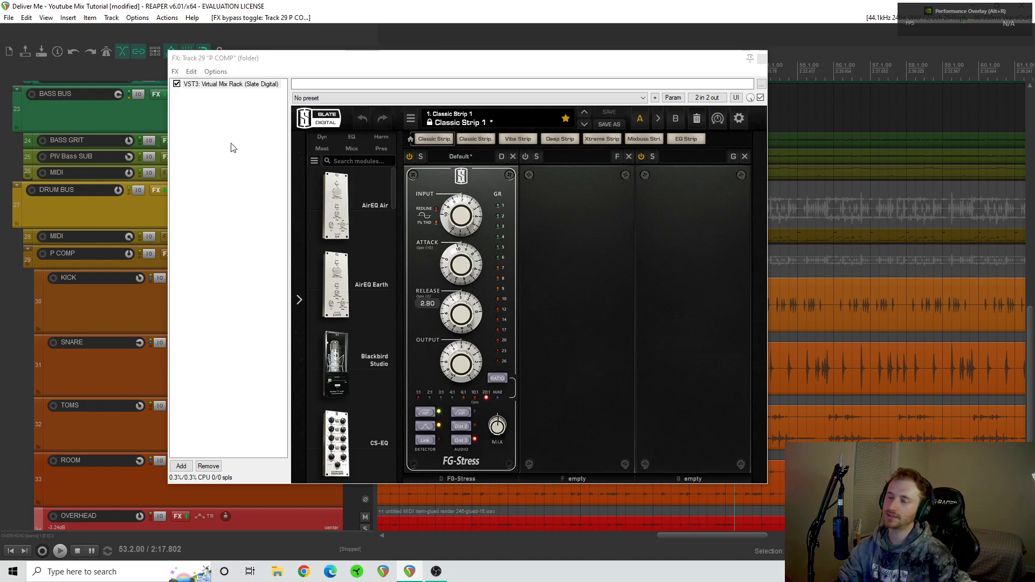
- Play the drum bus from bar 47 with Virtual Mix Rack bypassed and enabled, and close P COMP's FX chain
scroll(809, 468, down, 3)
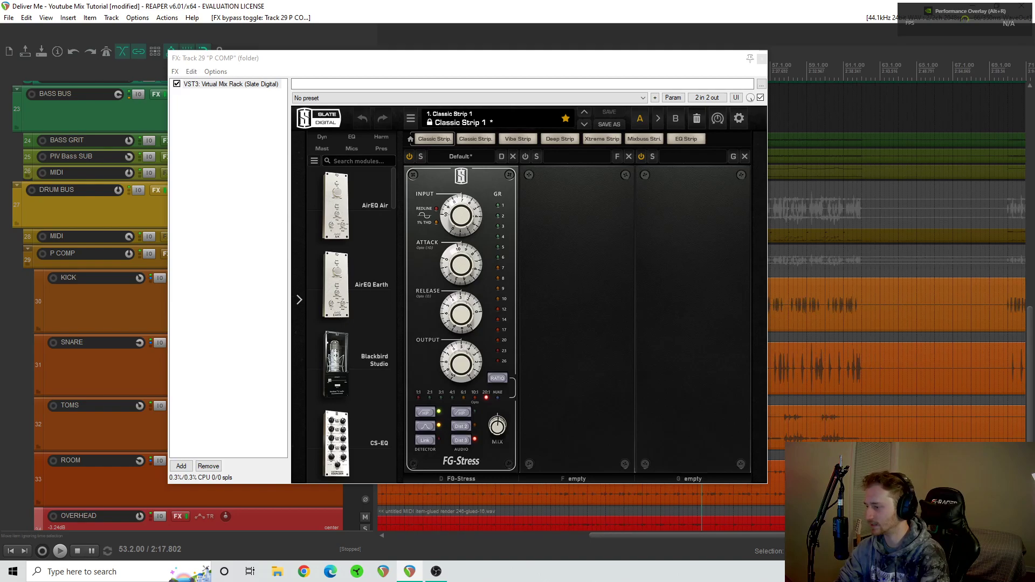
scroll(736, 506, down, 3)
click(650, 511)
key(space)
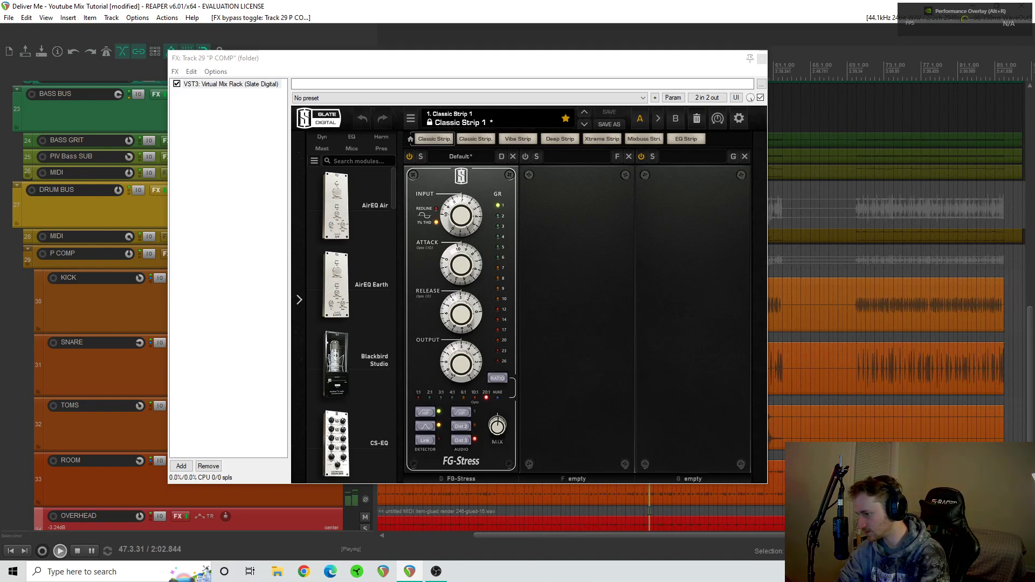
click(177, 84)
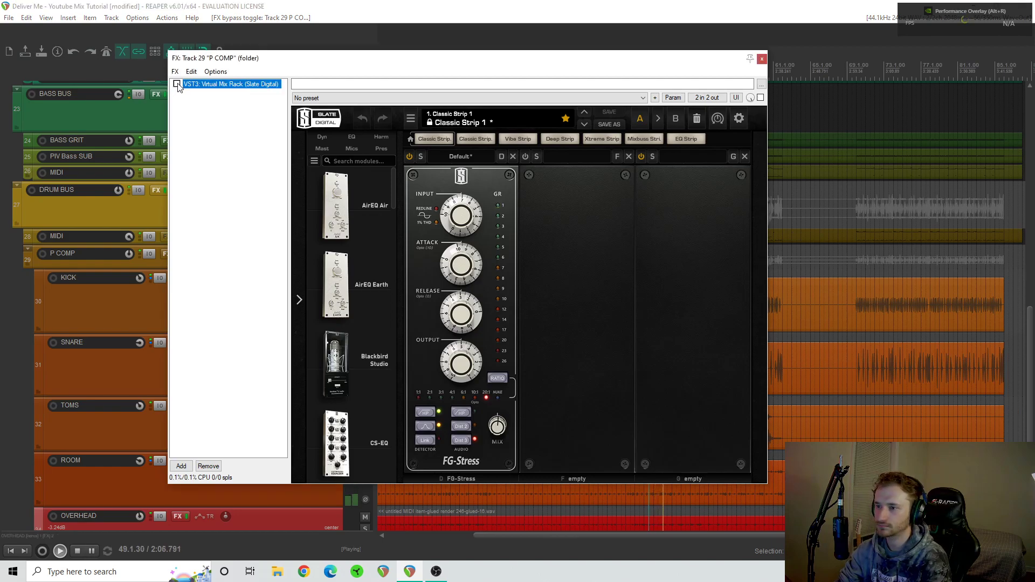
click(177, 84)
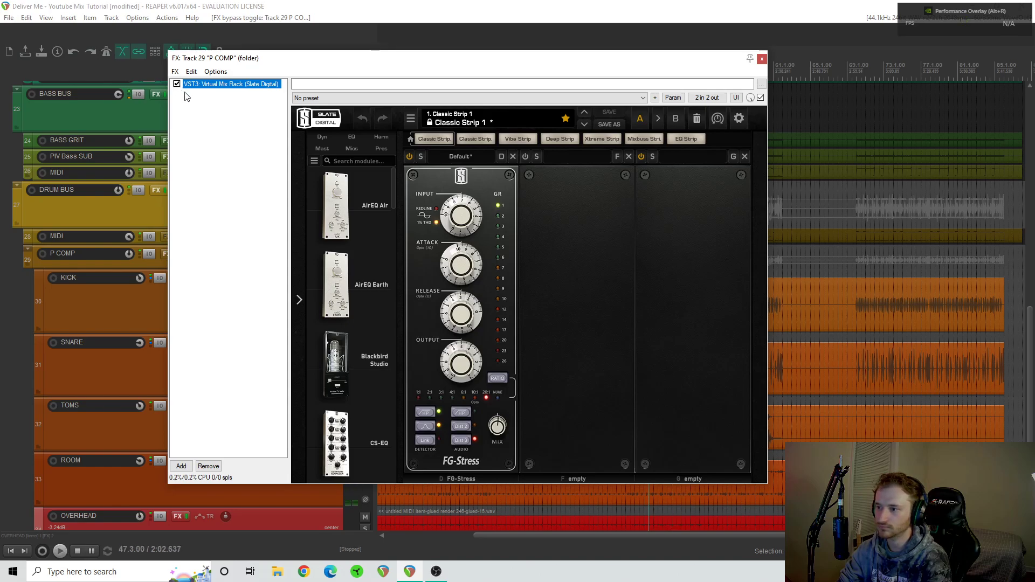
key(space)
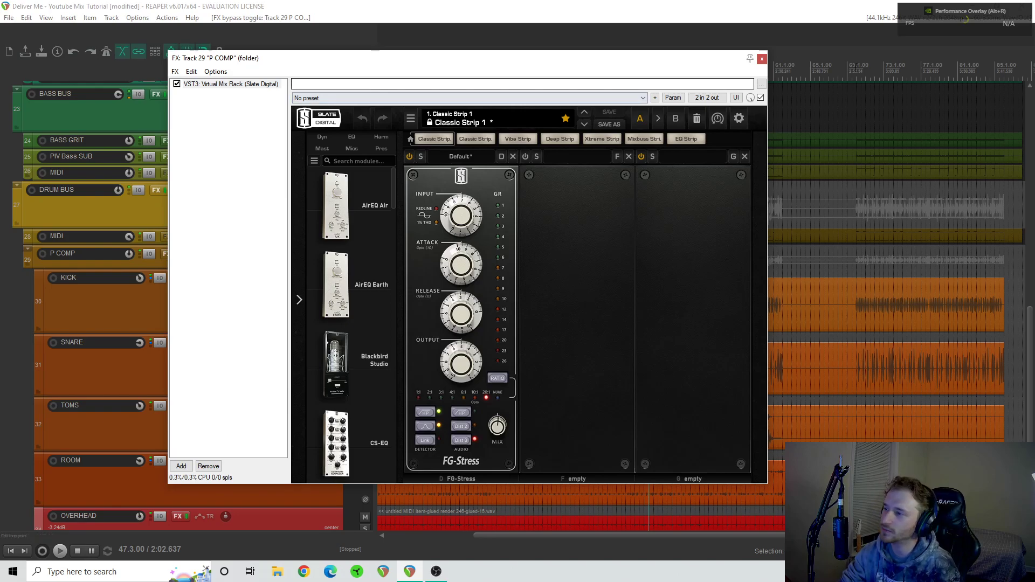
click(762, 58)
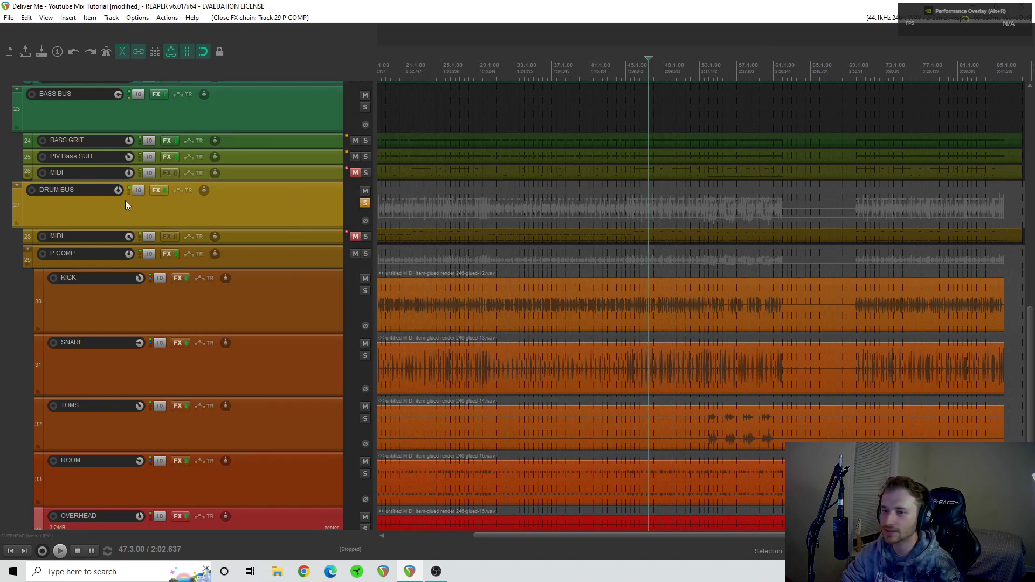
- Display the DRUM BUS FX chain and play from bar 45, comparing Virtual Tape Machines bypassed and enabled, and close the chain
click(156, 190)
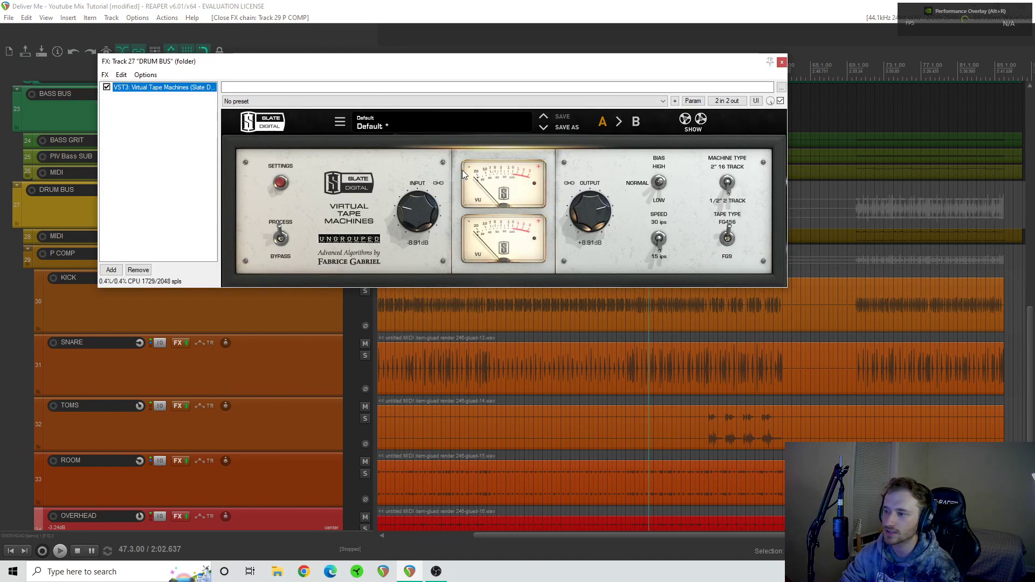
click(630, 337)
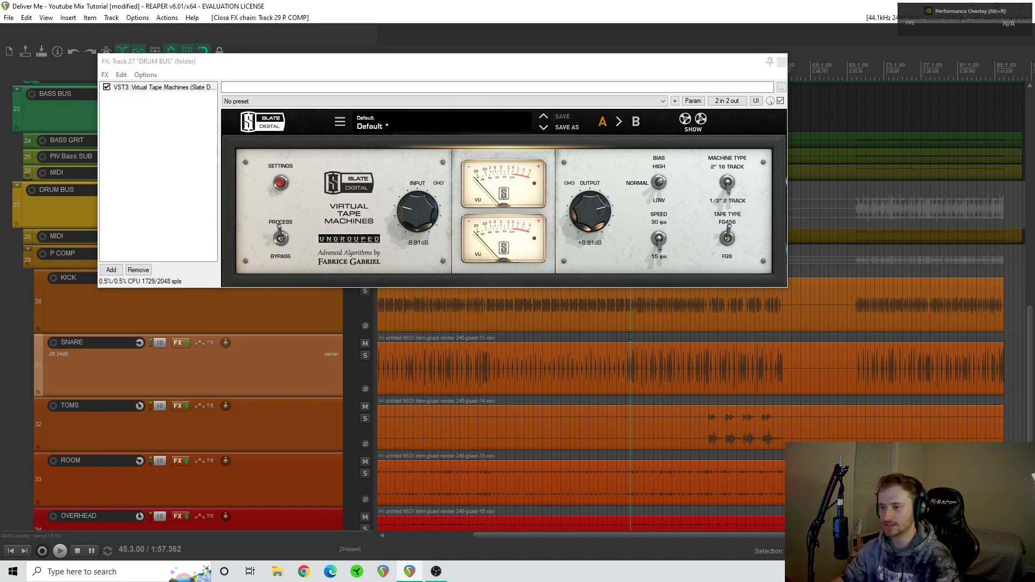
key(space)
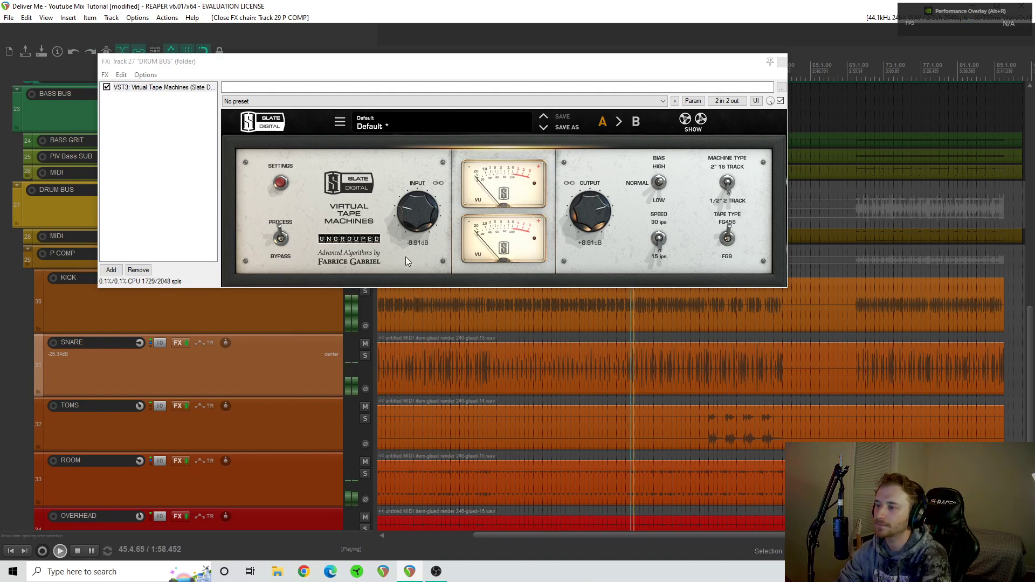
click(106, 91)
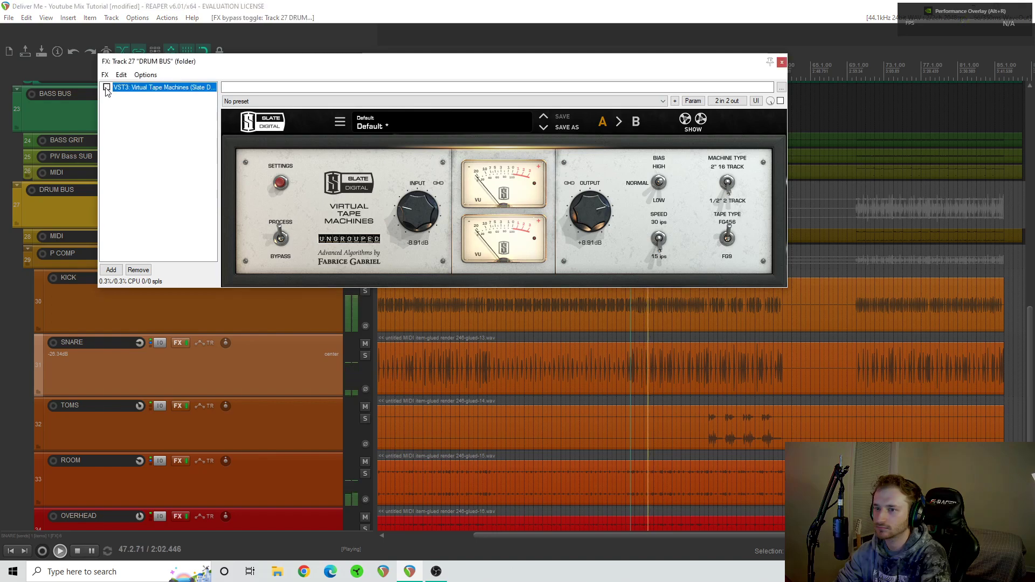
click(107, 90)
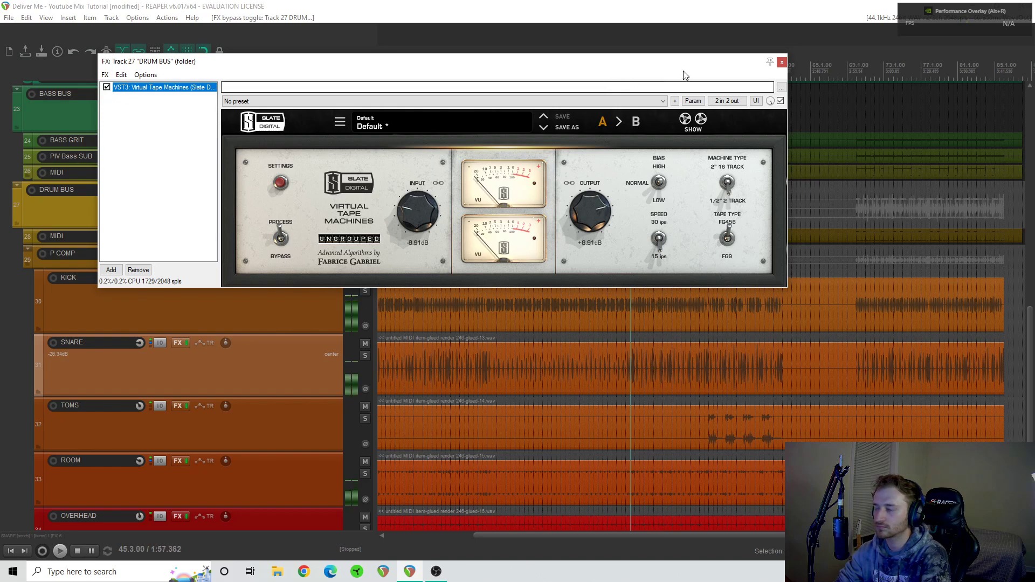
click(782, 62)
key(space)
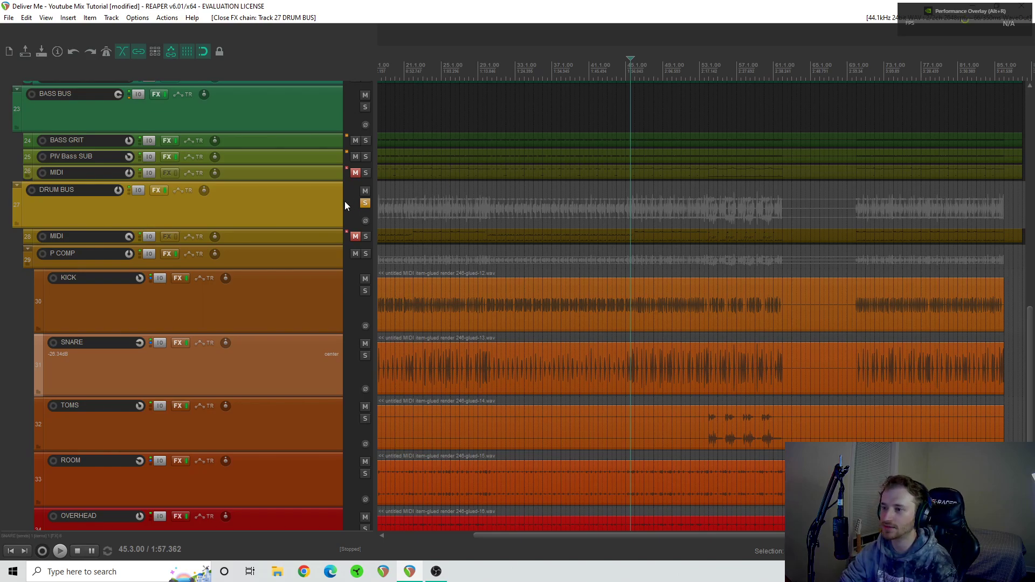
- Select the DRUM BUS through OVERHEAD tracks and play the soloed drums, comparing all their FX bypassed and enabled
click(366, 204)
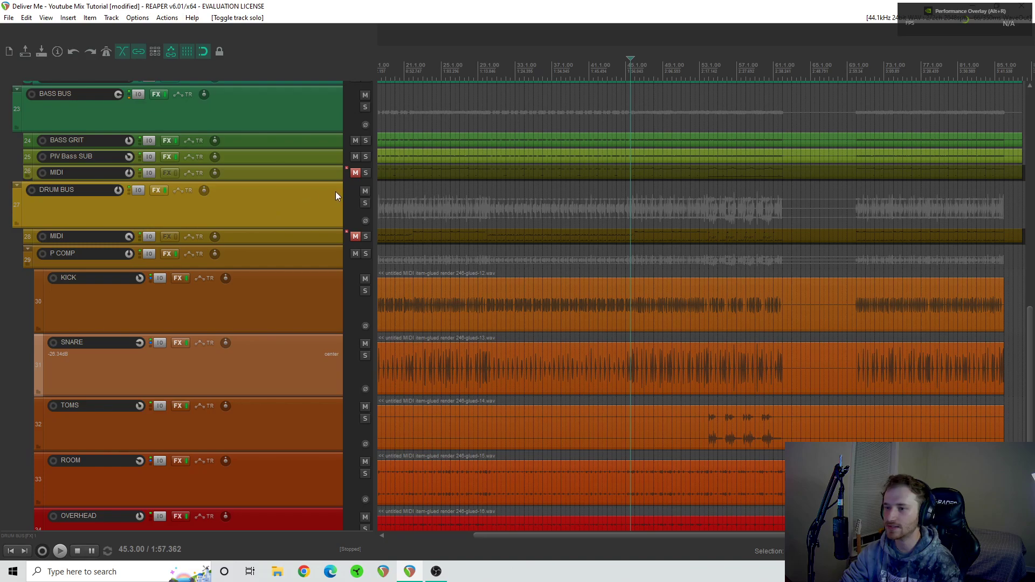
click(364, 204)
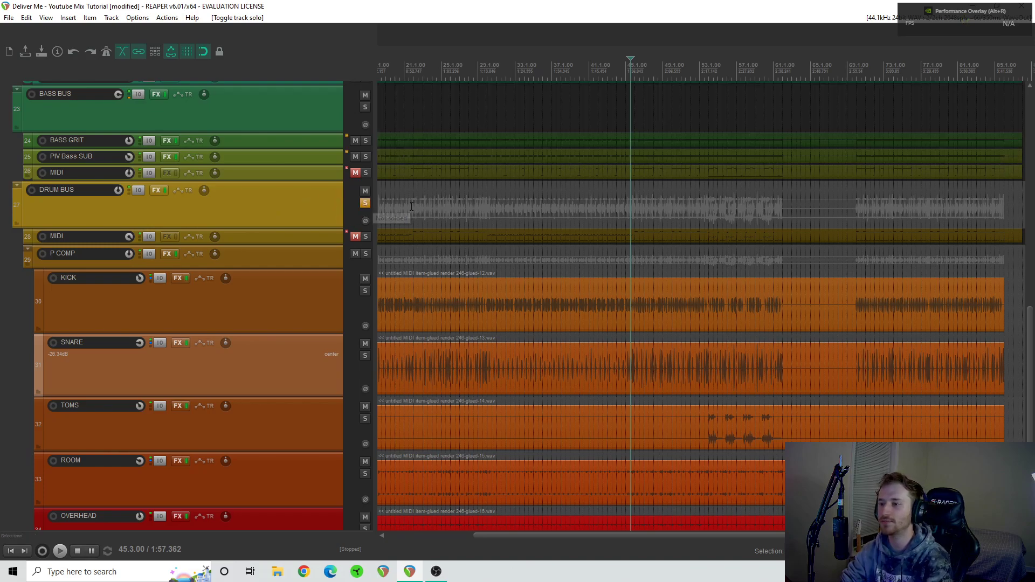
click(266, 210)
scroll(266, 211, down, 2)
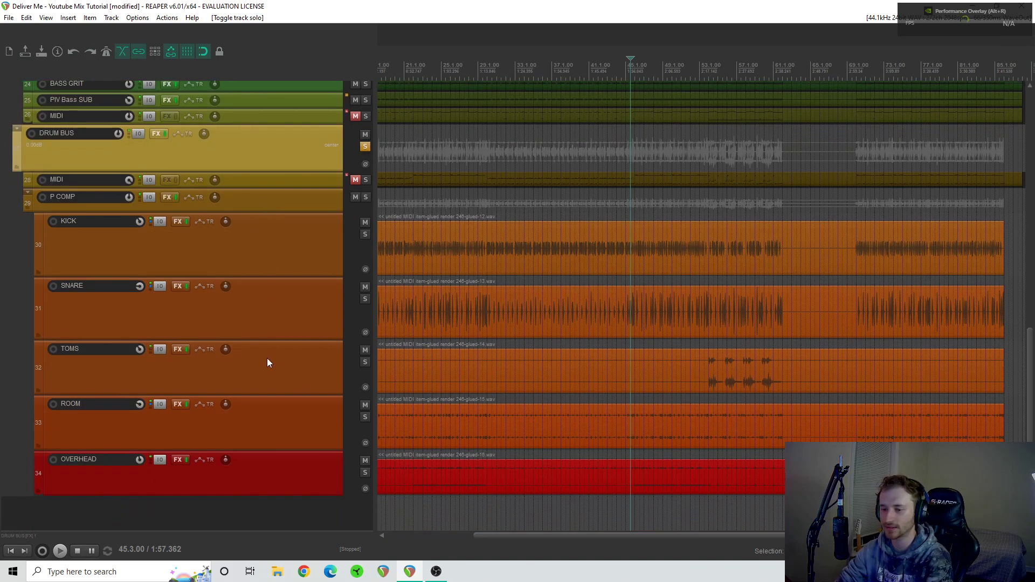
shift+click(264, 481)
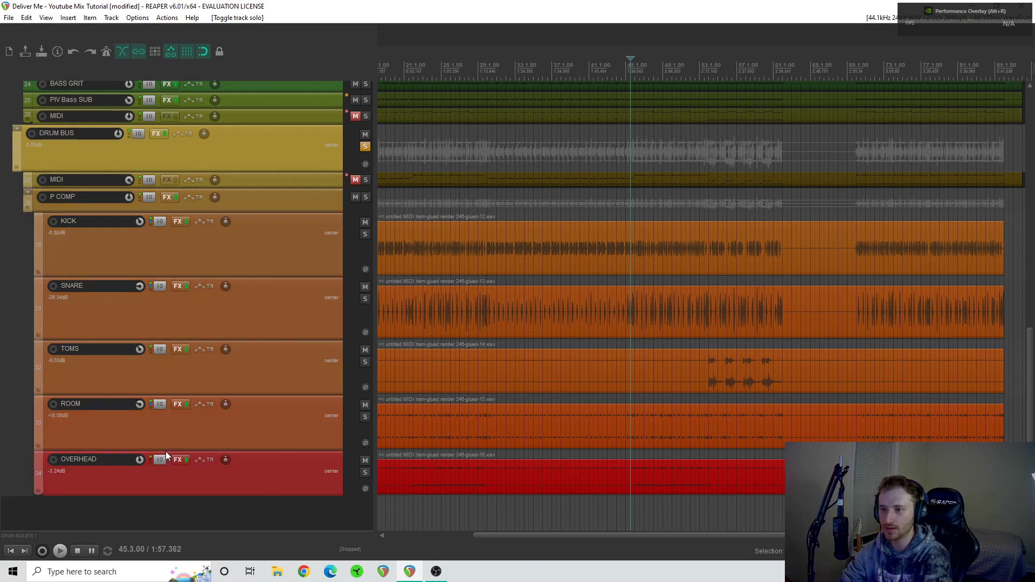
ctrl+click(186, 459)
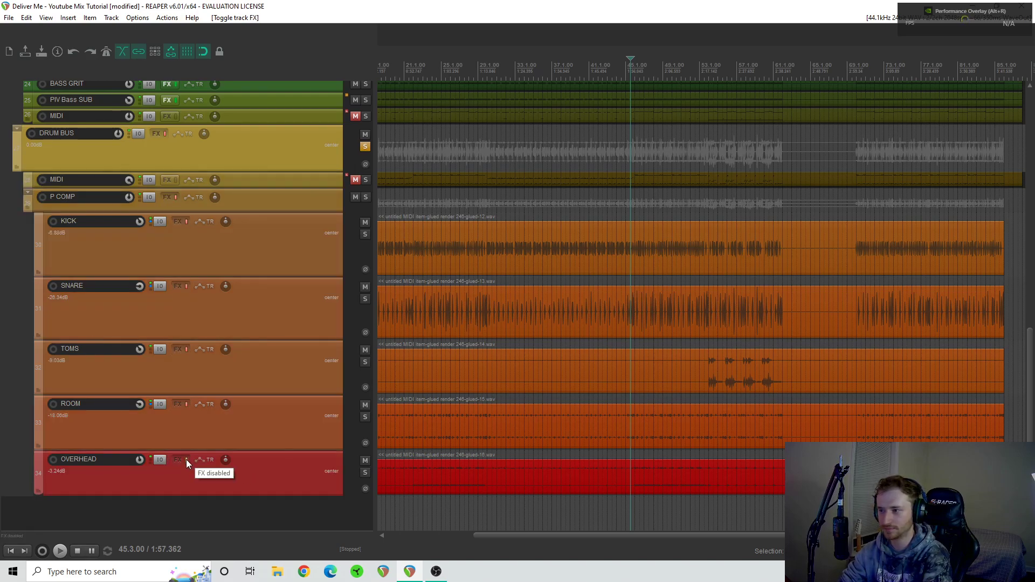
key(space)
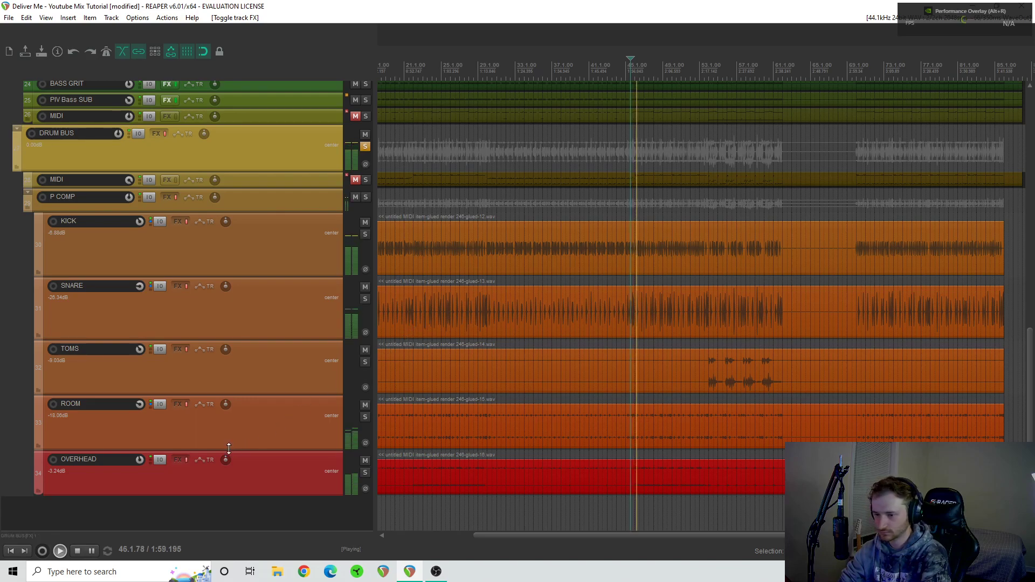
click(186, 461)
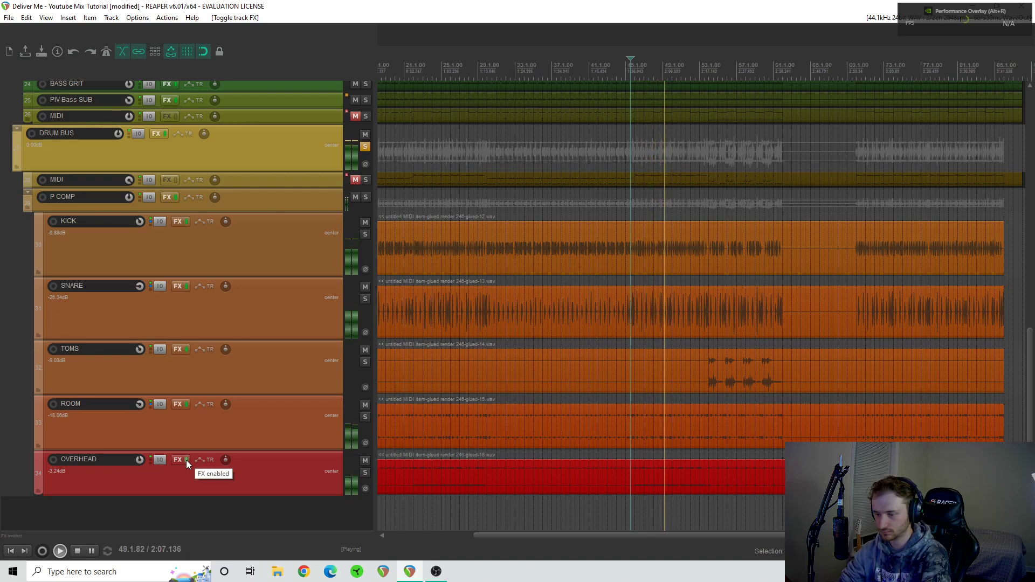
click(186, 461)
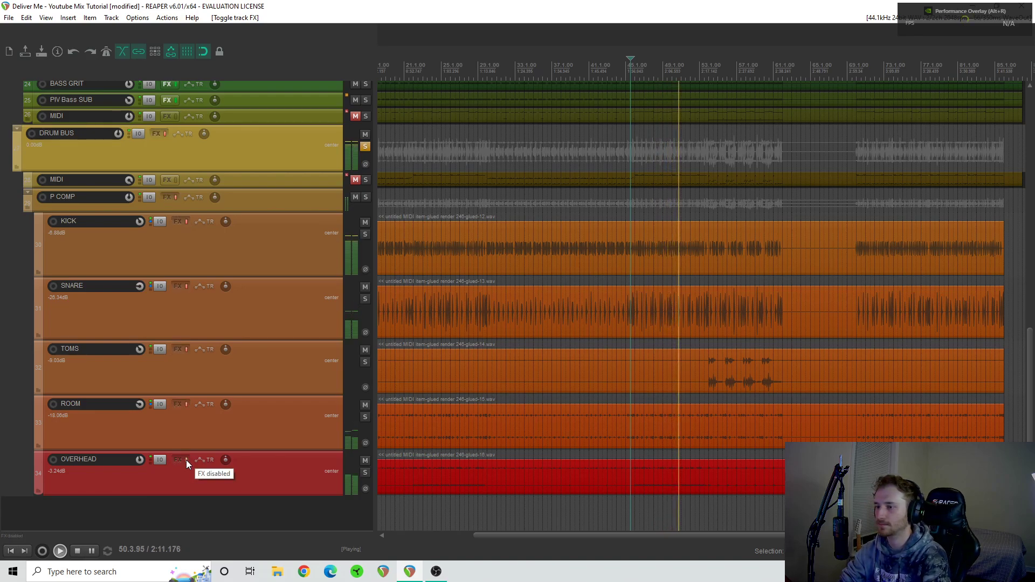
click(186, 460)
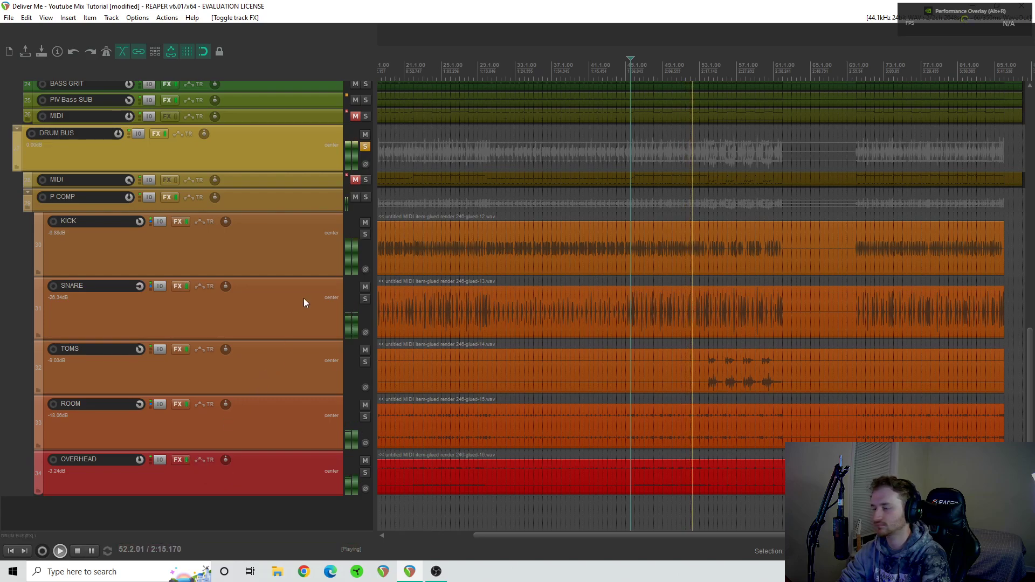
key(space)
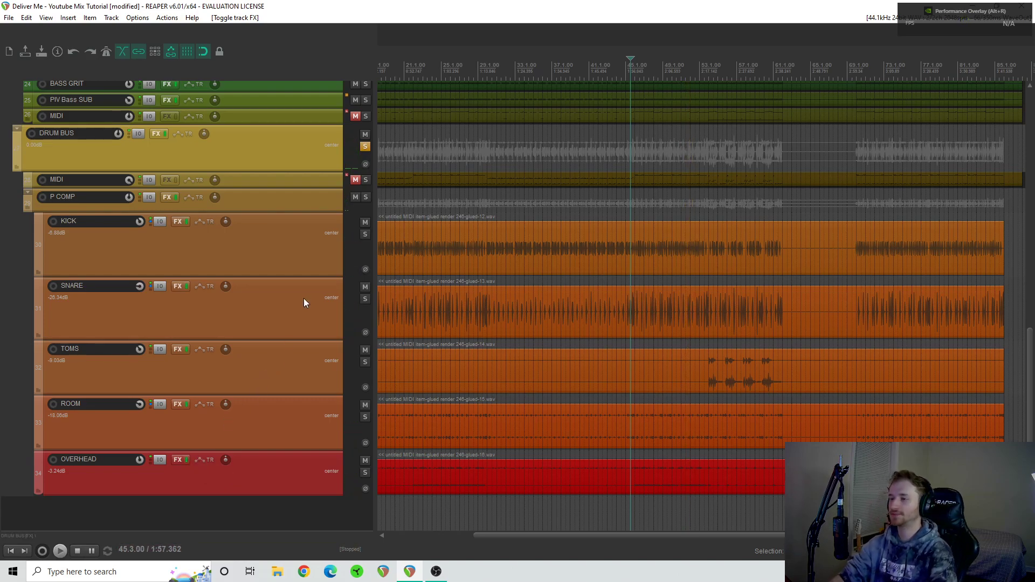
- Unsolo the DRUM BUS, solo the BASS BUS and play it from where its part begins near the song's start
click(367, 146)
scroll(300, 284, up, 3)
scroll(300, 285, up, 2)
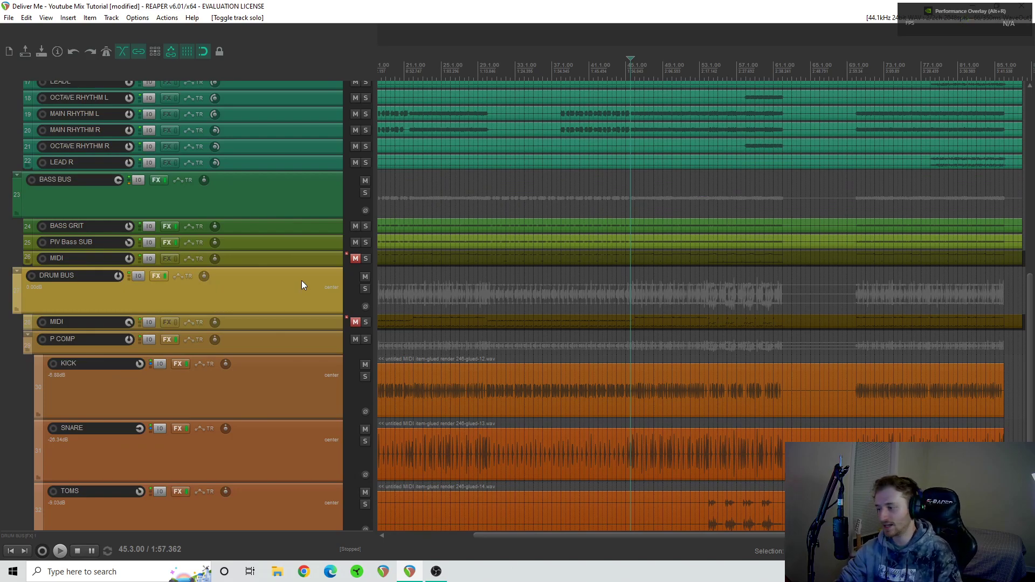
scroll(545, 348, left, 5)
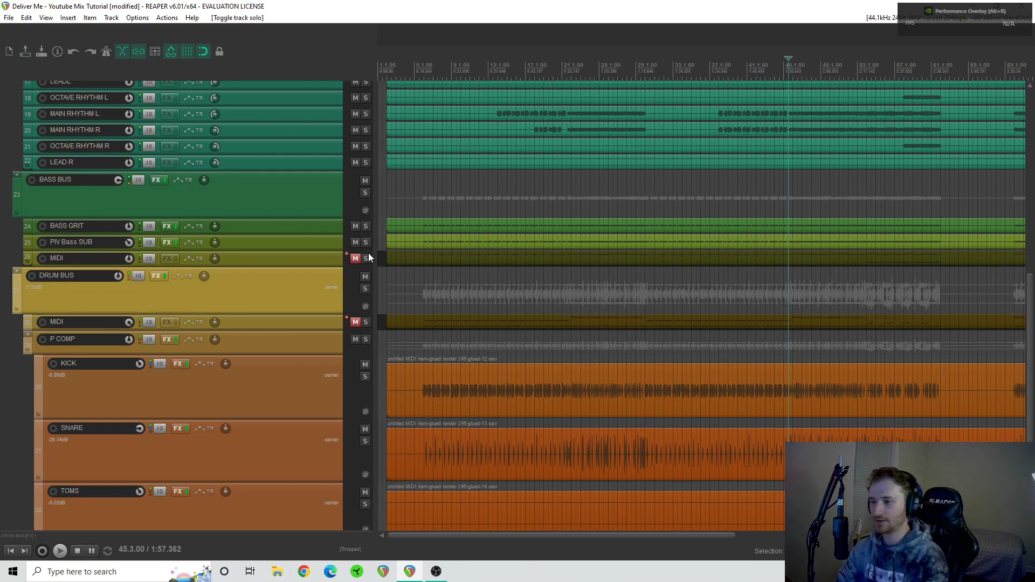
click(365, 193)
click(424, 208)
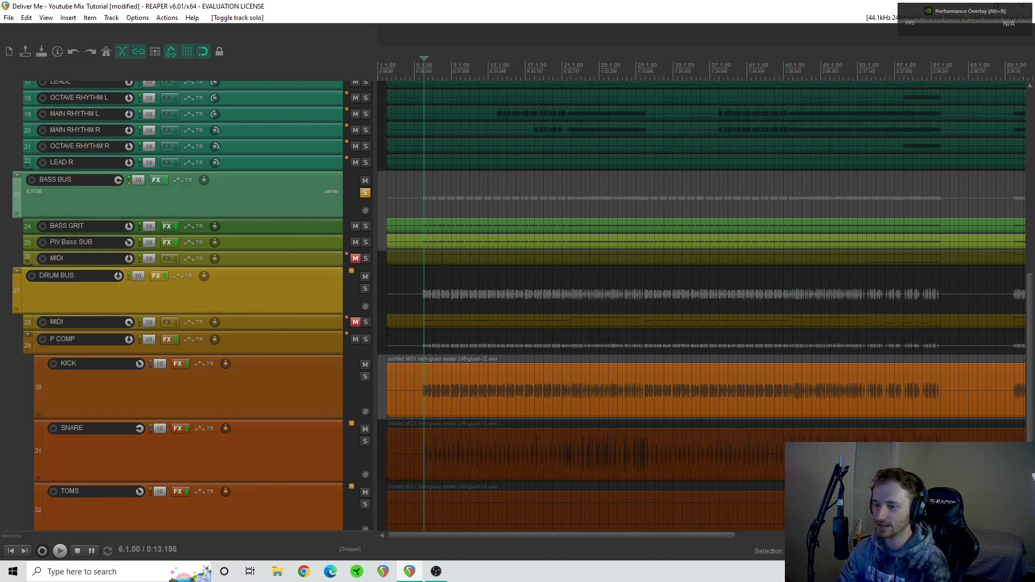
key(space)
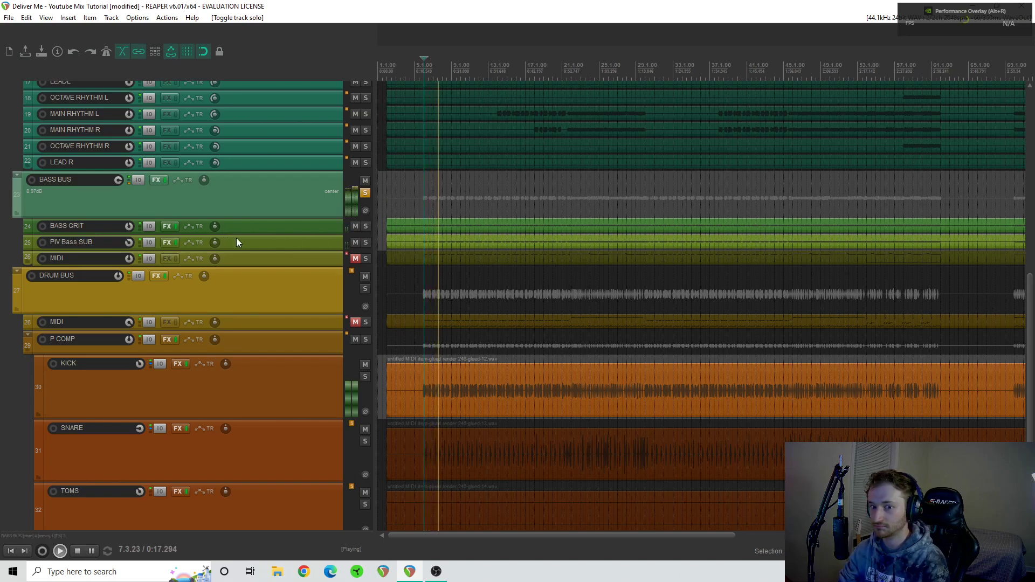
- Audition the BASS GRIT track and the PIV Bass SUB track soloed in turn, stop playback and clear the solos on both
click(368, 227)
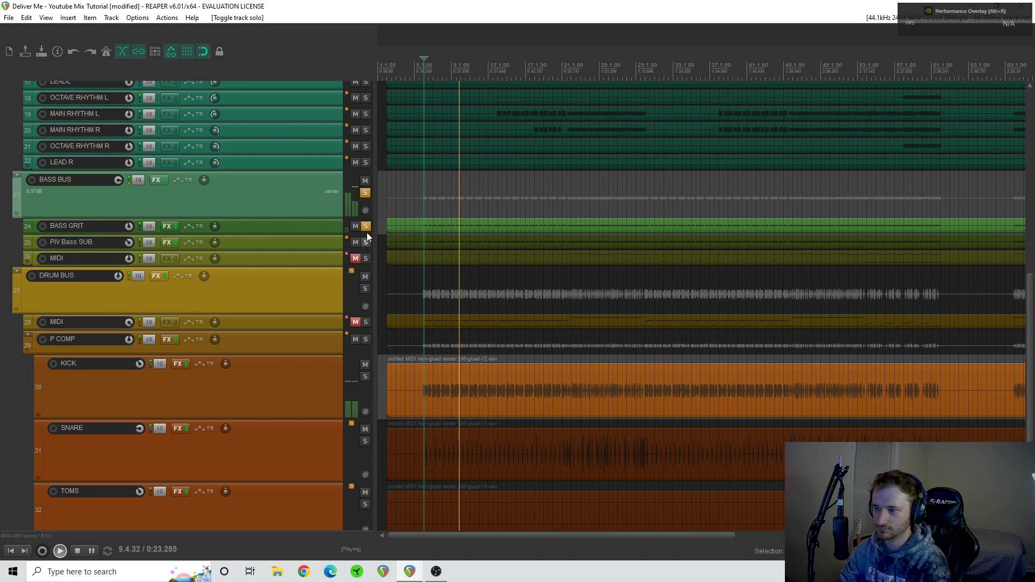
click(366, 242)
click(367, 228)
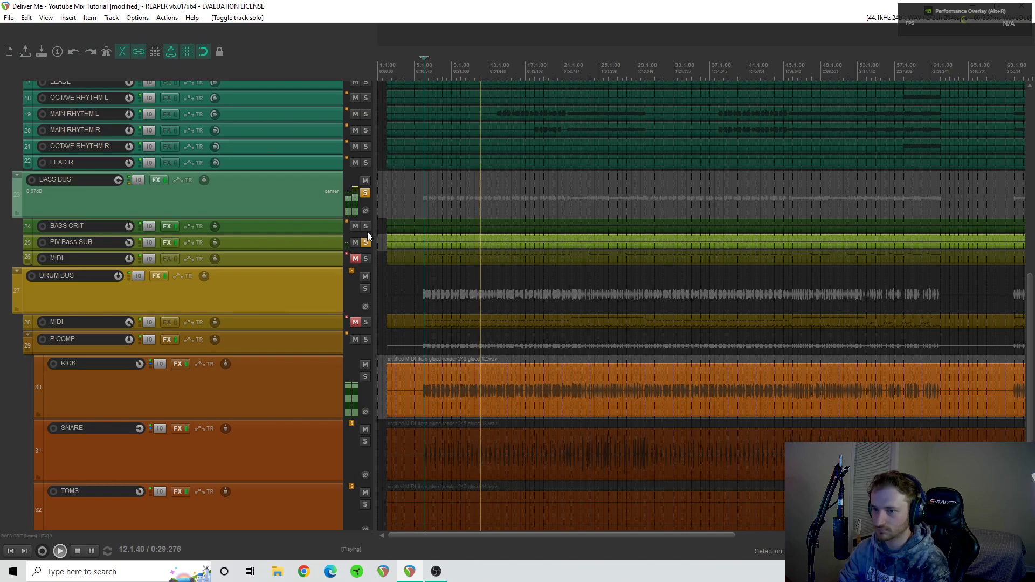
key(space)
click(365, 242)
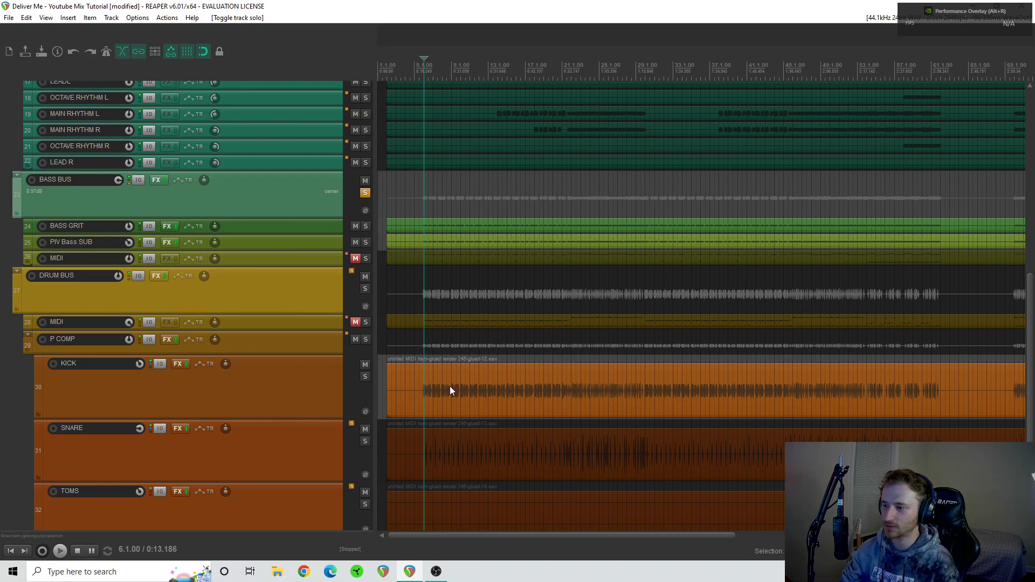
- Solo BASS GRIT and play it from bar 6, comparing its whole FX chain bypassed and enabled
click(366, 226)
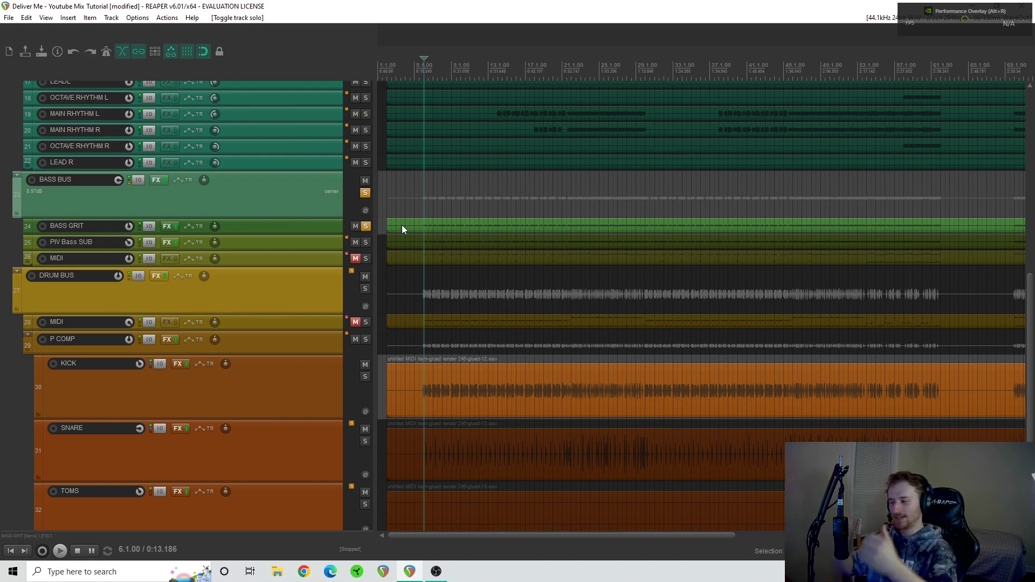
scroll(502, 249, up, 4)
click(176, 227)
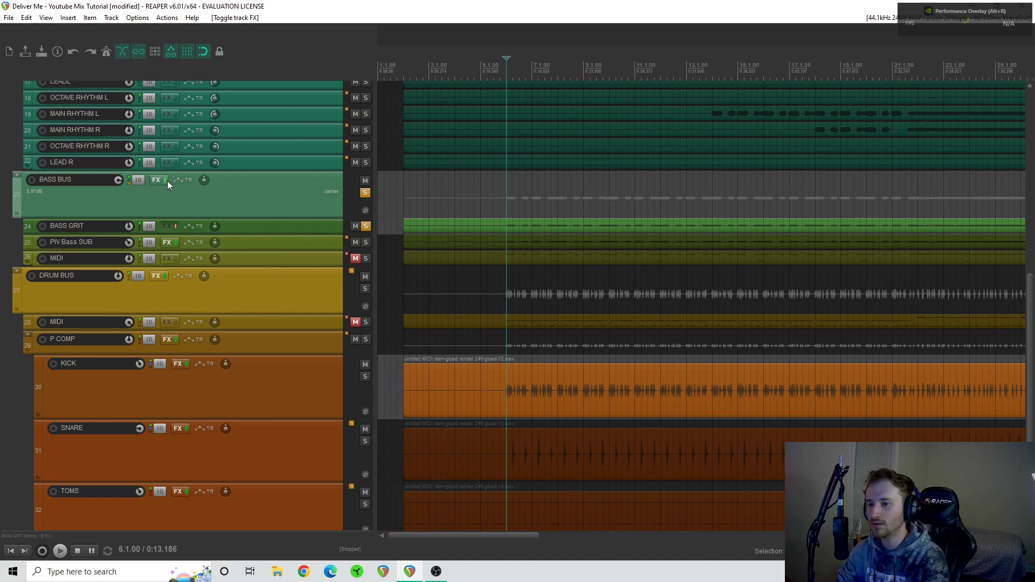
key(space)
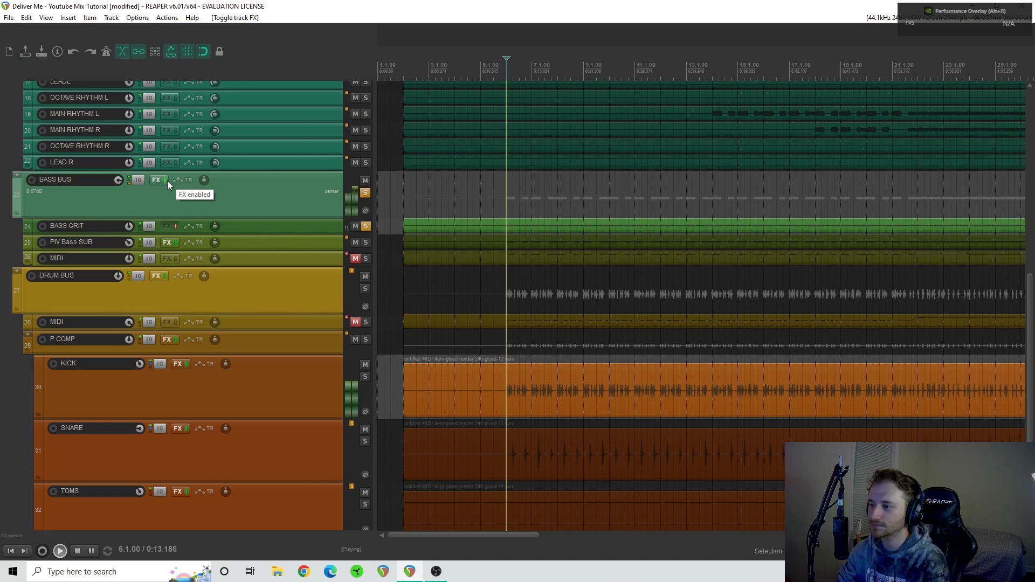
click(176, 226)
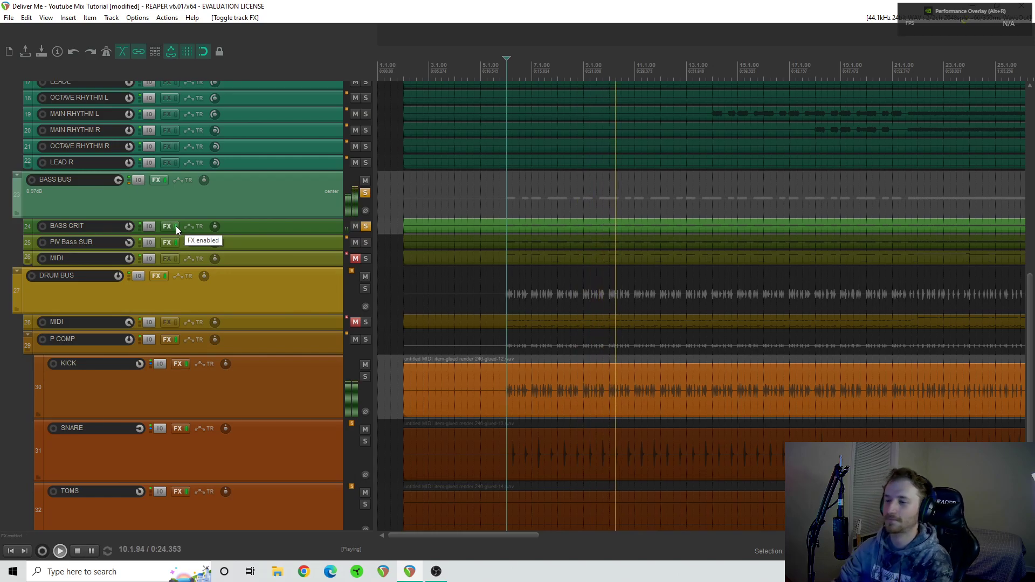
key(space)
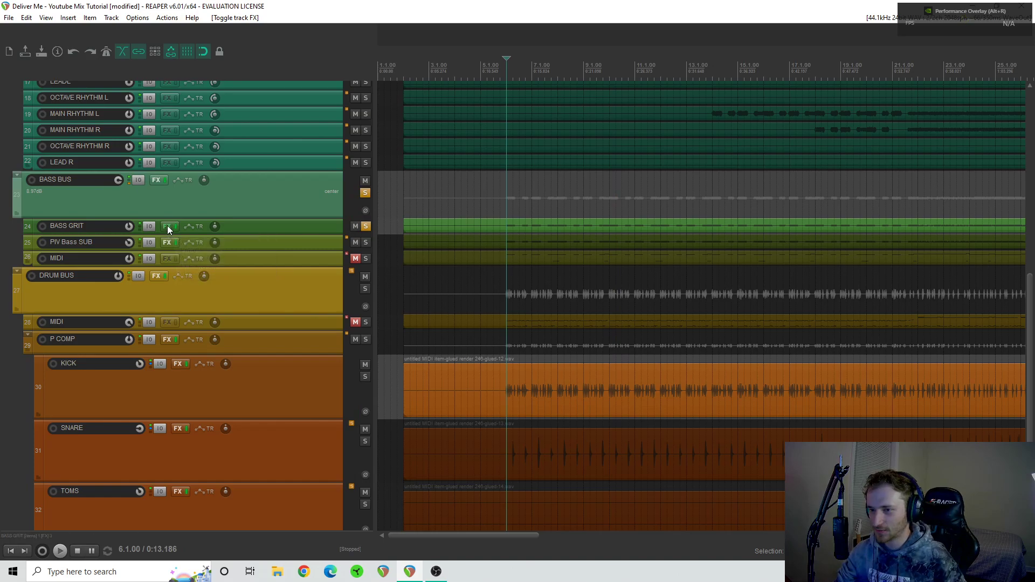
- Display the BASS GRIT FX chain and examine the Pro-Q 3 cuts and high-frequency filter band
click(167, 227)
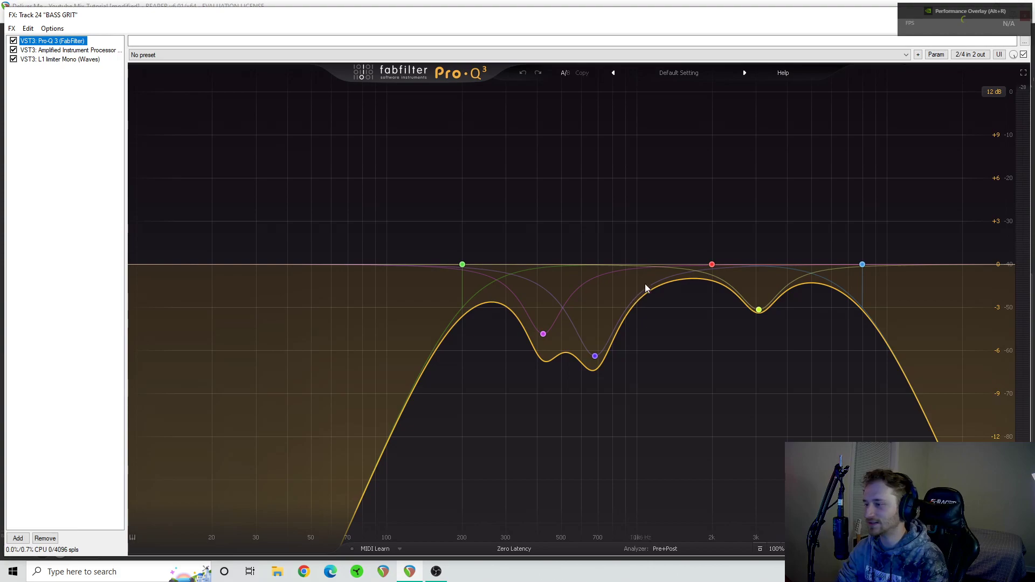
mouse_move(624, 308)
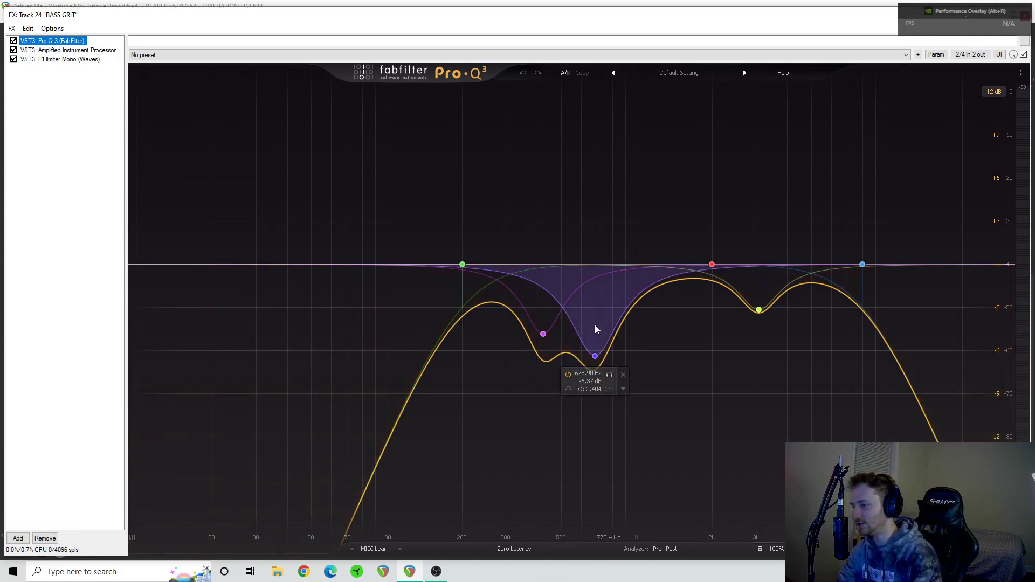
mouse_move(551, 330)
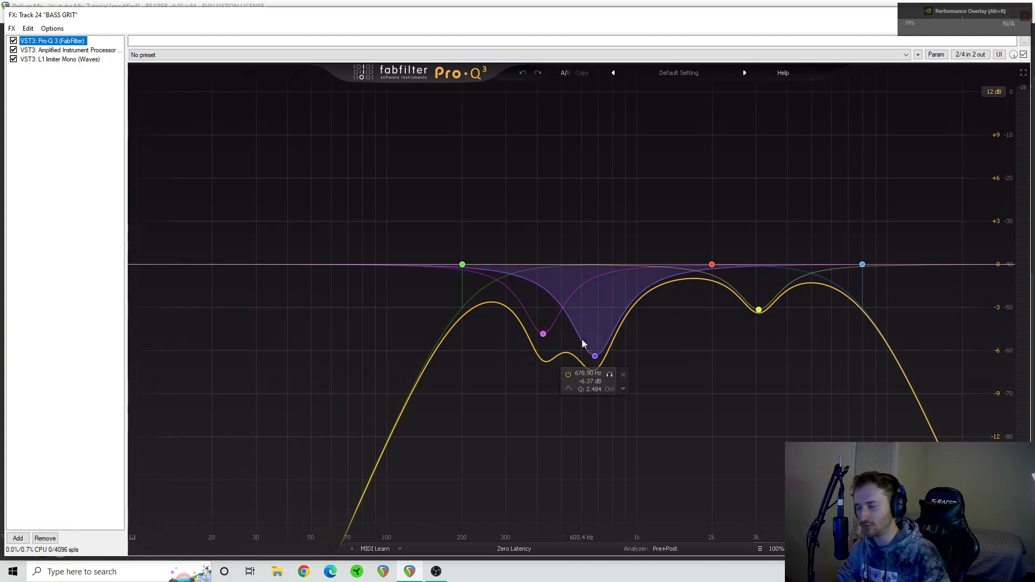
mouse_move(771, 318)
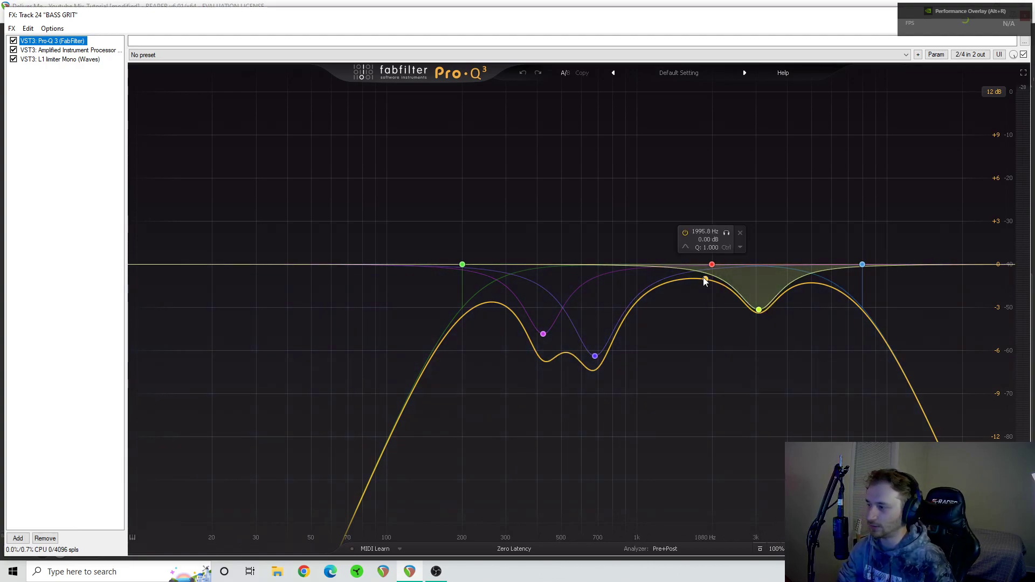
mouse_move(861, 273)
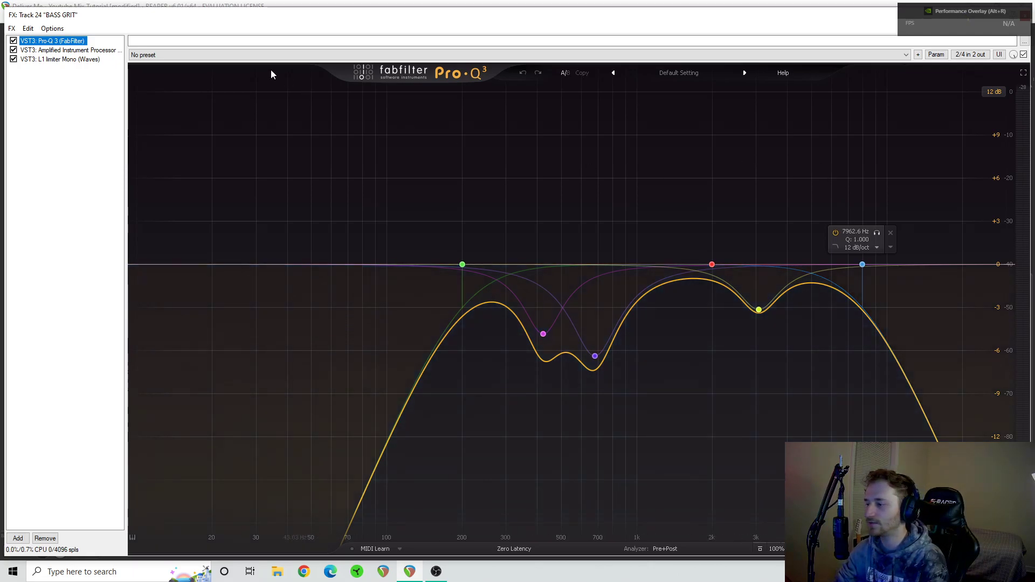
- Bypass L1 limiter Mono and Amplified Instrument Processor, play BASS GRIT through Pro-Q 3 only, and return the EQ display to its compact size
click(13, 59)
click(13, 50)
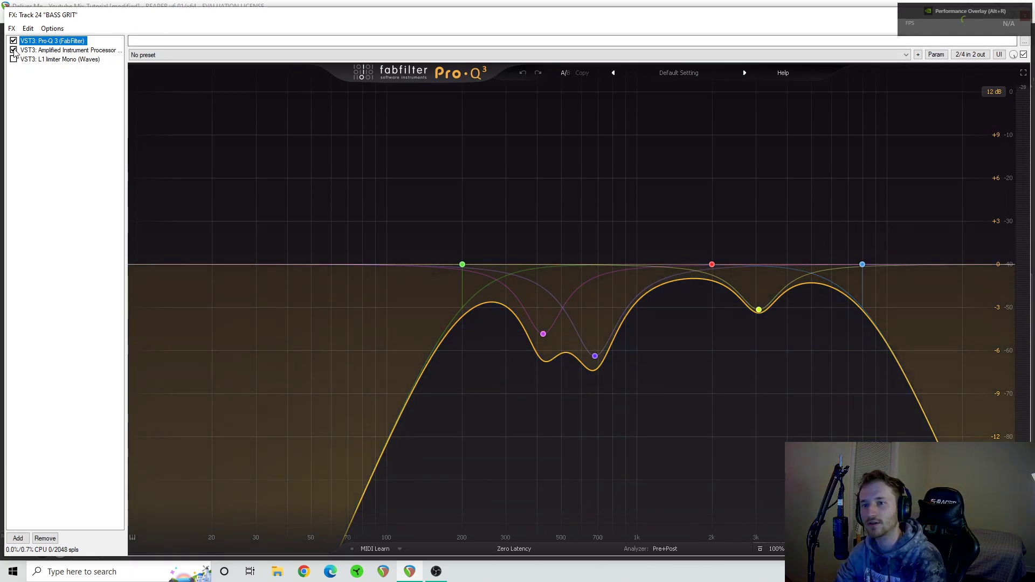
key(space)
mouse_move(595, 356)
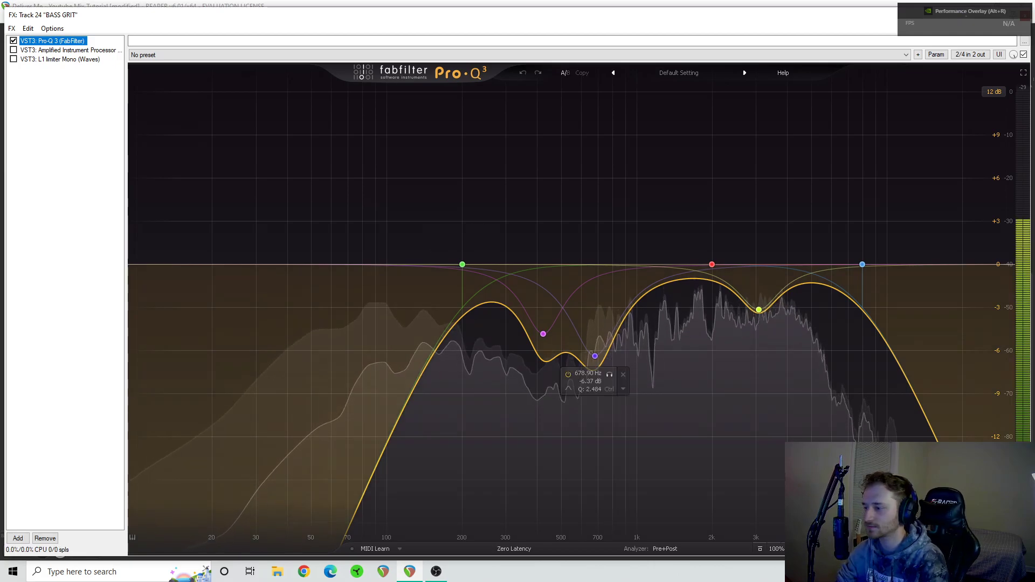
click(1023, 72)
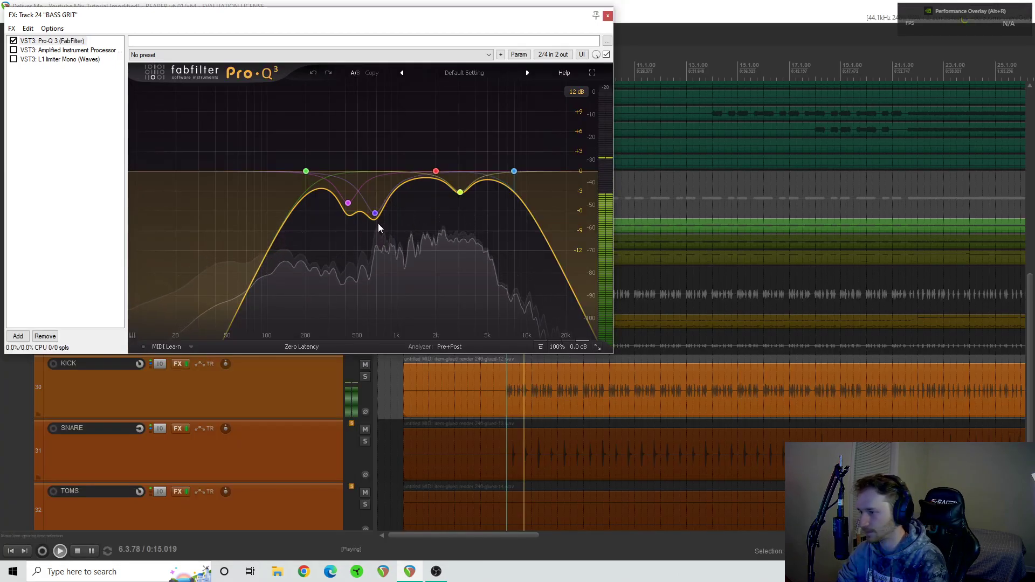
key(space)
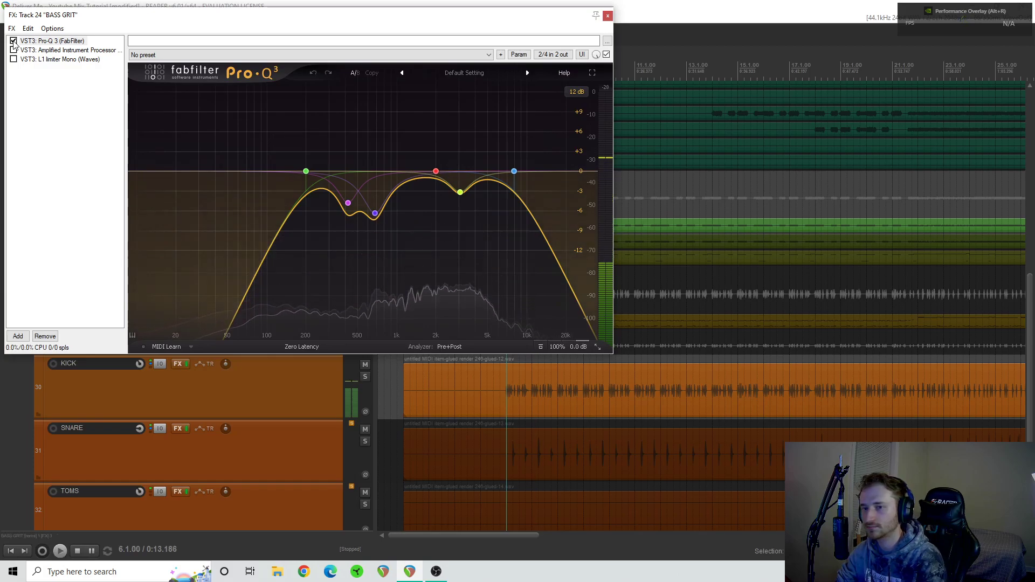
- Play BASS GRIT from bar 6 with Pro-Q 3 bypassed, then enabled, to compare the EQ
click(13, 41)
key(space)
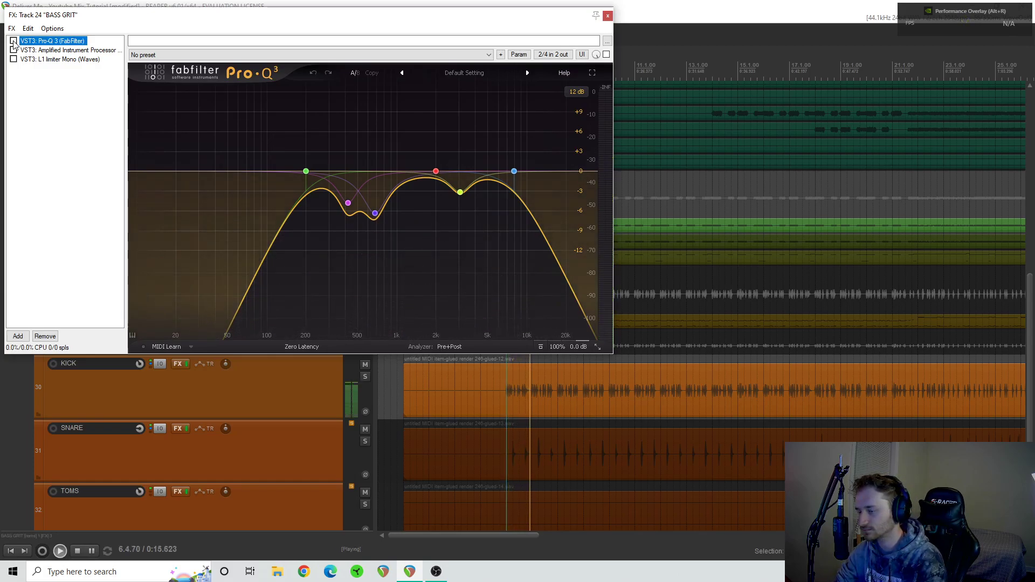
key(space)
click(14, 41)
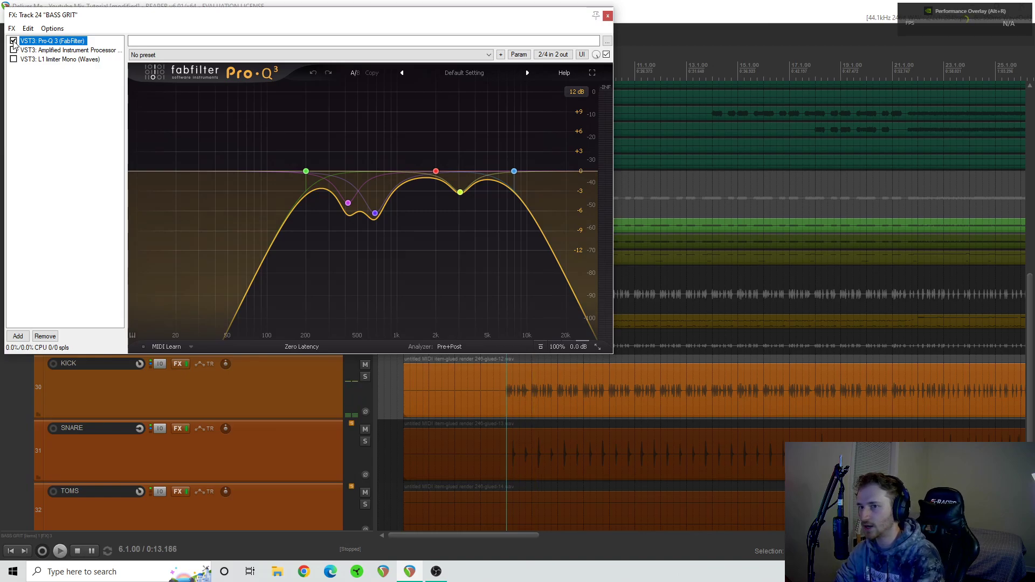
key(space)
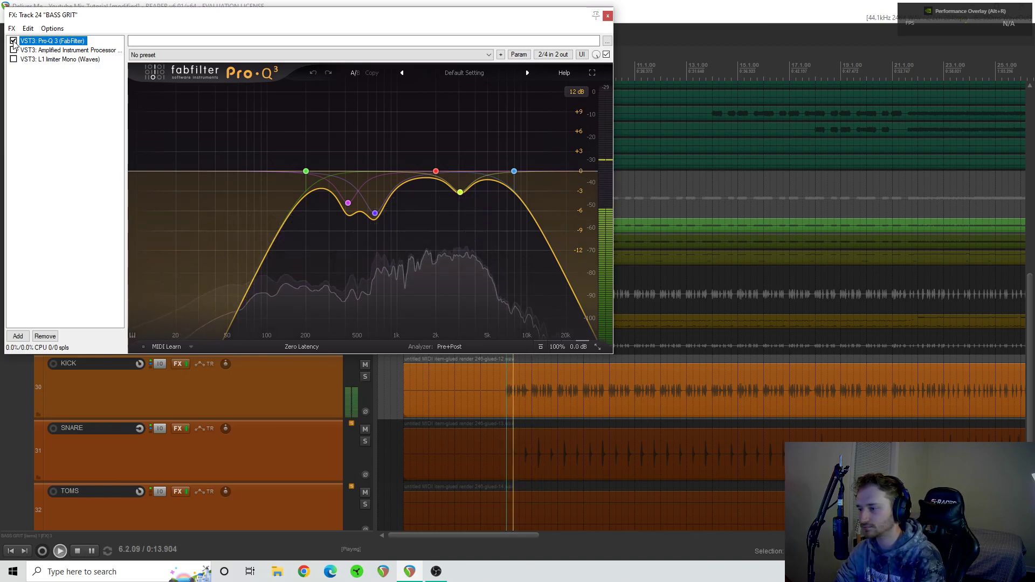
key(space)
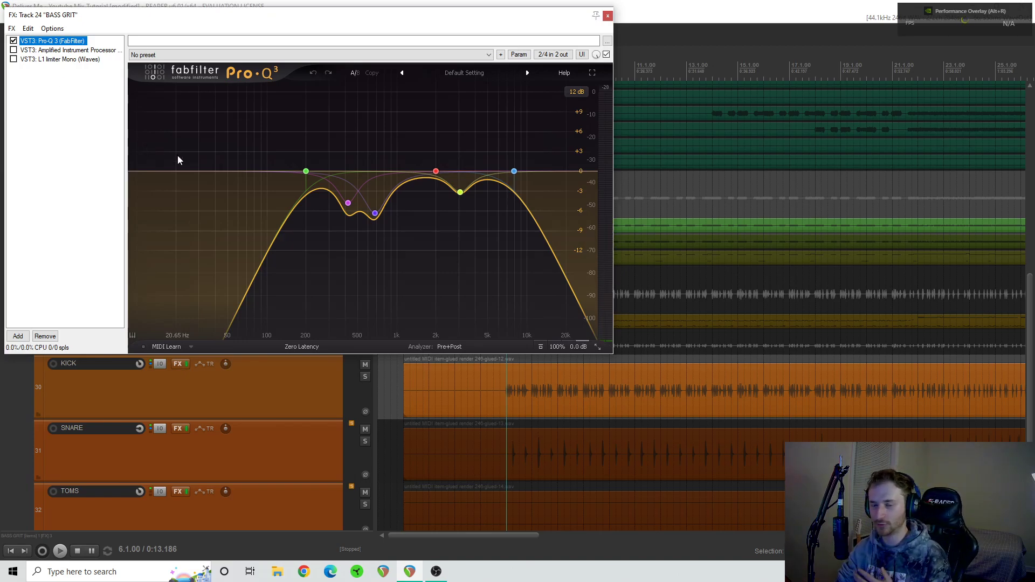
- Enable Amplified Instrument Processor on BASS GRIT and play it with the LMF band, HMF band and HPF/LPF filters switched off
click(16, 51)
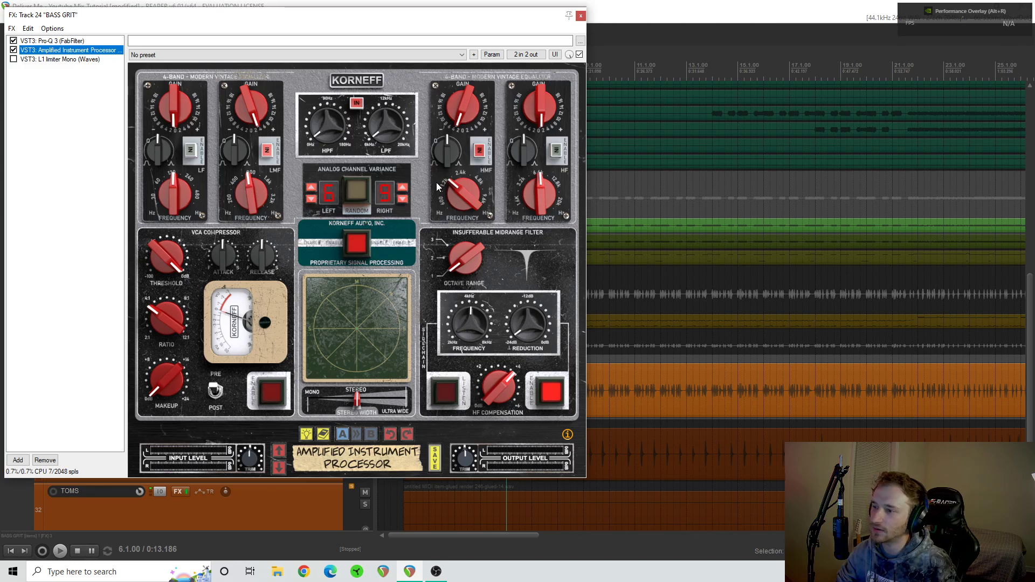
click(453, 199)
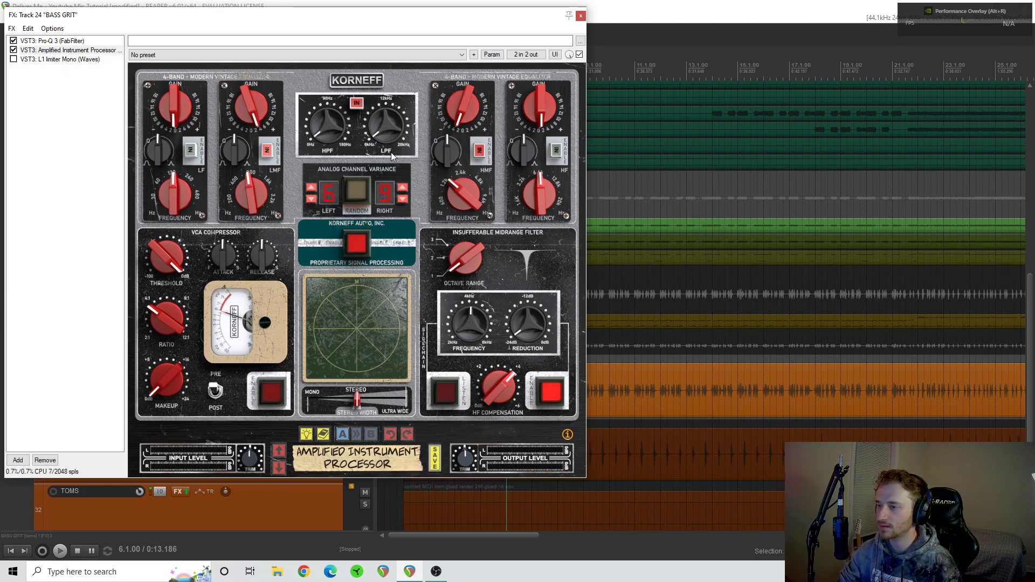
click(267, 151)
click(356, 103)
click(480, 152)
key(space)
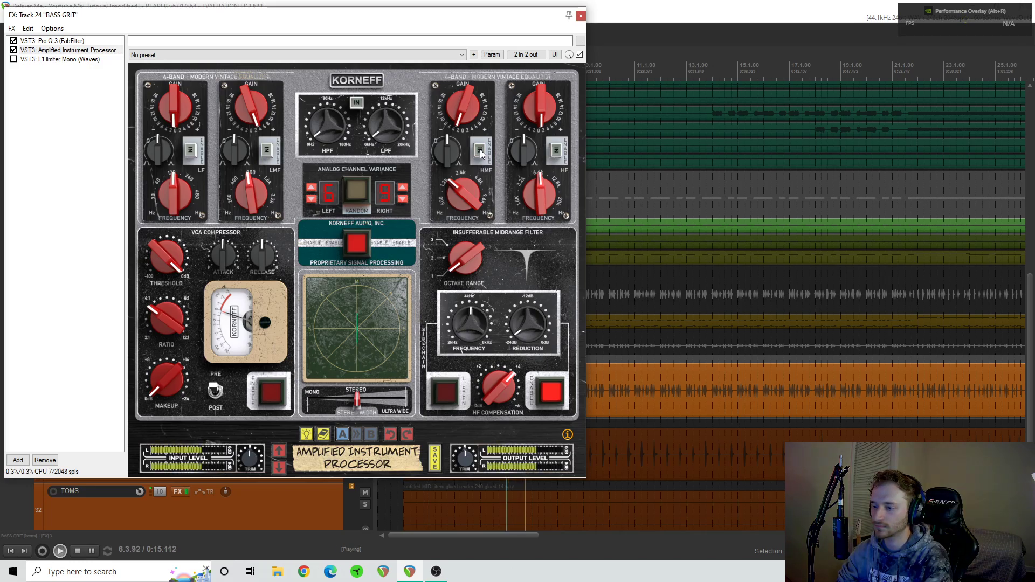
key(space)
- Switch the HMF band, HPF/LPF filters and LMF band back on and play BASS GRIT again
click(480, 151)
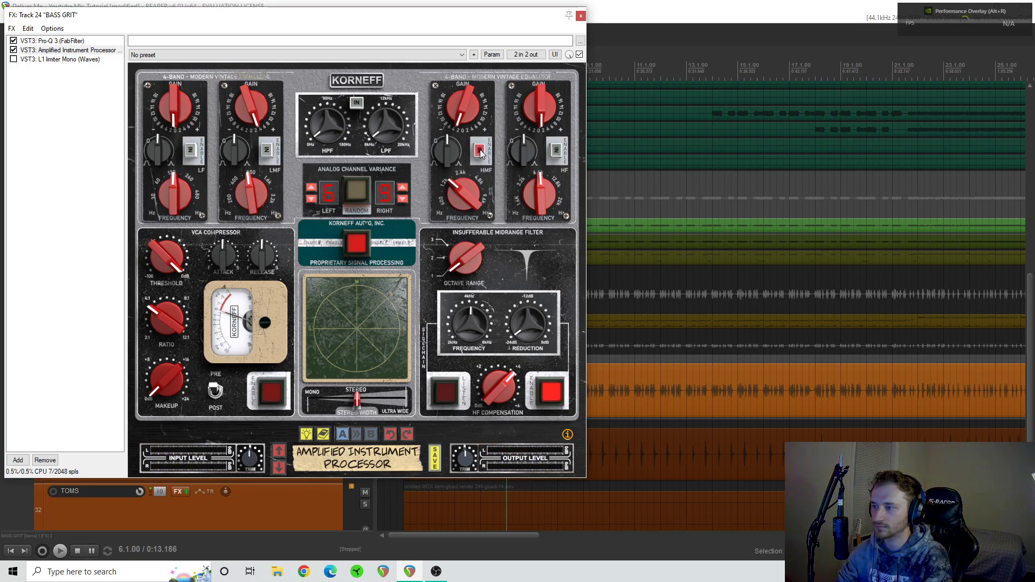
click(357, 103)
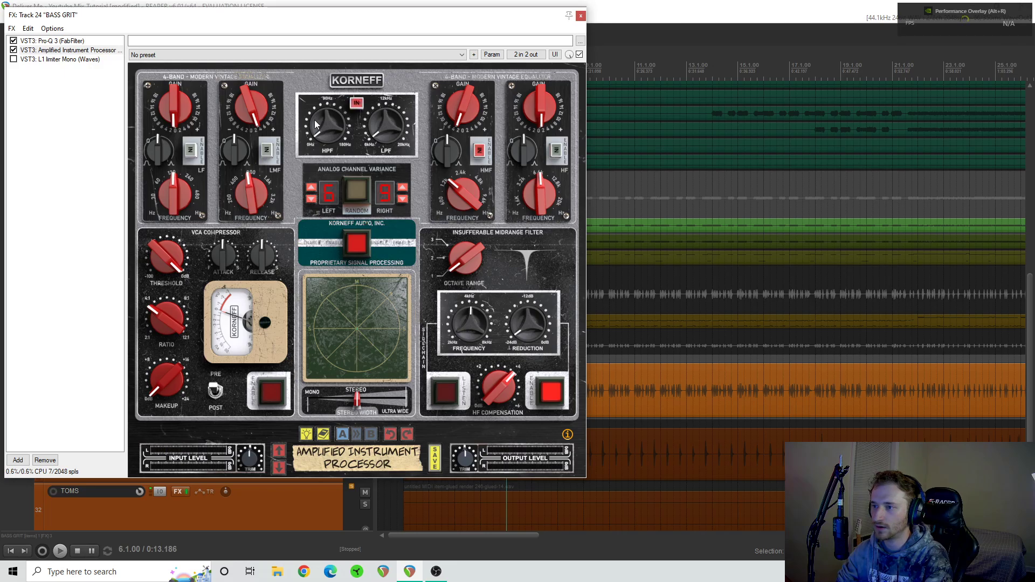
click(267, 151)
key(space)
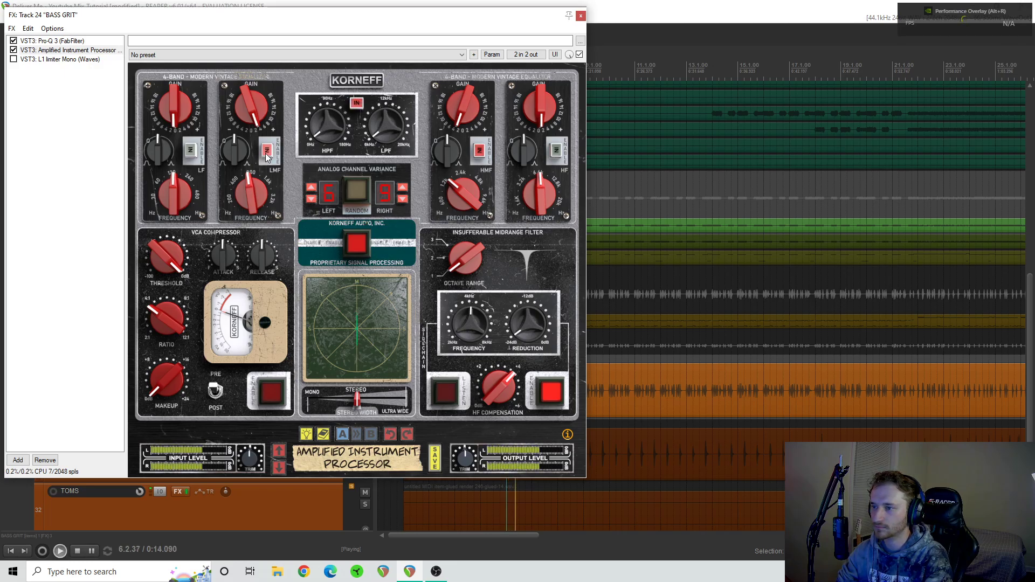
key(space)
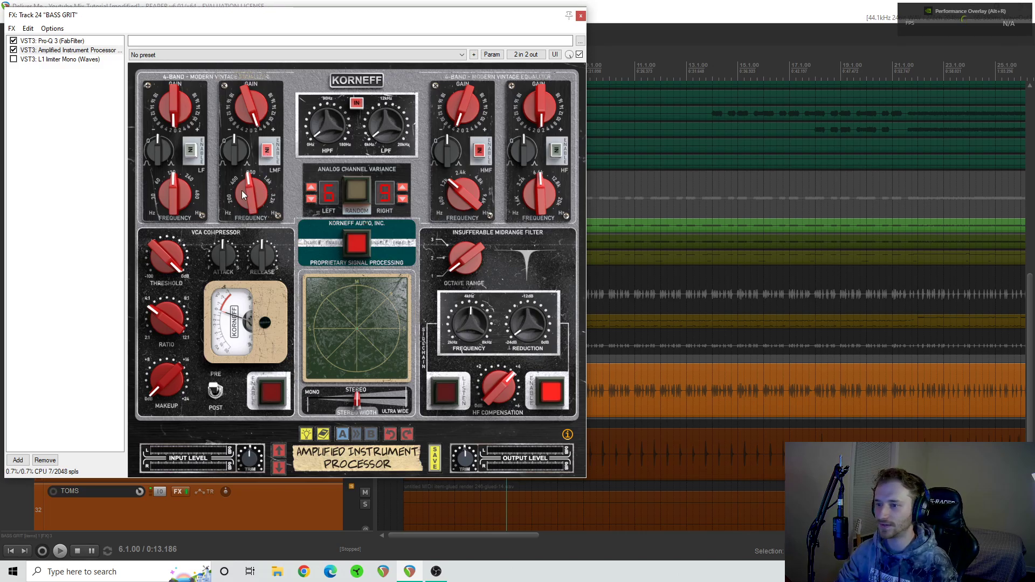
- Play BASS GRIT while comparing the Proprietary Signal Processing section of Amplified Instrument Processor switched off and on
drag(248, 193, 249, 186)
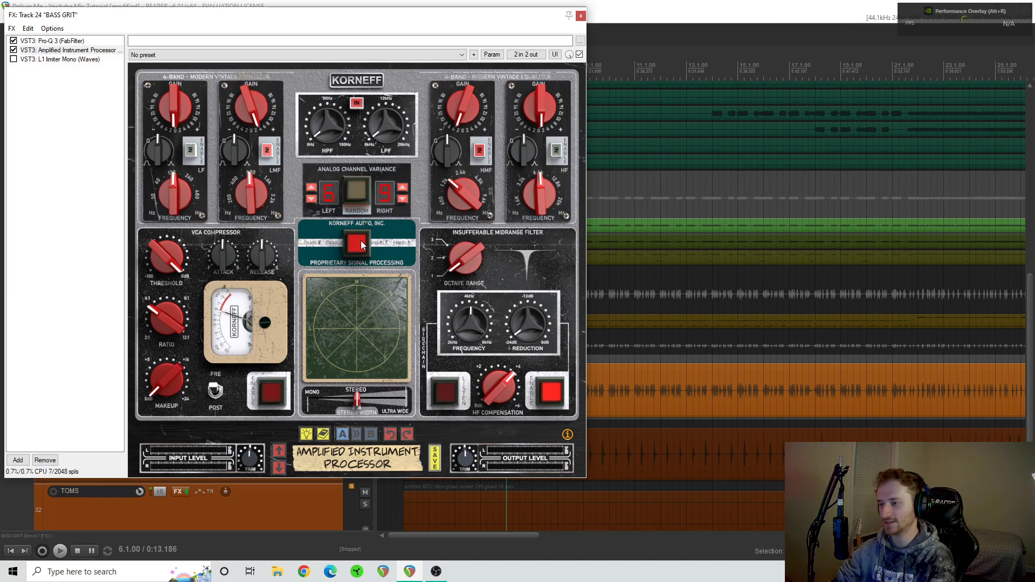
key(space)
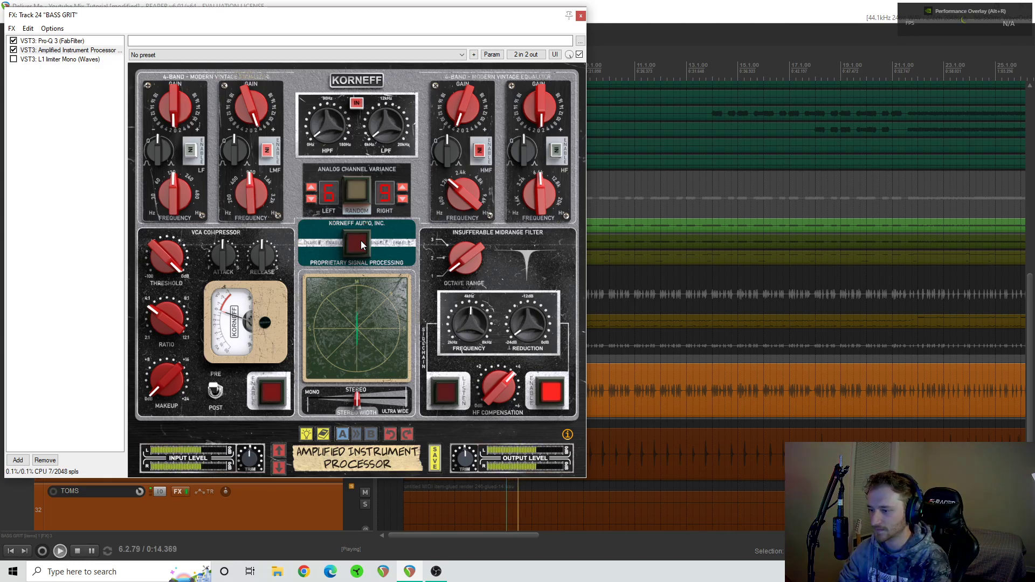
click(361, 241)
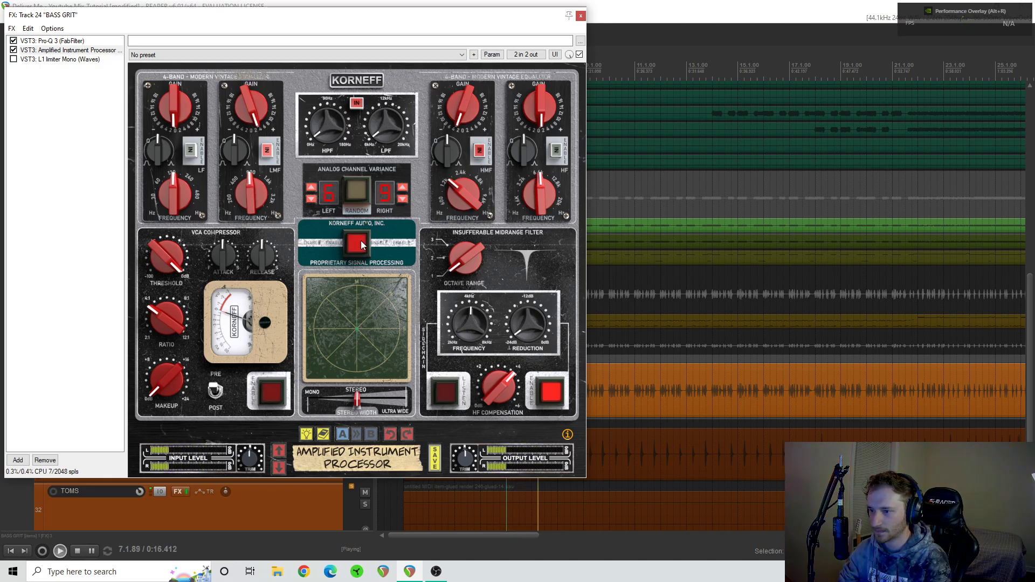
click(361, 240)
click(361, 241)
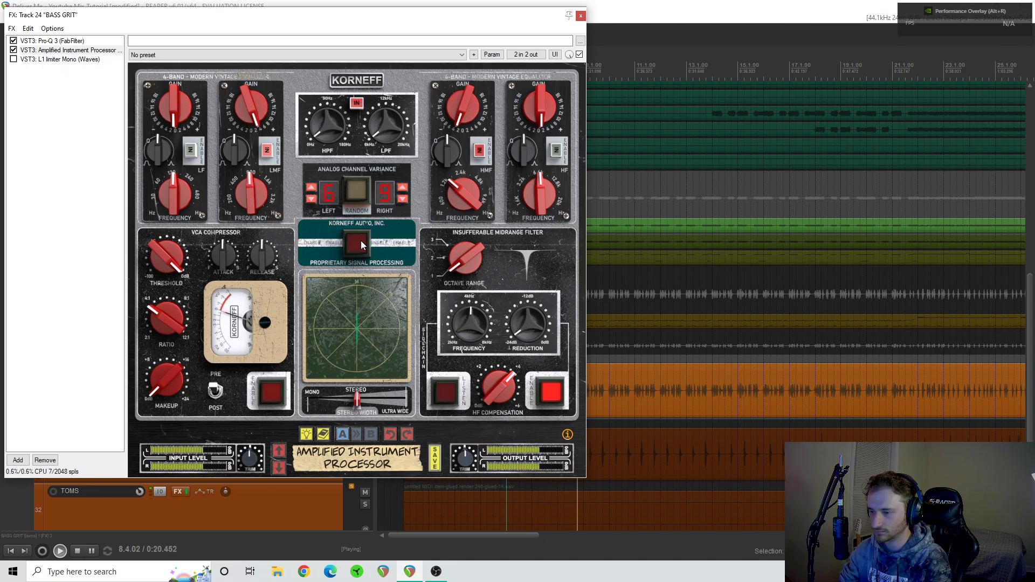
key(space)
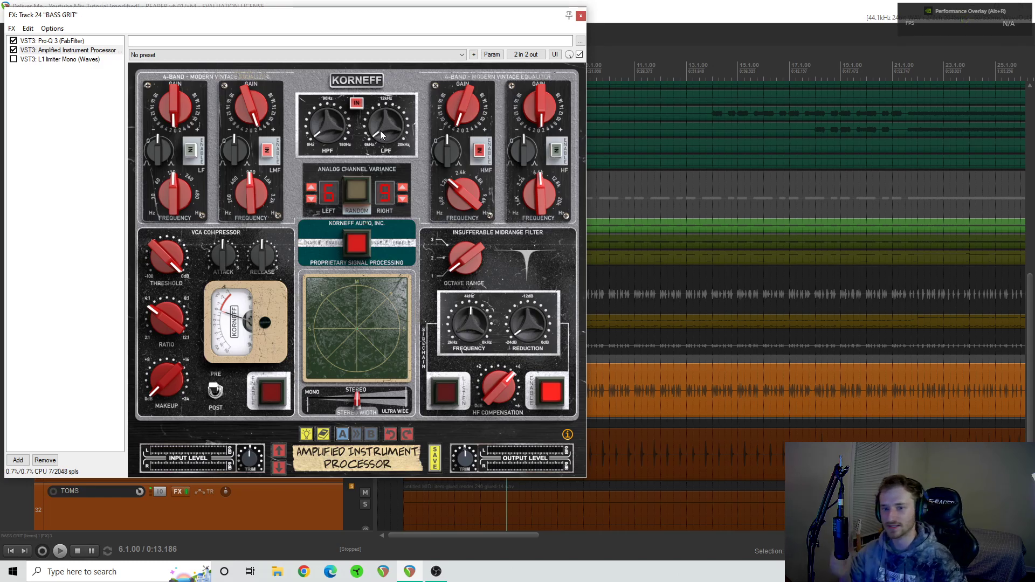
- Play BASS GRIT from bar 6 while comparing the Insufferable Midrange Filter of Amplified Instrument Processor switched off and on
mouse_move(512, 391)
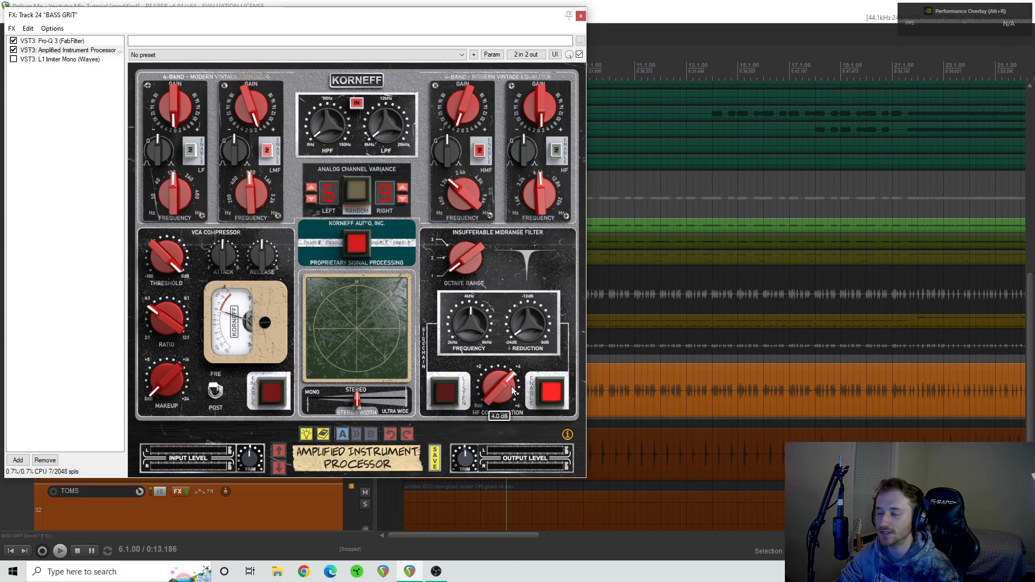
key(space)
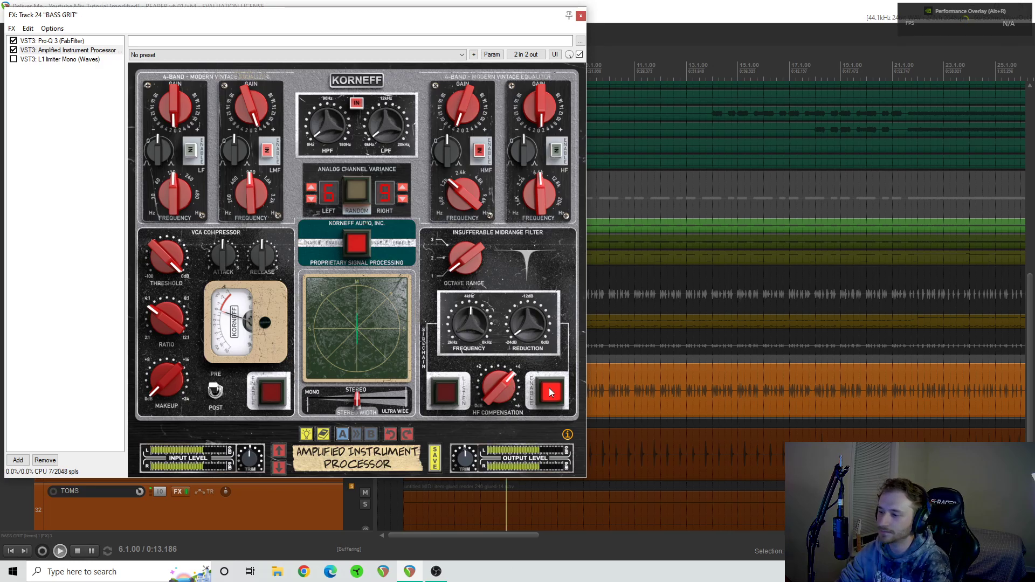
click(549, 391)
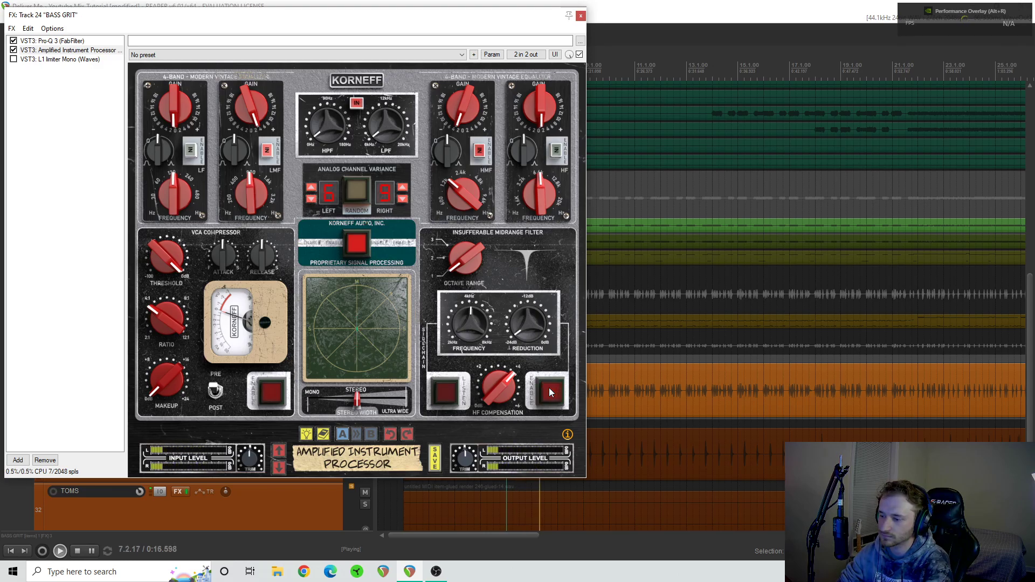
click(549, 388)
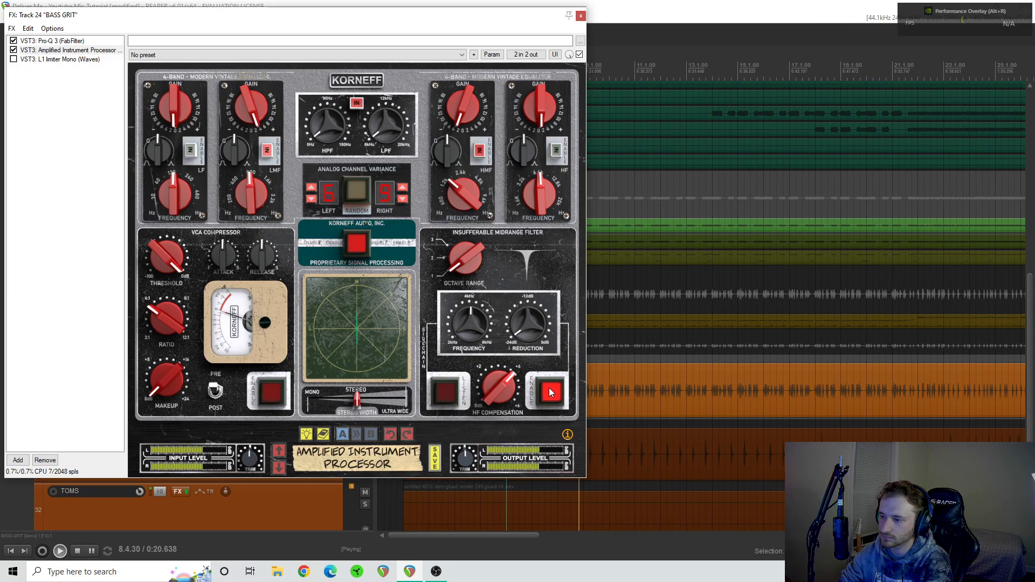
key(space)
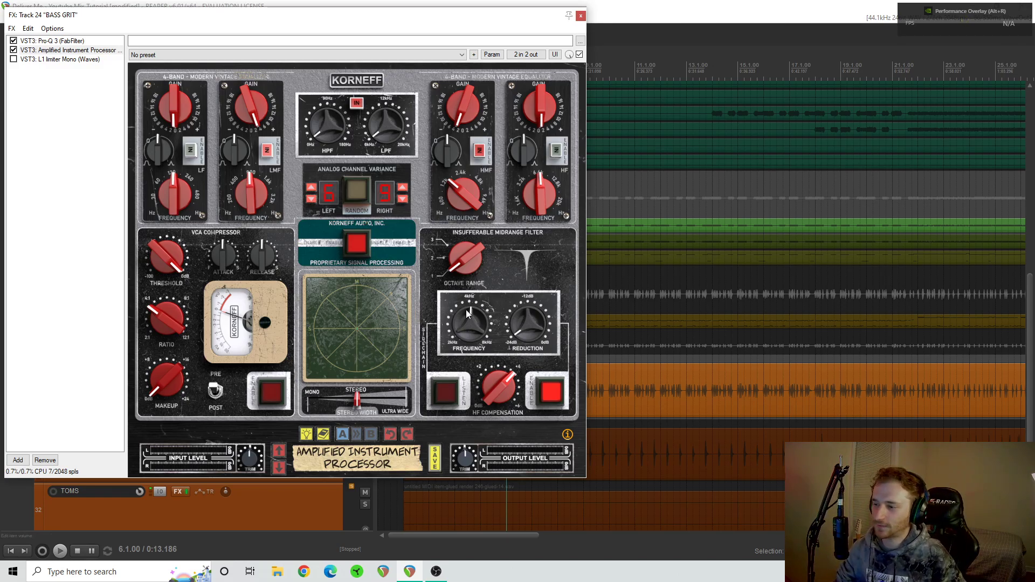
drag(522, 319, 525, 303)
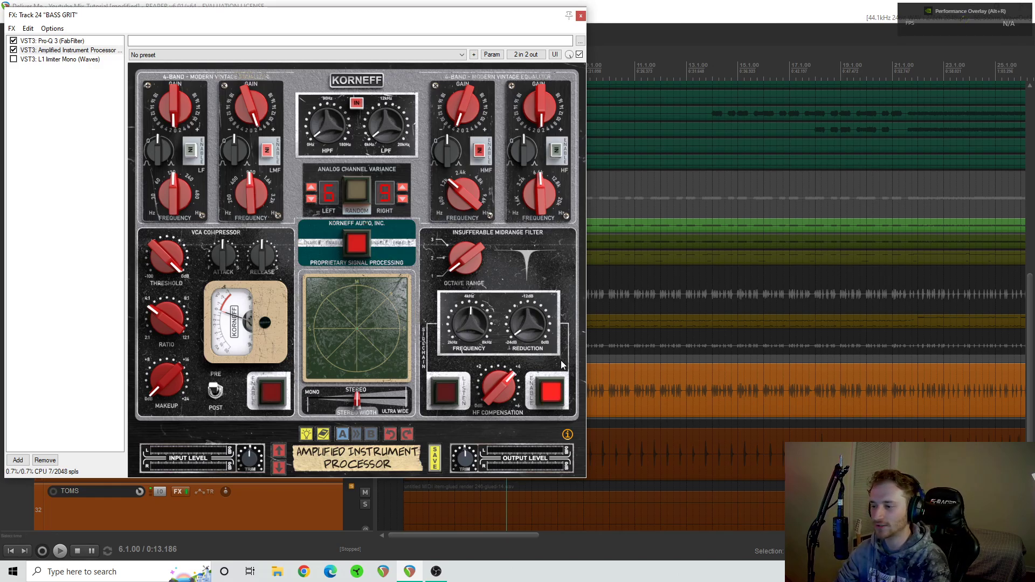
- Enable L1 limiter Mono on BASS GRIT, play the track through it, and close the track's FX chain
click(12, 60)
click(40, 59)
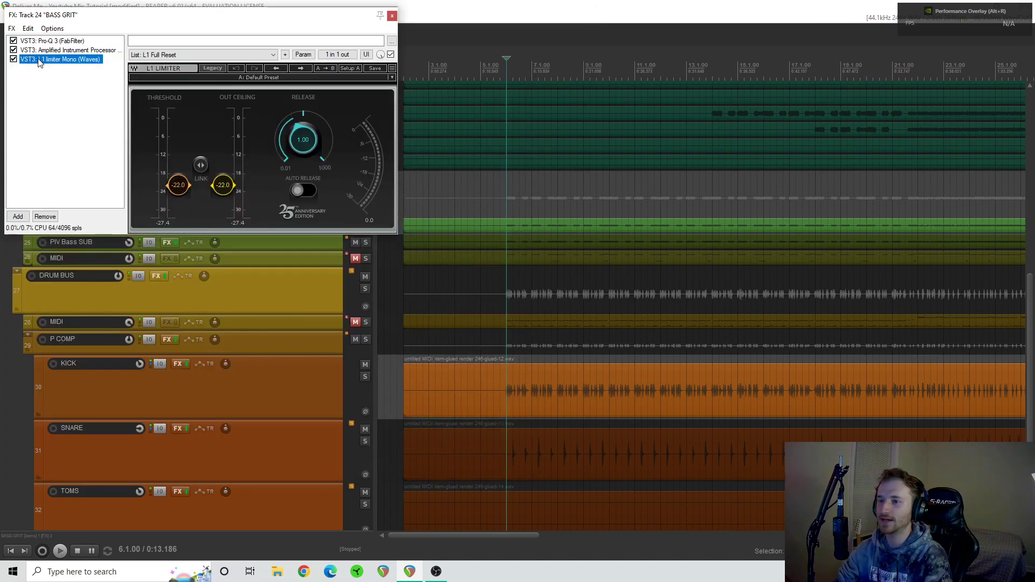
key(space)
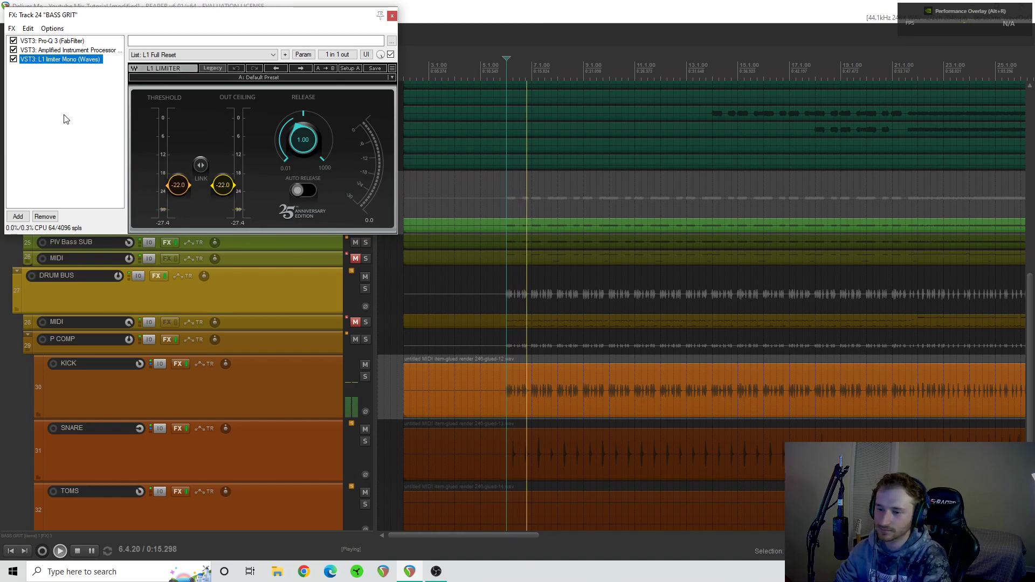
key(space)
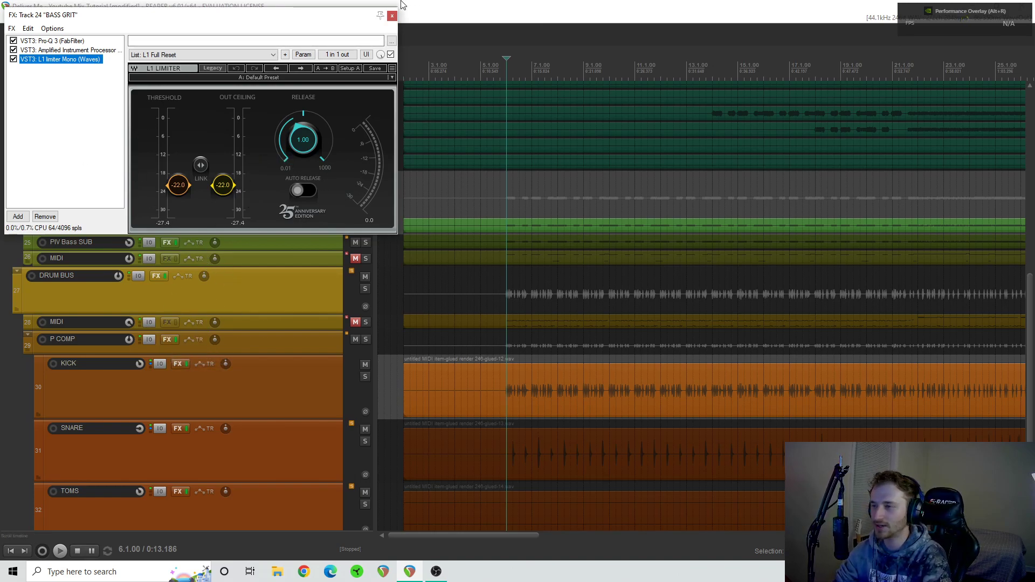
click(392, 16)
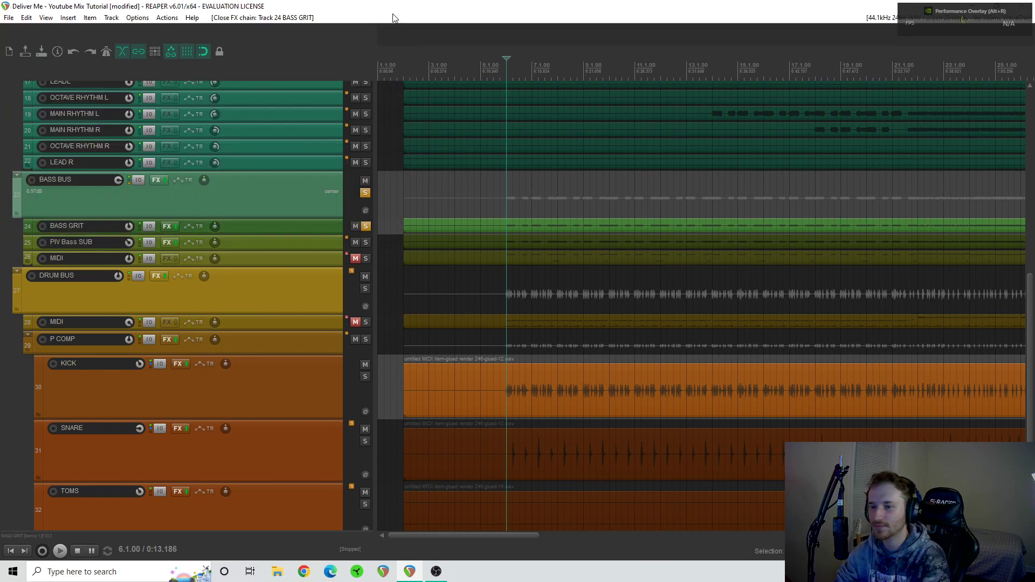
- Solo PIV Bass SUB instead of BASS GRIT, play it, and open its FX chain
click(366, 242)
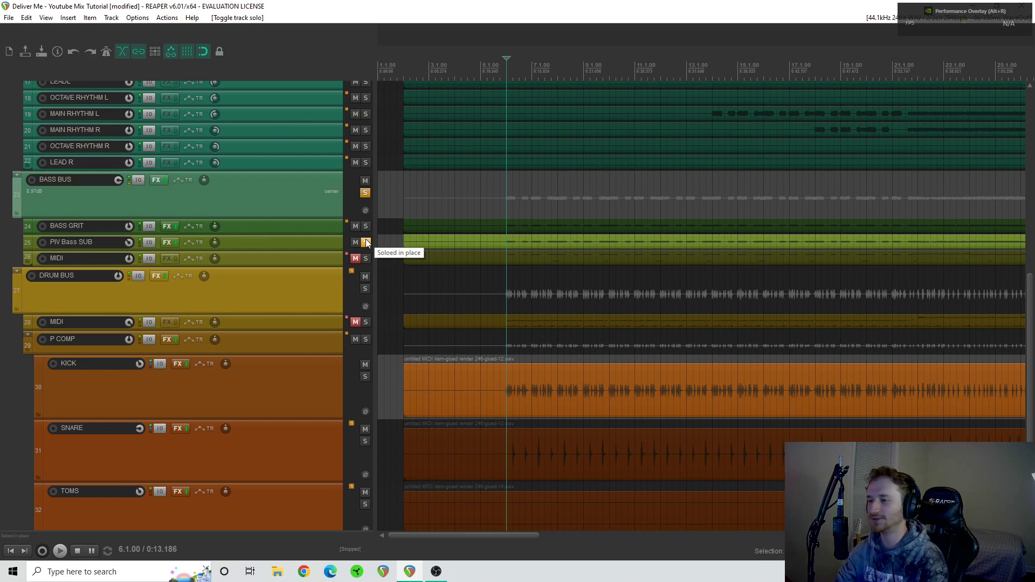
key(space)
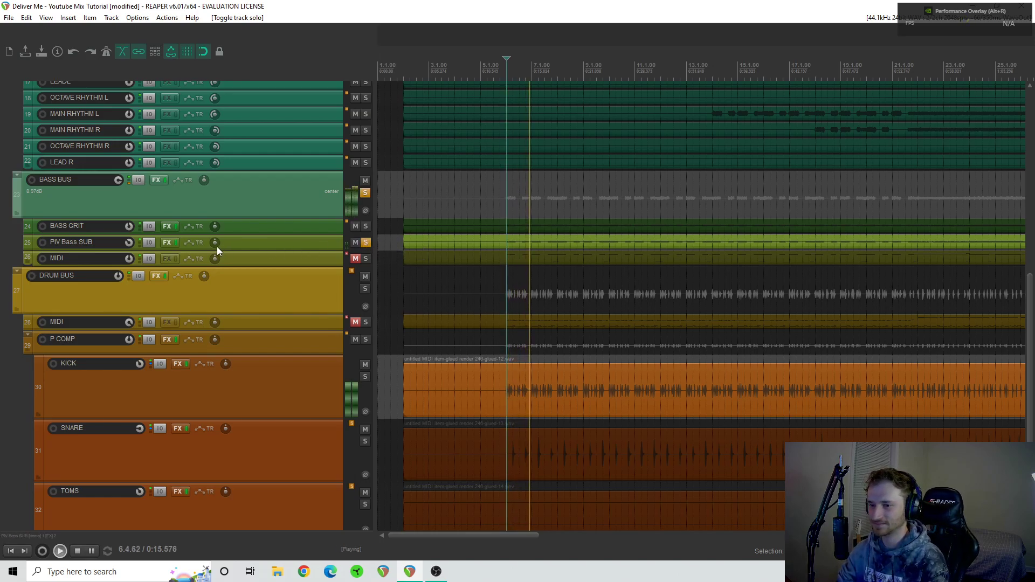
click(165, 243)
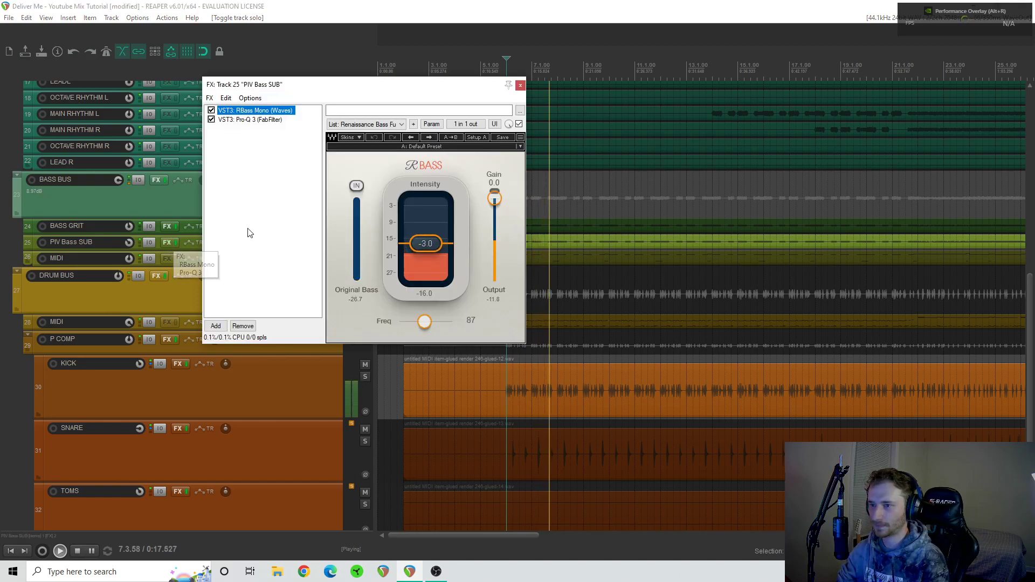
key(space)
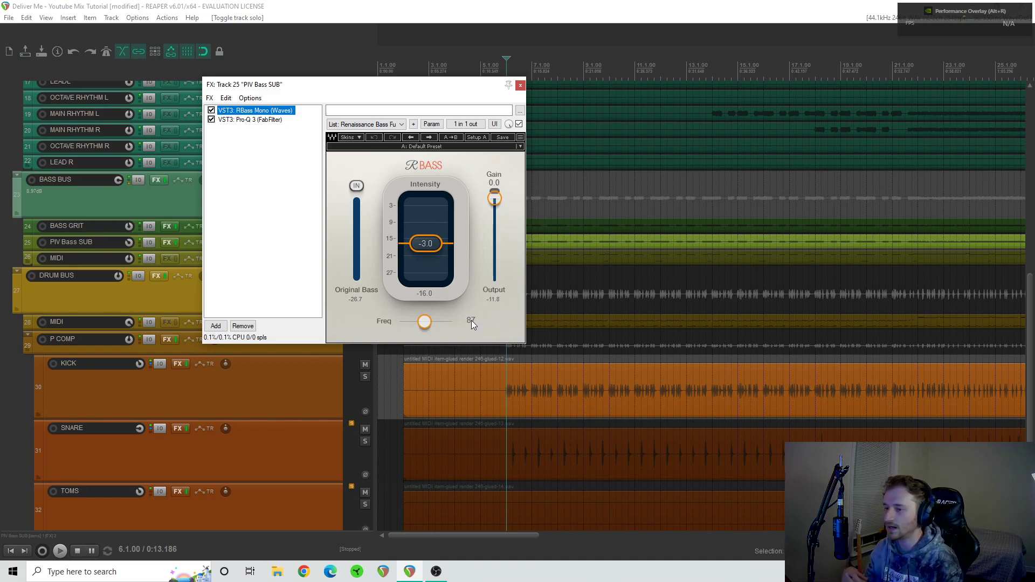
- Open Pro-Q 3 of PIV Bass SUB in its own window and add a flat bell band at about 740 Hz
click(259, 120)
double_click(260, 119)
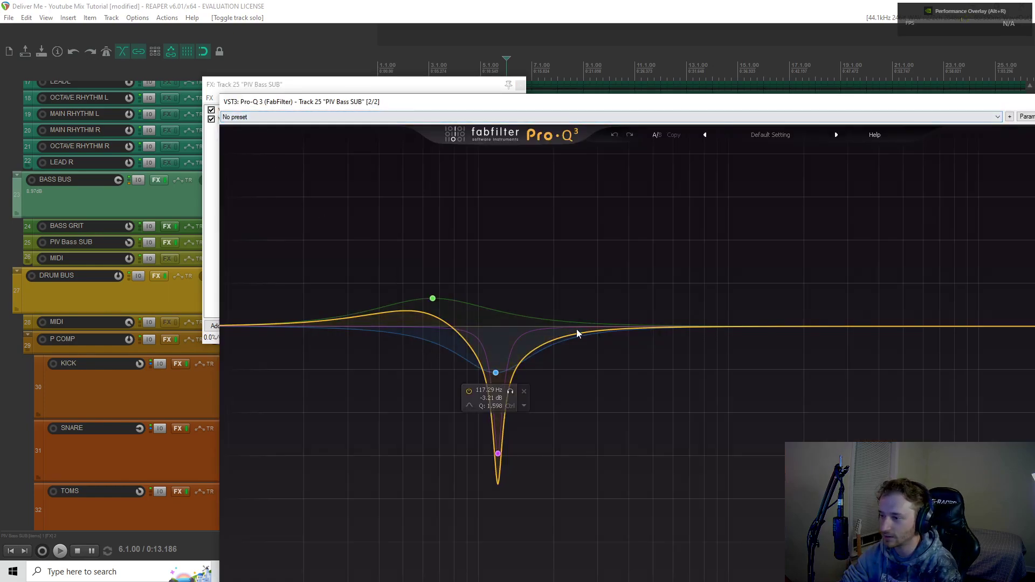
click(696, 327)
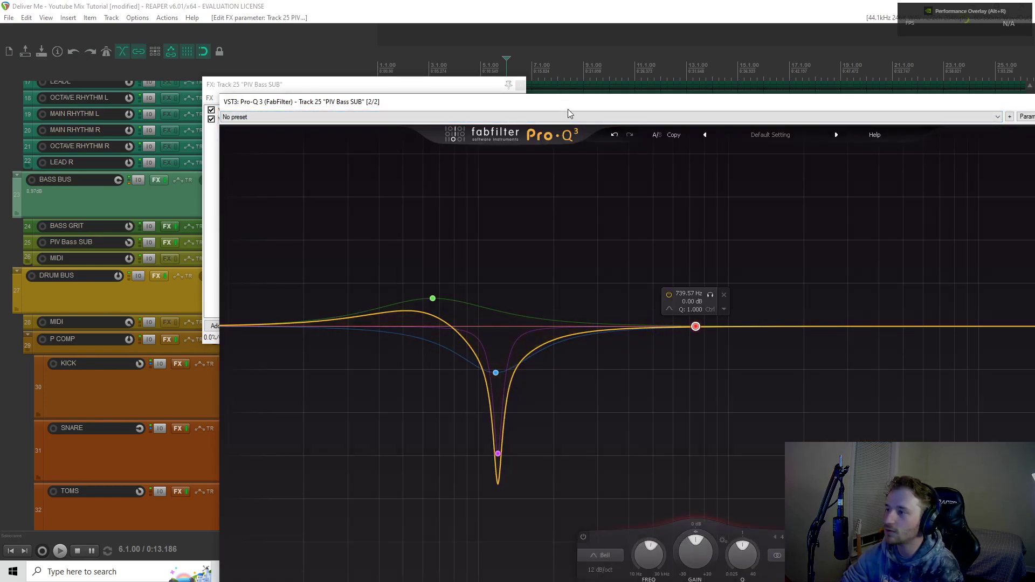
drag(573, 106, 349, 6)
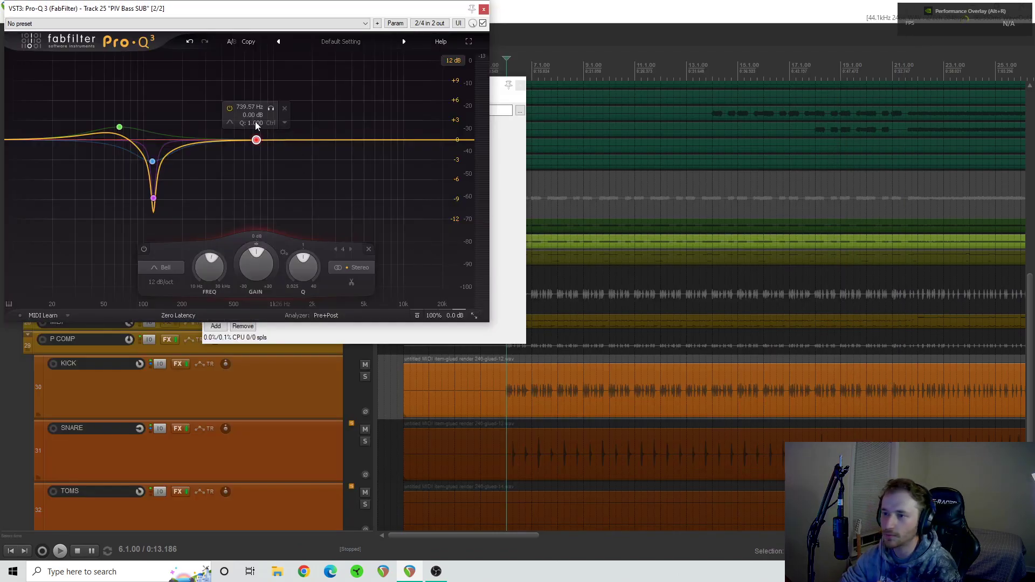
- Set the new band's frequency by note name, first to E1 and finally to F2
double_click(244, 109)
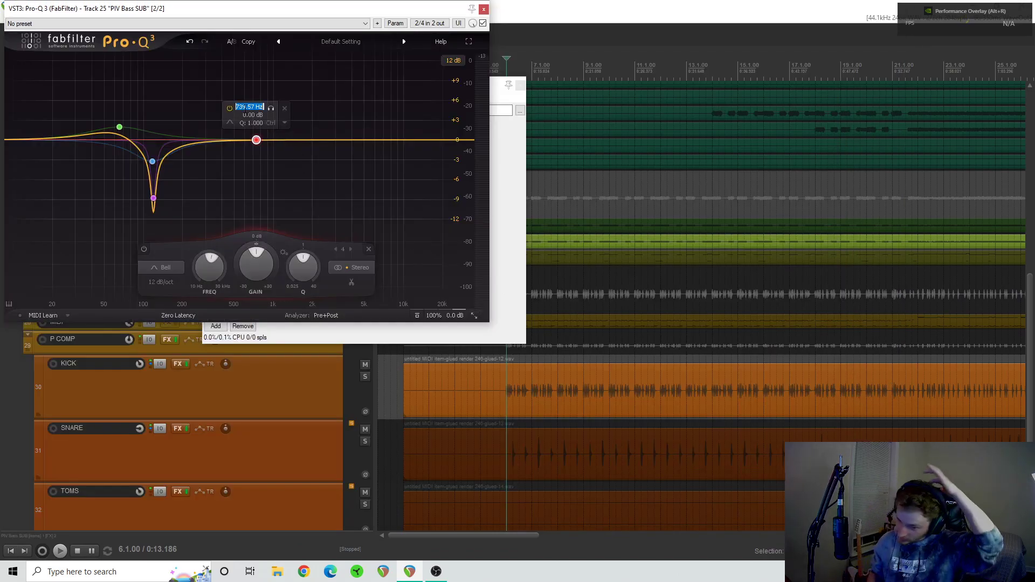
text(E1)
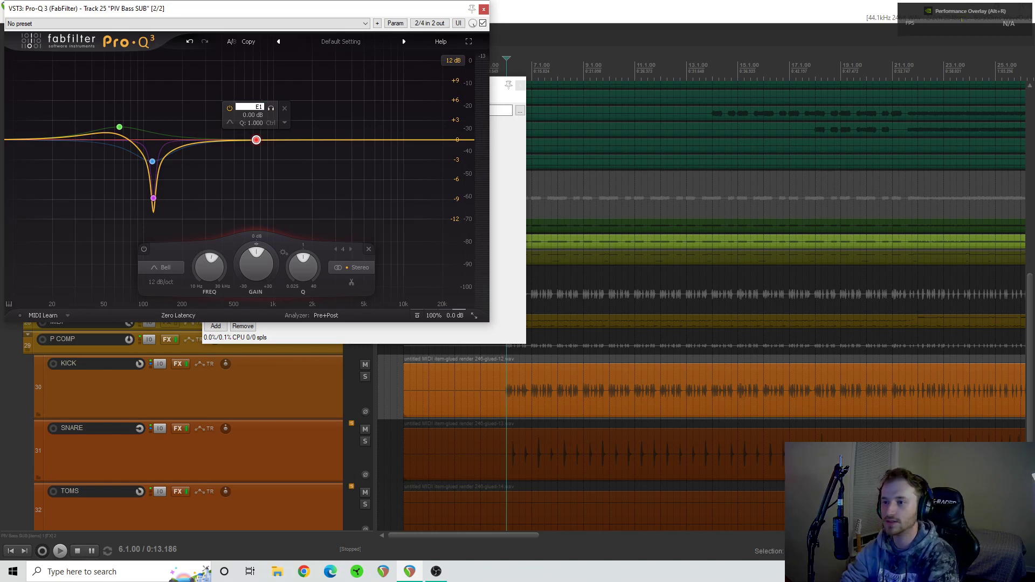
key(Return)
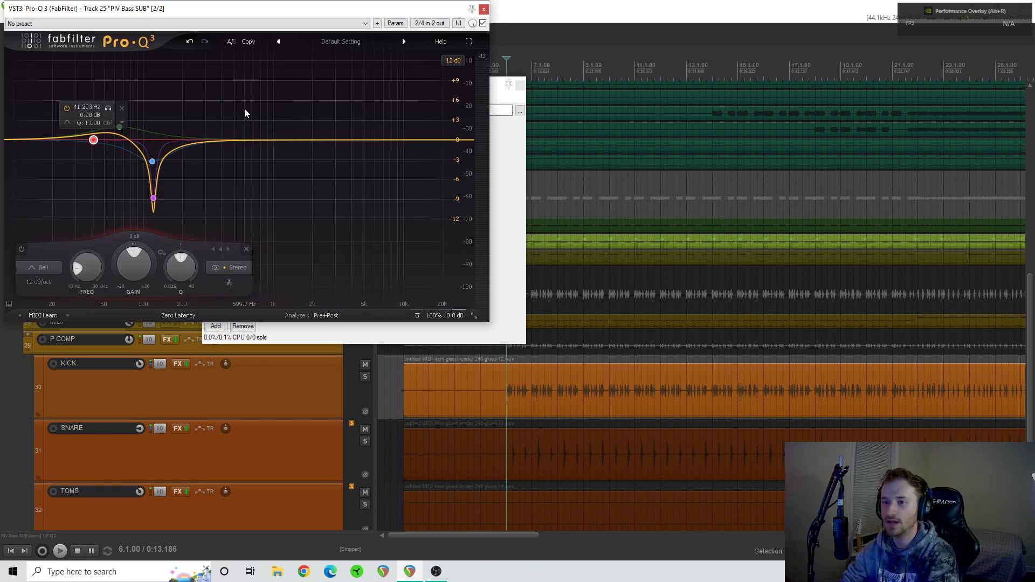
mouse_move(93, 139)
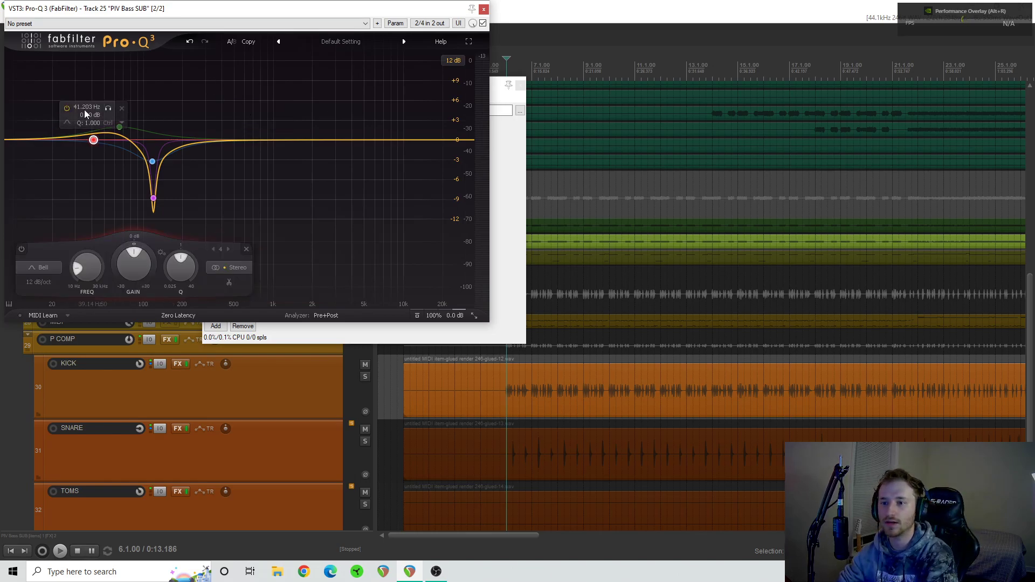
double_click(85, 106)
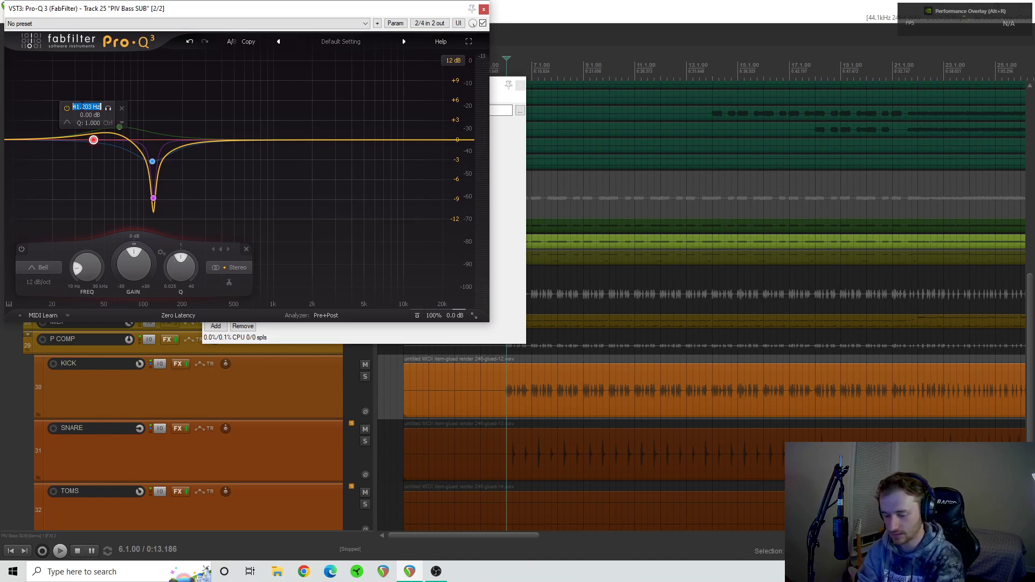
text(F2)
key(Return)
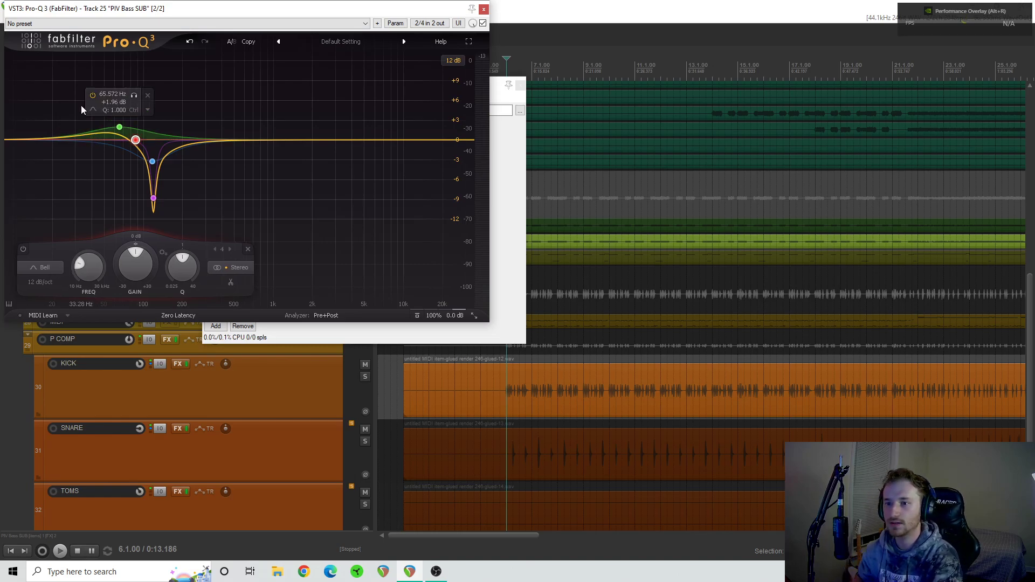
- Retune the green low boost band by note name, first to G2 and finally to D#2
double_click(112, 94)
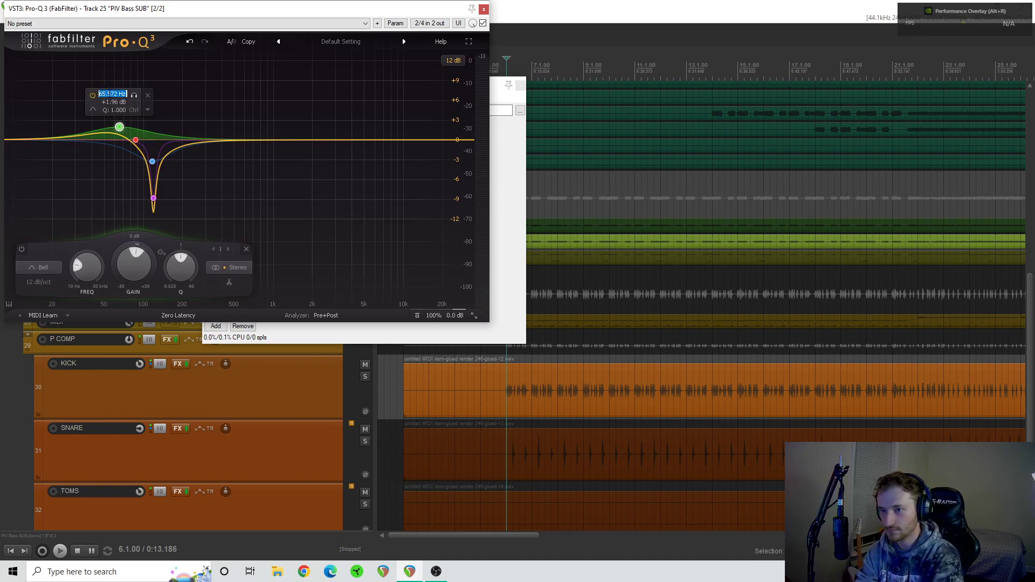
text(G2)
key(Return)
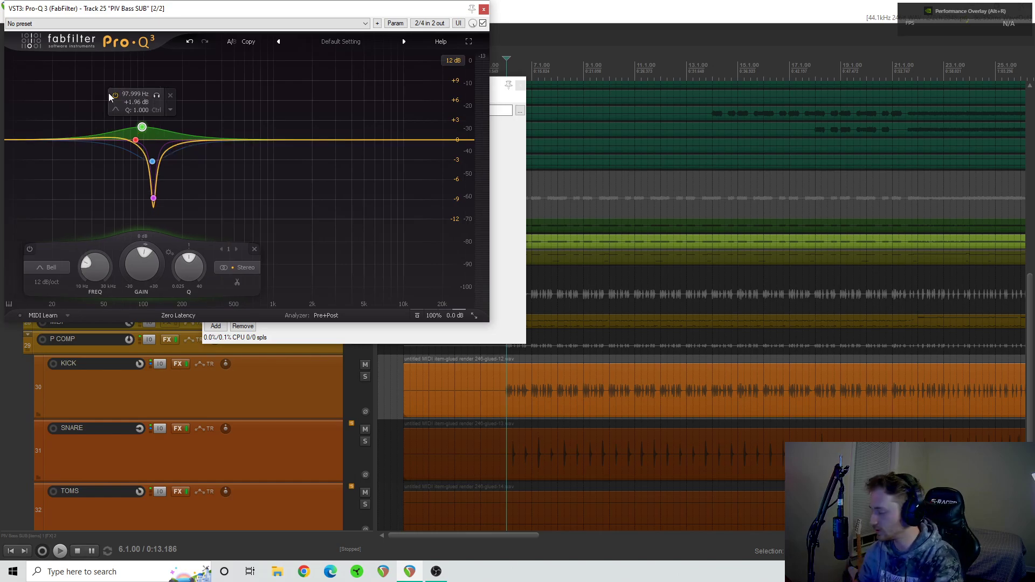
double_click(134, 95)
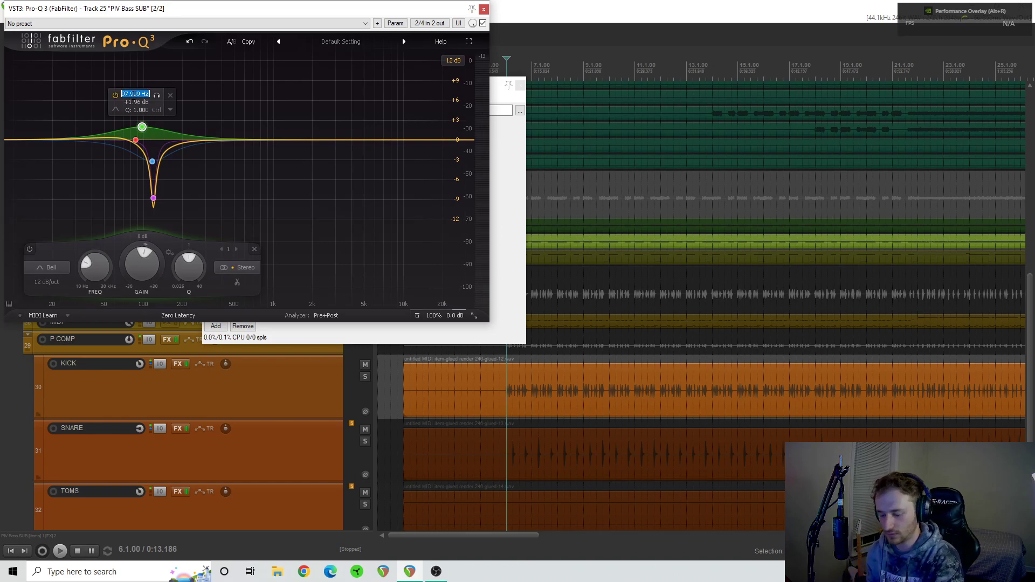
text(d)
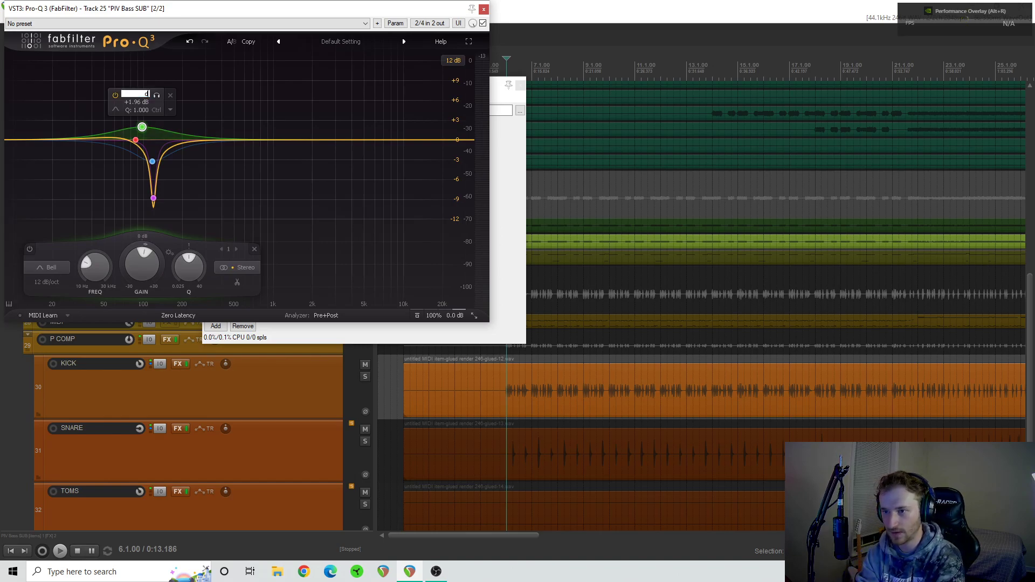
text(#2)
key(Return)
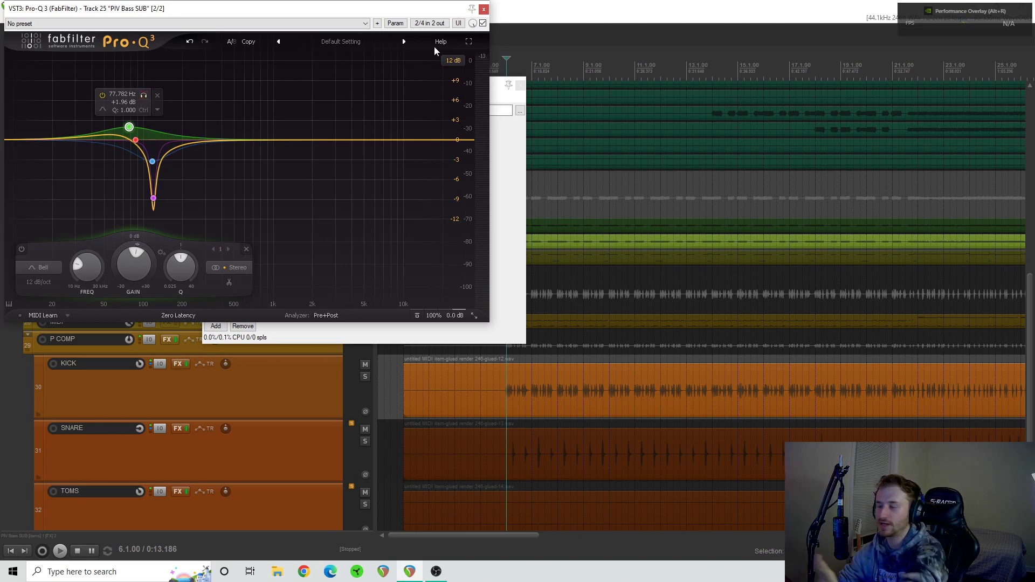
- Close the floating Pro-Q 3 window and look at RBass Mono and Pro-Q 3 within the PIV Bass SUB chain
click(485, 9)
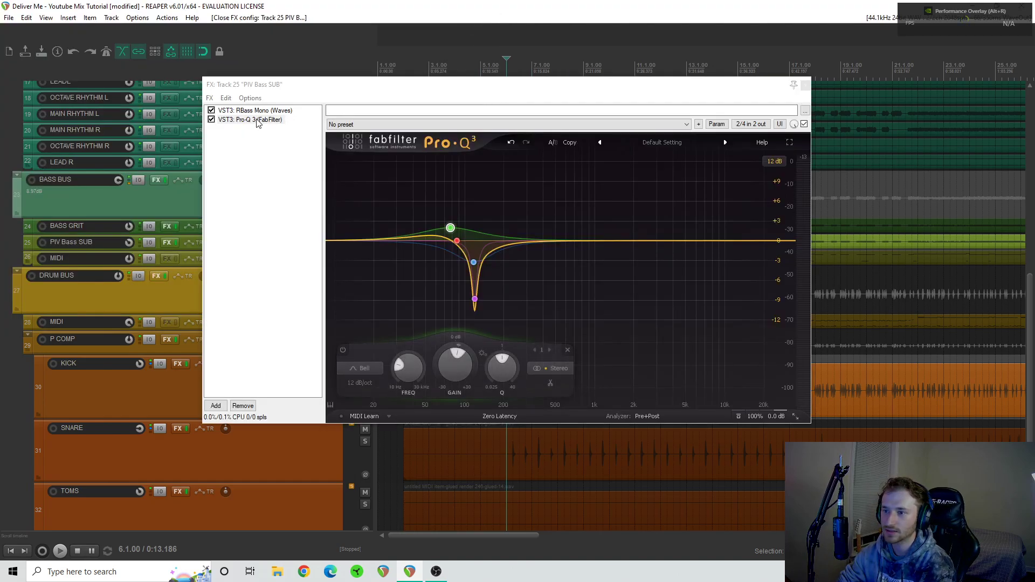
click(257, 111)
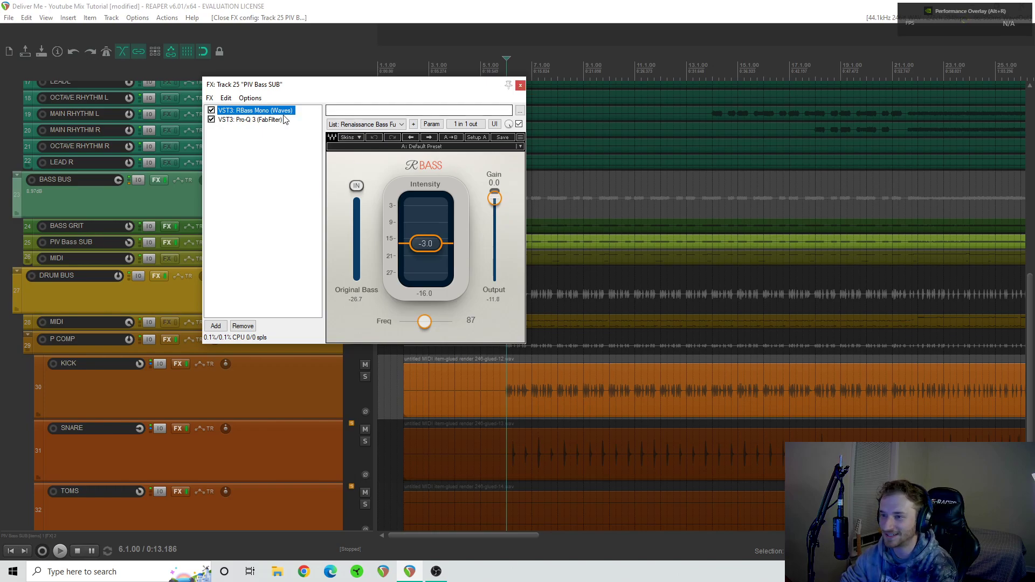
click(250, 119)
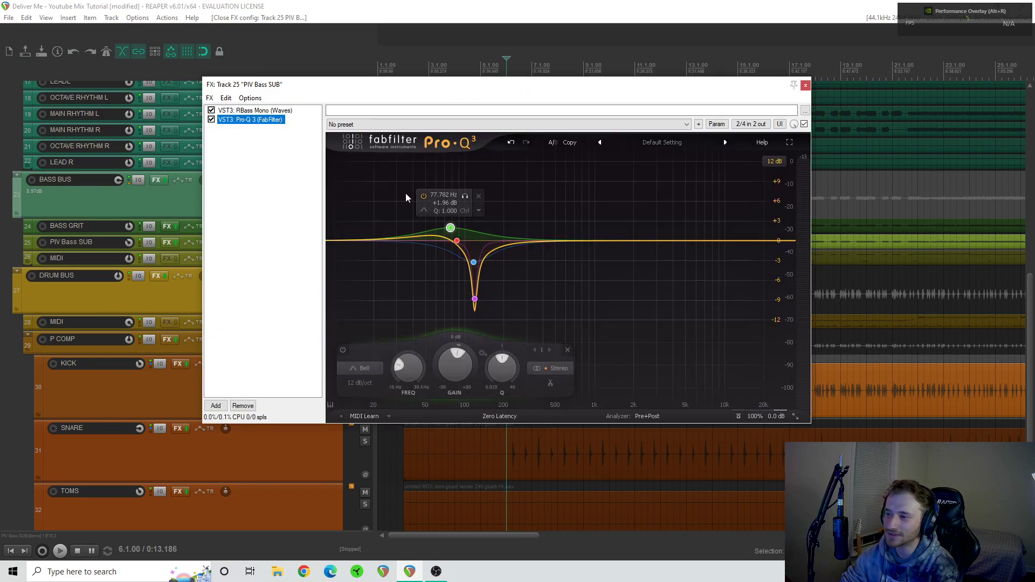
- Delete the green low boost band near 78 Hz from the Pro-Q 3 curve on PIV Bass SUB
mouse_move(450, 229)
drag(450, 229, 455, 234)
mouse_move(450, 228)
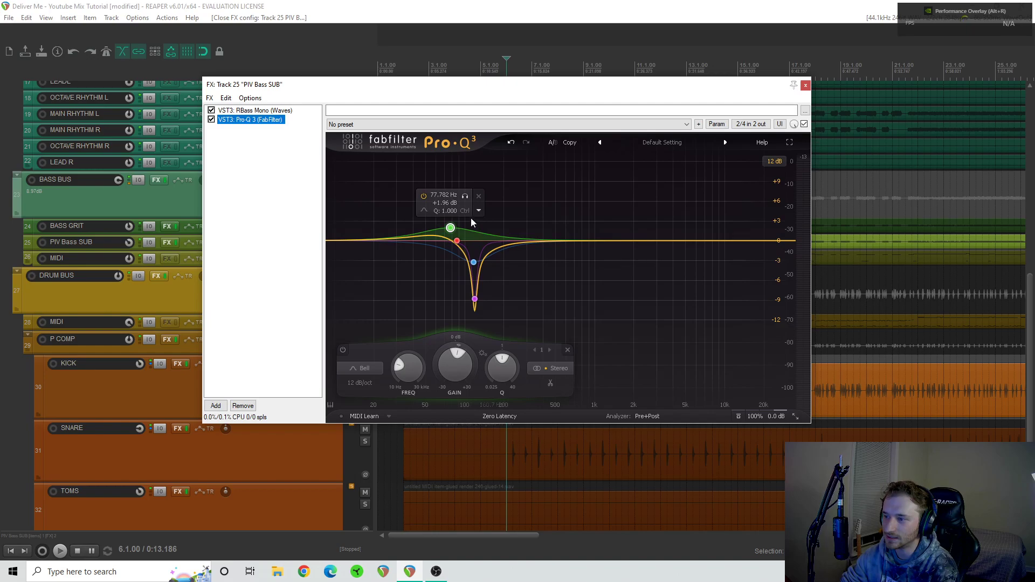
click(479, 196)
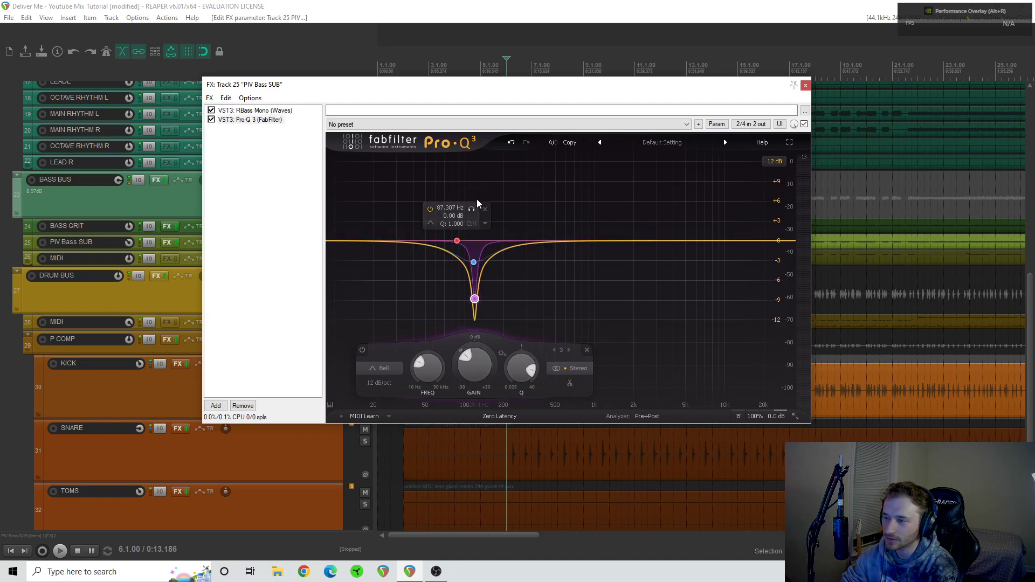
mouse_move(475, 297)
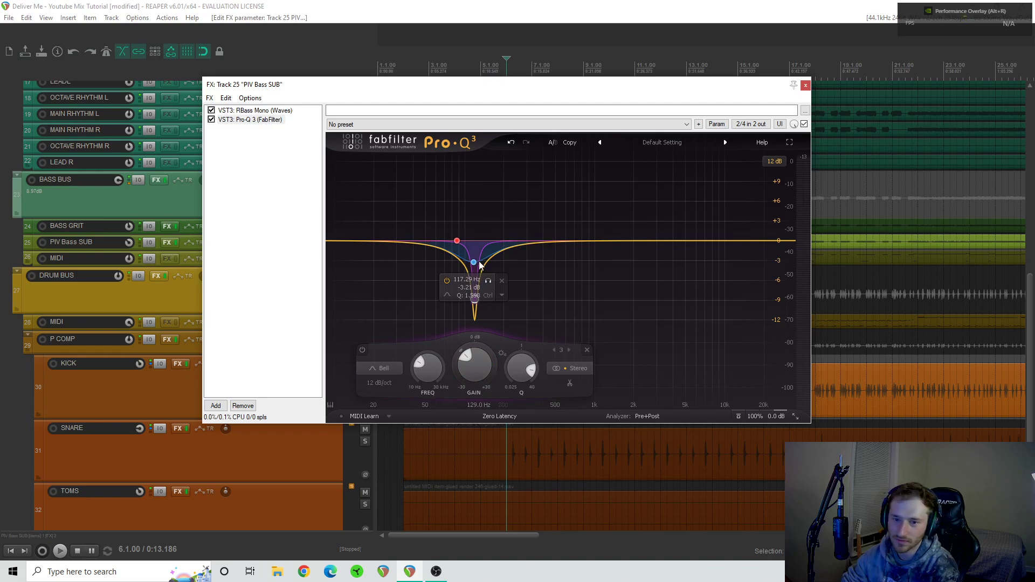
- Play the PIV Bass SUB track, compare it with Pro-Q 3 bypassed and enabled, and close its FX window
key(space)
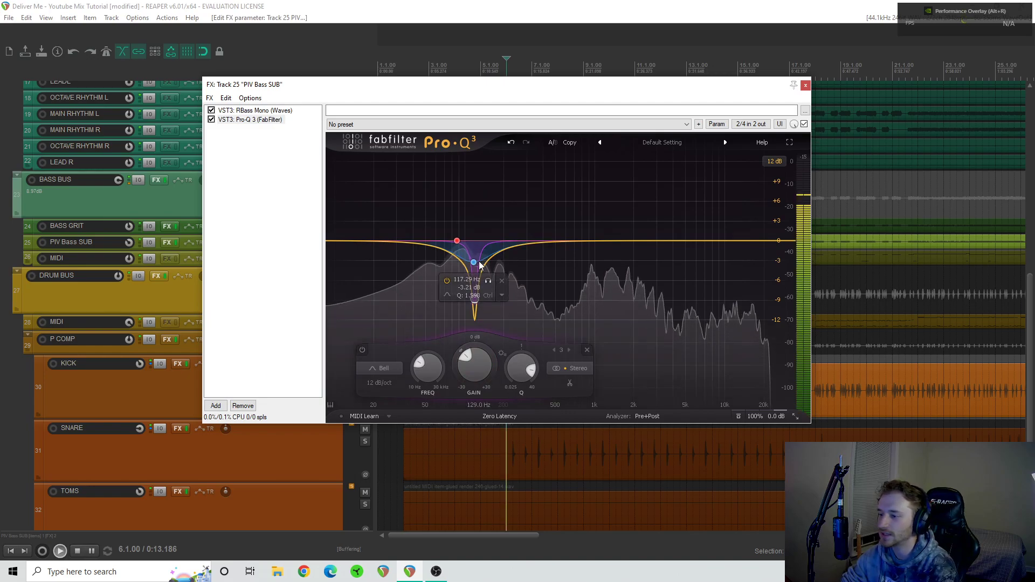
mouse_move(441, 217)
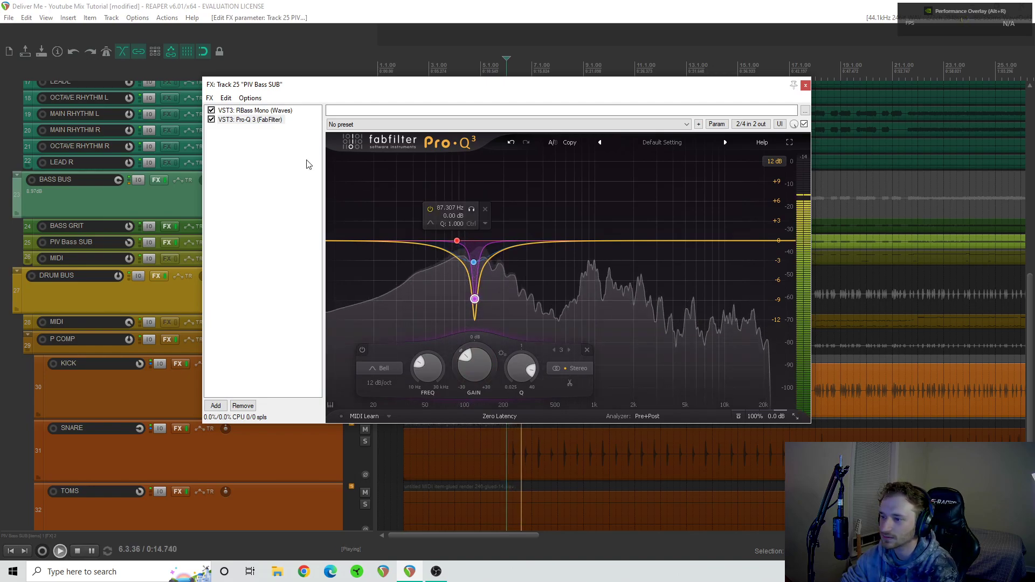
click(211, 120)
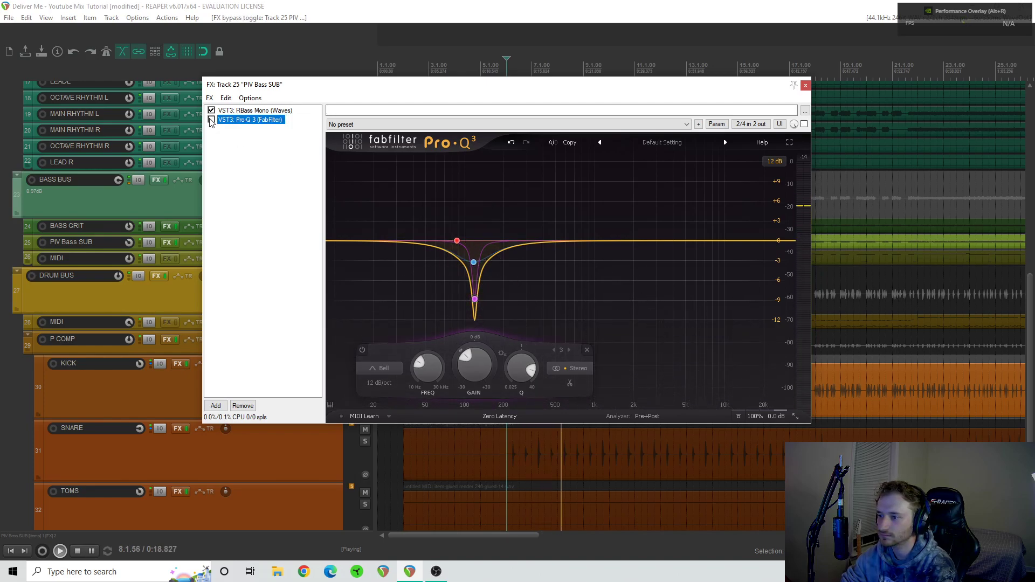
click(211, 120)
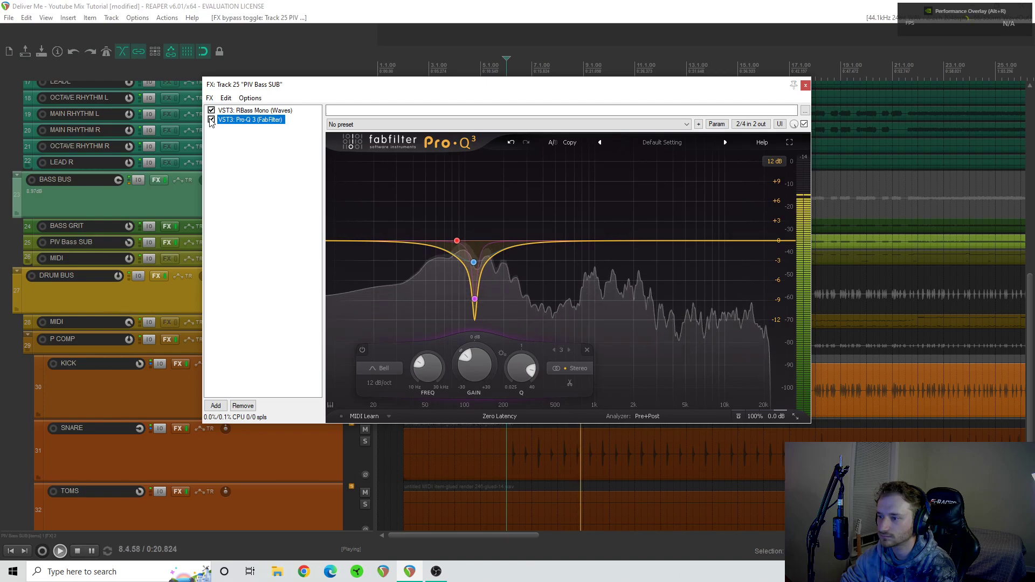
key(space)
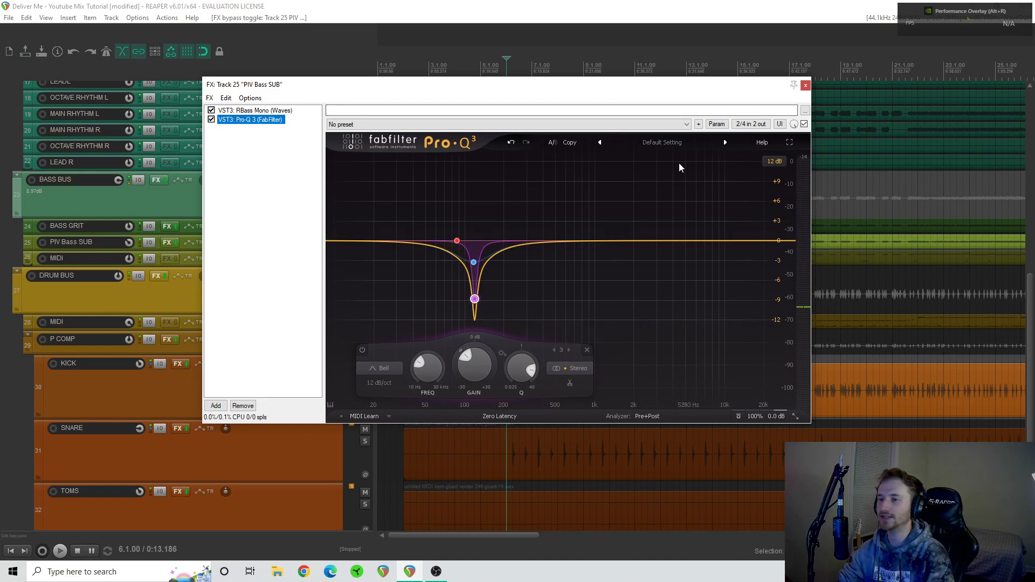
click(805, 85)
- Solo BASS GRIT alongside PIV Bass SUB, audition the two together, and leave both tracks soloed
click(366, 226)
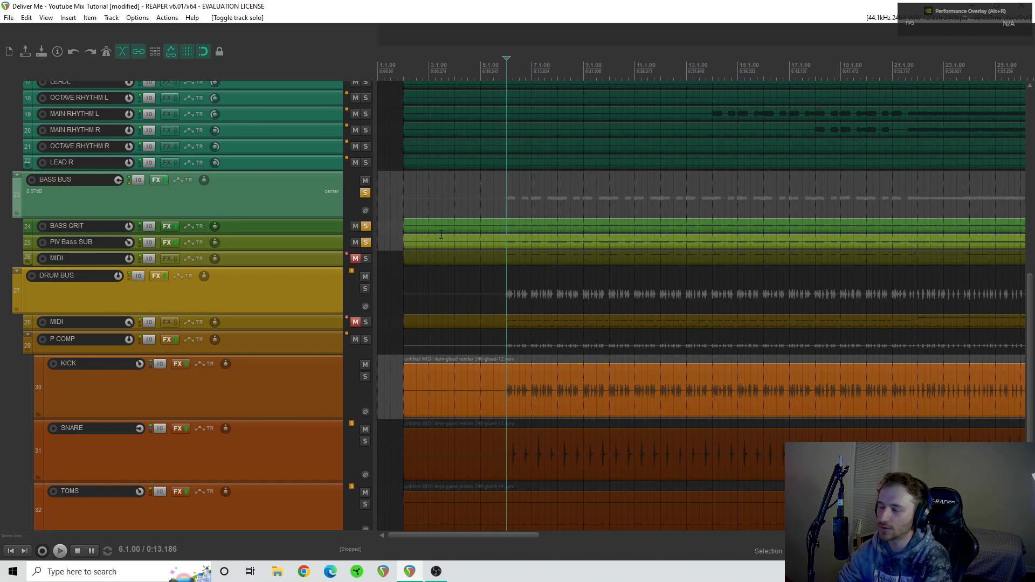
key(space)
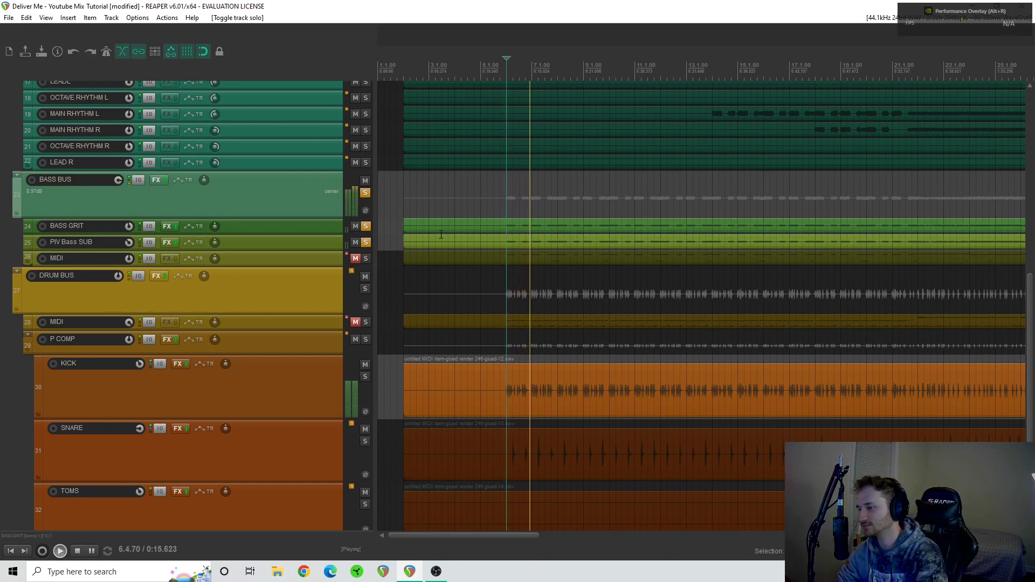
key(space)
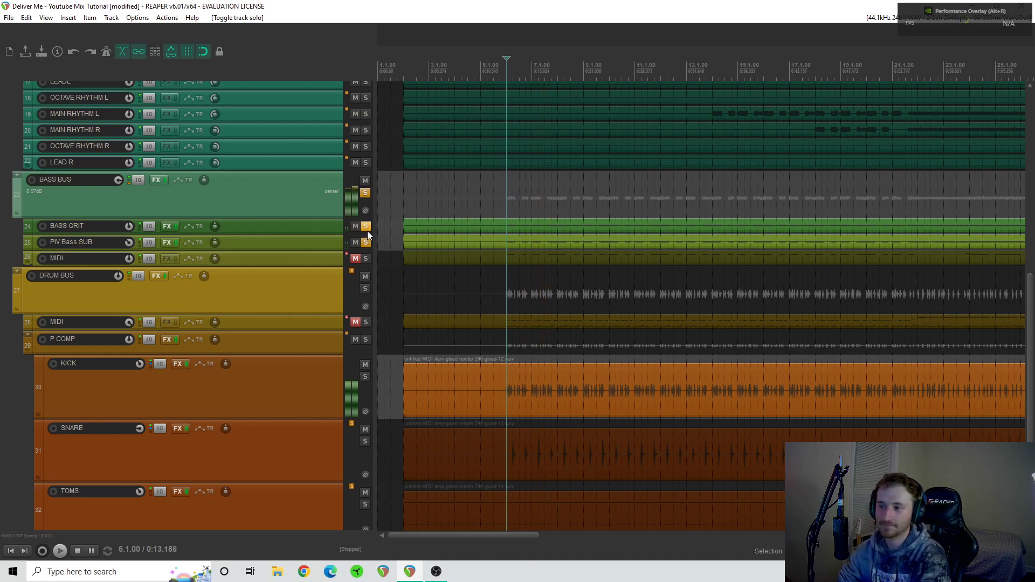
click(366, 227)
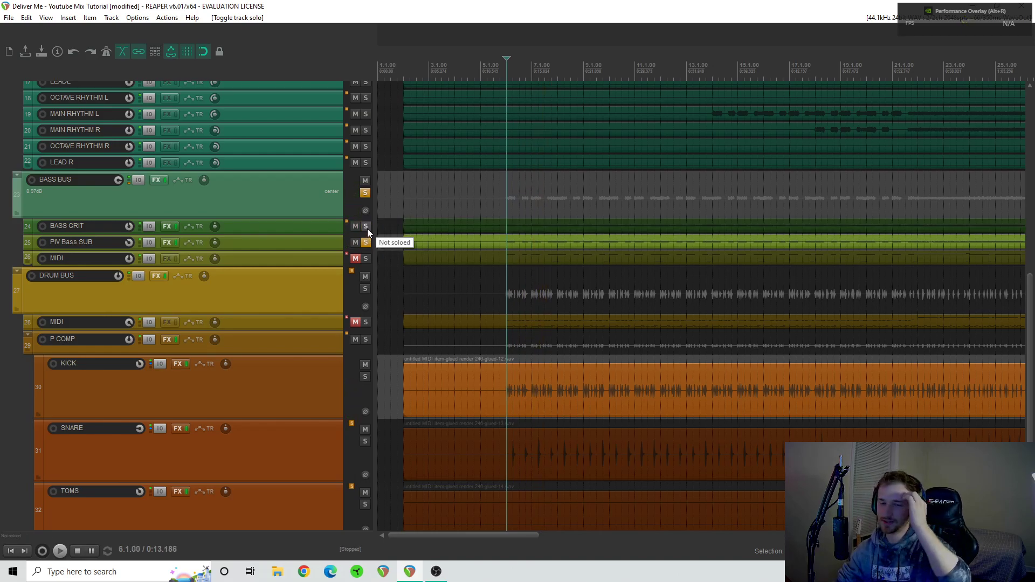
click(367, 227)
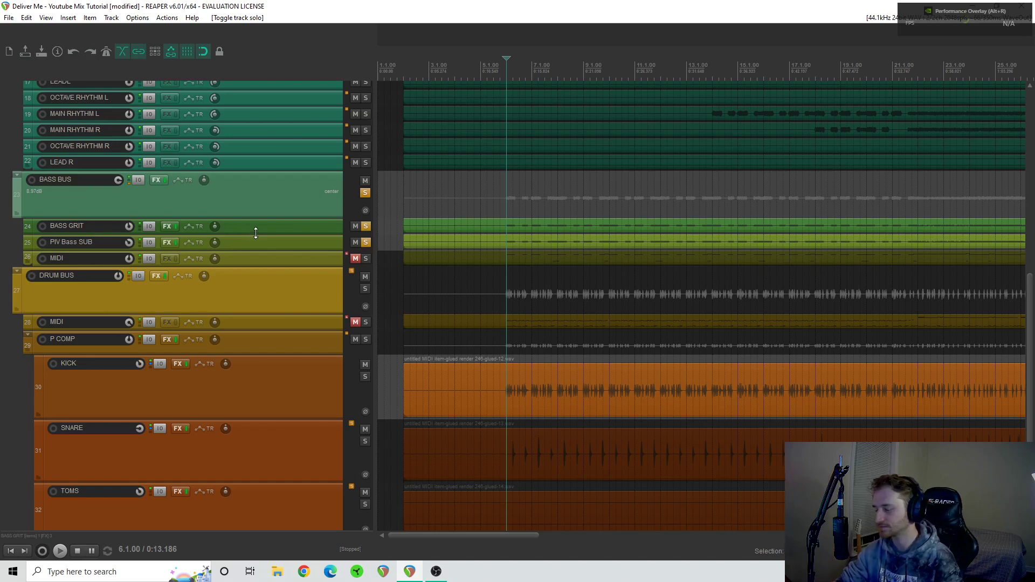
- Open the BASS BUS effects chain and examine the deep red cut band in its Pro-Q 3
click(156, 180)
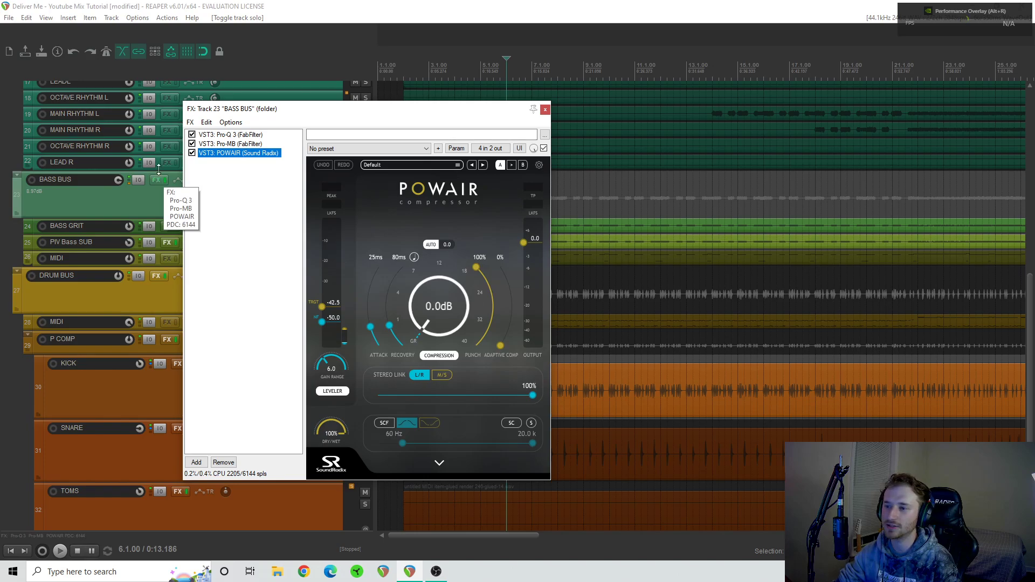
click(216, 135)
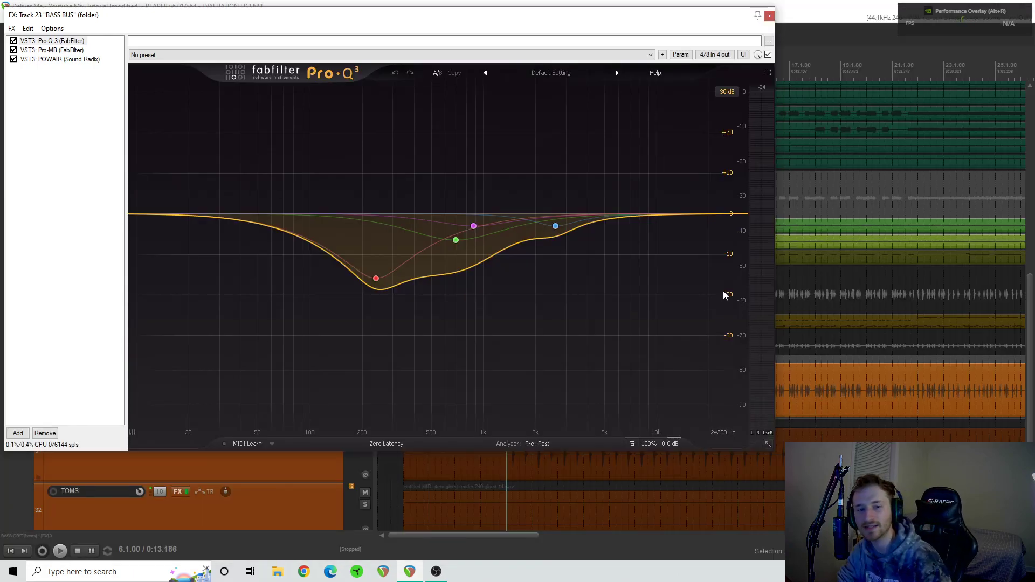
mouse_move(376, 278)
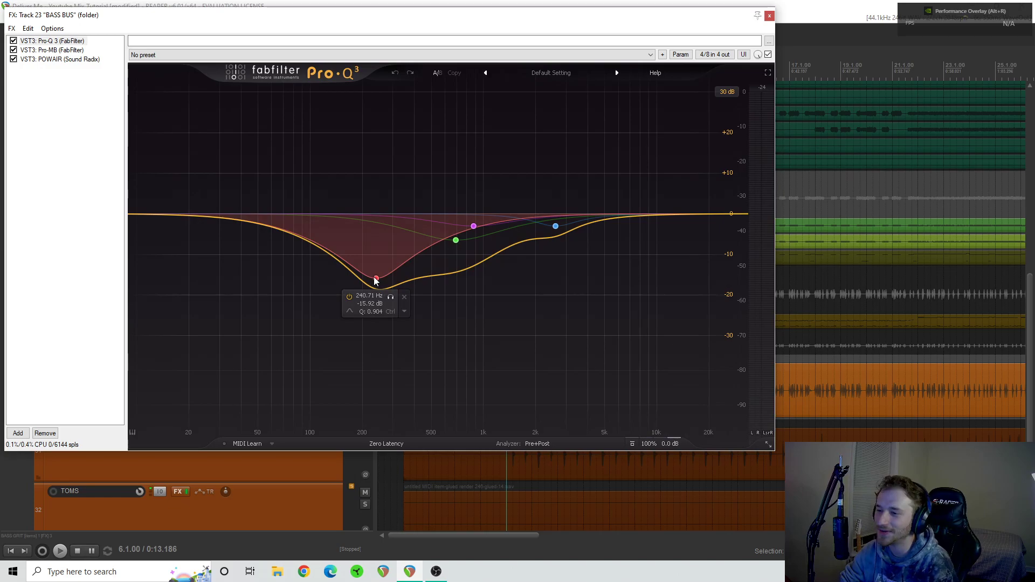
click(376, 279)
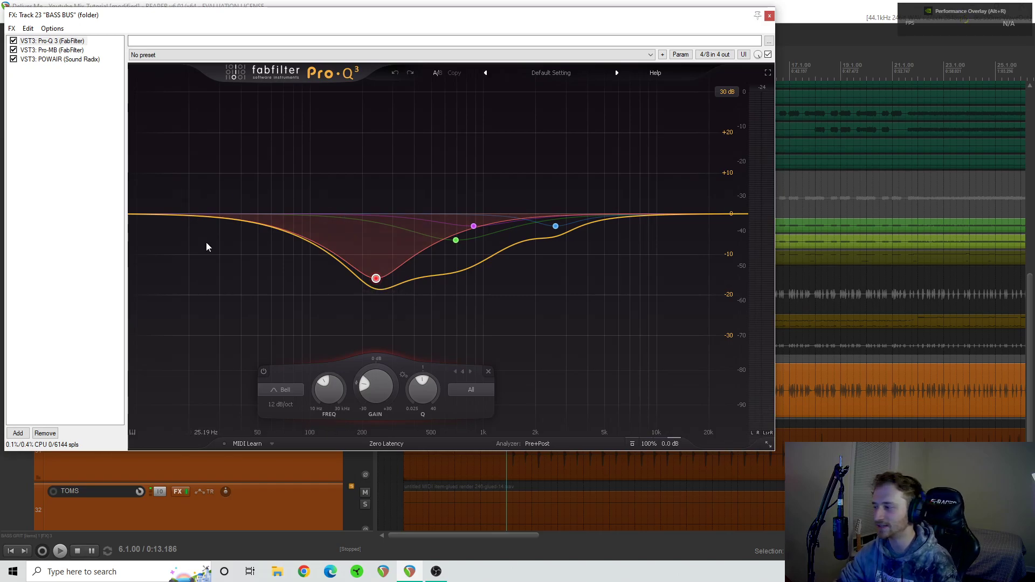
- Bypass POWAIR and Pro-MB on the BASS BUS and compare playback with Pro-Q 3 off and on
click(13, 59)
click(14, 49)
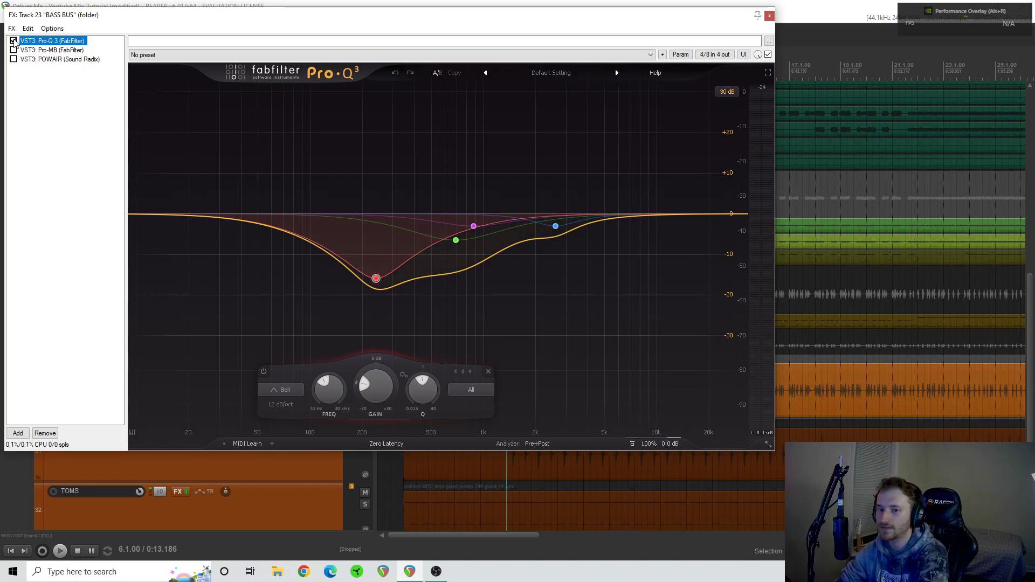
key(space)
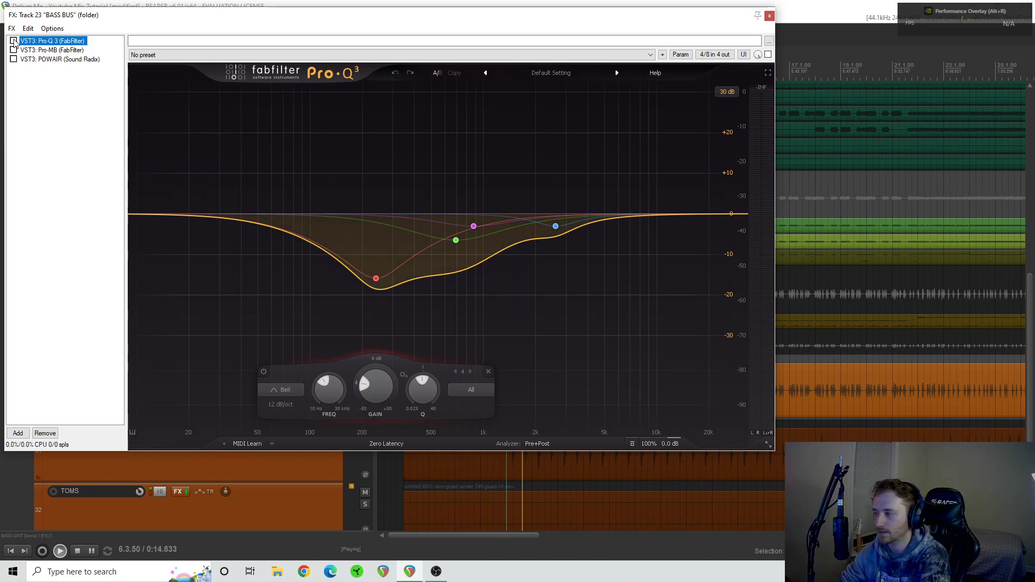
click(14, 41)
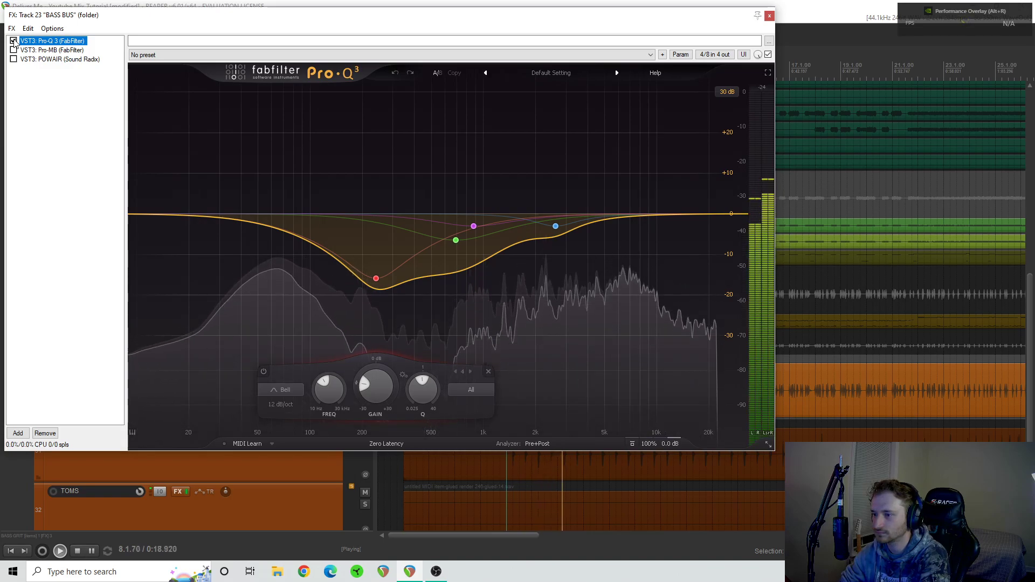
click(14, 41)
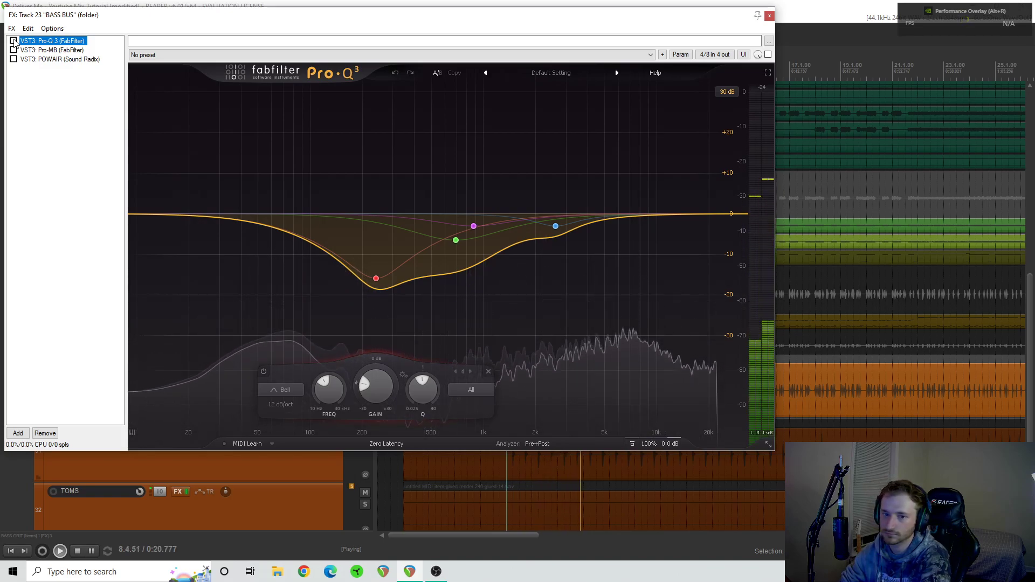
click(14, 41)
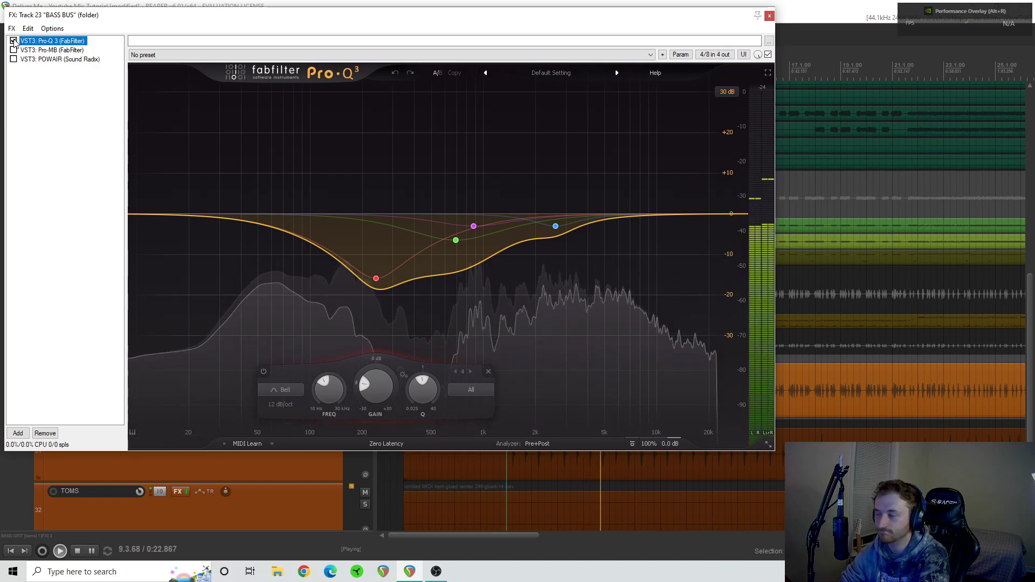
key(space)
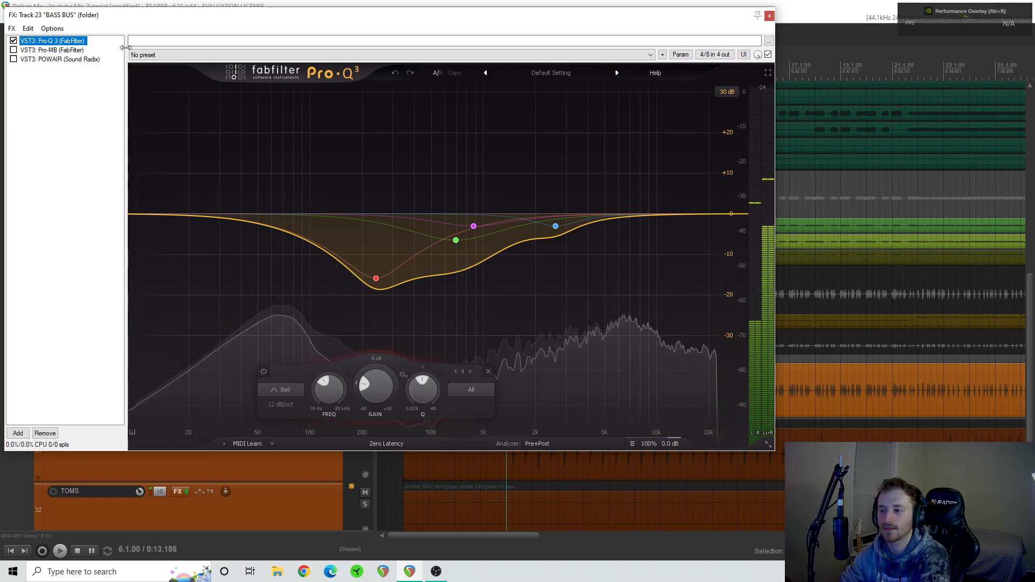
- Show Pro-MB on the BASS BUS and play the bass with the KICK track soloed to watch the low band react
mouse_move(378, 282)
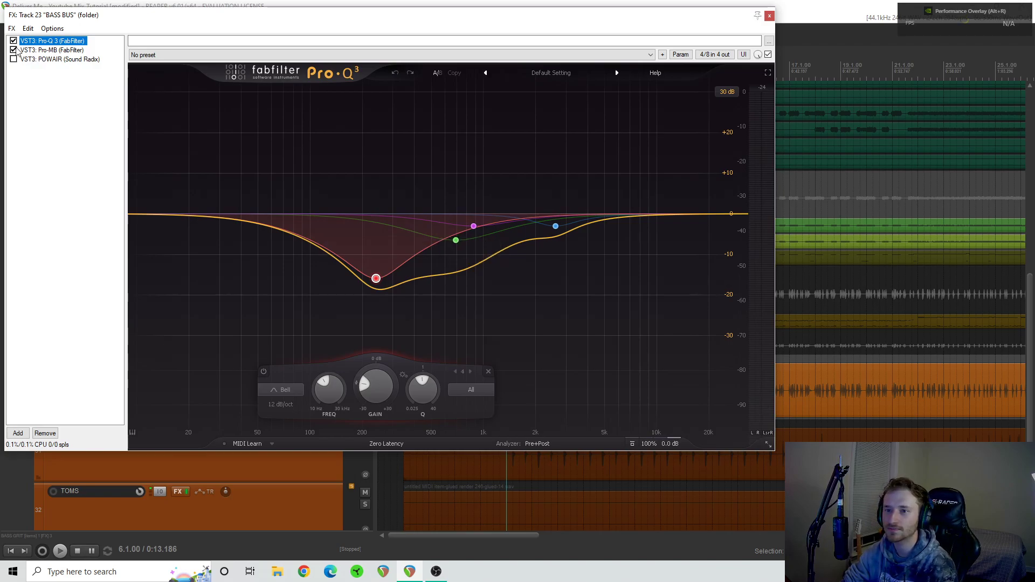
click(58, 51)
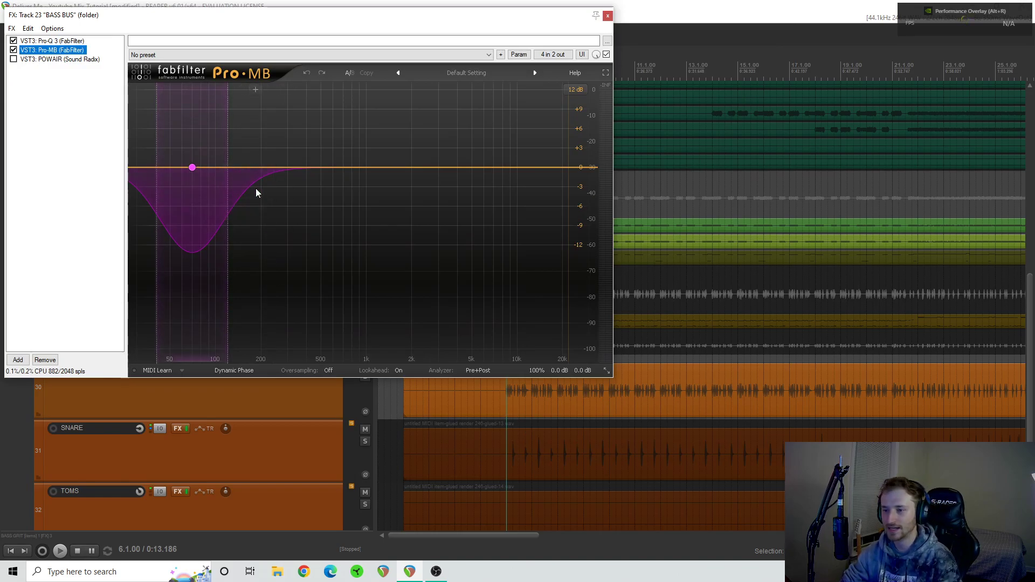
scroll(299, 432, up, 1)
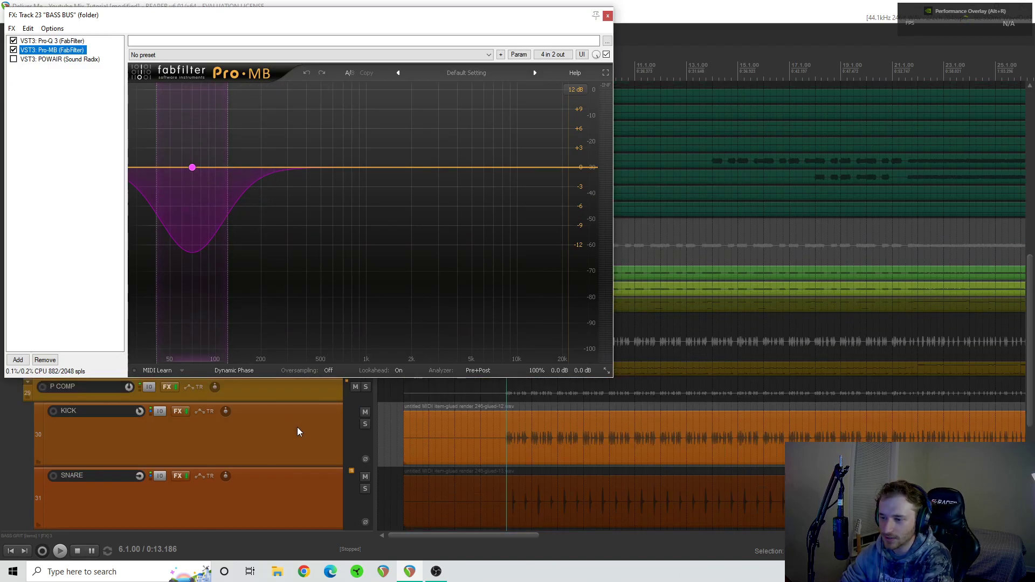
click(365, 425)
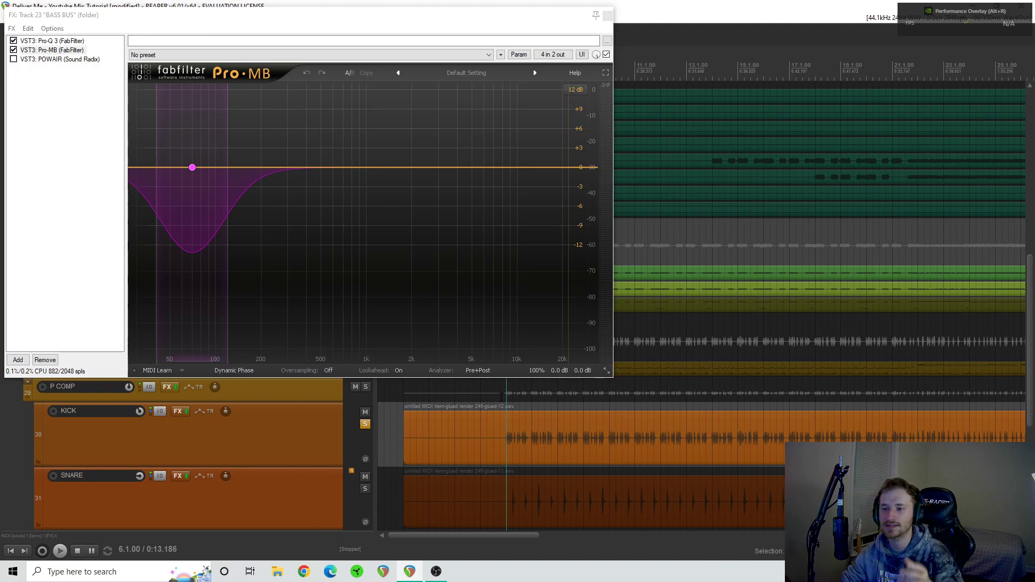
mouse_move(192, 169)
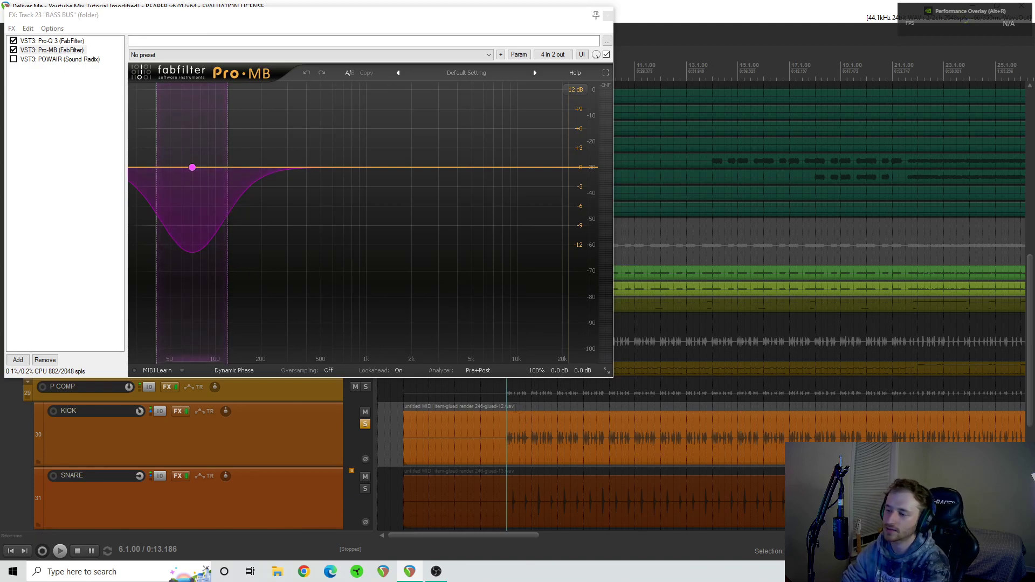
key(space)
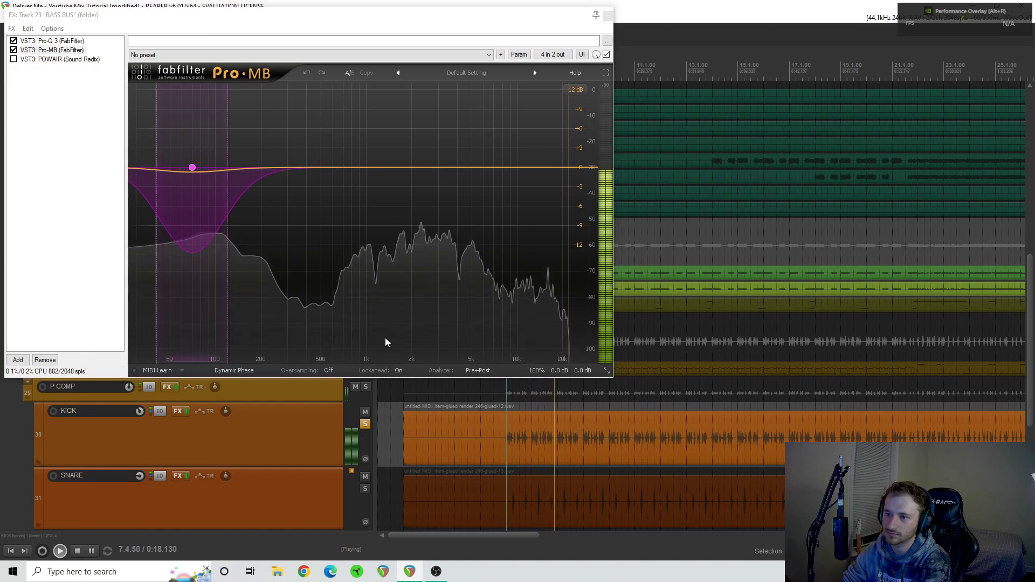
key(space)
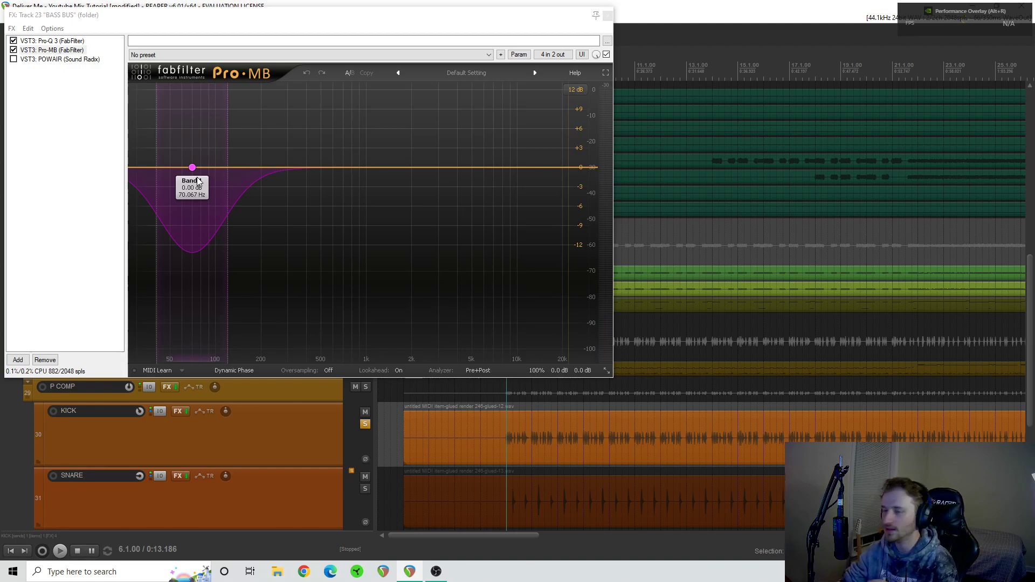
- Re-enable POWAIR on the BASS BUS, take KICK out of solo, and audition the bass through the compressor
click(43, 59)
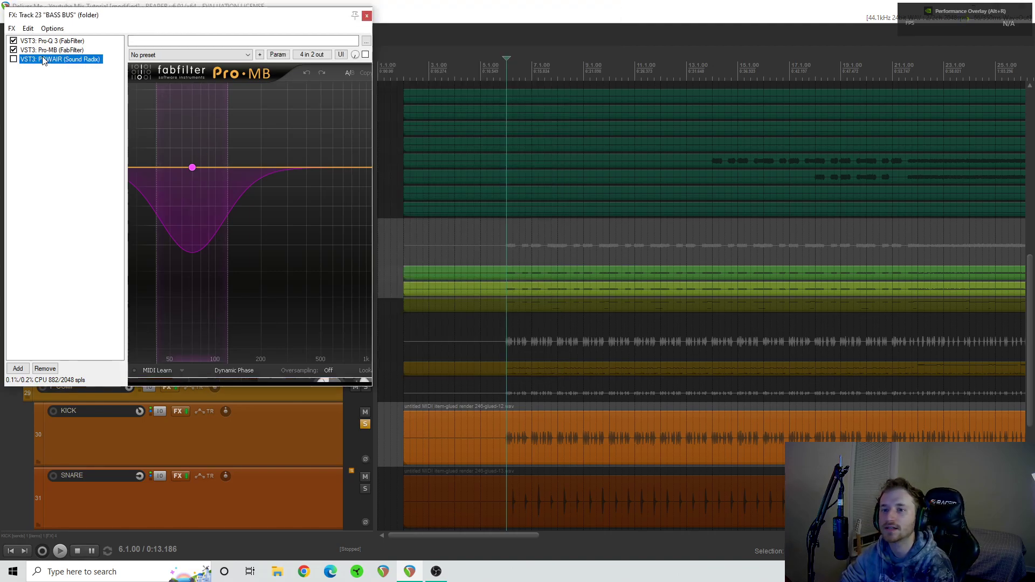
click(13, 60)
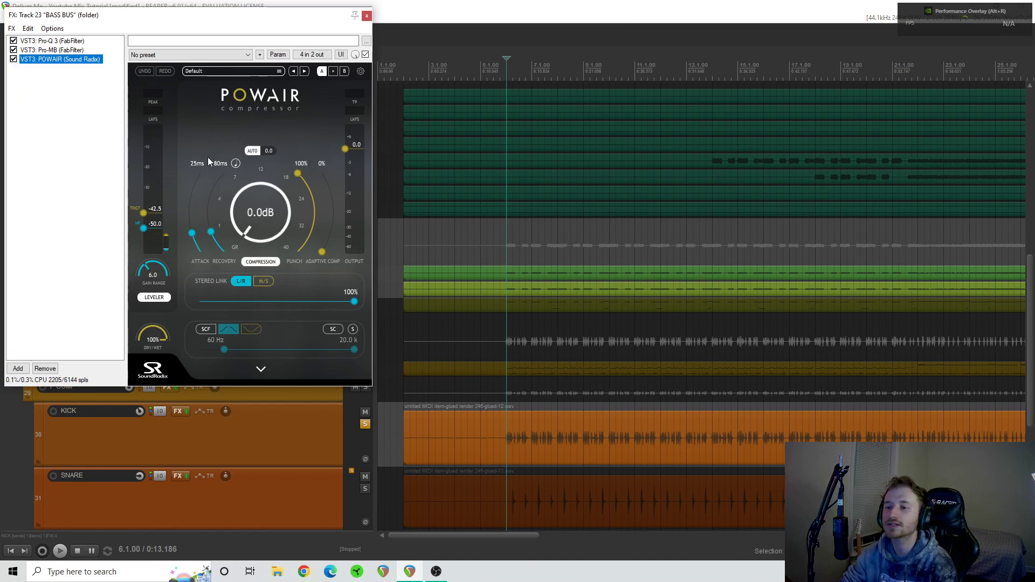
click(365, 425)
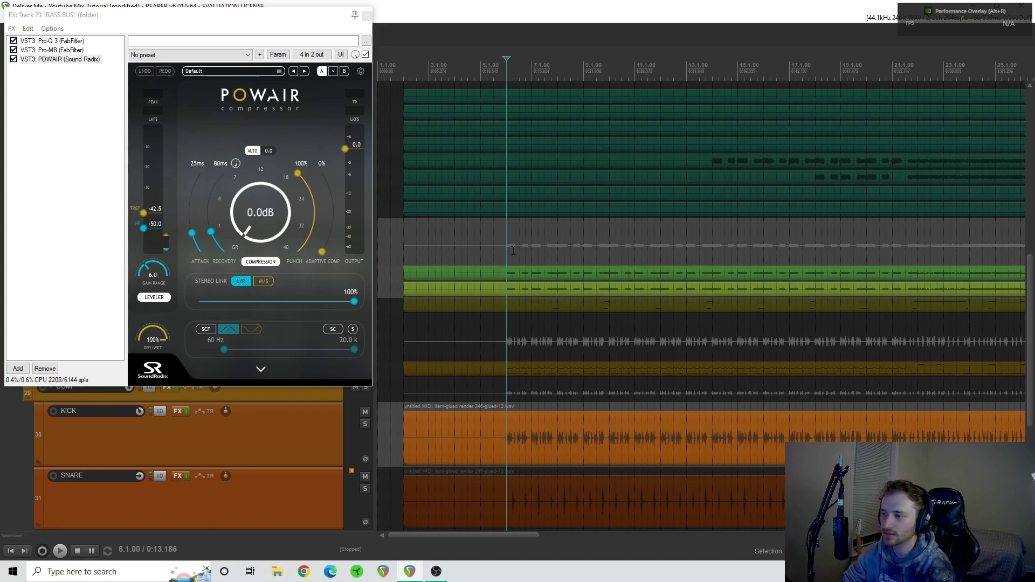
key(space)
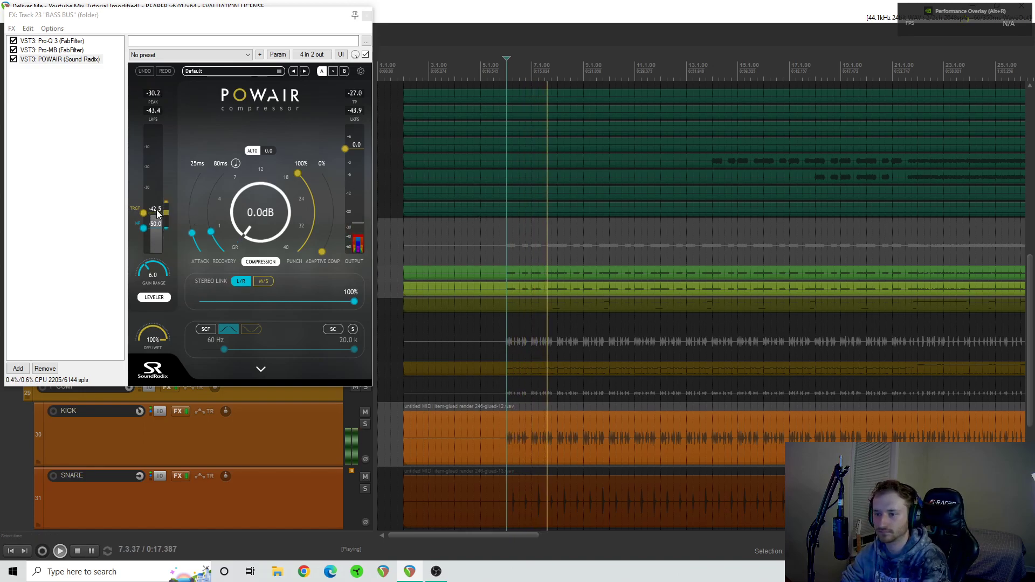
key(space)
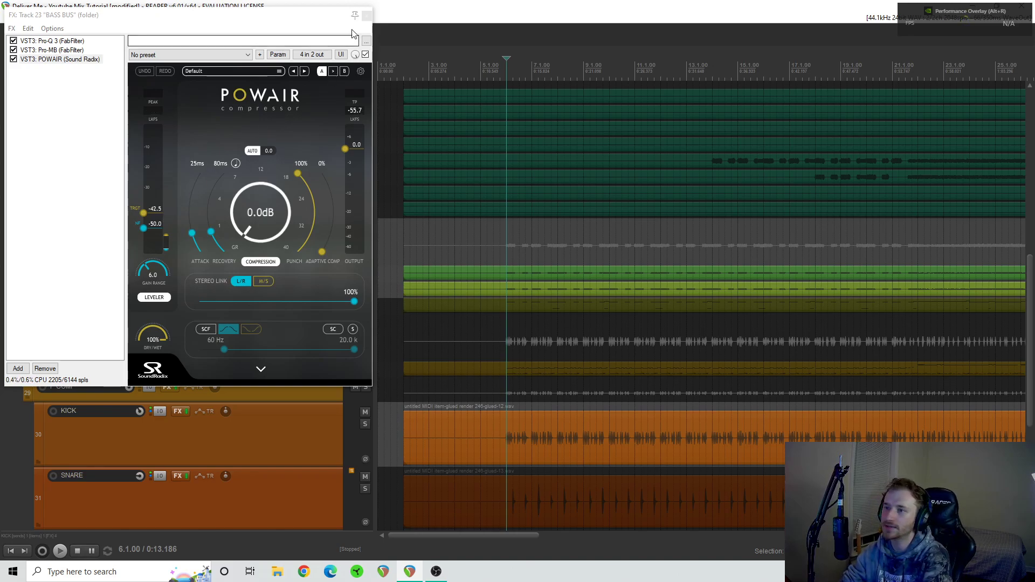
- Close the BASS BUS effects chain and take PIV Bass SUB, BASS GRIT and BASS BUS out of solo
click(366, 15)
scroll(540, 306, down, 1)
scroll(540, 302, down, 3)
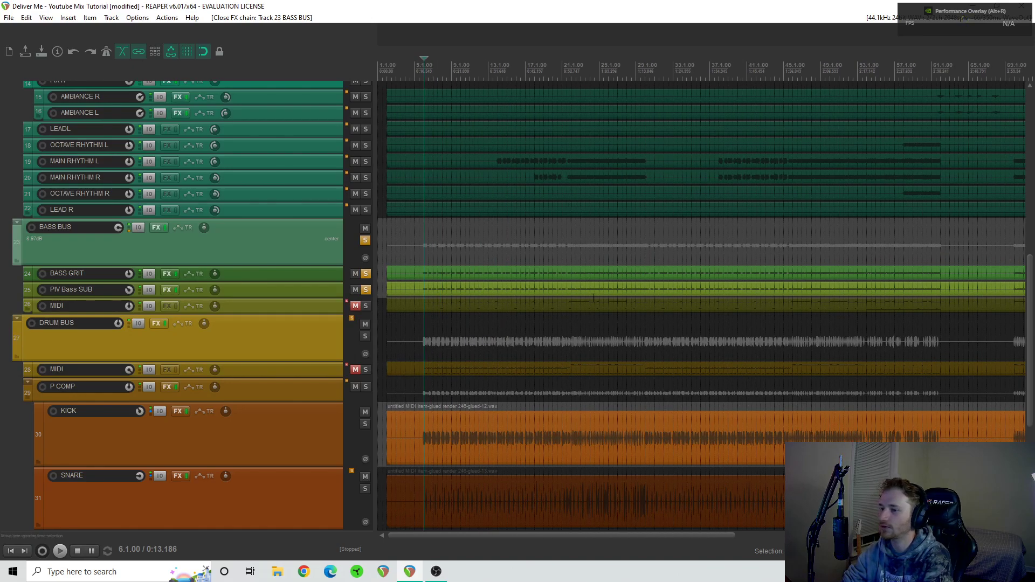
click(366, 290)
click(366, 274)
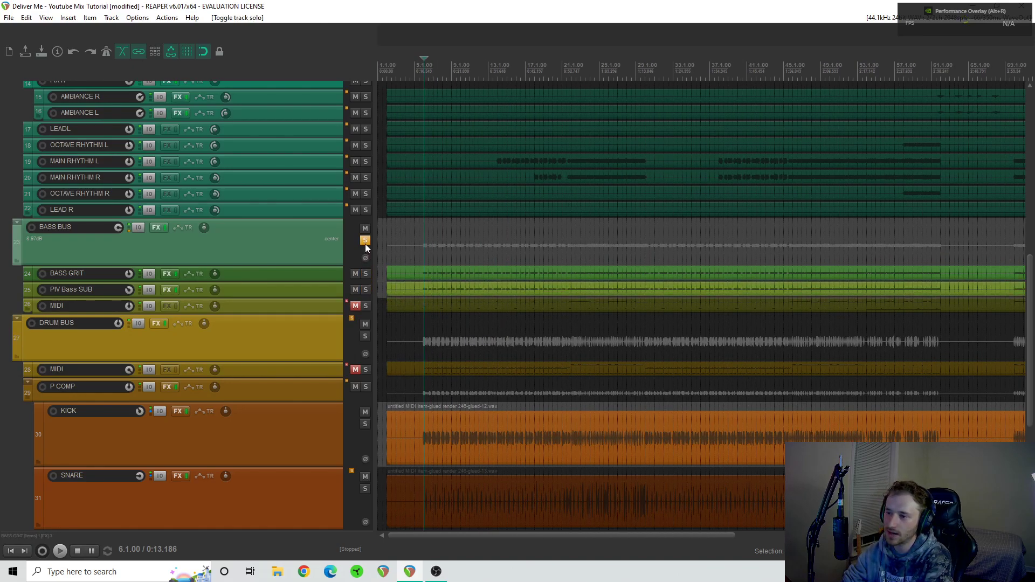
click(365, 240)
- Solo the MAIN RHYTHM L guitar and play it from about bar 45
scroll(337, 299, up, 2)
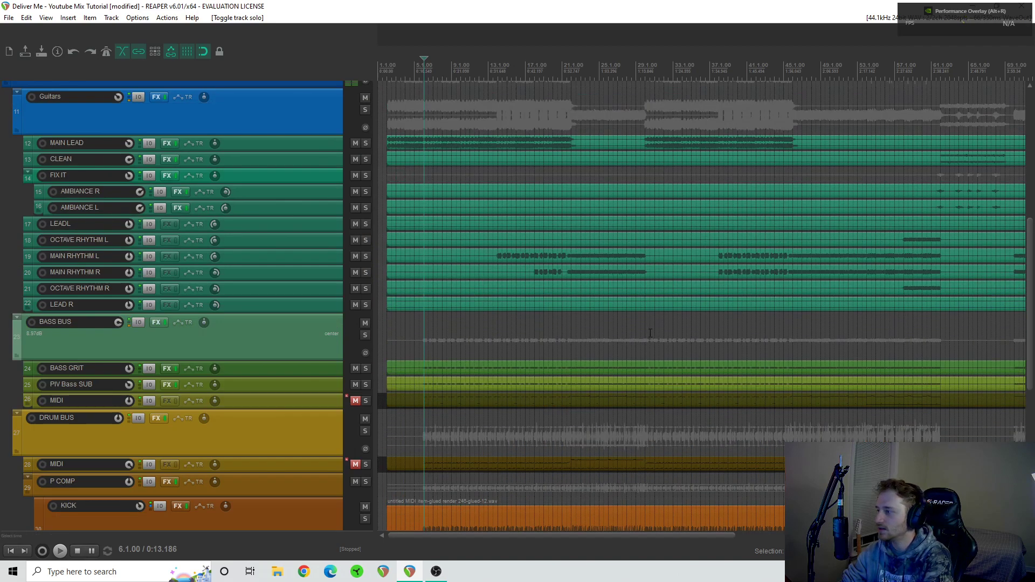
scroll(663, 327, right, 5)
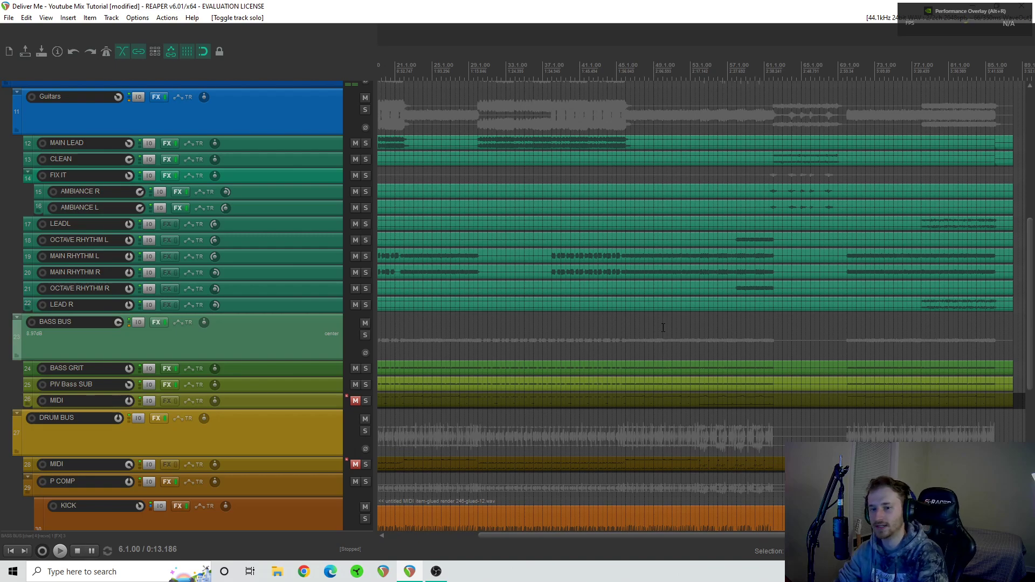
scroll(744, 265, right, 4)
scroll(743, 266, left, 4)
scroll(744, 265, right, 2)
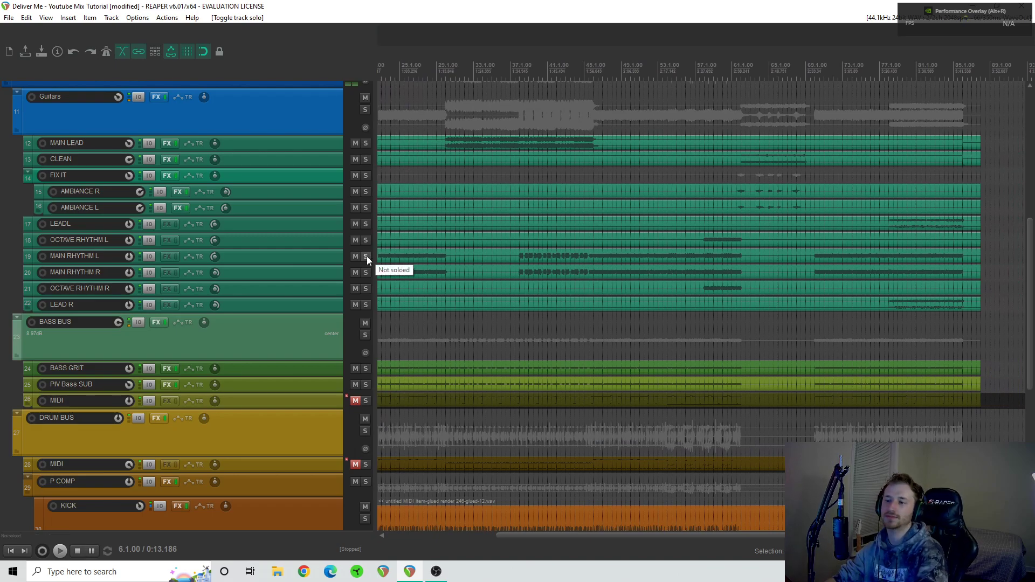
scroll(263, 329, up, 1)
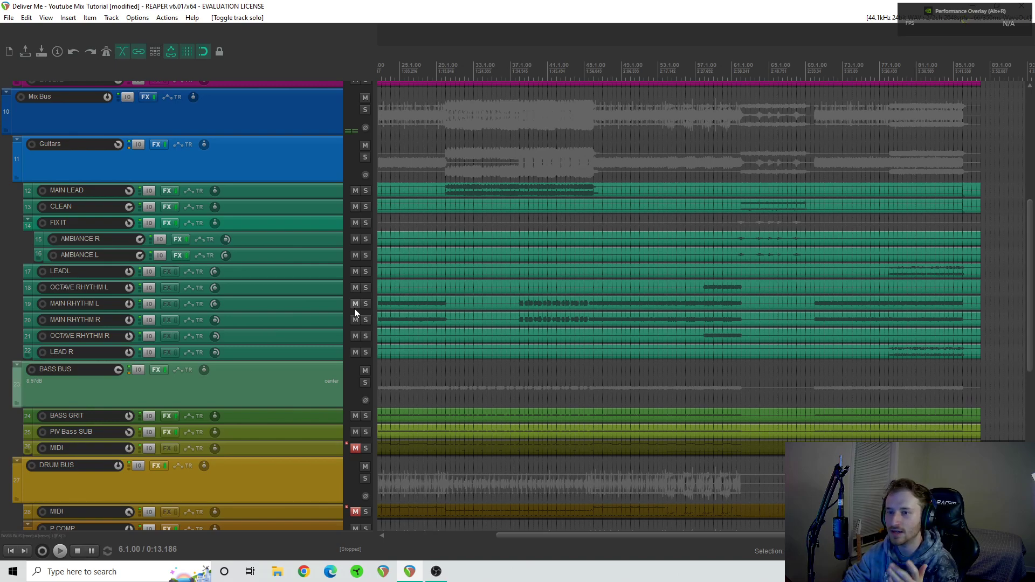
mouse_move(154, 145)
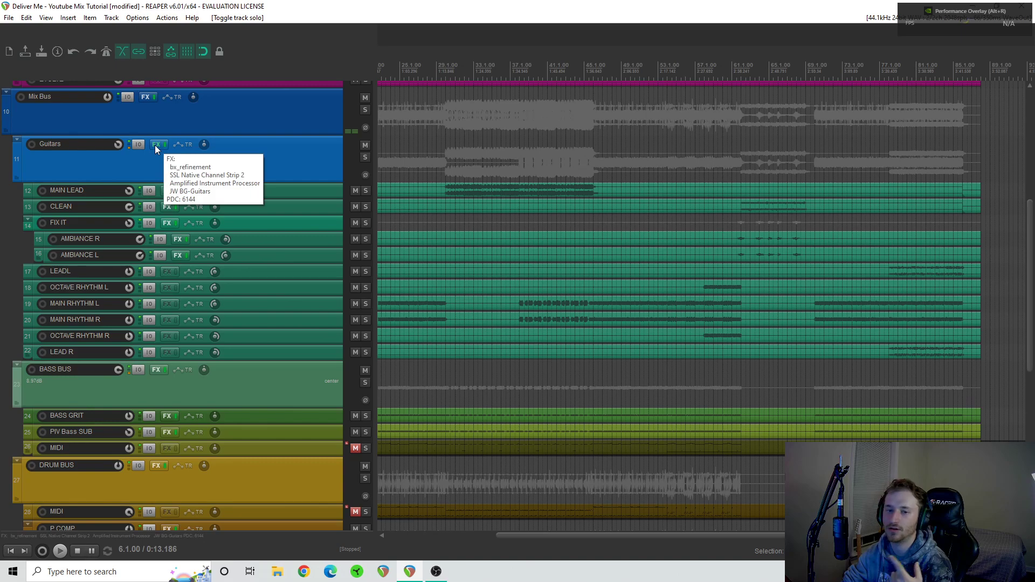
click(366, 304)
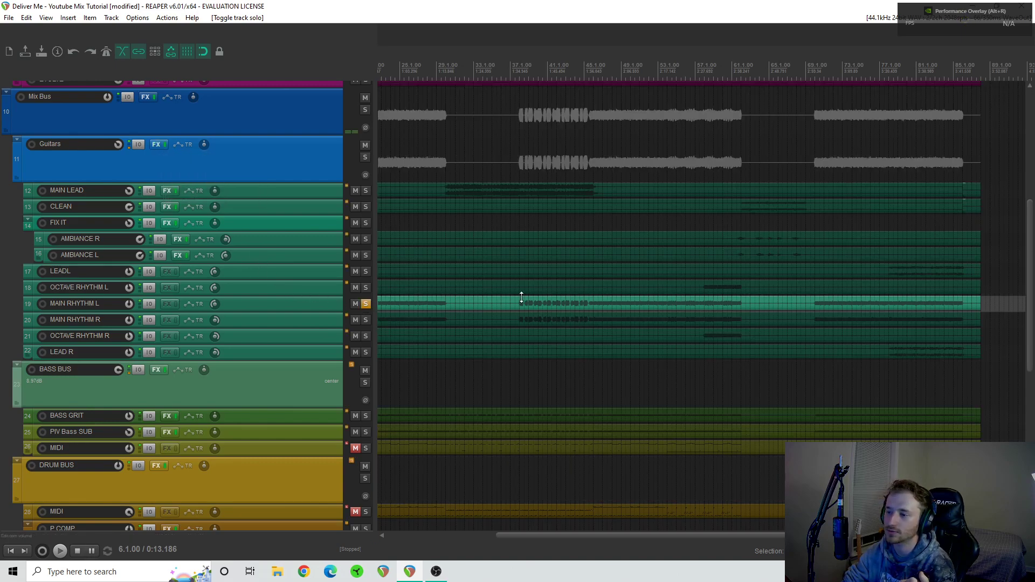
click(589, 290)
key(space)
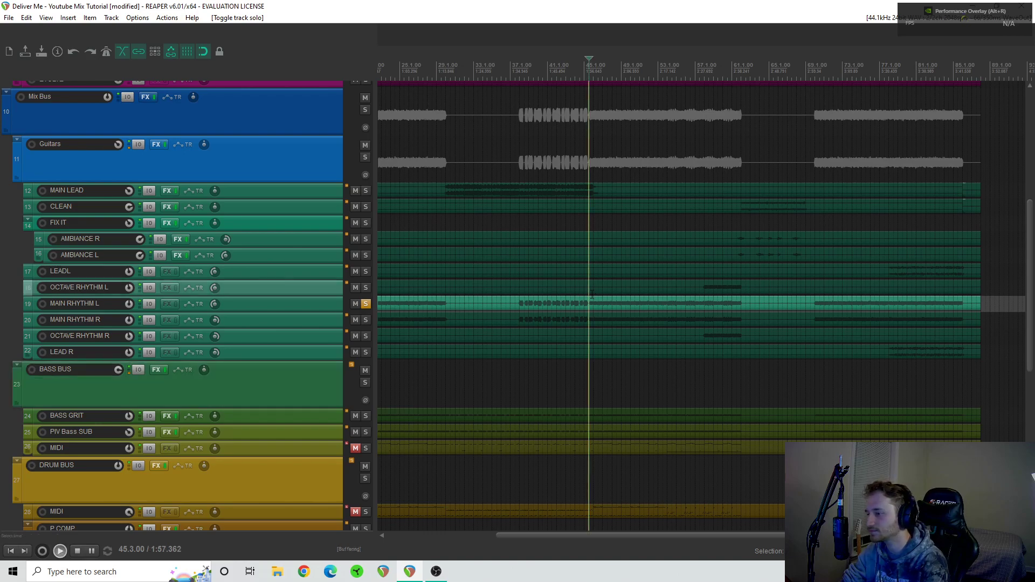
scroll(613, 315, up, 3)
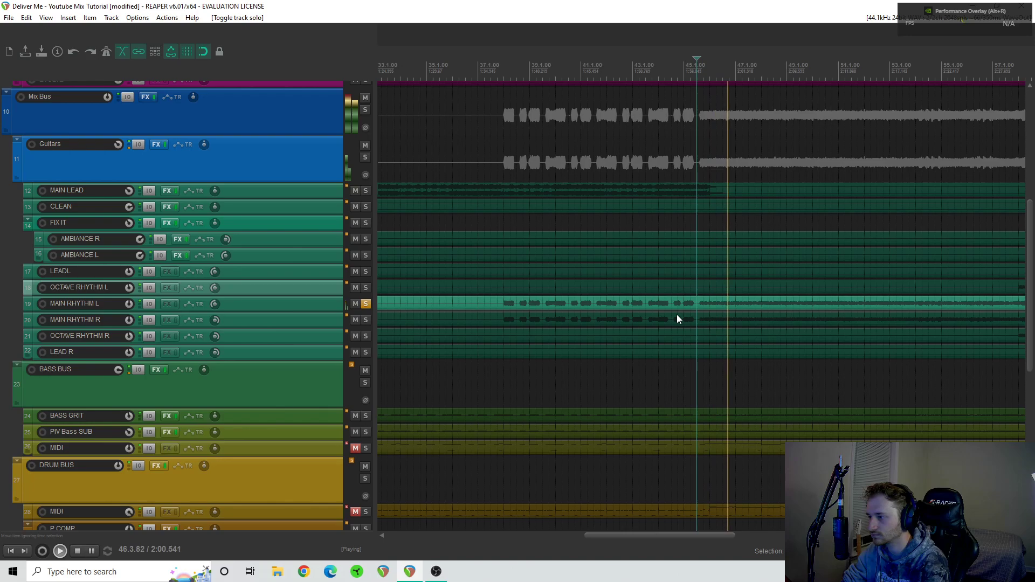
- Solo MAIN RHYTHM R as well and audition both rhythm guitars from about bar 18 and from bar 21
scroll(677, 319, left, 10)
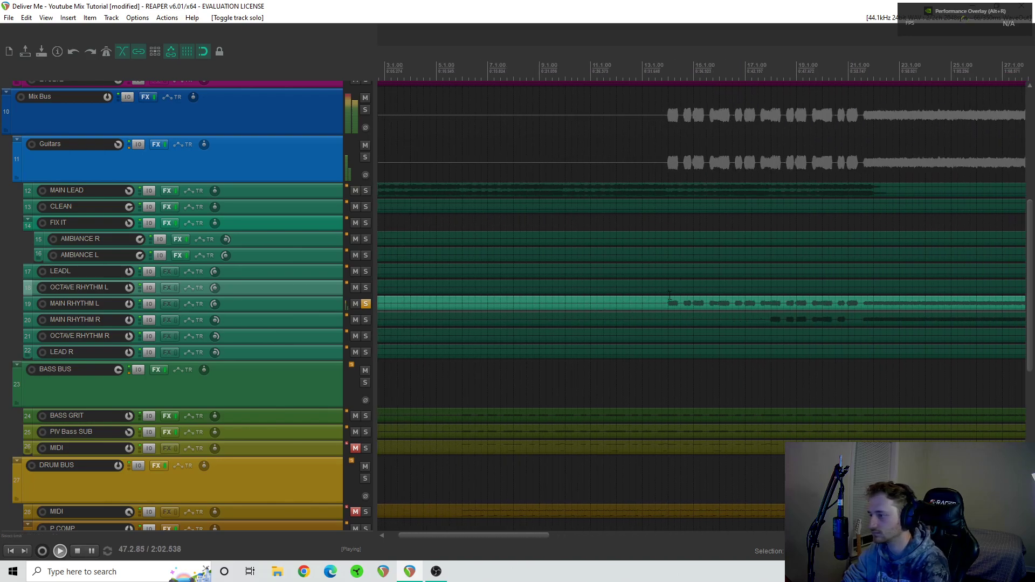
click(366, 320)
click(770, 293)
scroll(771, 294, right, 3)
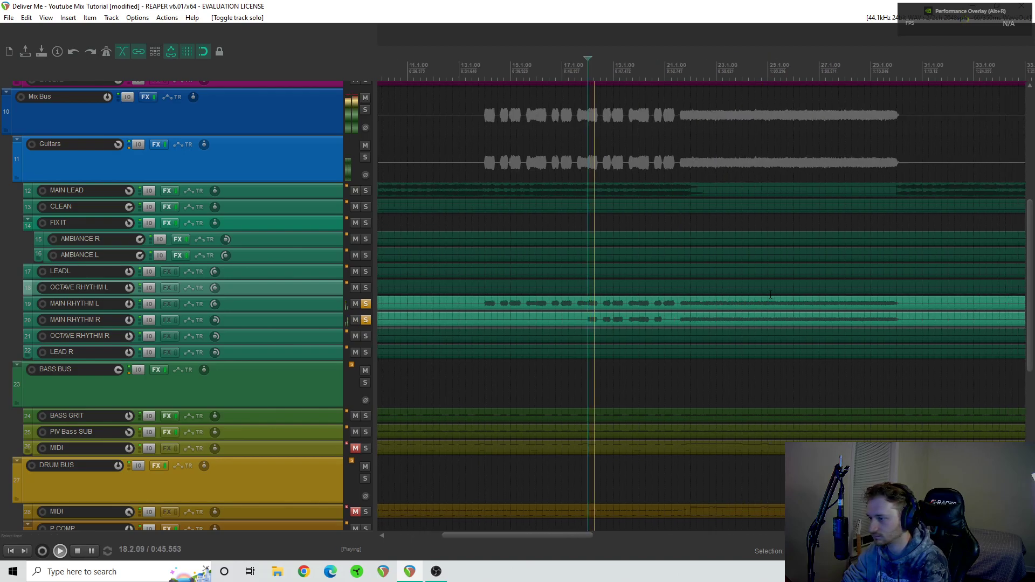
scroll(691, 305, right, 2)
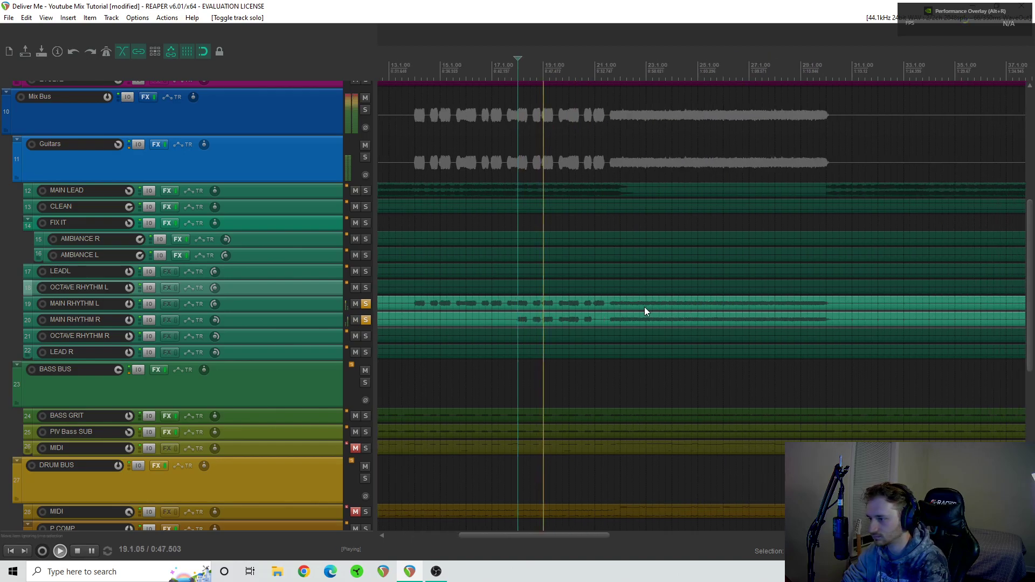
click(614, 296)
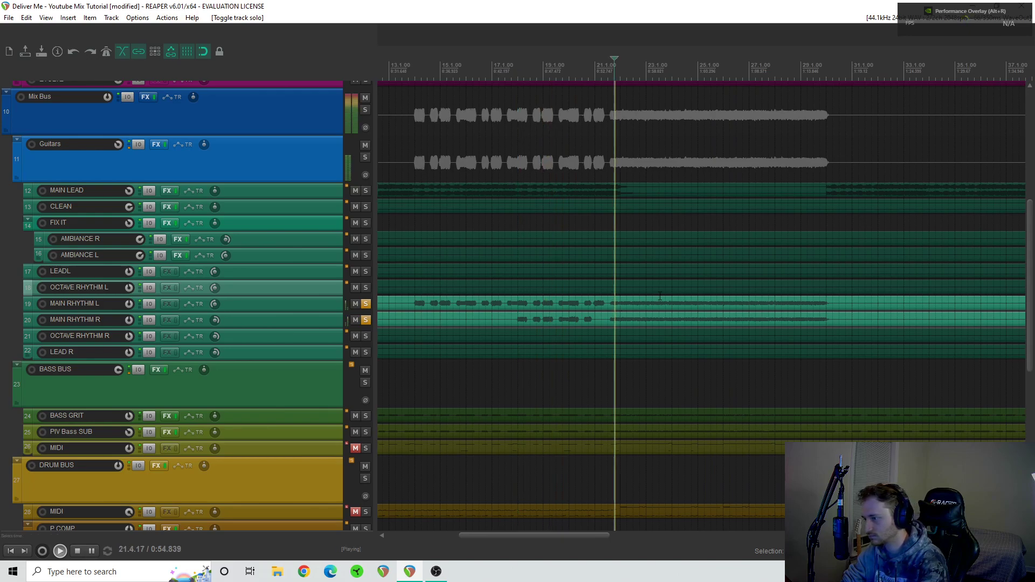
scroll(416, 296, right, 2)
key(space)
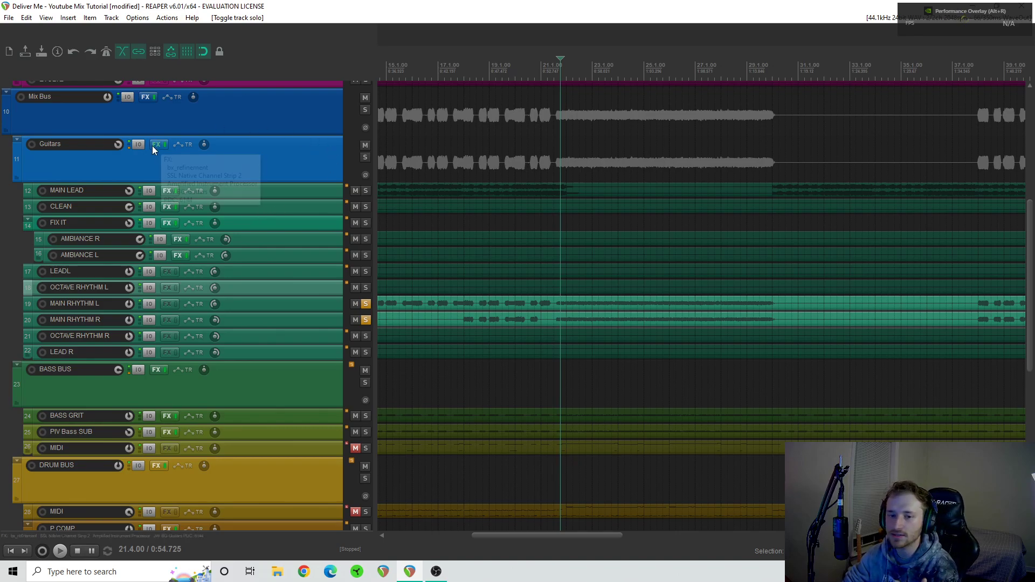
- Open the Guitars bus effects chain and show its bx_refinement plugin, keeping the window clear of the arrangement
mouse_move(154, 146)
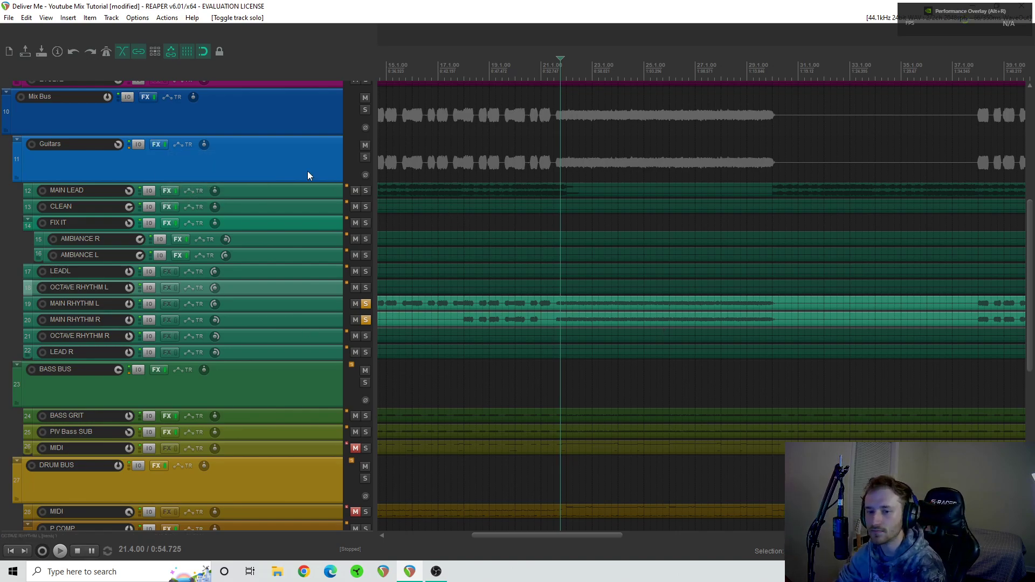
click(156, 145)
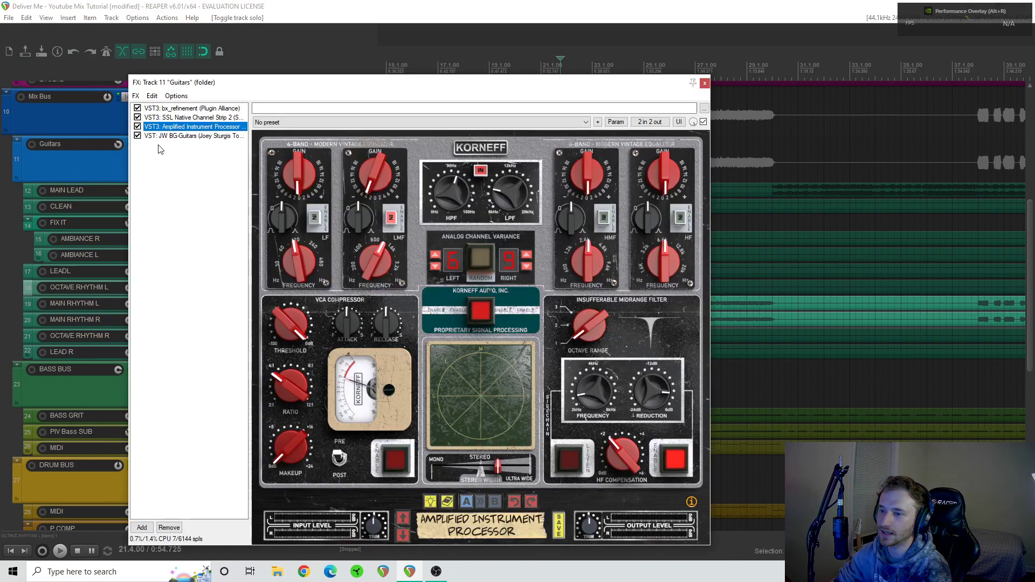
drag(273, 82, 434, 53)
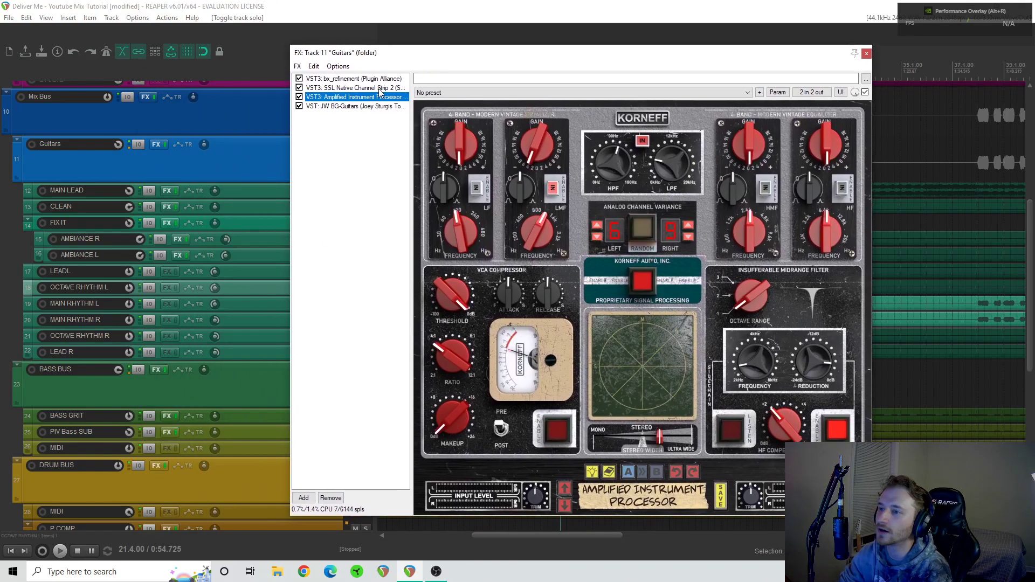
click(381, 80)
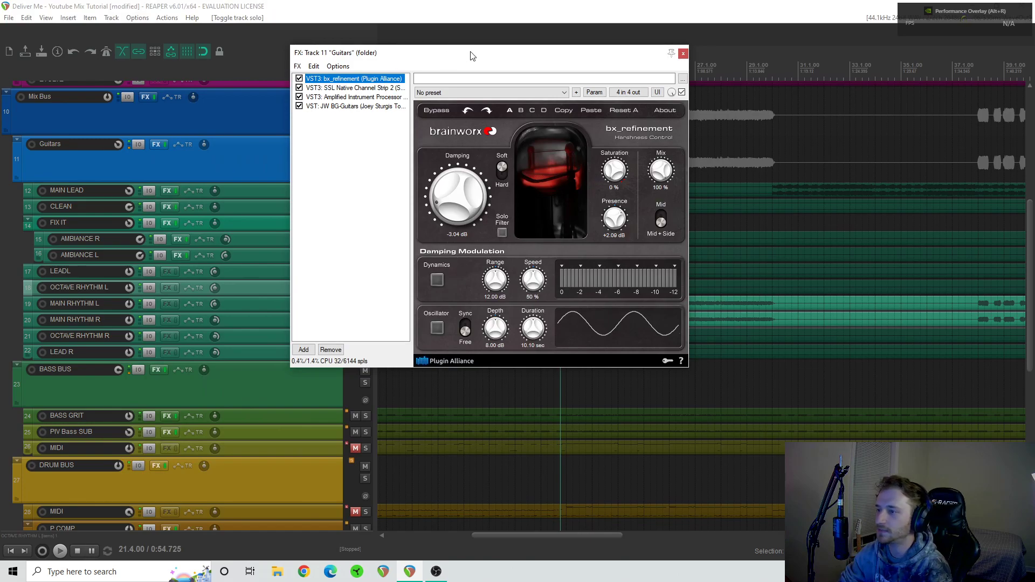
drag(485, 60, 285, 47)
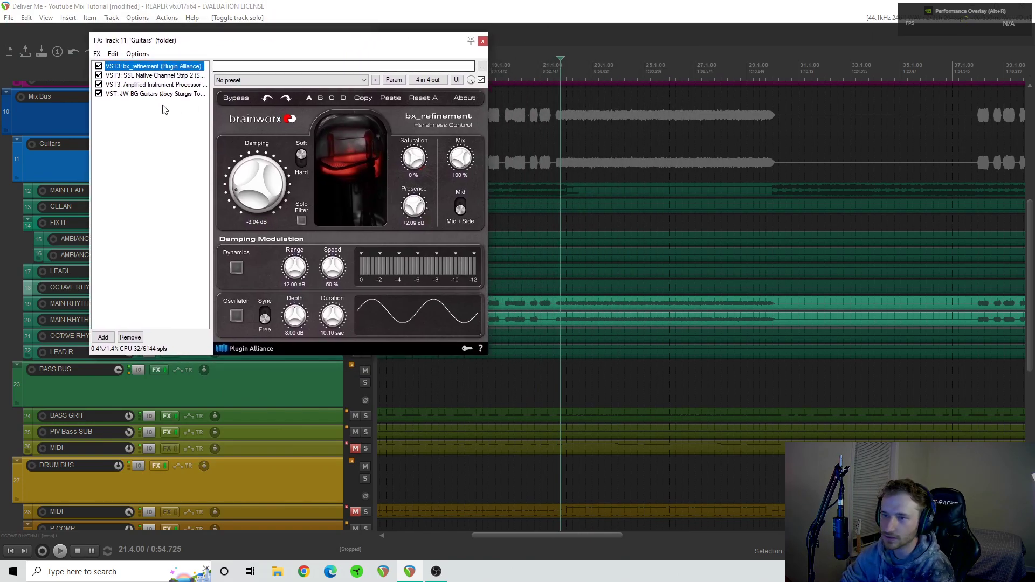
- Bypass all four plugins on the Guitars bus and play the rhythm guitars unprocessed
click(99, 94)
click(99, 85)
click(99, 76)
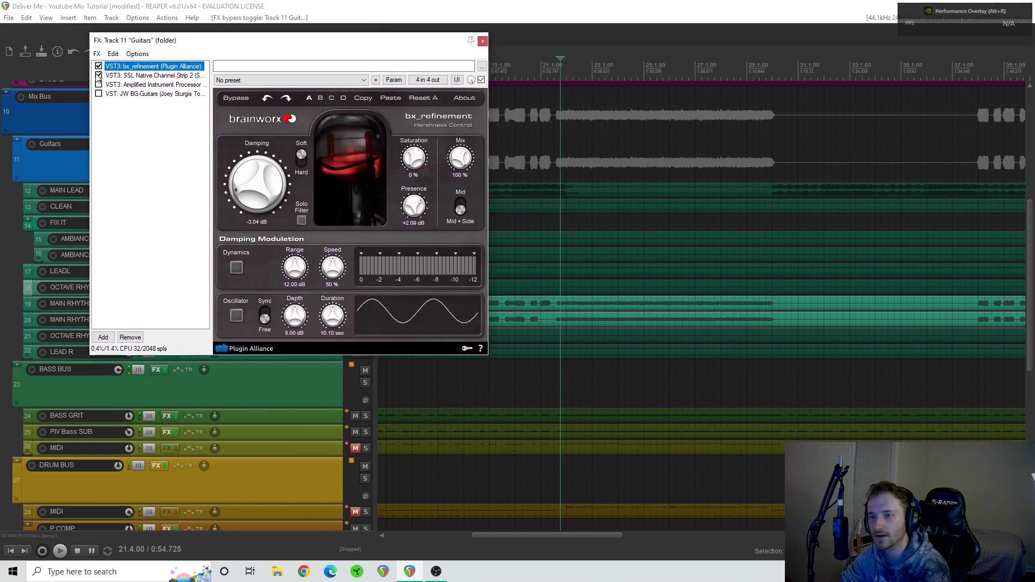
click(99, 66)
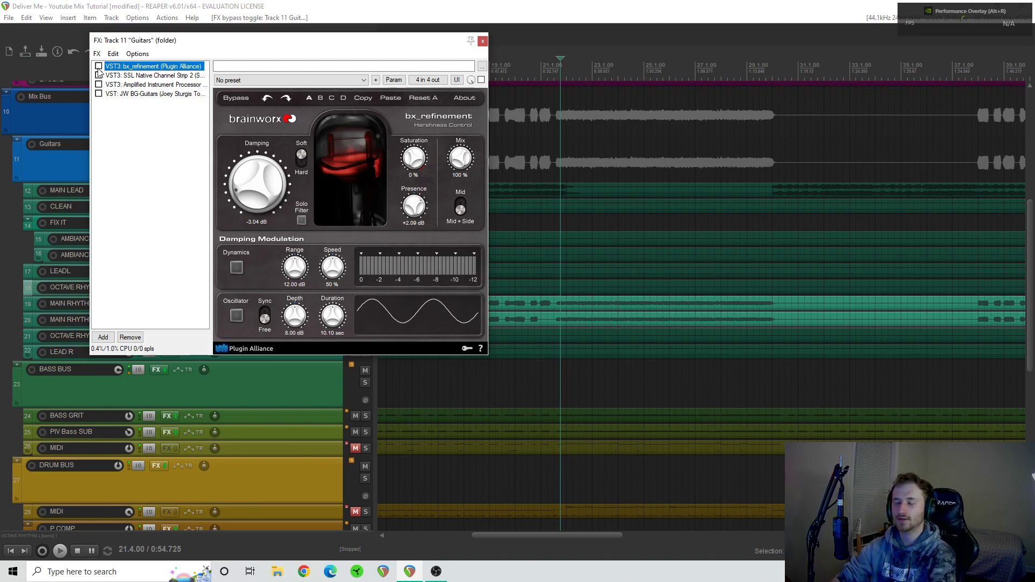
key(space)
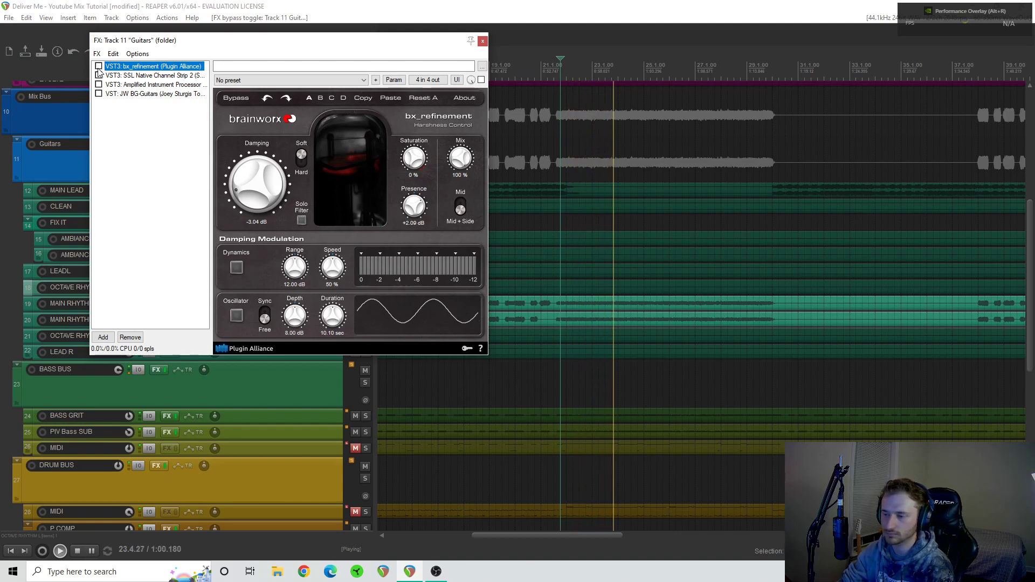
key(space)
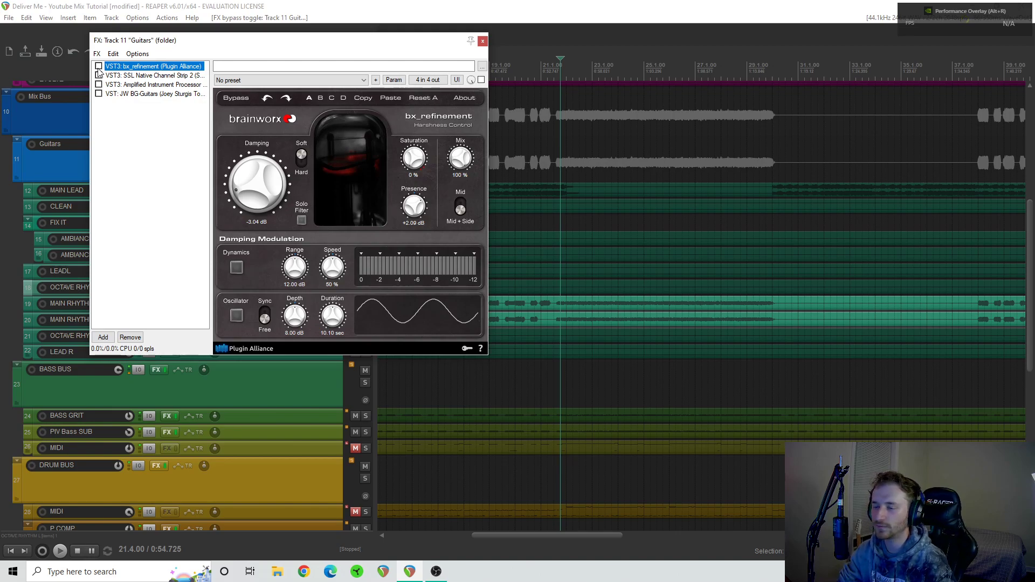
- Compare the rhythm guitars with bx_refinement bypassed and active during playback, leaving it enabled
click(99, 67)
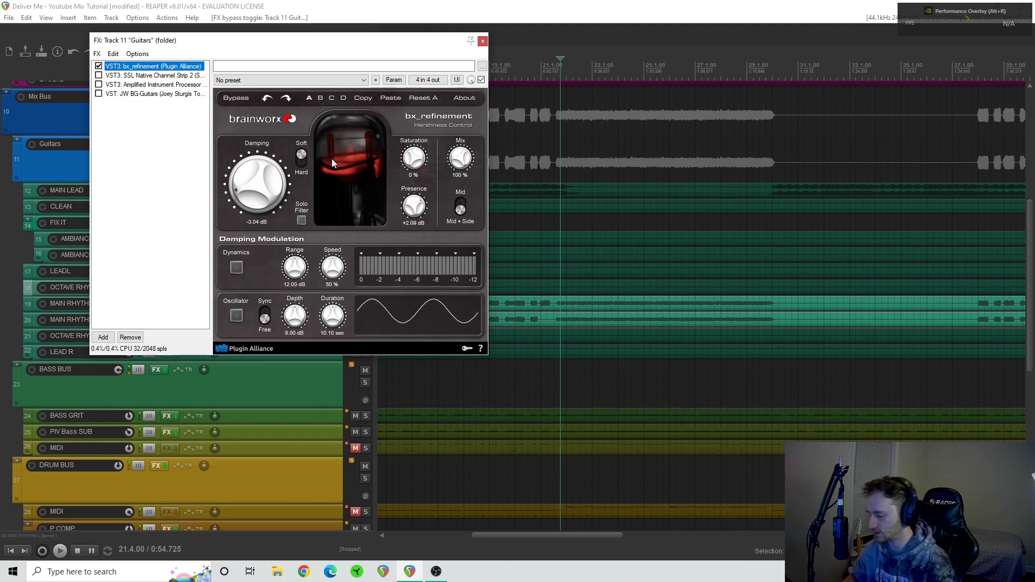
click(99, 66)
key(space)
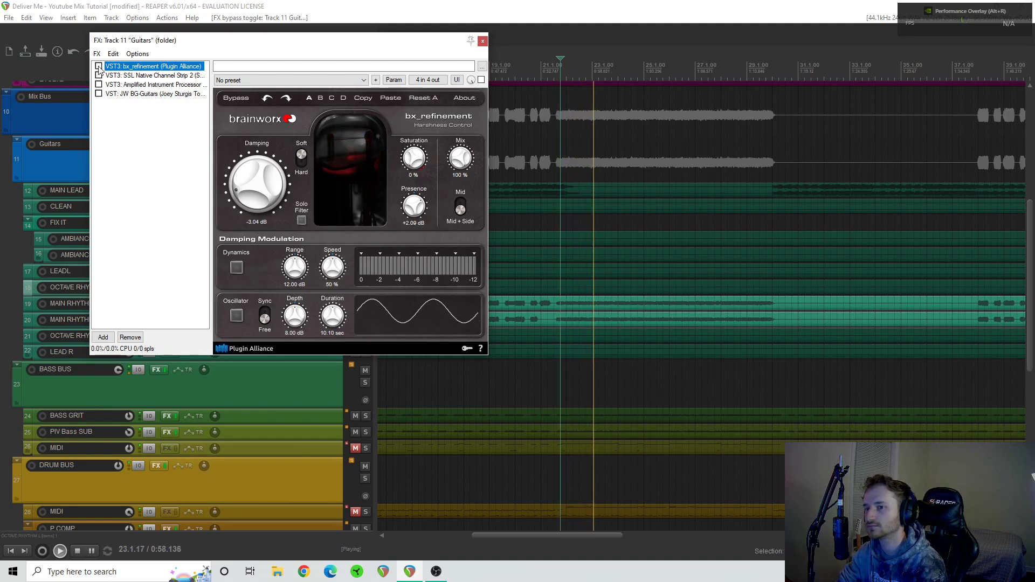
click(99, 66)
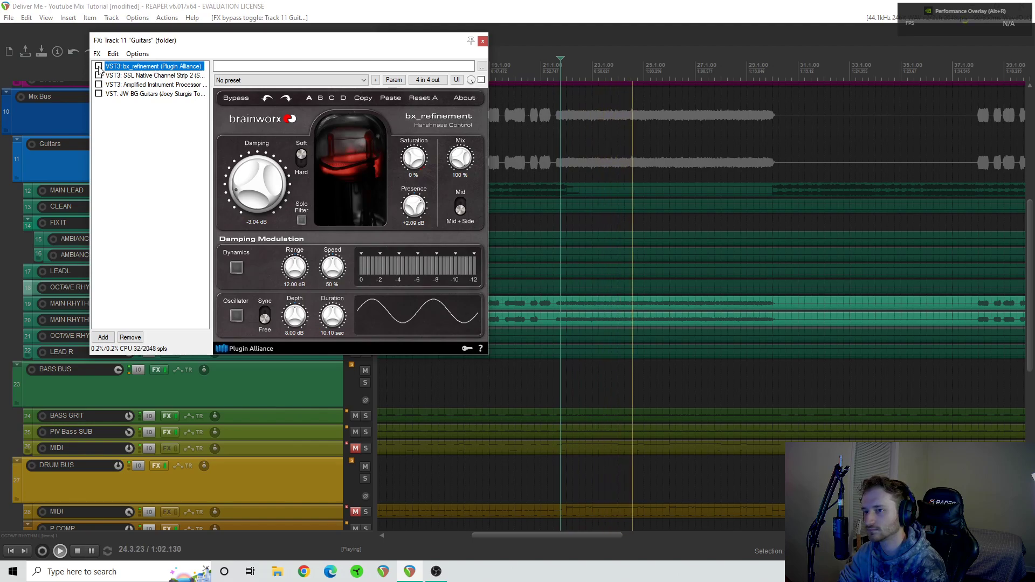
click(99, 65)
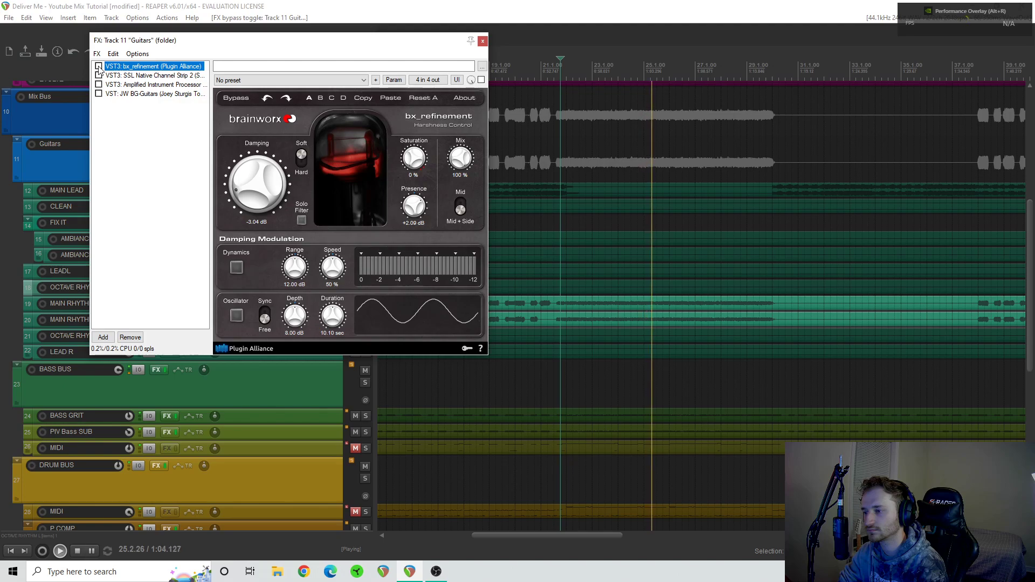
click(99, 65)
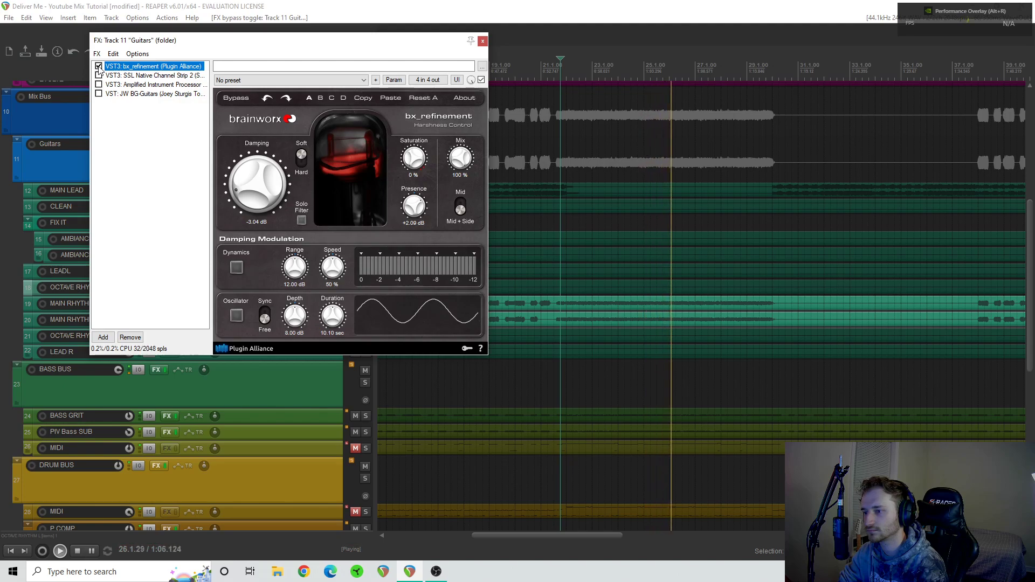
key(space)
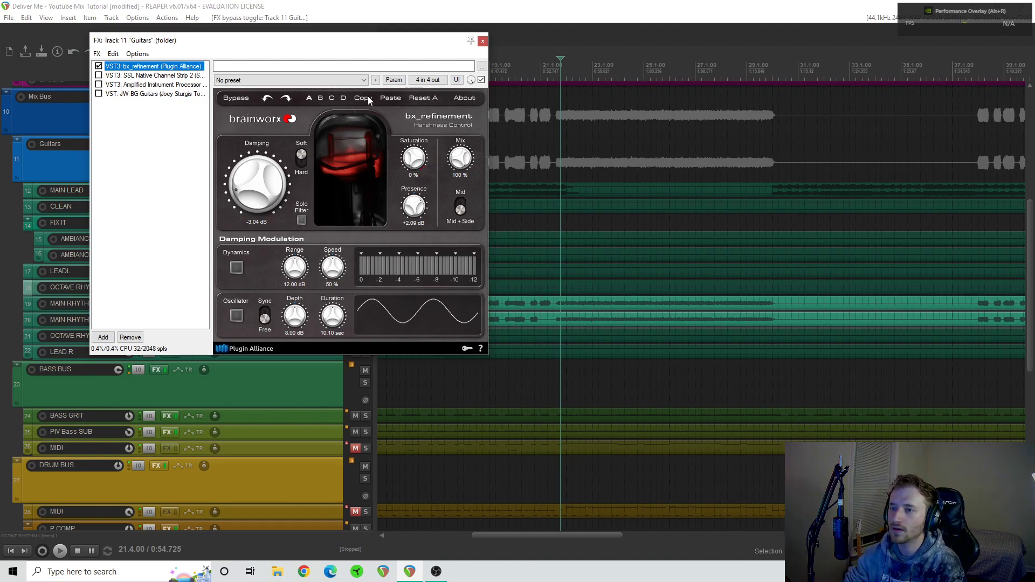
- Re-enable SSL Native Channel Strip 2 on the Guitars bus and examine its HF, HMF and LMF equalizer settings
click(99, 75)
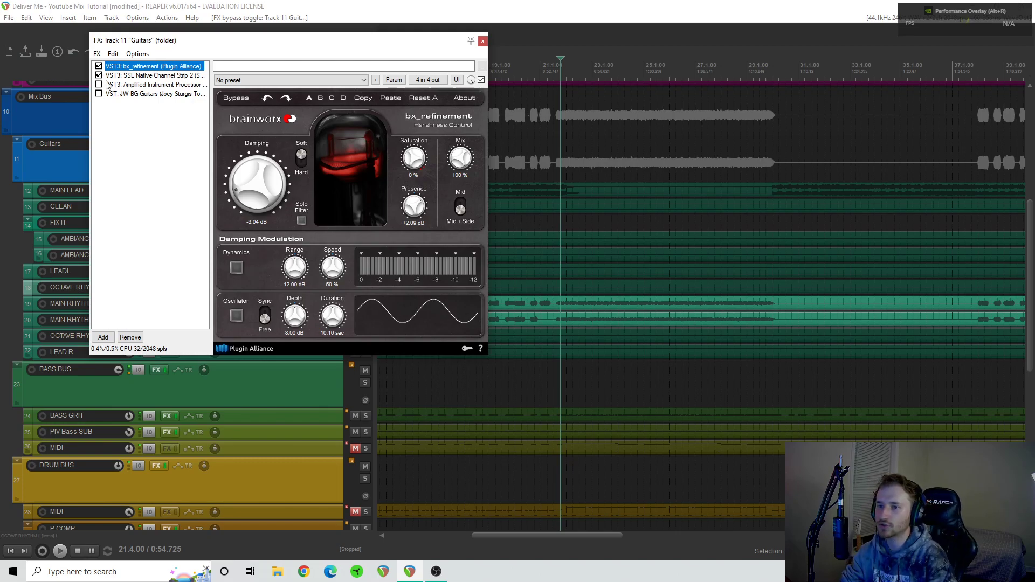
click(157, 79)
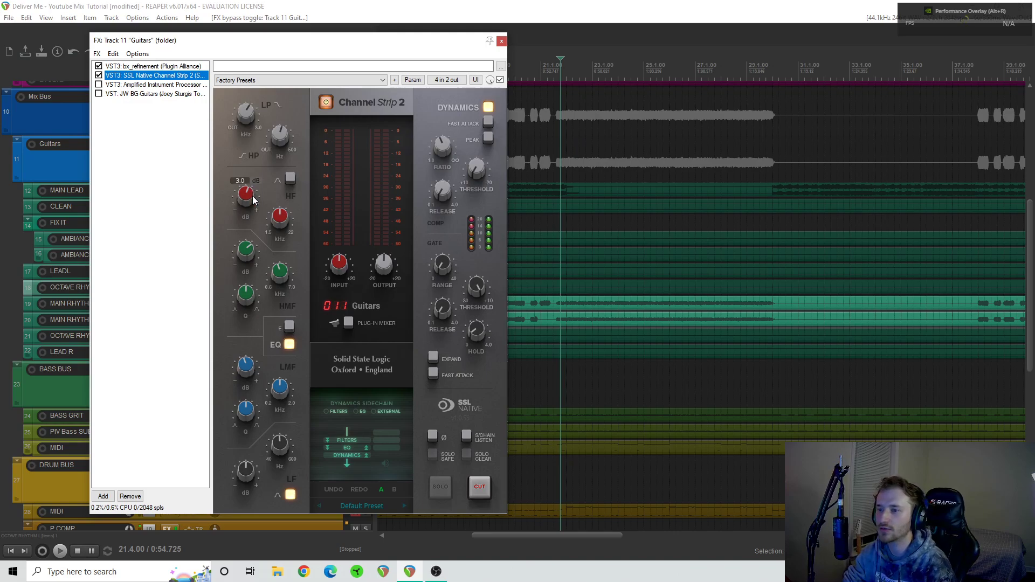
mouse_move(251, 256)
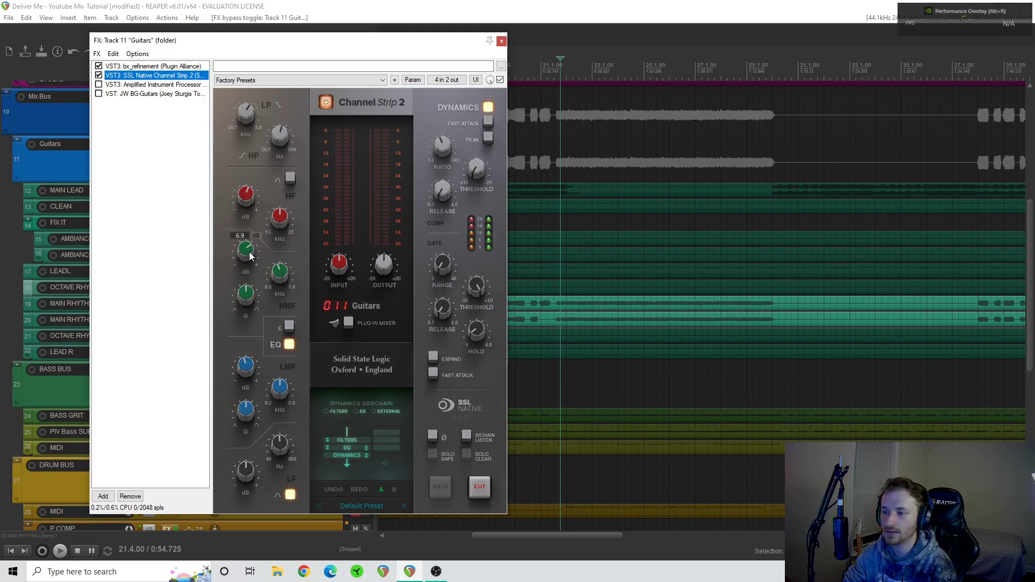
mouse_move(244, 362)
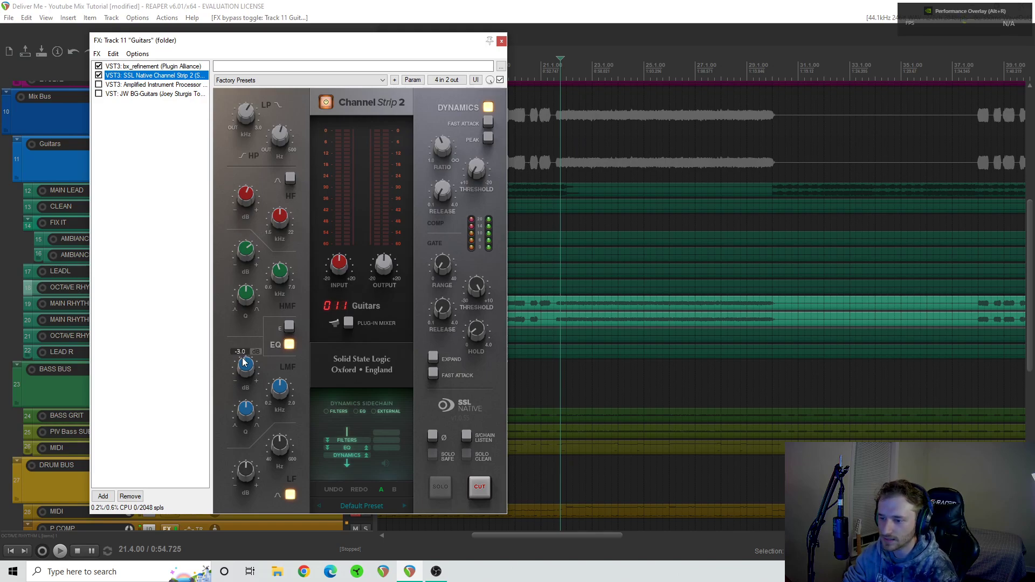
mouse_move(285, 387)
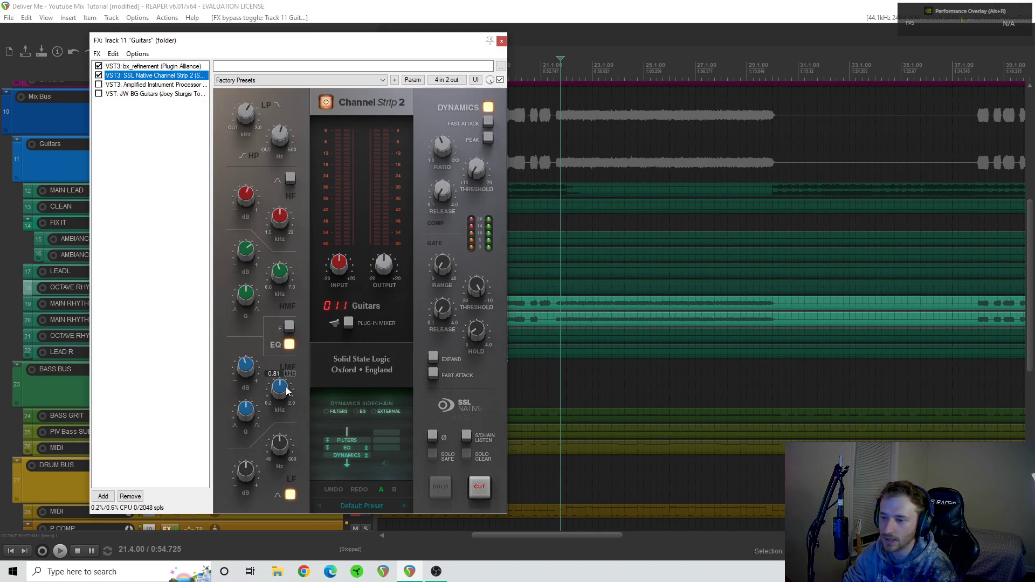
- Play the rhythm guitars with the SSL channel strip's low-pass filter switched to OUT, and restore the filter to 8.10 kHz
mouse_move(252, 290)
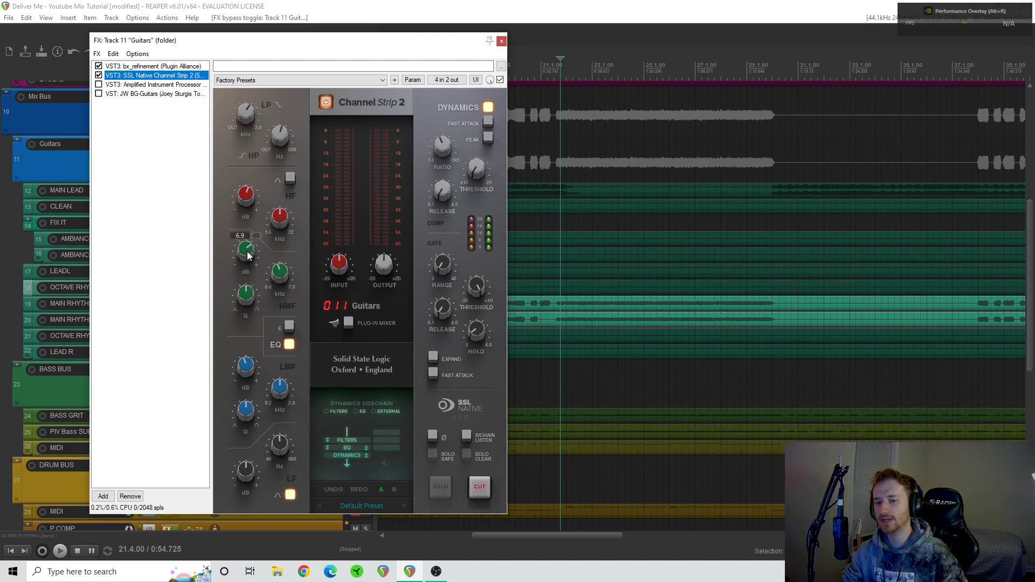
mouse_move(244, 195)
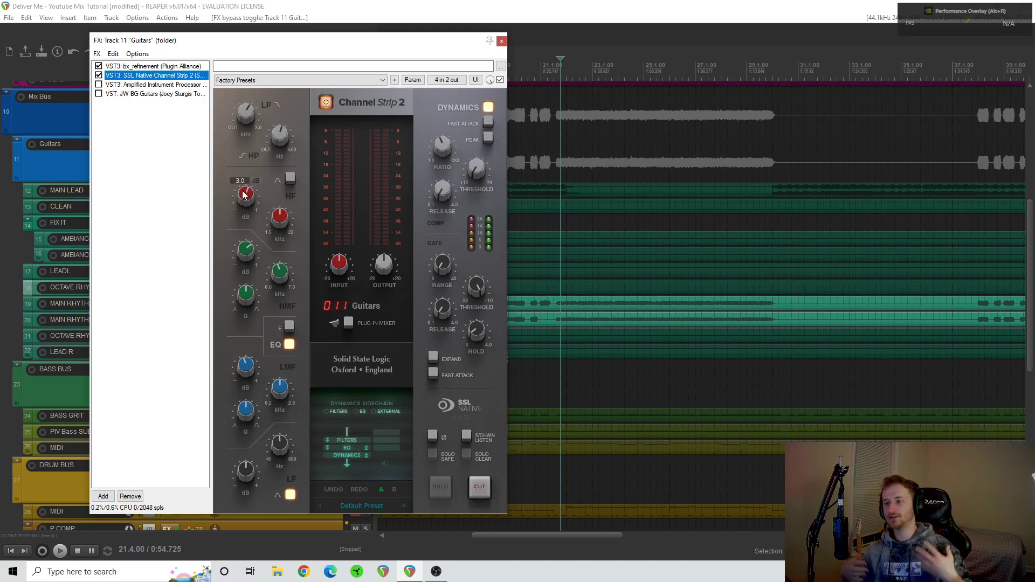
mouse_move(275, 226)
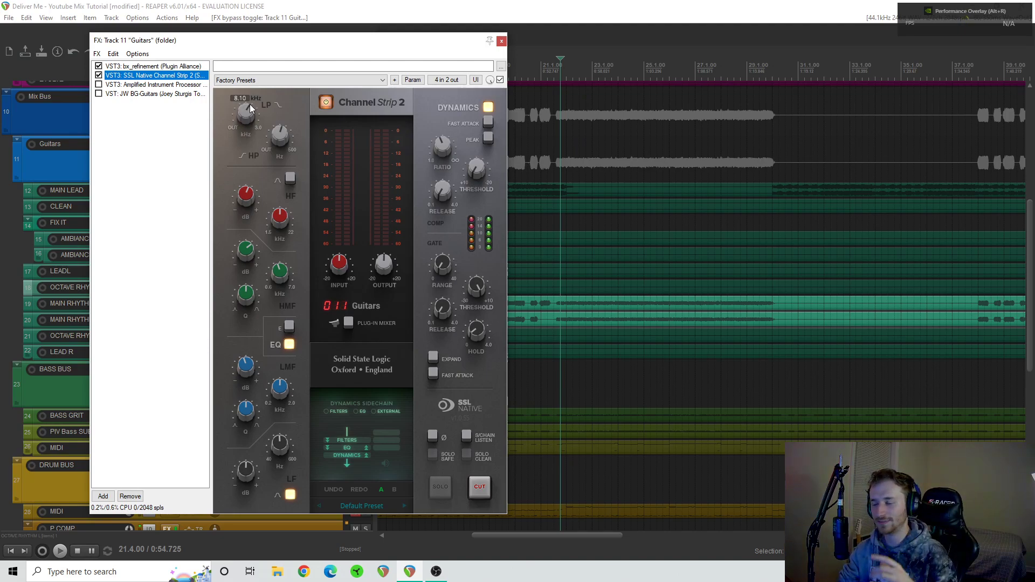
drag(250, 108, 249, 110)
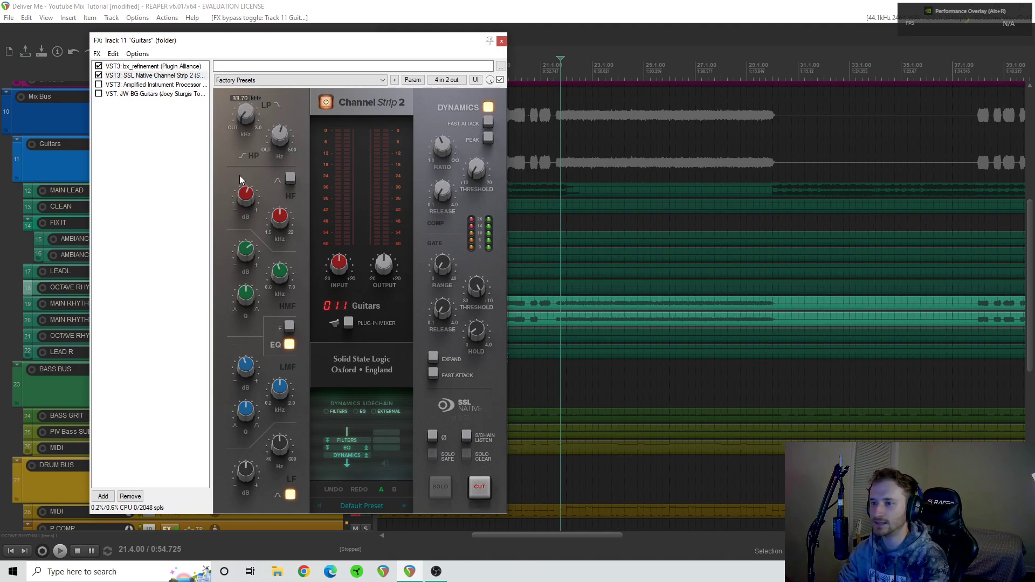
key(space)
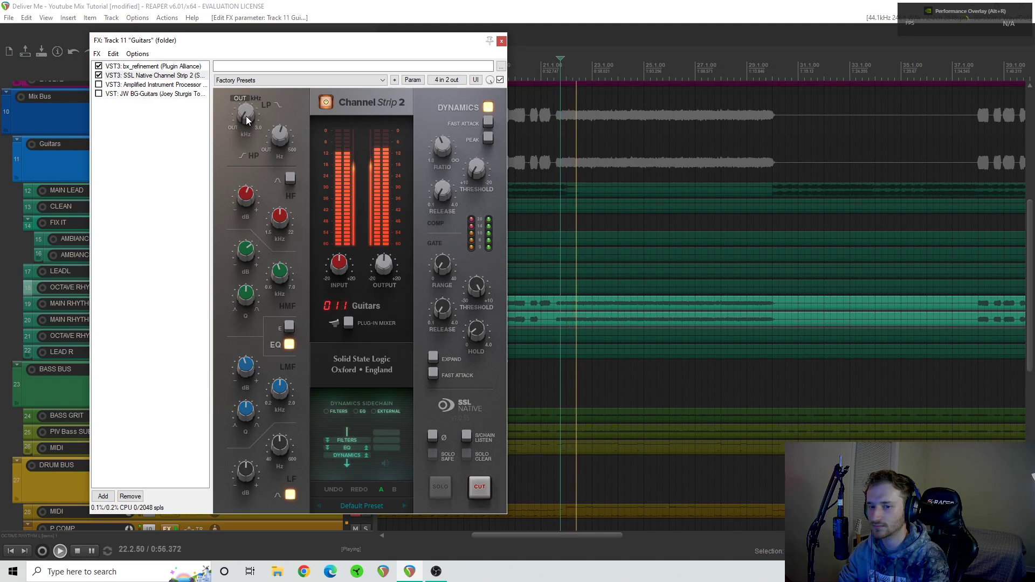
drag(246, 115, 247, 101)
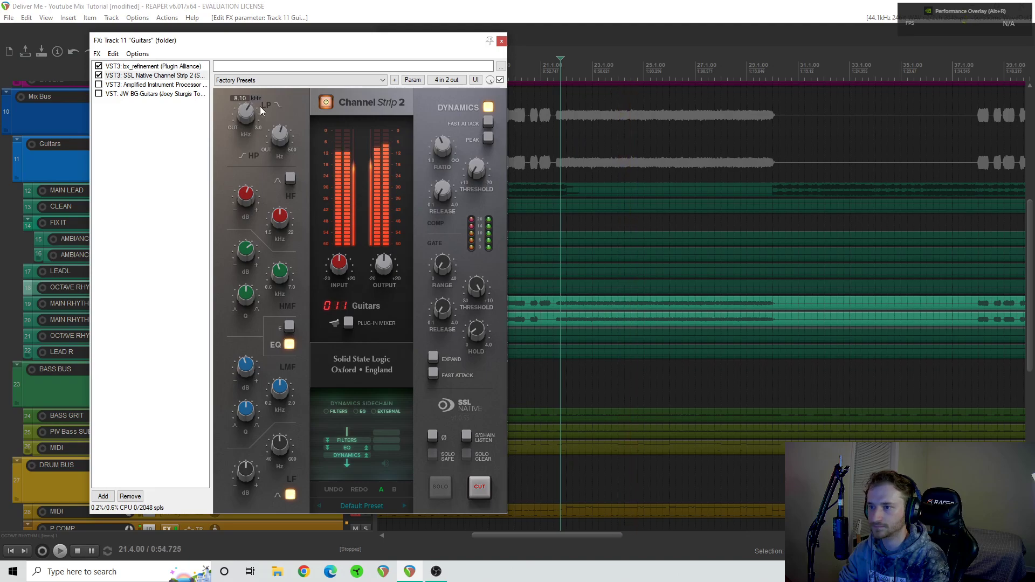
key(space)
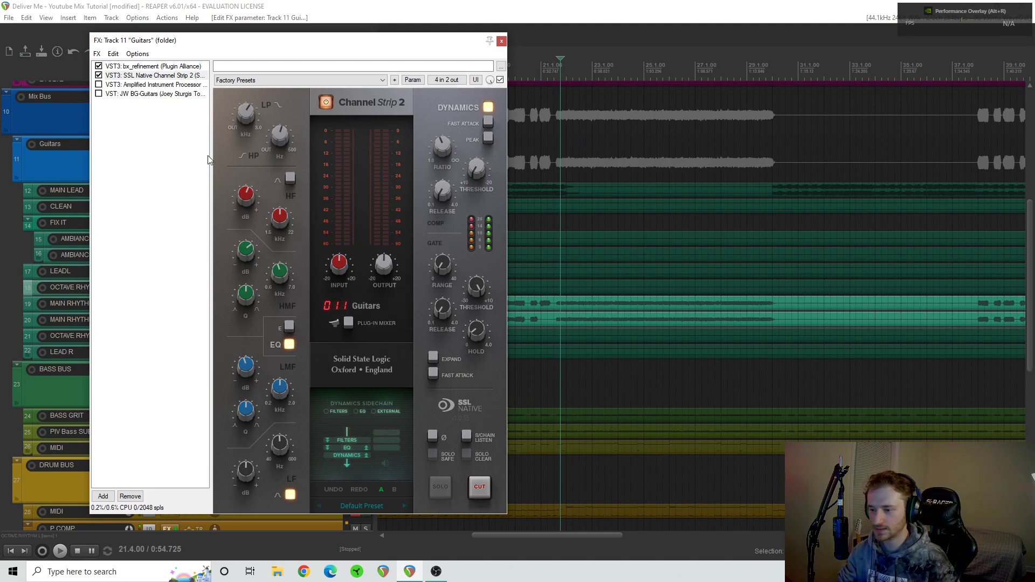
- Compare the rhythm guitars with SSL Native Channel Strip 2 bypassed and active during playback, leaving it enabled
click(99, 76)
key(space)
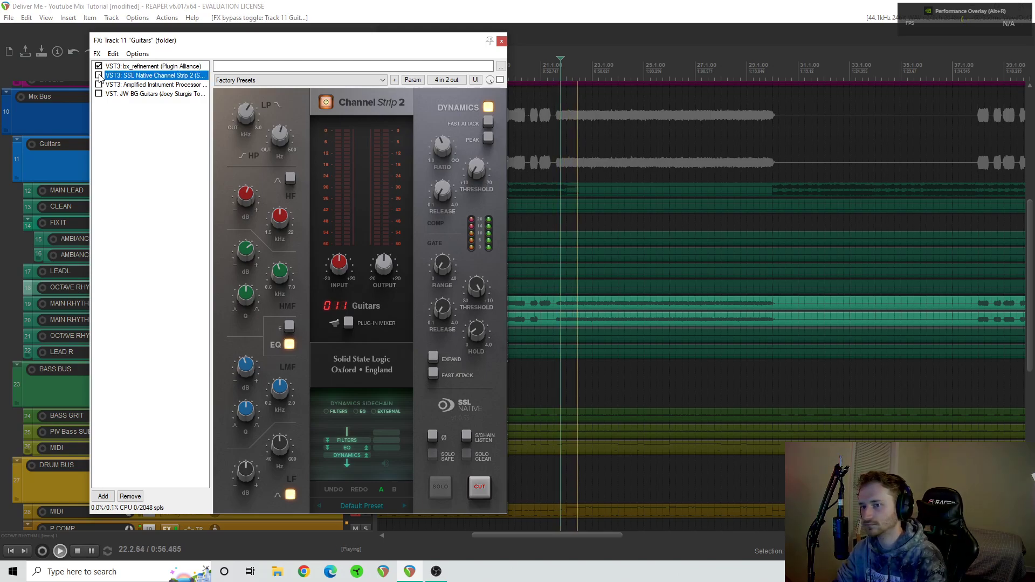
click(99, 76)
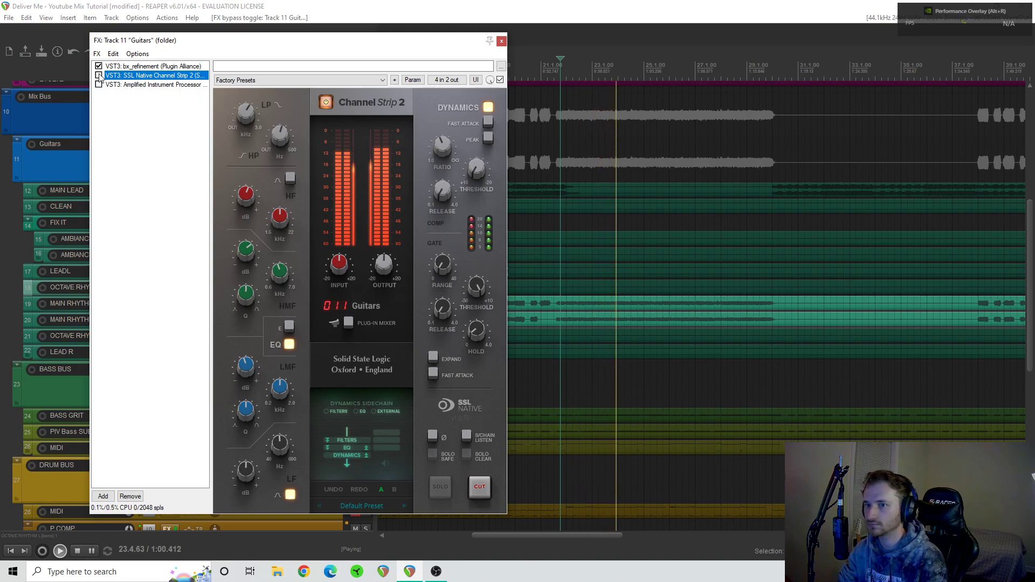
click(100, 76)
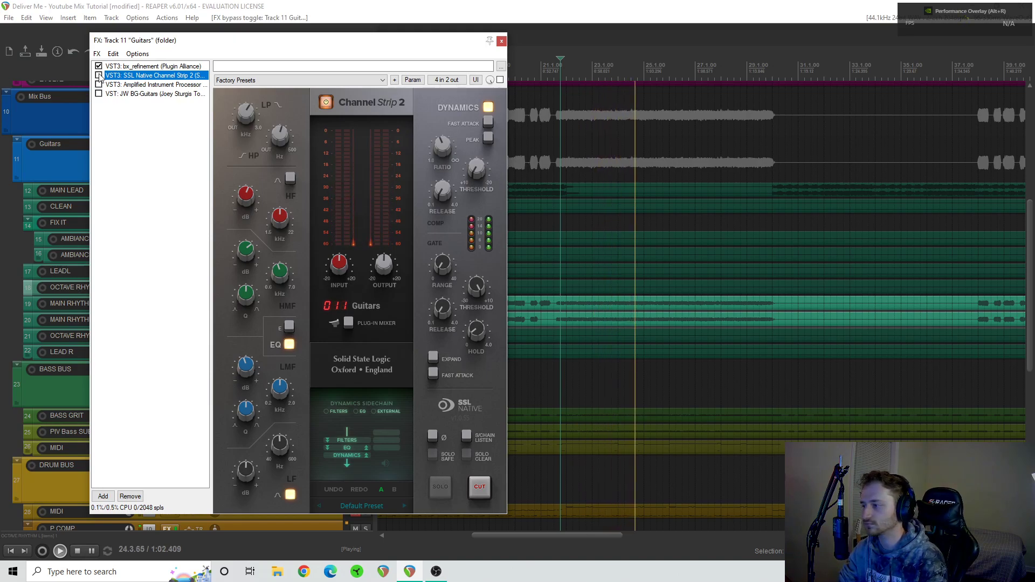
click(99, 76)
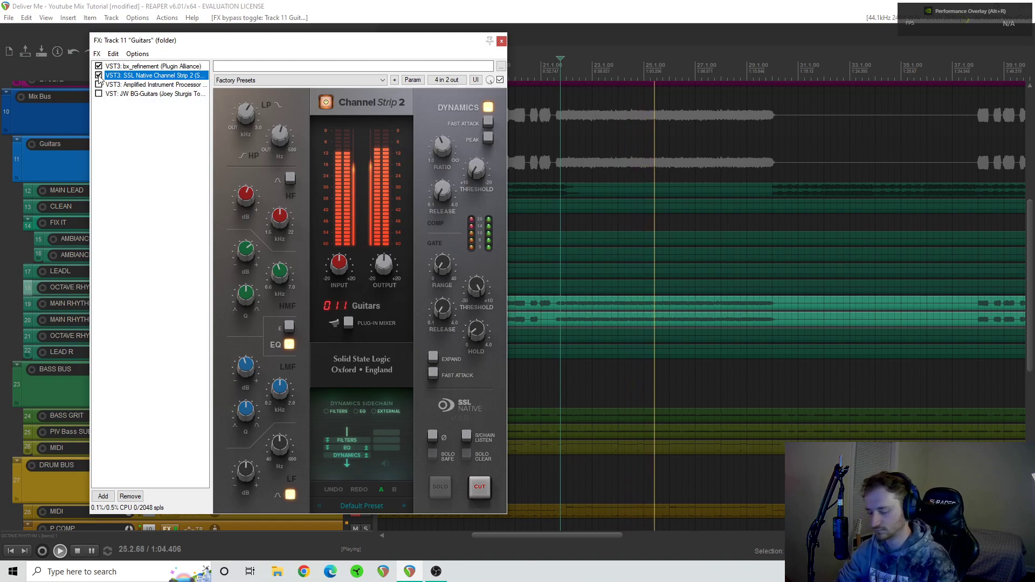
key(space)
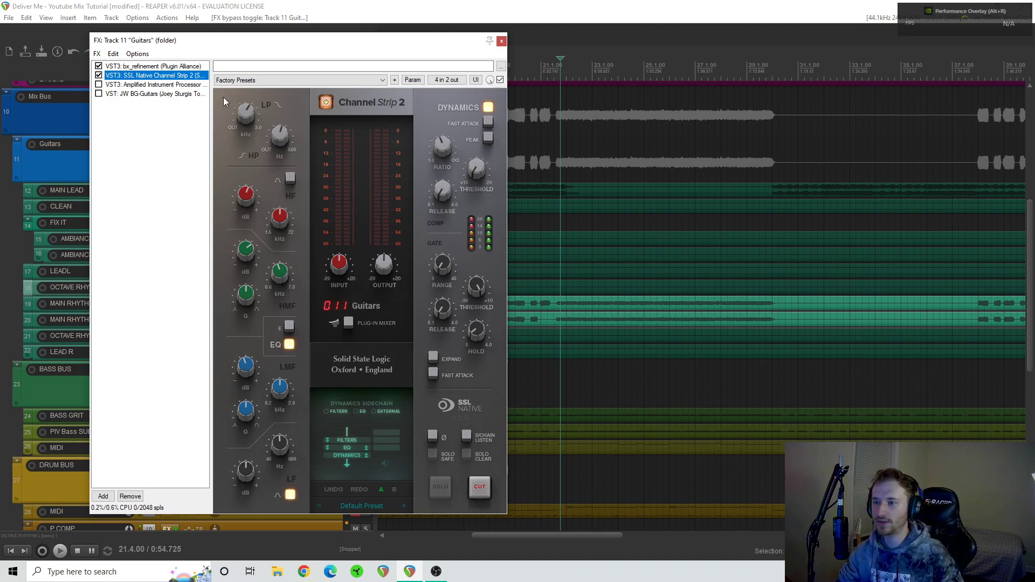
mouse_move(256, 122)
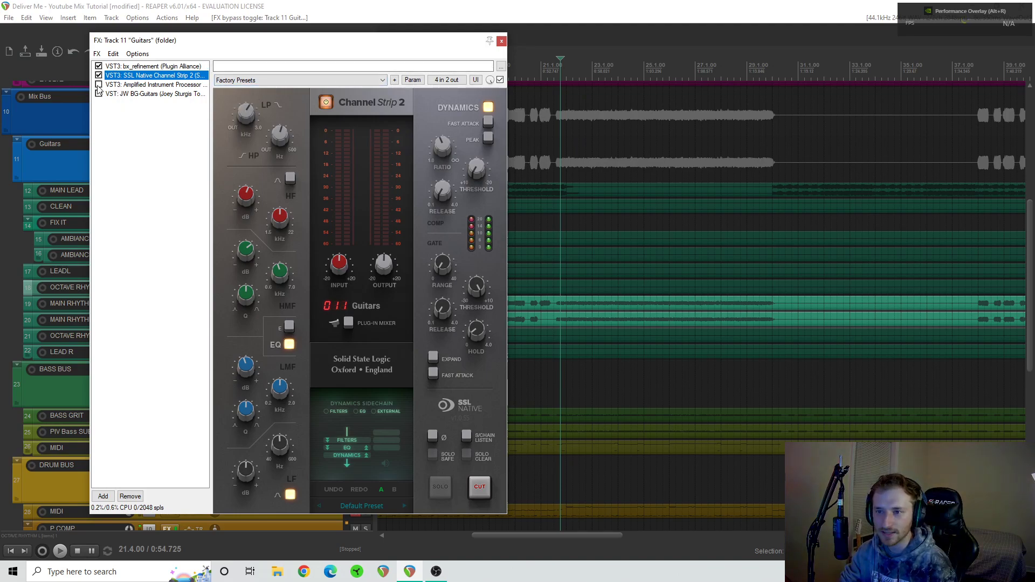
- Show and enable the Korneff Amplified Instrument Processor on the Guitars bus, examining its LMF band and high-pass and low-pass filters
click(138, 85)
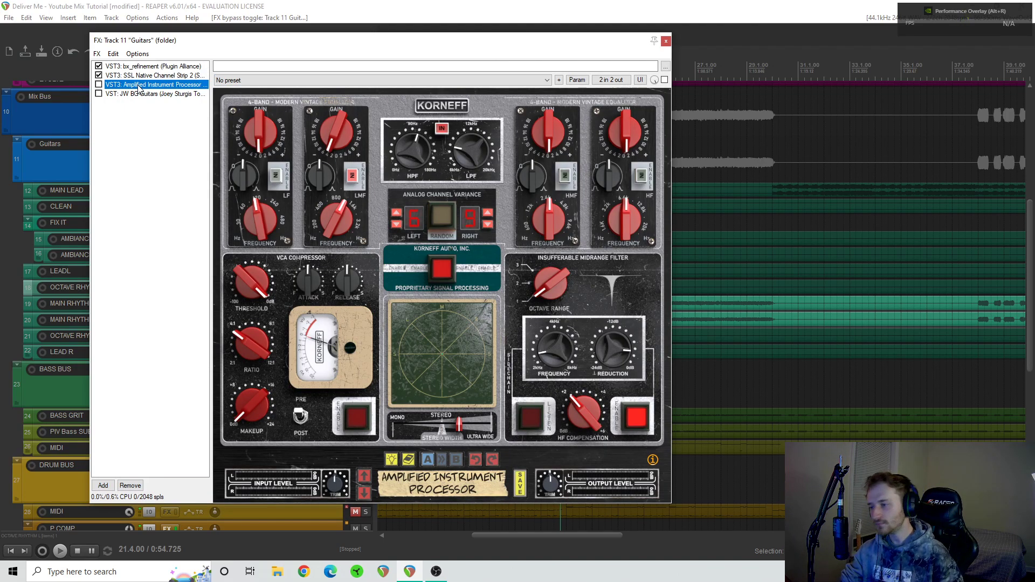
click(99, 85)
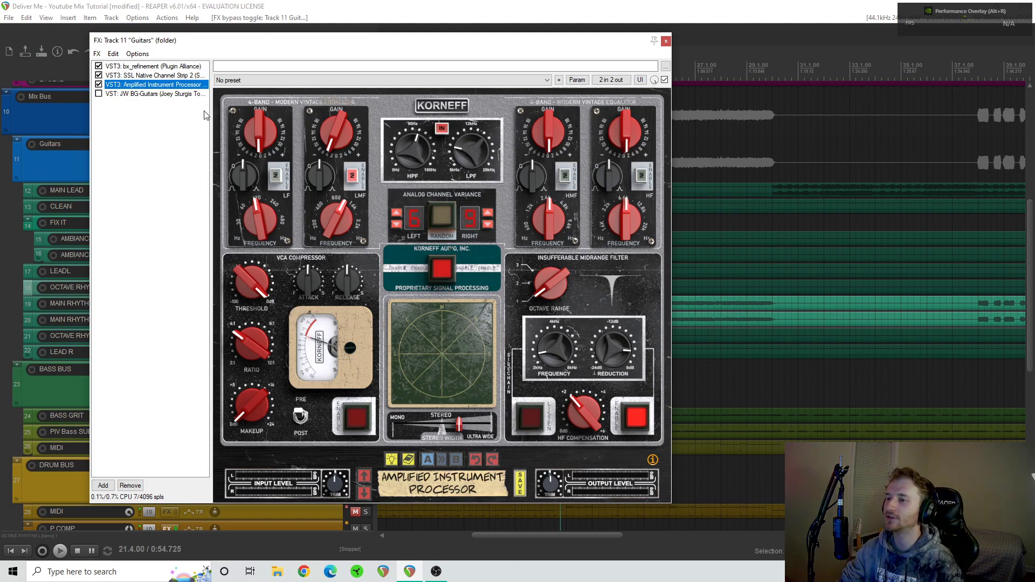
click(337, 214)
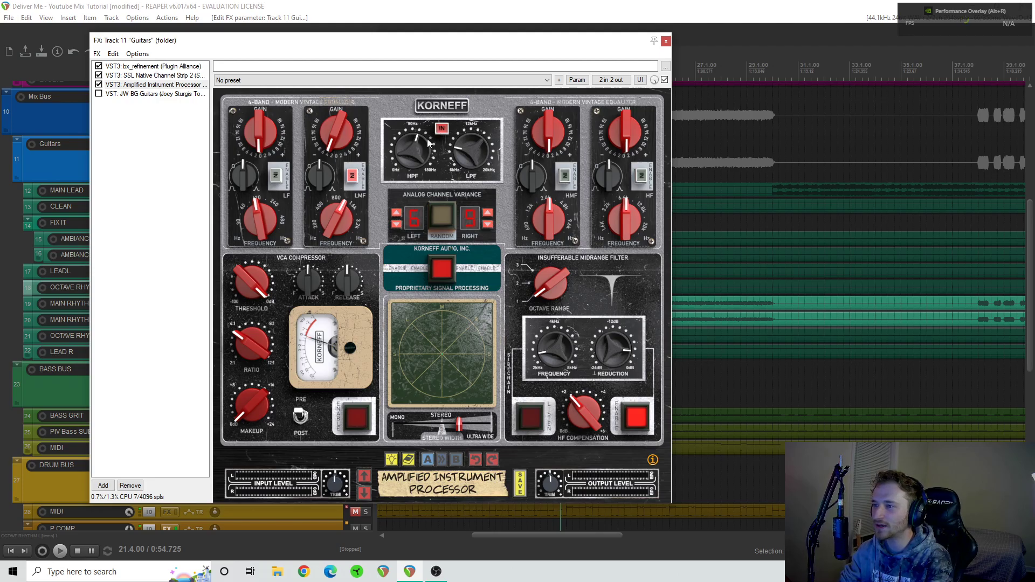
mouse_move(472, 149)
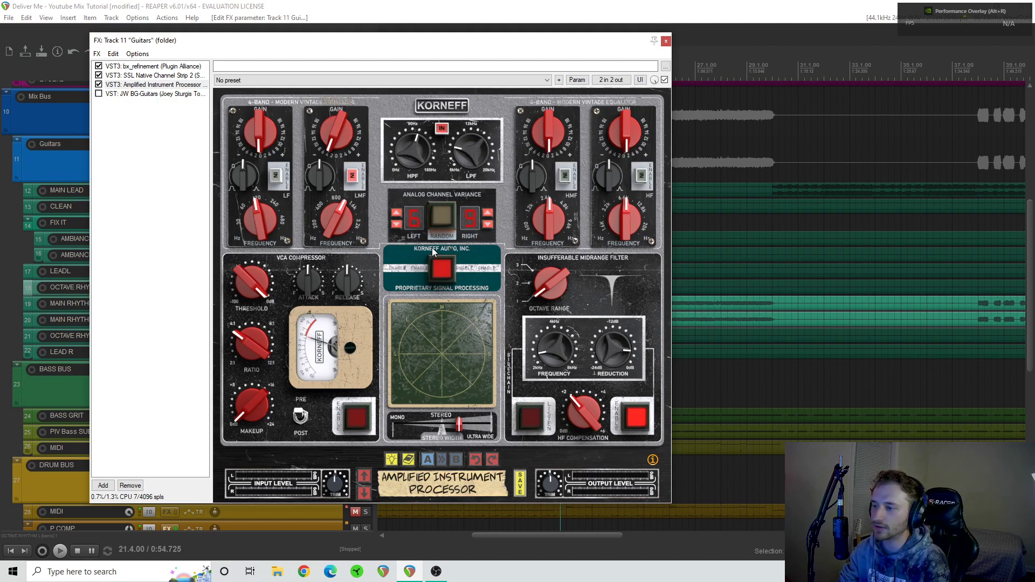
- Switch off the Korneff's Proprietary Signal Processing and HPF/LPF filters, and compare its LMF band off and on during playback, leaving it on
click(446, 272)
click(440, 130)
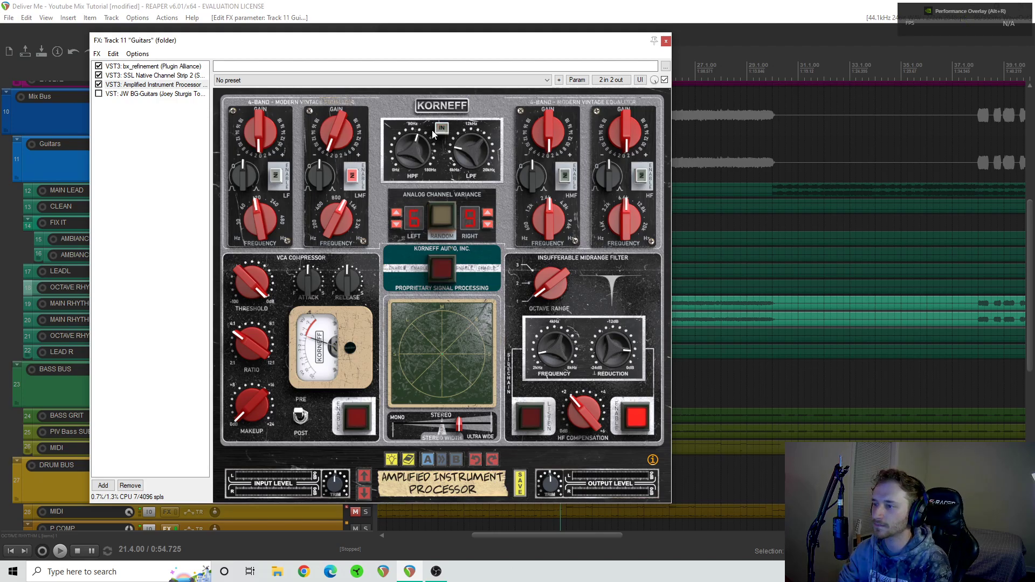
click(355, 176)
key(space)
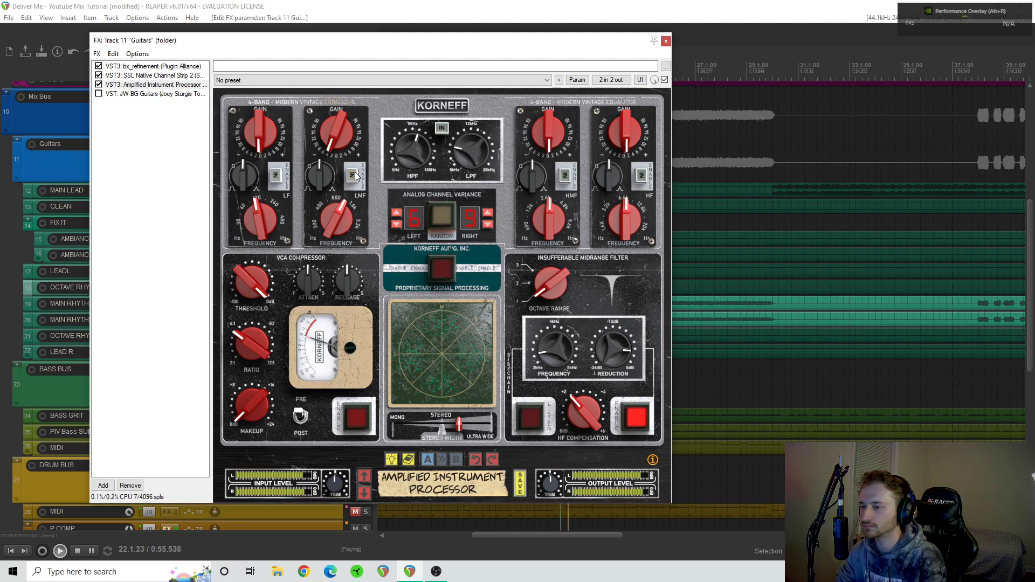
click(353, 176)
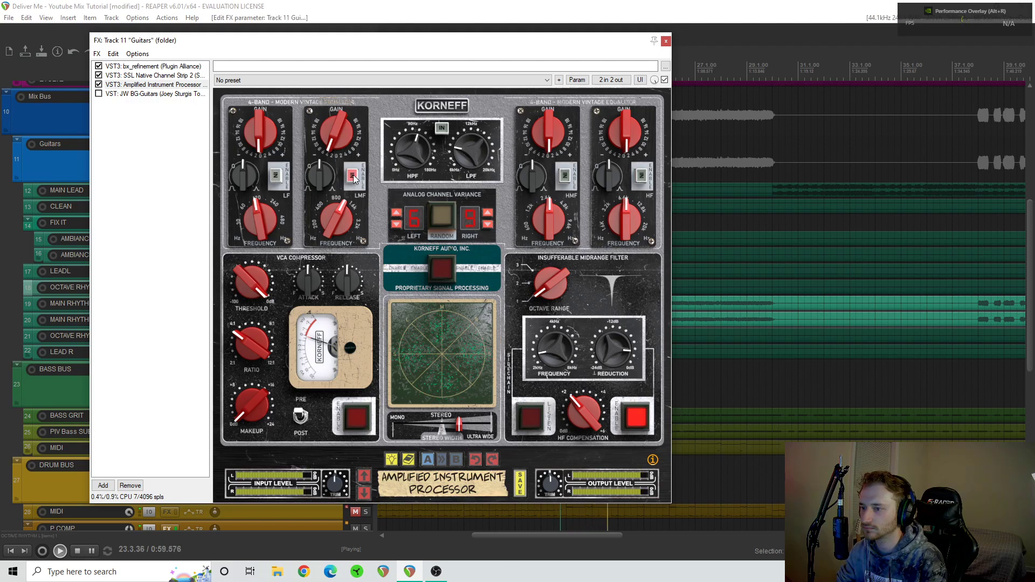
click(353, 176)
click(354, 177)
key(space)
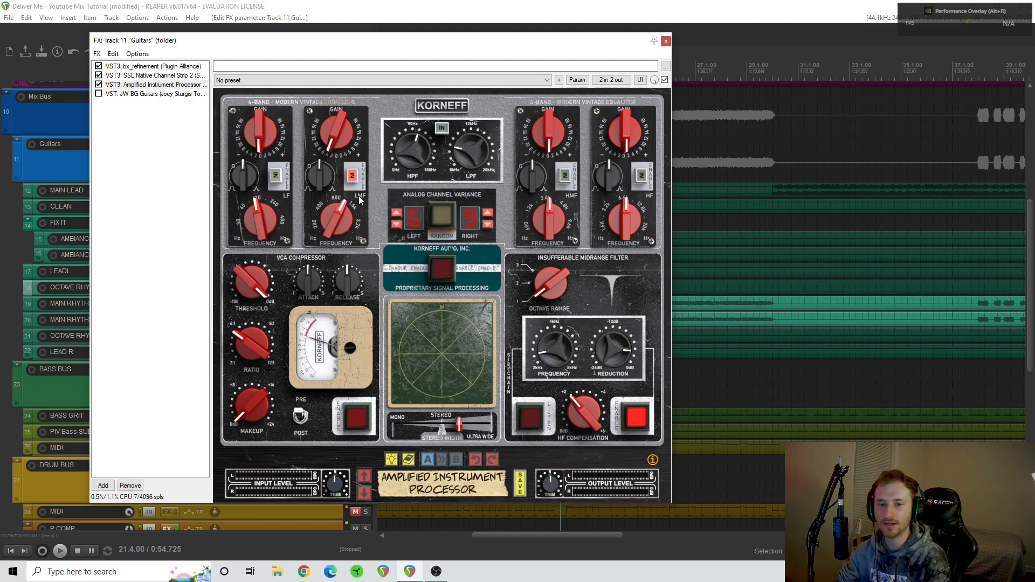
- Re-enable the Korneff's HPF/LPF filters and compare its Proprietary Signal Processing off and on during playback, leaving it on
click(443, 128)
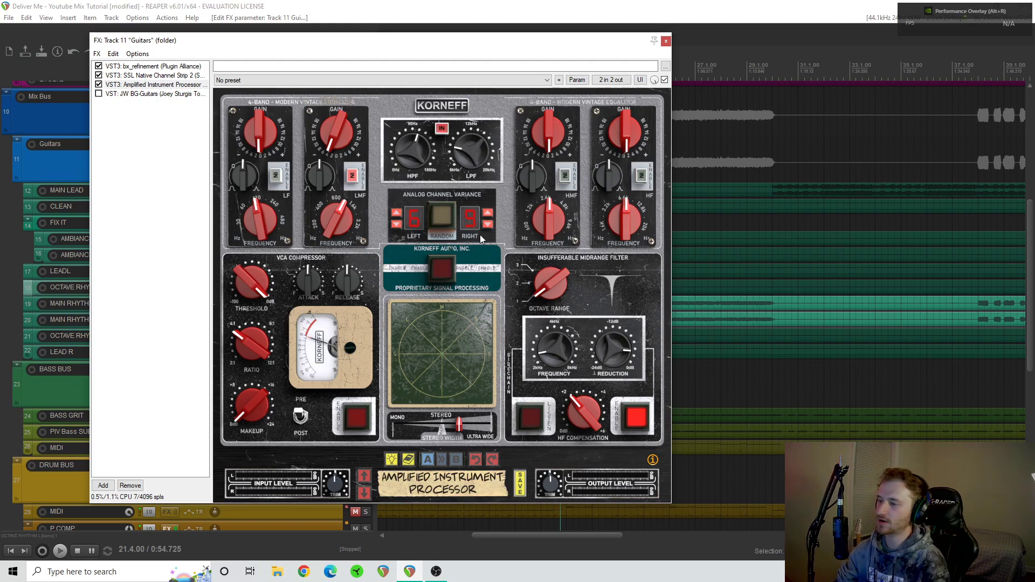
key(space)
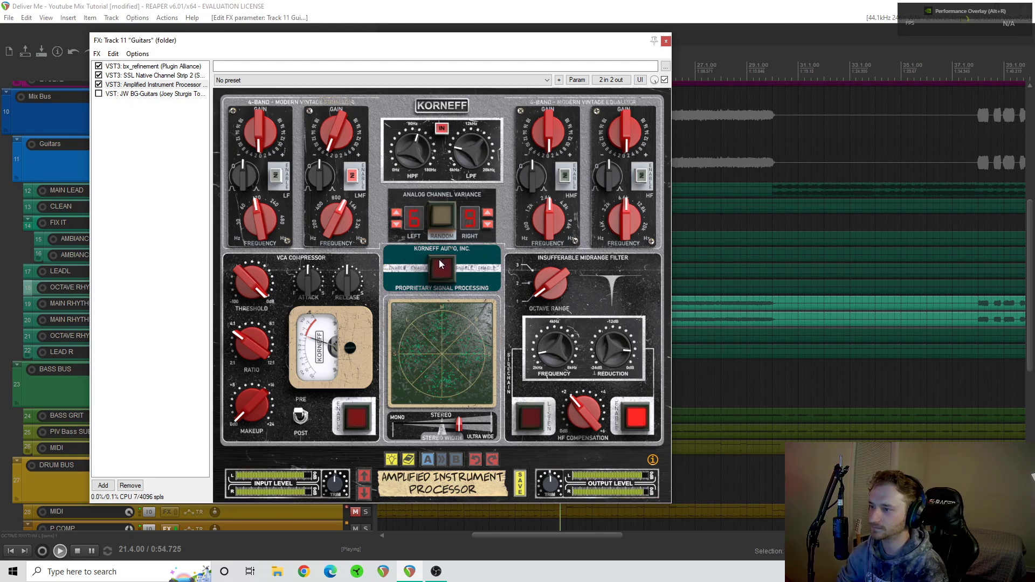
click(445, 270)
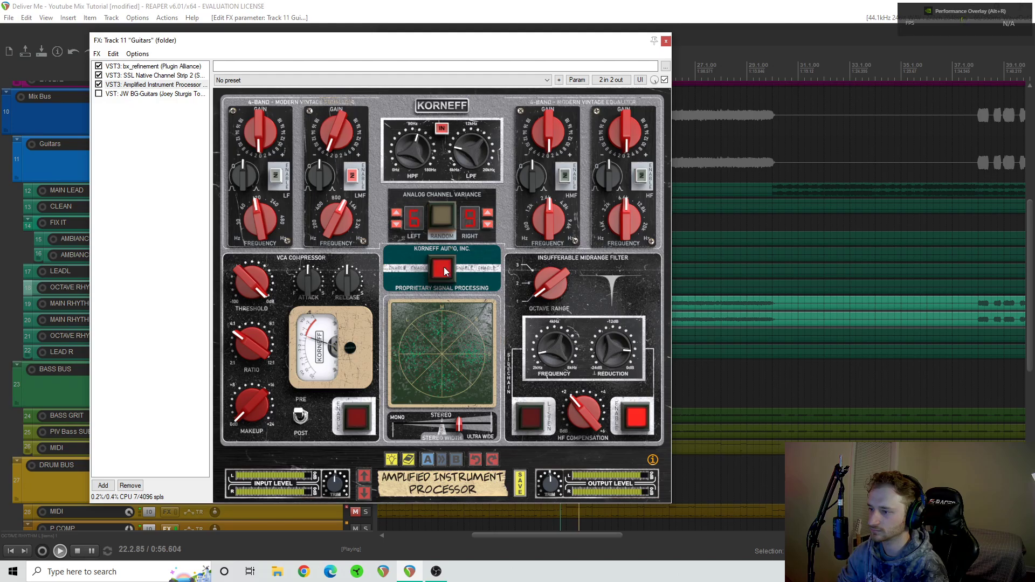
click(444, 270)
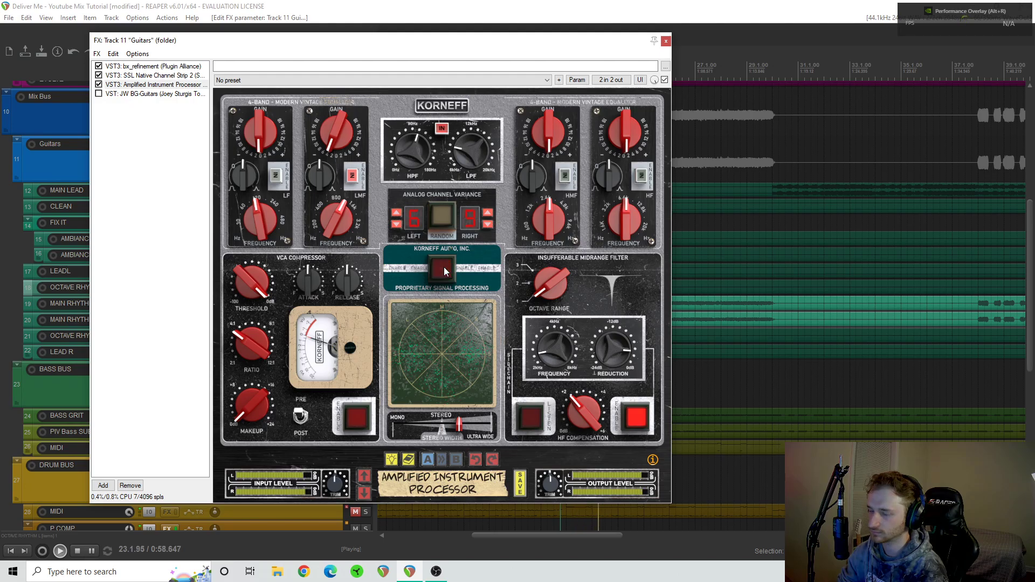
click(444, 270)
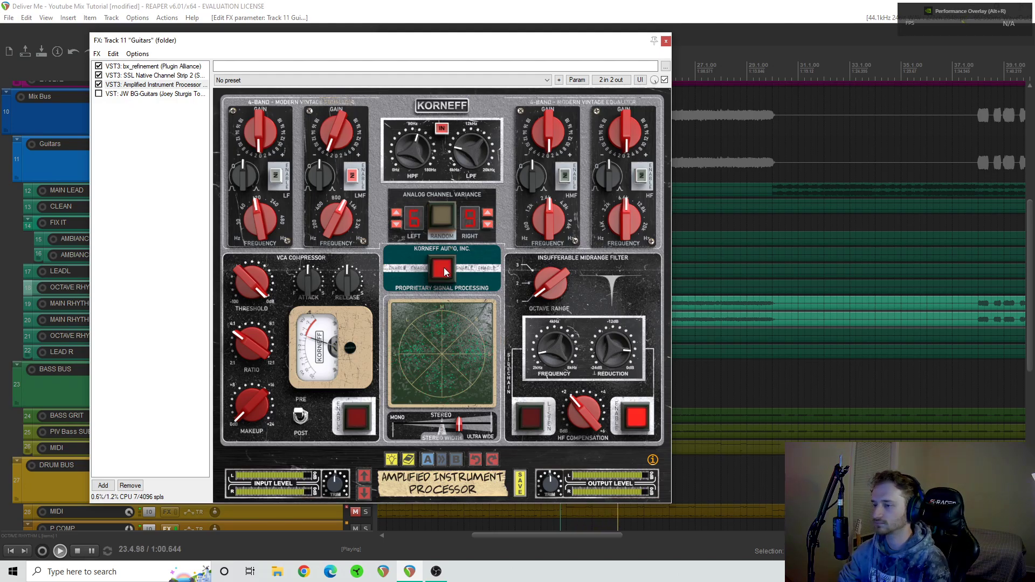
key(space)
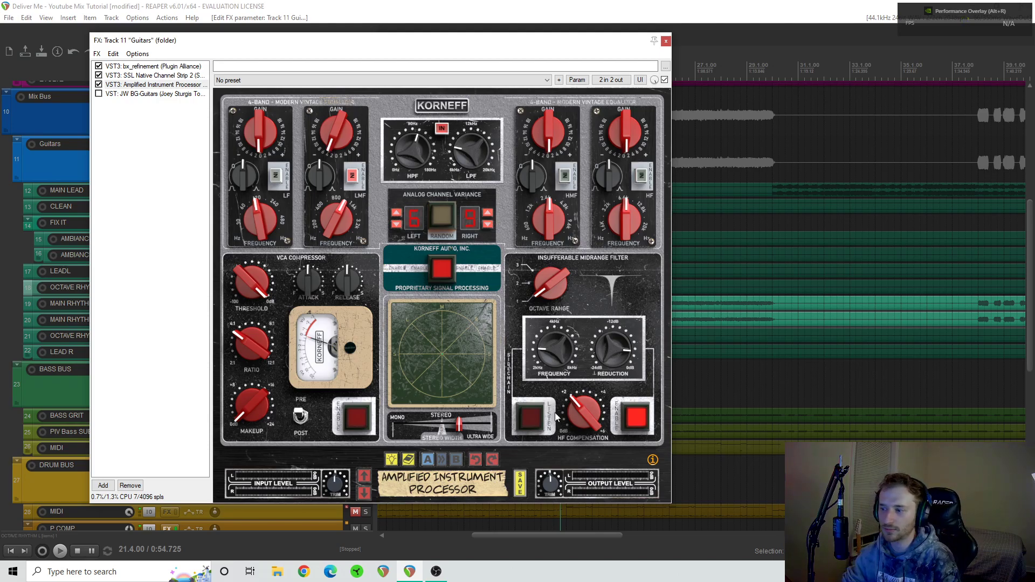
- Compare the rhythm guitars with the Korneff's Insufferable Midrange Filter off and on during playback, leaving it on
mouse_move(609, 354)
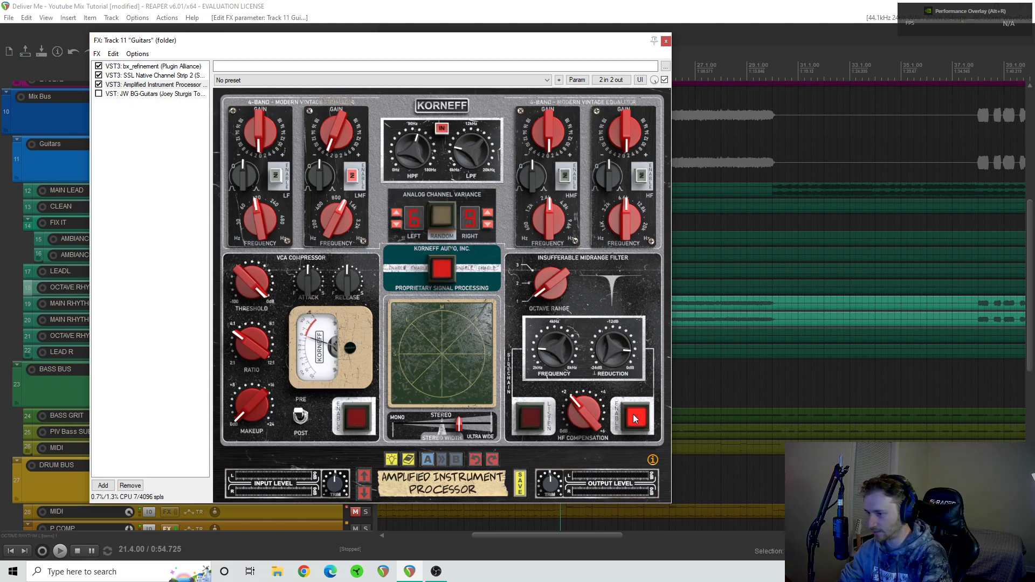
key(space)
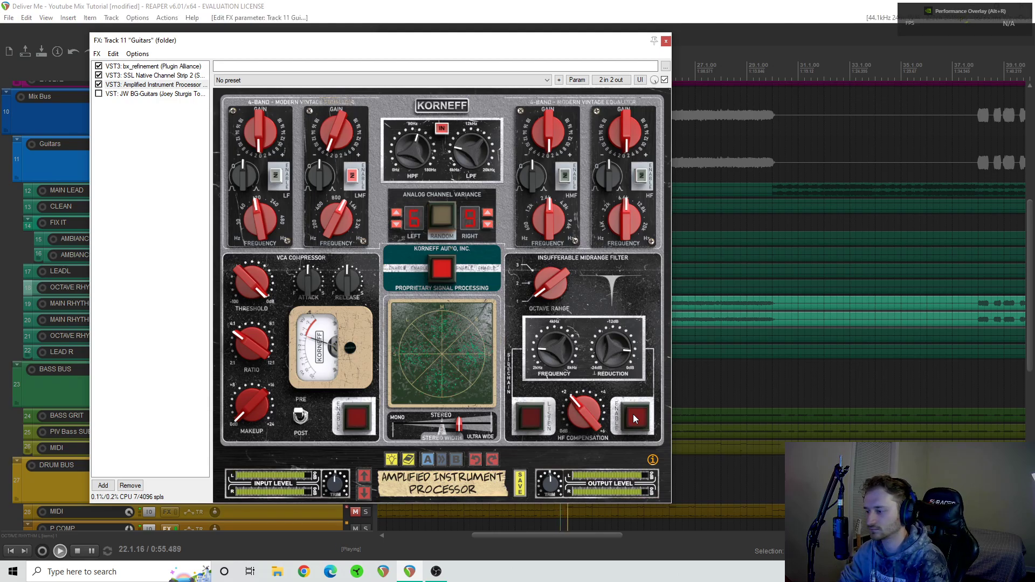
click(634, 418)
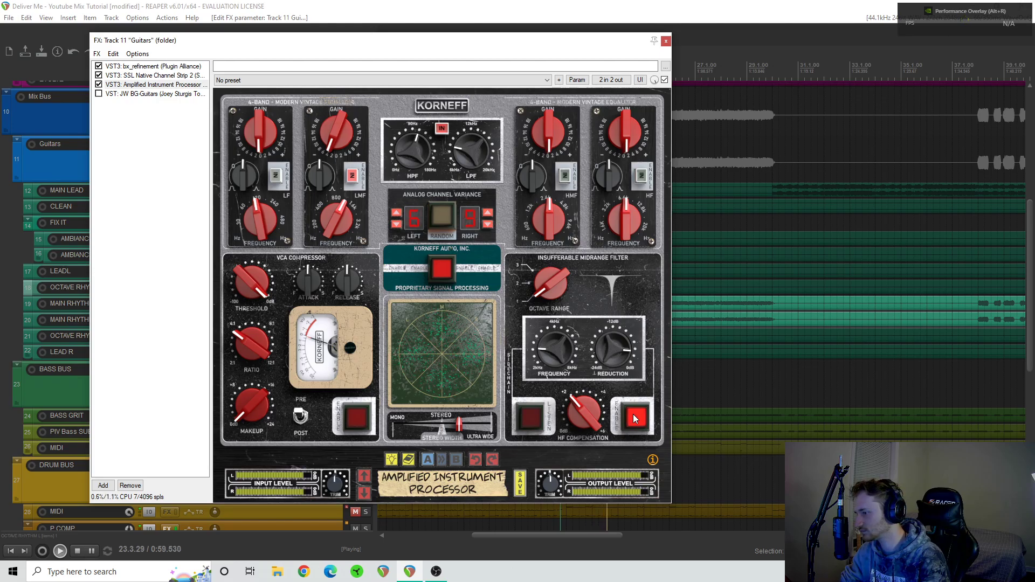
click(634, 419)
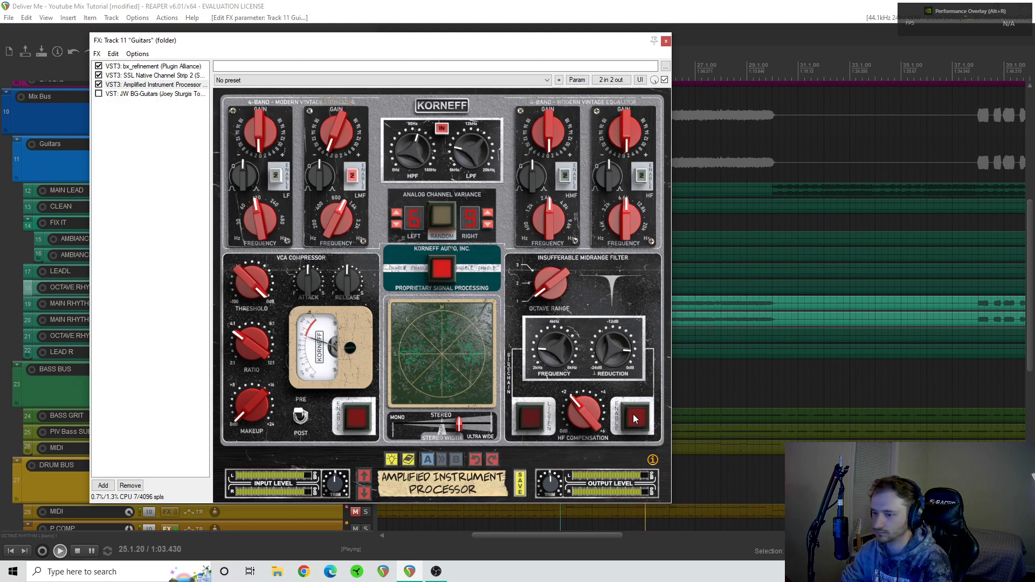
click(634, 418)
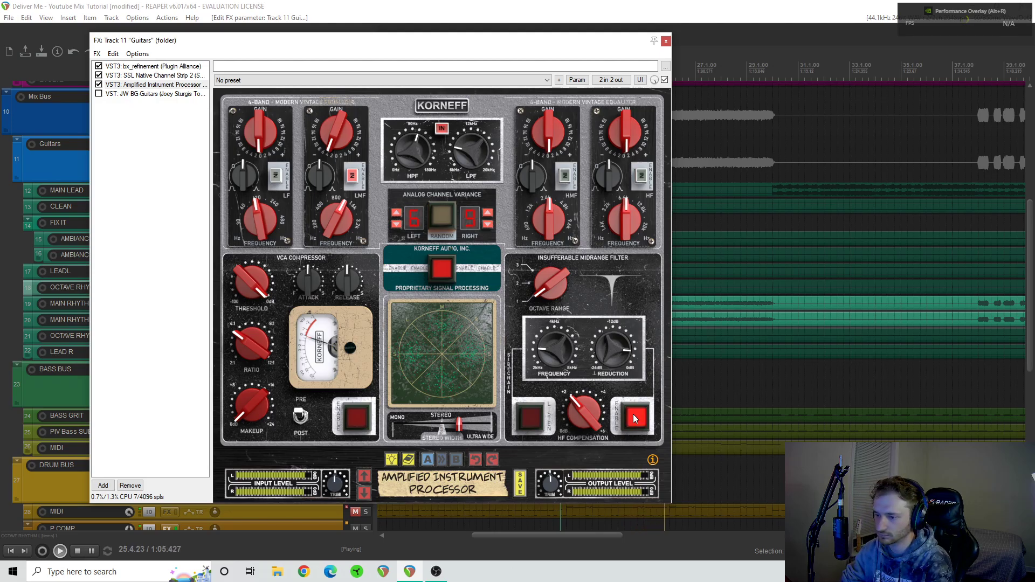
key(space)
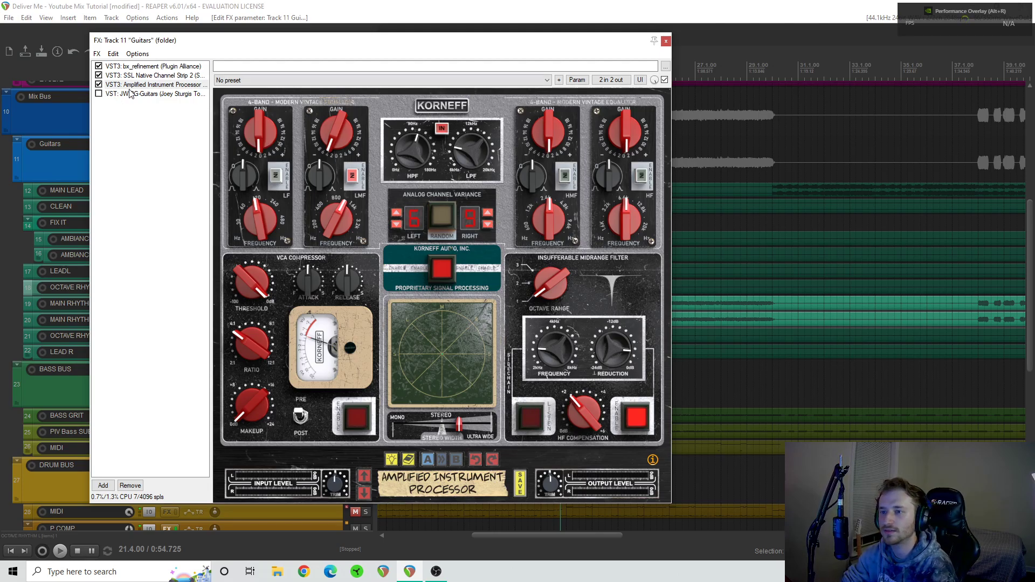
- Enable JW BG-Guitars on the Guitars bus and show its Crush, Loud and Chug Slayer controls
click(99, 94)
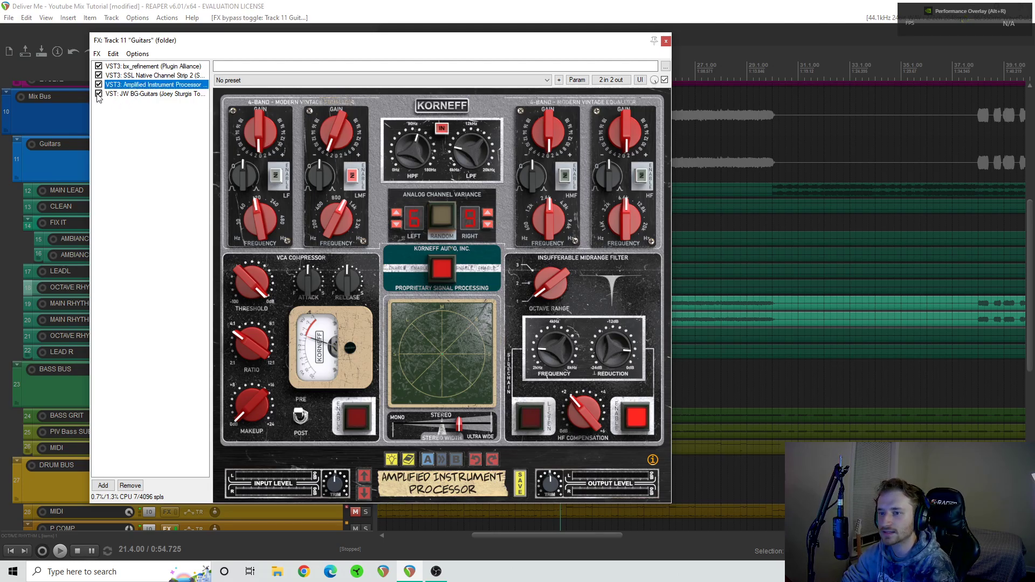
click(182, 95)
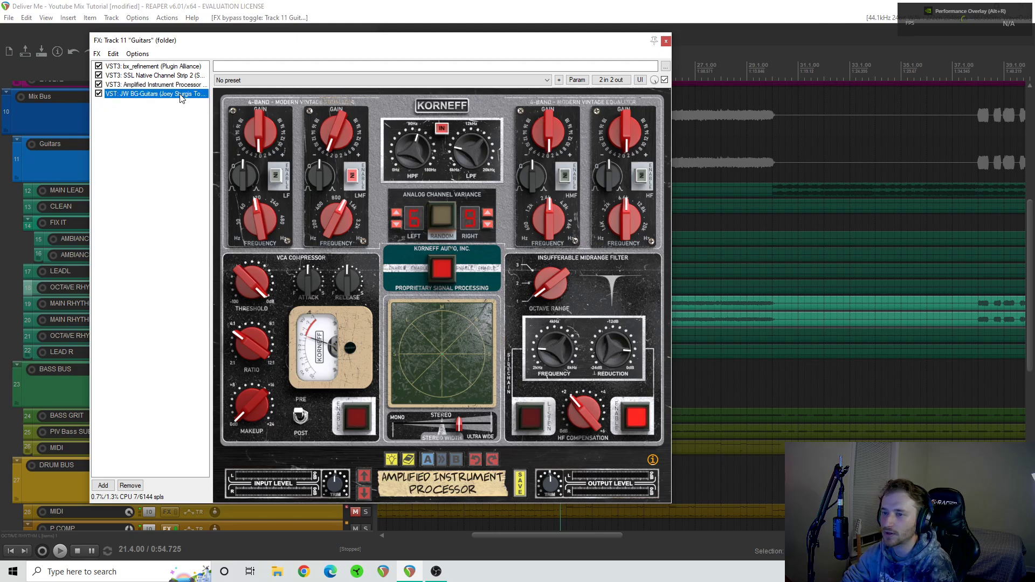
scroll(517, 308, down, 3)
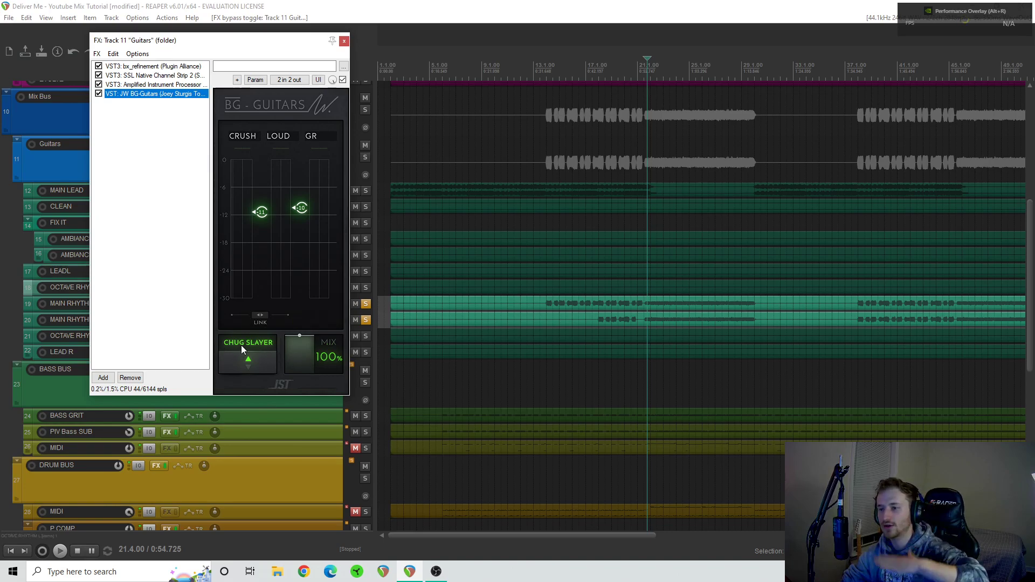
- Compare the rhythm guitars with JW BG-Guitars' Chug Slayer off and on during playback from bar 18, leaving it on
click(595, 297)
click(598, 294)
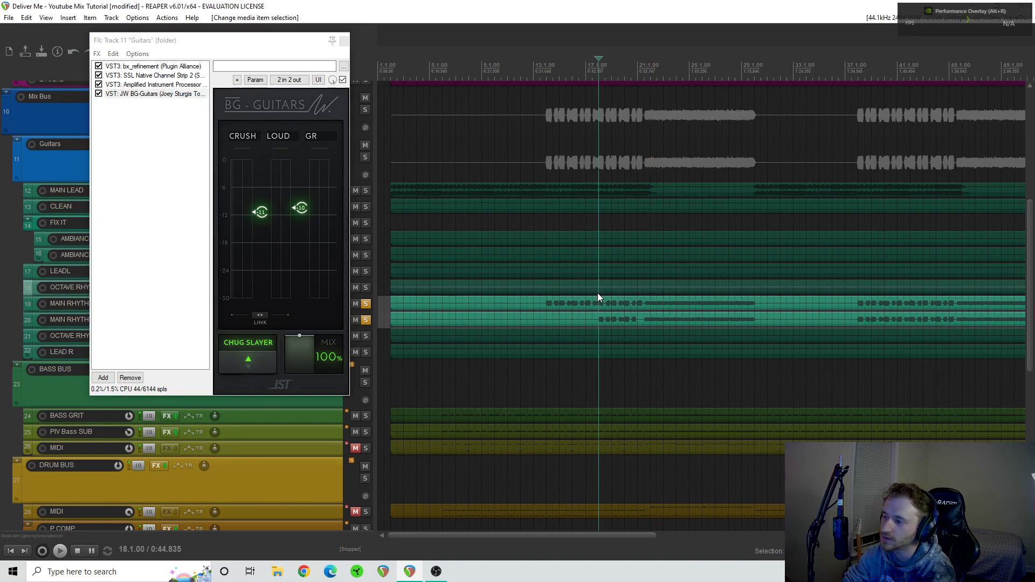
key(space)
mouse_move(288, 356)
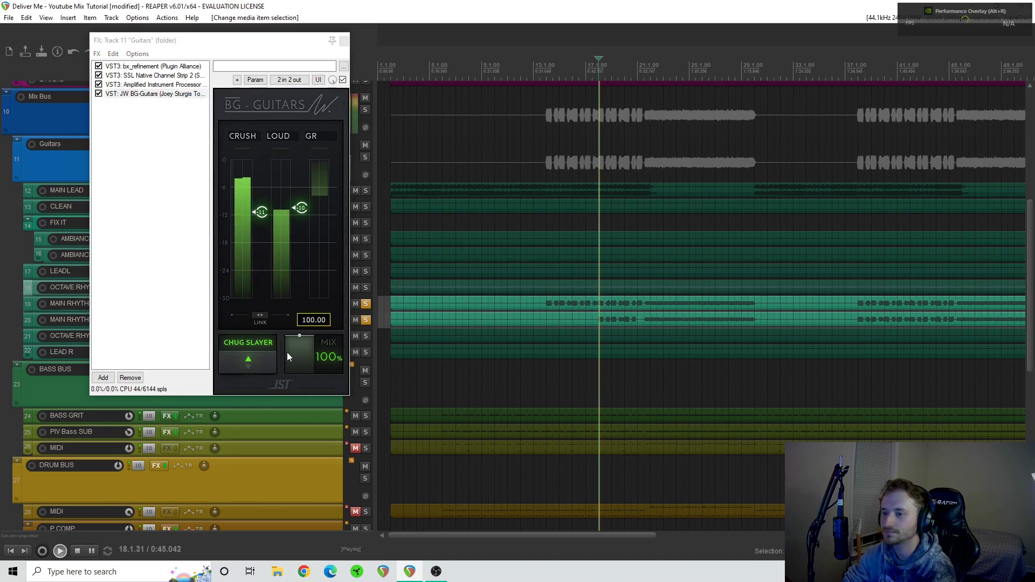
click(254, 360)
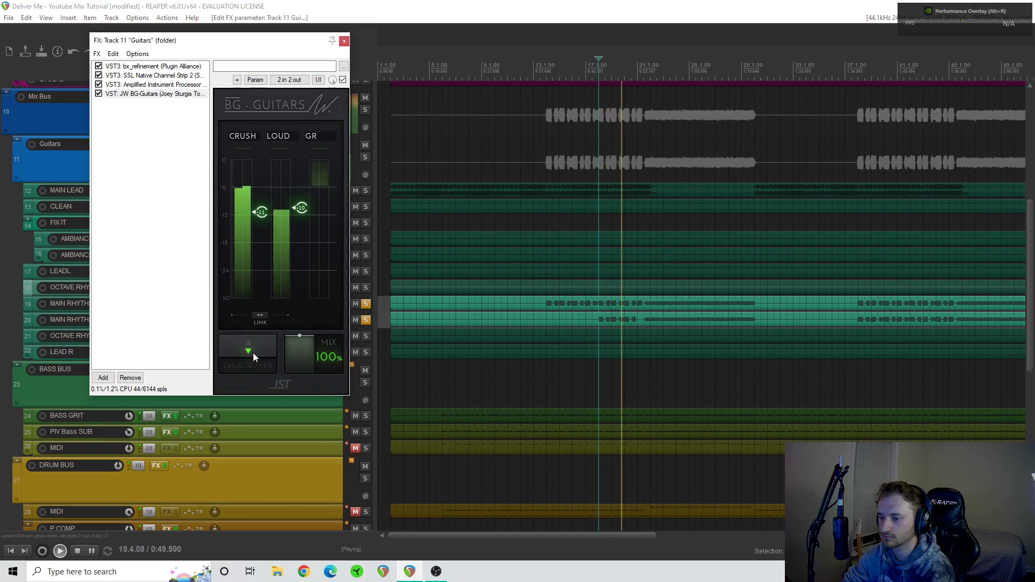
click(253, 353)
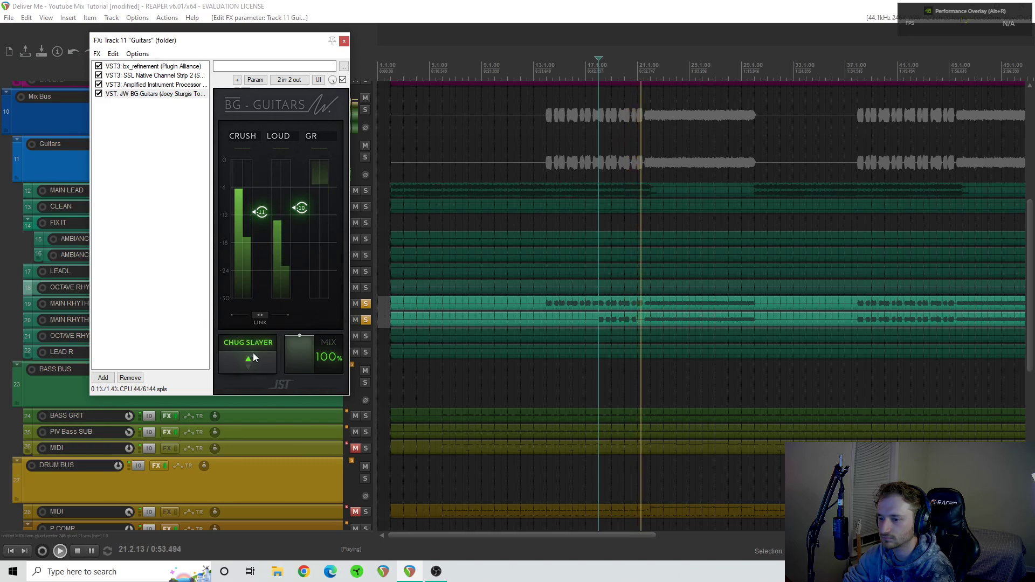
click(598, 296)
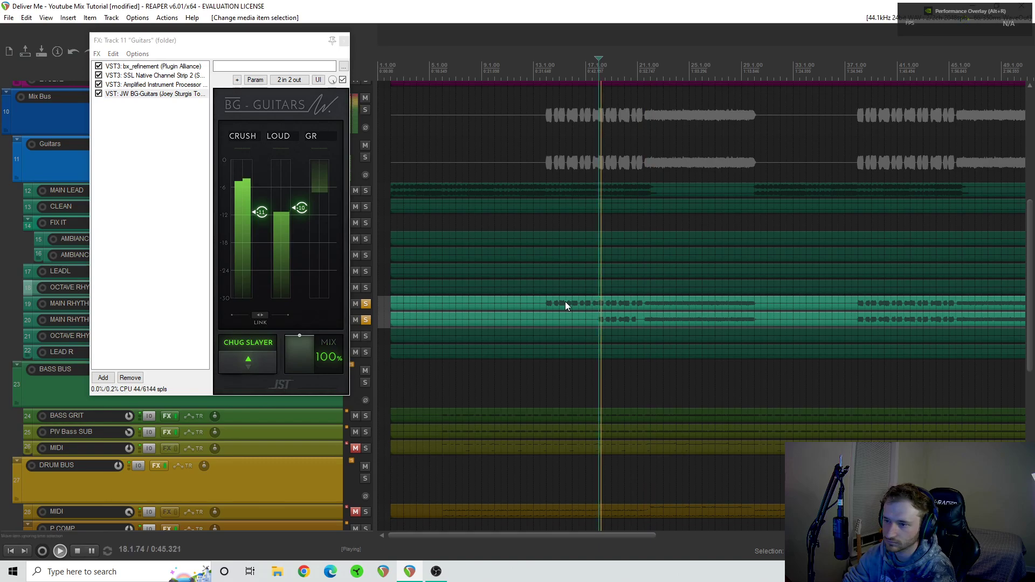
click(261, 353)
click(260, 352)
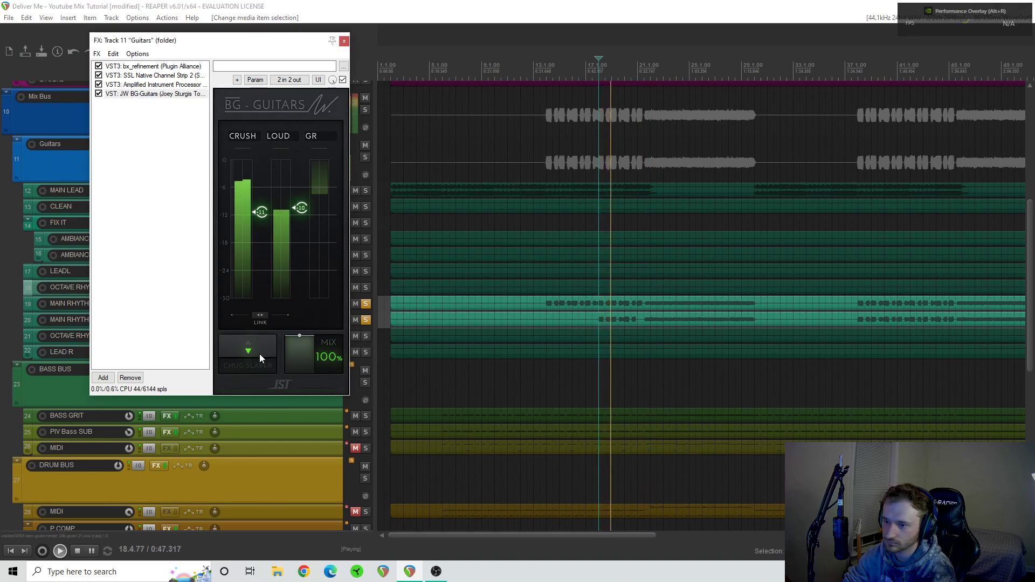
key(space)
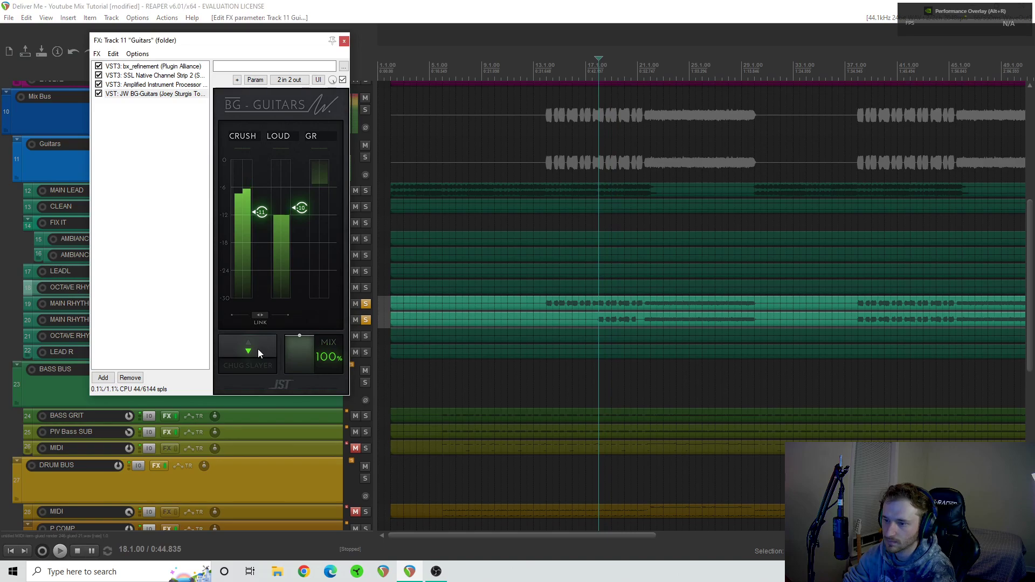
click(258, 348)
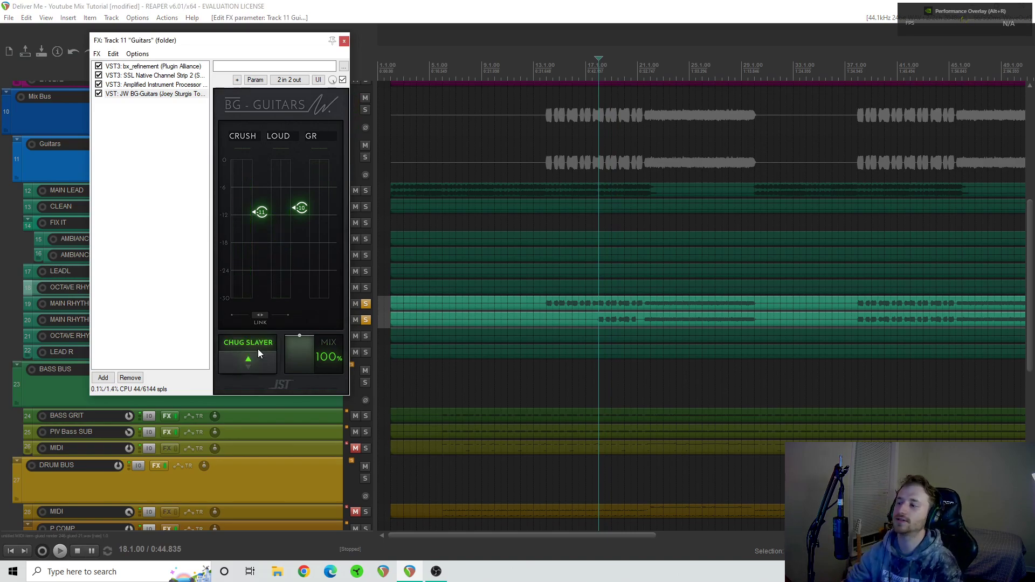
- Examine the main rhythm guitars' waveforms up close around bar 18
click(603, 298)
scroll(602, 297, up, 10)
click(646, 318)
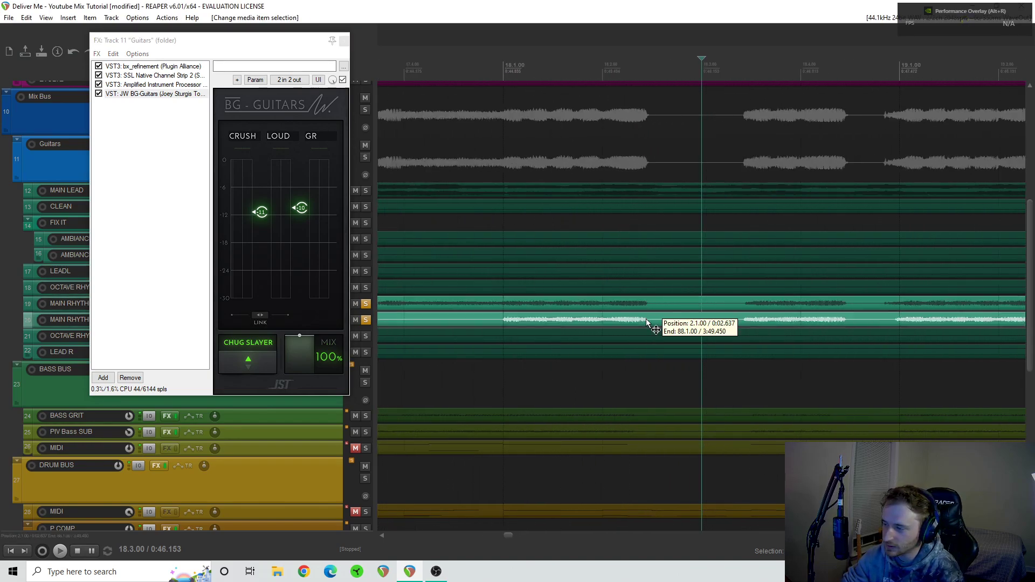
scroll(646, 319, up, 5)
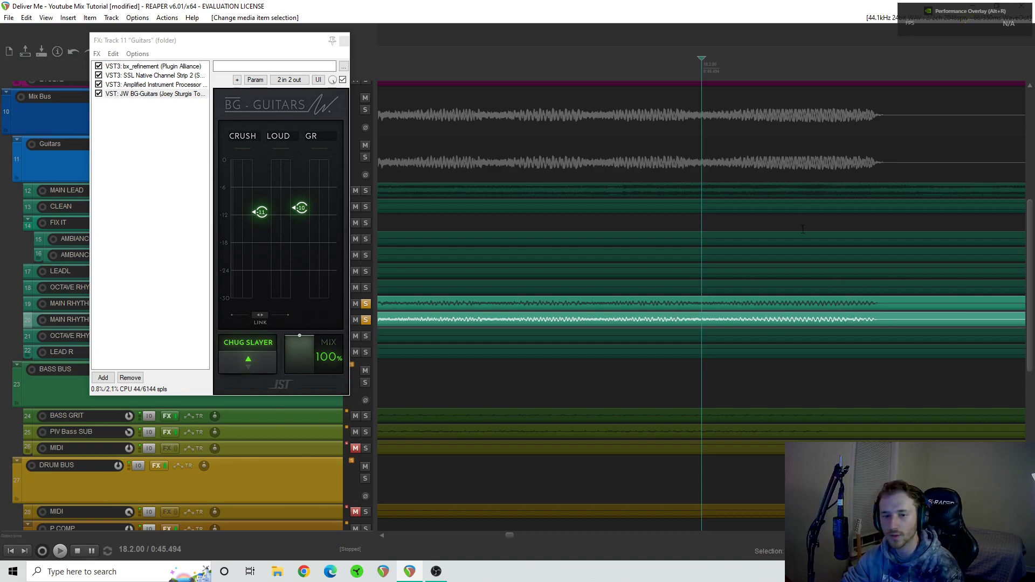
scroll(803, 229, down, 8)
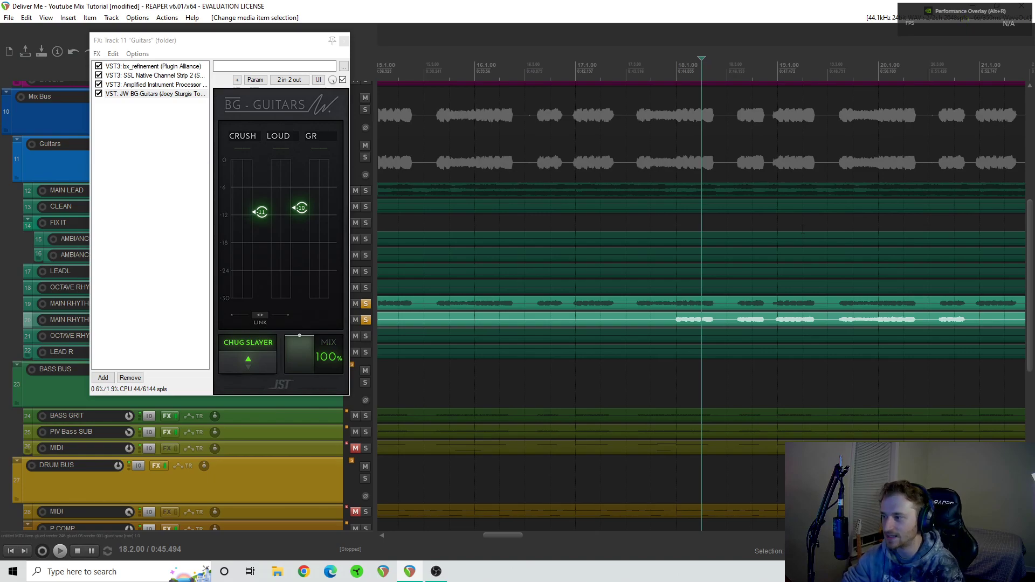
scroll(803, 229, down, 6)
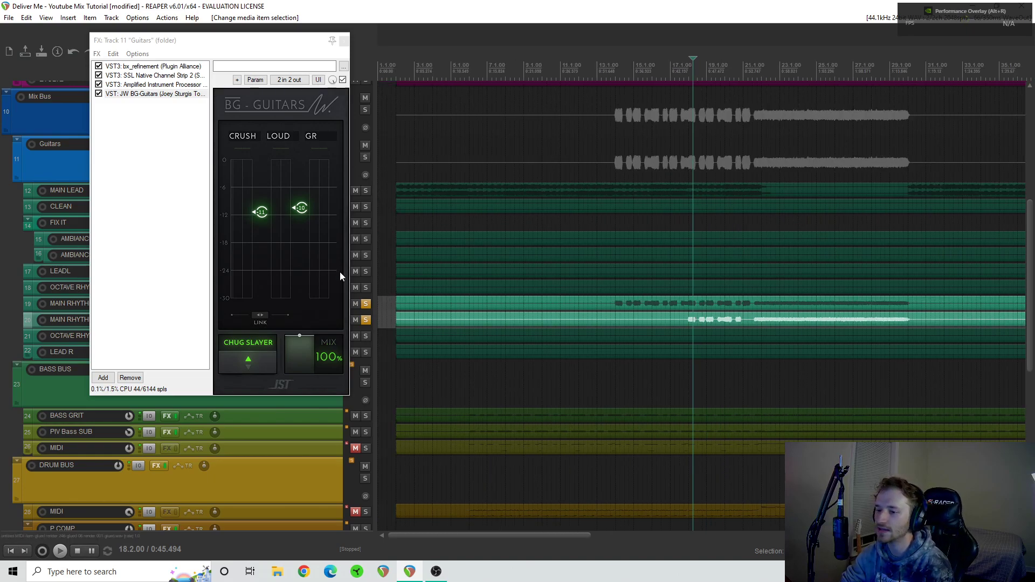
- Close the Guitars bus FX chain and unsolo MAIN RHYTHM R and MAIN RHYTHM L
click(344, 41)
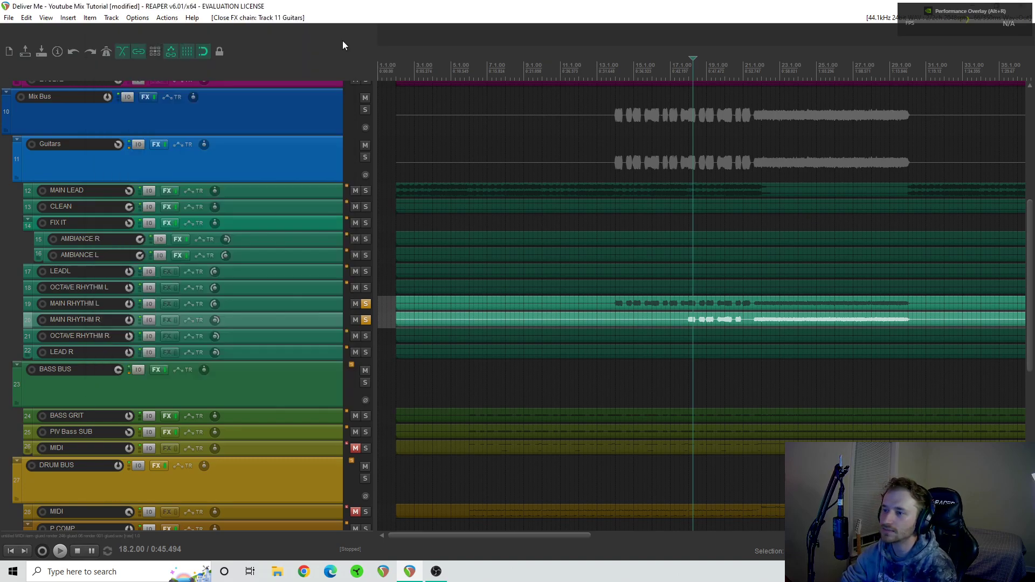
click(366, 321)
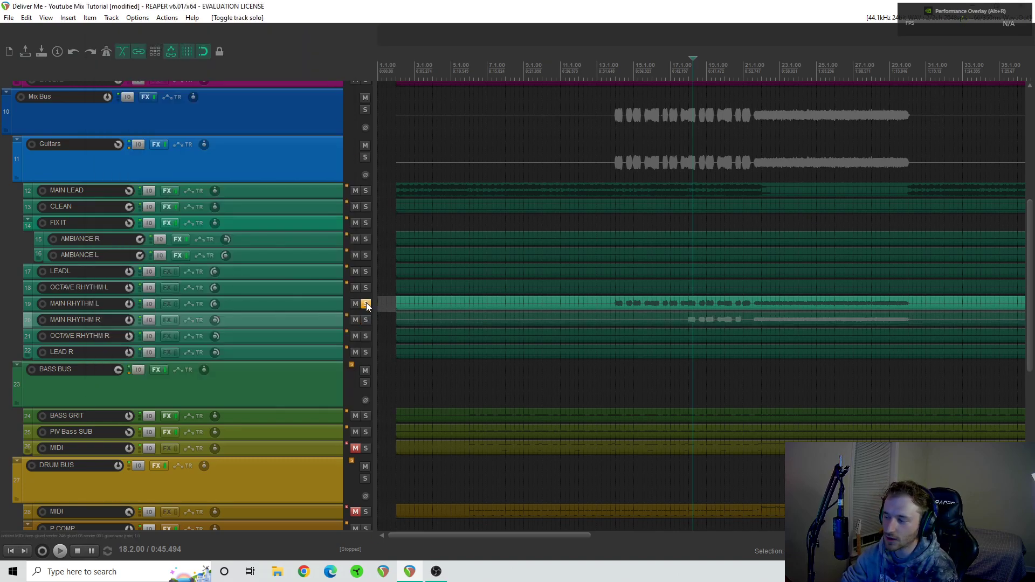
click(366, 304)
scroll(713, 331, down, 2)
scroll(714, 328, right, 5)
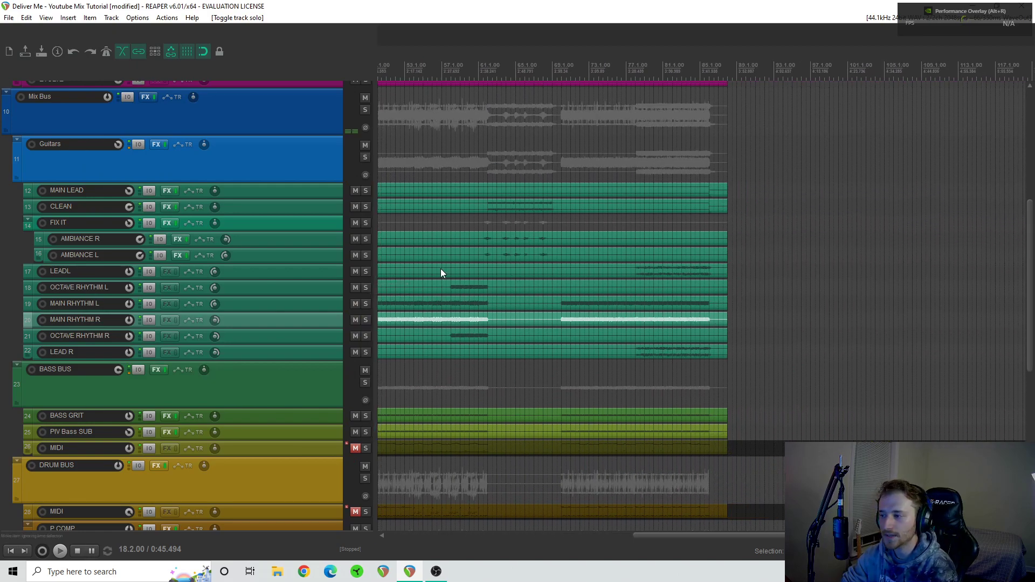
scroll(566, 356, left, 4)
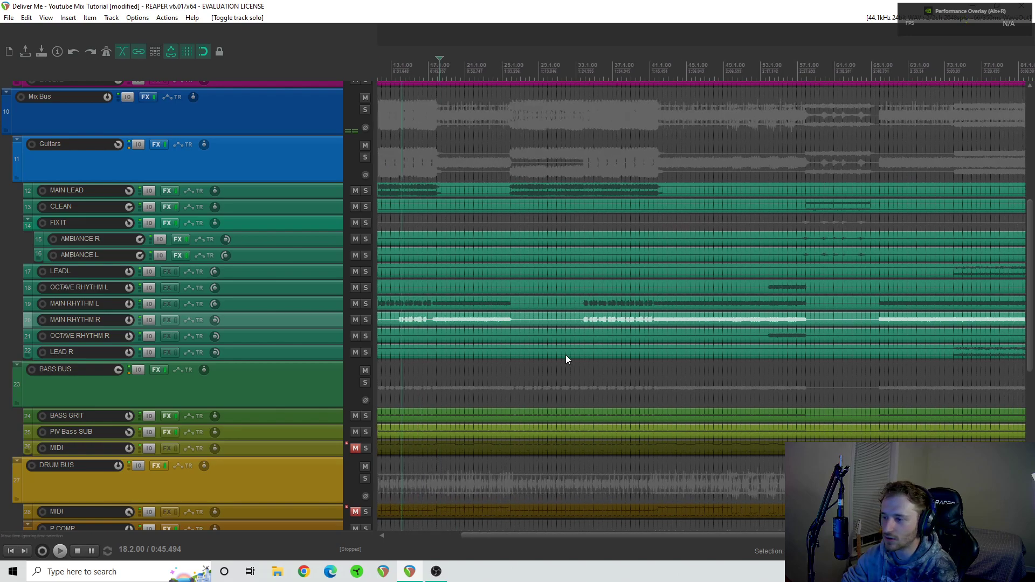
scroll(566, 357, right, 3)
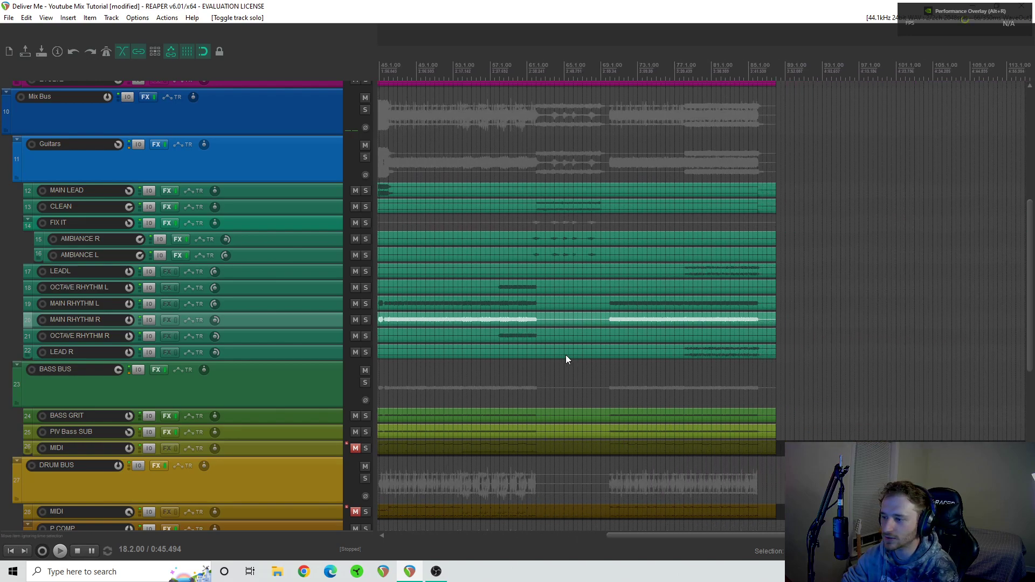
click(366, 336)
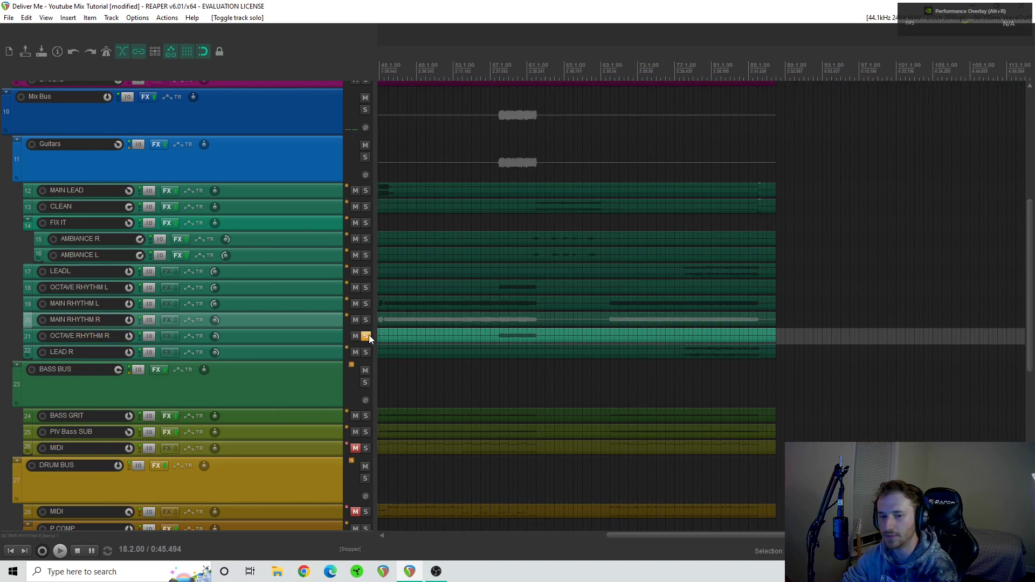
click(366, 288)
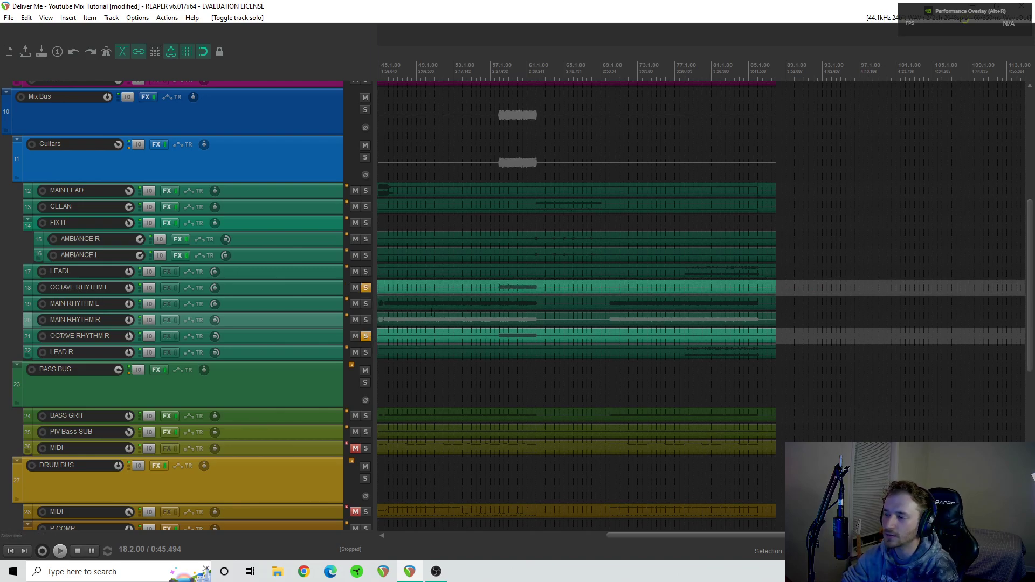
click(499, 279)
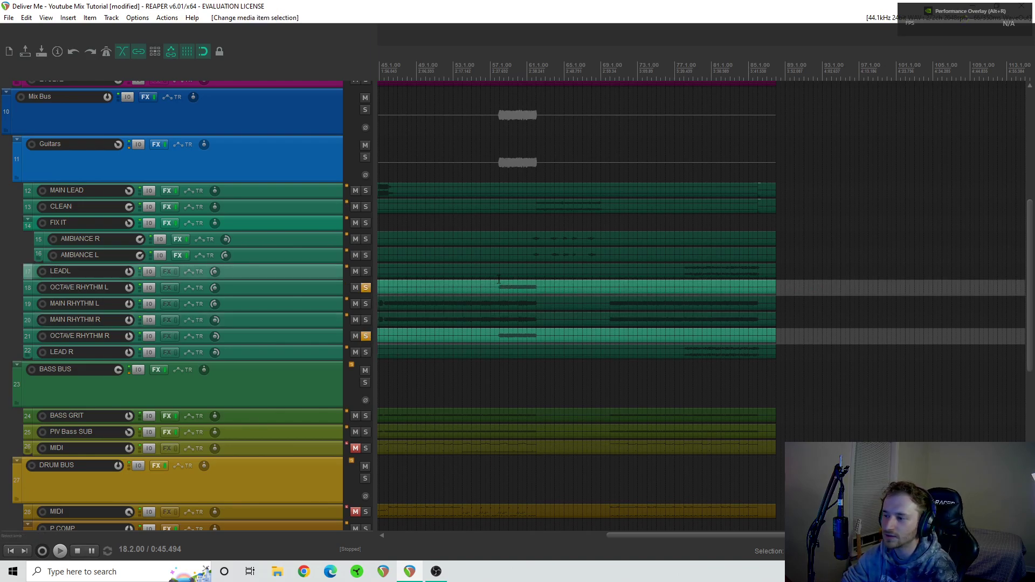
click(366, 336)
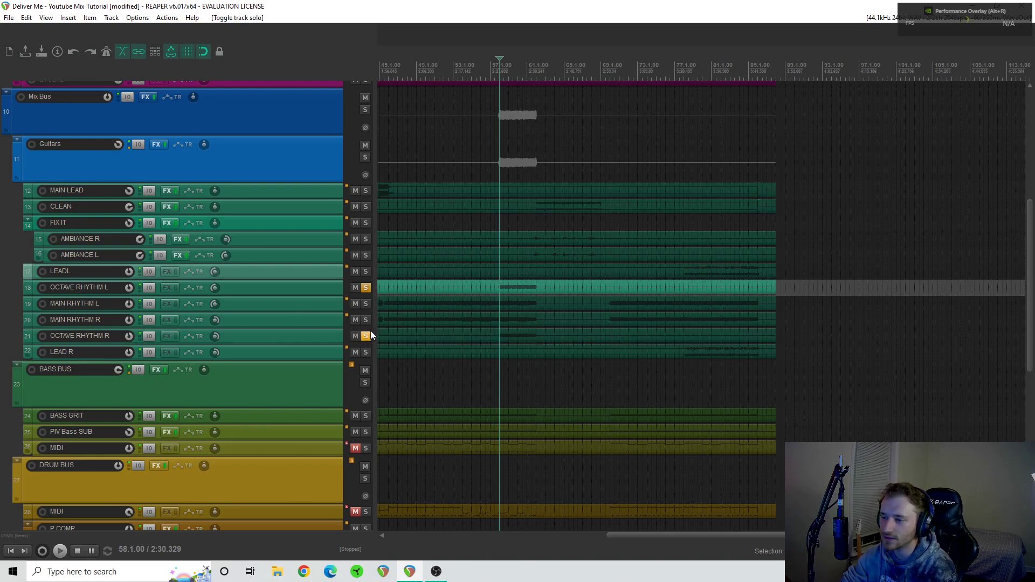
click(366, 289)
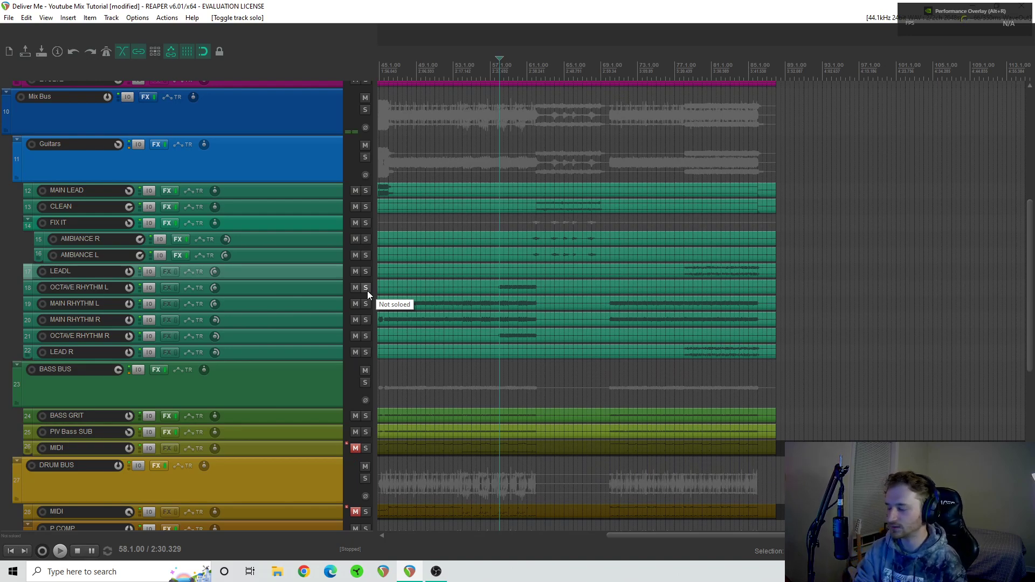
- Play the full mix from bar 57 and audition OCTAVE RHYTHM R and OCTAVE RHYTHM L in solo, ending with both unsoloed
click(492, 277)
key(space)
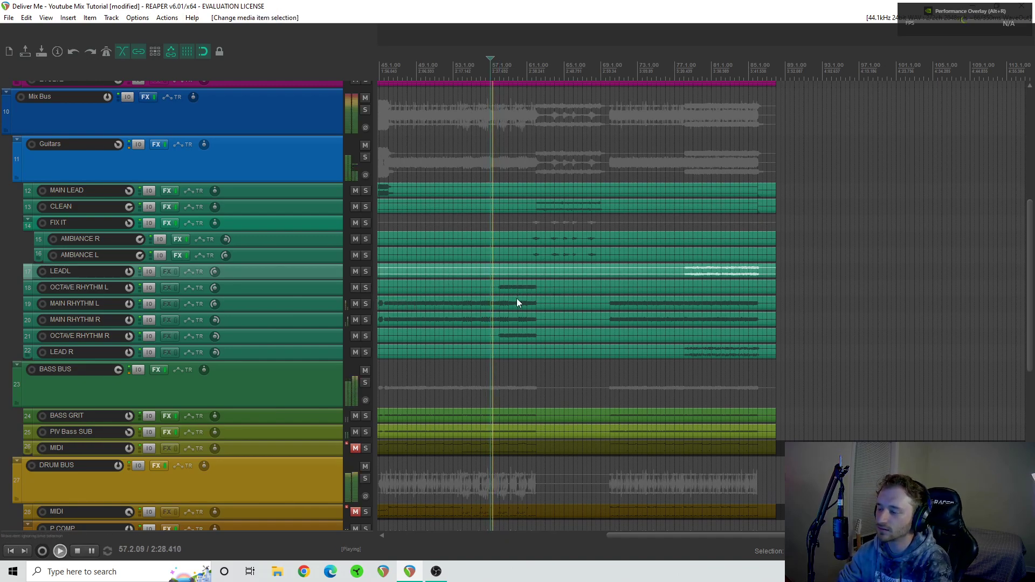
scroll(516, 302, up, 4)
scroll(623, 302, right, 3)
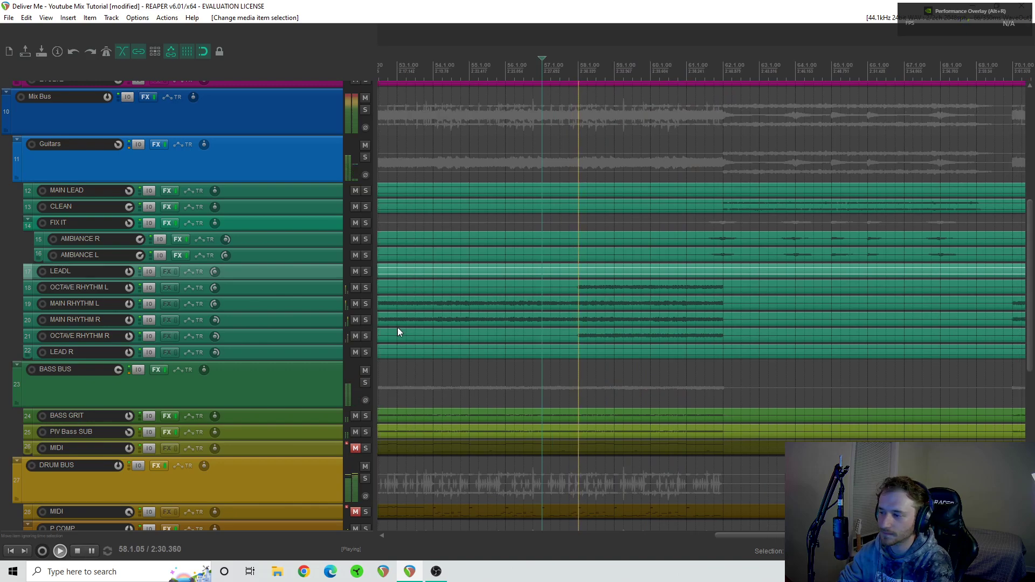
click(365, 336)
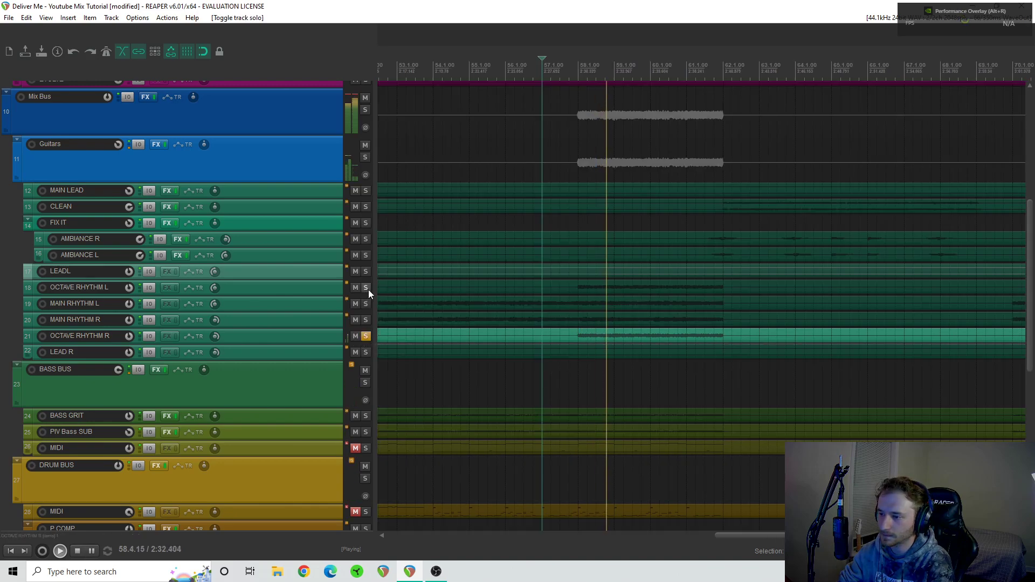
click(368, 289)
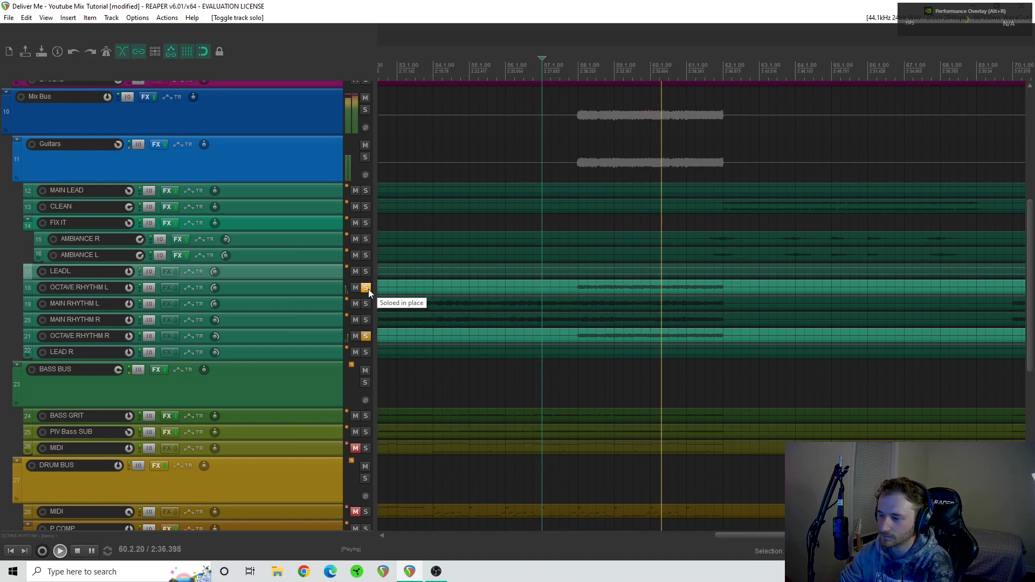
click(368, 289)
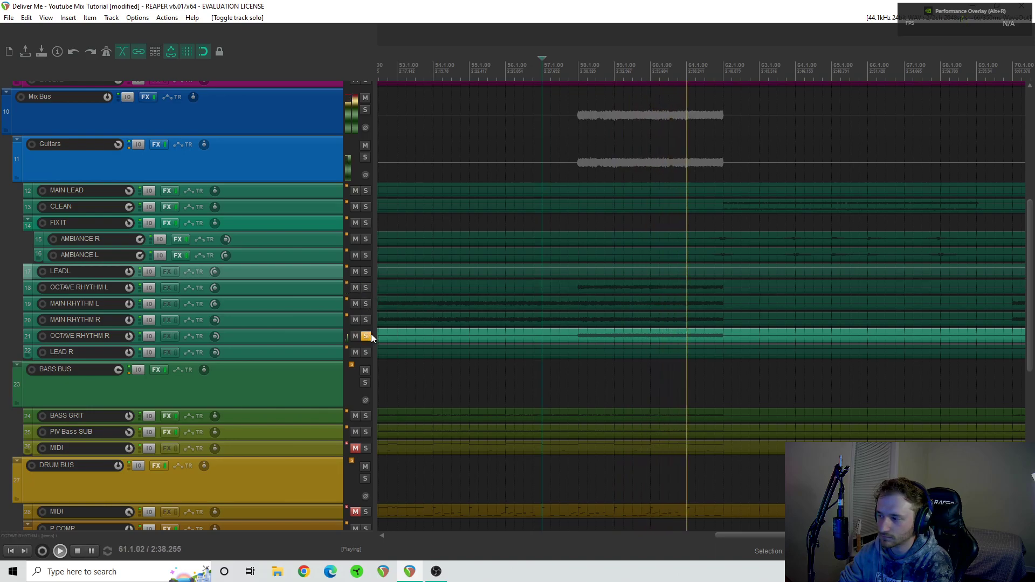
click(367, 336)
key(space)
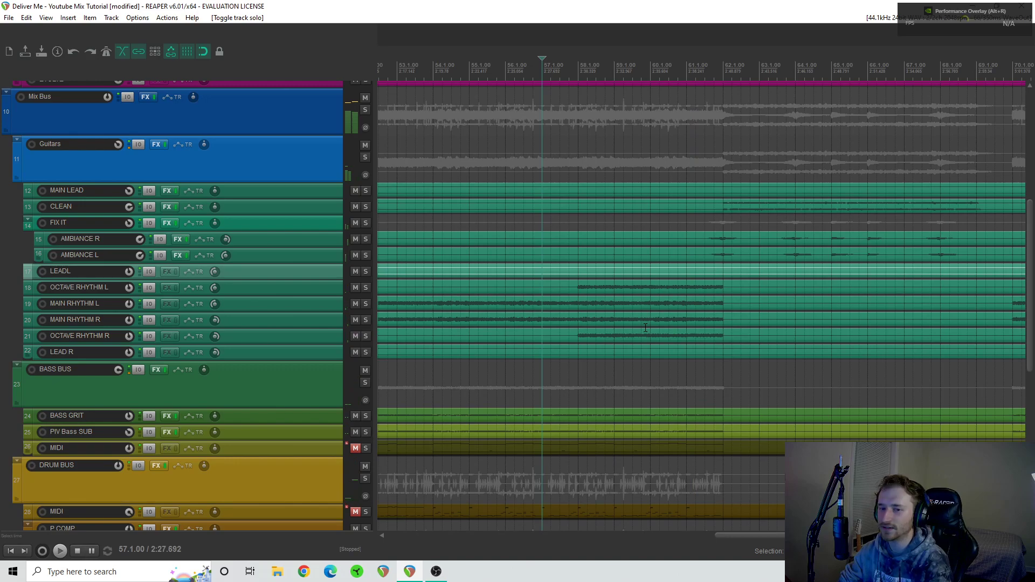
- Solo the LEADL and LEAD R tracks and play them from bar 78
scroll(645, 327, down, 3)
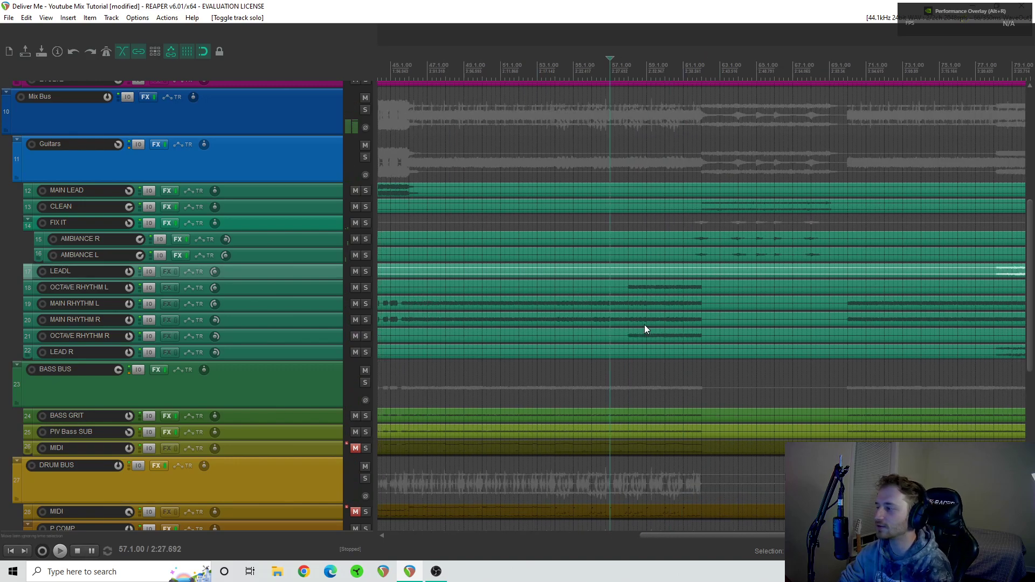
scroll(645, 324, right, 5)
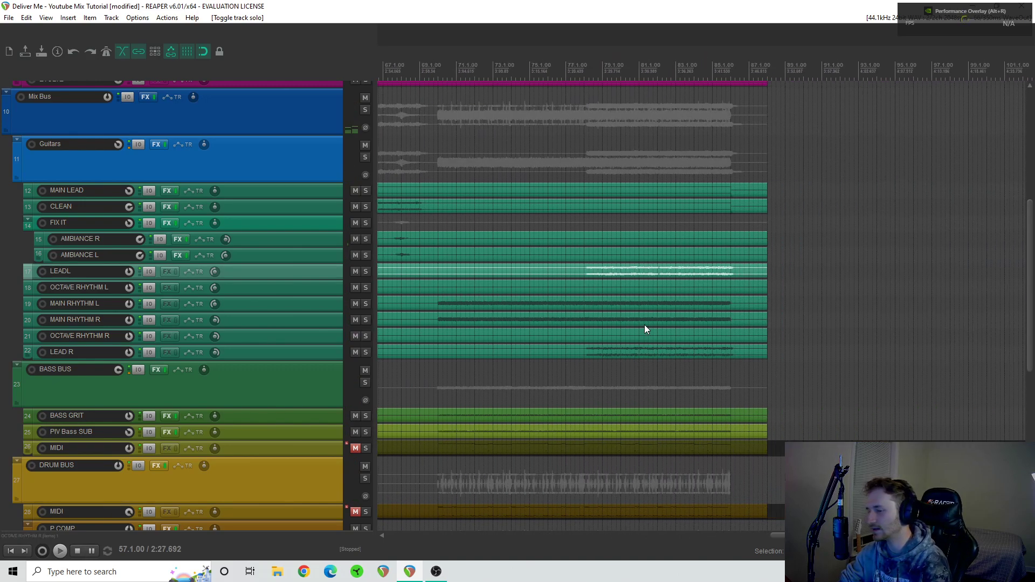
click(366, 271)
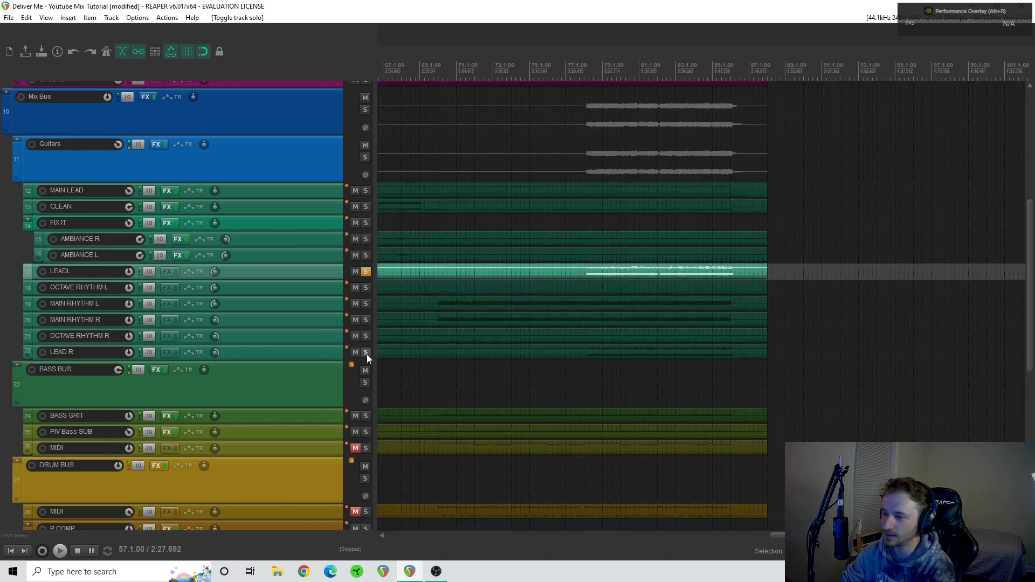
click(367, 354)
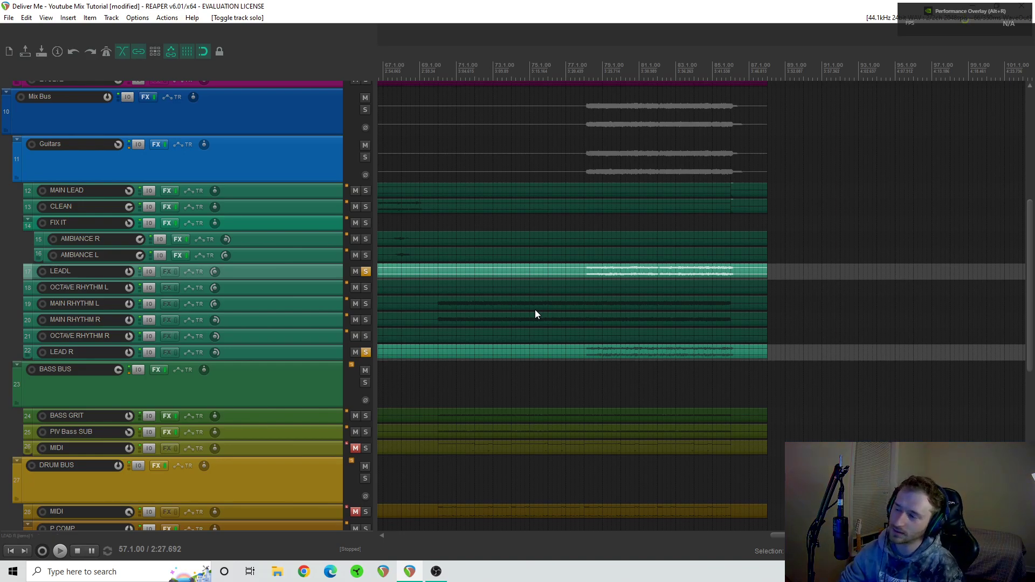
click(585, 263)
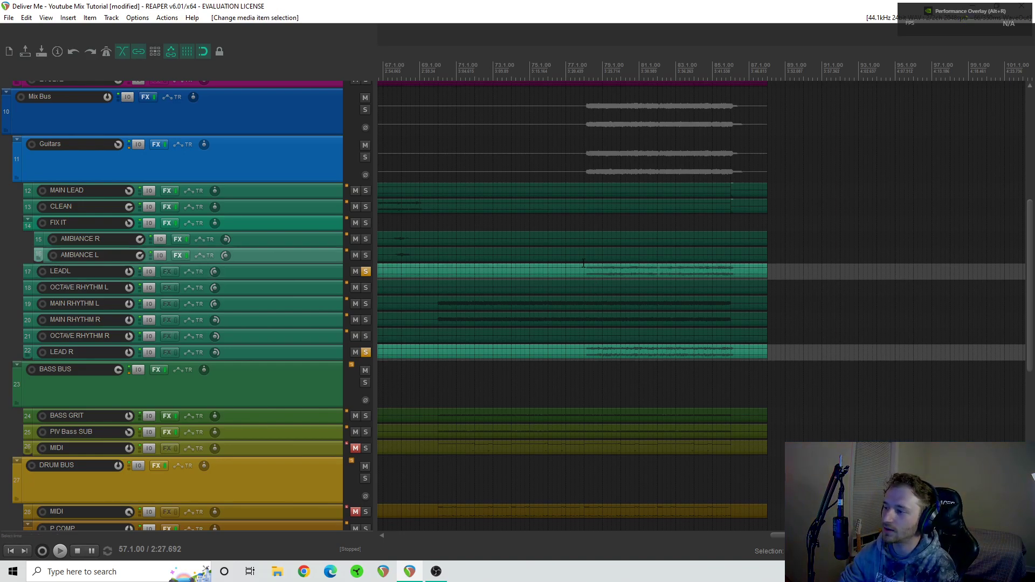
scroll(632, 294, up, 3)
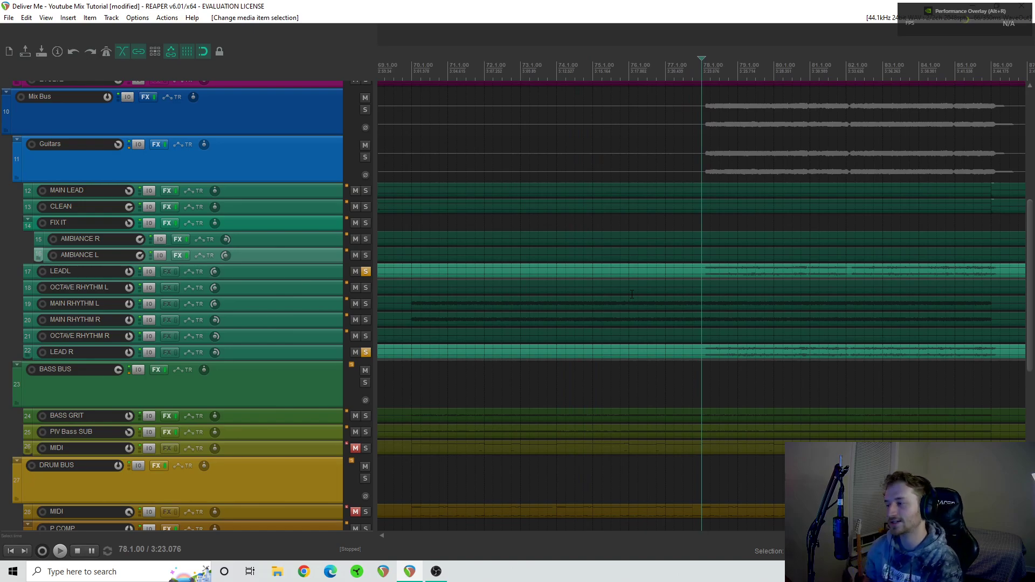
key(space)
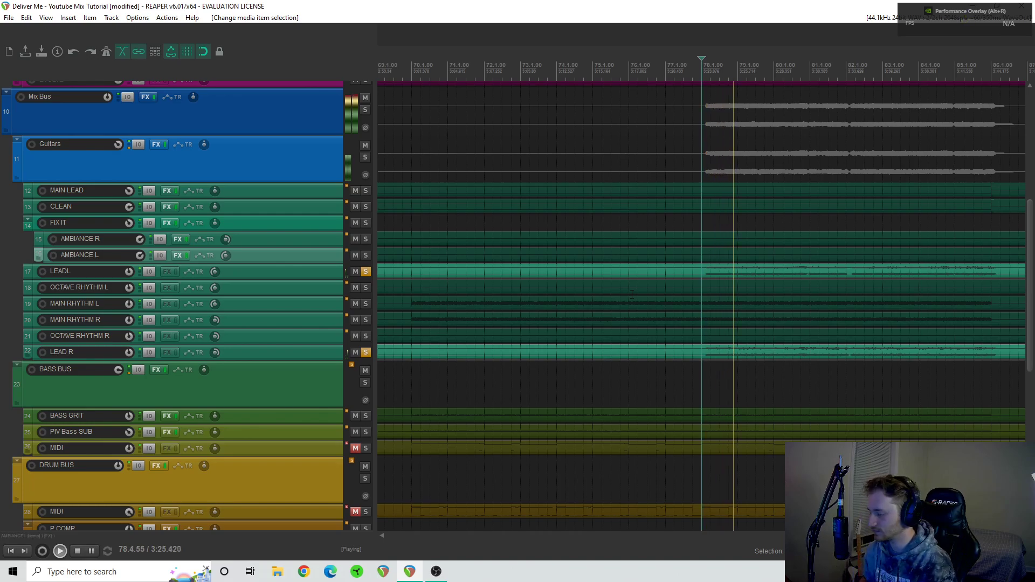
- Unsolo the LEAD R and LEADL tracks and play the full mix from bar 78 to hear the leads in context
key(space)
click(366, 352)
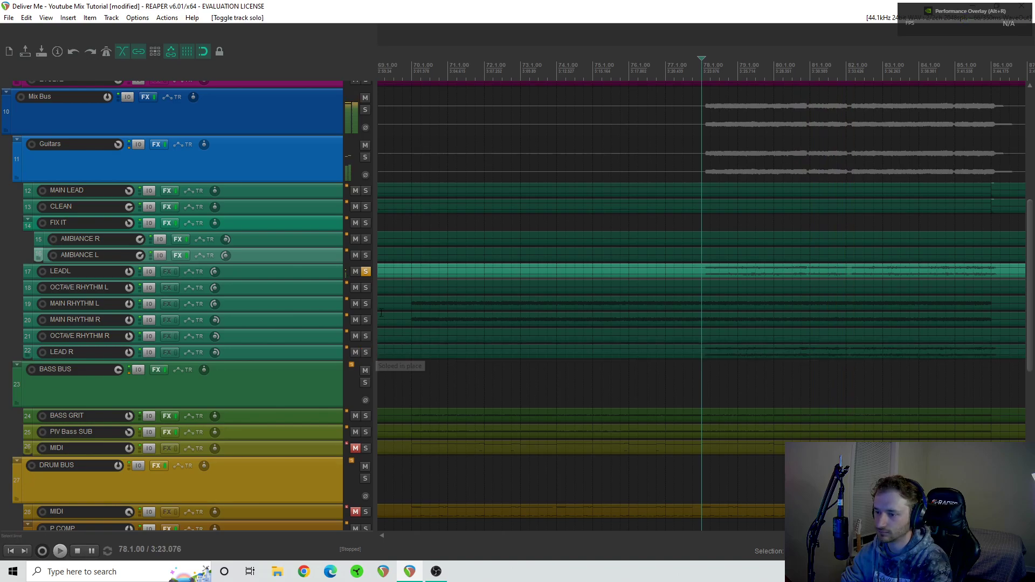
click(367, 272)
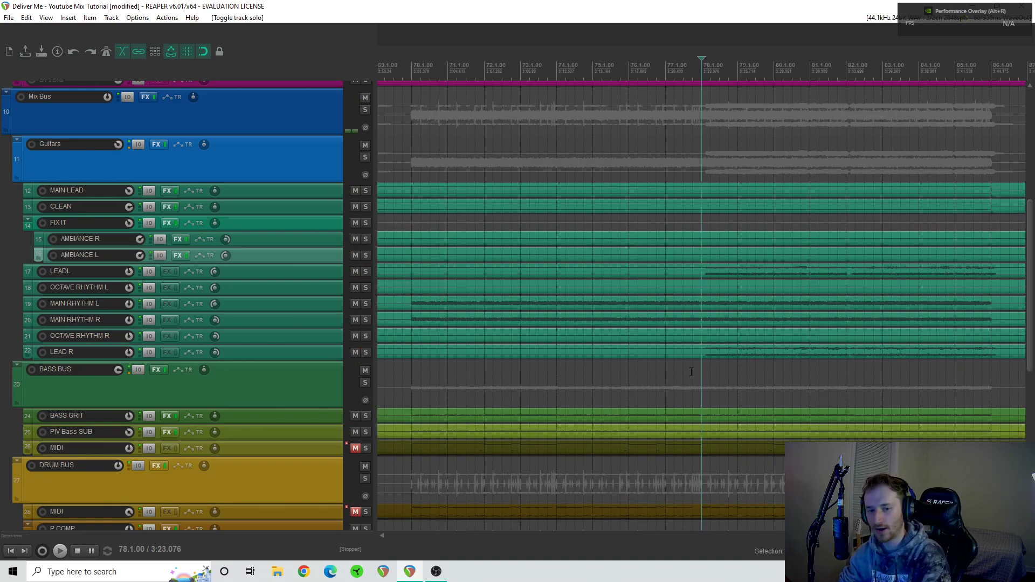
scroll(679, 361, down, 3)
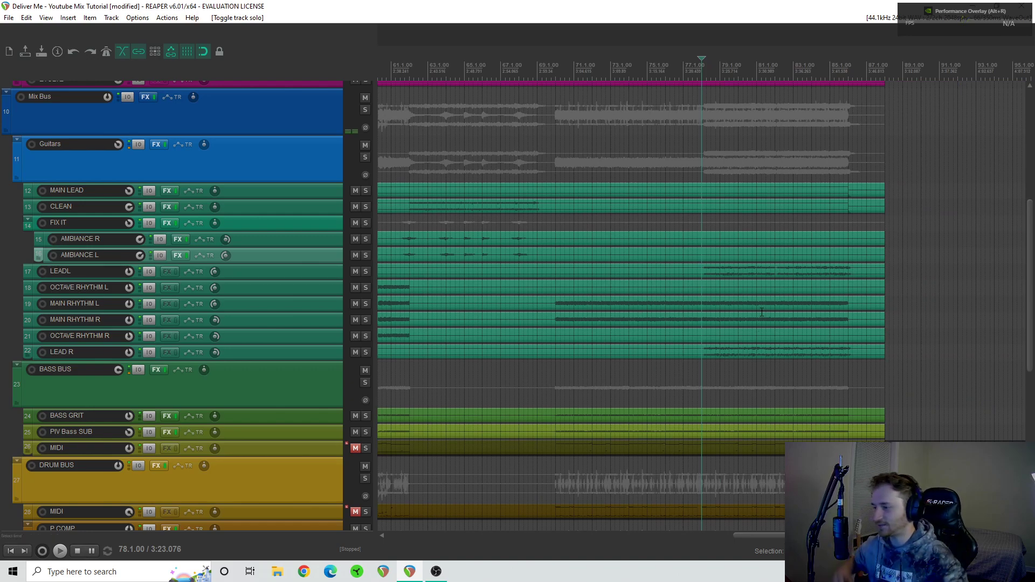
key(space)
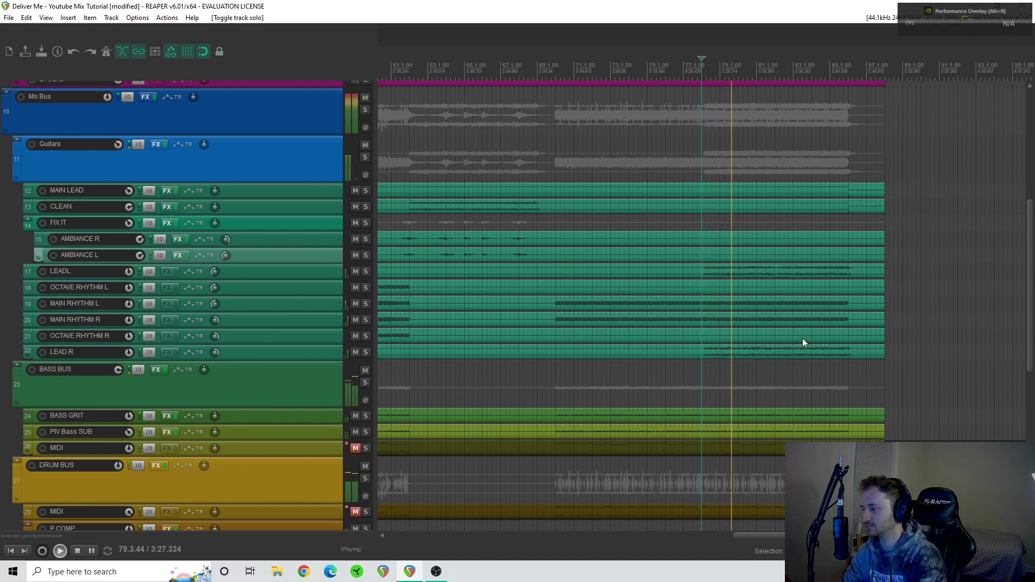
key(space)
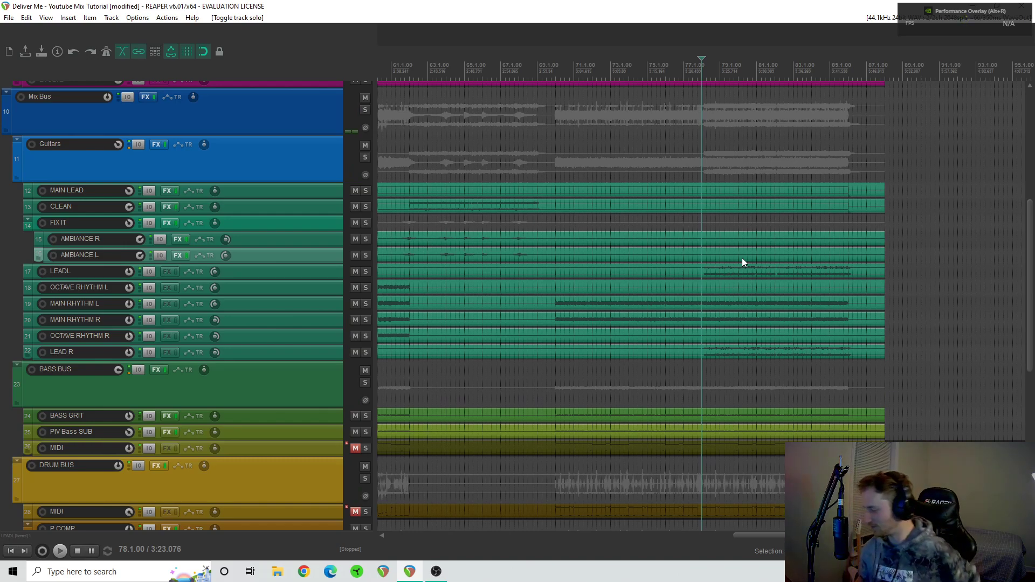
- Solo the MAIN LEAD track, play it from bar 2 and view its Pro-Q 3 curve
scroll(700, 251, left, 10)
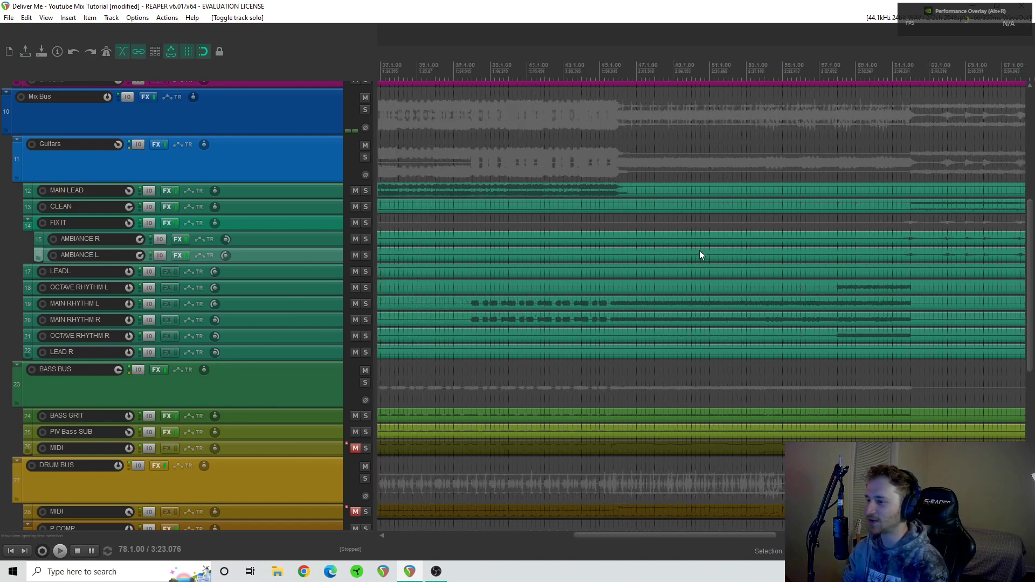
scroll(700, 246, down, 5)
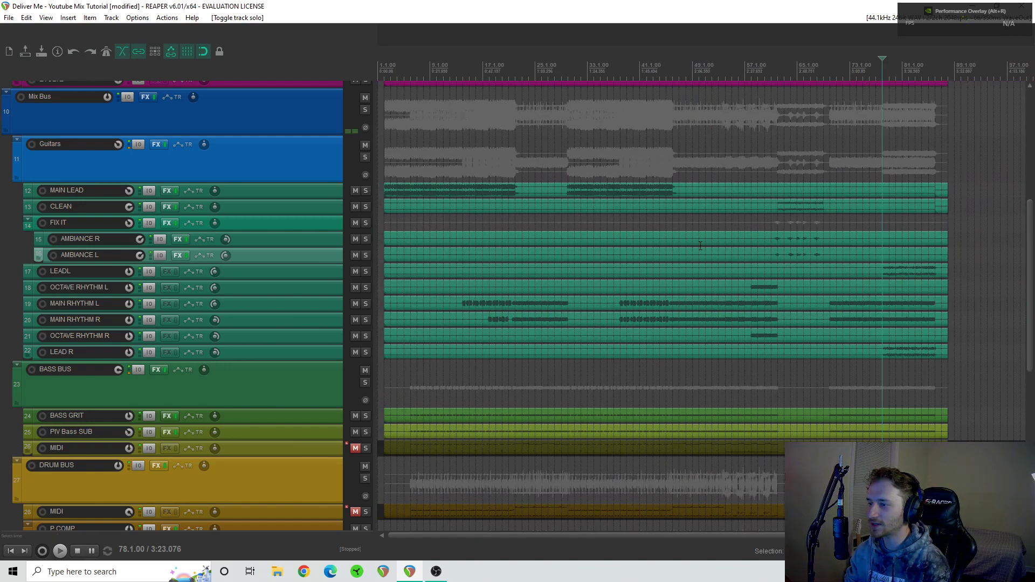
click(386, 160)
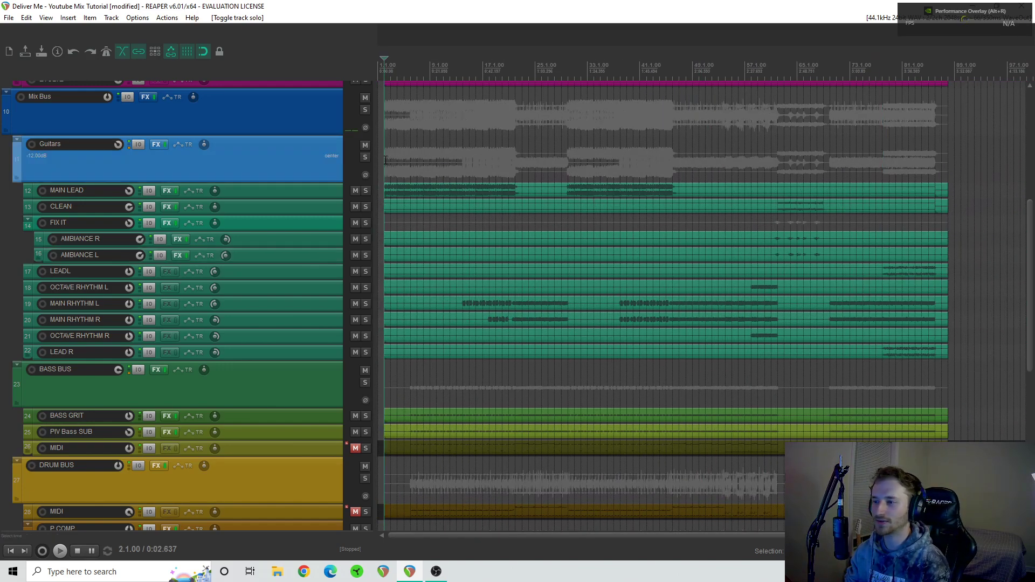
click(365, 192)
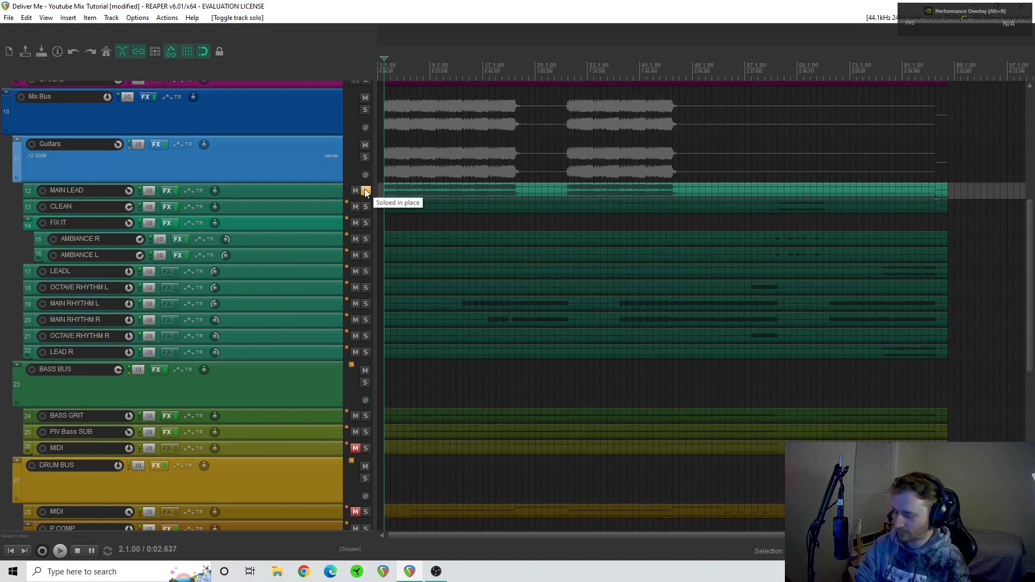
key(space)
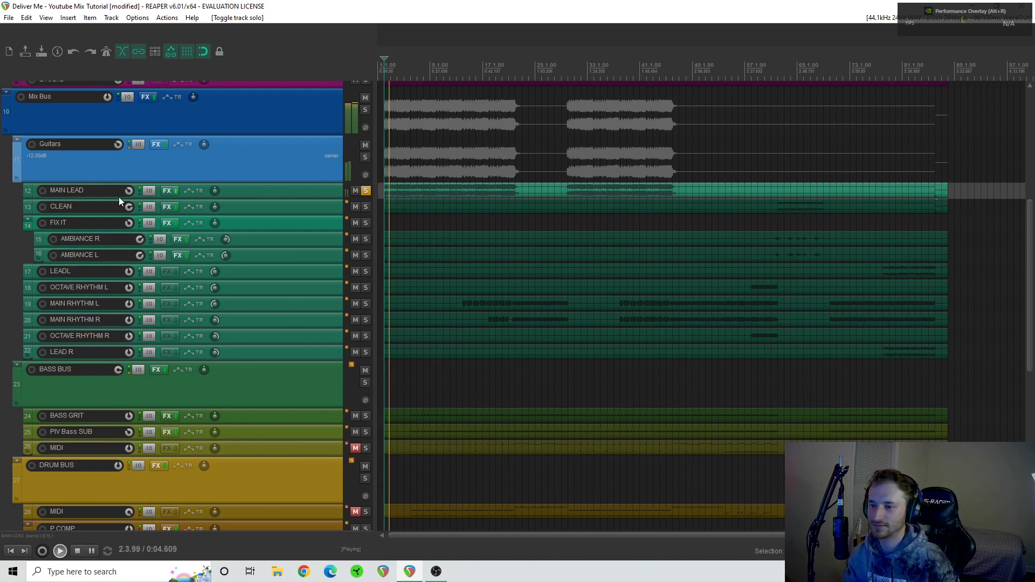
click(167, 193)
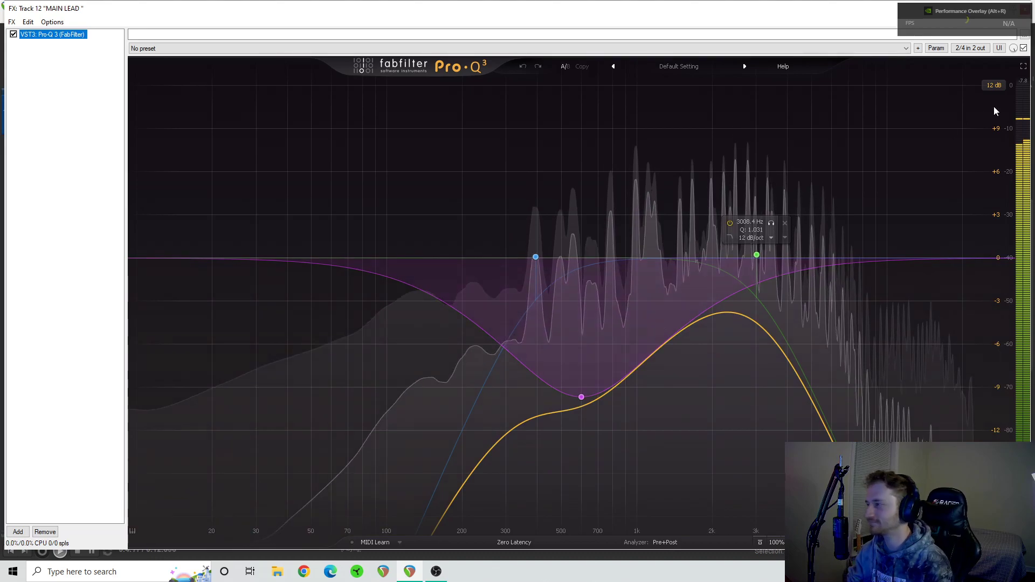
click(1025, 8)
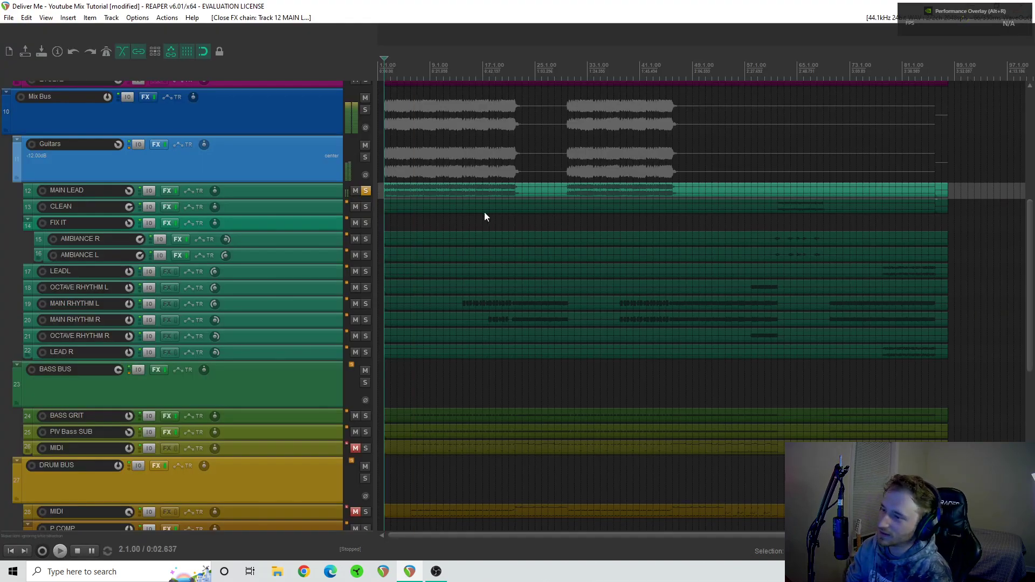
- Audition MAIN LEAD with its 3008.4 Hz Pro-Q 3 band bypassed and re-enabled, ending with the plugin closed and the track unsoloed
click(167, 192)
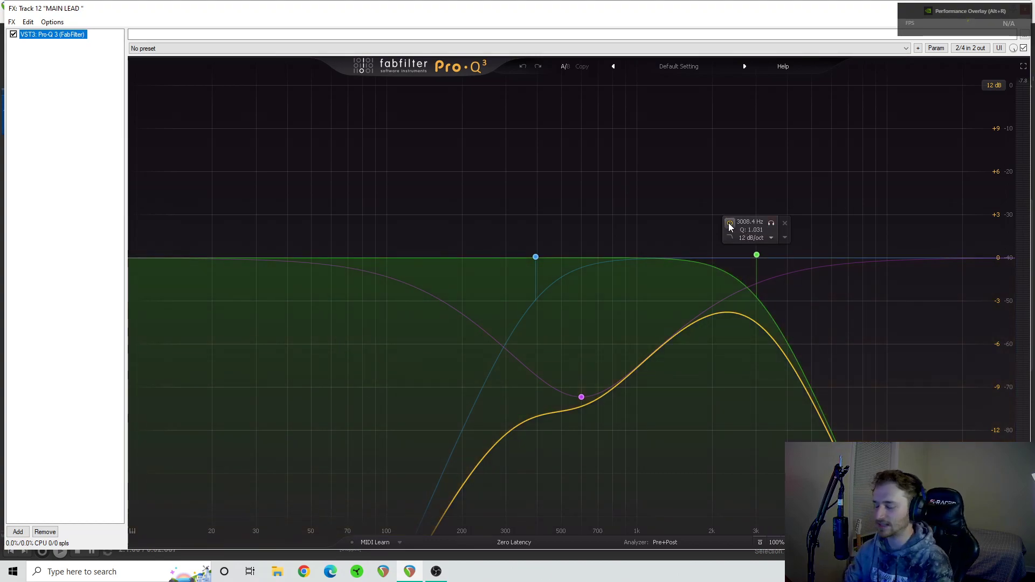
key(space)
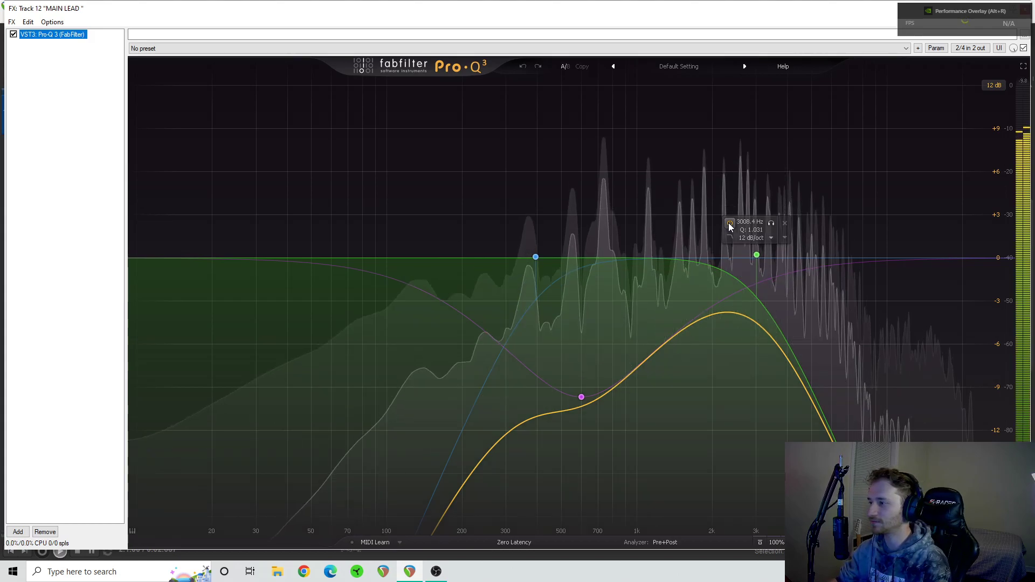
click(729, 223)
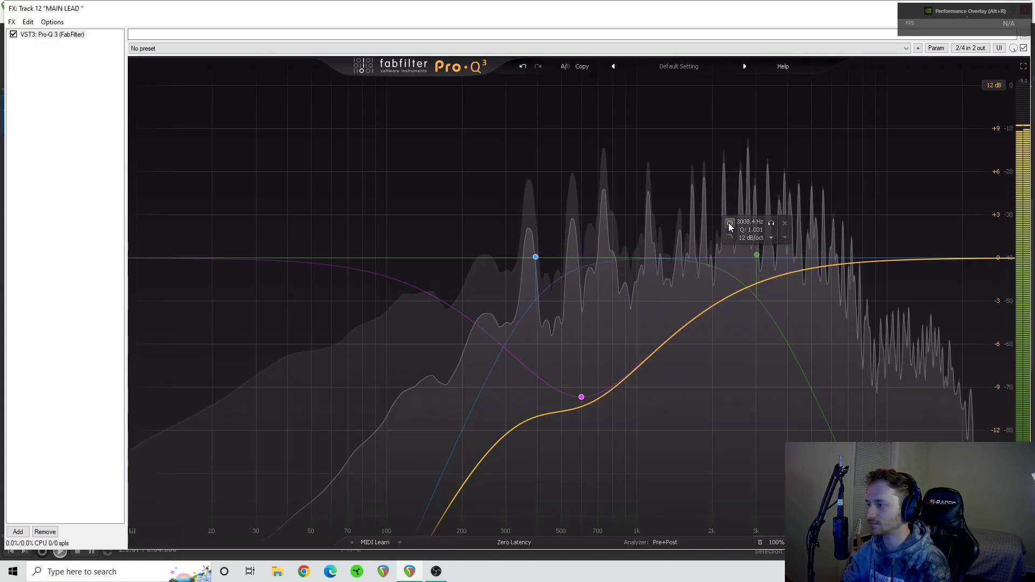
click(730, 223)
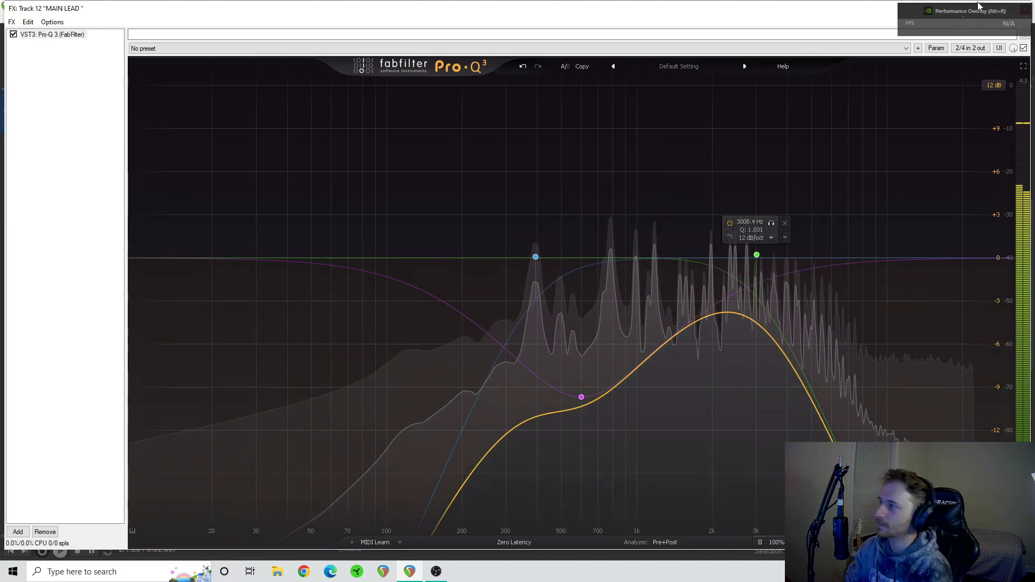
click(1026, 10)
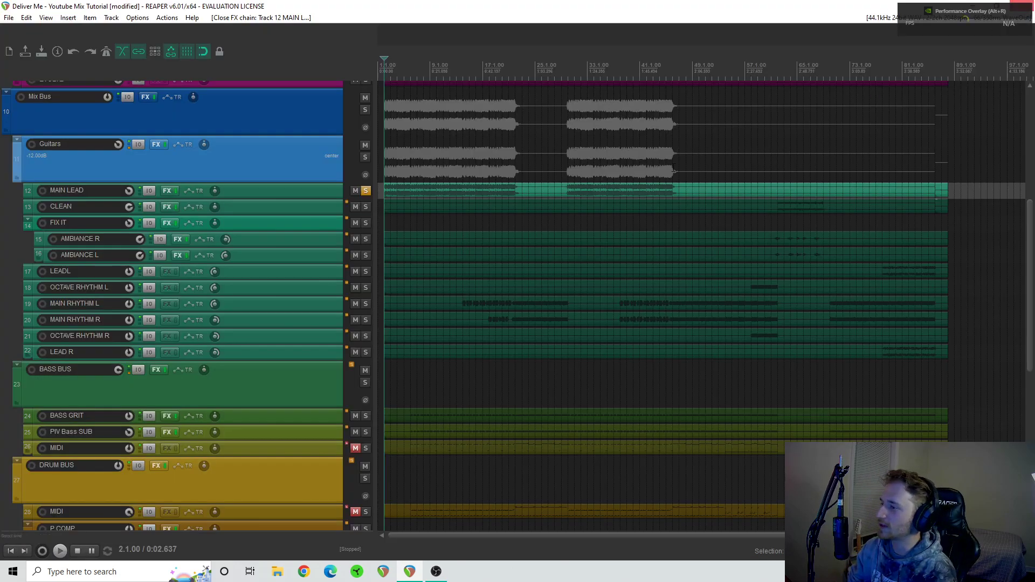
click(365, 190)
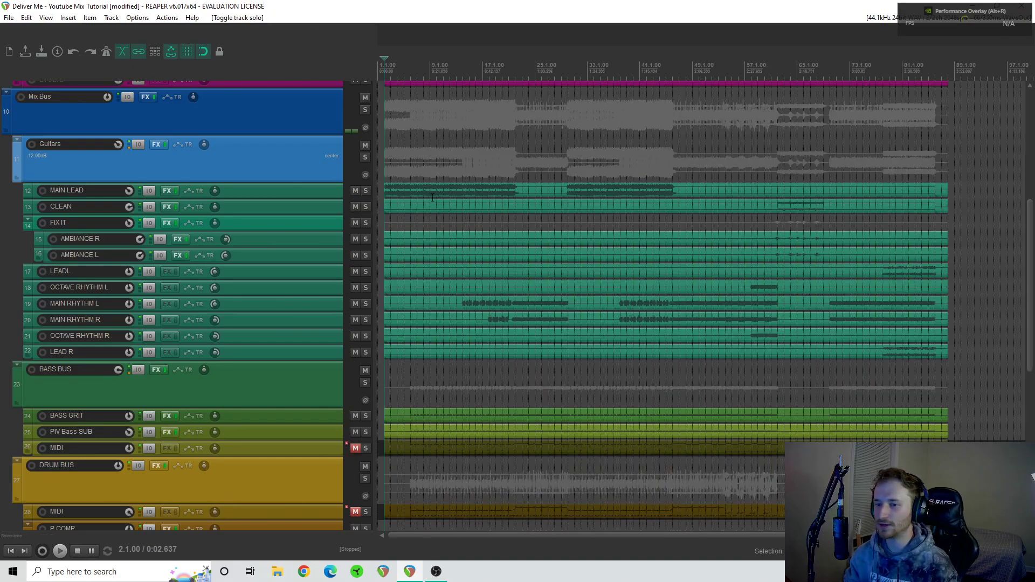
- Solo the CLEAN track and play it from bar 62
scroll(682, 275, right, 5)
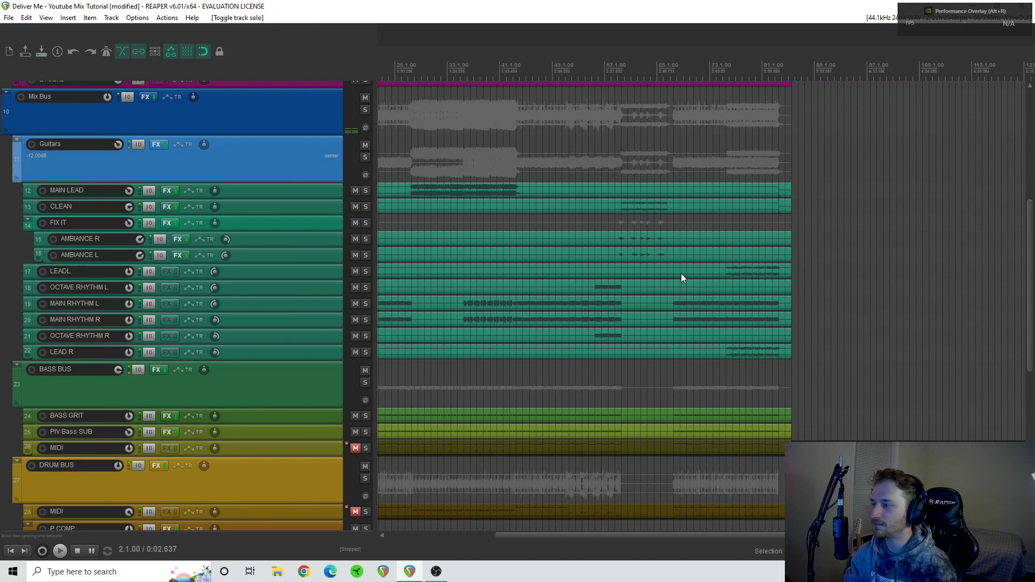
click(530, 209)
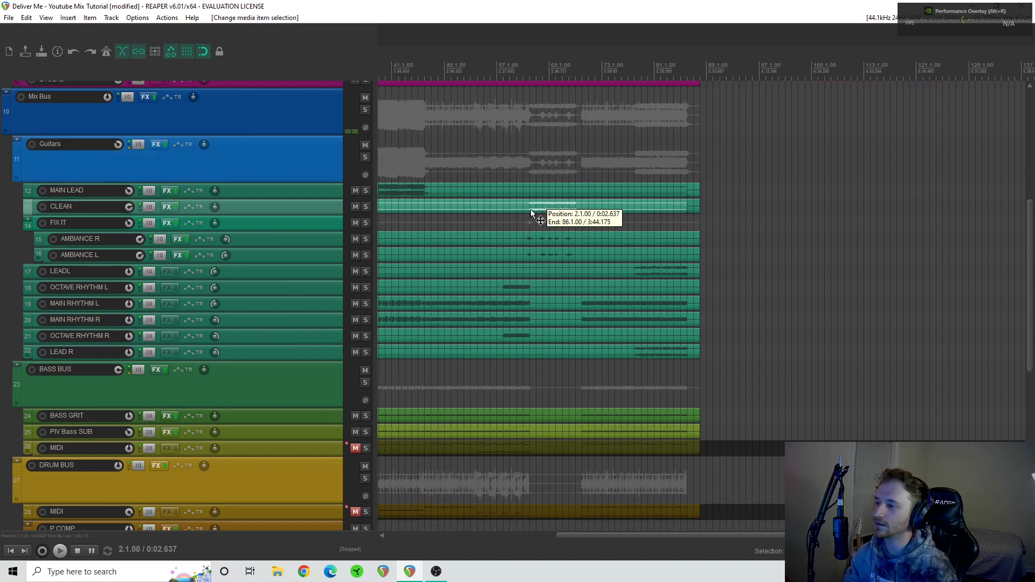
click(366, 206)
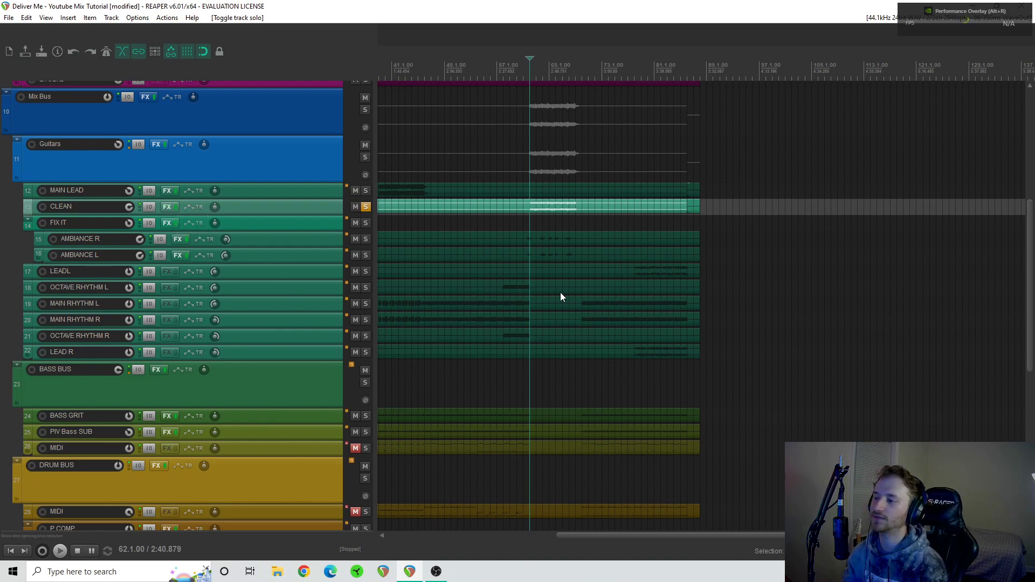
key(space)
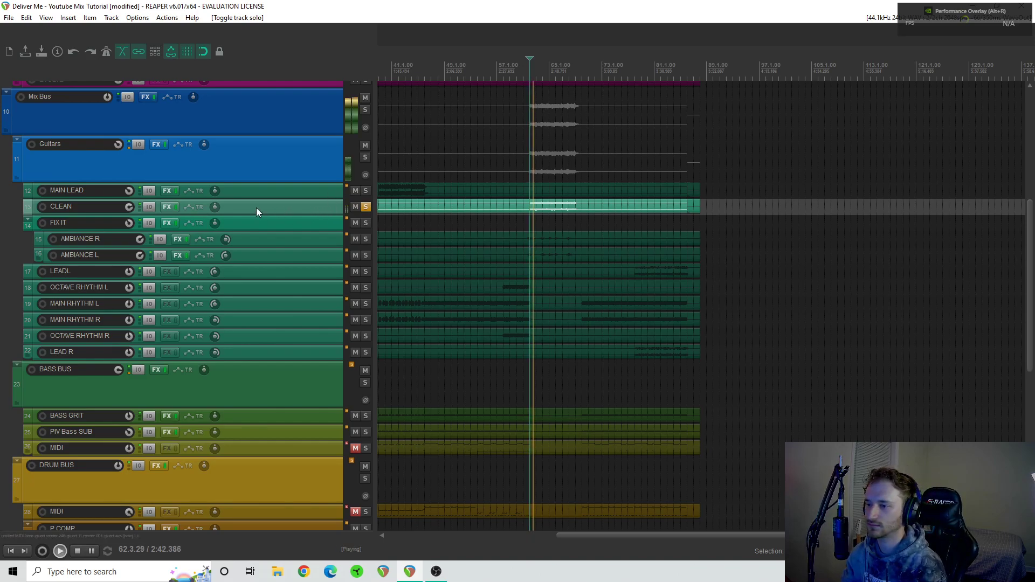
key(space)
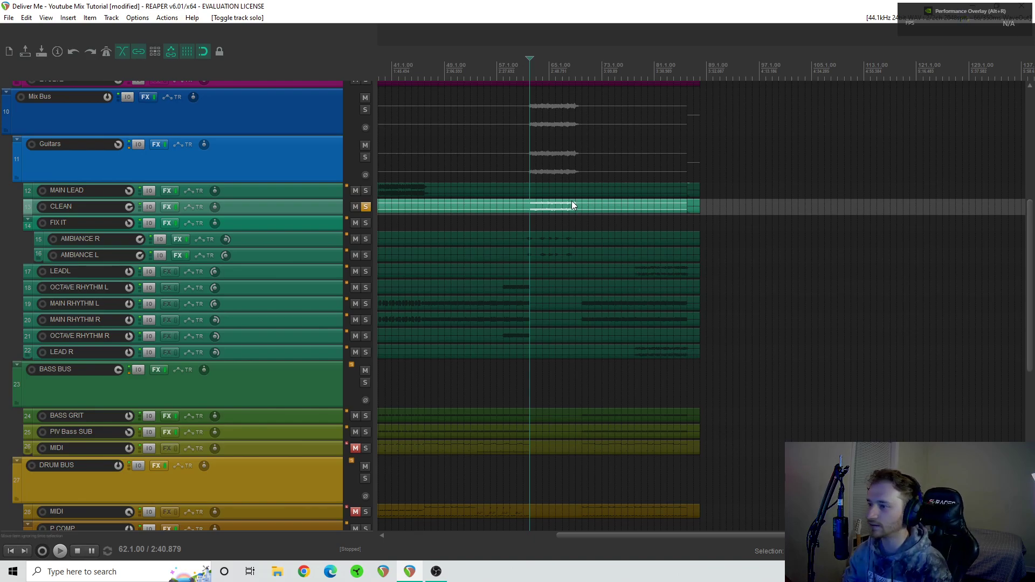
- Examine the CLEAN track's Pro-Q 3 curve during playback, ending with the plugin closed and the track unsoloed
key(space)
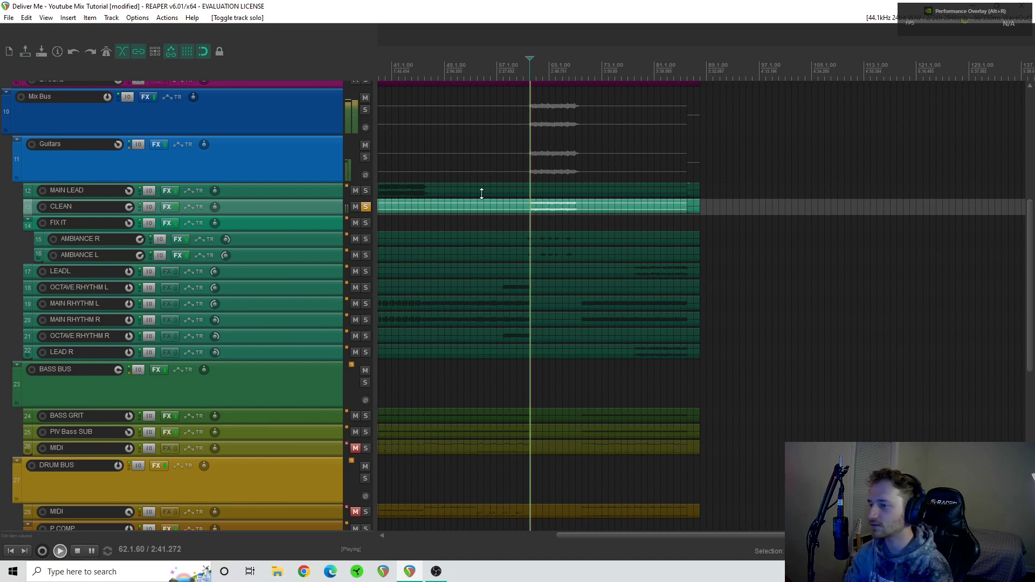
click(167, 208)
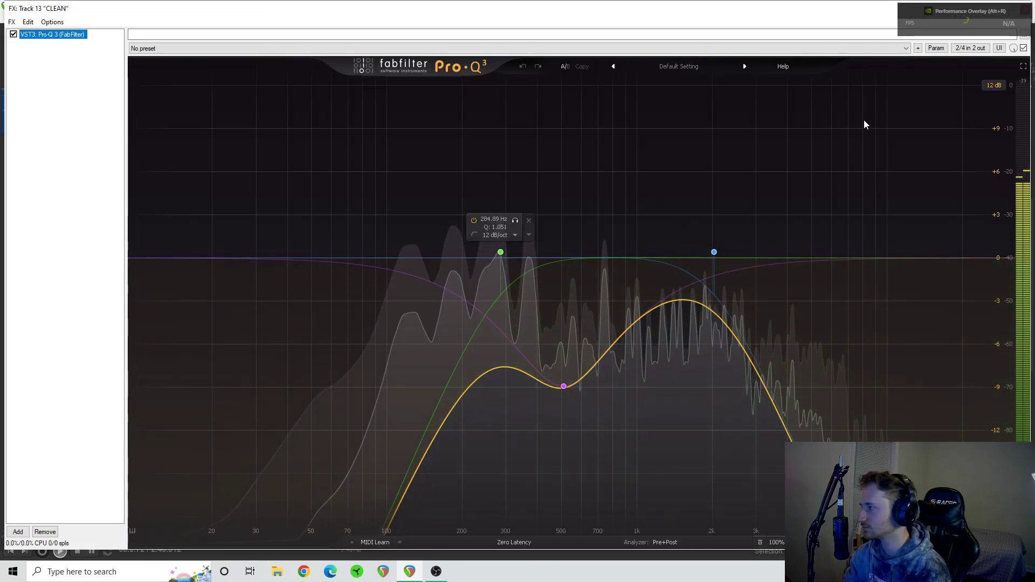
key(space)
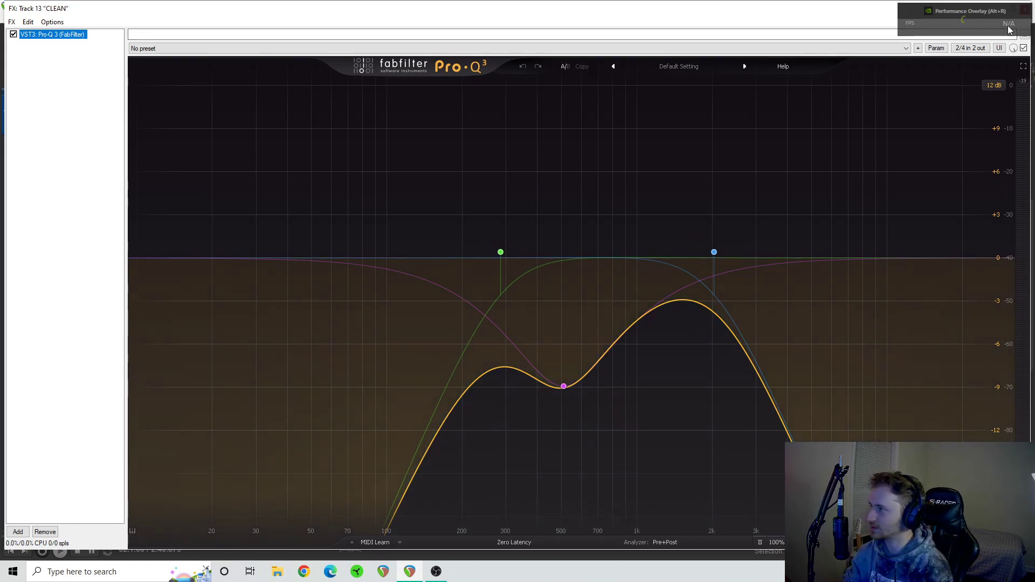
click(1027, 11)
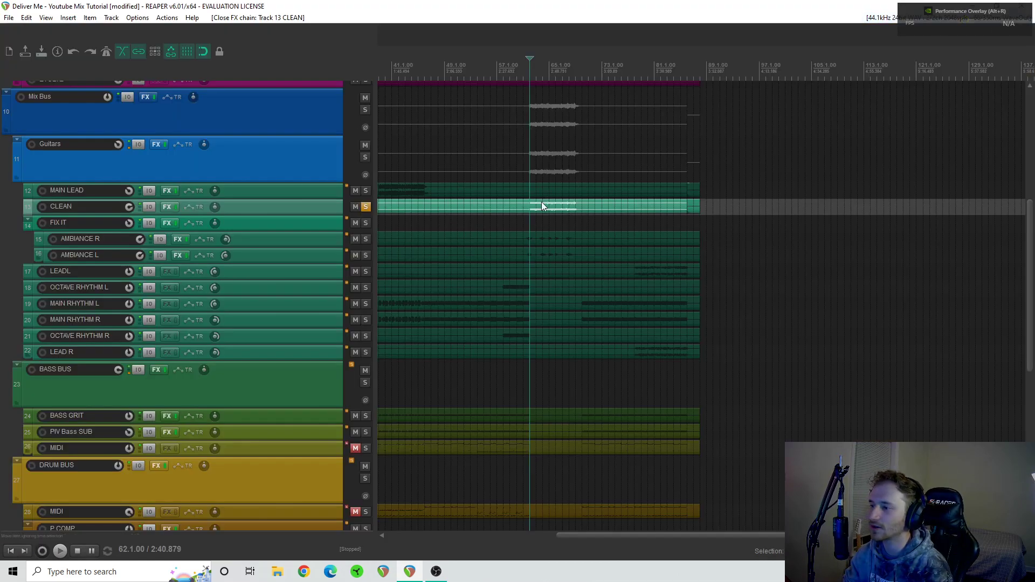
click(365, 207)
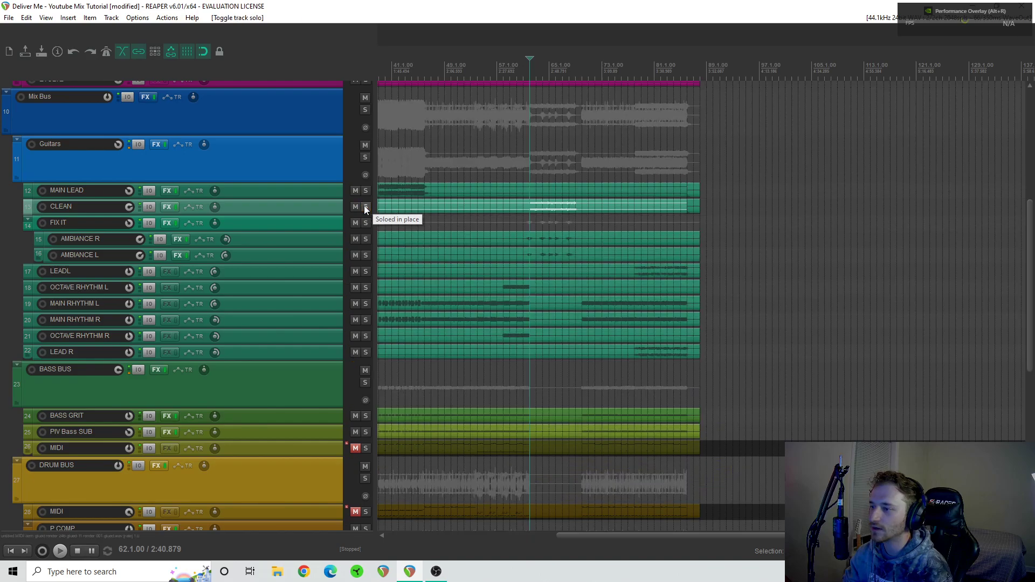
- Audition the AMBIANCE R and AMBIANCE L tracks in solo from bar 61, ending with both unsoloed
click(367, 239)
click(366, 256)
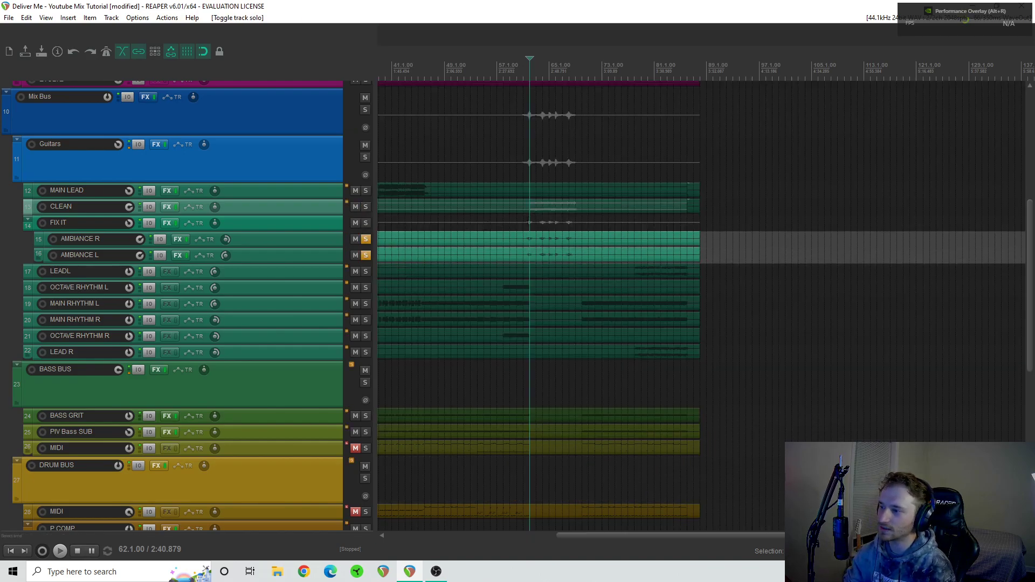
click(529, 221)
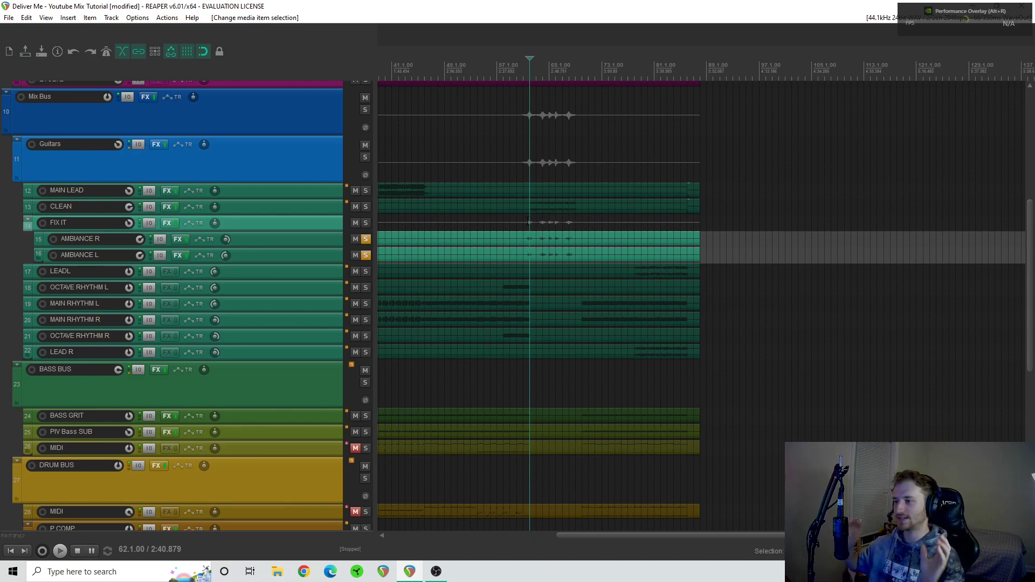
click(524, 209)
scroll(538, 234, up, 4)
key(space)
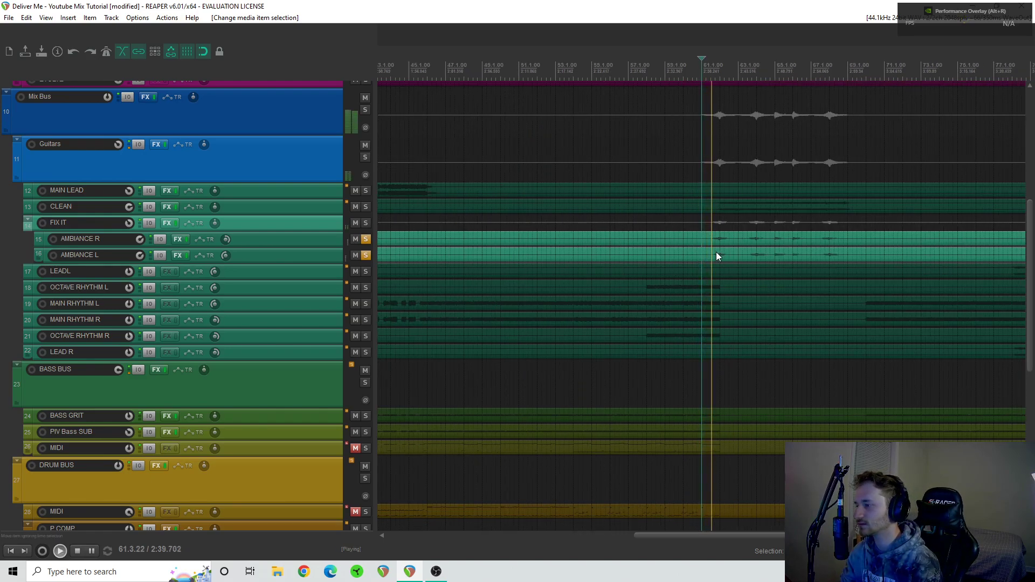
scroll(723, 253, up, 3)
scroll(723, 253, right, 1)
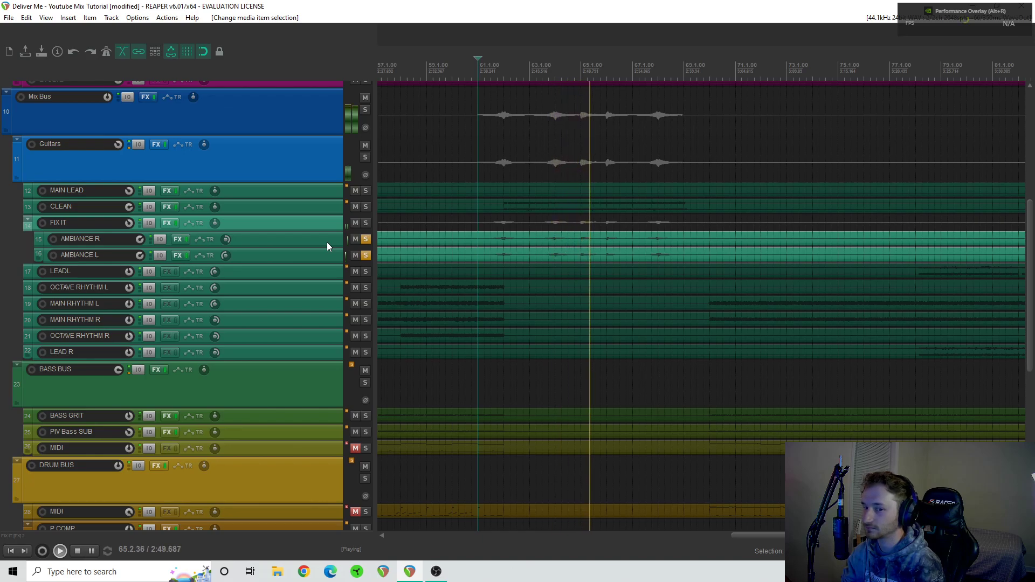
key(space)
click(365, 255)
click(366, 239)
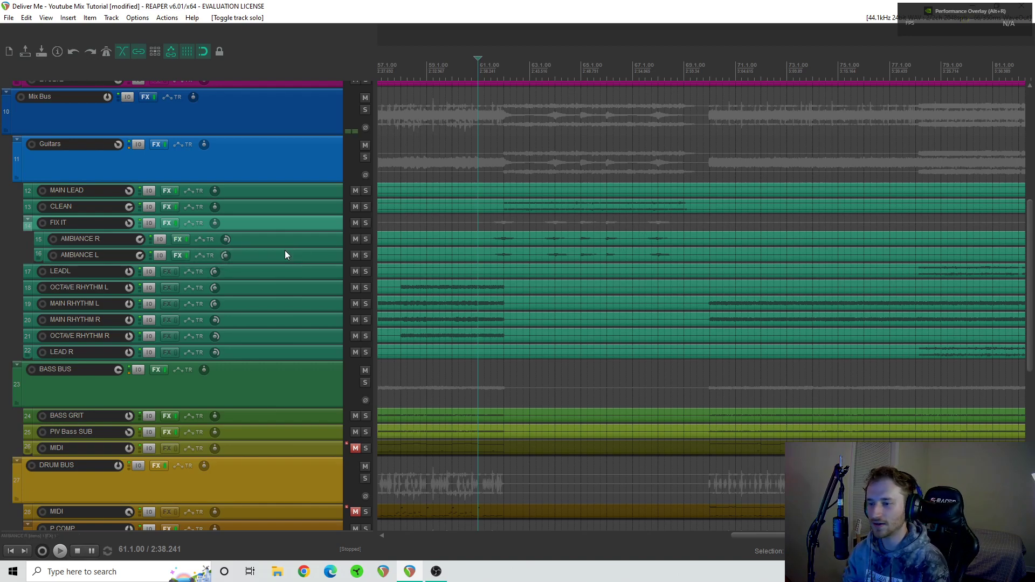
- Solo the FIX IT folder track and audition it with its Pro-Q 3 and L1 limiter bypassed and re-enabled
click(367, 223)
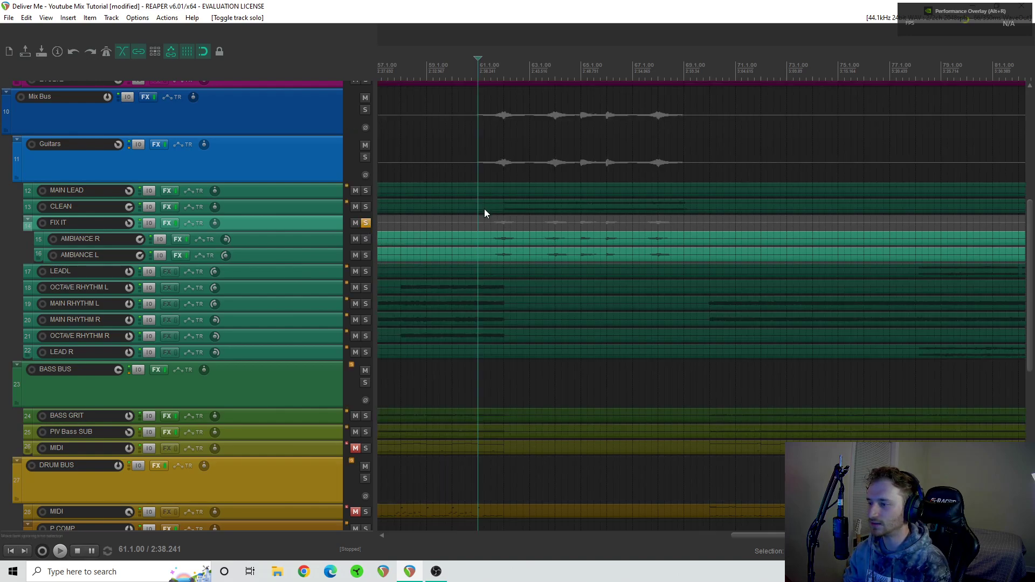
click(166, 222)
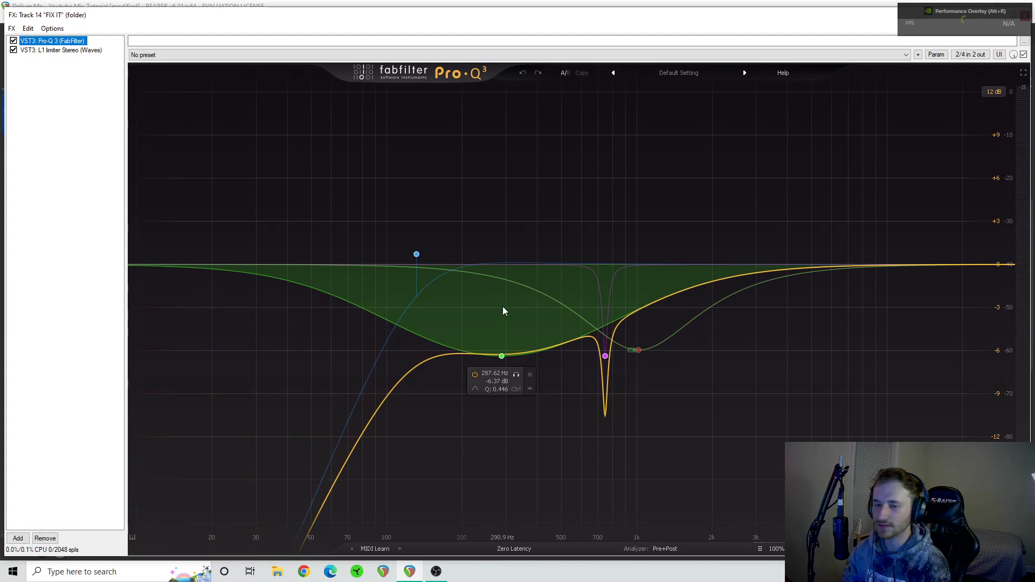
key(space)
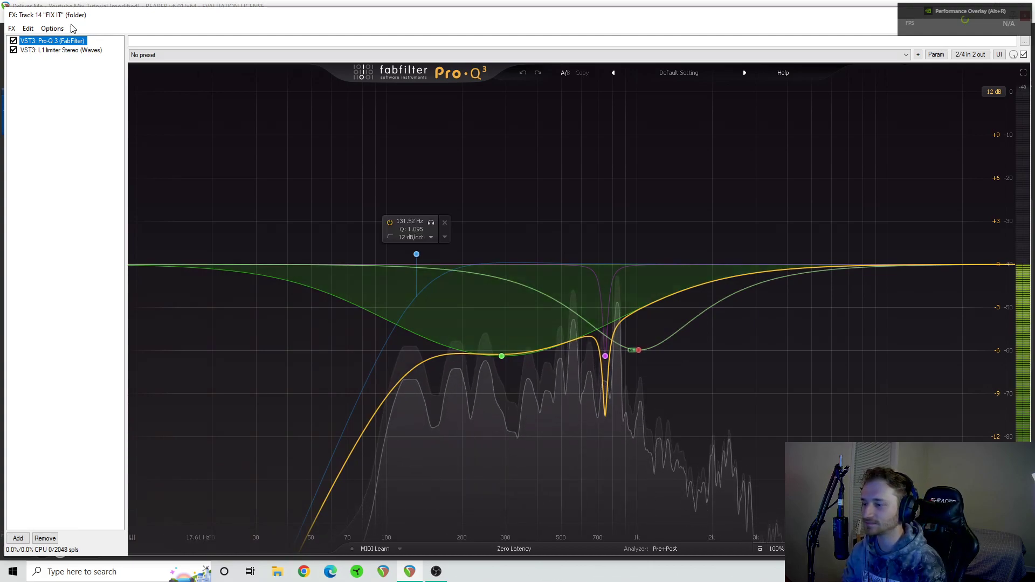
click(13, 41)
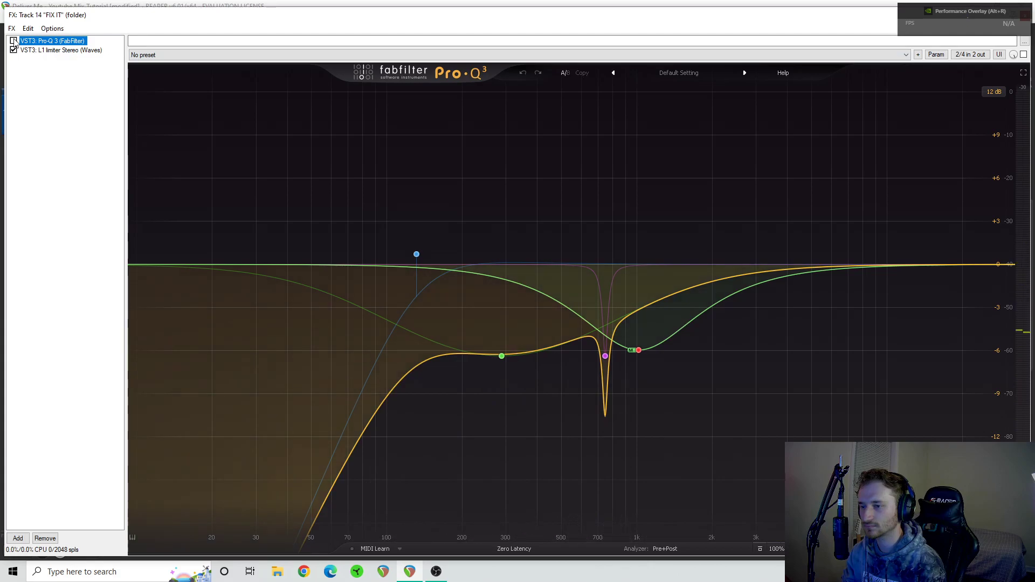
click(14, 50)
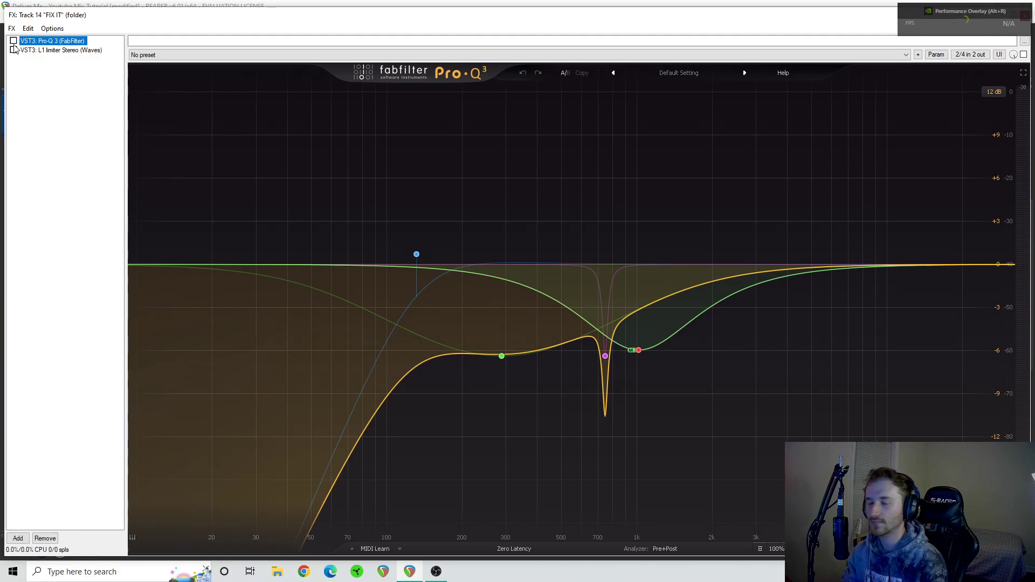
click(13, 41)
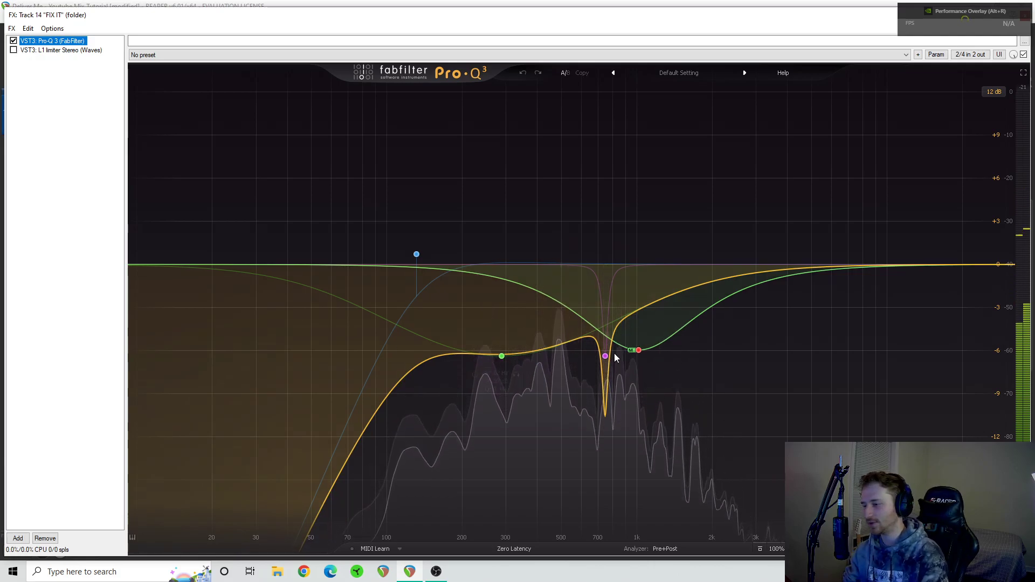
mouse_move(524, 356)
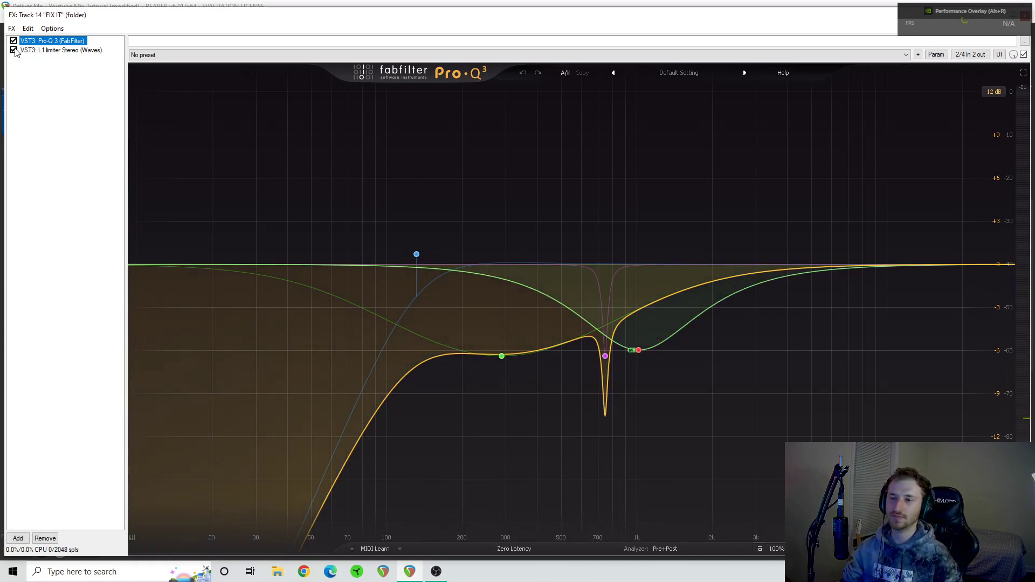
- Examine the FIX IT folder's L1 limiter during playback from bar 61, ending with the plugin closed and the track unsoloed
click(26, 50)
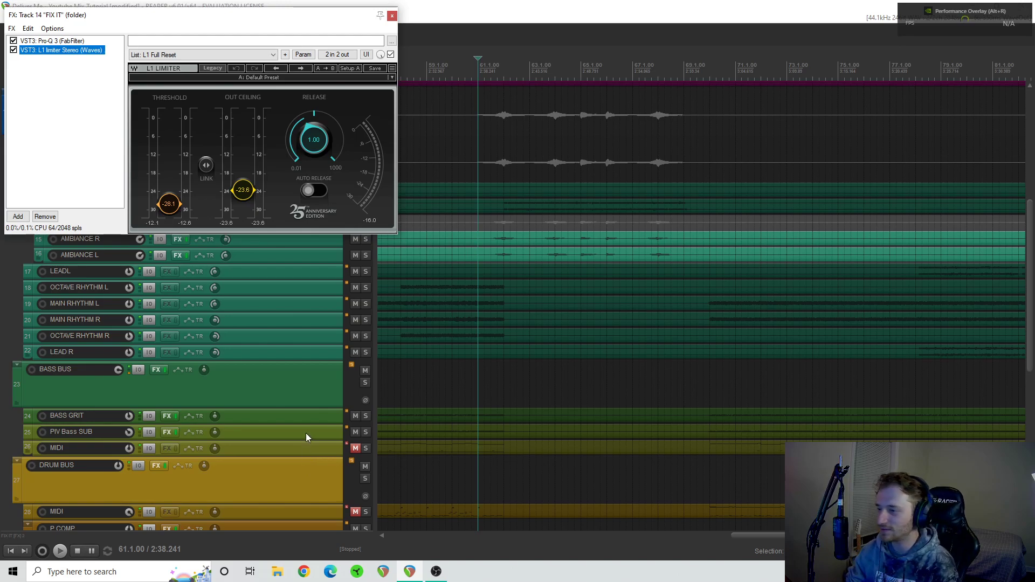
key(space)
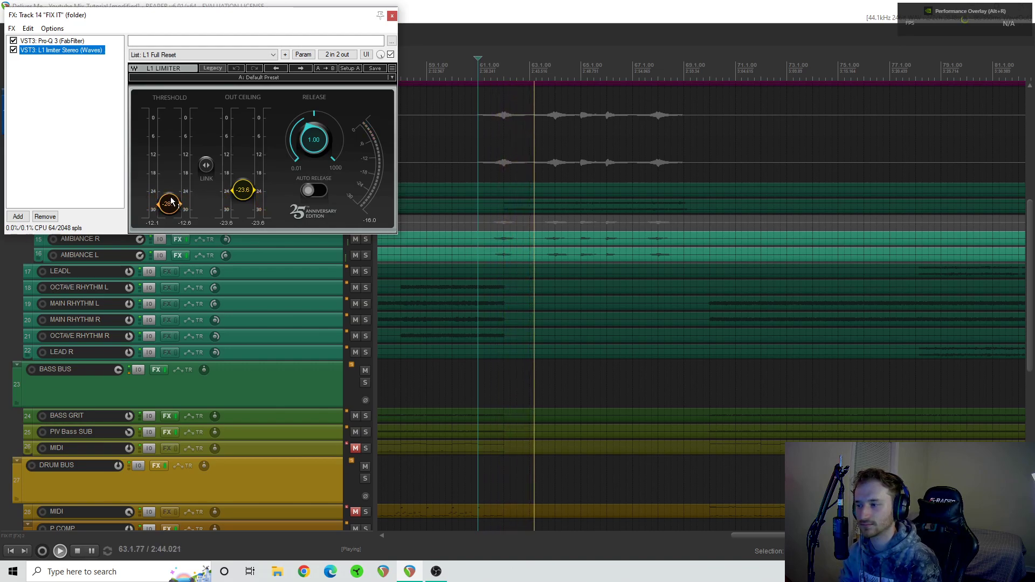
key(space)
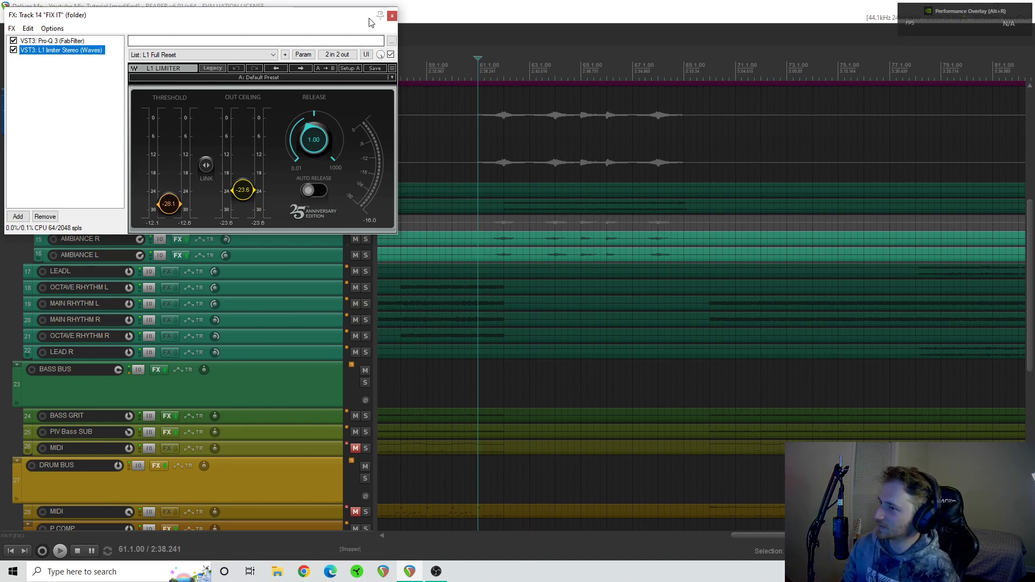
click(392, 17)
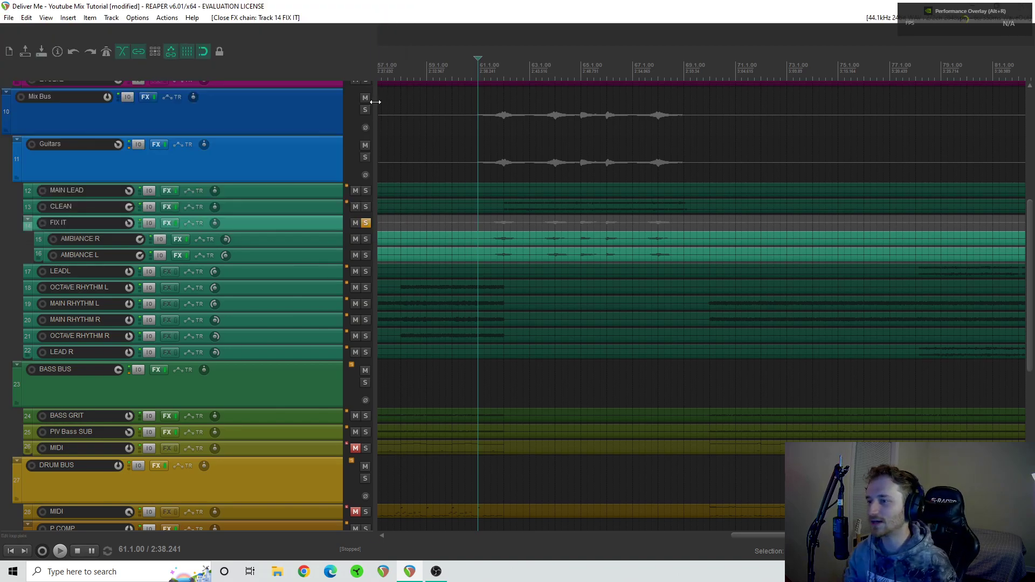
click(365, 223)
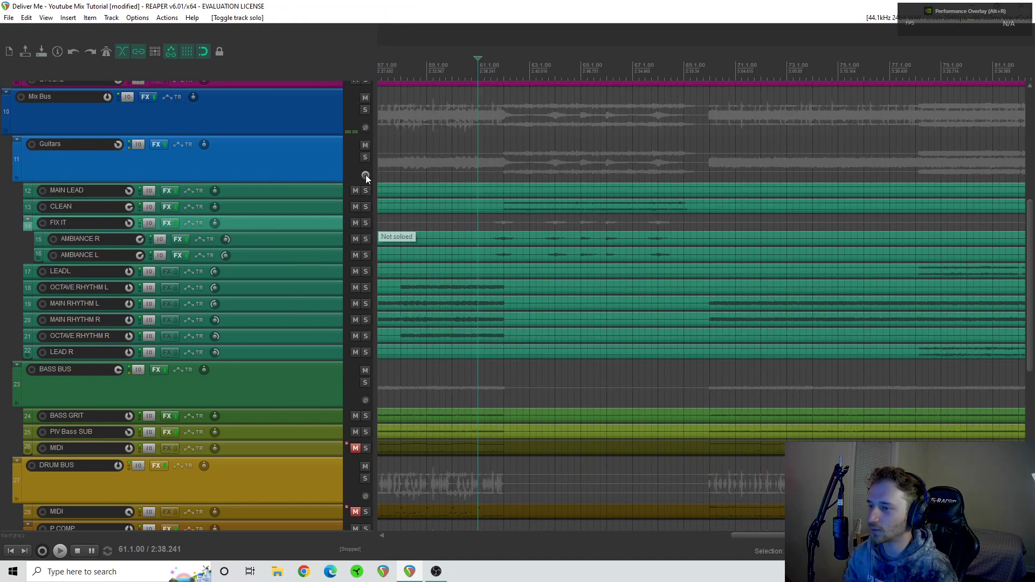
- Solo the Guitars bus and play it from bar 61
click(366, 157)
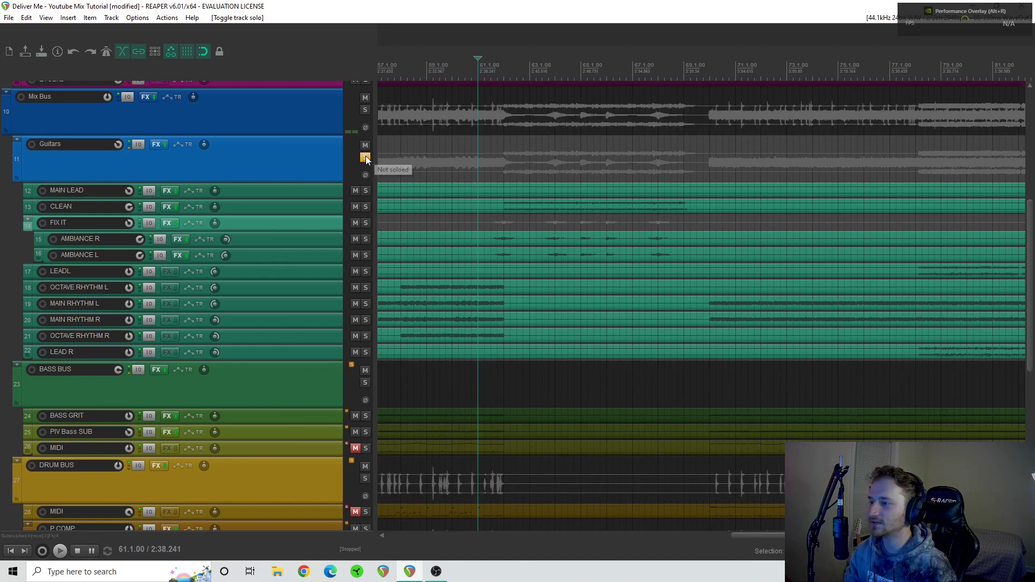
key(space)
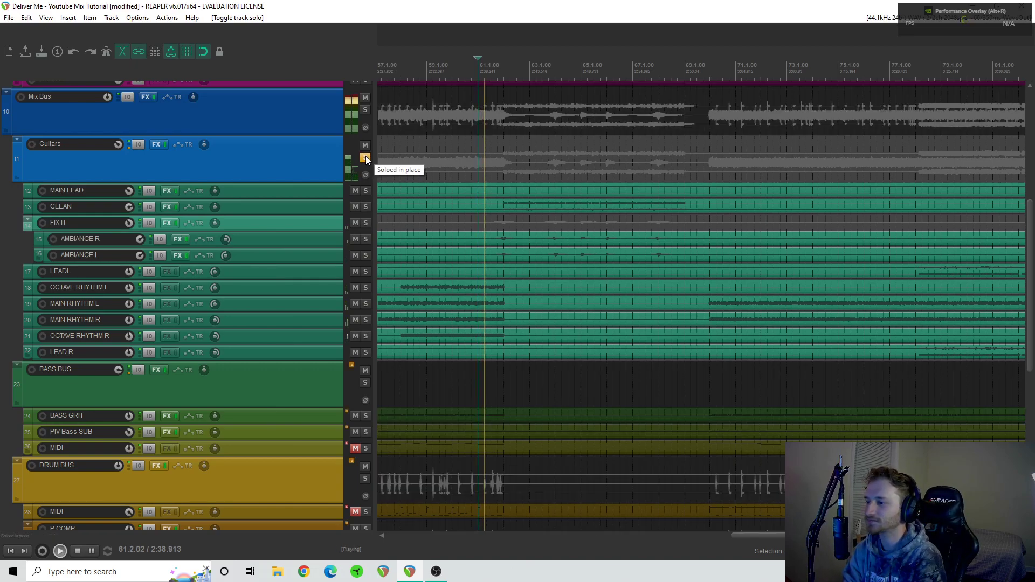
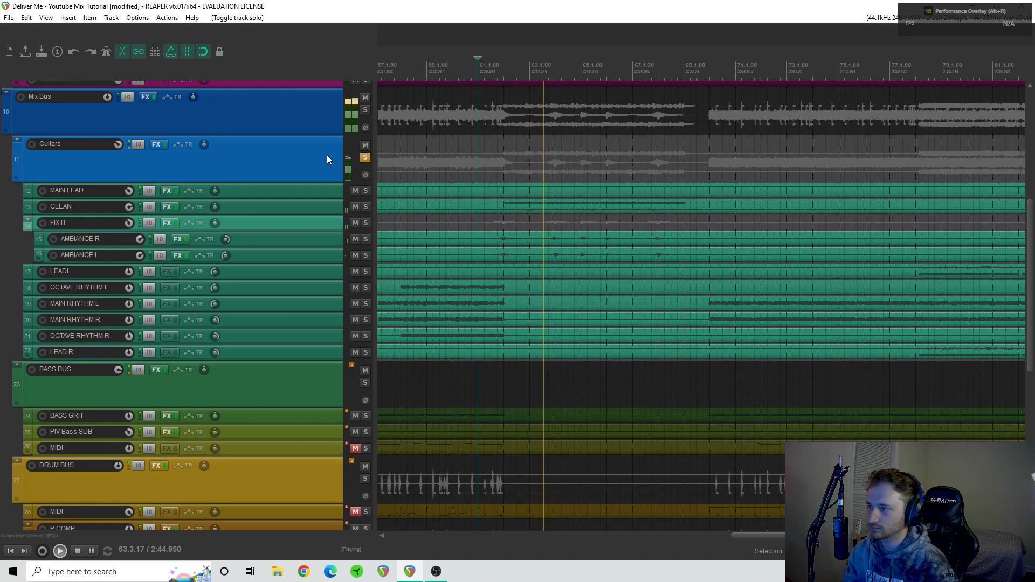
- Unsolo the Guitars bus and stop playback
click(364, 160)
key(space)
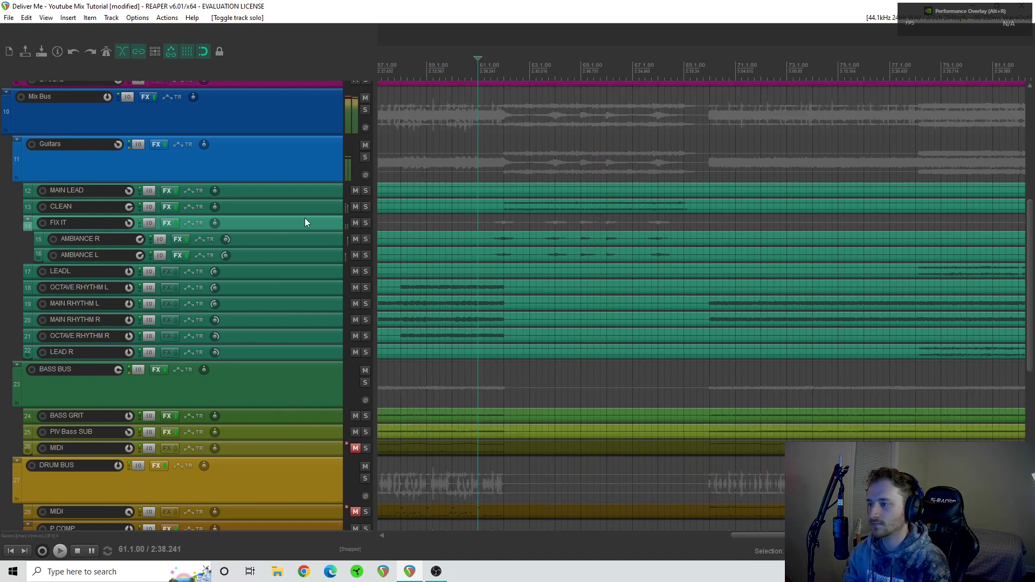
- Solo the POST FX folder track above the Mix Bus
scroll(305, 218, up, 4)
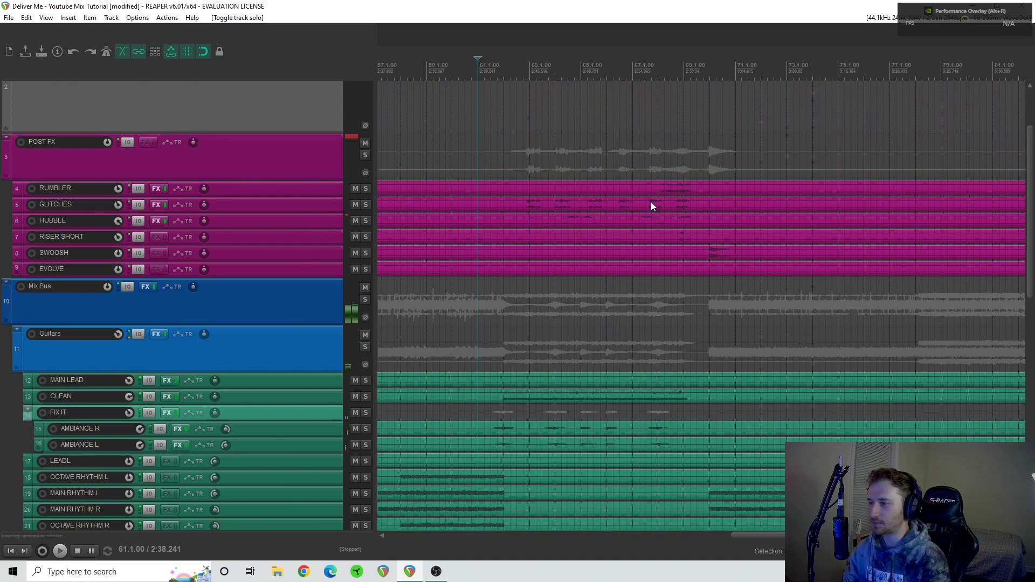
scroll(651, 202, down, 5)
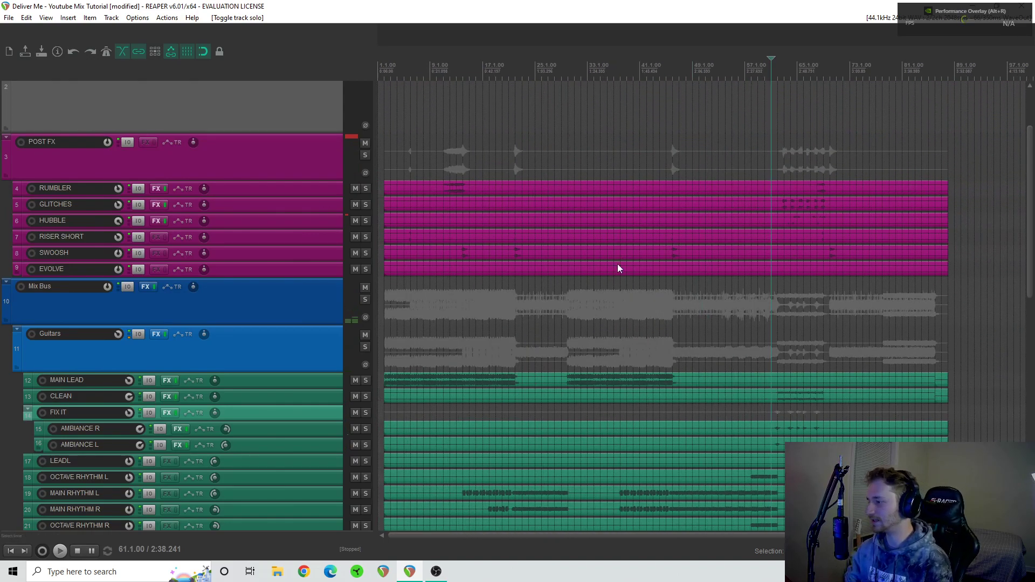
scroll(300, 278, down, 7)
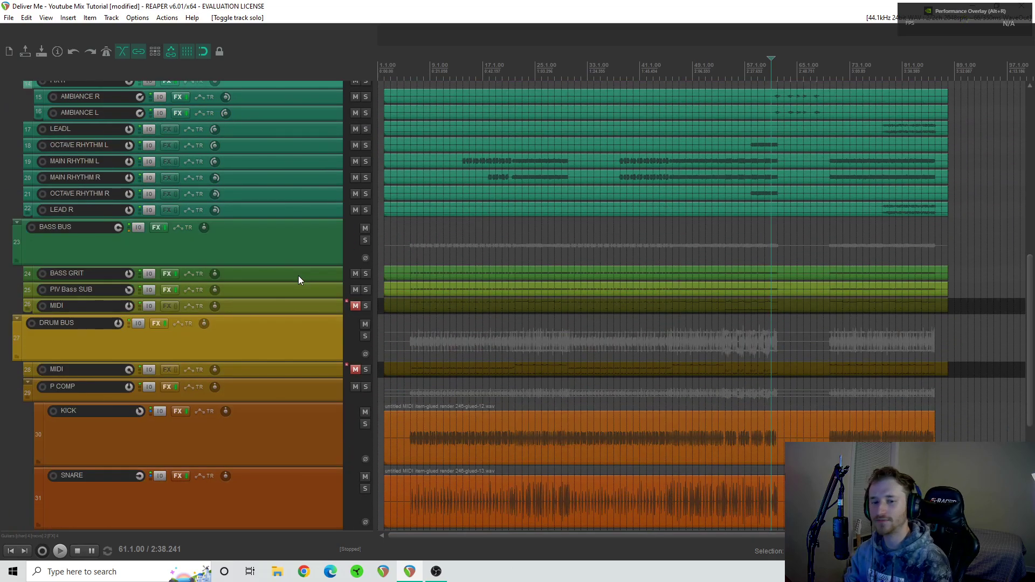
scroll(299, 277, up, 7)
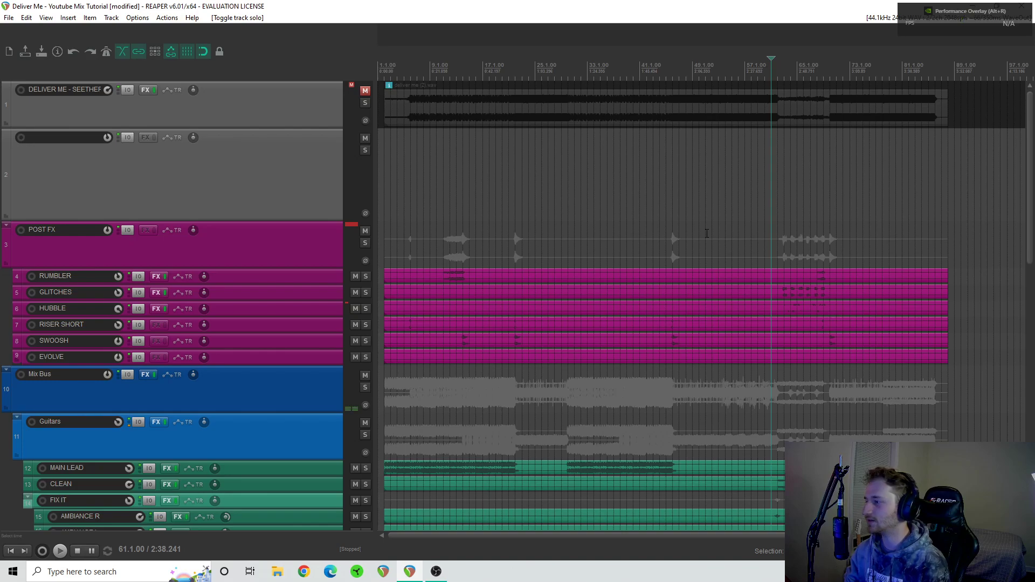
click(365, 244)
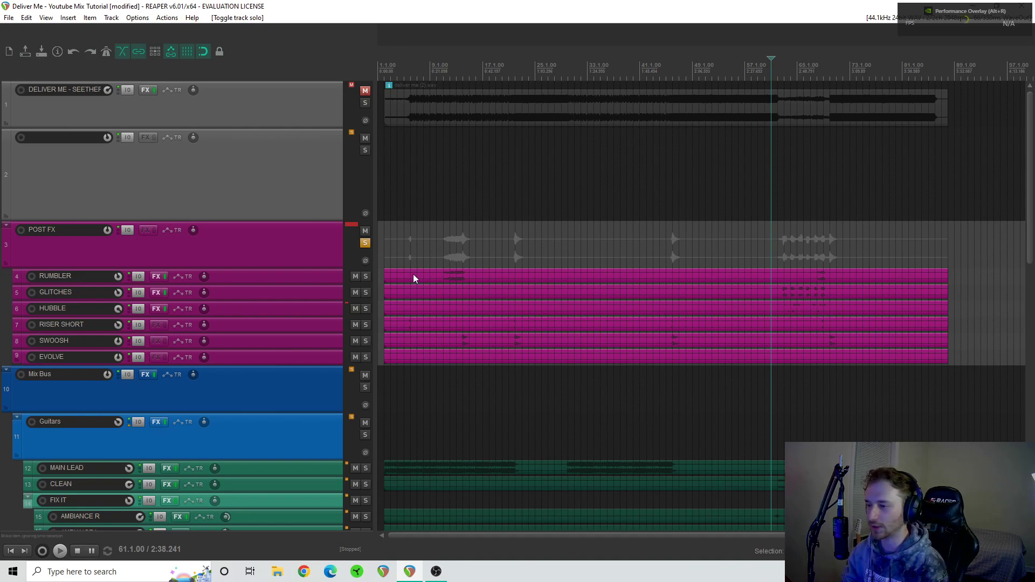
- Audition the soloed POST FX folder from position 69.4 through the hit at bar 70, ending with playback stopped
scroll(418, 275, up, 2)
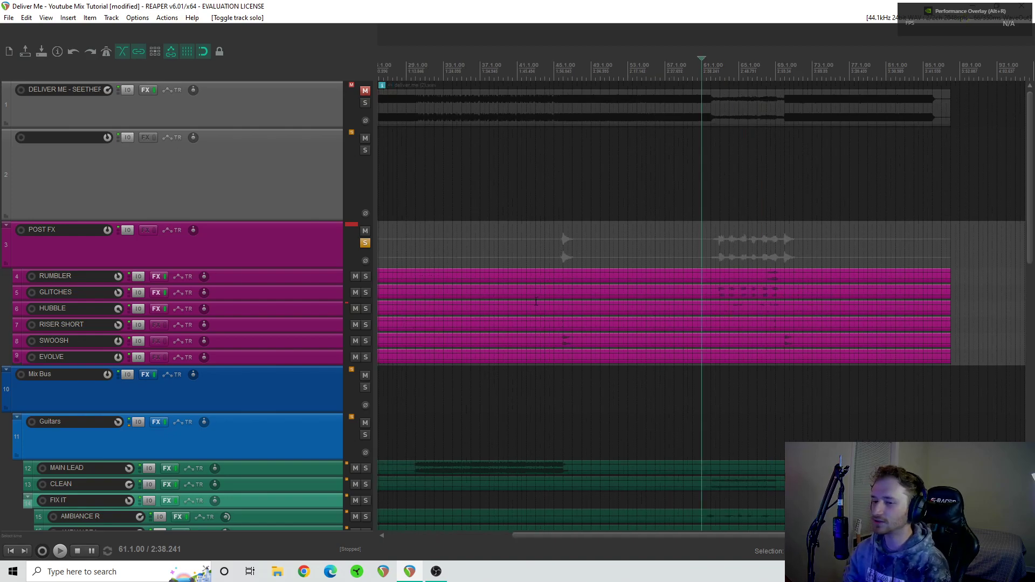
scroll(846, 306, right, 3)
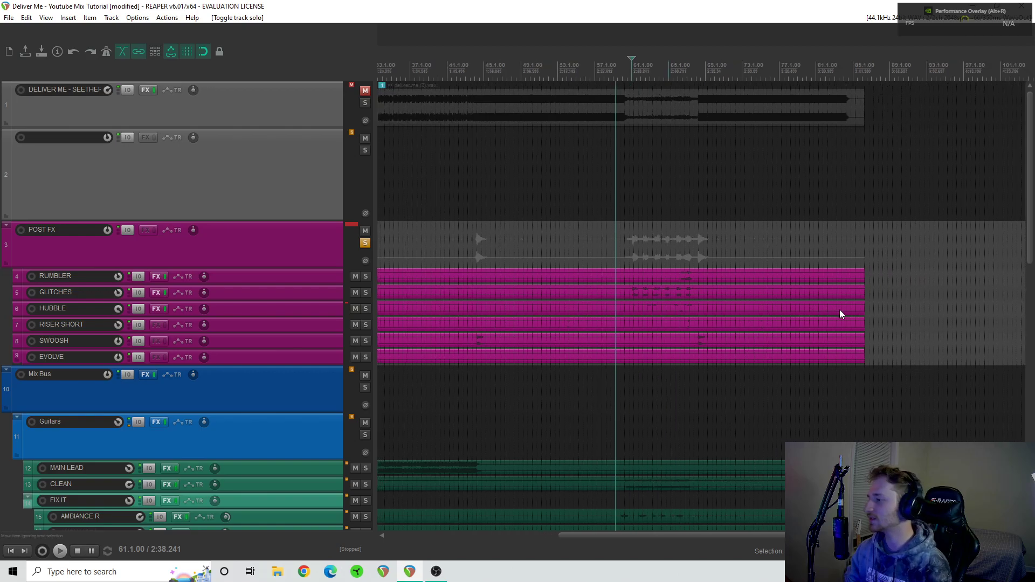
click(698, 246)
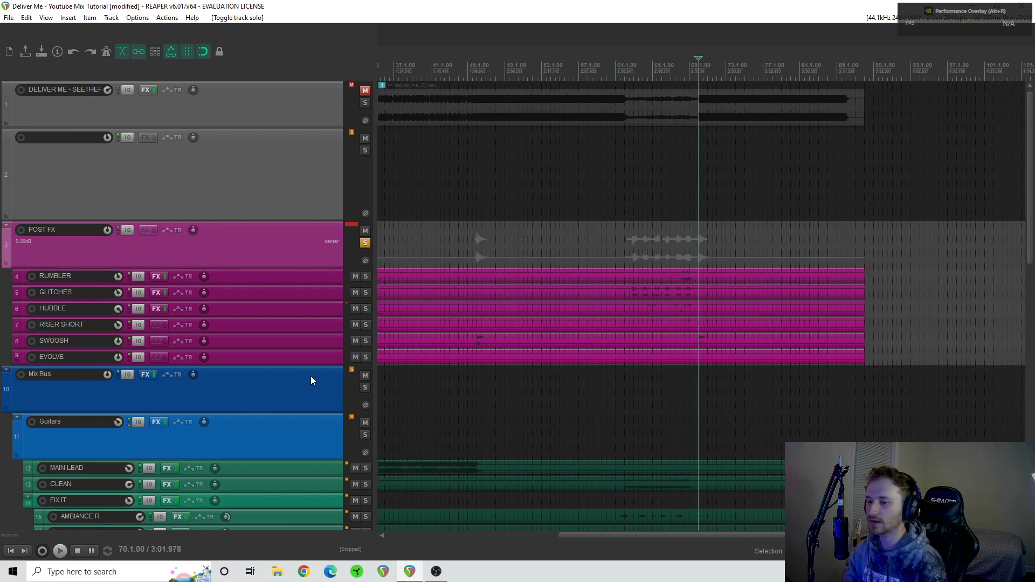
click(303, 346)
scroll(735, 355, up, 3)
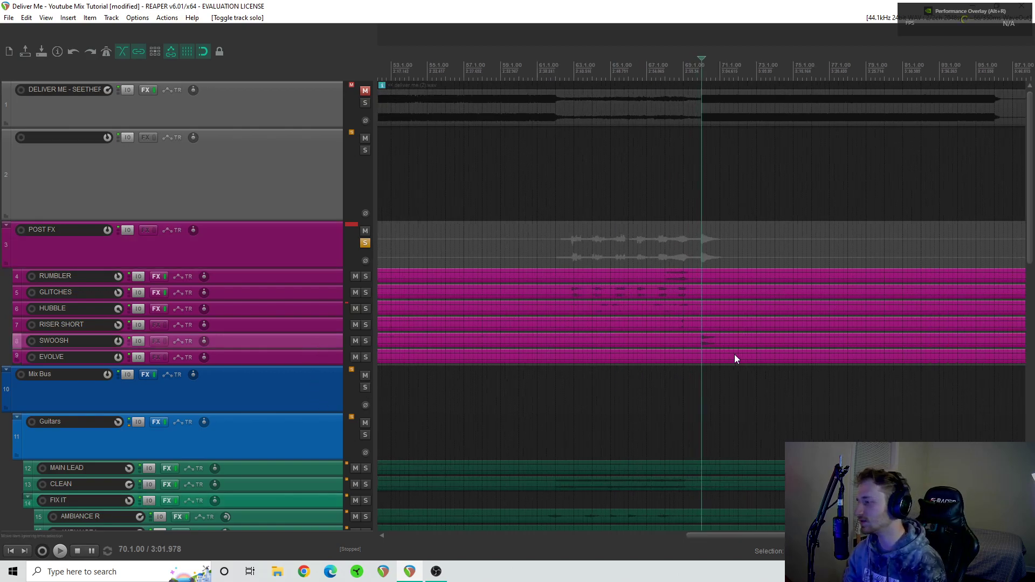
click(697, 370)
key(space)
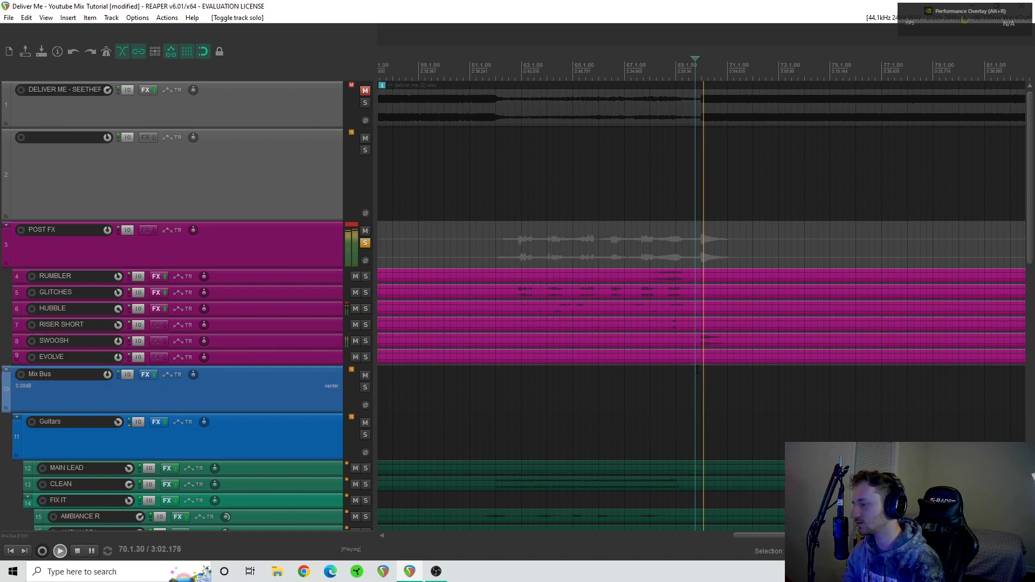
scroll(698, 370, down, 3)
key(space)
scroll(697, 370, right, 1)
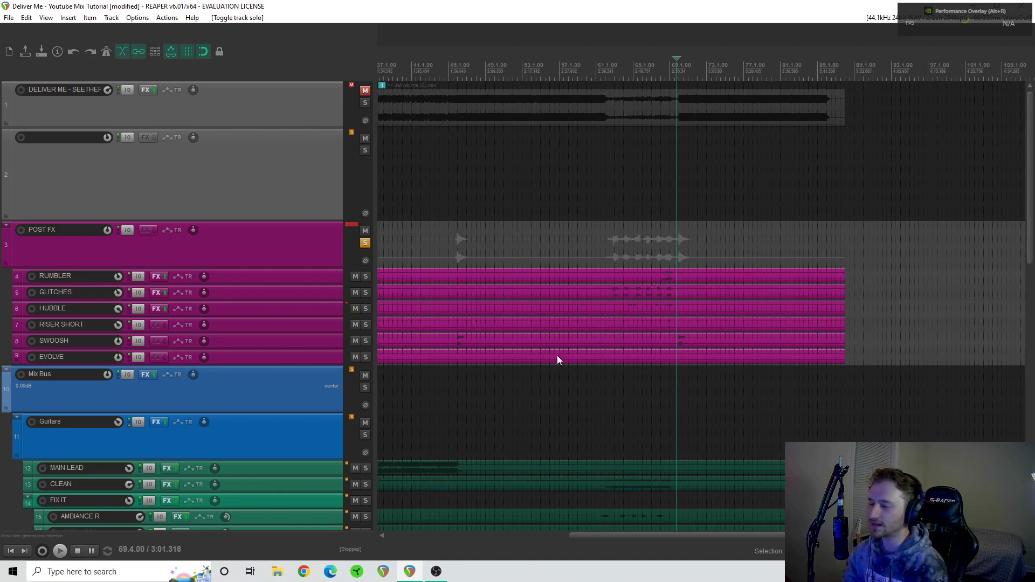
- Audition the SWOOSH track in solo from position 45.3, ending with playback stopped and the track unsoloed
click(366, 341)
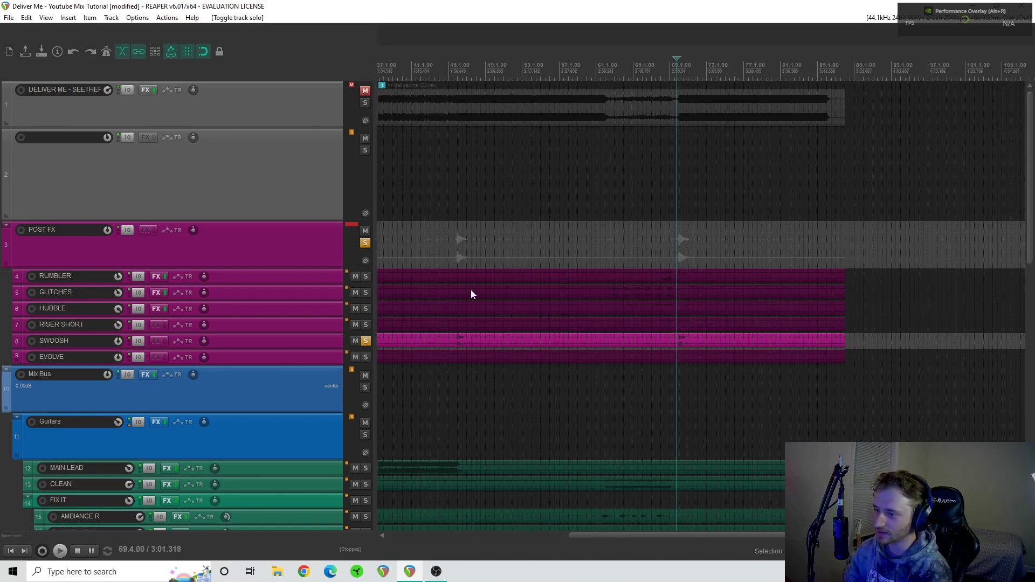
click(456, 262)
key(space)
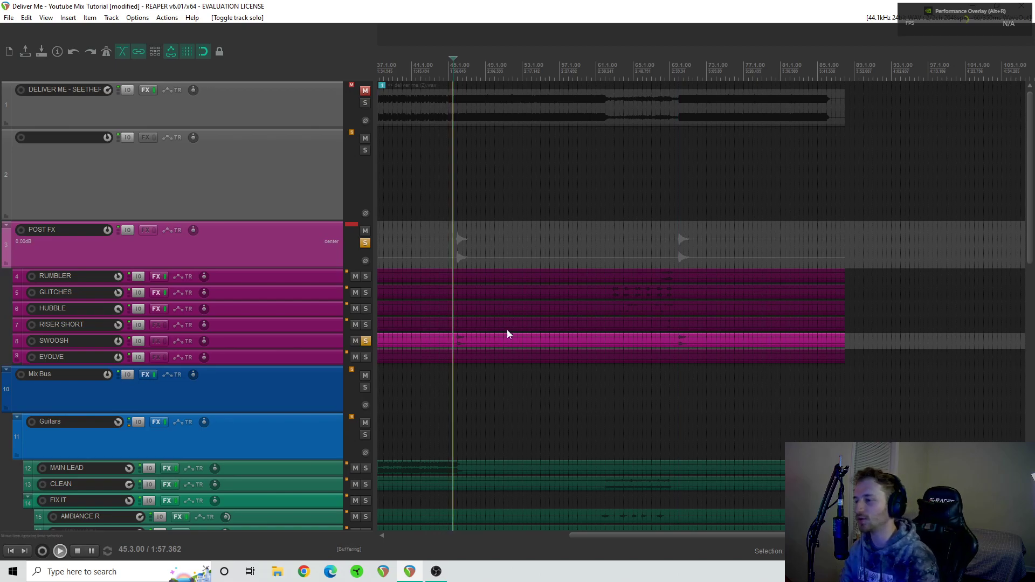
scroll(507, 325, up, 3)
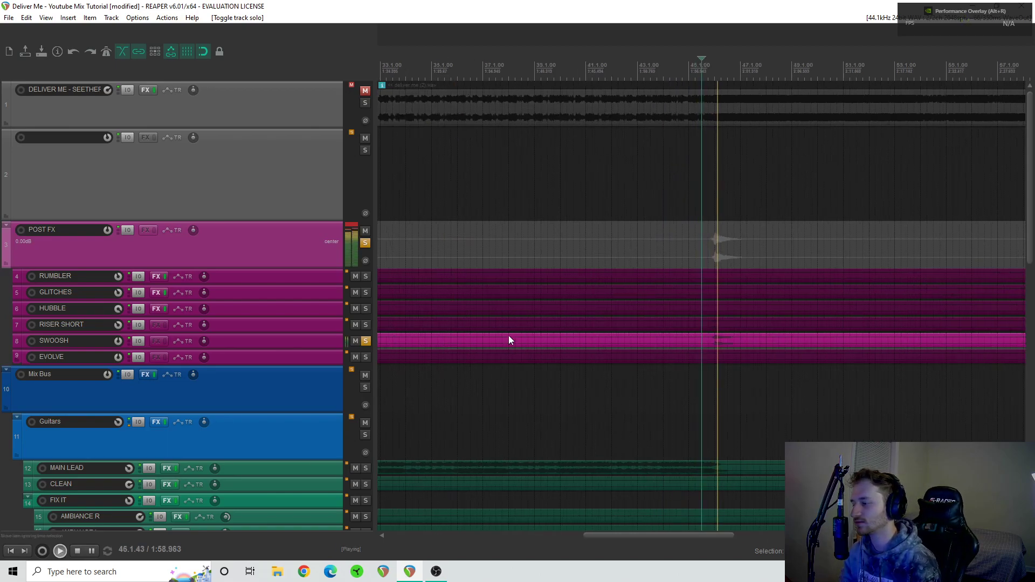
key(space)
click(368, 339)
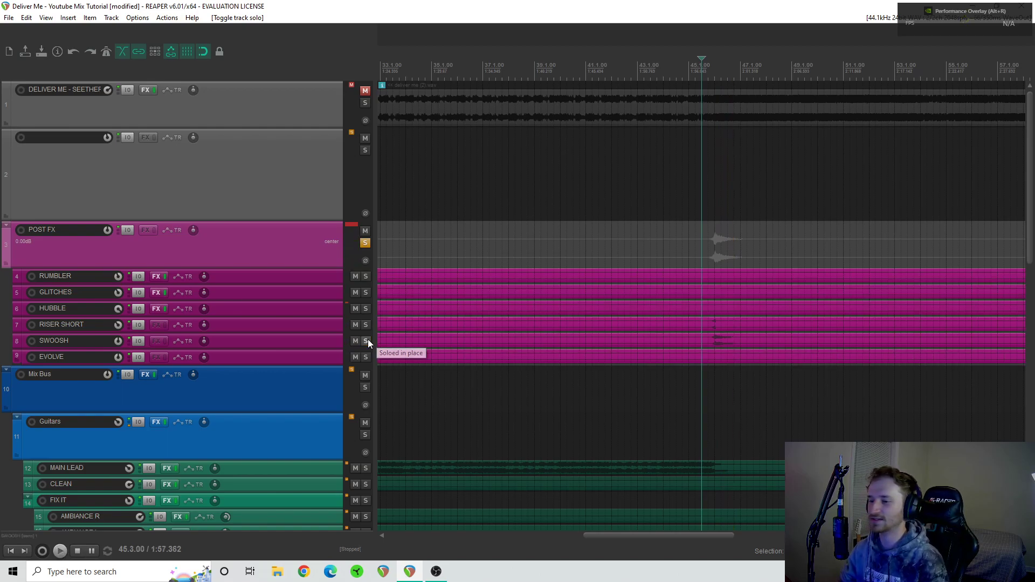
- Audition the RISER SHORT track in solo from position 45.3, ending with playback stopped and the track unsoloed
click(370, 326)
key(space)
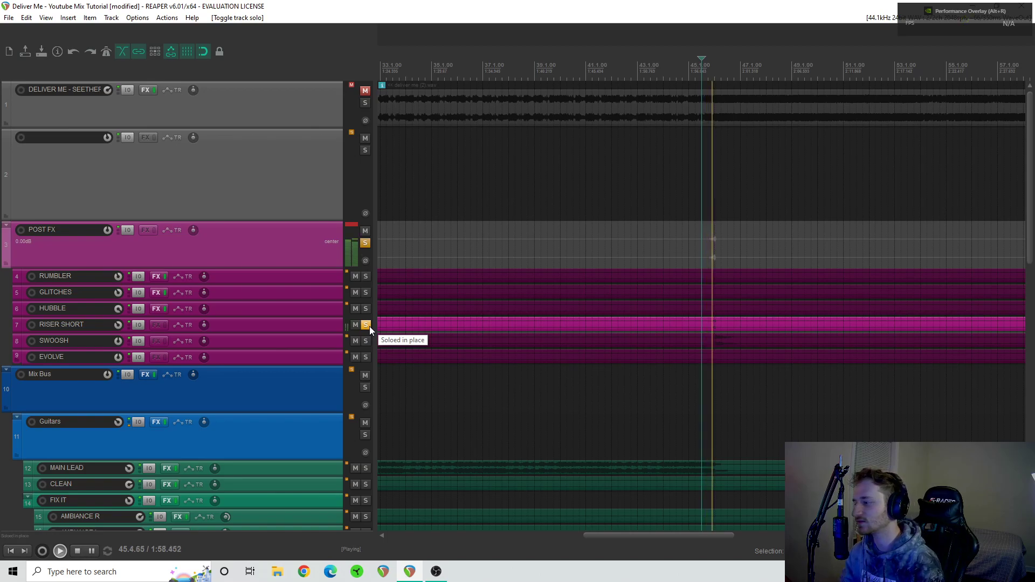
key(space)
click(370, 326)
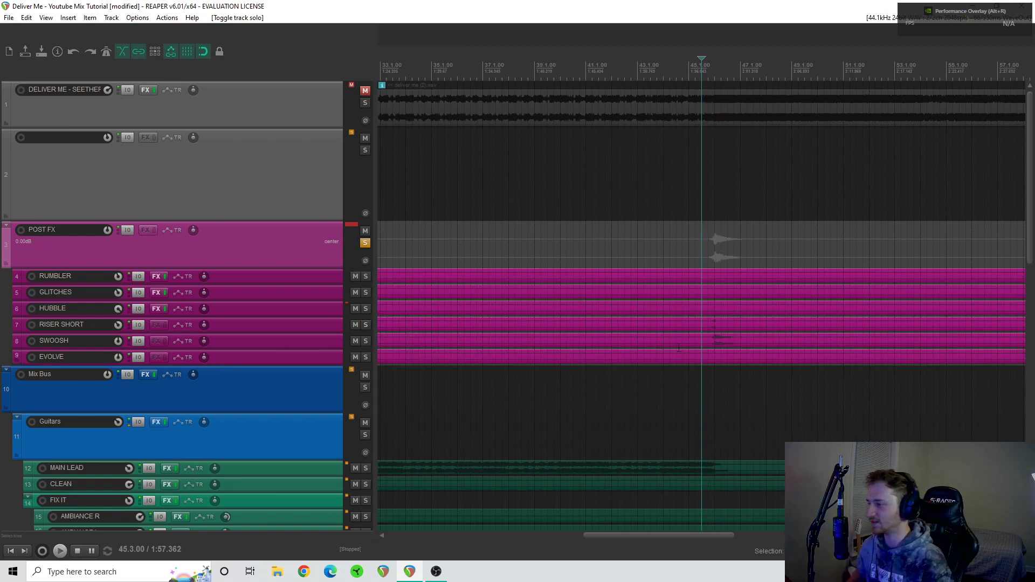
scroll(761, 293, down, 6)
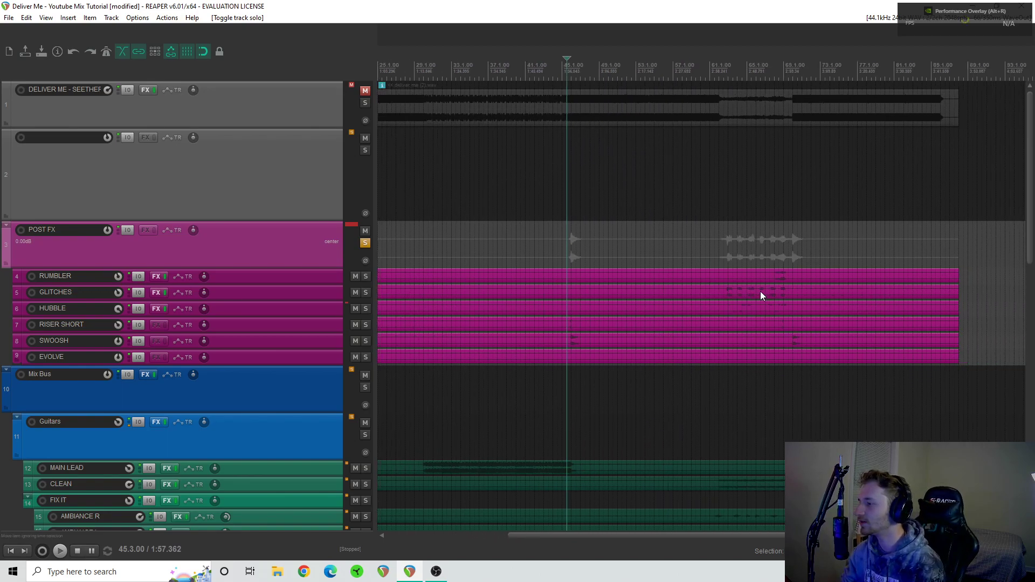
scroll(760, 292, down, 4)
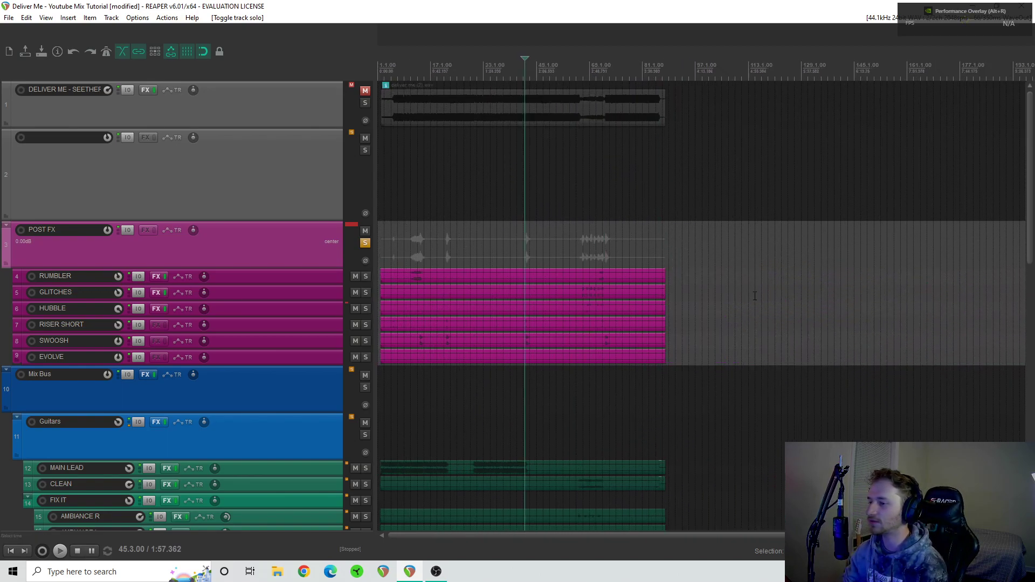
scroll(754, 297, up, 1)
scroll(710, 333, up, 4)
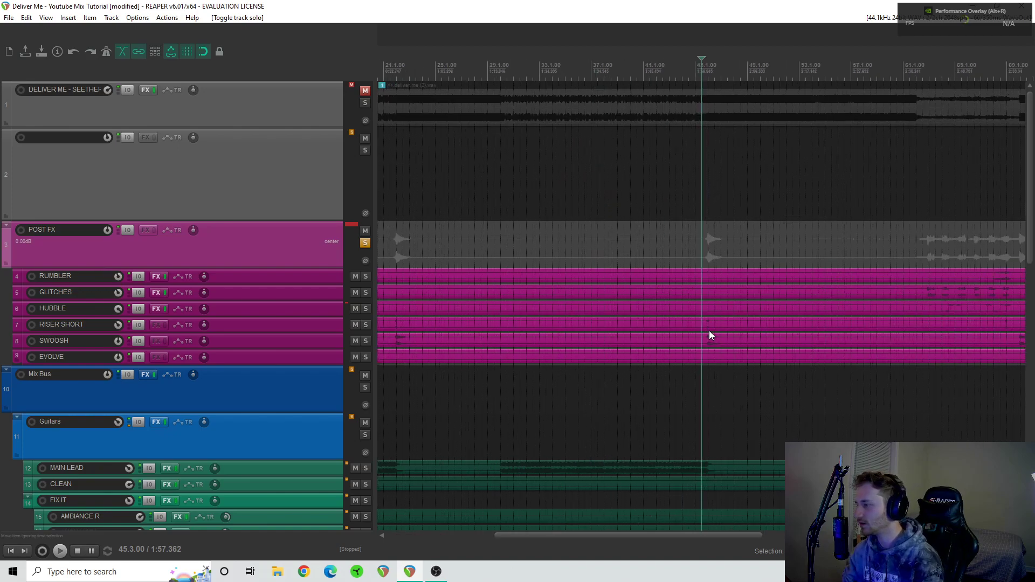
scroll(710, 331, right, 1)
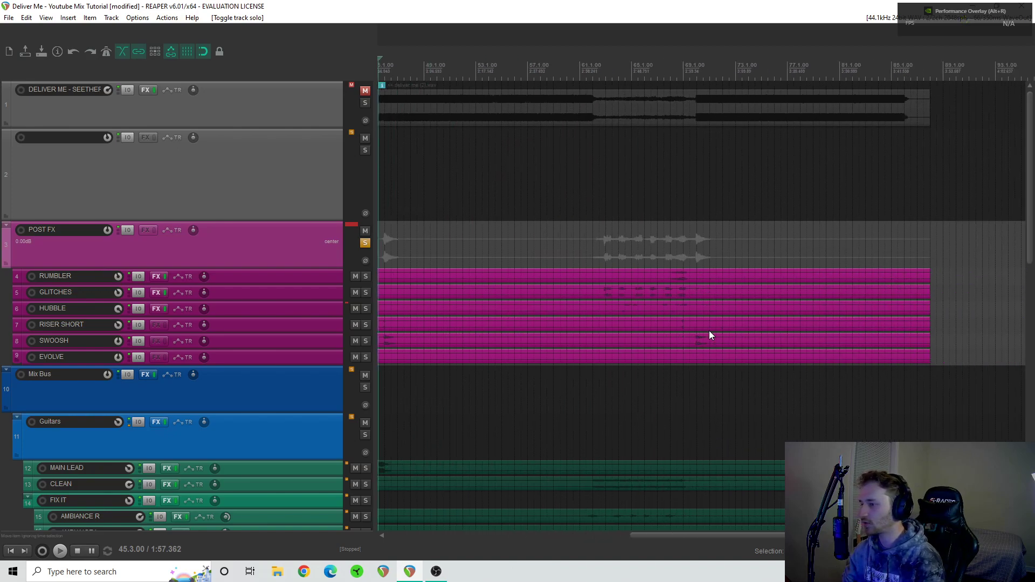
click(366, 309)
click(610, 296)
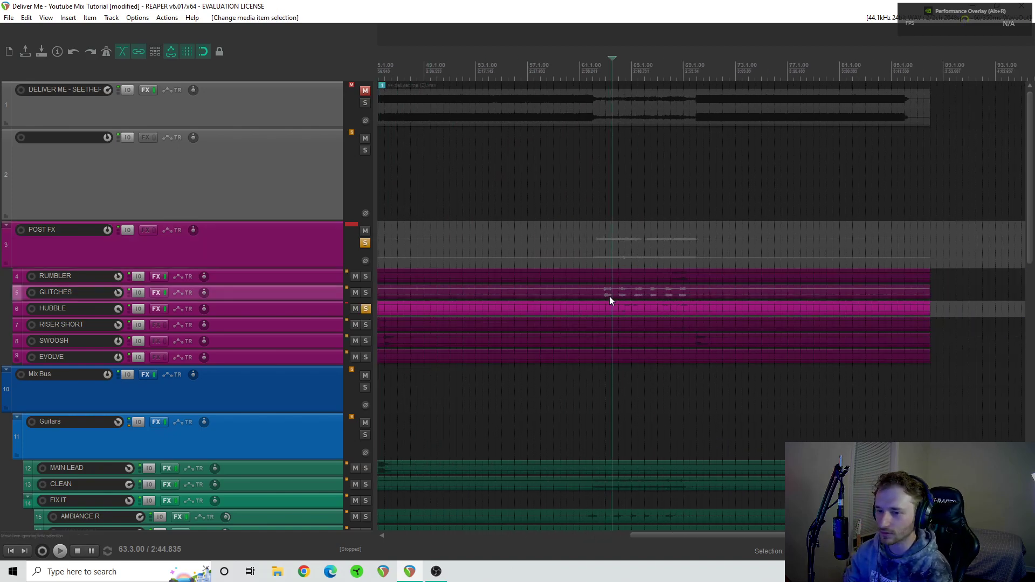
click(366, 308)
- Audition the GLITCHES track in solo from bar 63, ending with playback stopped and the track unsoloed
click(366, 292)
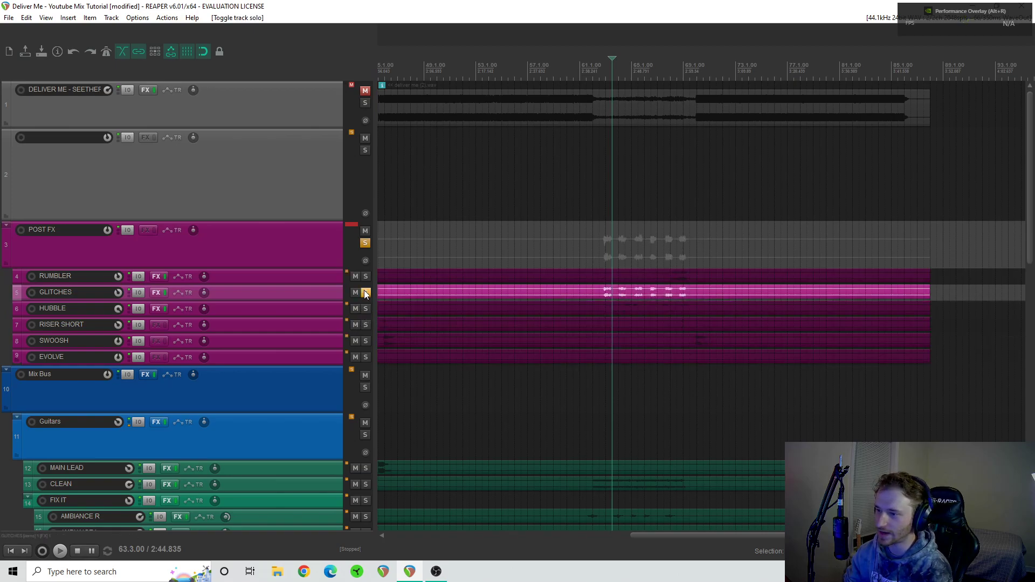
click(605, 249)
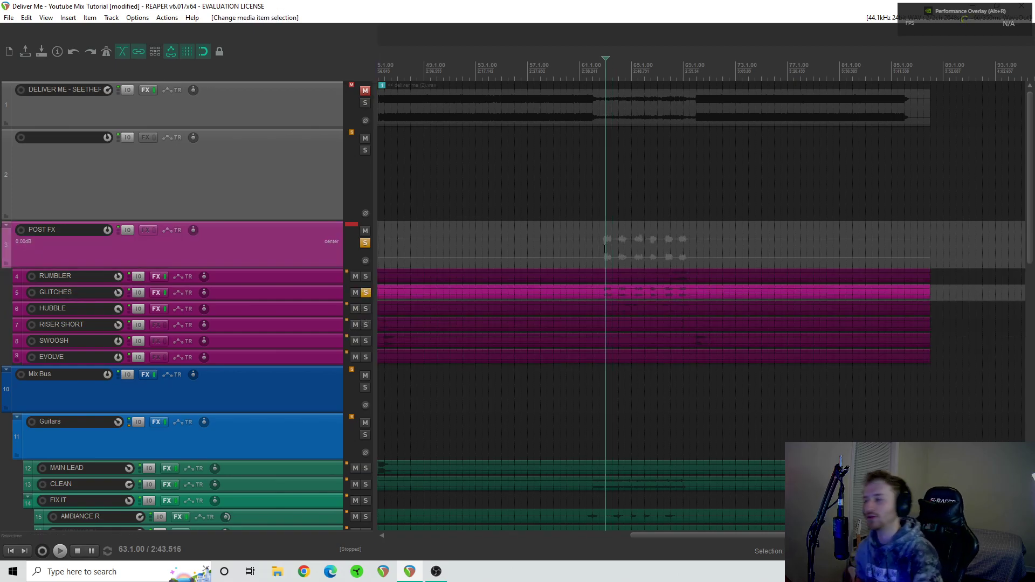
key(space)
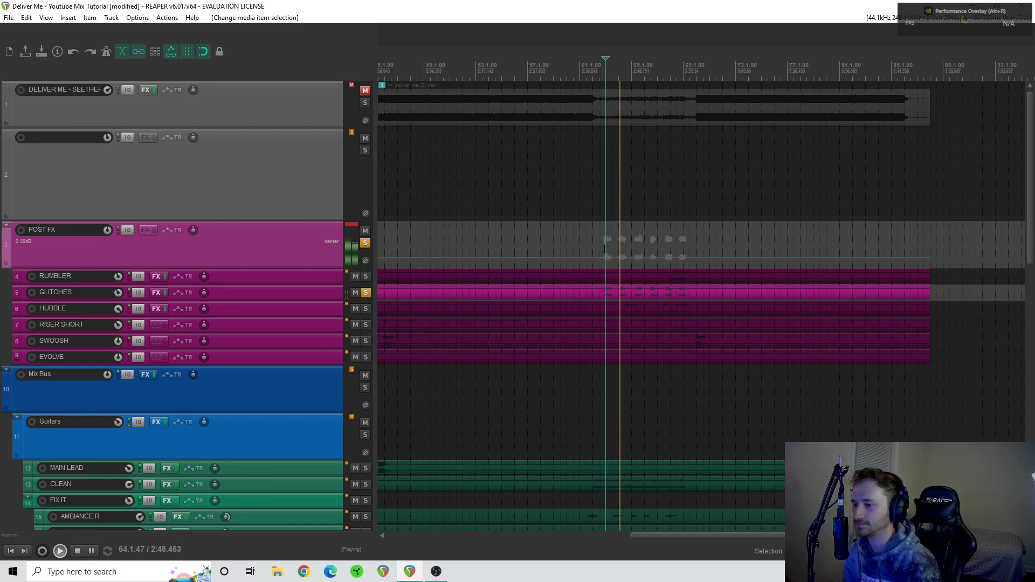
key(space)
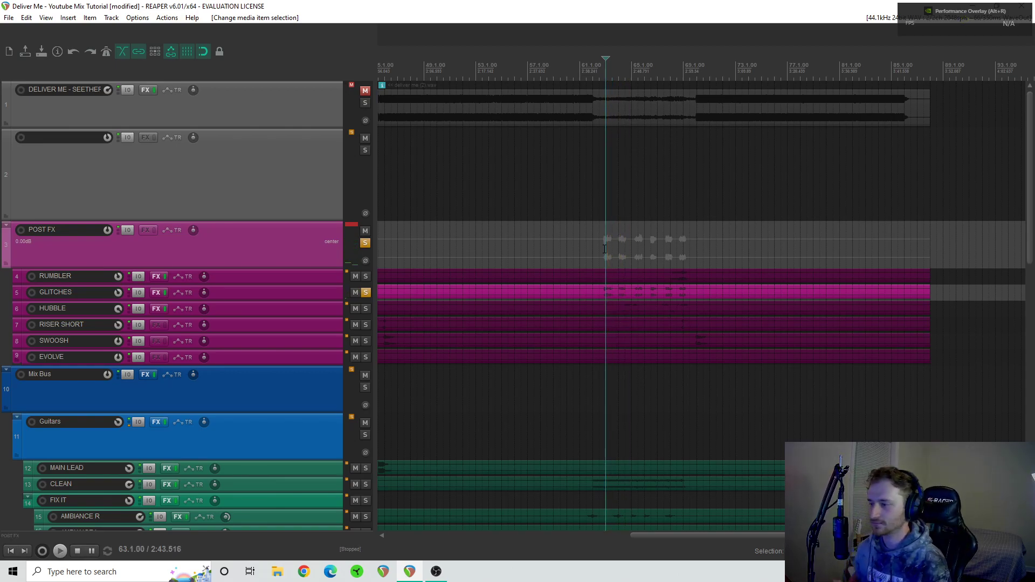
click(368, 291)
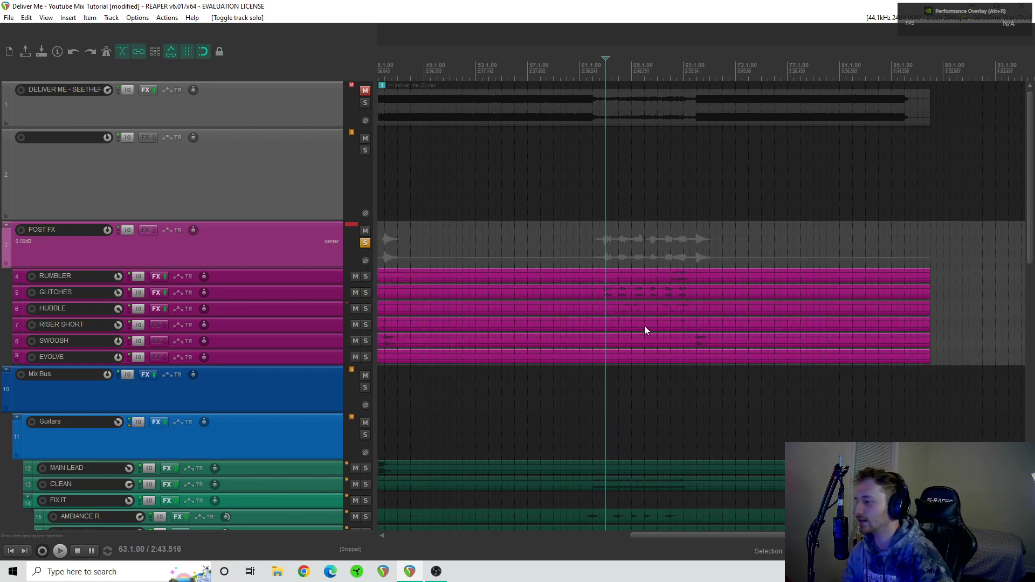
- Solo the RUMBLER track and audition it from position 11.3, ending with playback stopped
scroll(662, 336, left, 5)
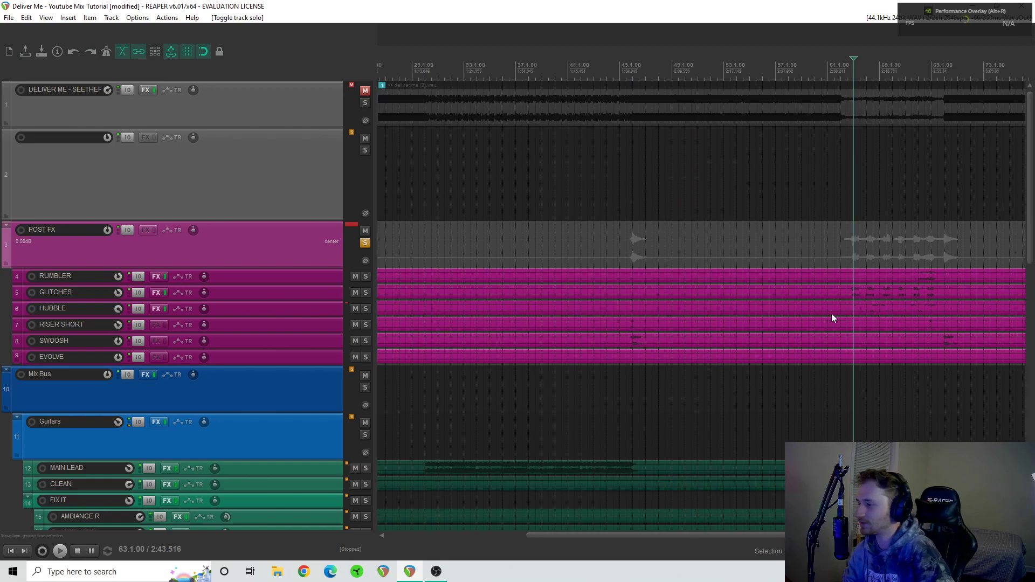
scroll(811, 333, right, 4)
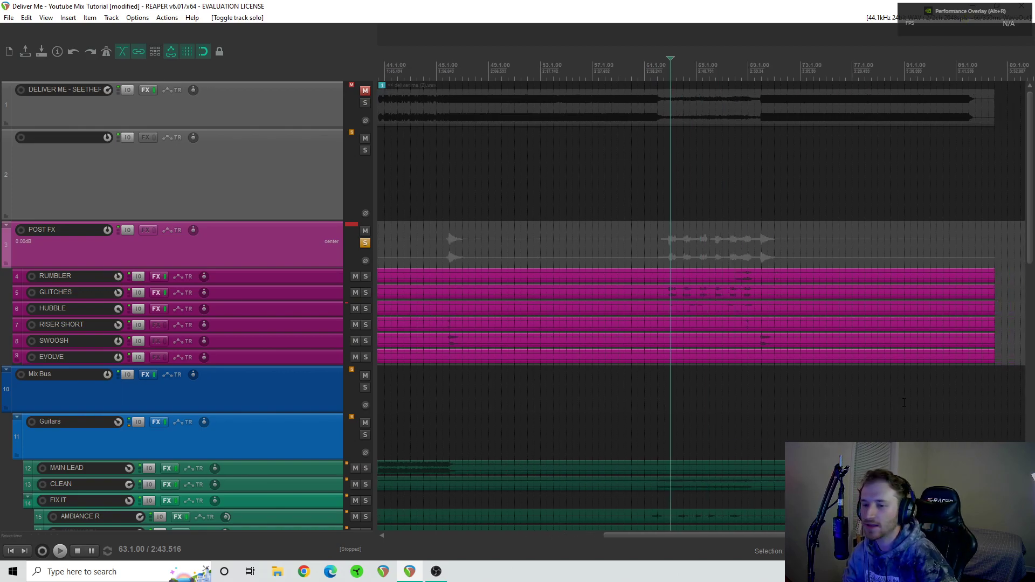
scroll(629, 365, left, 9)
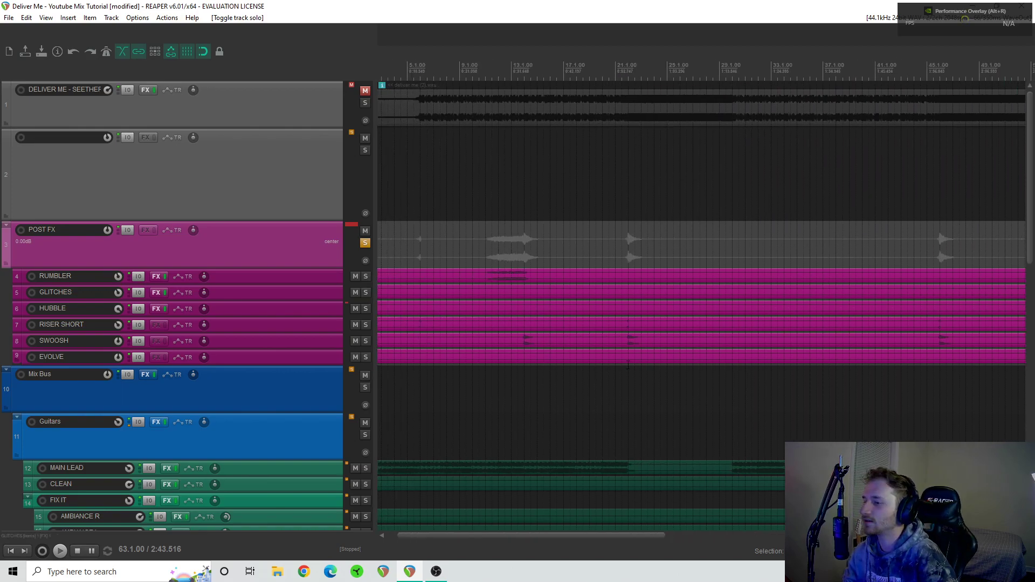
scroll(578, 326, down, 2)
scroll(577, 328, left, 7)
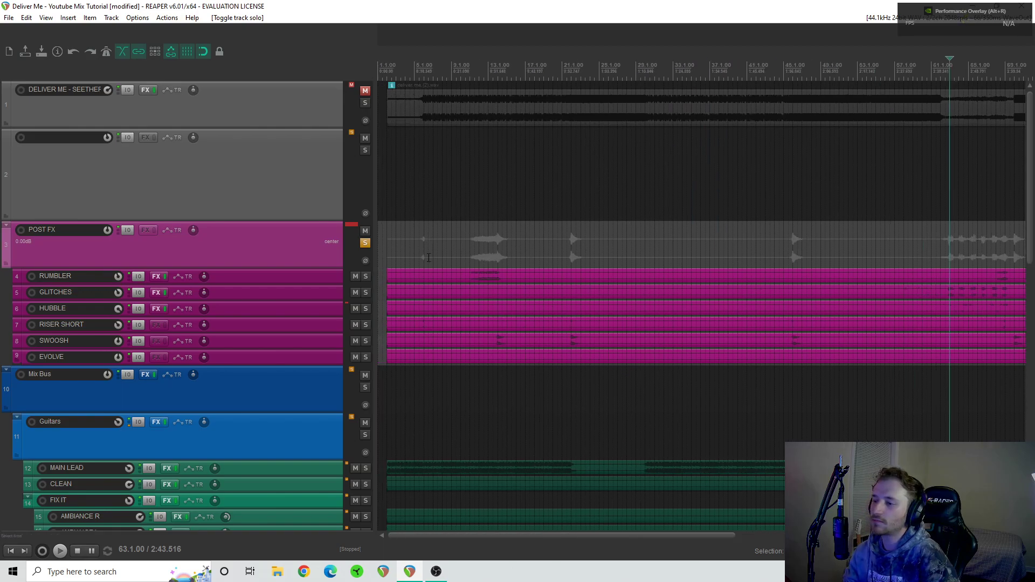
click(366, 276)
click(476, 256)
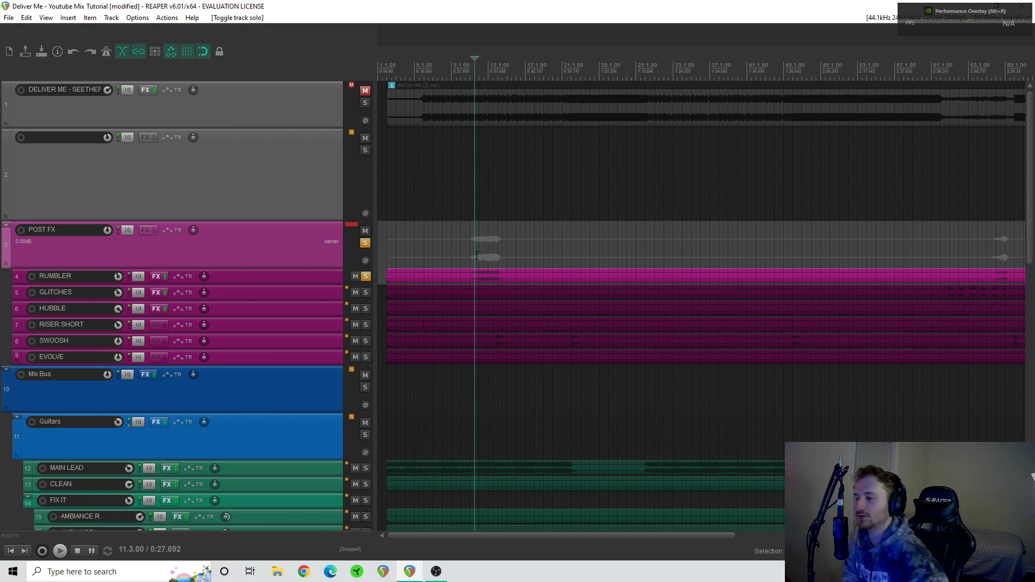
key(space)
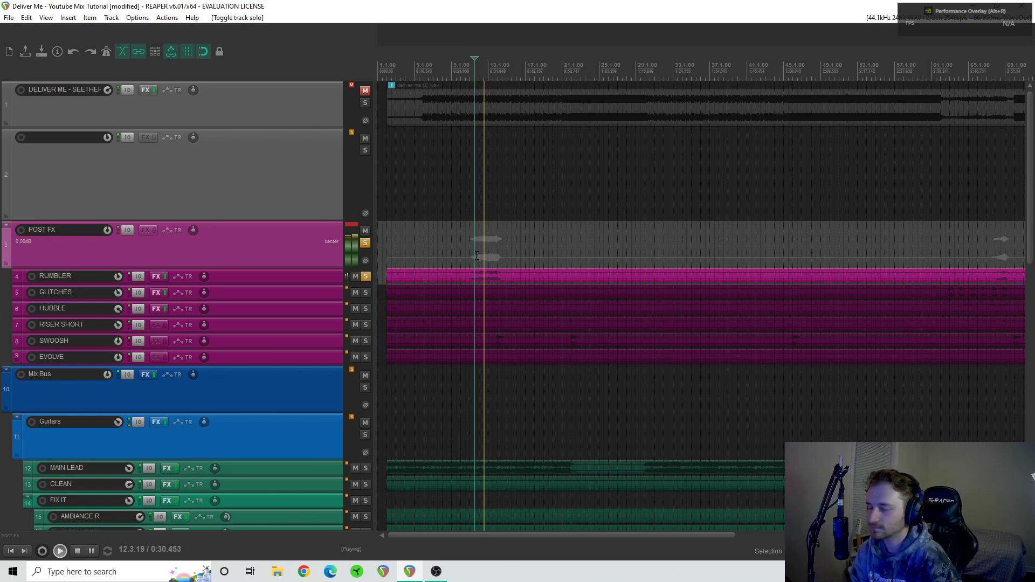
key(space)
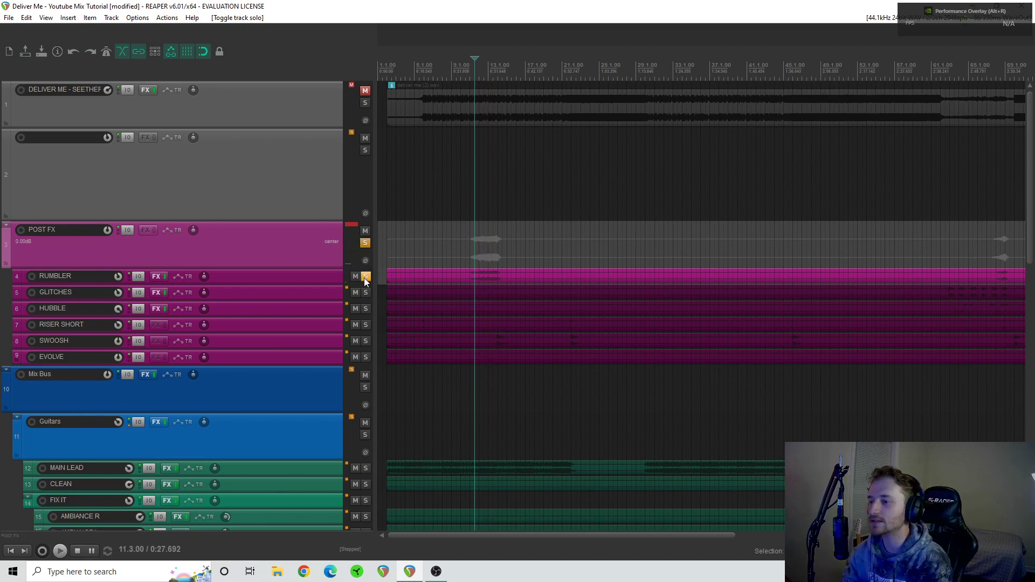
- Unsolo the RUMBLER track and the POST FX folder, and audition the full mix from position 11.3, ending with playback stopped
click(365, 278)
click(365, 243)
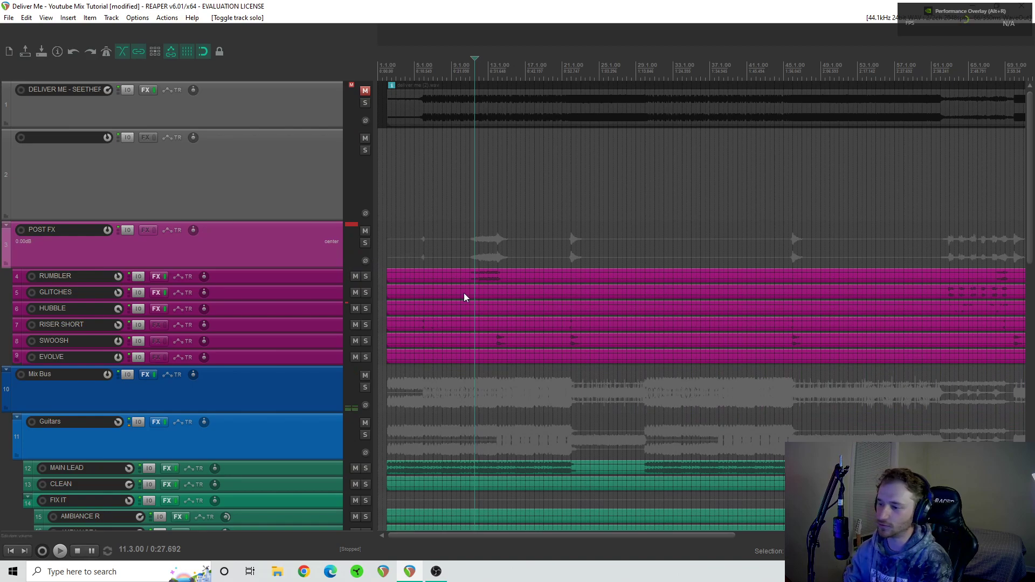
key(space)
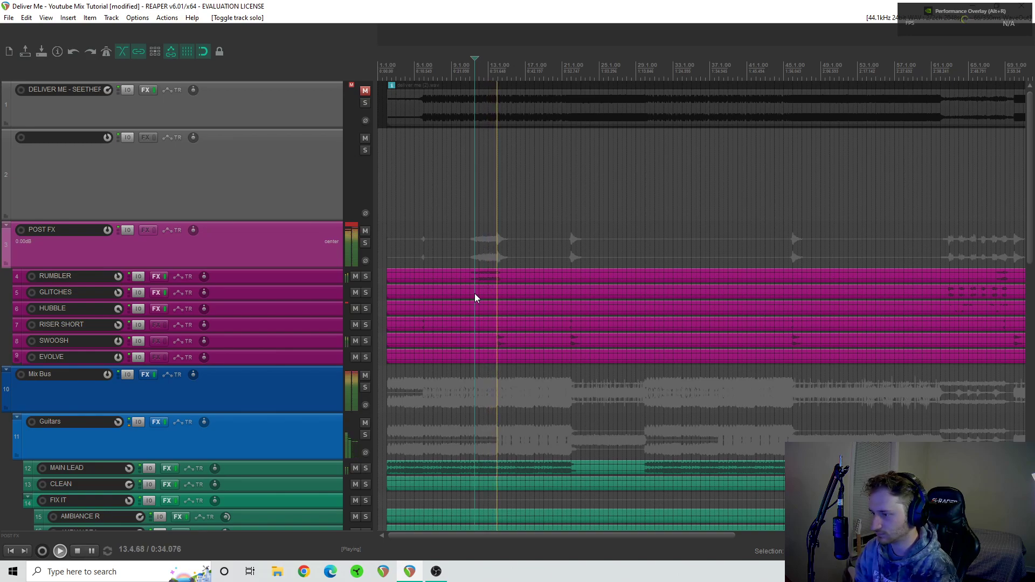
key(space)
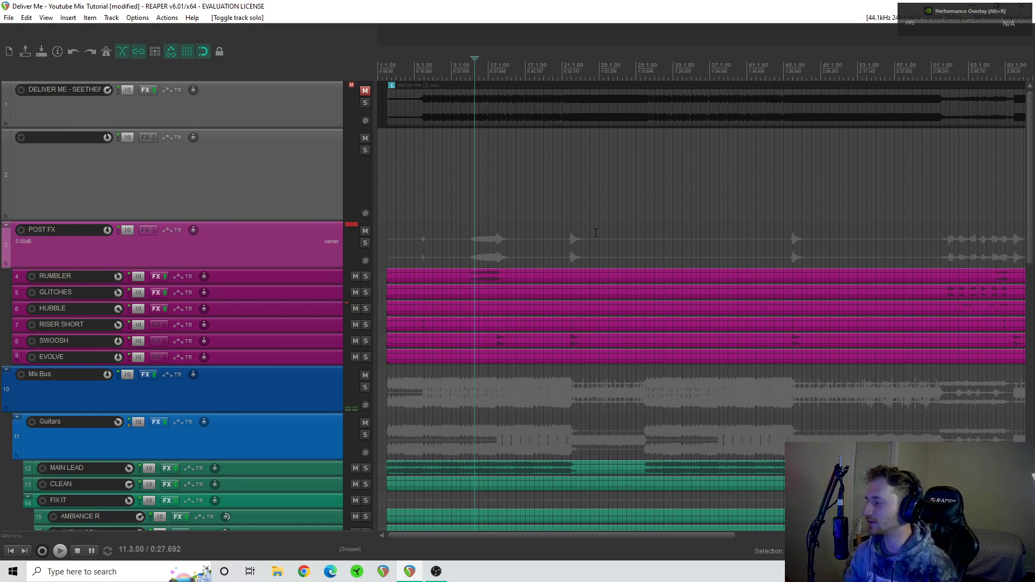
- Audition the HUBBLE track in solo from position 61.4, ending with playback stopped and the track unsoloed
scroll(273, 348, down, 5)
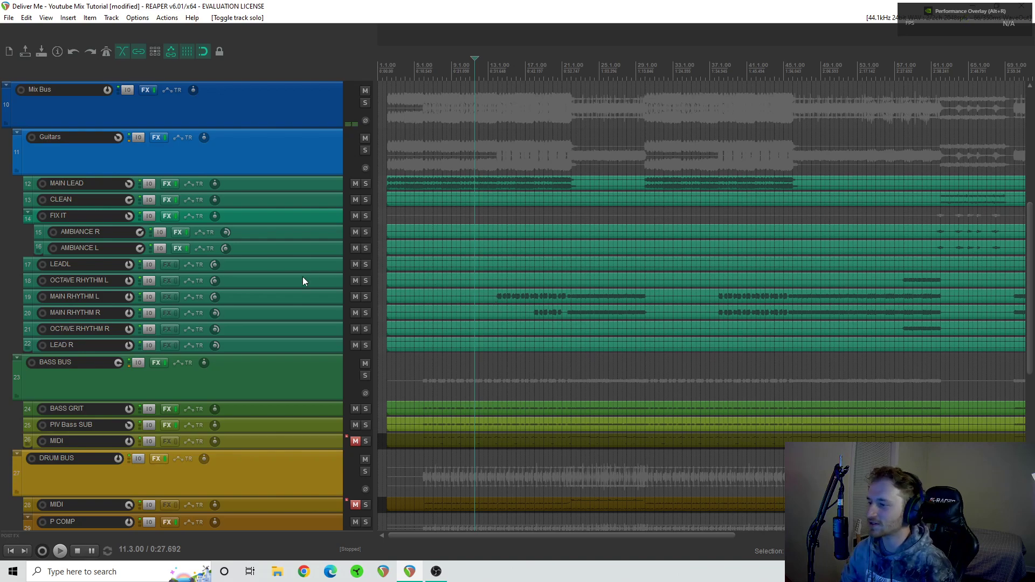
scroll(257, 296, up, 4)
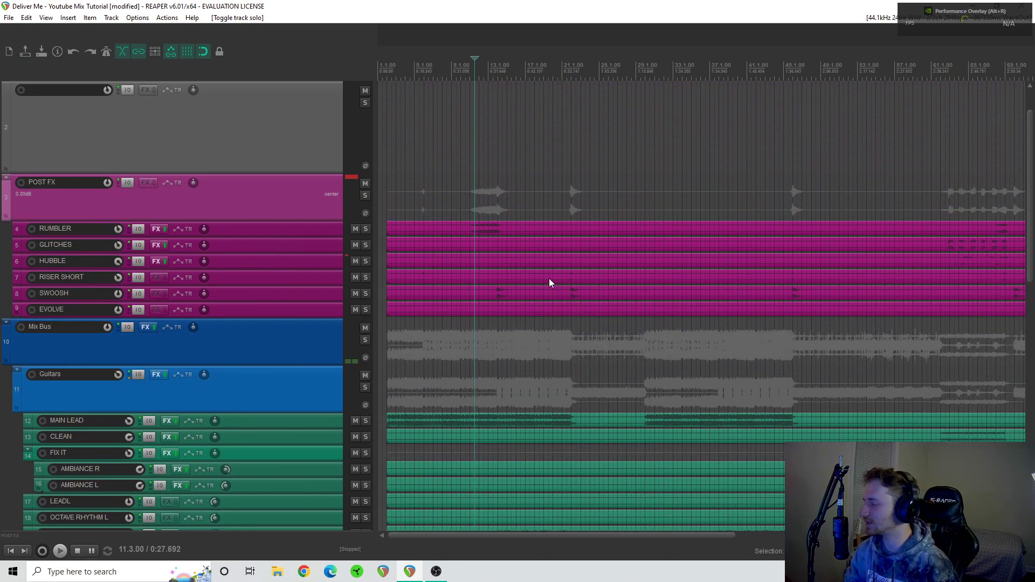
scroll(550, 279, right, 10)
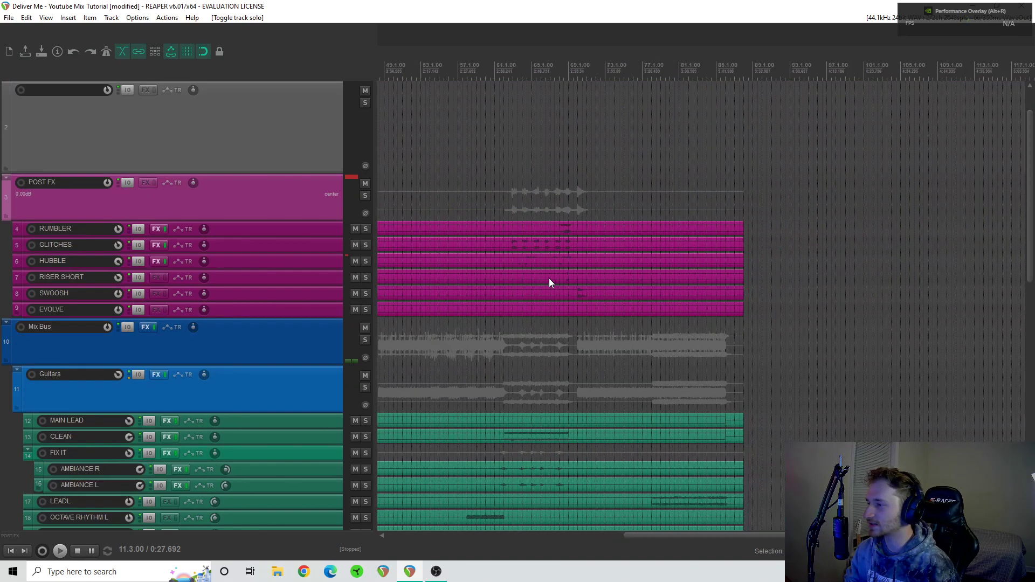
click(367, 261)
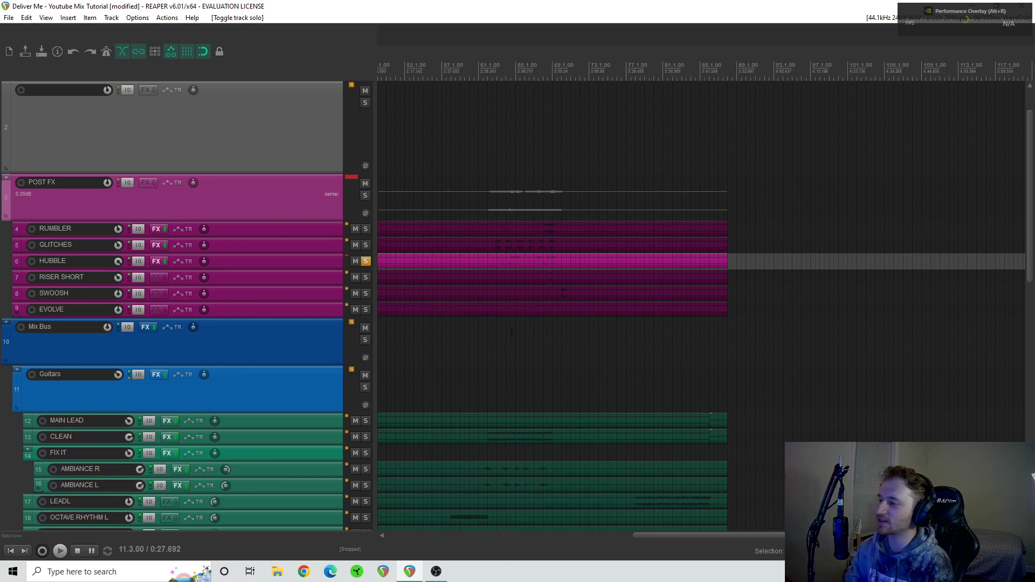
click(492, 331)
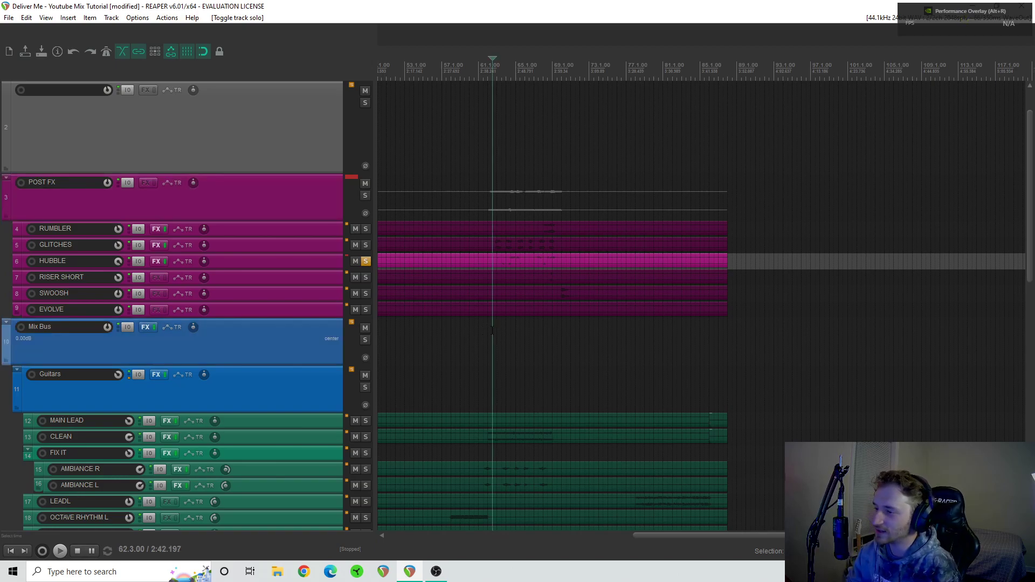
scroll(651, 303, up, 3)
scroll(711, 267, right, 3)
click(582, 357)
key(space)
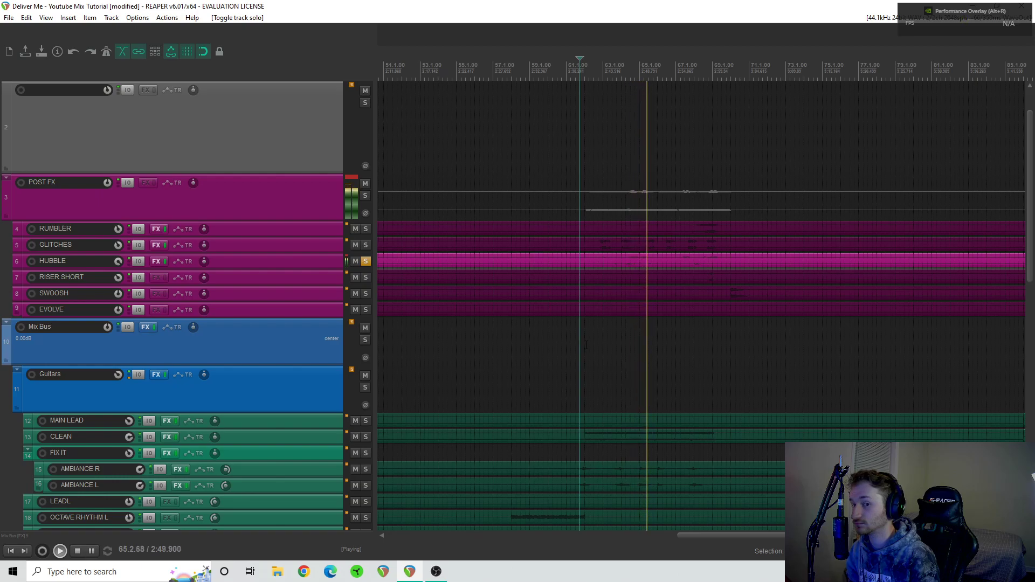
key(space)
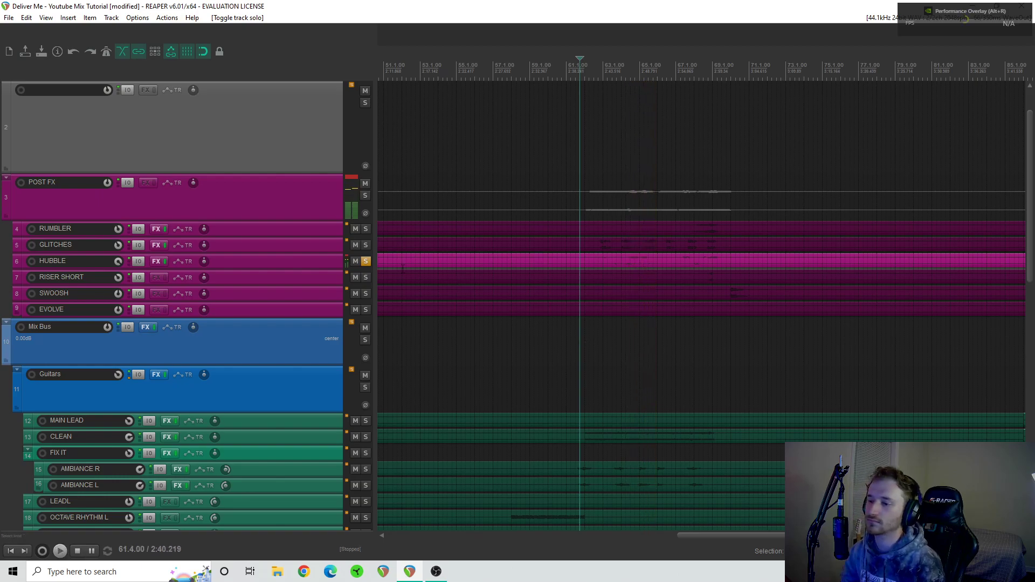
click(366, 261)
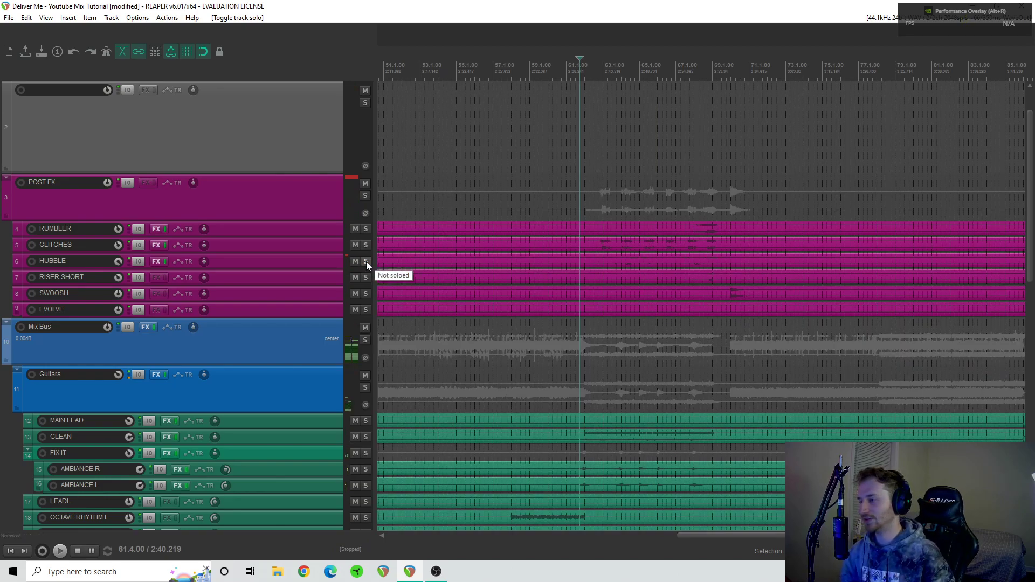
- Audition HUBBLE and the FIX IT folder soloed together from position 61.4, ending with playback stopped and both unsoloed
click(366, 262)
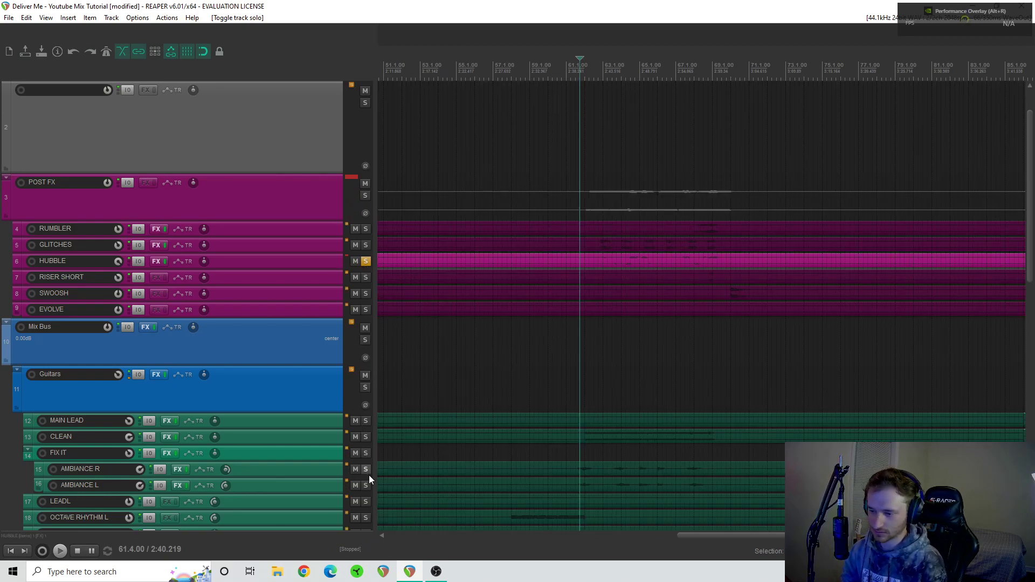
click(366, 453)
key(space)
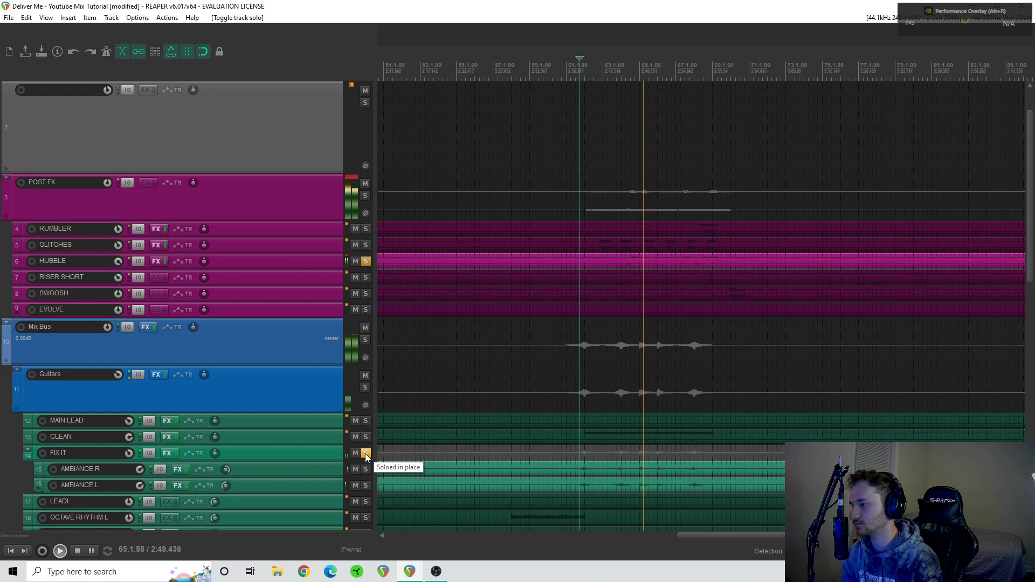
key(space)
click(365, 454)
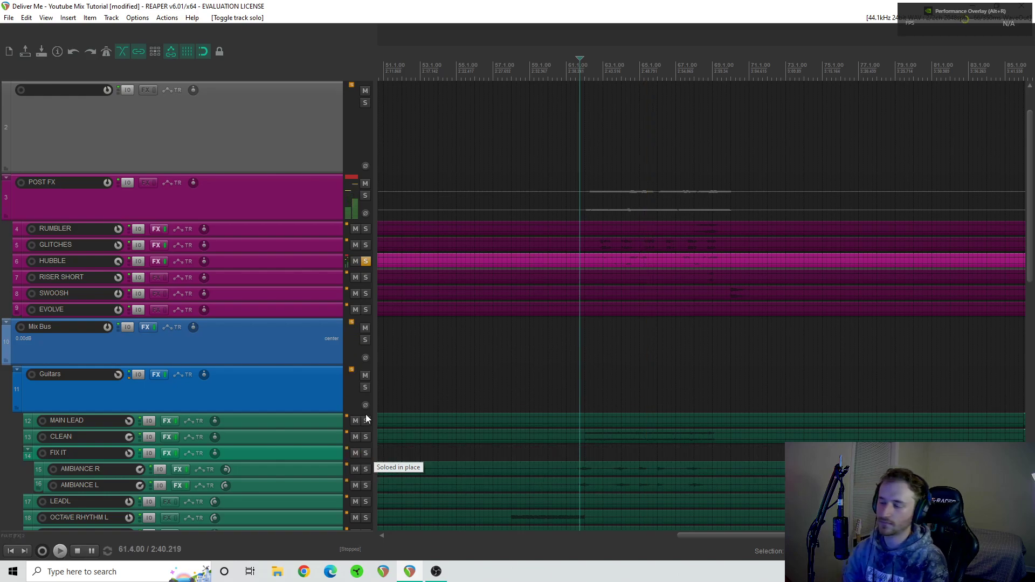
click(365, 262)
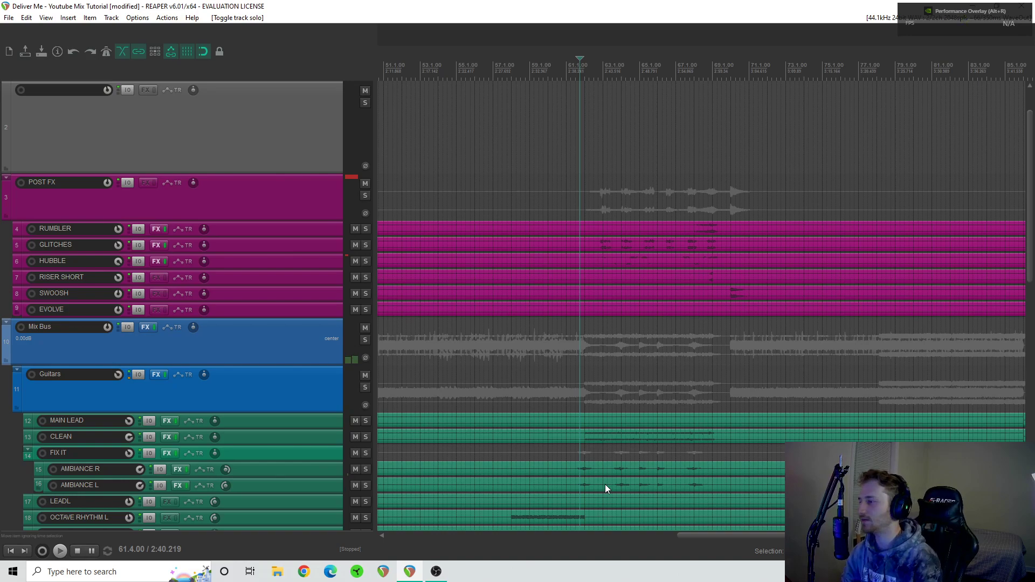
- Play the song from about bar 6 with Pro-Q 3, VBC FG-Grey, Gullfoss Master, Virtual Tape Machines and Ozone 9 Imager bypassed on the Mix Bus
scroll(605, 487, down, 3)
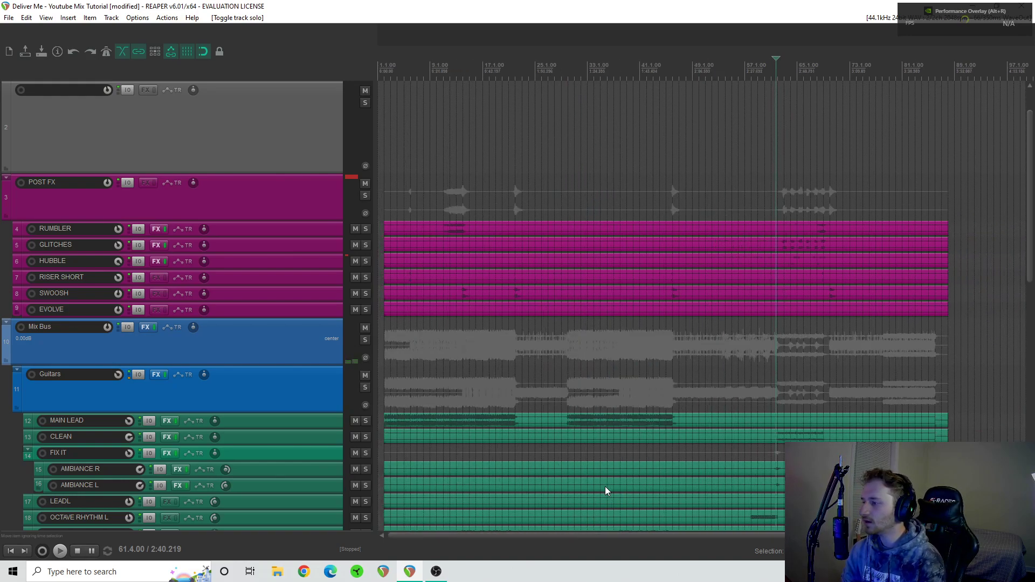
scroll(244, 391, down, 5)
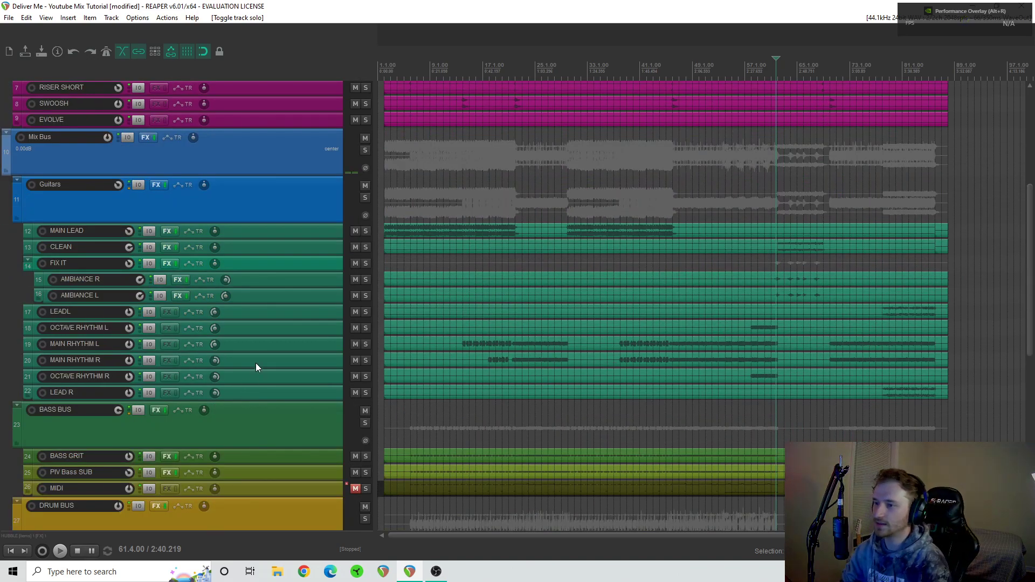
click(147, 137)
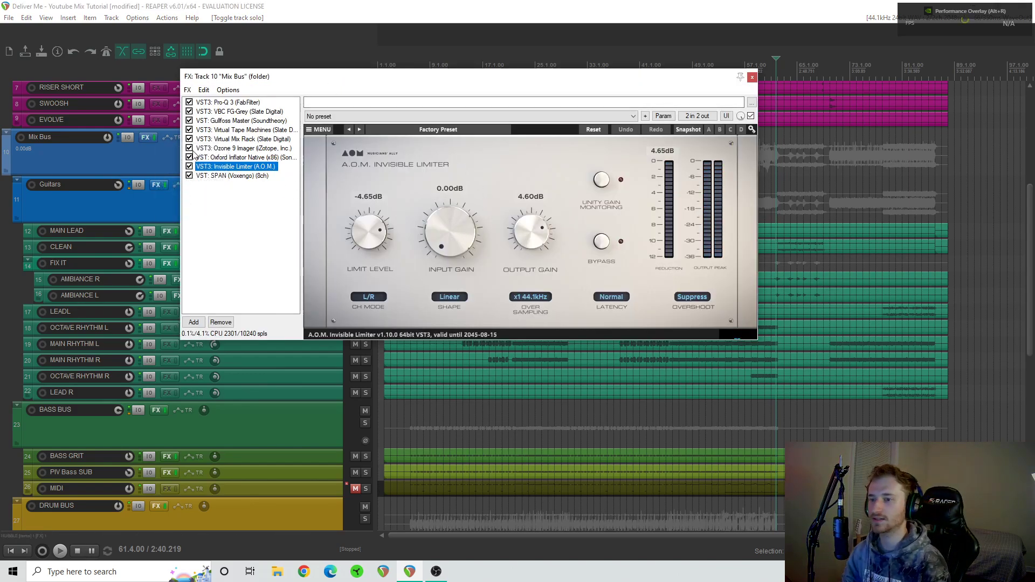
click(189, 130)
click(190, 121)
click(189, 102)
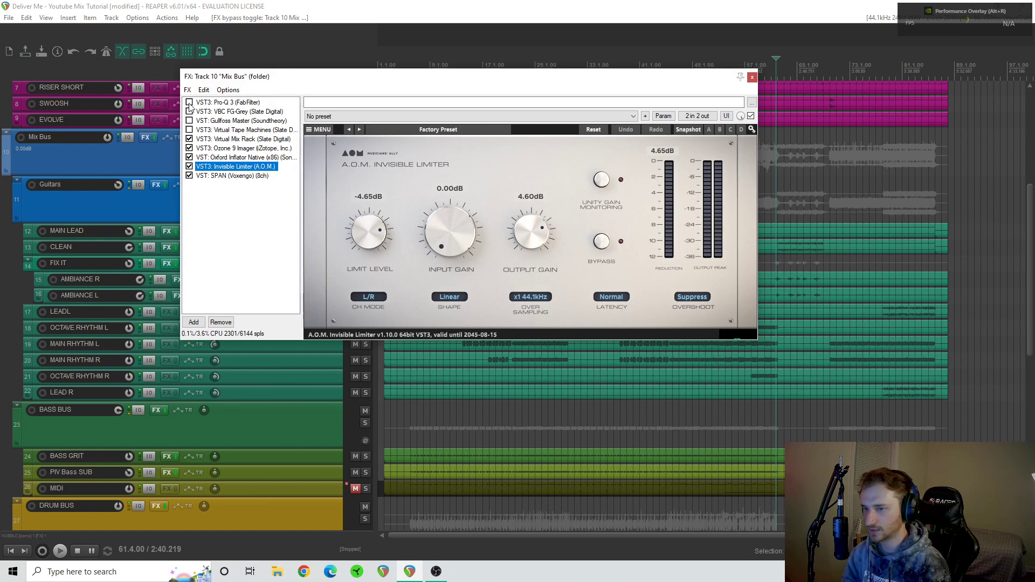
click(411, 416)
key(space)
click(189, 148)
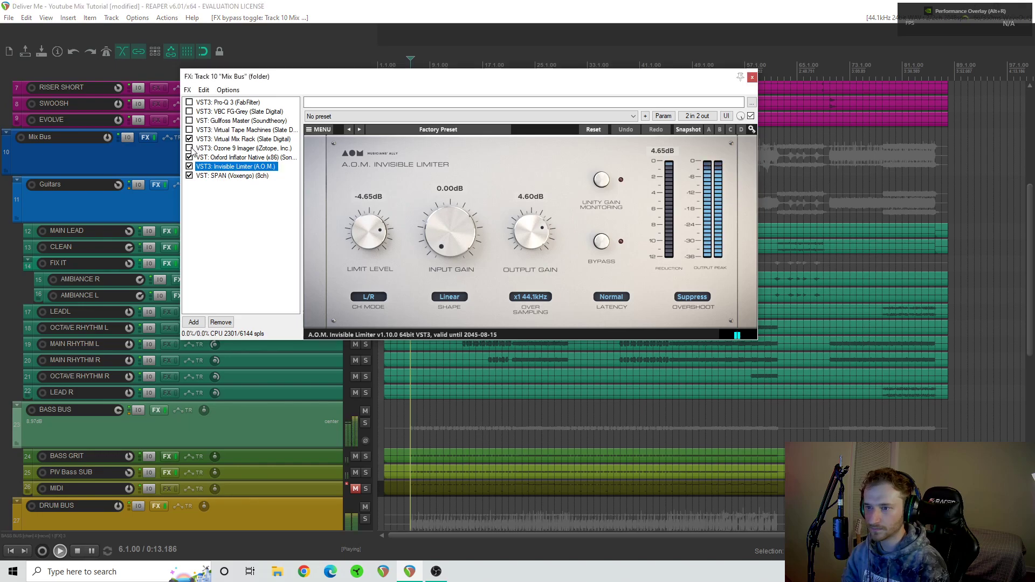
- Continue playback from bar 22 while re-enabling the five bypassed Mix Bus plugins, ending with playback stopped
click(515, 415)
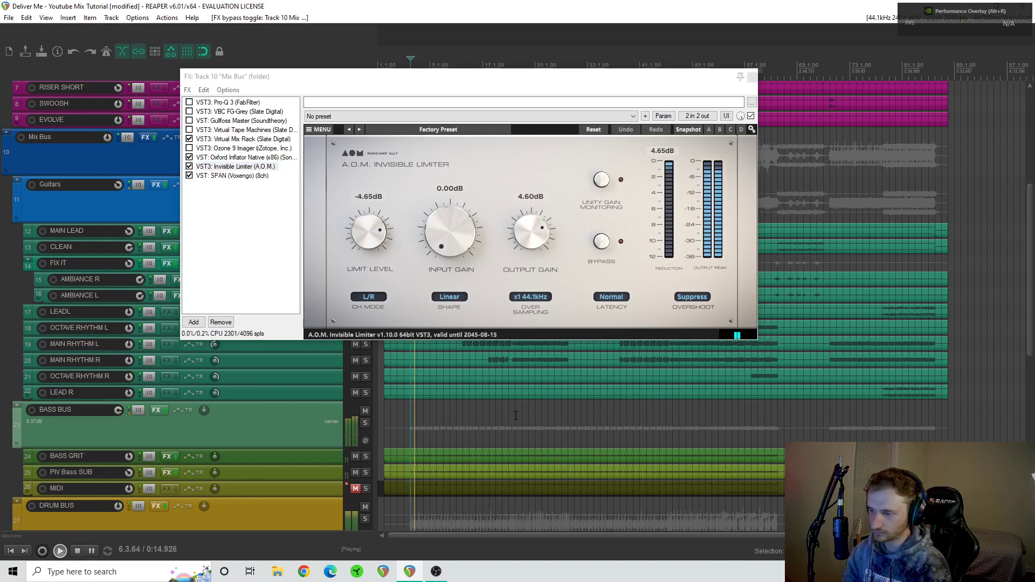
click(189, 148)
click(189, 130)
click(189, 121)
click(190, 111)
click(190, 102)
key(space)
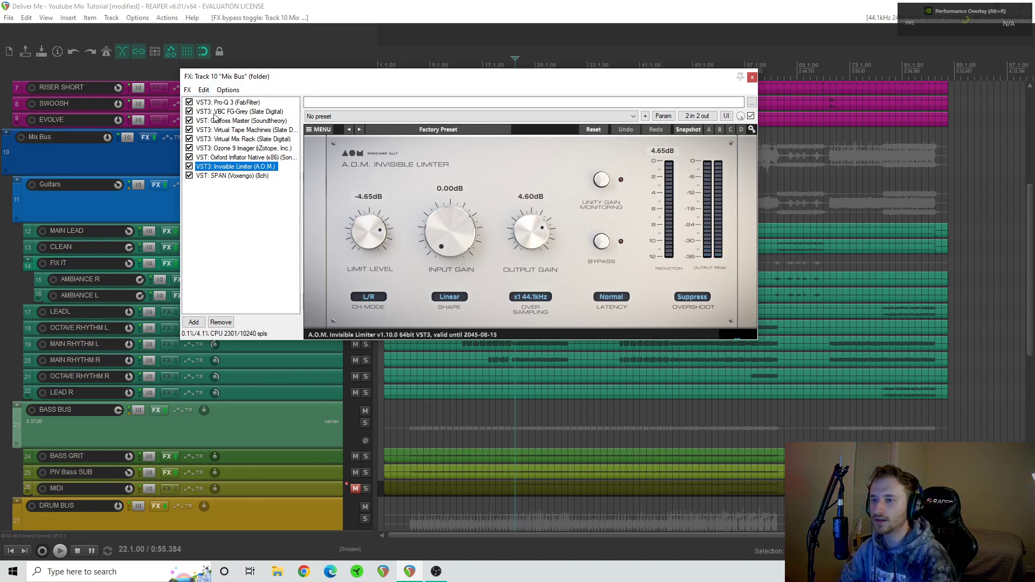
- Show the Mix Bus's Pro-Q 3 settings at a smaller interface size and inspect its lowest low-cut band
click(229, 102)
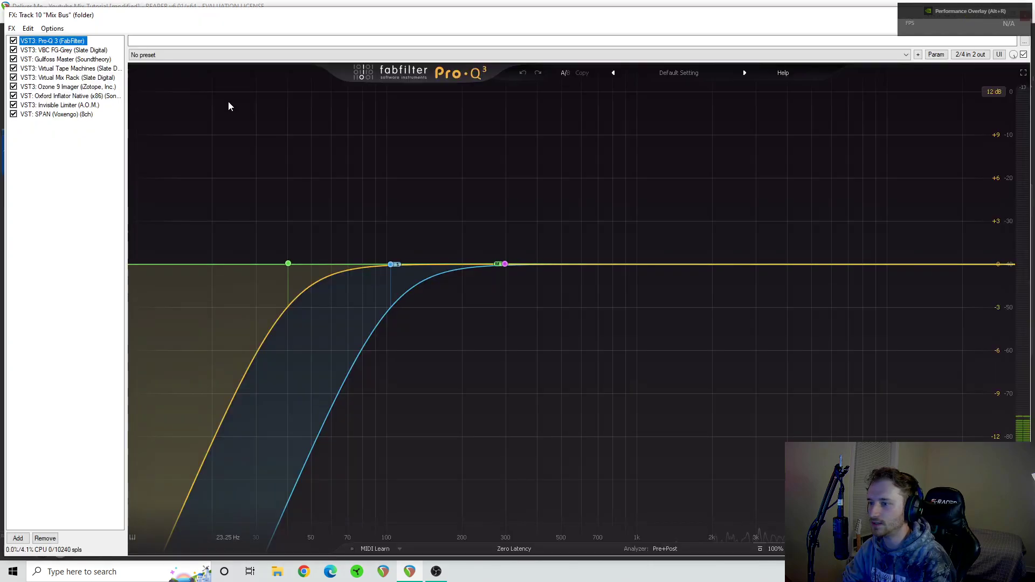
click(1016, 549)
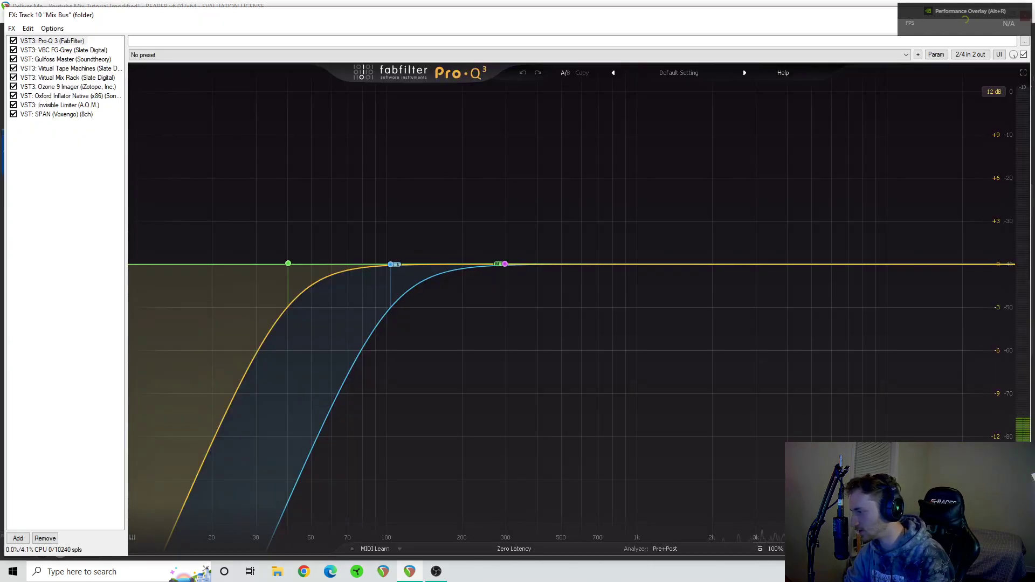
click(992, 493)
mouse_move(216, 186)
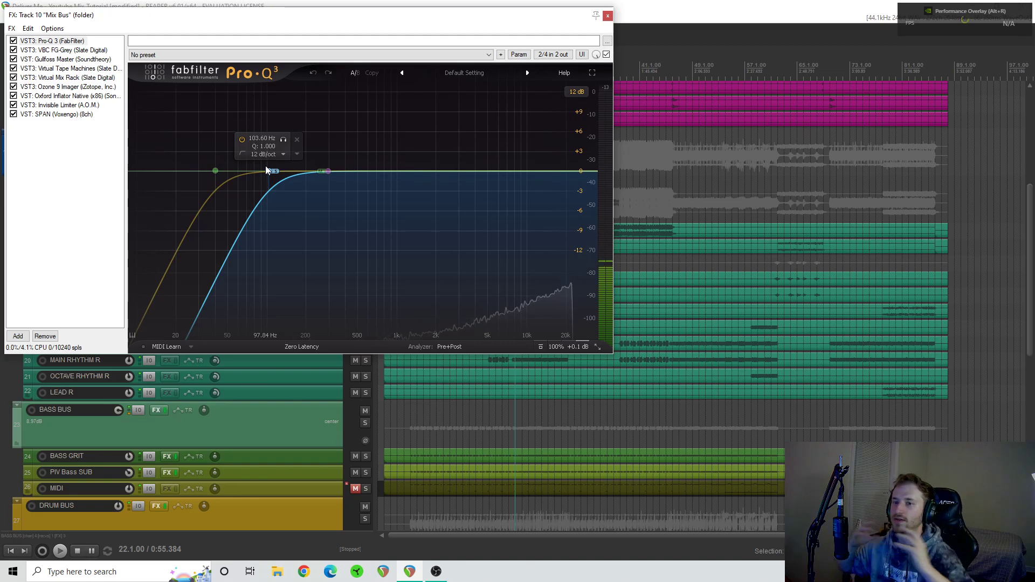
- Show the VBC FG-Grey compressor on the Mix Bus and compare it bypassed and enabled during playback from about bar 17
click(68, 51)
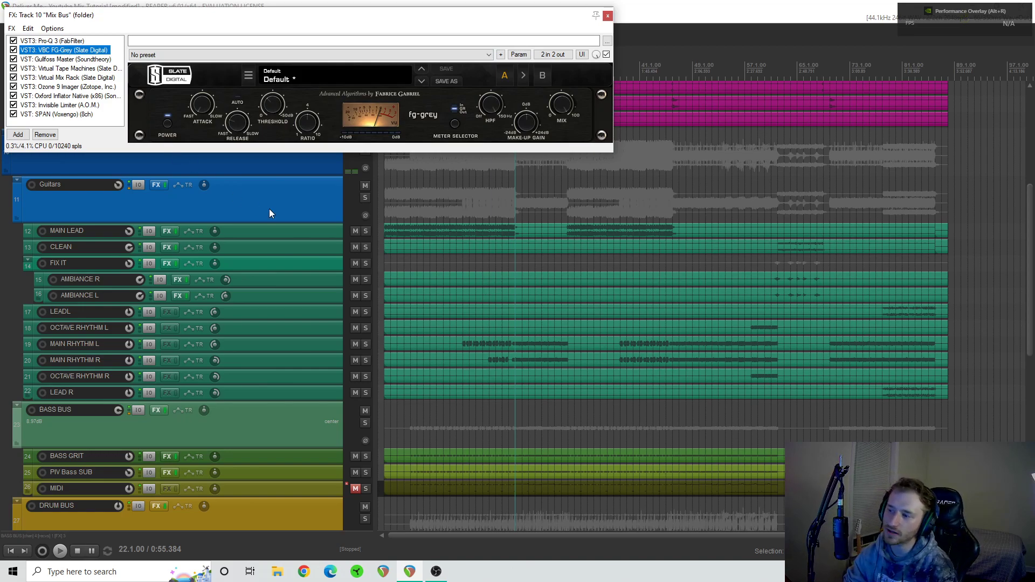
click(484, 180)
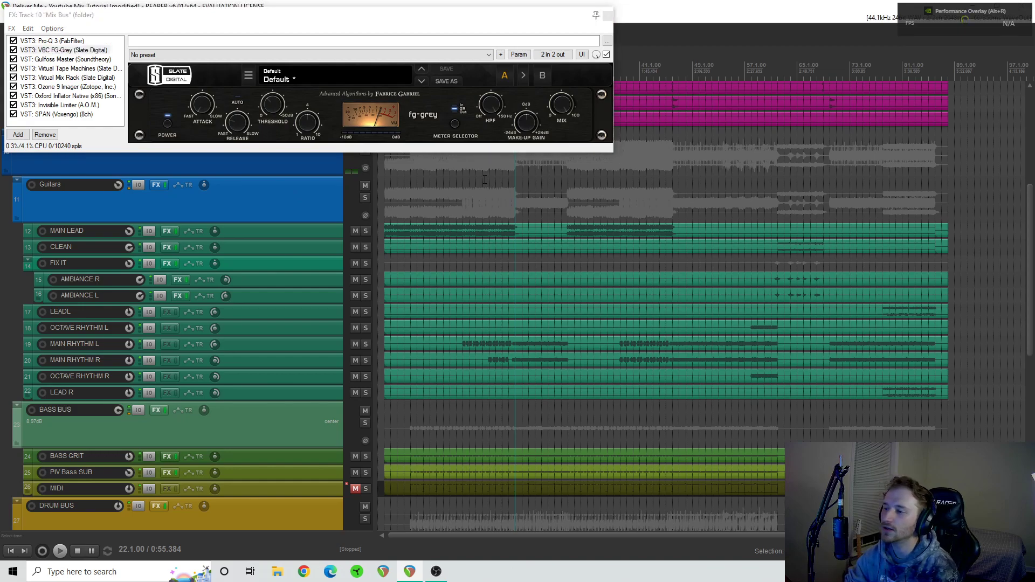
click(14, 50)
key(space)
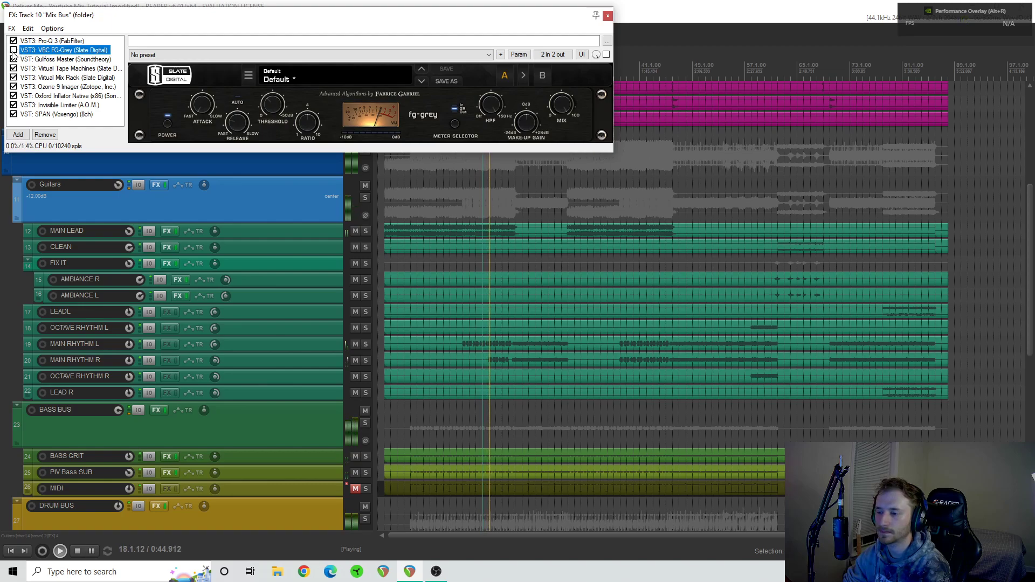
click(13, 52)
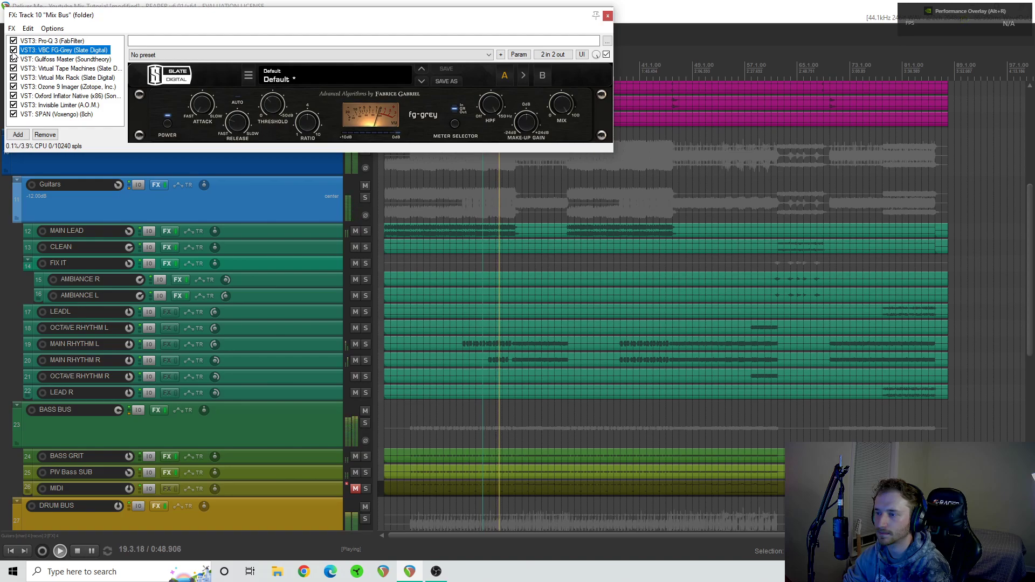
- Play from bars 38, 31 and 23, compare FG-Grey bypassed and enabled in the last passage, stop playback and check its HPF knob
click(619, 184)
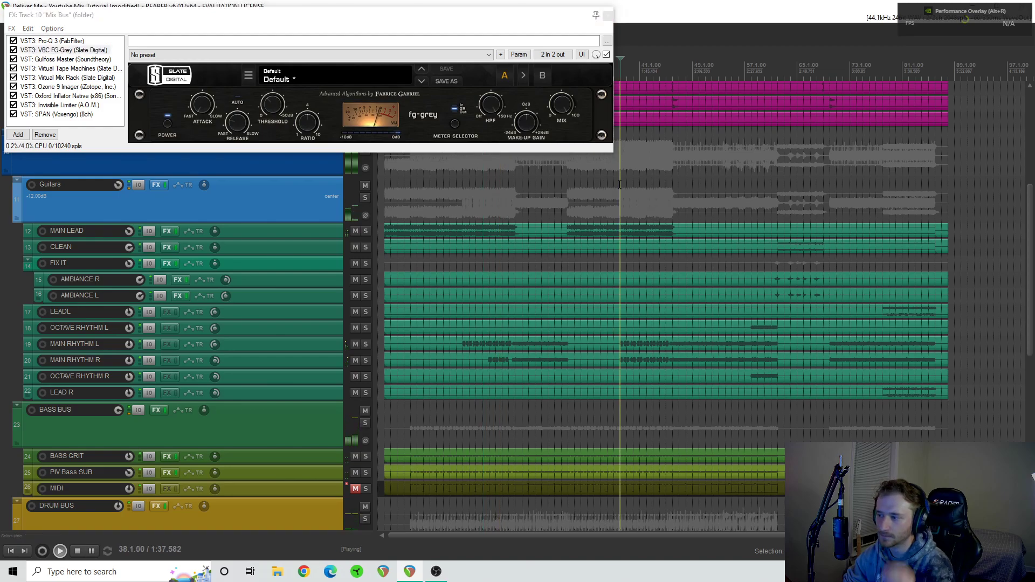
click(573, 208)
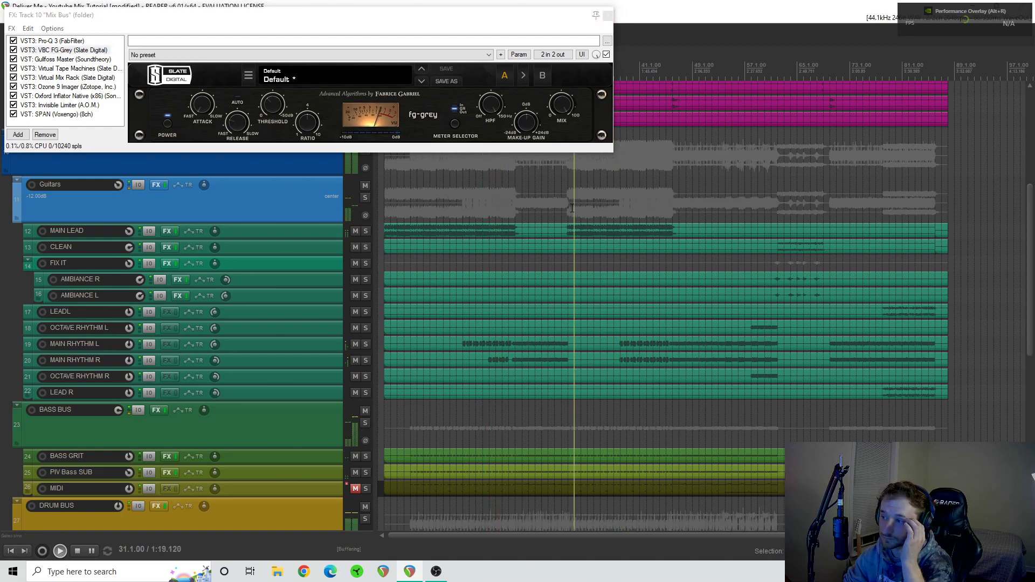
click(524, 209)
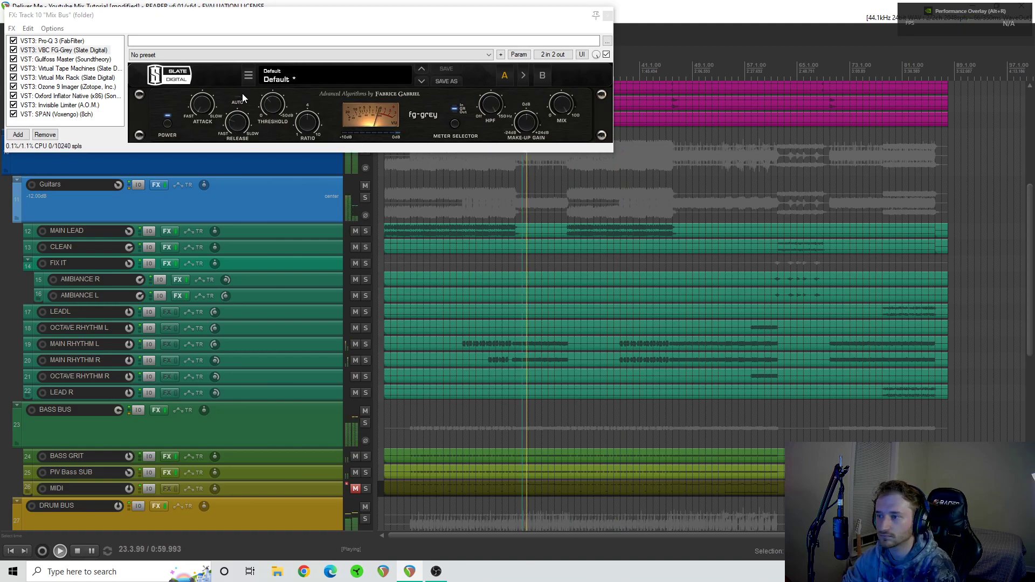
click(15, 50)
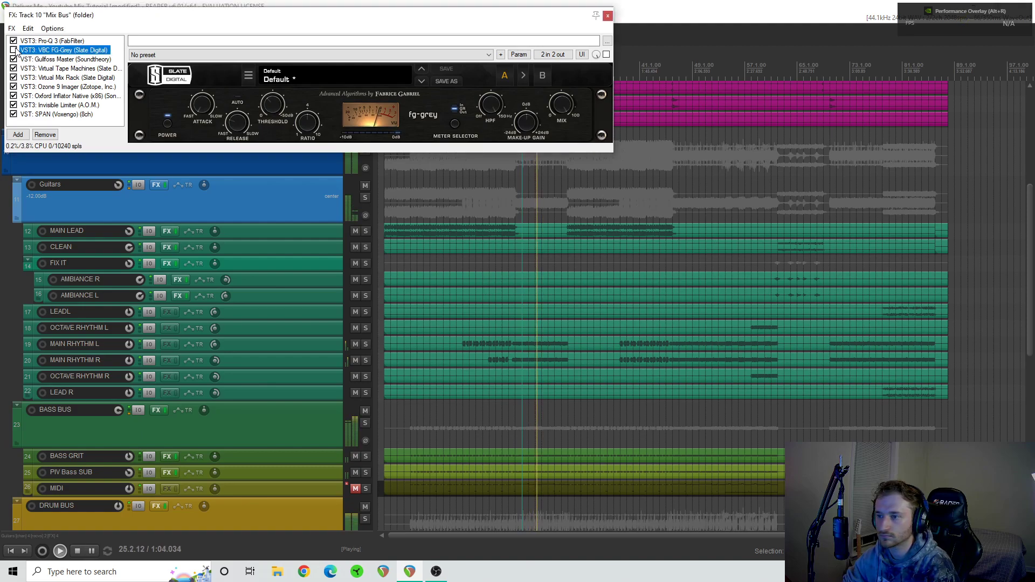
click(14, 50)
key(space)
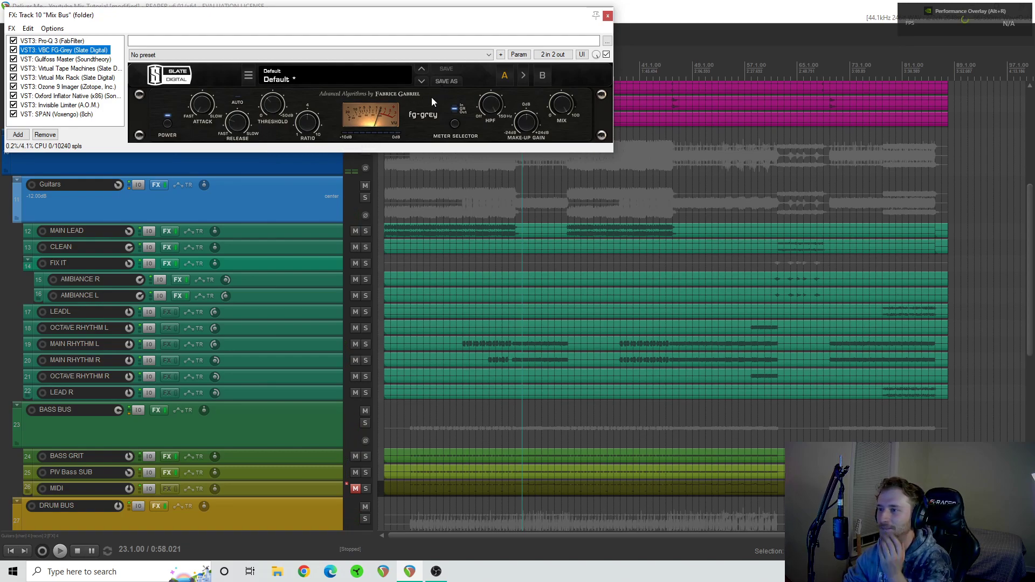
click(487, 111)
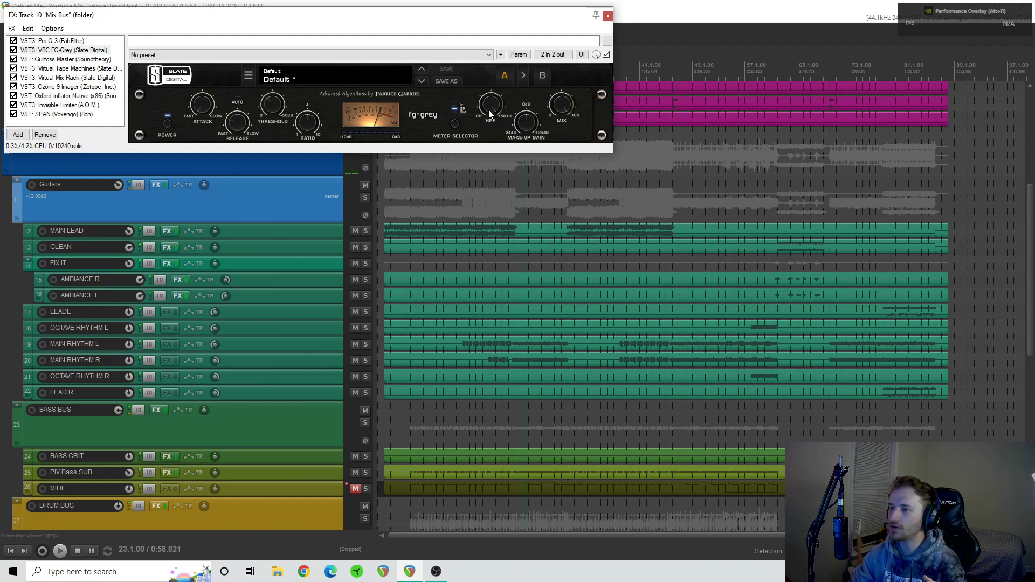
- Show Gullfoss Master on the Mix Bus and compare it bypassed and enabled during playback from bar 23
scroll(205, 462, down, 1)
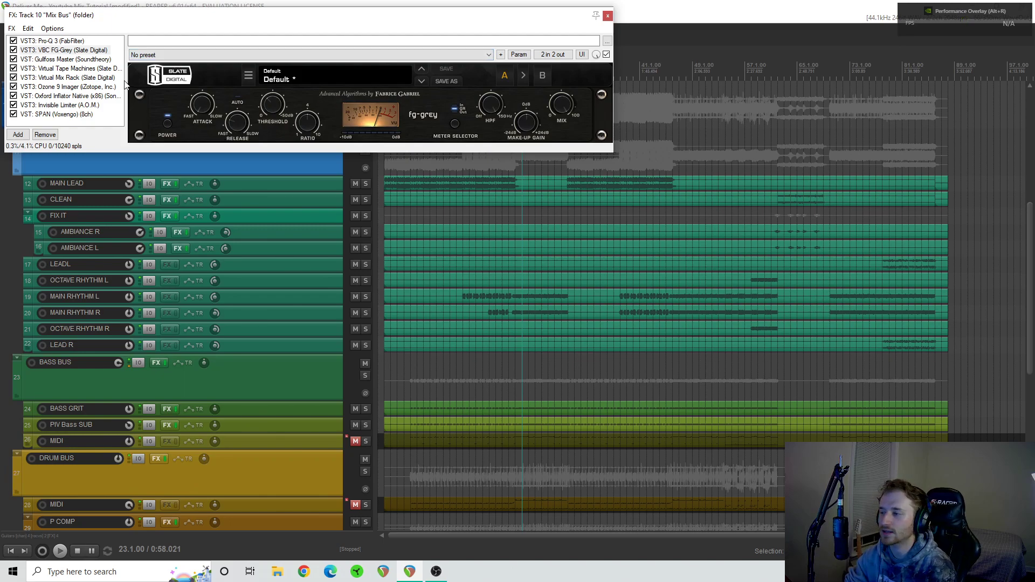
click(62, 59)
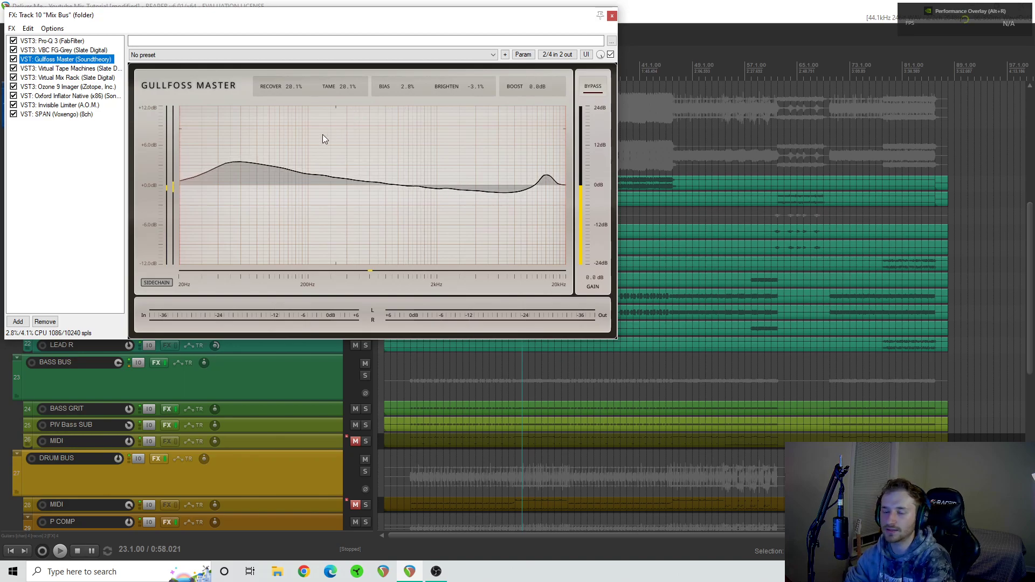
click(14, 60)
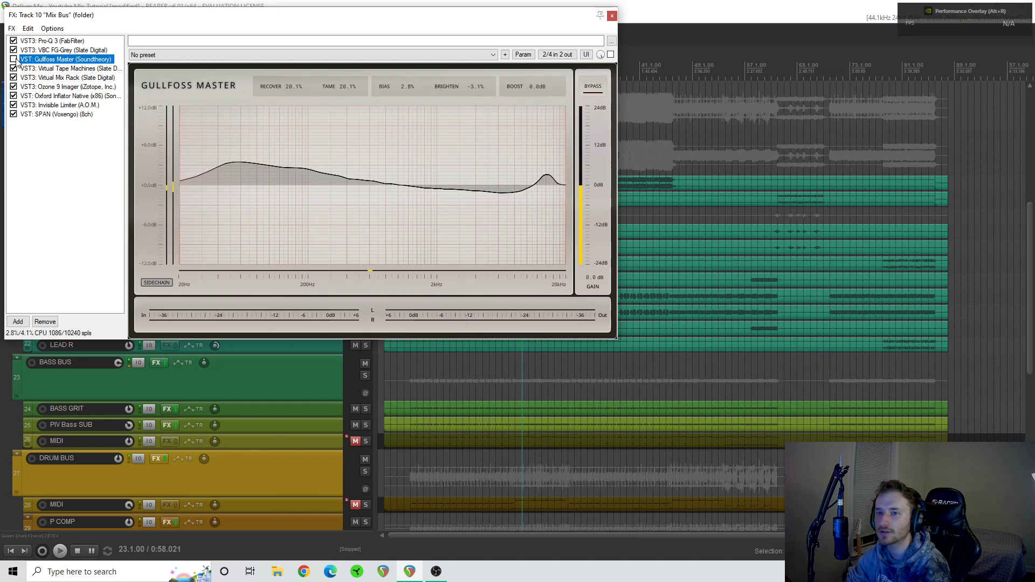
key(space)
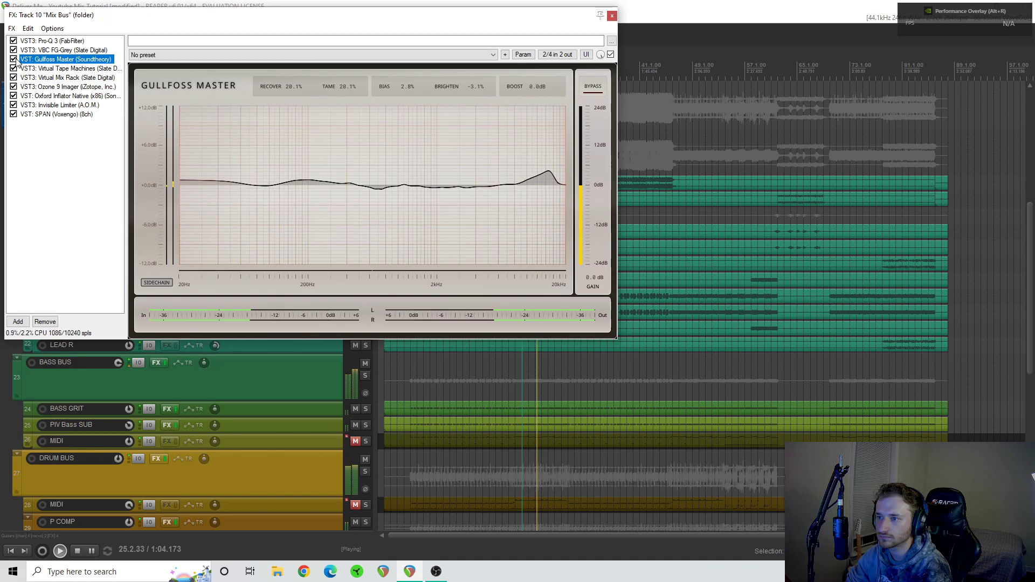
- Set Gullfoss Master's Tame to 19.7% and Brighten to 7.6%, stopping playback between the adjustments
drag(482, 91, 474, 5)
drag(477, 91, 476, 5)
drag(342, 85, 349, 5)
key(space)
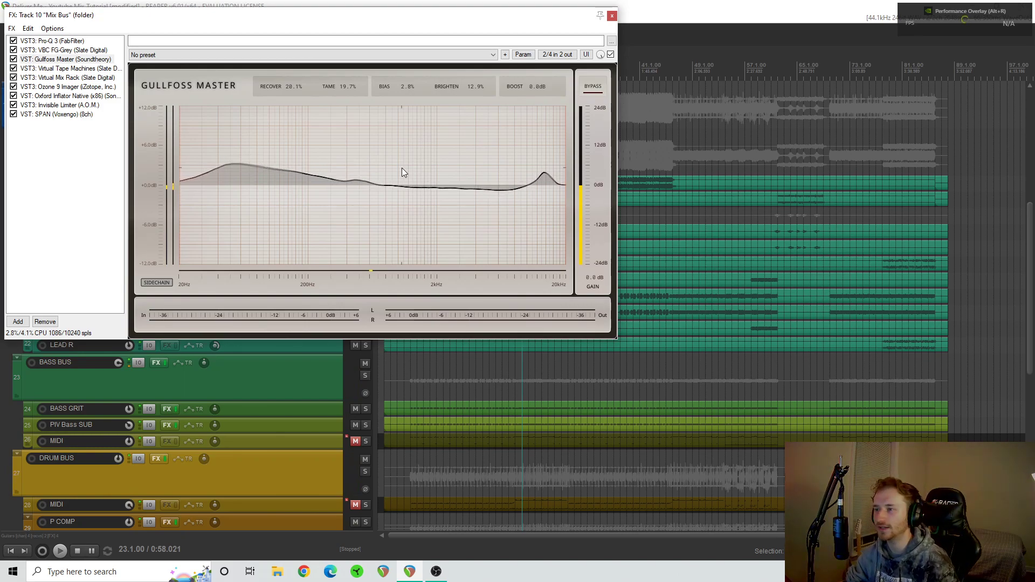
drag(474, 87, 466, 149)
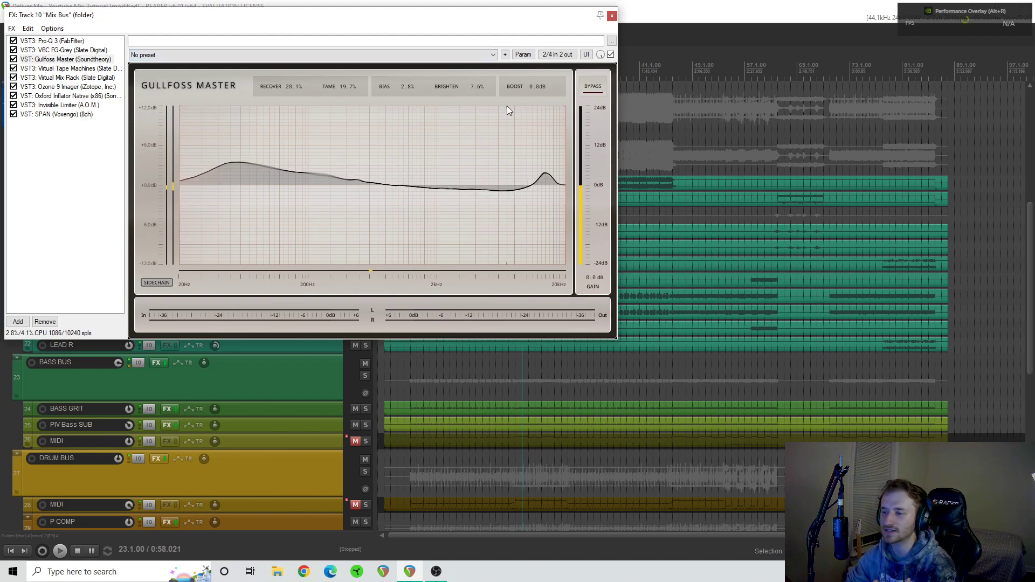
- Show Virtual Tape Machines on the Mix Bus and compare it bypassed and enabled twice during playback from bar 23
click(96, 68)
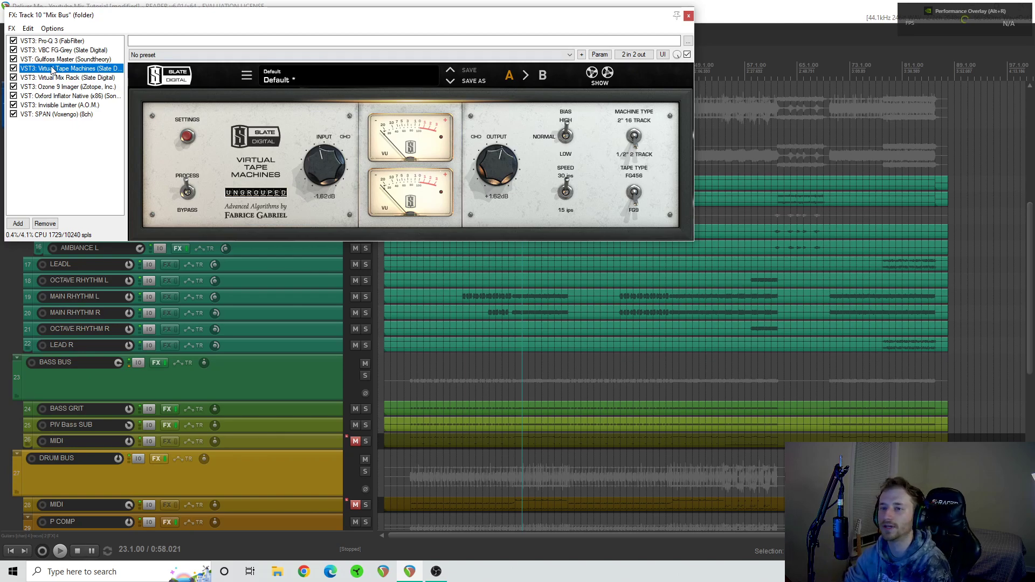
click(13, 69)
key(space)
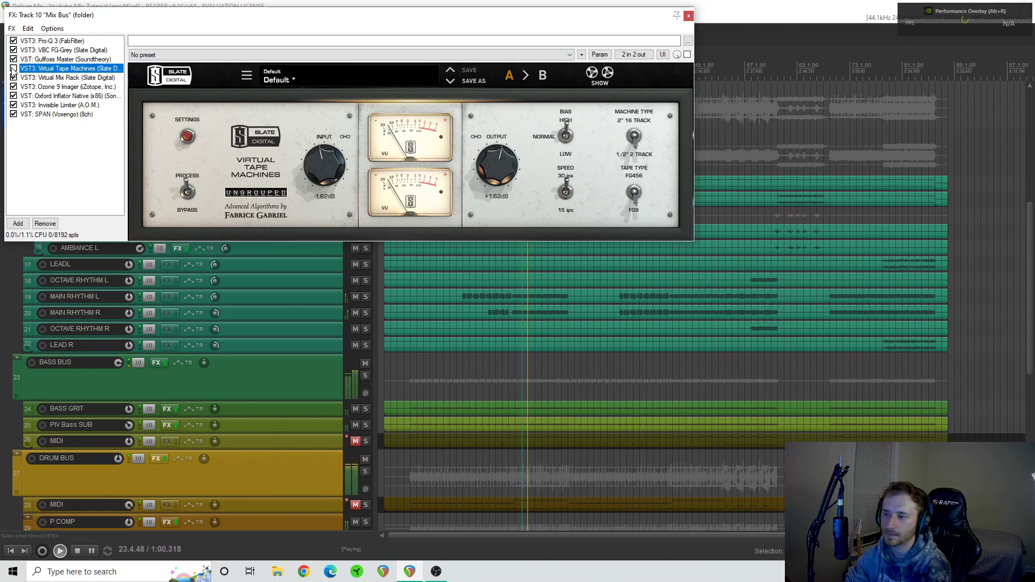
click(13, 68)
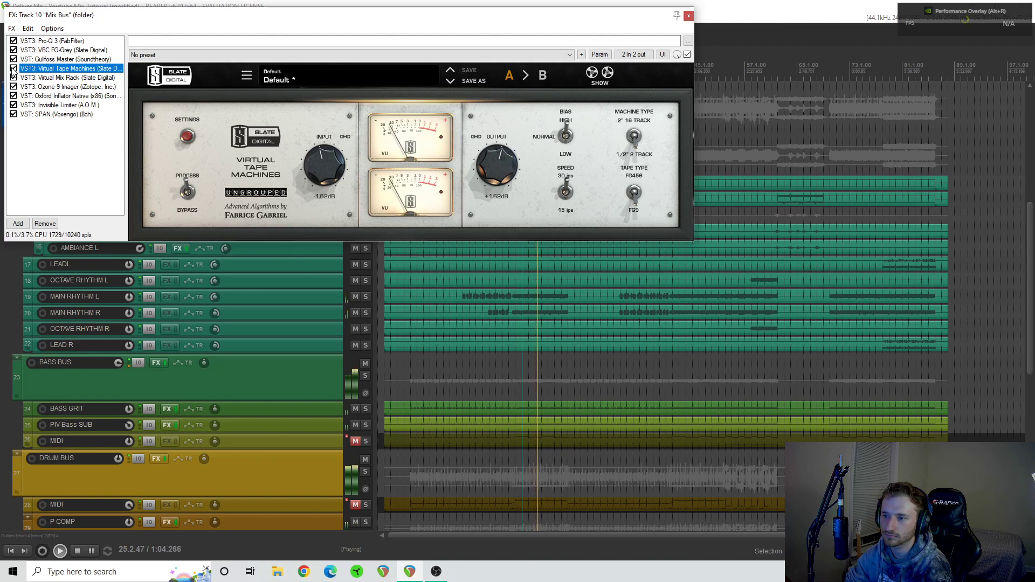
click(13, 68)
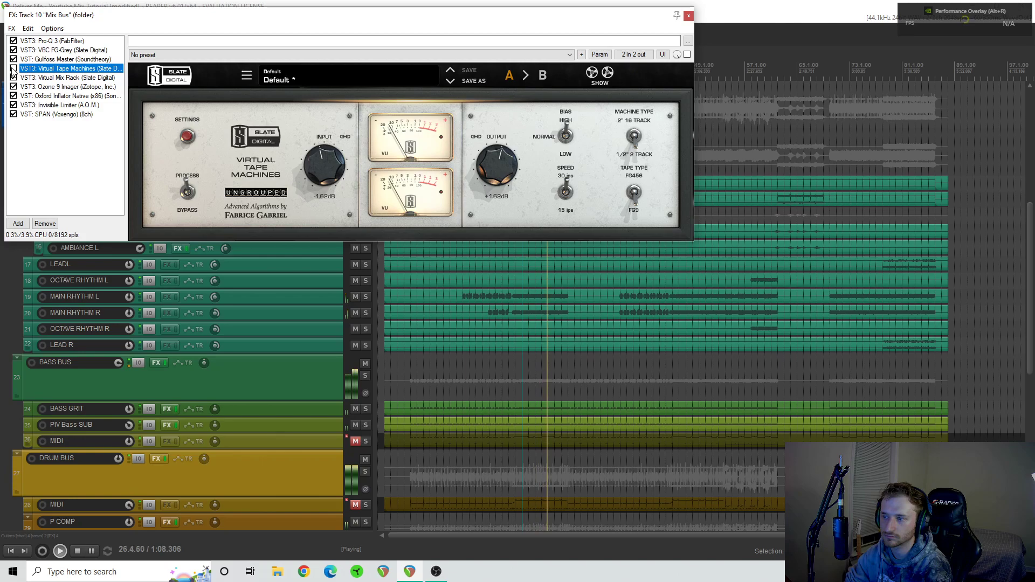
click(14, 69)
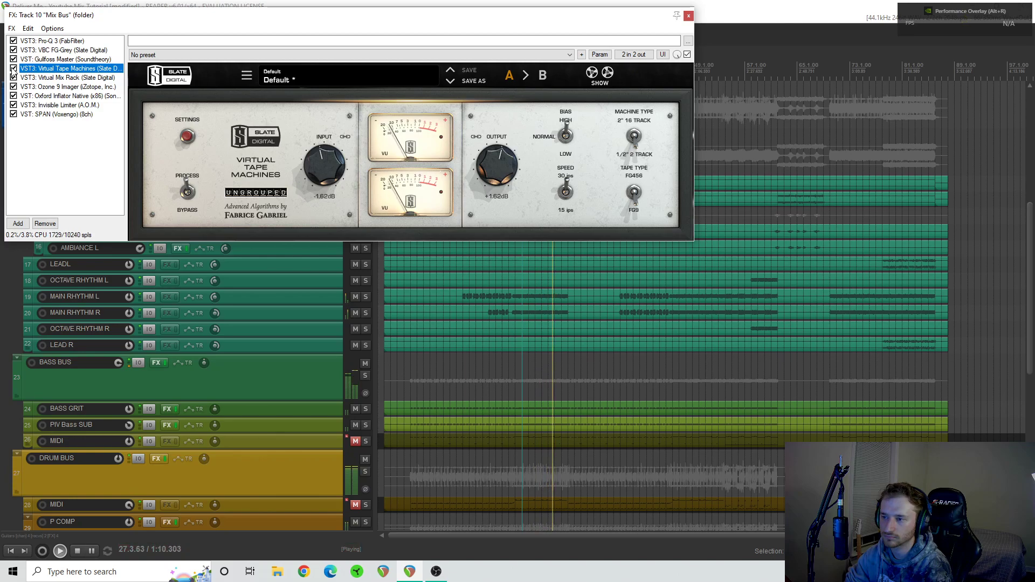
key(space)
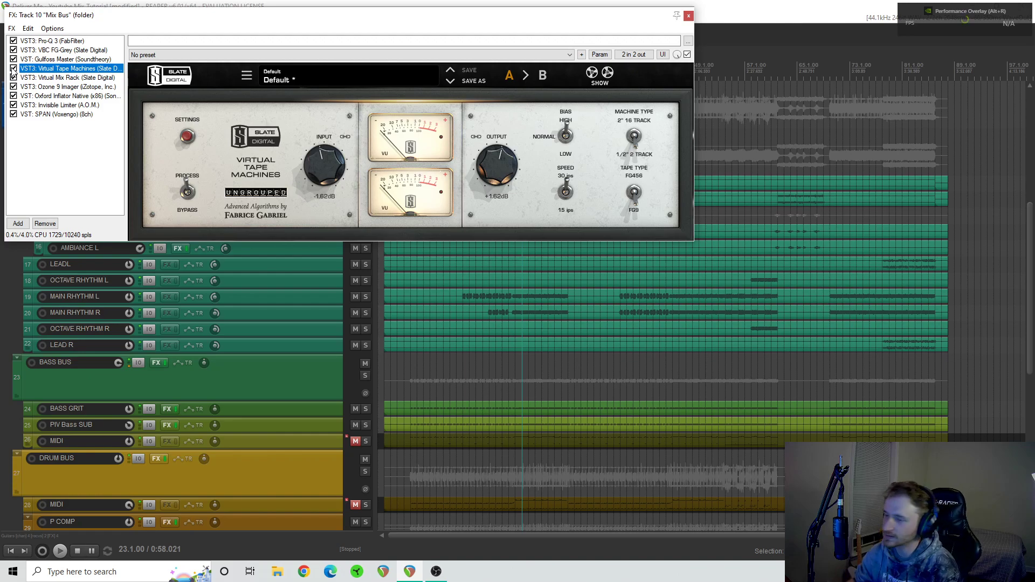
- Show Virtual Mix Rack on the Mix Bus and compare its CS-Lift module bypassed and enabled during playback from bar 23
click(83, 79)
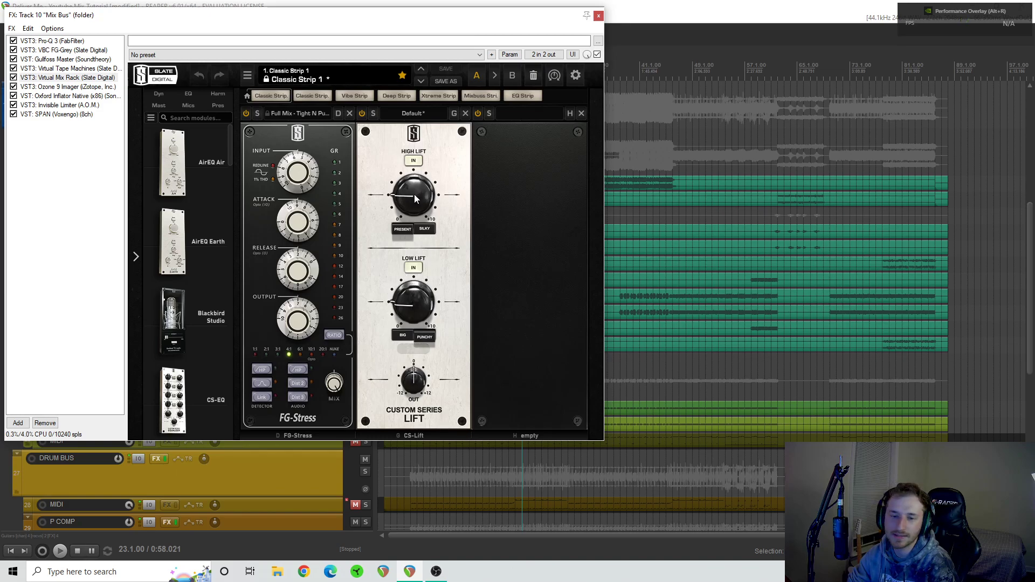
mouse_move(402, 195)
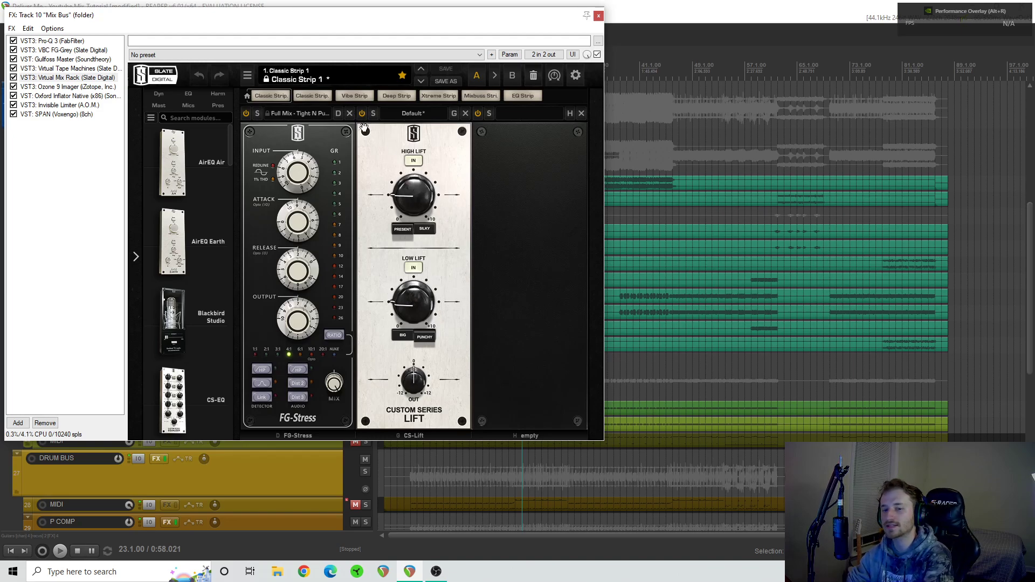
key(space)
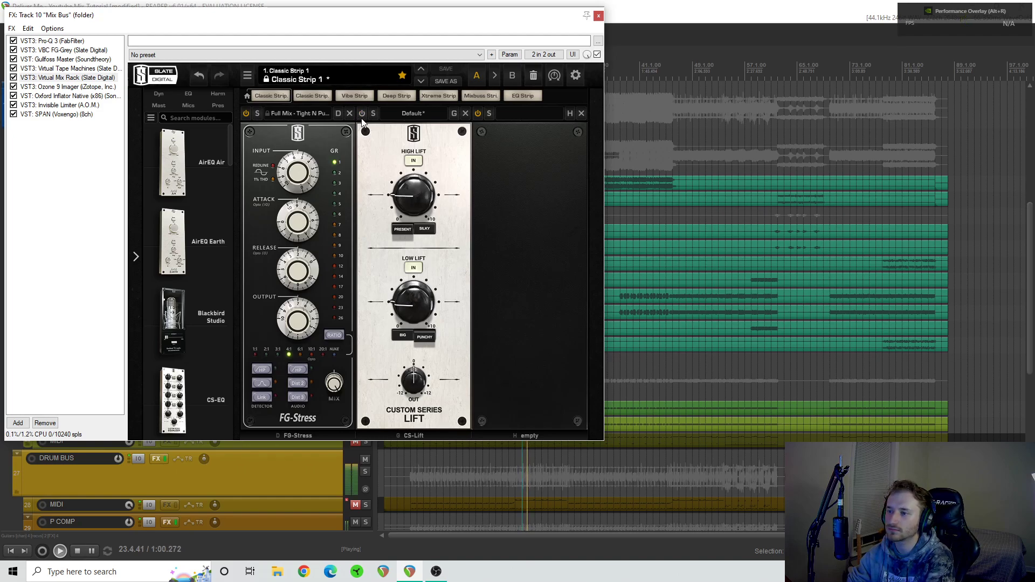
click(363, 117)
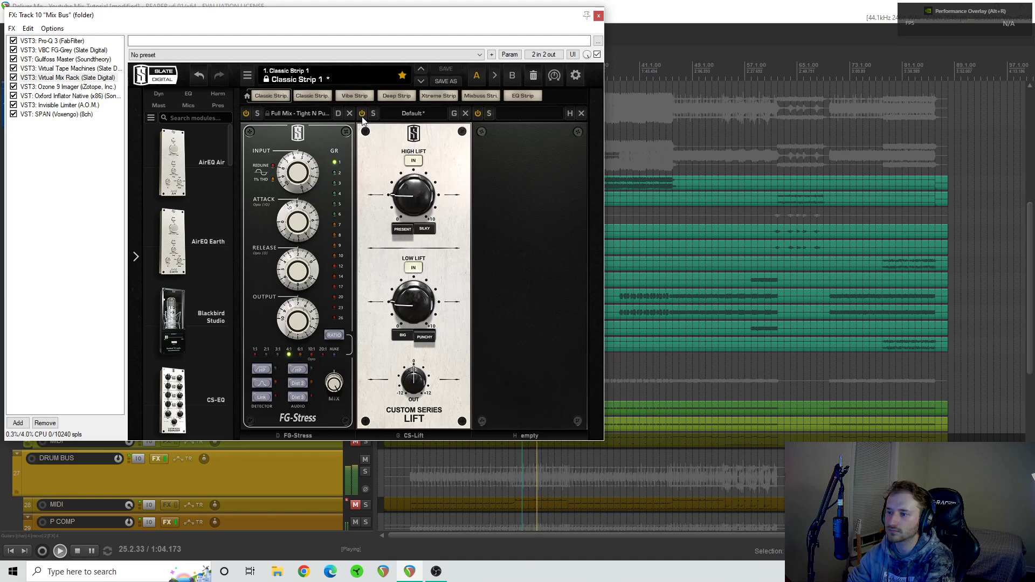
key(space)
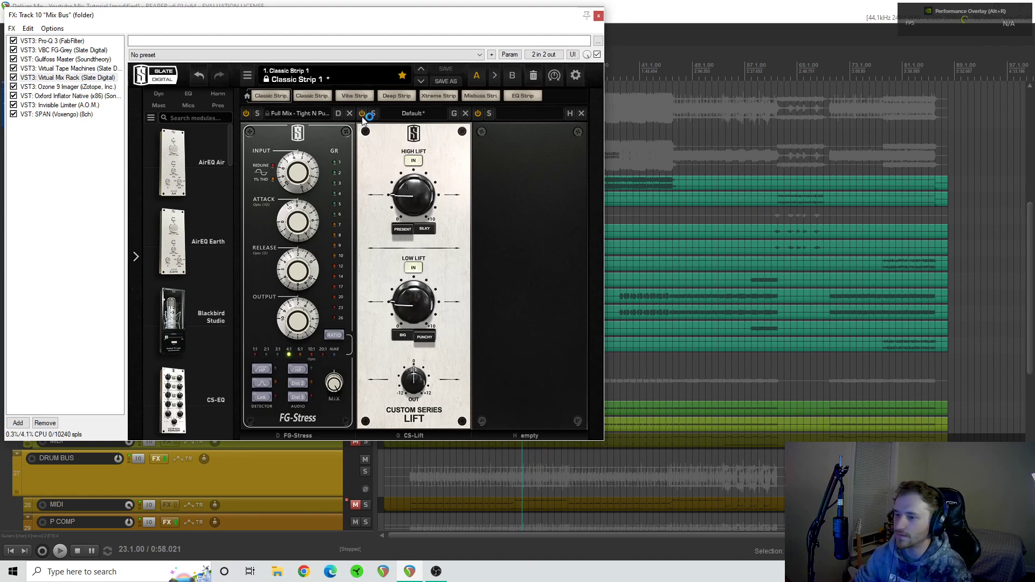
- Check the FG-Stress module's gain reduction during playback from bar 23, and compare the module bypassed and enabled in a second pass
mouse_move(312, 282)
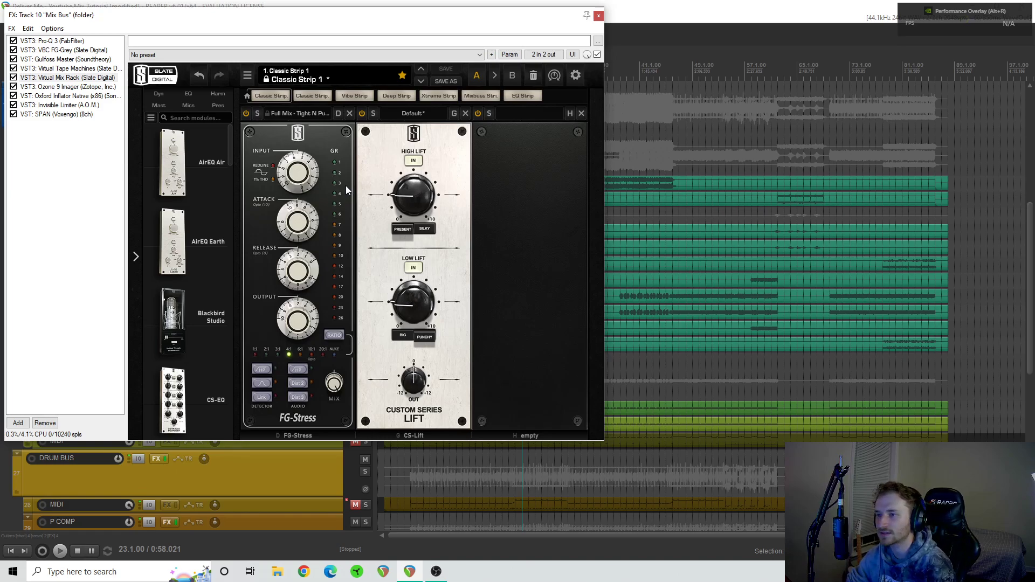
key(space)
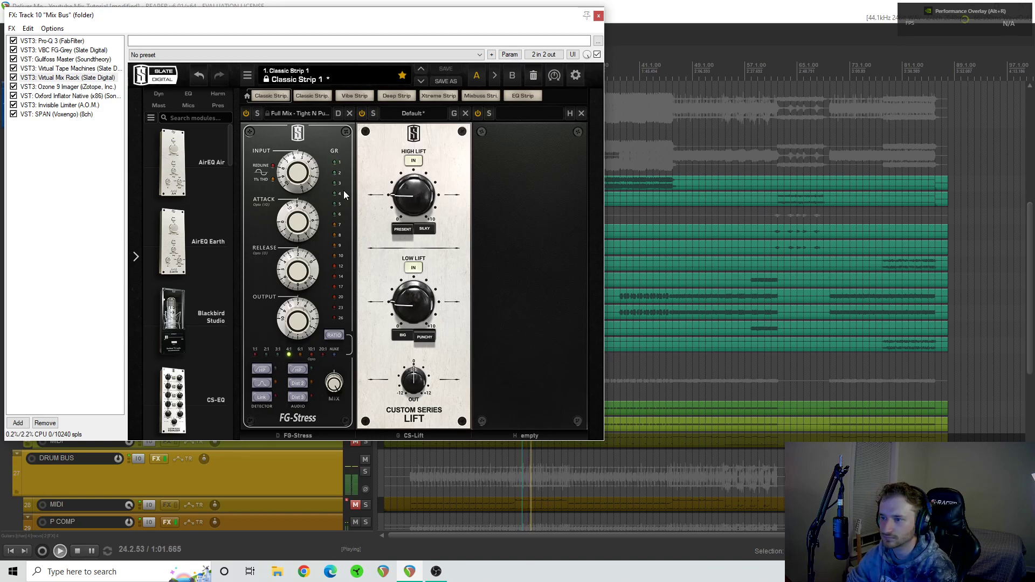
key(space)
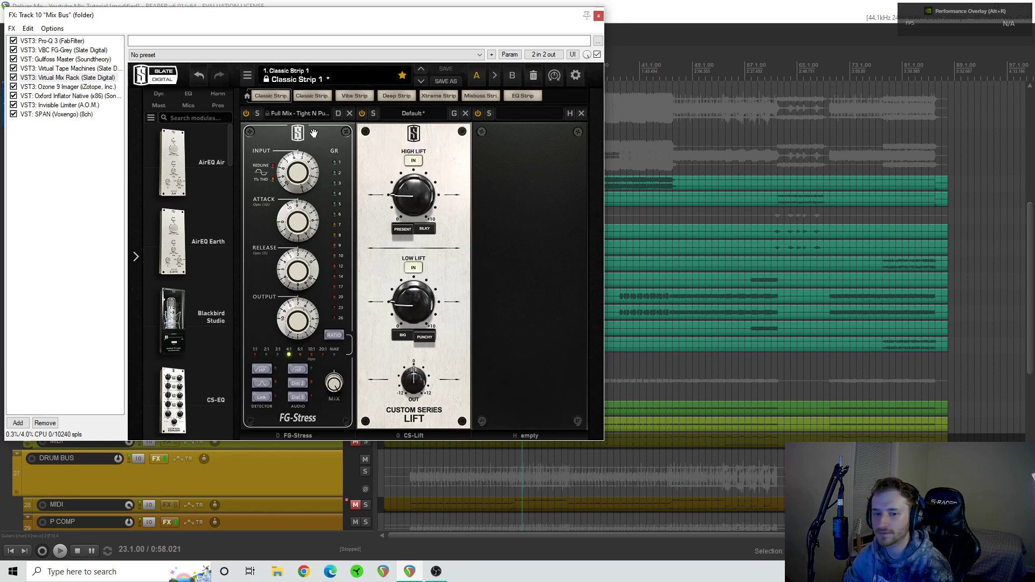
key(space)
click(245, 114)
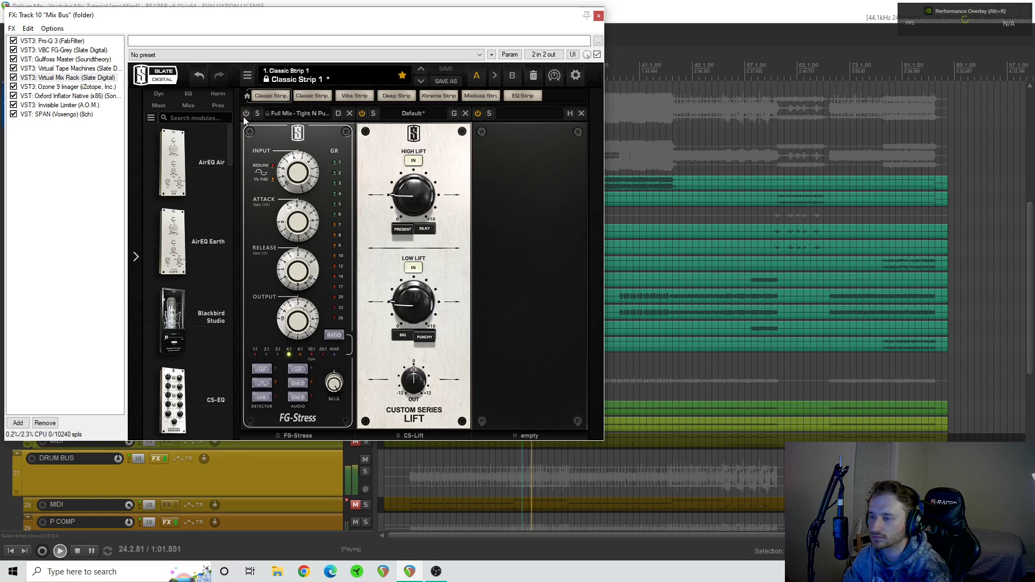
click(245, 113)
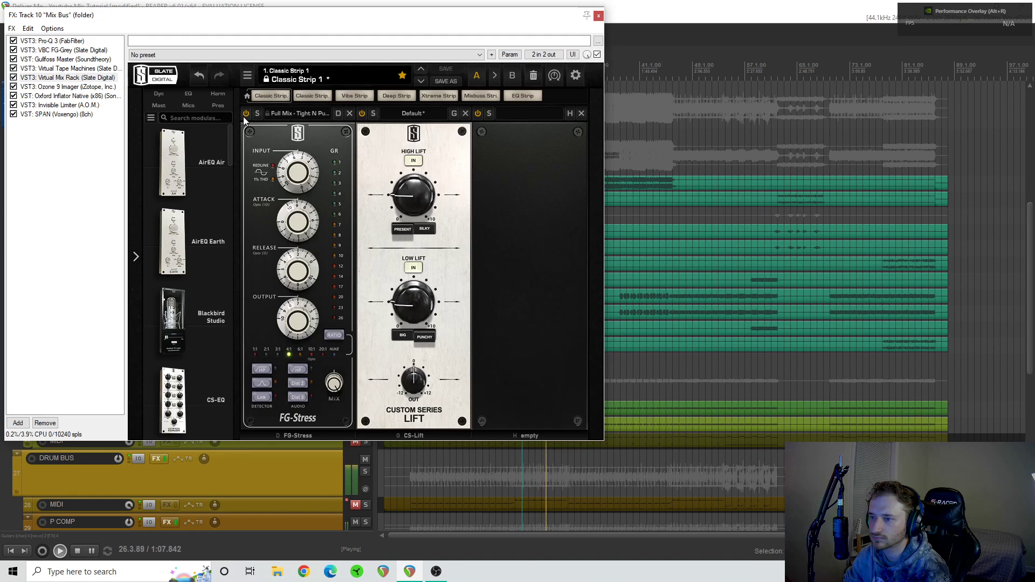
click(244, 116)
click(243, 116)
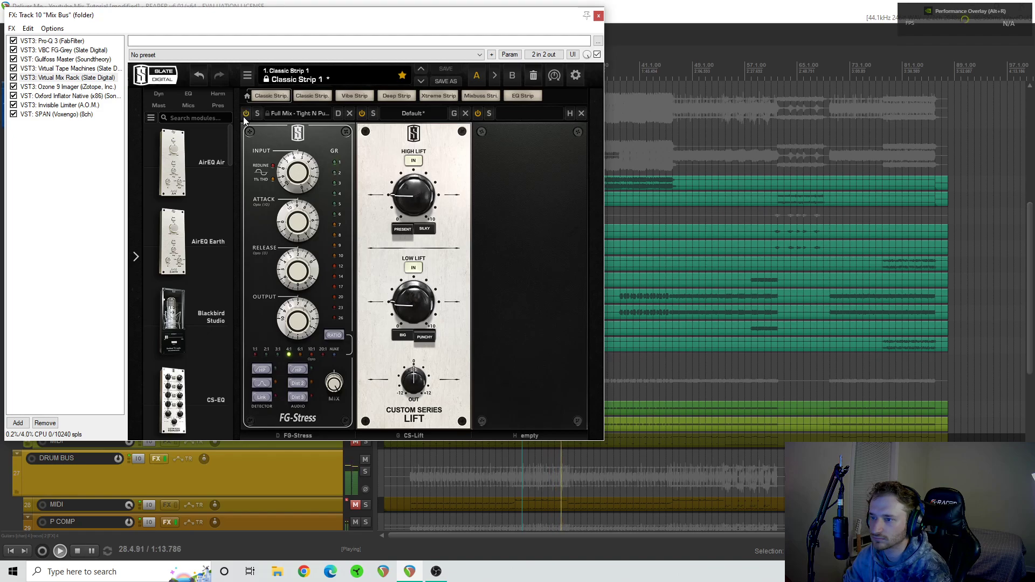
key(space)
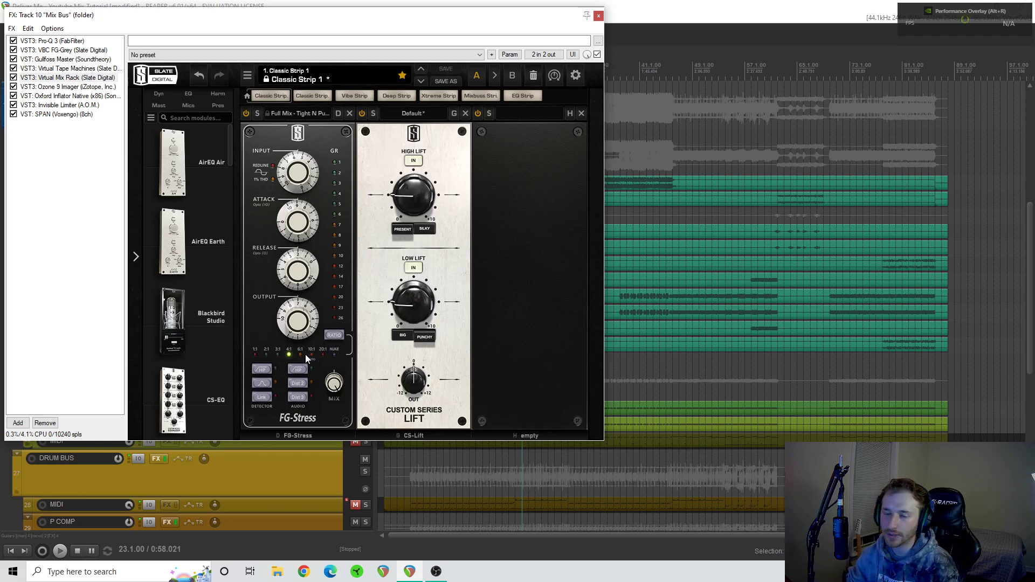
- Show Ozone 9 Imager on the Mix Bus and compare it bypassed and enabled during playback from bar 23
click(81, 88)
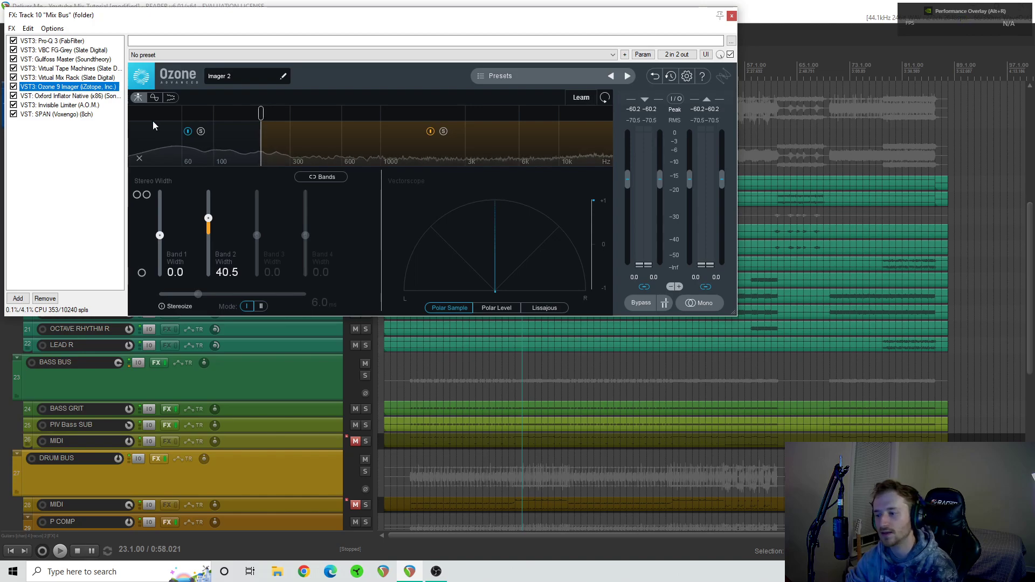
key(space)
click(14, 86)
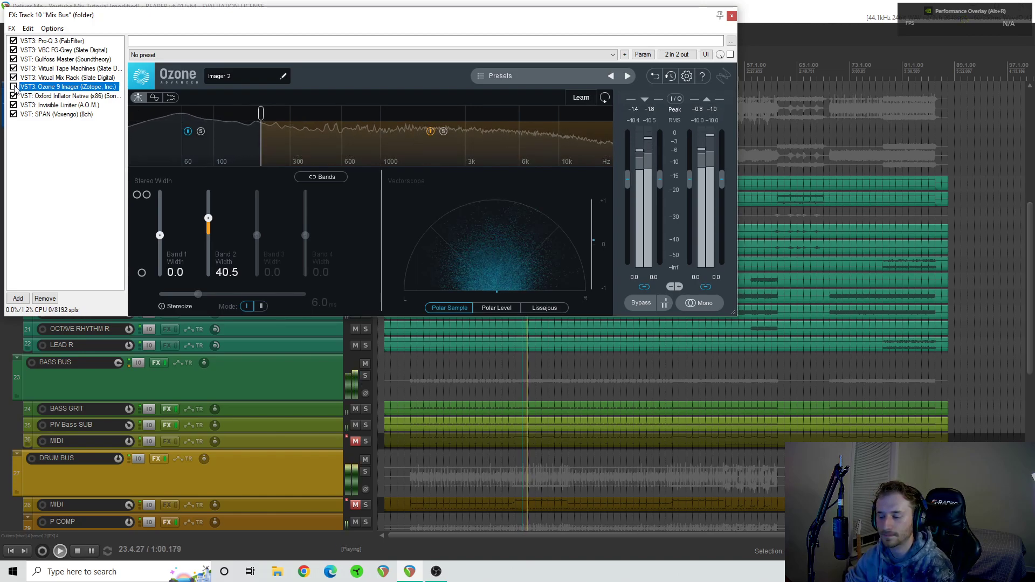
click(14, 86)
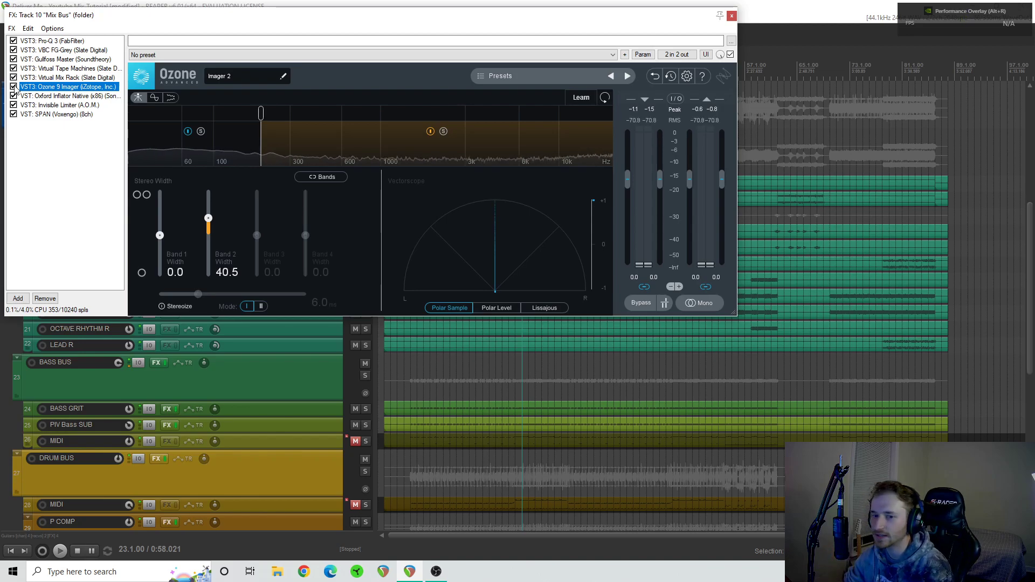
- Show Oxford Inflator on the Mix Bus, compare it bypassed and enabled twice during playback from bar 22, and stop playback
click(53, 96)
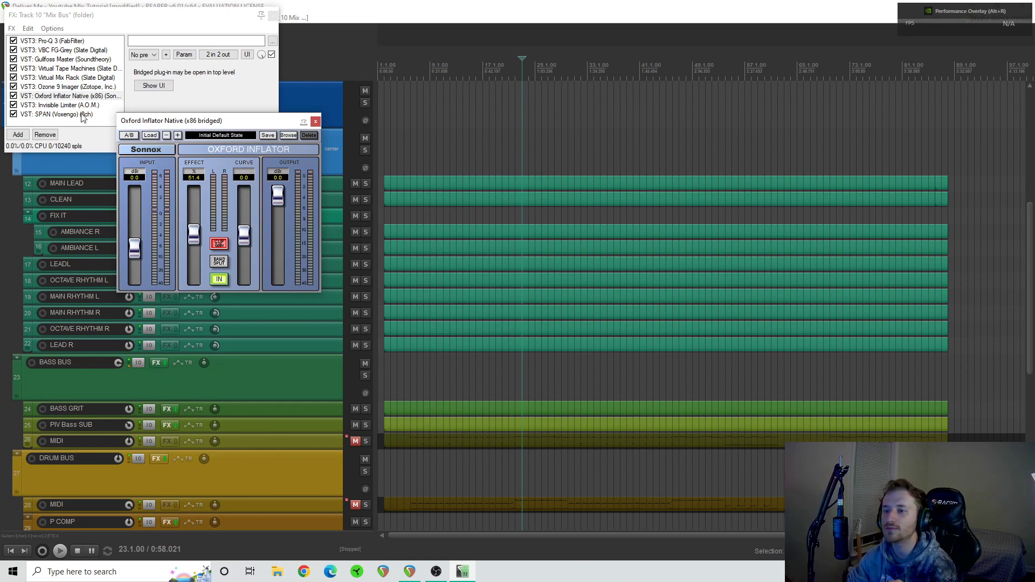
click(502, 142)
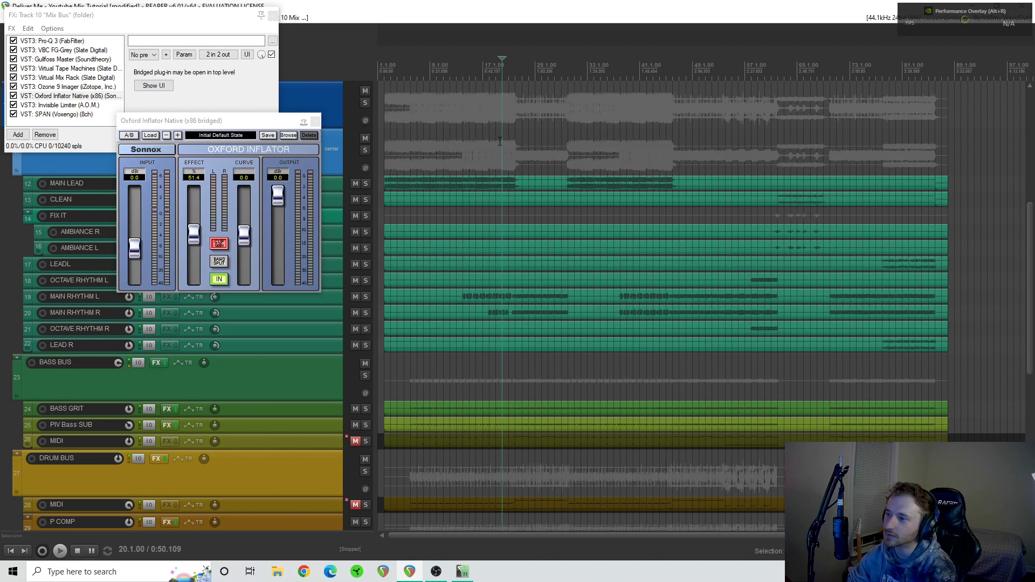
click(515, 153)
key(space)
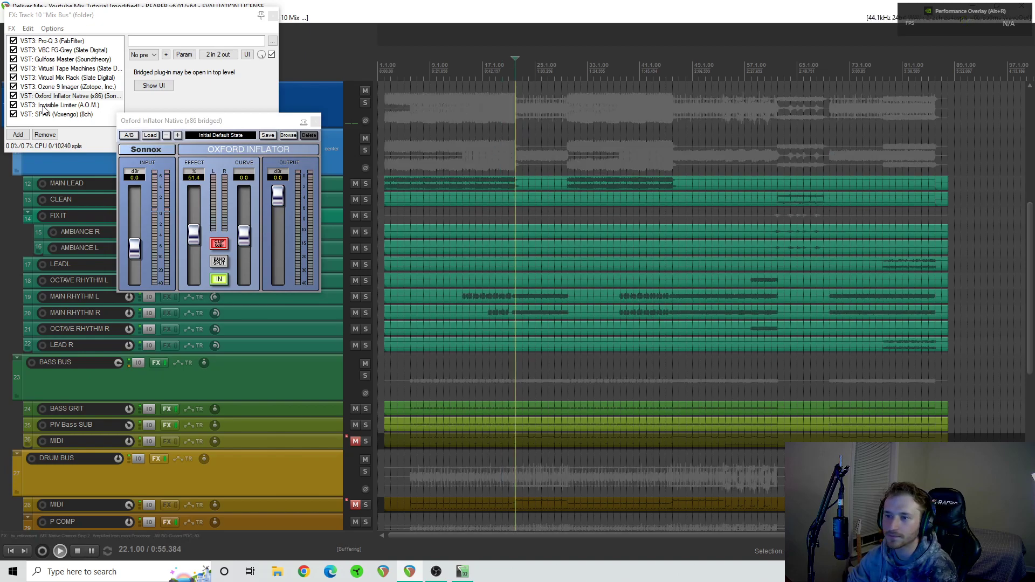
click(13, 96)
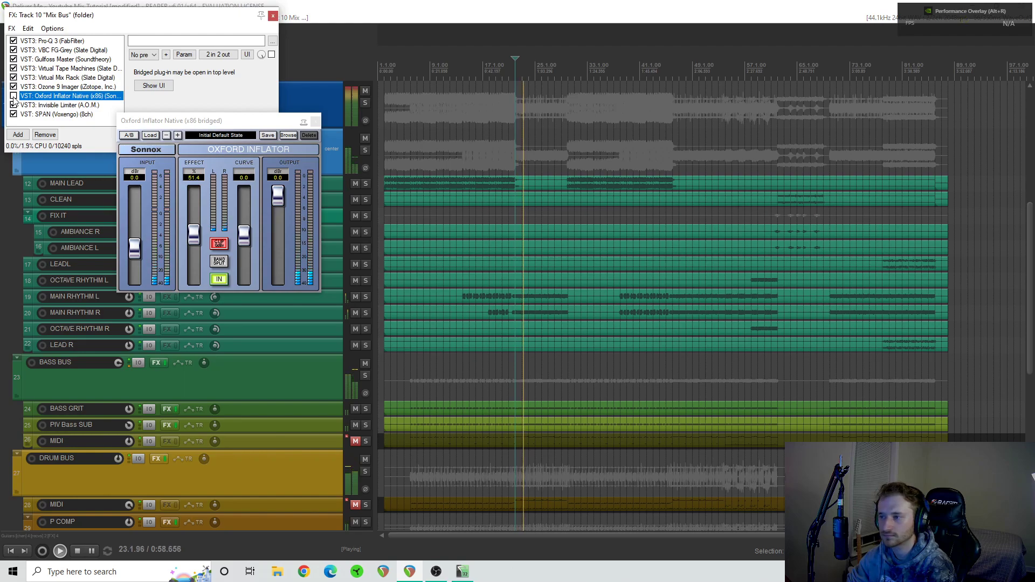
click(13, 96)
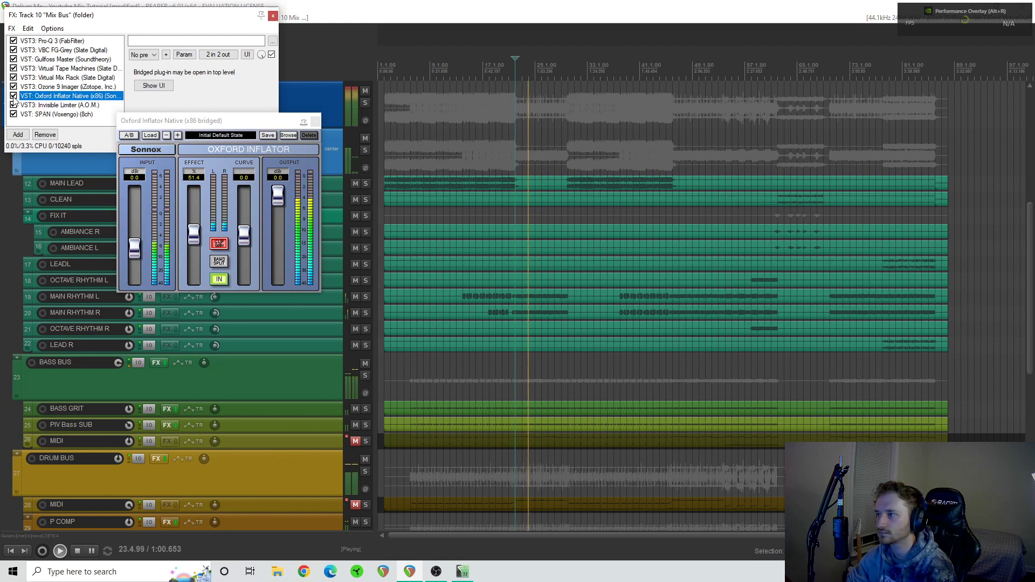
click(14, 96)
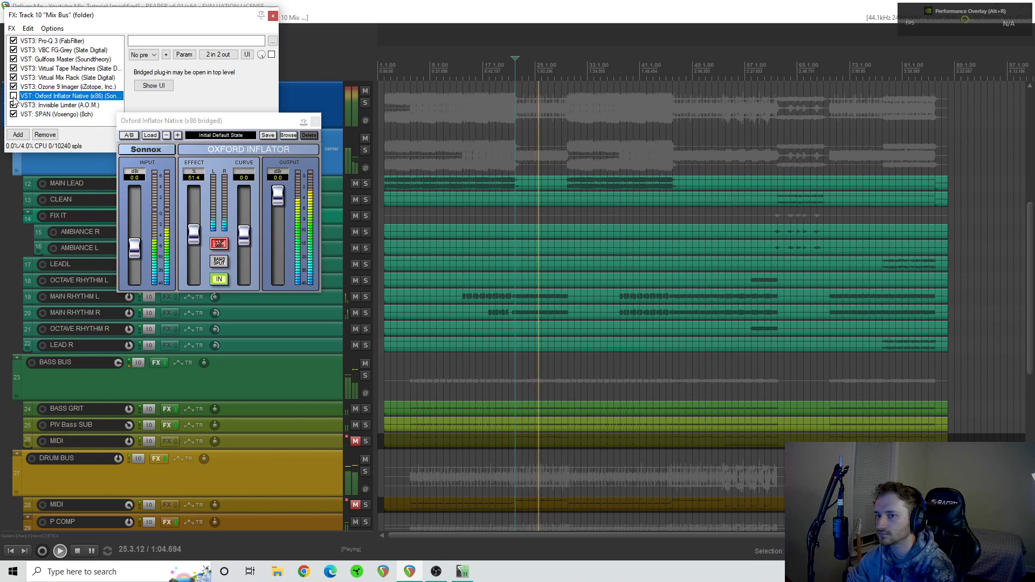
click(13, 96)
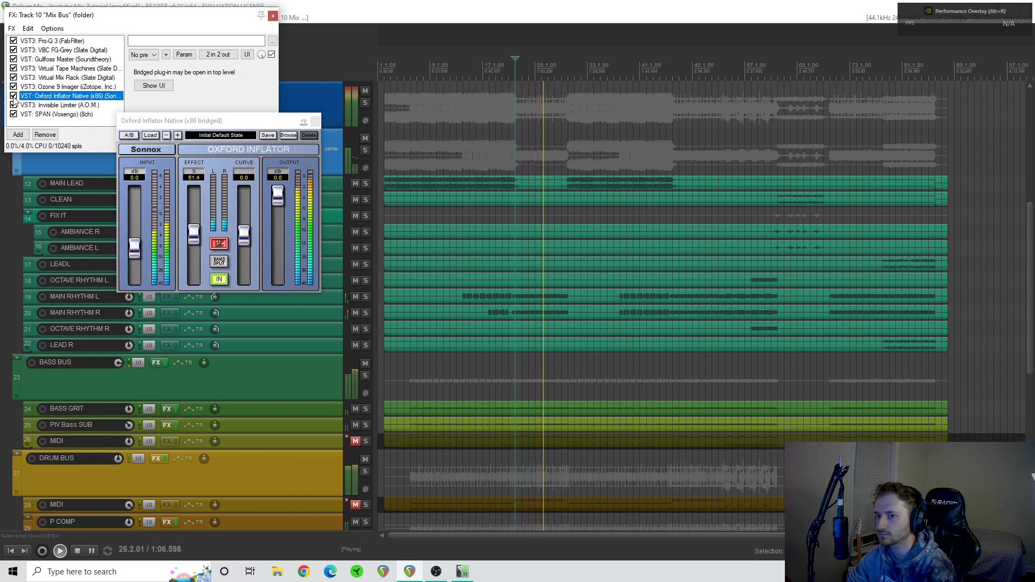
key(space)
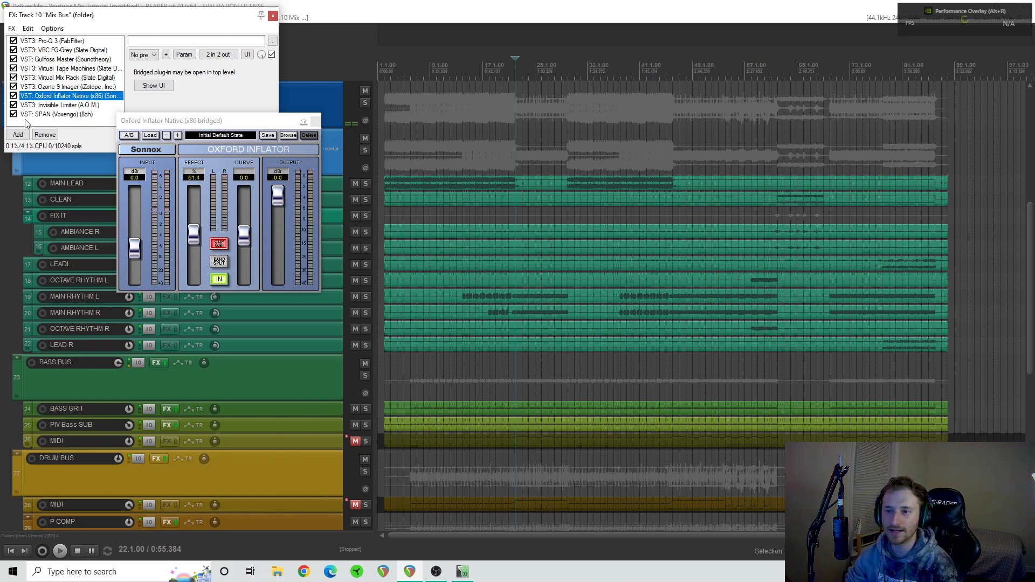
- Close Oxford Inflator, show Invisible Limiter on the Mix Bus, and move the FX window clear of the track controls
click(316, 121)
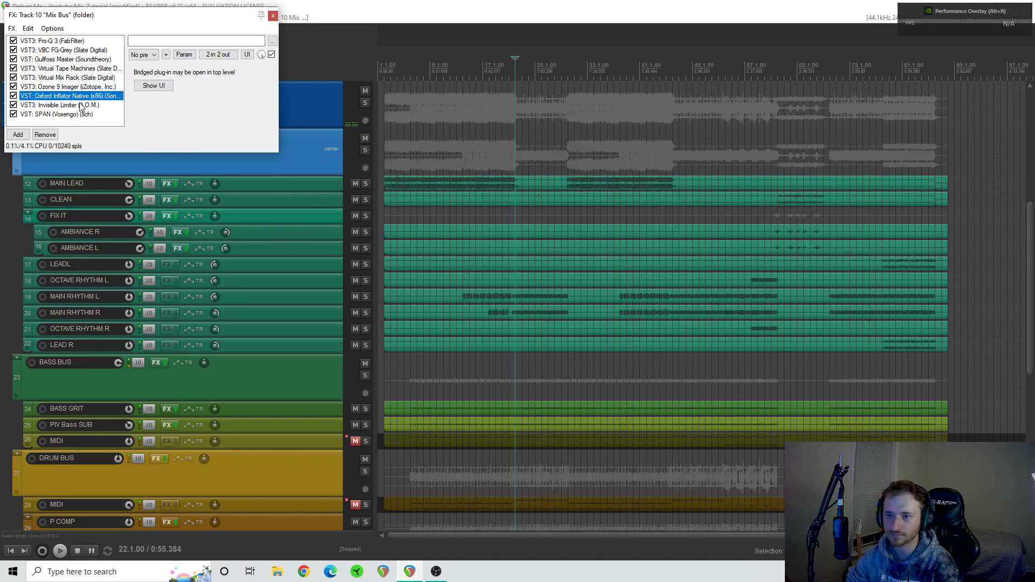
click(81, 106)
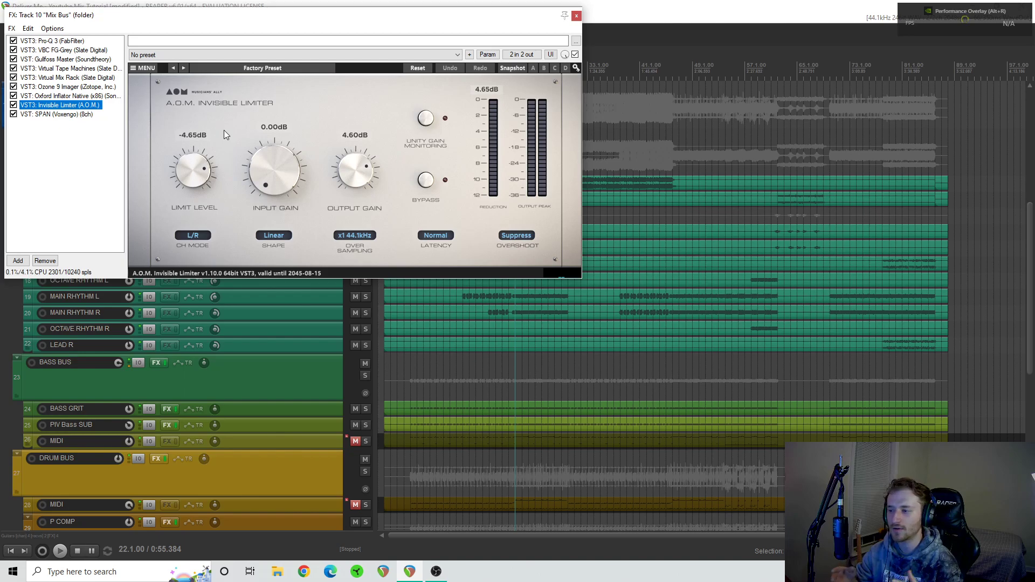
drag(174, 18, 565, 70)
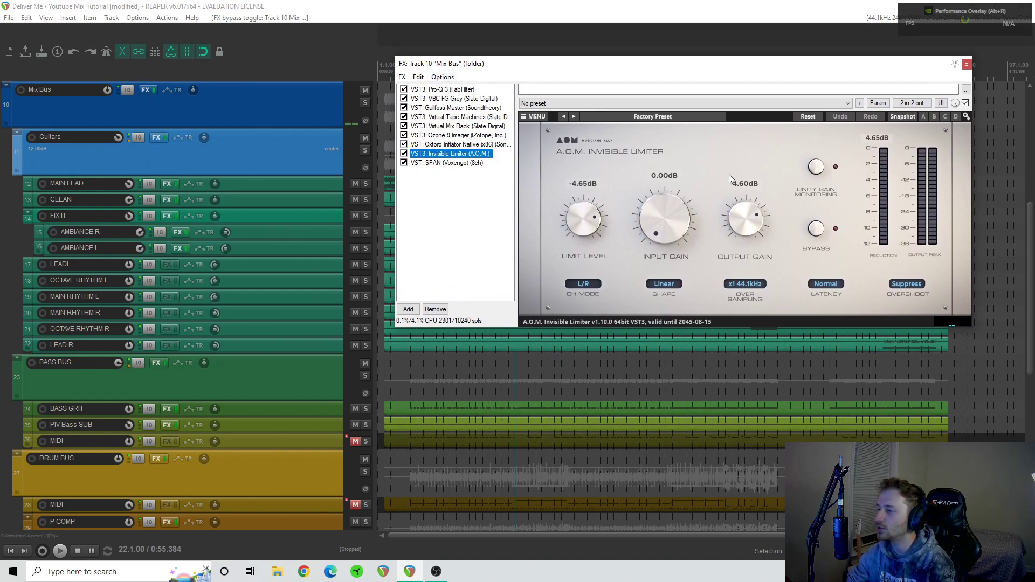
- With the Guitars bus soloed for playback from bar 22, set Invisible Limiter's limit level to -5.05 dB and output gain to 5.00 dB
click(369, 151)
click(369, 150)
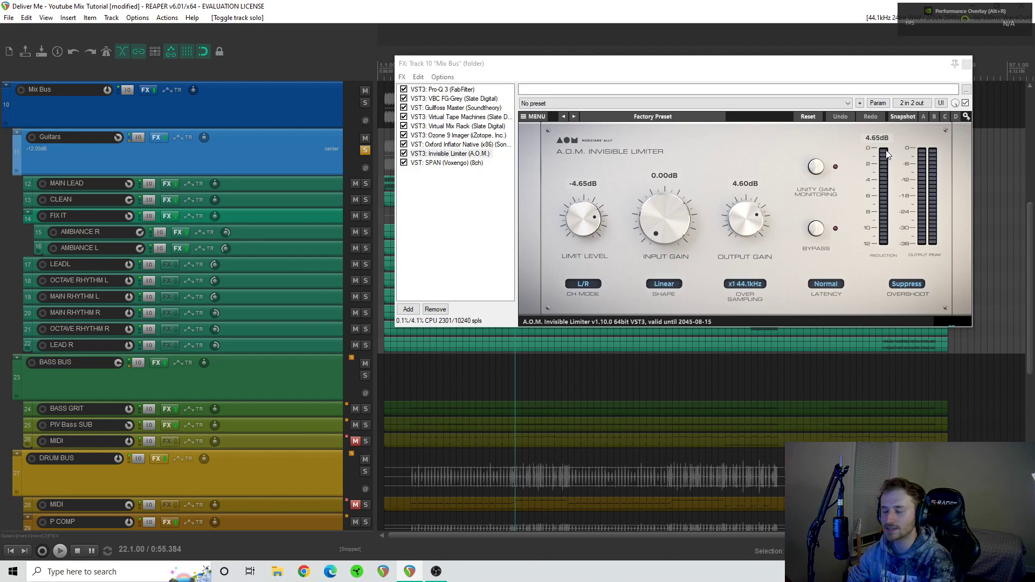
key(space)
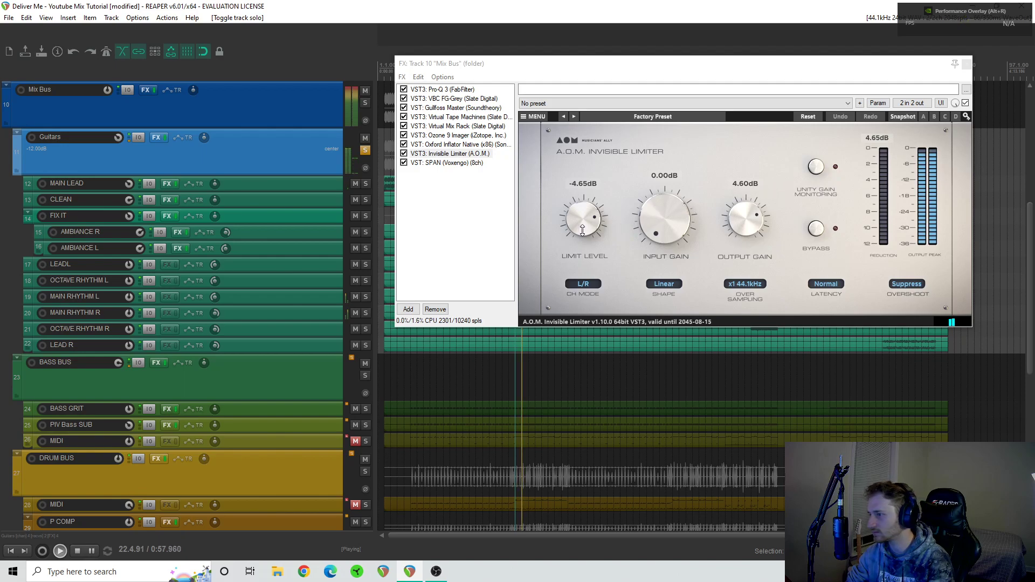
scroll(582, 232, down, 1)
drag(581, 232, 581, 234)
key(space)
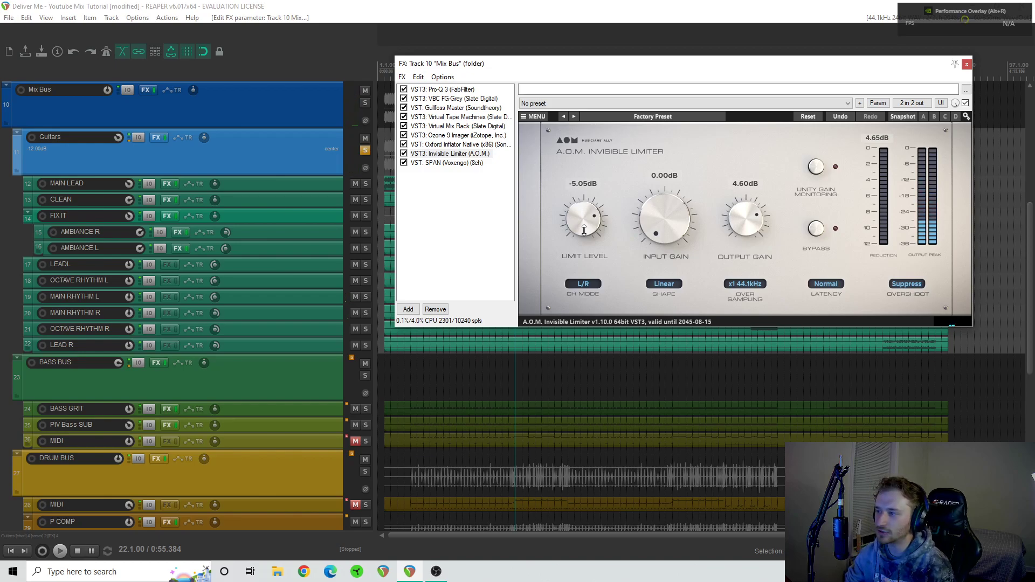
drag(760, 222, 752, 216)
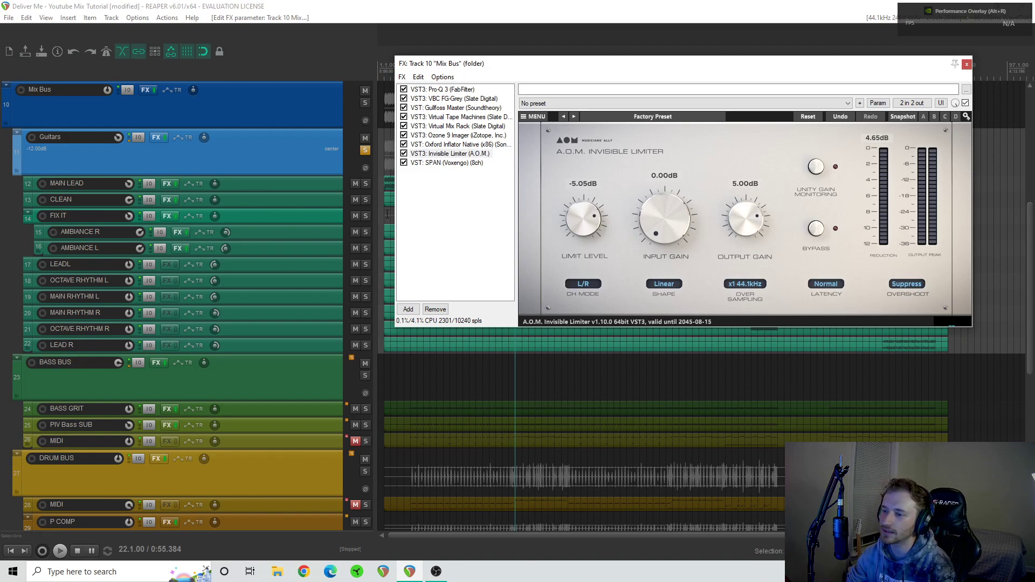
- Unsolo the Guitars bus and check Invisible Limiter's gain reduction on the full mix from bar 22, resetting the peak reading during playback
click(366, 152)
key(space)
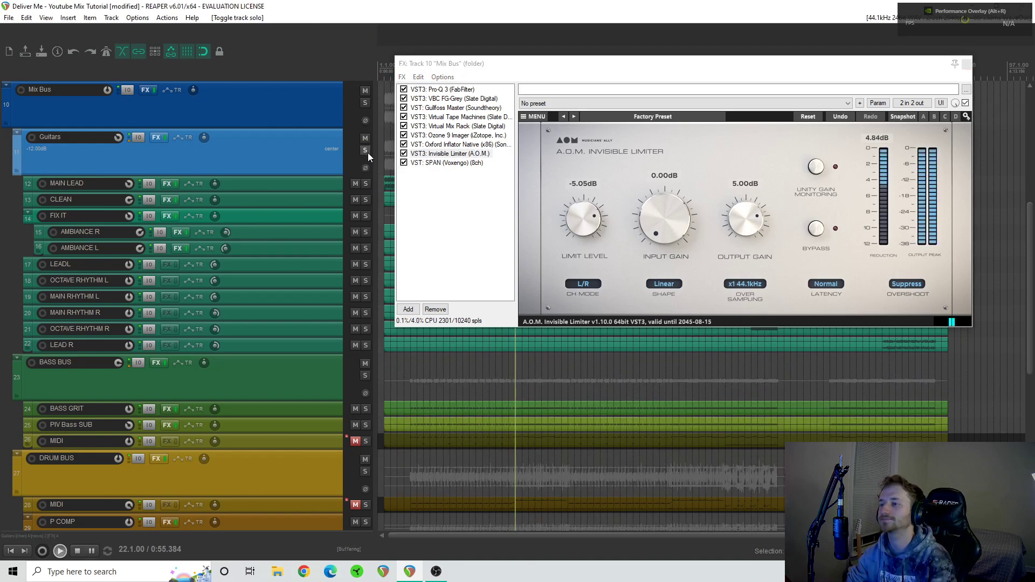
click(883, 141)
key(space)
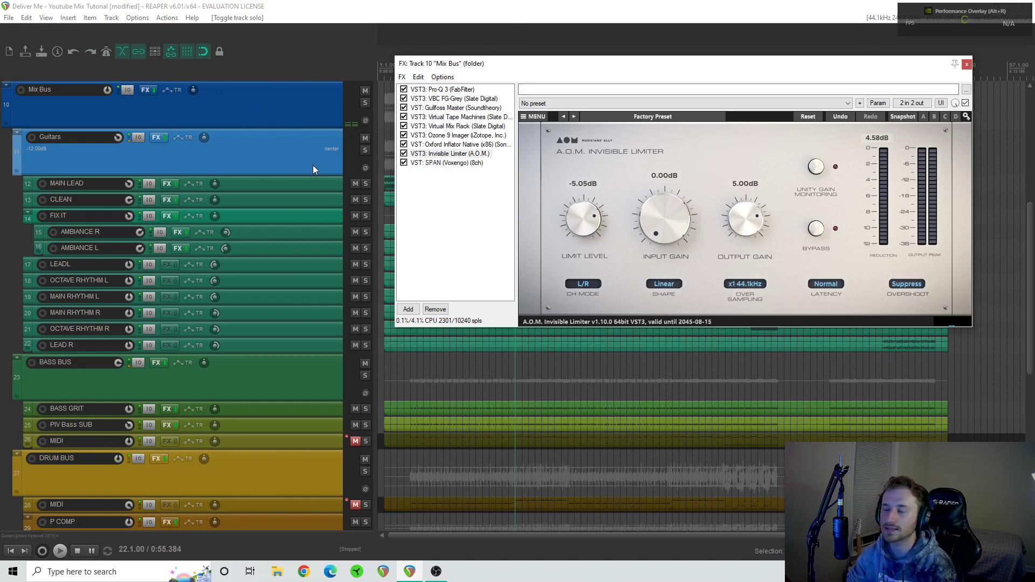
- Close the Mix Bus FX window and compare the whole Mix Bus FX chain bypassed and enabled during playback from bar 22
click(967, 64)
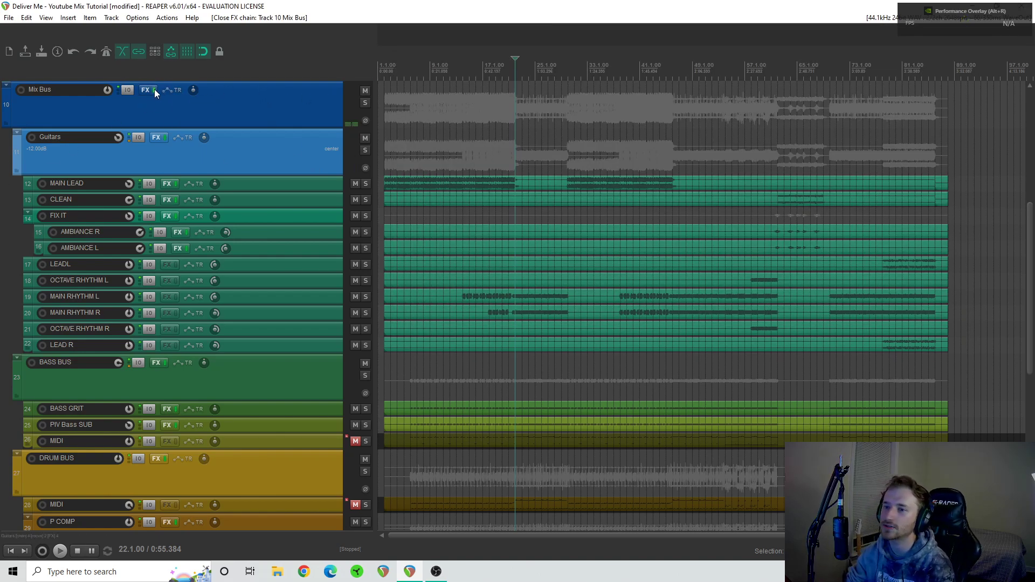
key(space)
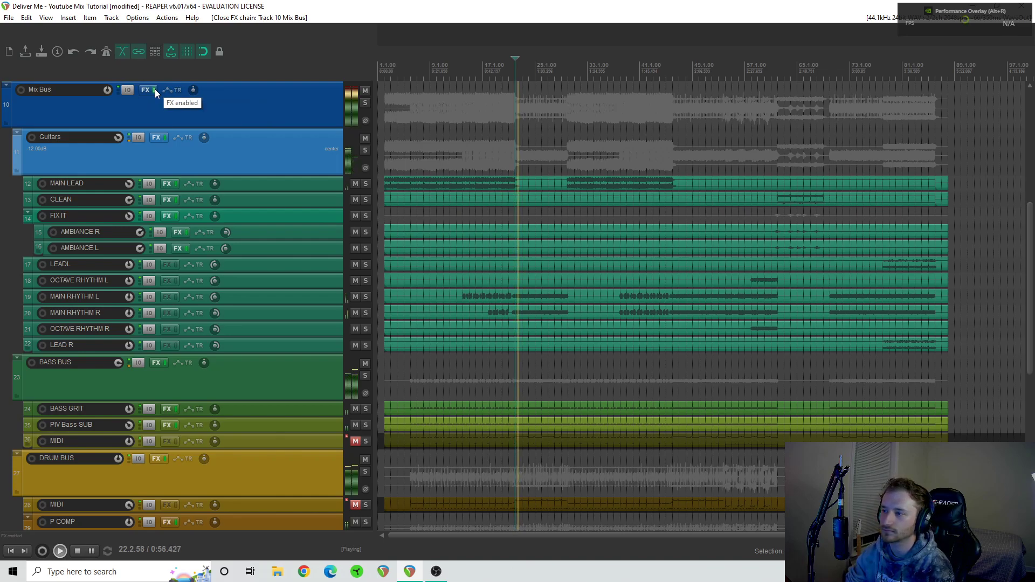
click(154, 89)
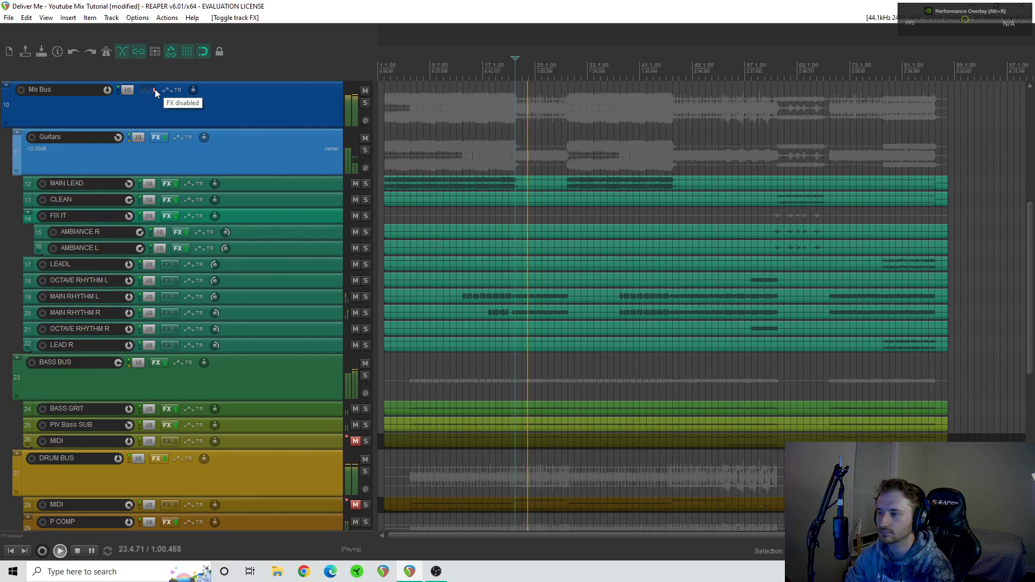
click(155, 90)
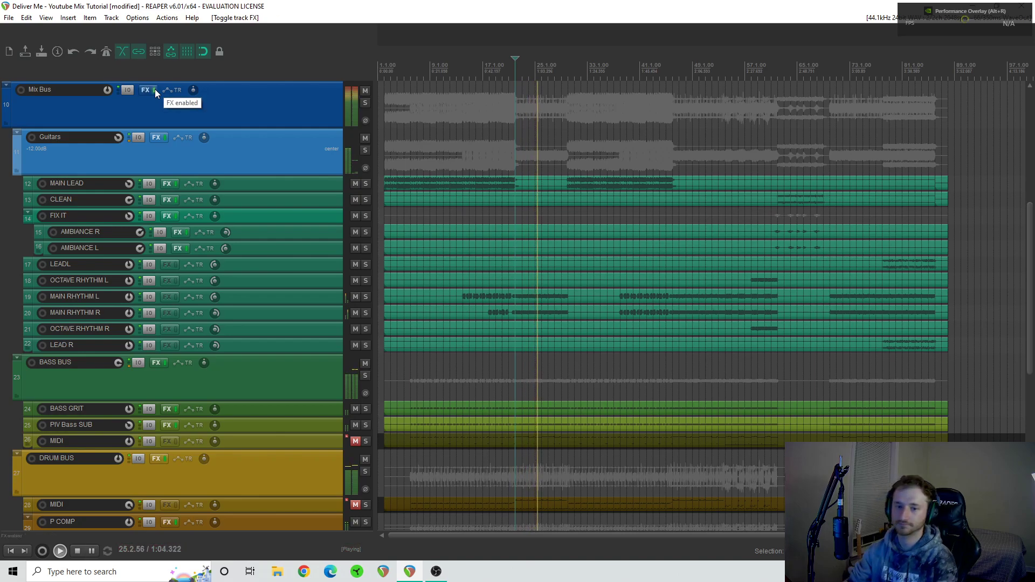
key(space)
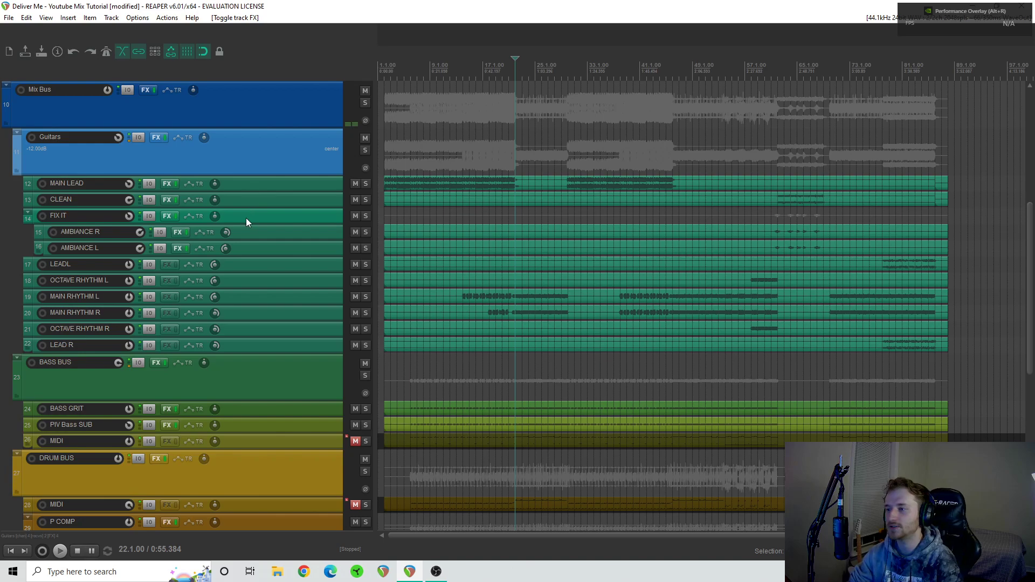
scroll(246, 219, down, 1)
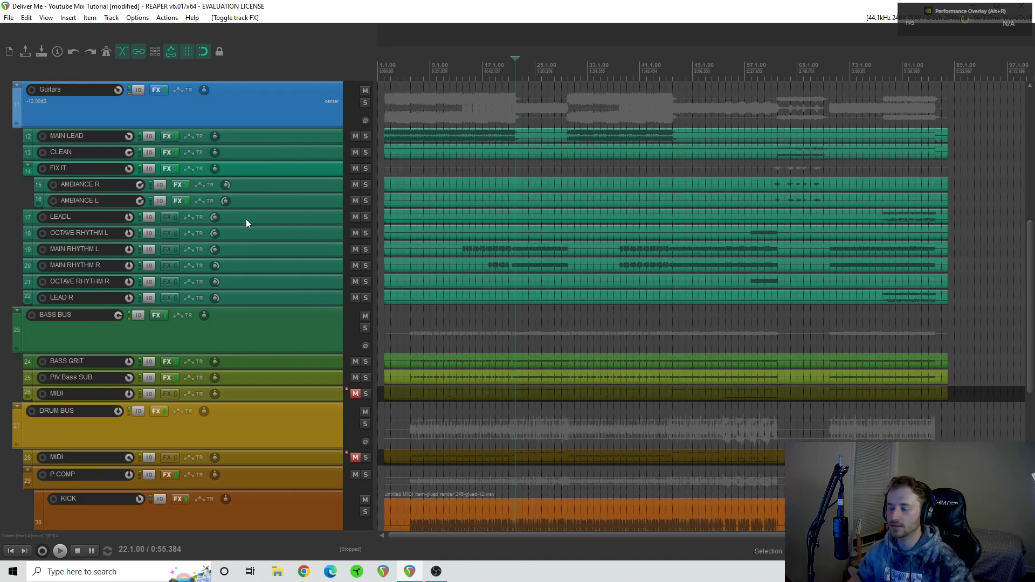